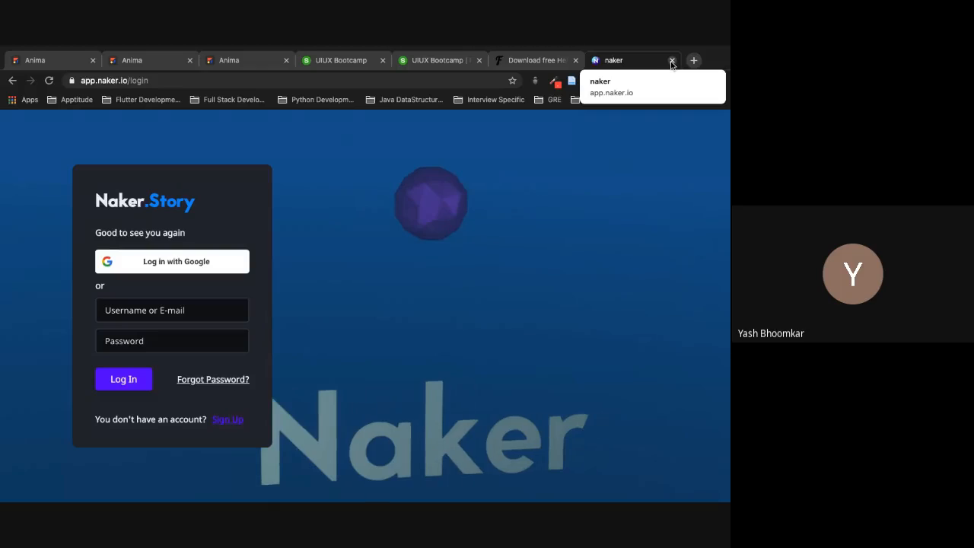
# Step: Close the Naker login tab in Chrome and switch to the Adobe XD workspace
pyautogui.hotkey('ctrl', 'w')
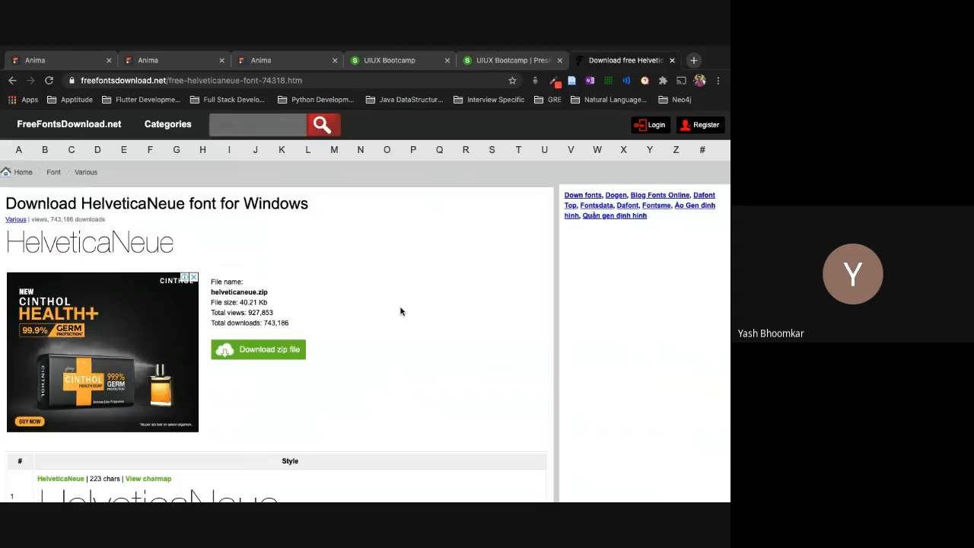
pyautogui.hotkey('ctrl', 'Left')
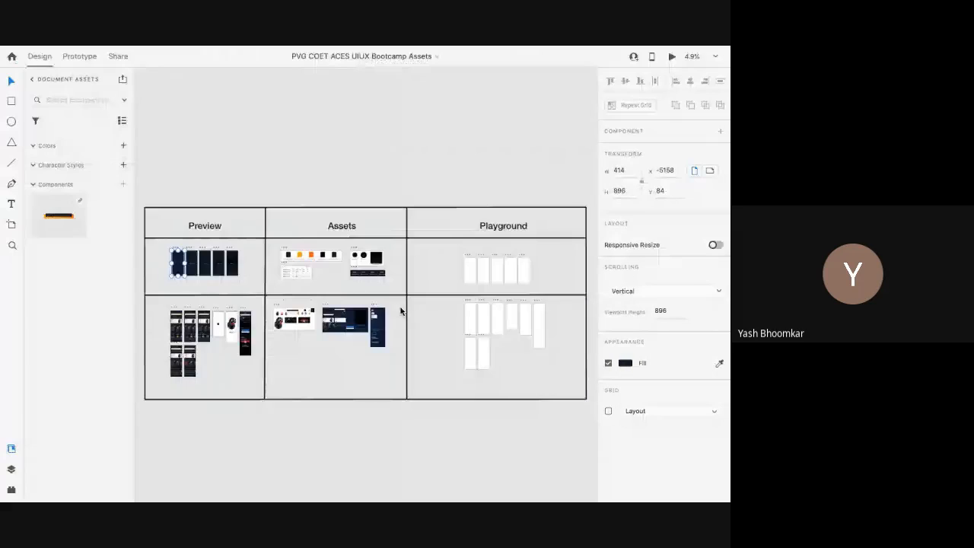
pyautogui.hotkey('ctrl', 'Left')
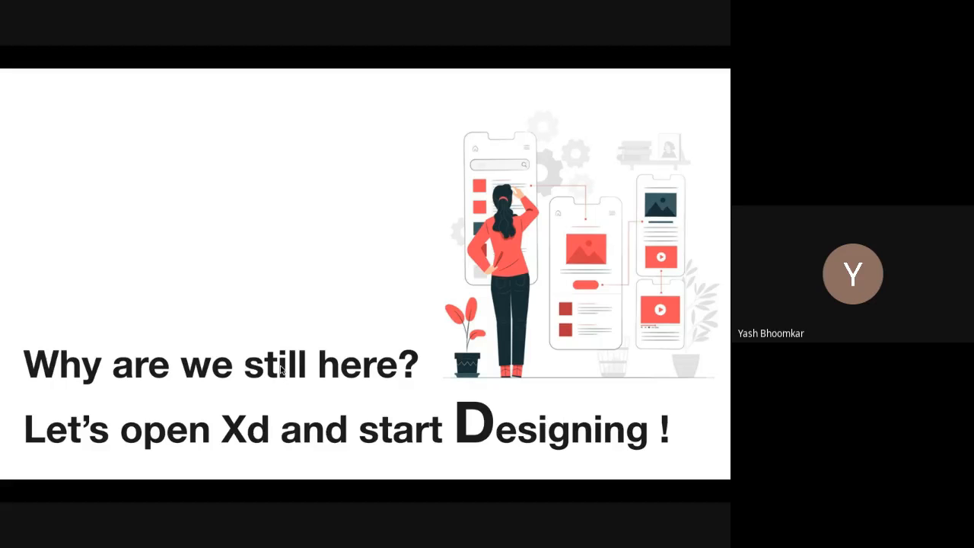
pyautogui.hotkey('ctrl', 'Right')
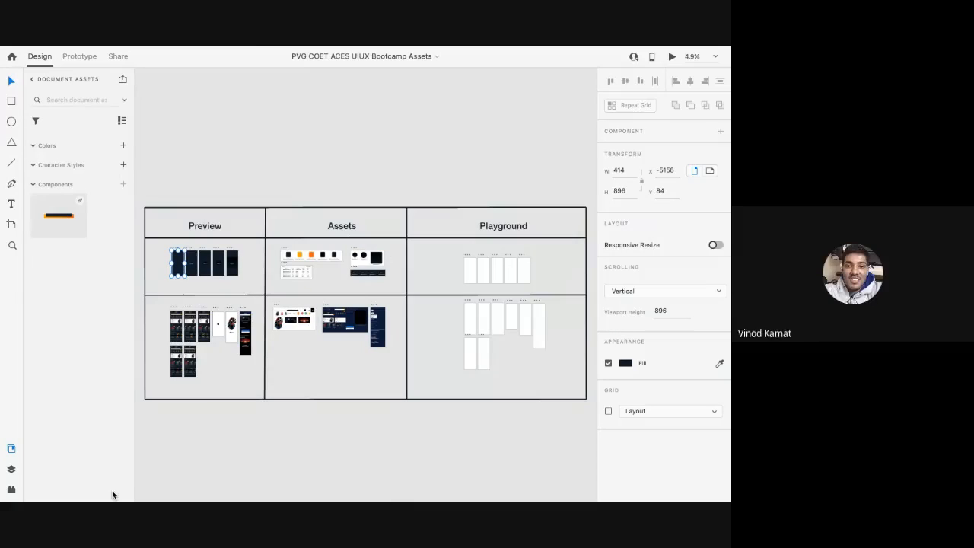
pyautogui.click(154, 170)
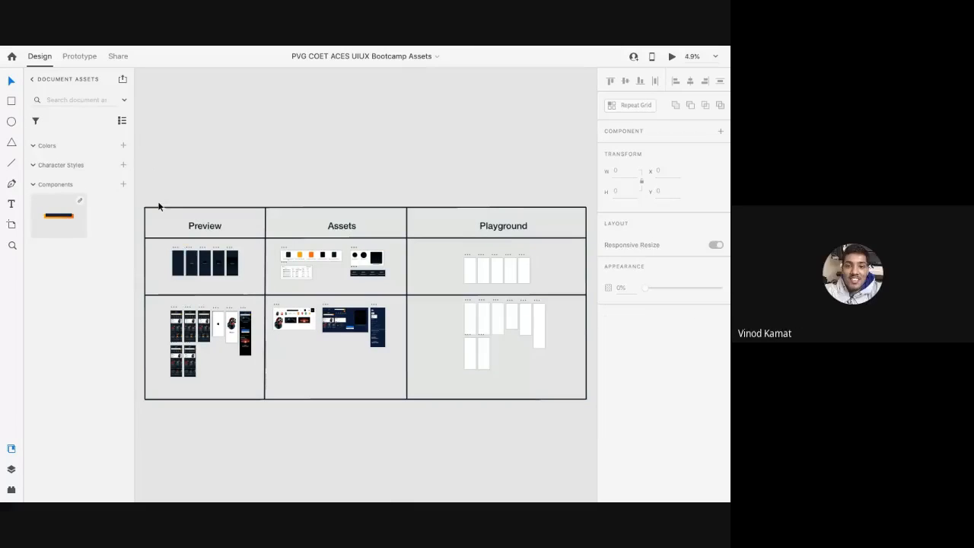
pyautogui.scroll(5, 158, 206)
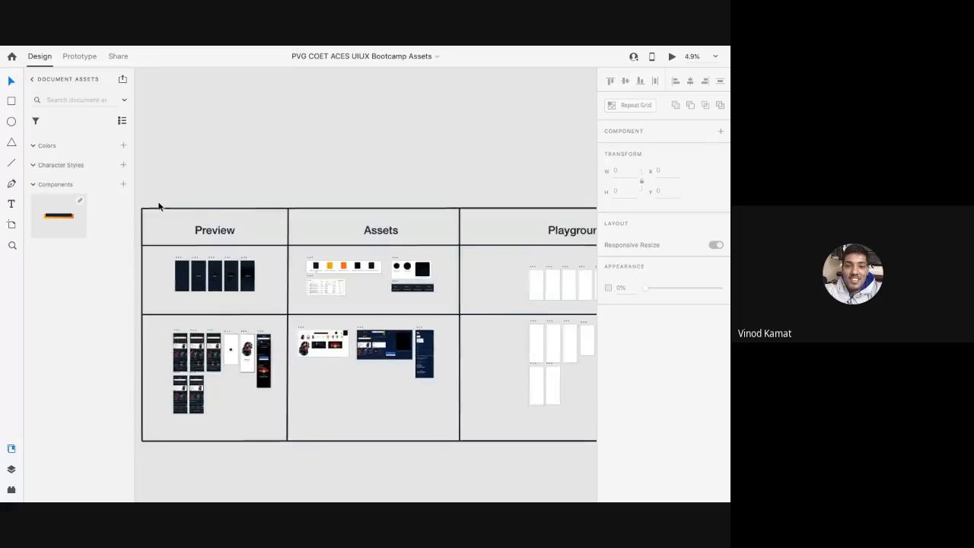
pyautogui.scroll(-5, 159, 206)
pyautogui.scroll(-3, 159, 205)
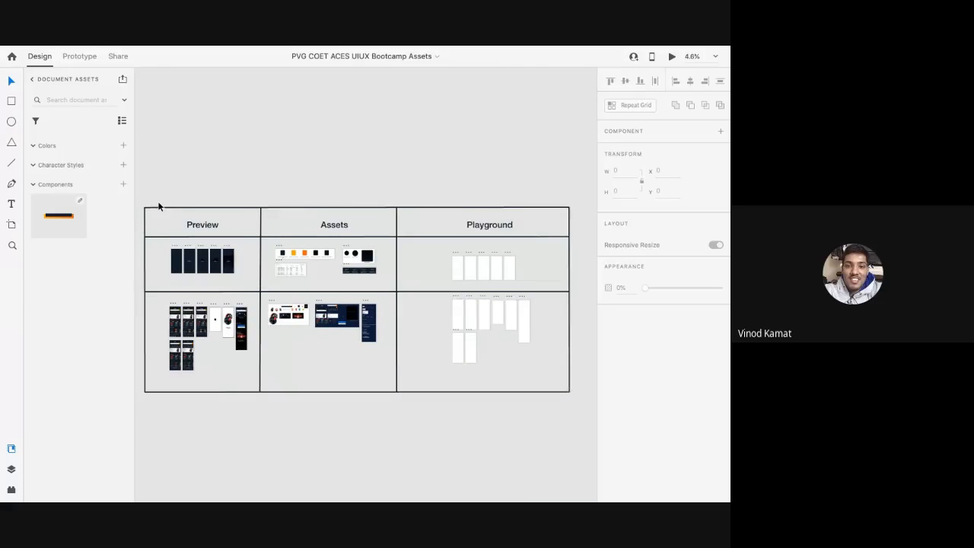
pyautogui.hscroll(-1, 246, 195)
pyautogui.hscroll(1, 246, 195)
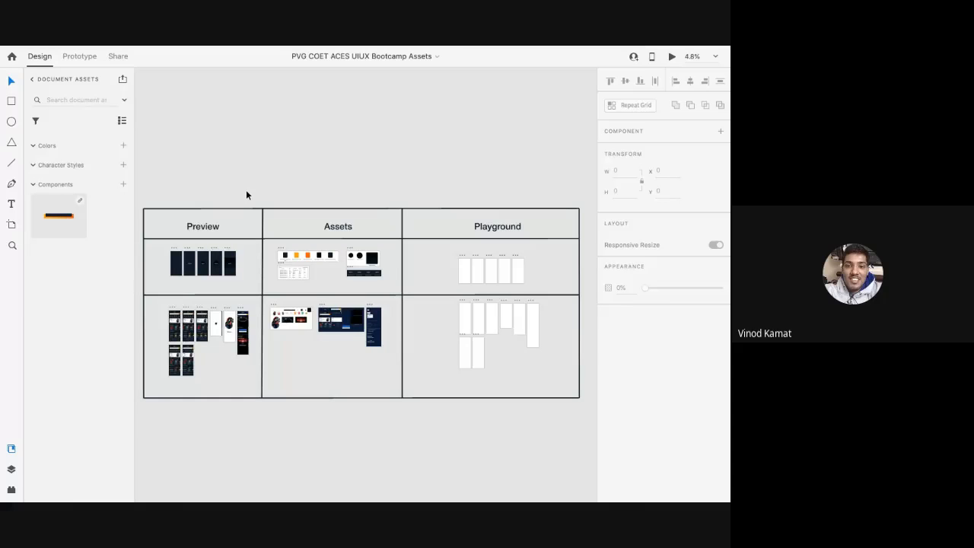
# Step: Zoom in on the Preview column until Splash Screens 1 to 4 fill the view
pyautogui.scroll(3, 185, 256)
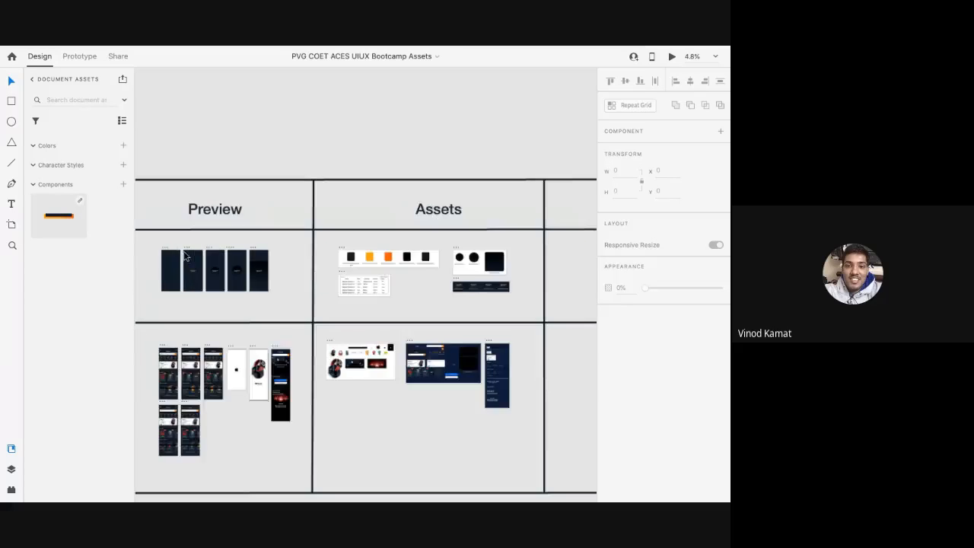
pyautogui.scroll(5, 185, 256)
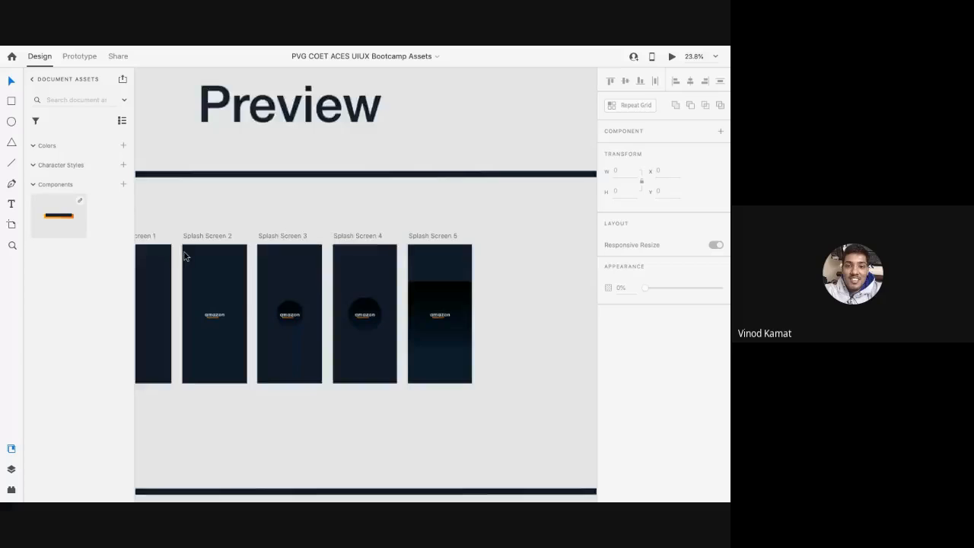
pyautogui.scroll(2, 183, 257)
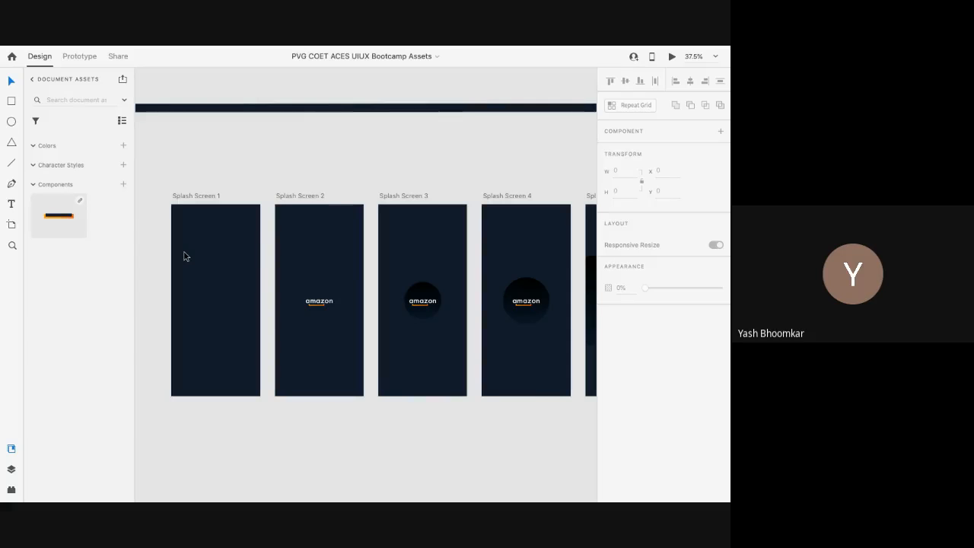
# Step: Zoom out to 17%, select Splash Screen 1, and pan across the boards back to Preview
pyautogui.scroll(-4, 184, 257)
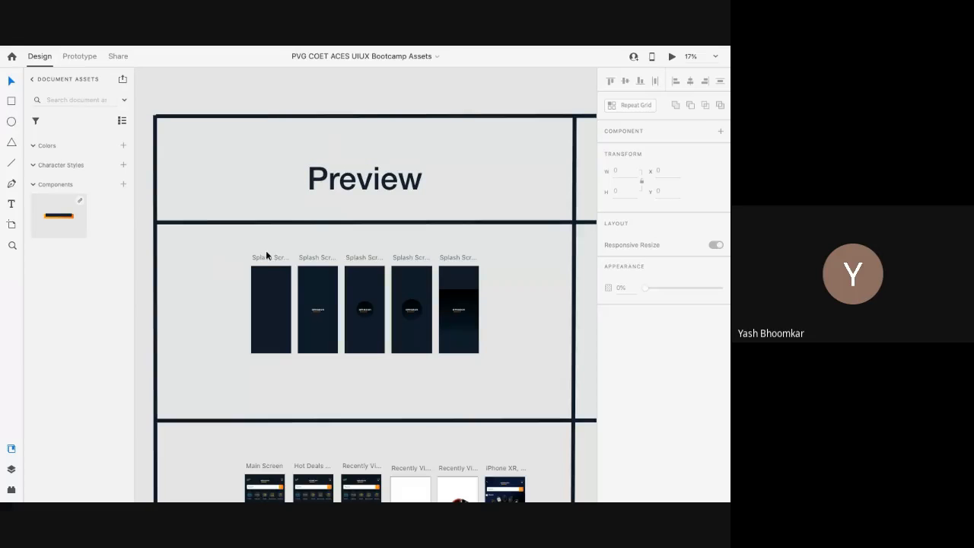
pyautogui.click(267, 256)
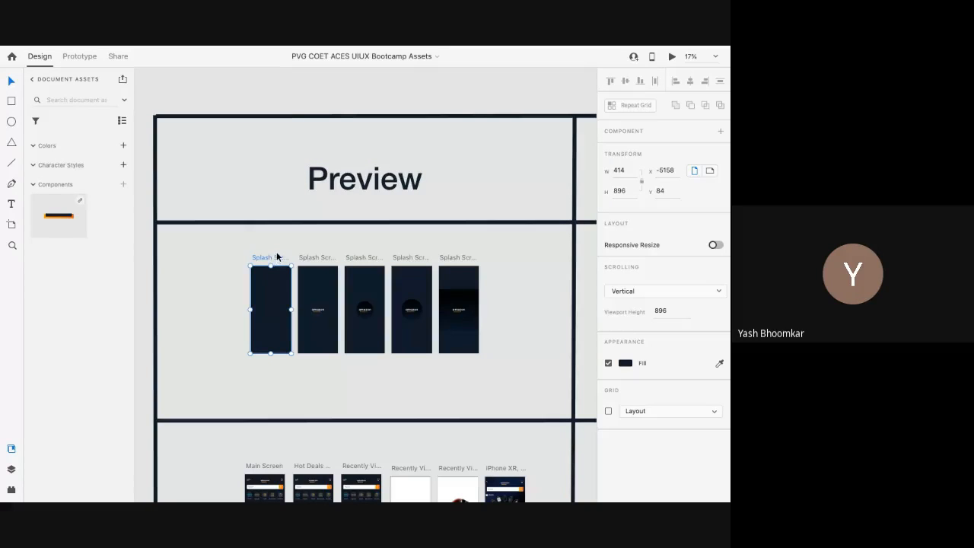
pyautogui.scroll(-2, 277, 306)
pyautogui.hscroll(1, 277, 306)
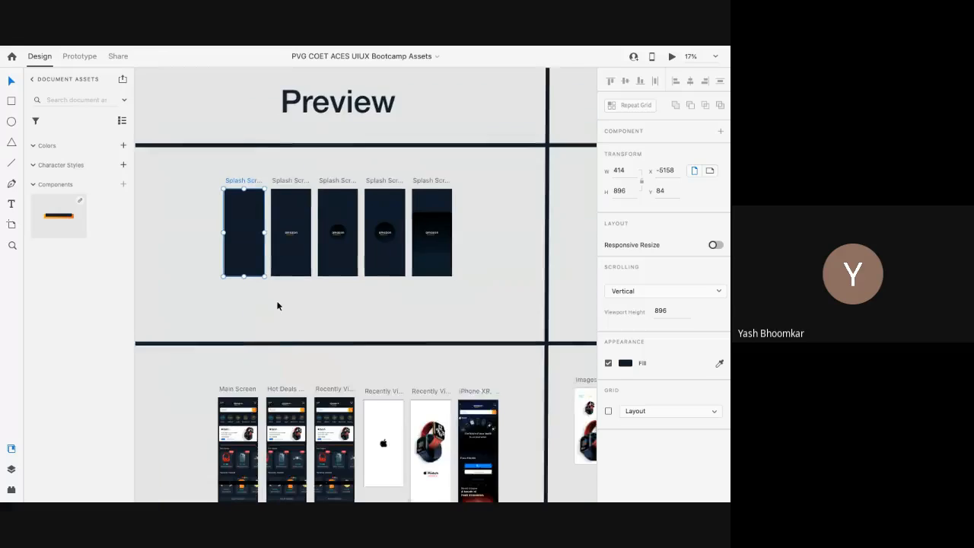
pyautogui.scroll(-5, 277, 306)
pyautogui.scroll(2, 278, 305)
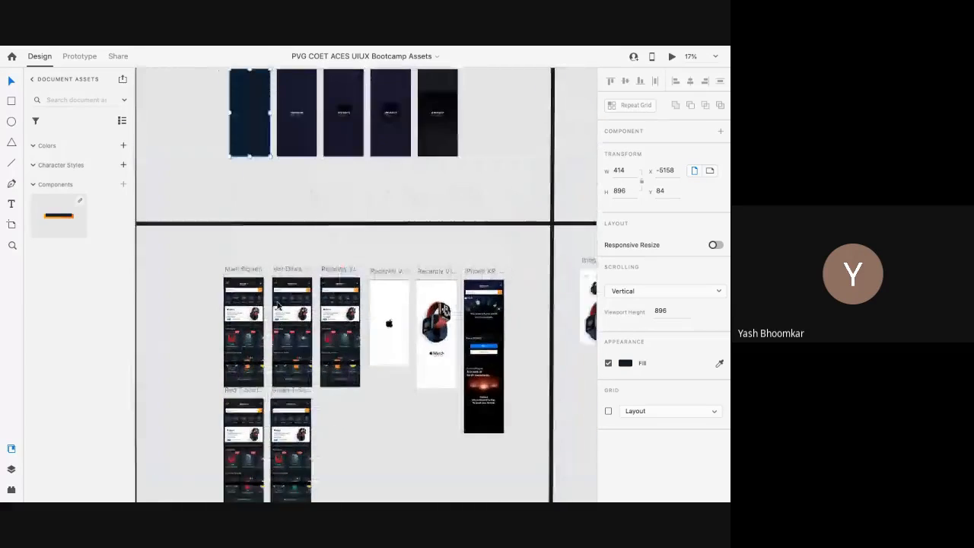
pyautogui.scroll(3, 277, 306)
pyautogui.scroll(-2, 277, 305)
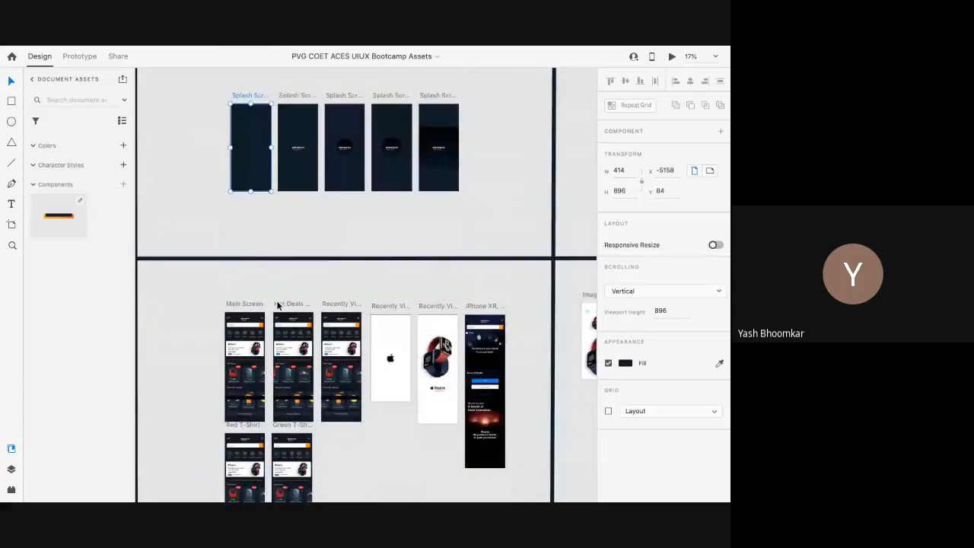
pyautogui.scroll(-2, 277, 306)
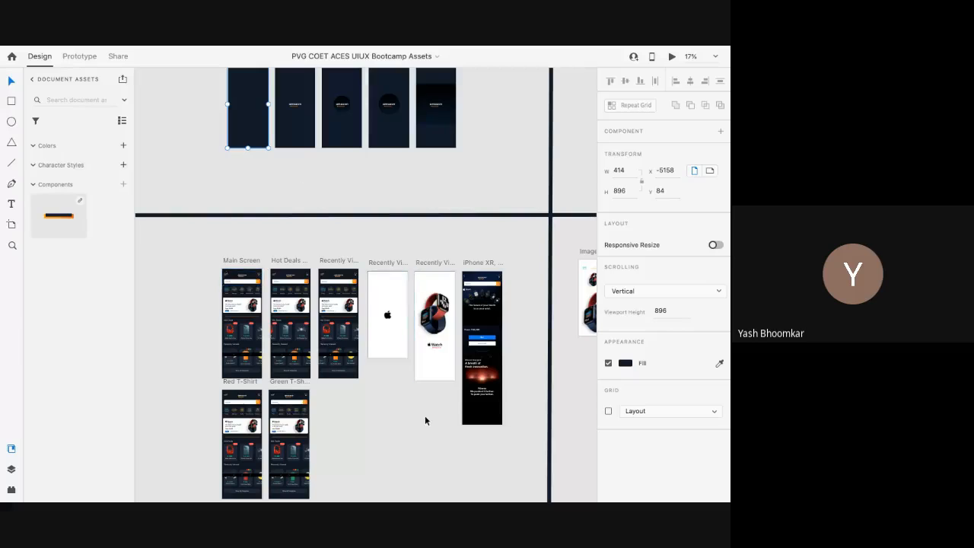
pyautogui.hscroll(10, 425, 415)
pyautogui.scroll(1, 425, 416)
pyautogui.hscroll(5, 424, 416)
pyautogui.scroll(2, 424, 416)
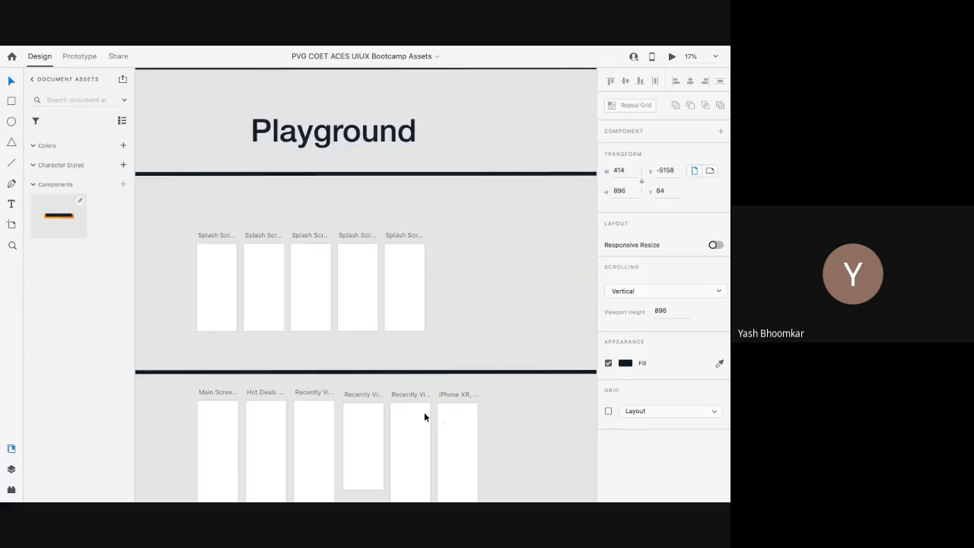
pyautogui.scroll(-3, 425, 416)
pyautogui.scroll(1, 424, 417)
pyautogui.hscroll(-2, 424, 416)
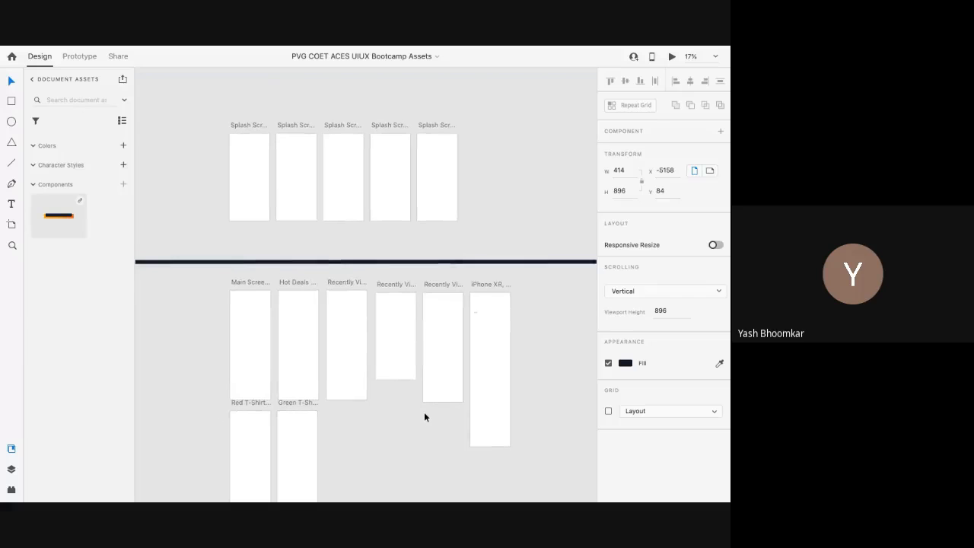
pyautogui.hscroll(-10, 424, 415)
pyautogui.scroll(2, 424, 416)
pyautogui.hscroll(-15, 423, 416)
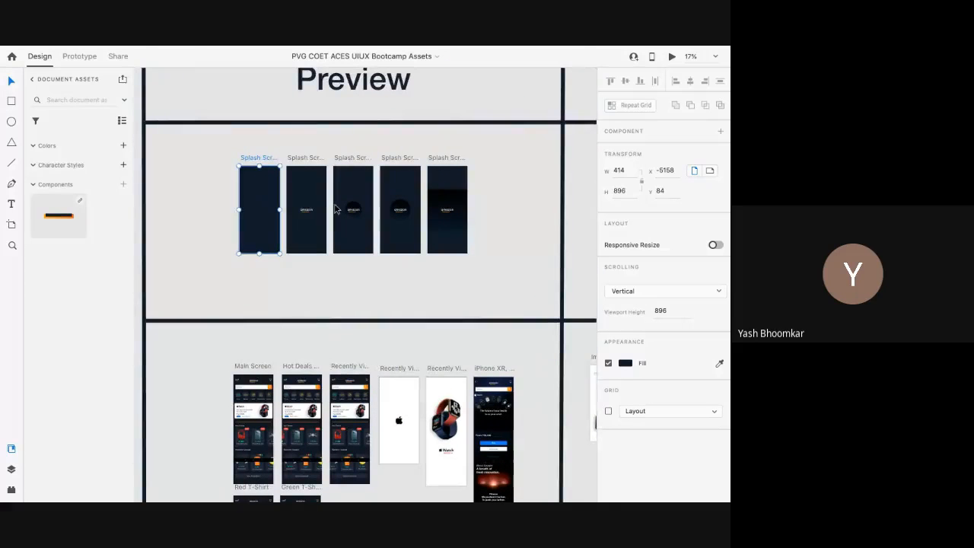
# Step: Reselect Splash Screen 1, check the Assets Colors section, and show every artboard in Layers
pyautogui.click(305, 275)
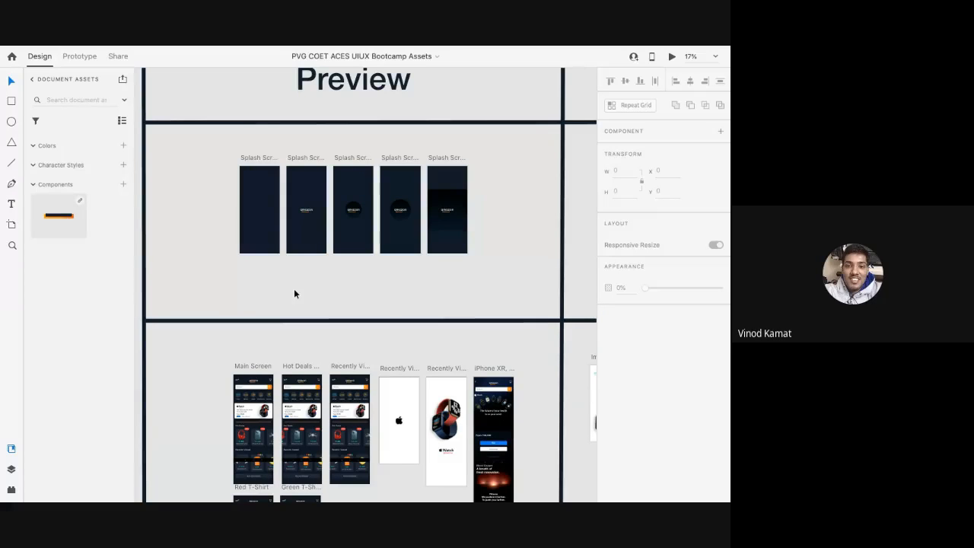
pyautogui.click(249, 159)
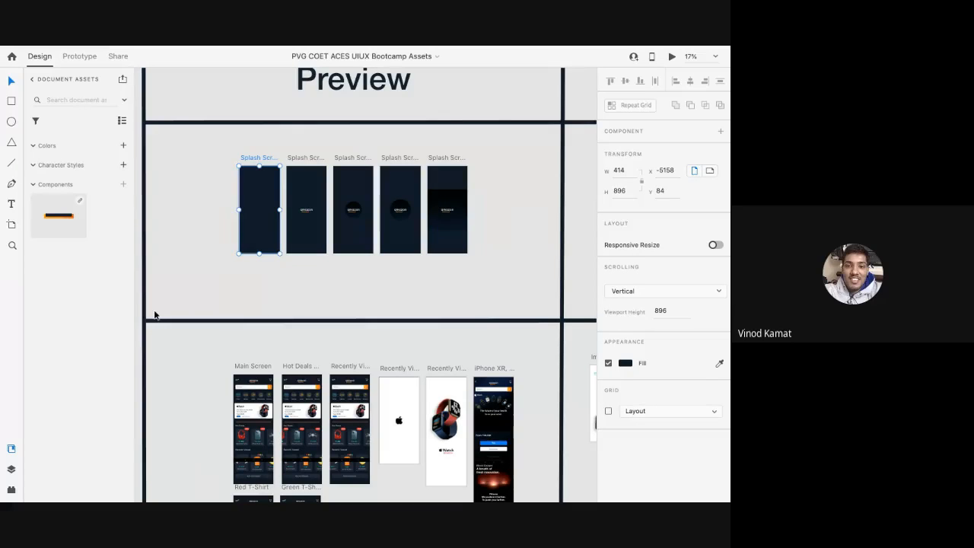
pyautogui.click(258, 325)
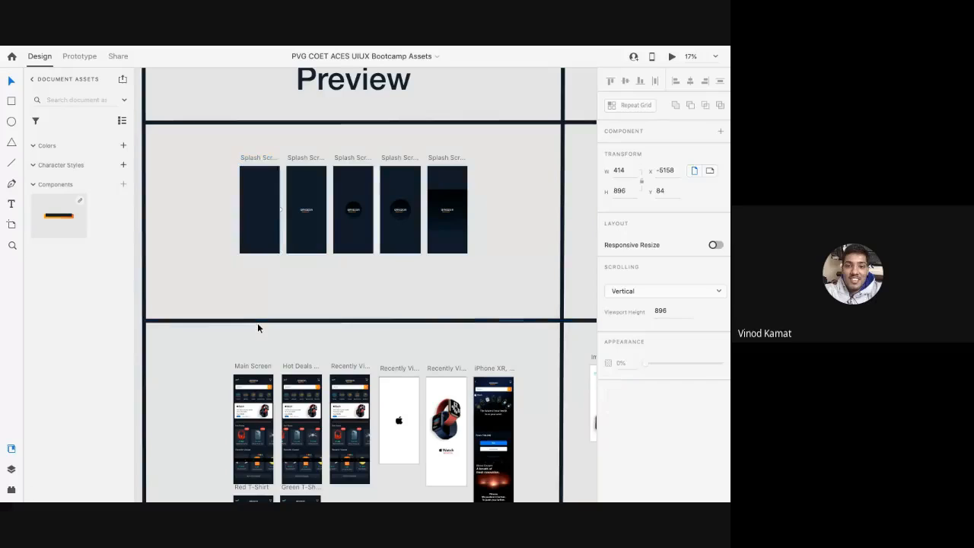
pyautogui.click(11, 469)
pyautogui.click(10, 450)
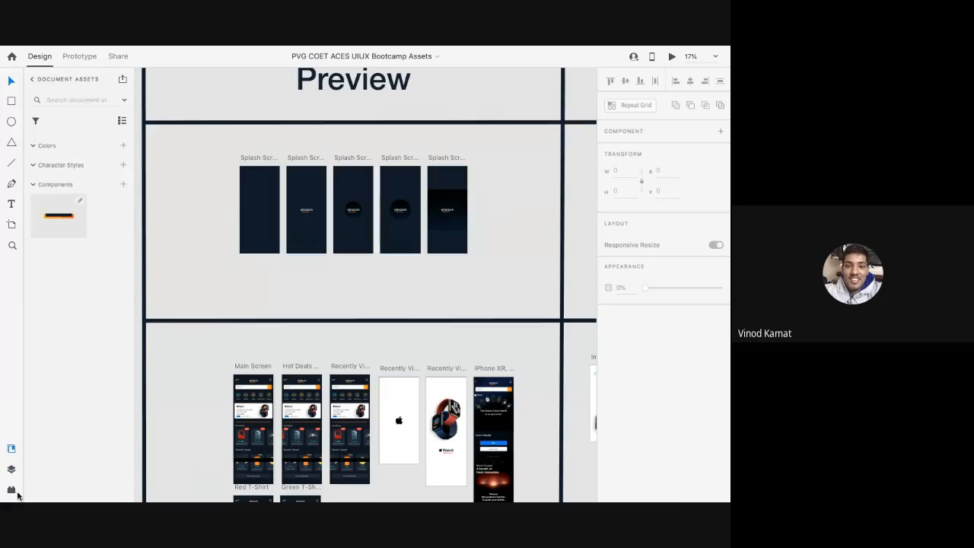
pyautogui.click(252, 158)
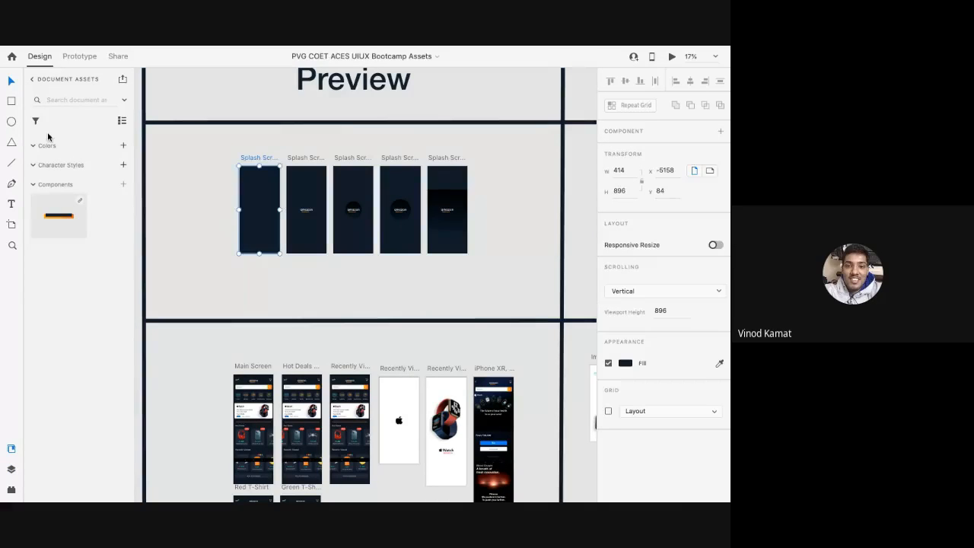
pyautogui.click(32, 145)
pyautogui.click(33, 145)
pyautogui.click(11, 470)
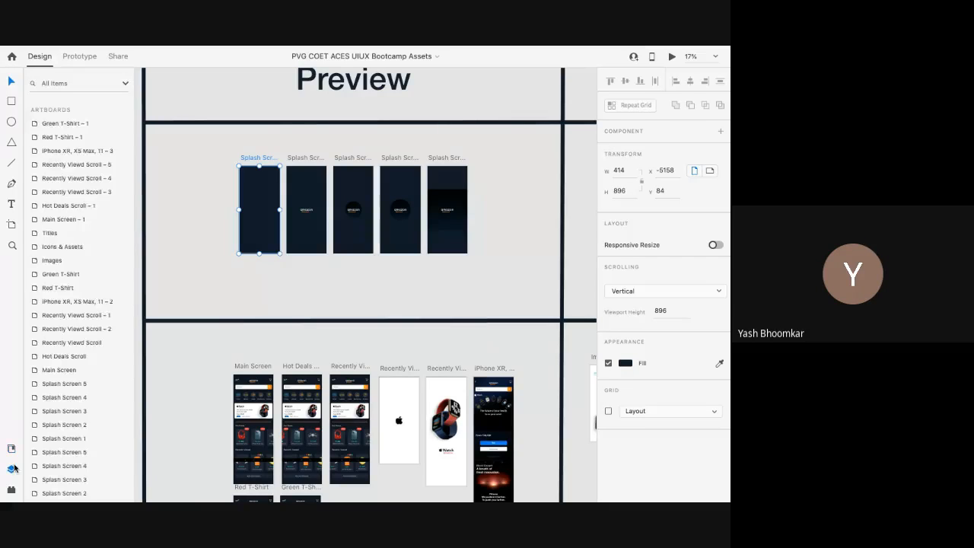
pyautogui.scroll(3, 320, 205)
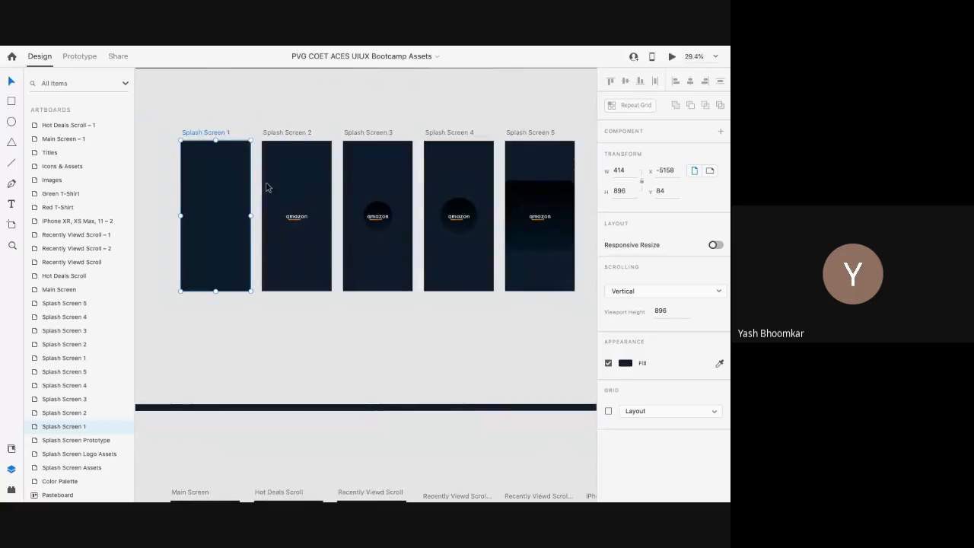
pyautogui.click(227, 120)
pyautogui.scroll(2, 227, 120)
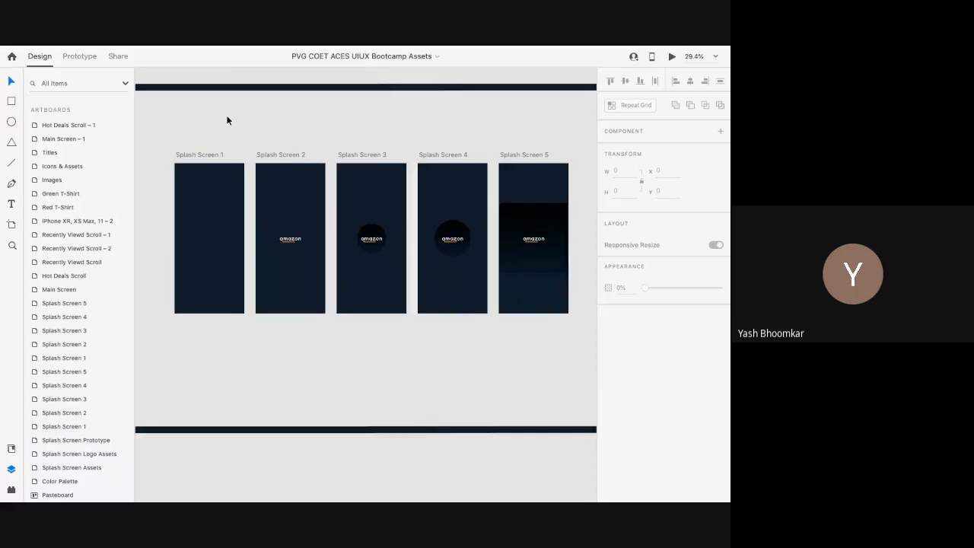
pyautogui.scroll(1, 227, 121)
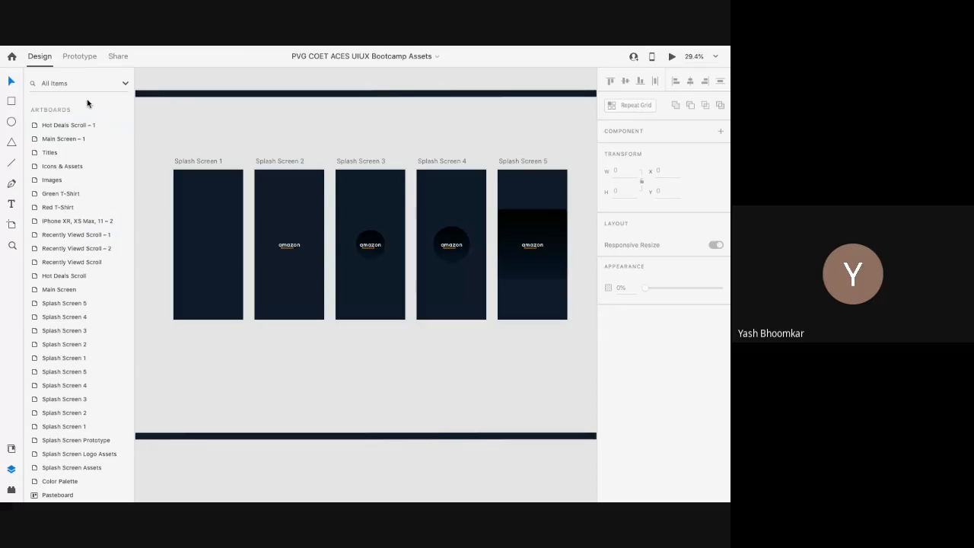
pyautogui.click(282, 163)
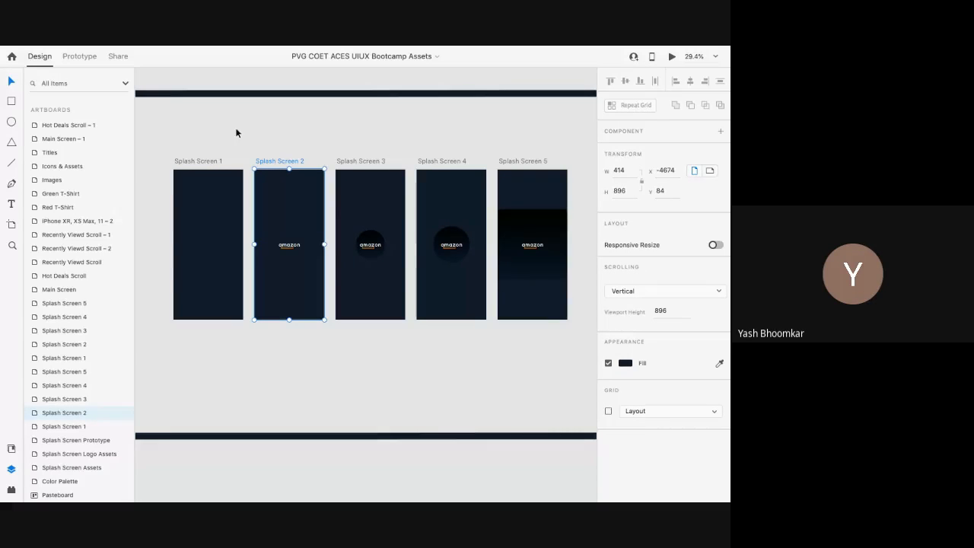
pyautogui.scroll(-3, 235, 250)
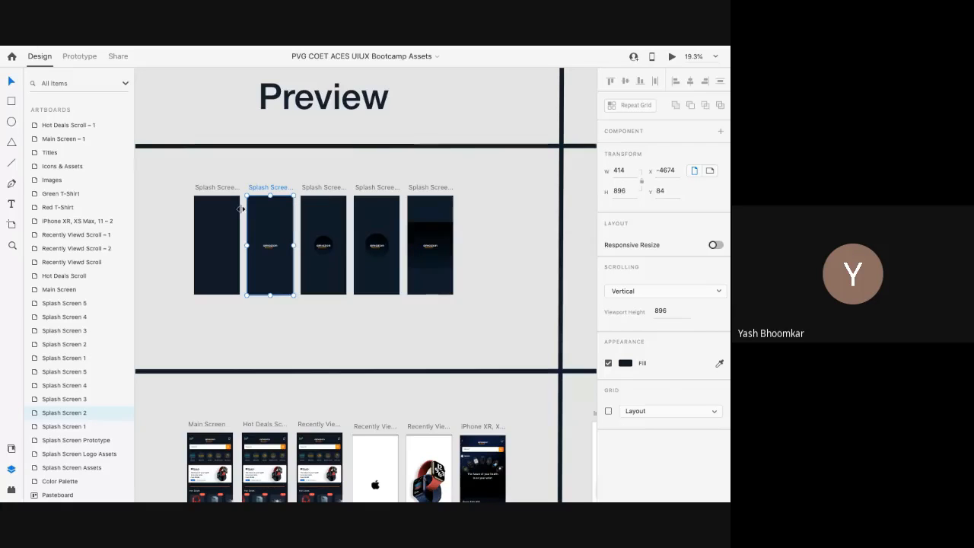
pyautogui.click(182, 179)
pyautogui.click(201, 188)
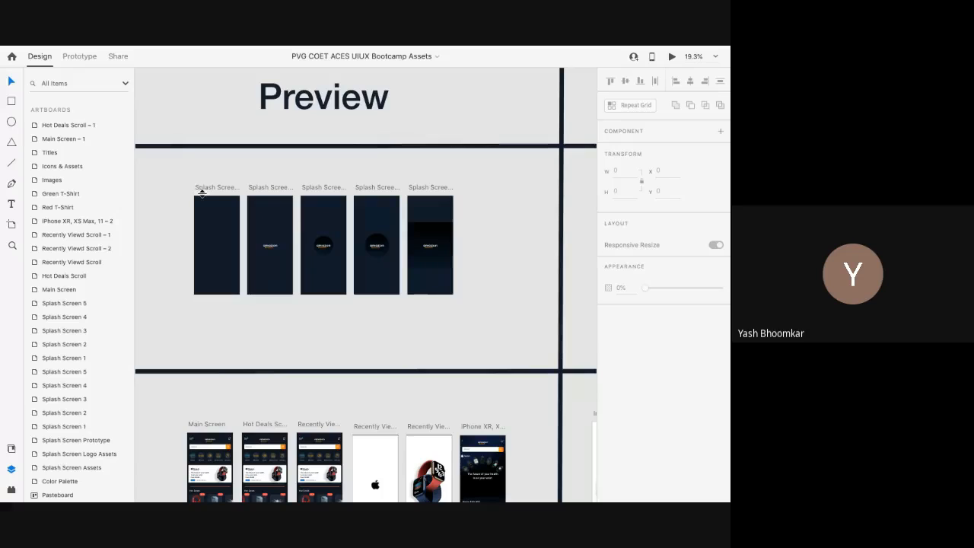
pyautogui.scroll(5, 201, 190)
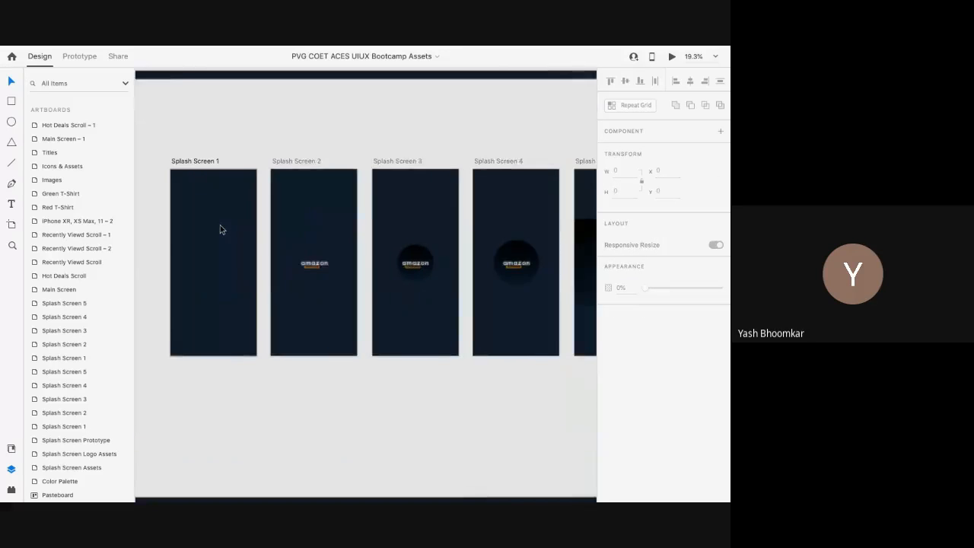
pyautogui.doubleClick(194, 159)
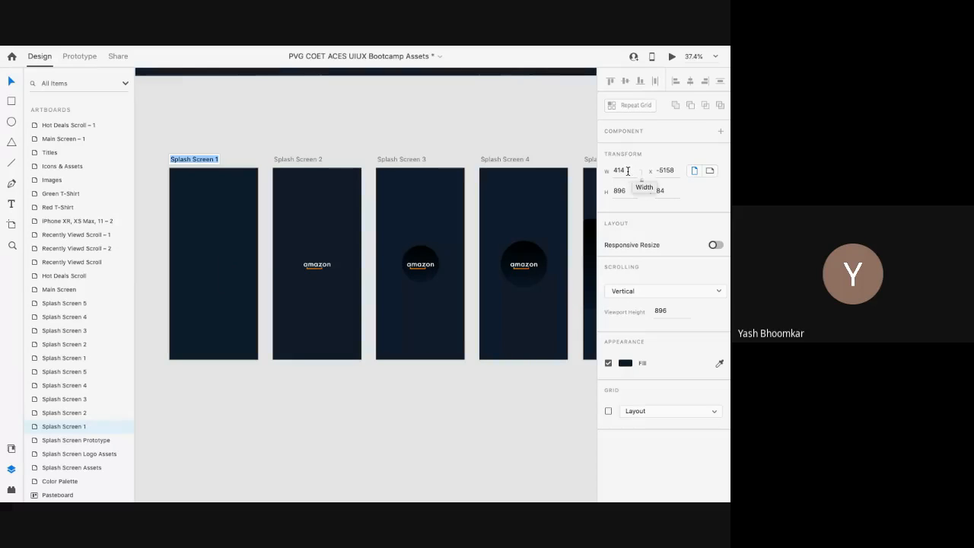
pyautogui.moveTo(626, 170); pyautogui.dragTo(612, 192)
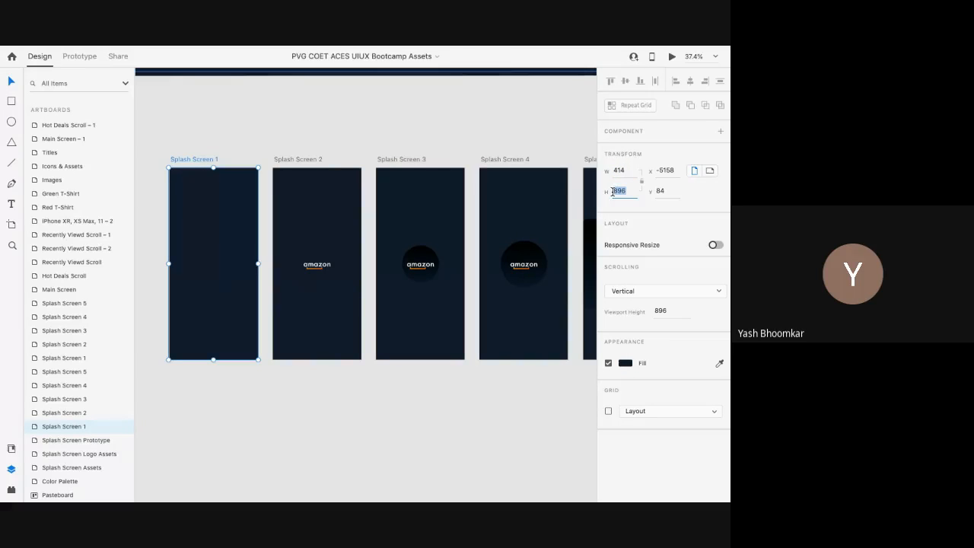
pyautogui.click(657, 170)
pyautogui.click(658, 190)
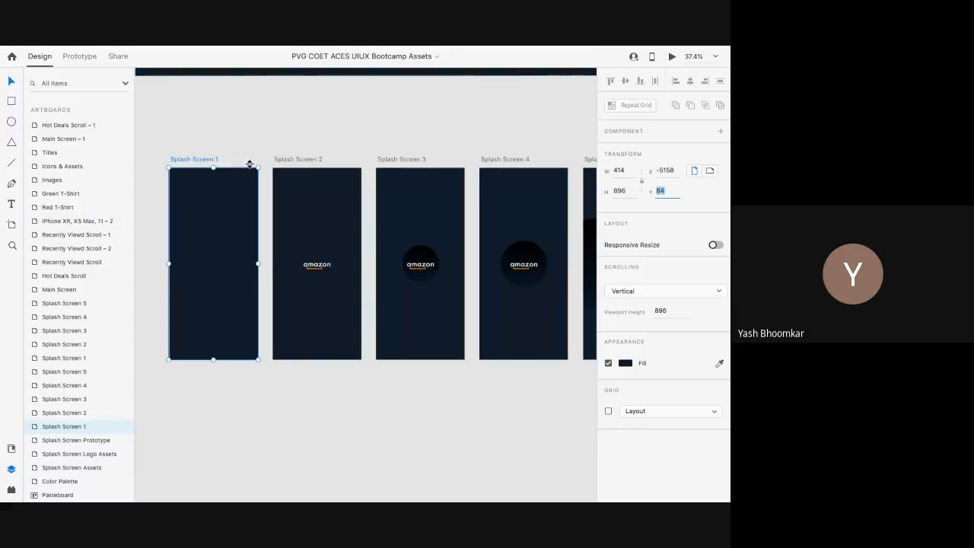
pyautogui.scroll(-3, 250, 168)
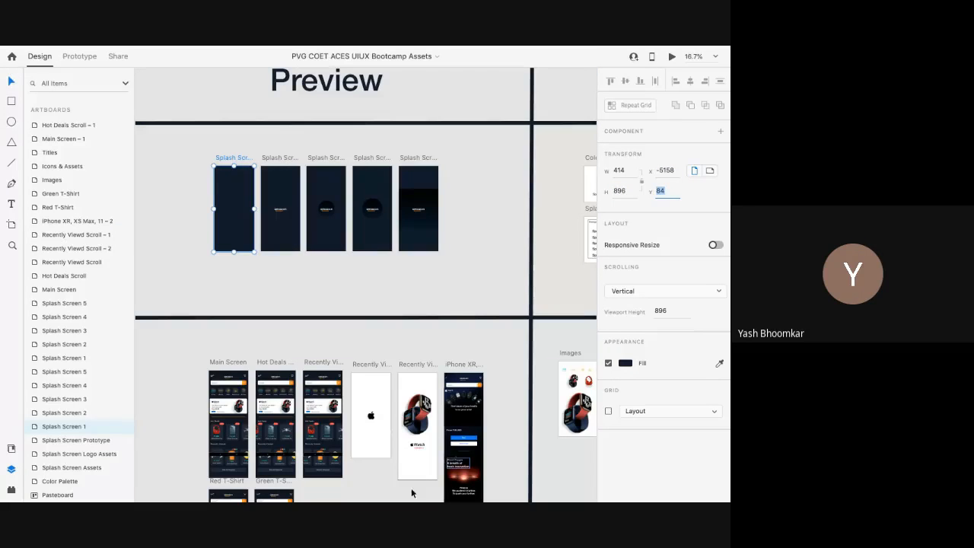
pyautogui.scroll(3, 216, 157)
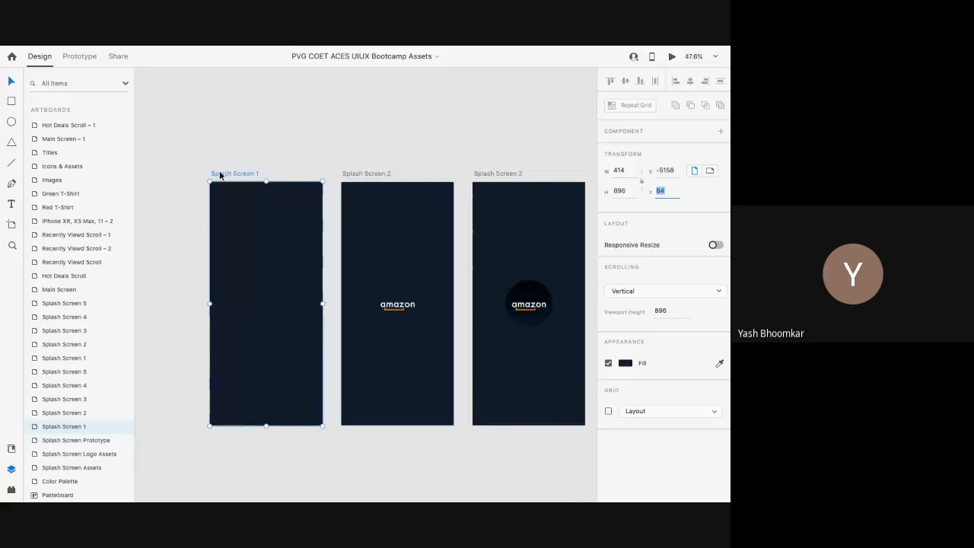
pyautogui.click(233, 167)
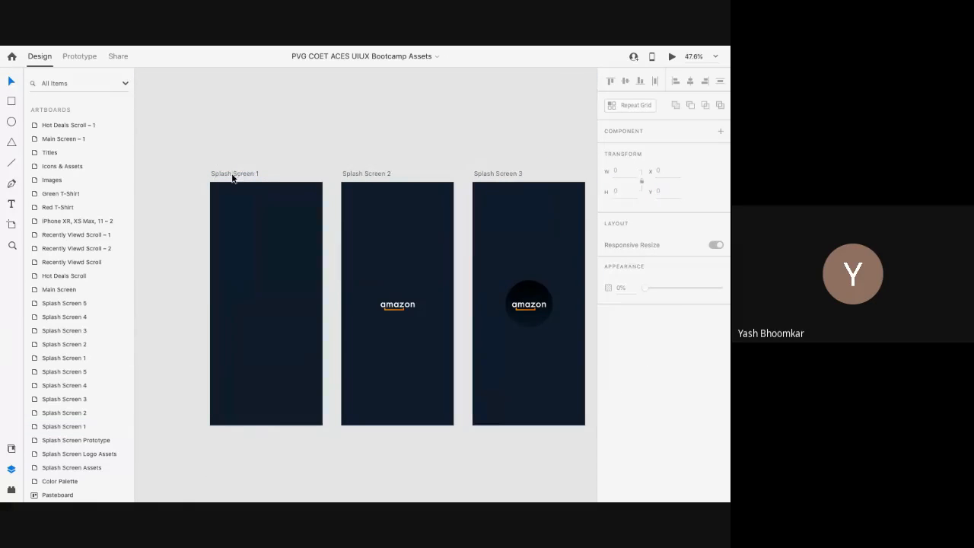
pyautogui.click(405, 312)
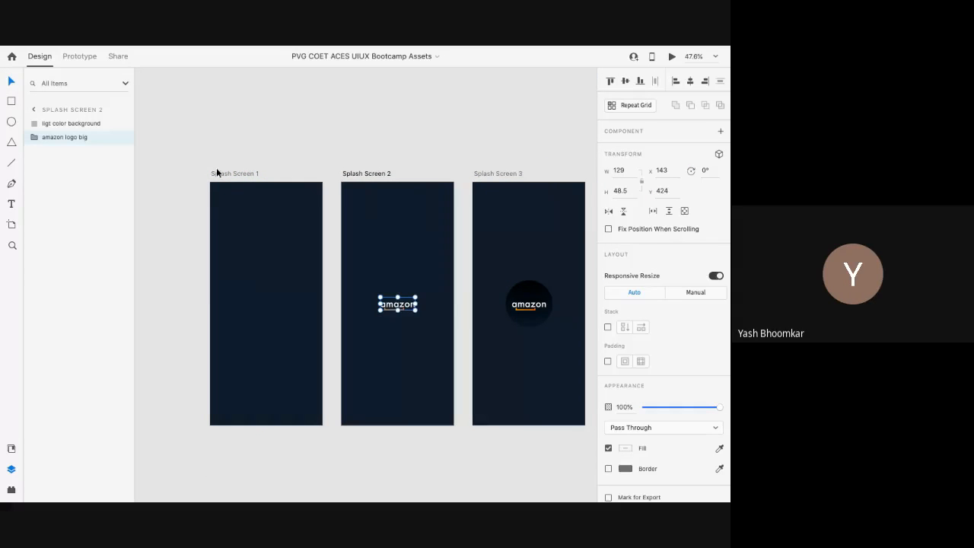
pyautogui.click(219, 173)
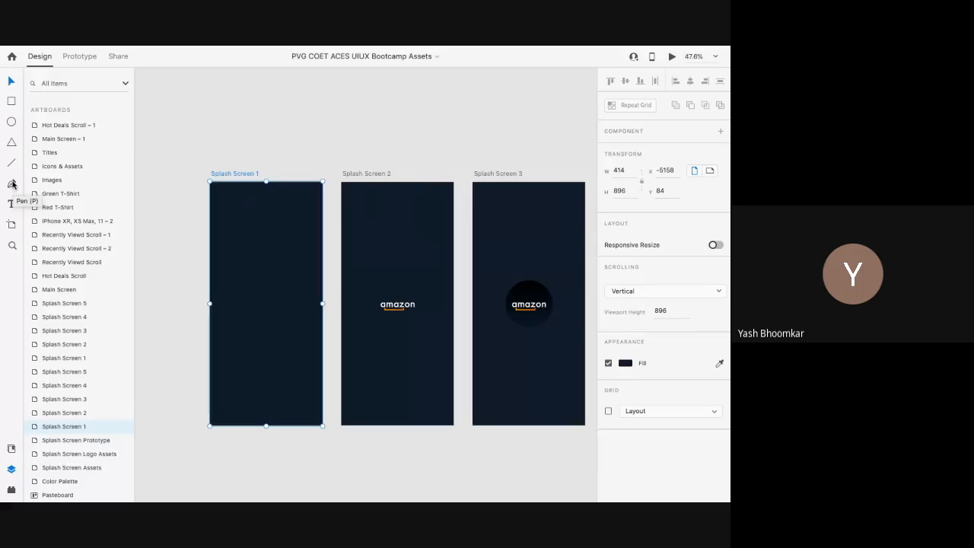
# Step: Draw a closed four-point path on Splash Screen 1 with the Pen tool
pyautogui.click(12, 185)
pyautogui.click(223, 267)
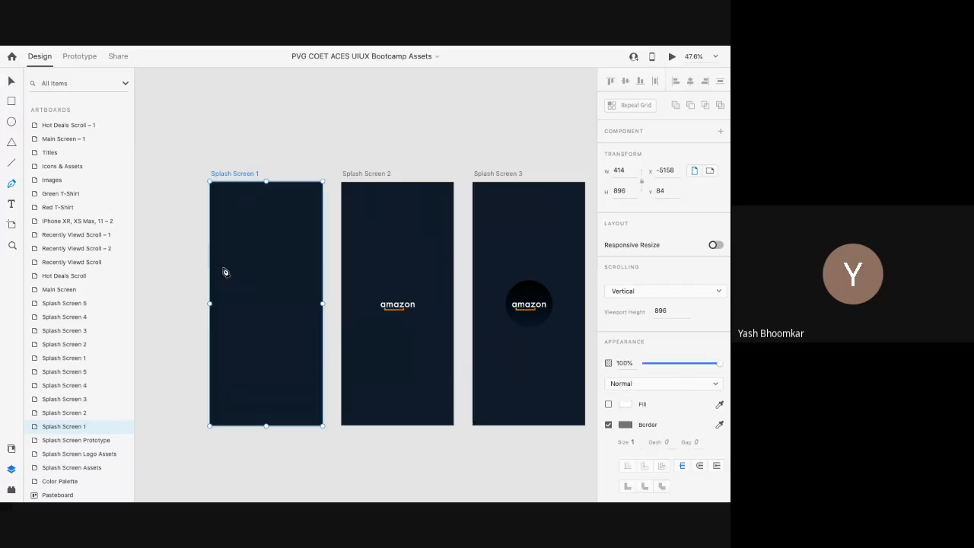
pyautogui.click(296, 239)
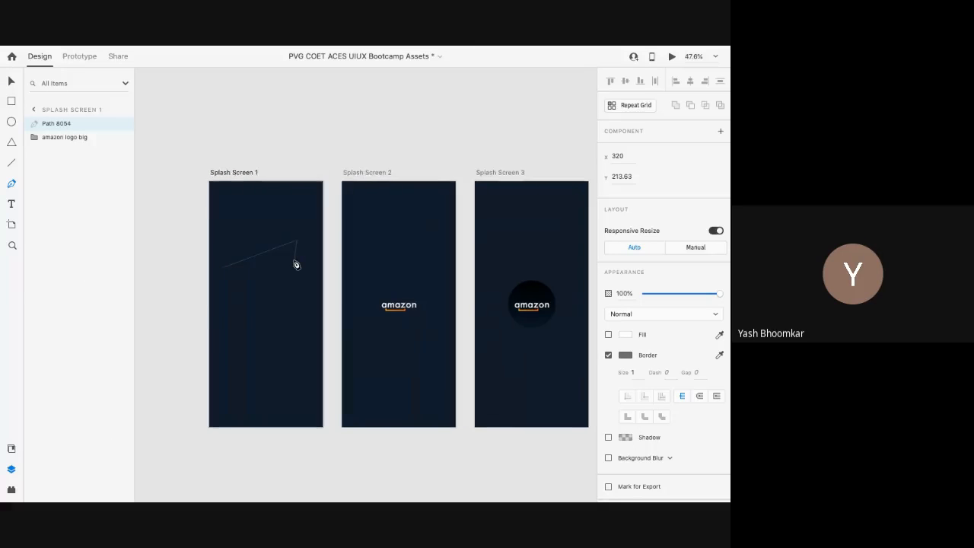
pyautogui.scroll(5, 297, 265)
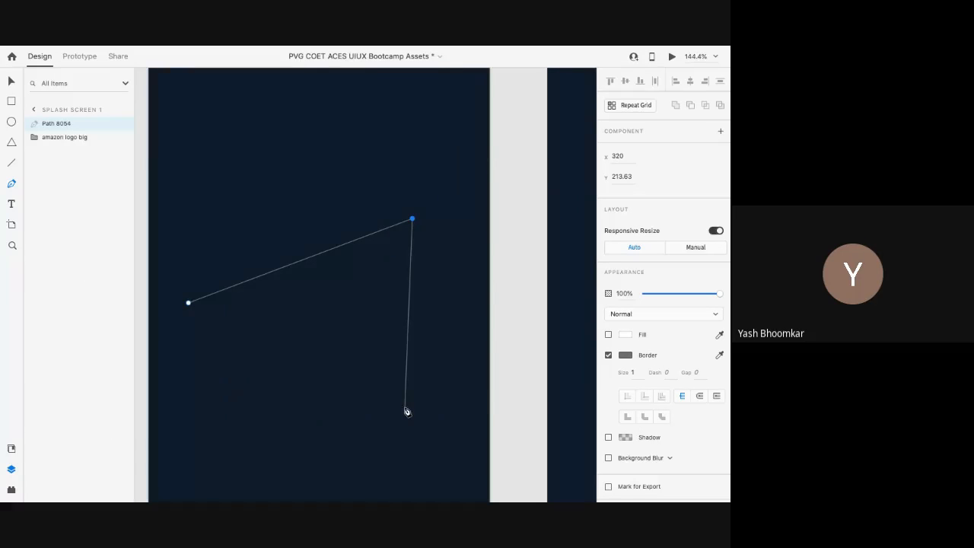
pyautogui.click(405, 408)
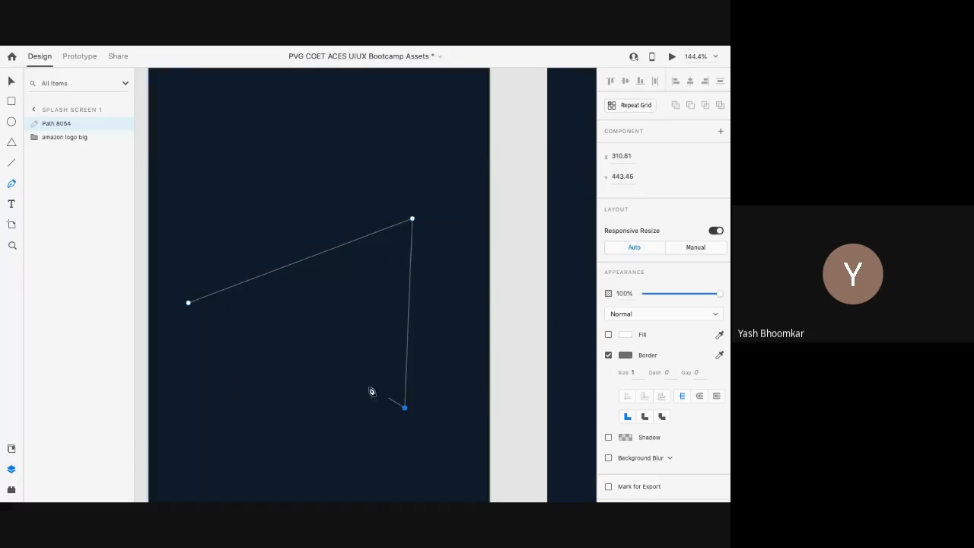
pyautogui.click(276, 369)
pyautogui.click(188, 303)
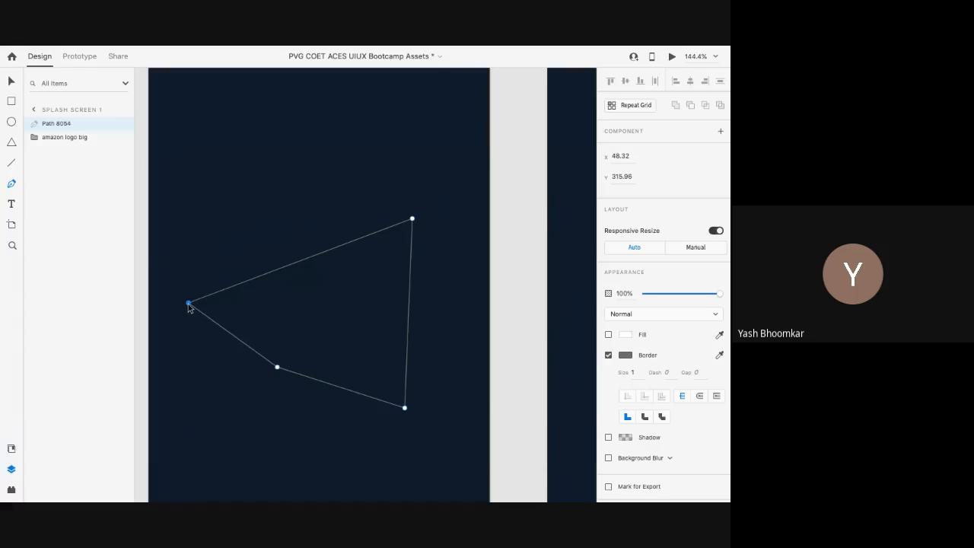
pyautogui.press('Escape')
# Step: Make the path's anchors smooth and drag handles to form a rounded blob
pyautogui.click(412, 220)
pyautogui.doubleClick(412, 220)
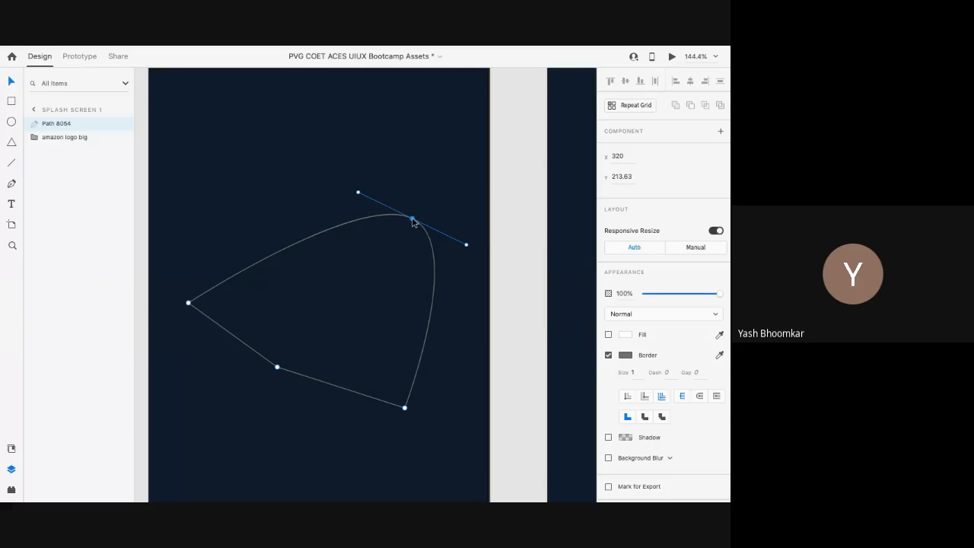
pyautogui.click(358, 194)
pyautogui.moveTo(357, 193); pyautogui.dragTo(291, 175)
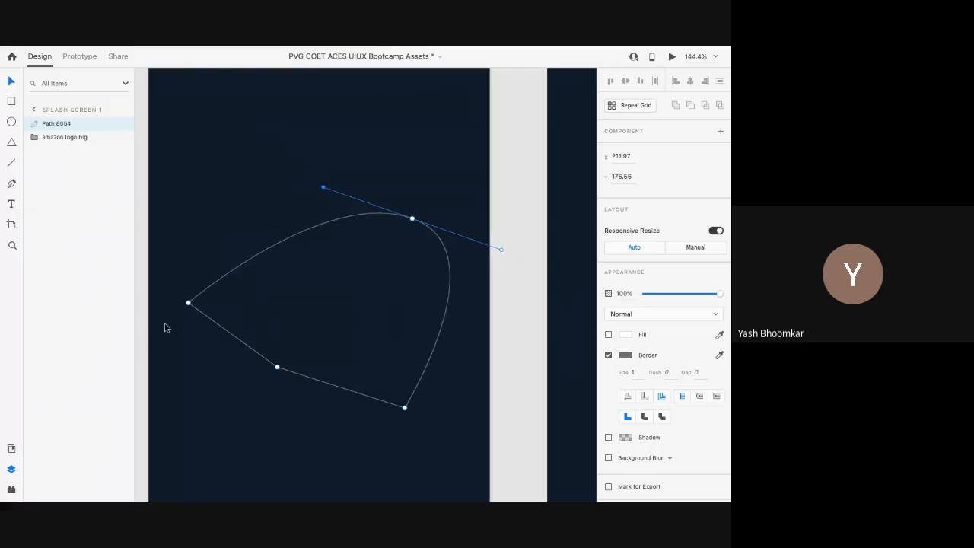
pyautogui.doubleClick(188, 303)
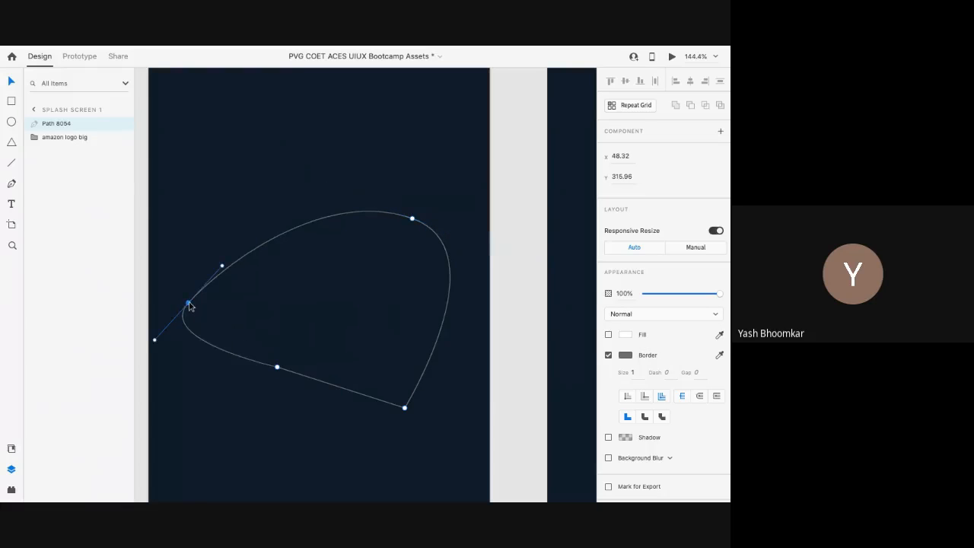
pyautogui.click(277, 368)
pyautogui.doubleClick(277, 368)
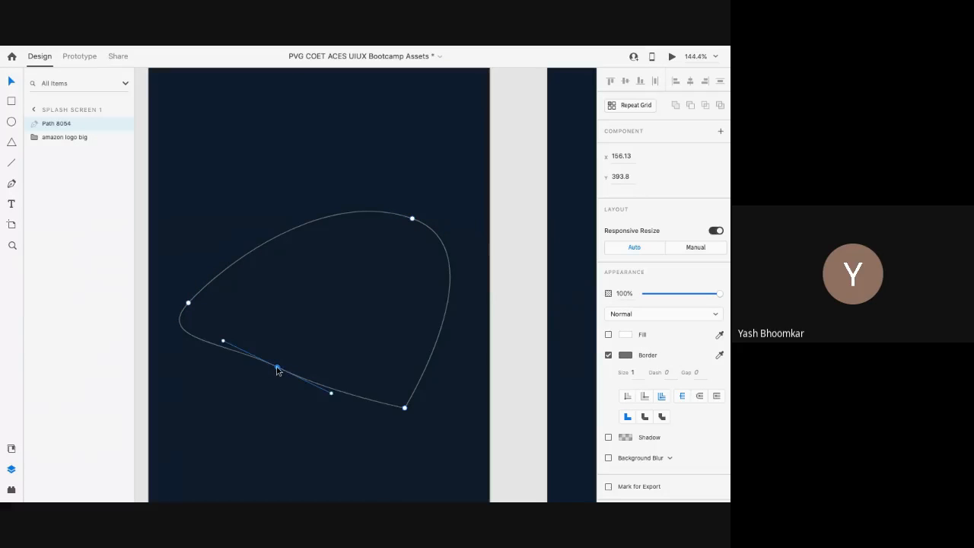
pyautogui.doubleClick(404, 408)
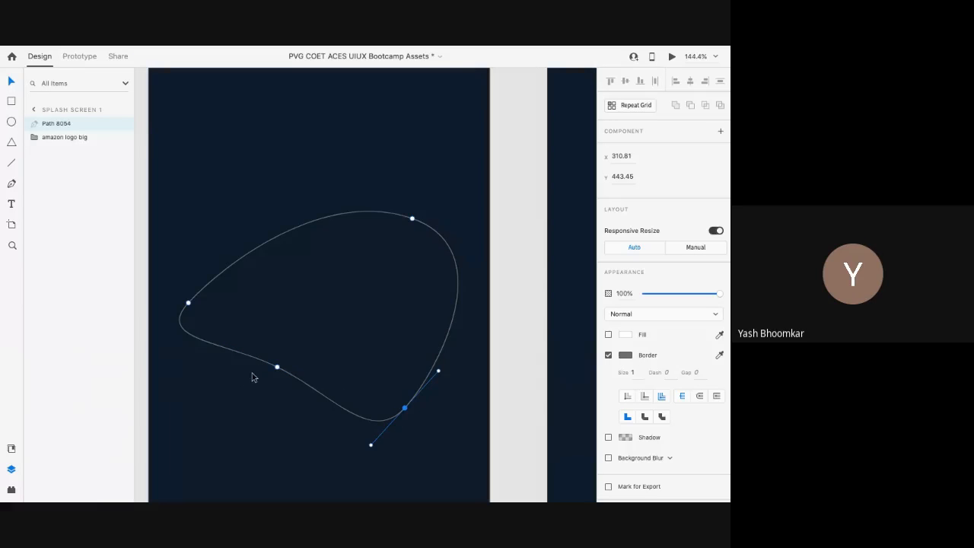
pyautogui.click(277, 368)
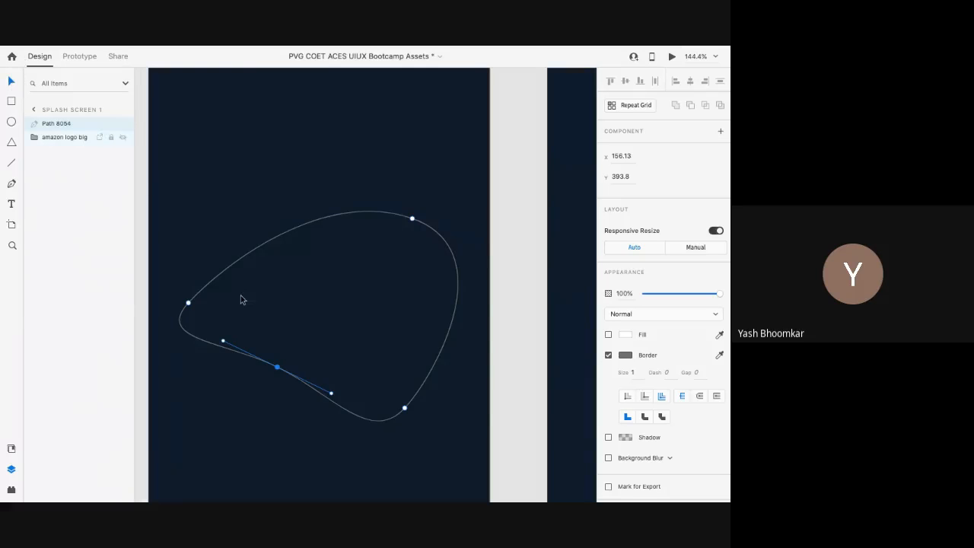
pyautogui.click(189, 304)
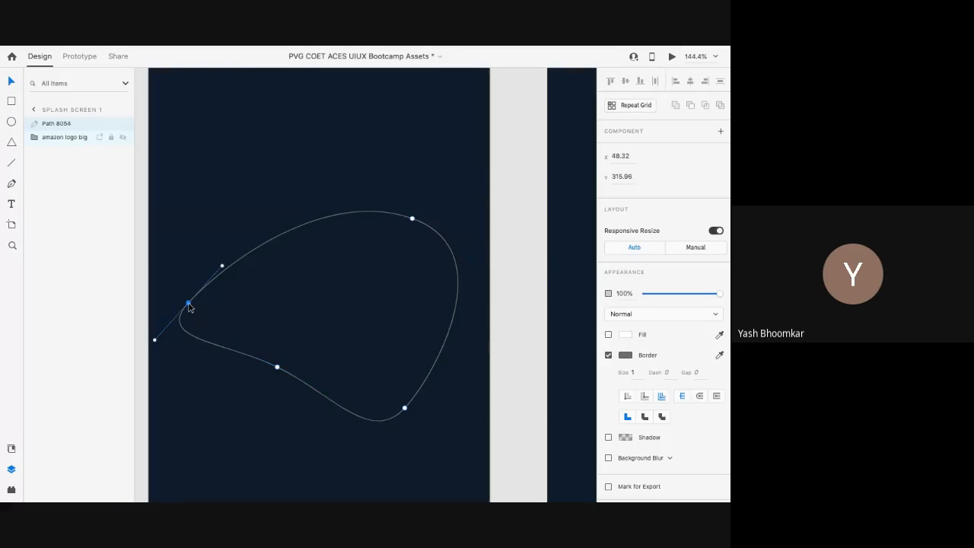
pyautogui.press('Escape')
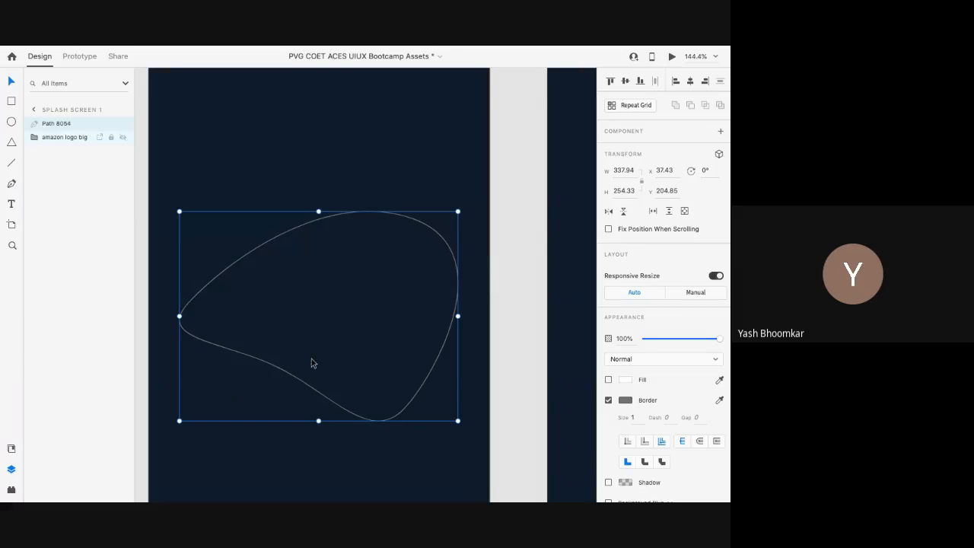
pyautogui.click(294, 291)
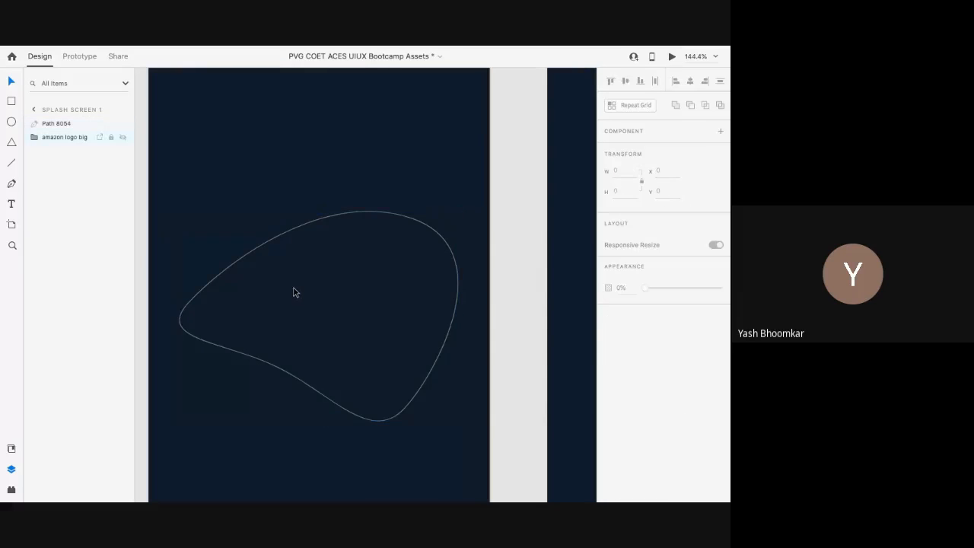
pyautogui.click(245, 259)
pyautogui.moveTo(245, 259); pyautogui.dragTo(241, 247)
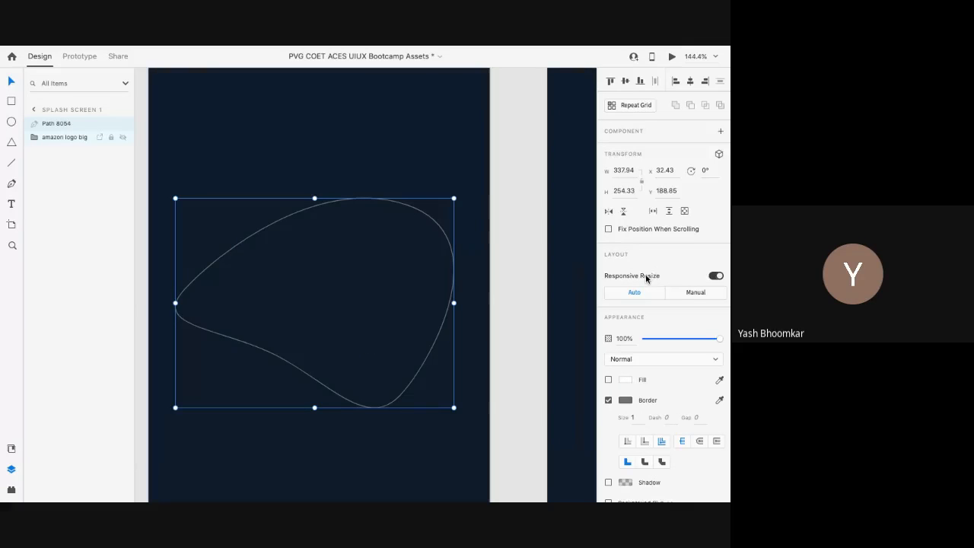
pyautogui.scroll(-1, 646, 278)
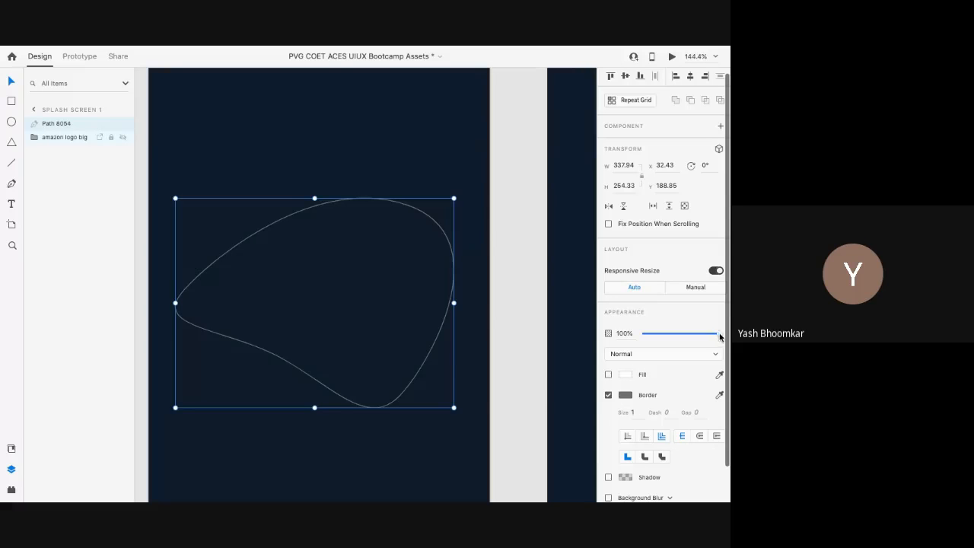
pyautogui.moveTo(720, 334)
pyautogui.mouseDown()
pyautogui.moveTo(634, 329)
pyautogui.moveTo(728, 333)
pyautogui.moveTo(624, 317)
pyautogui.moveTo(722, 332)
pyautogui.mouseUp()
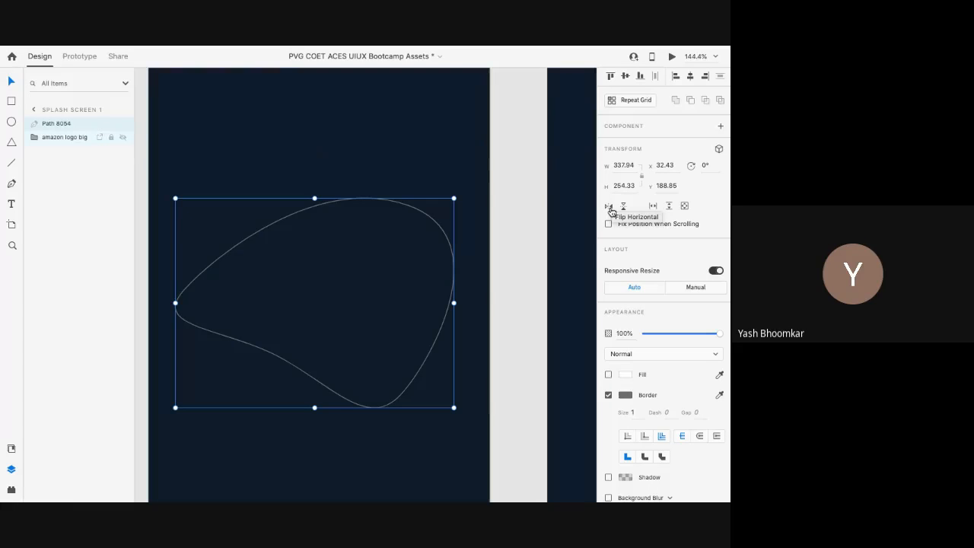
pyautogui.click(610, 206)
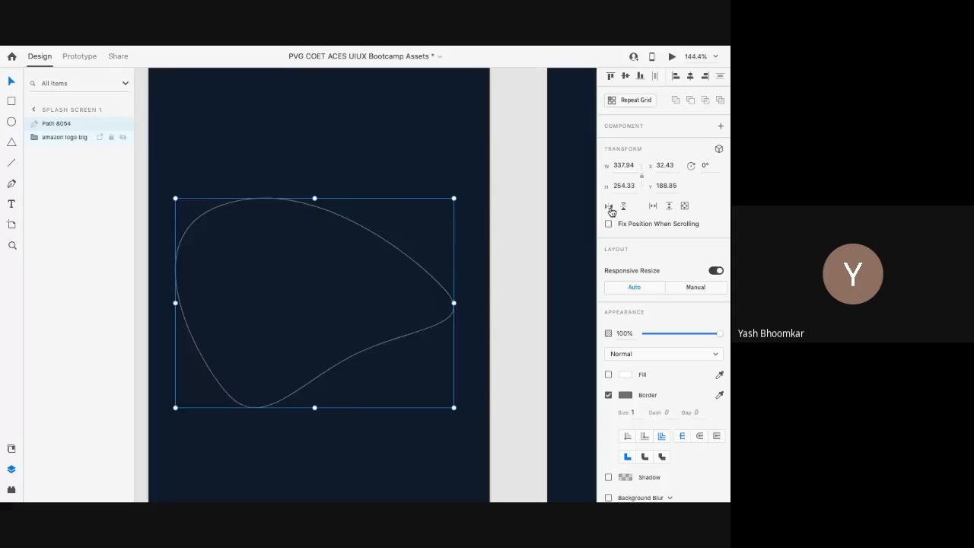
pyautogui.click(610, 206)
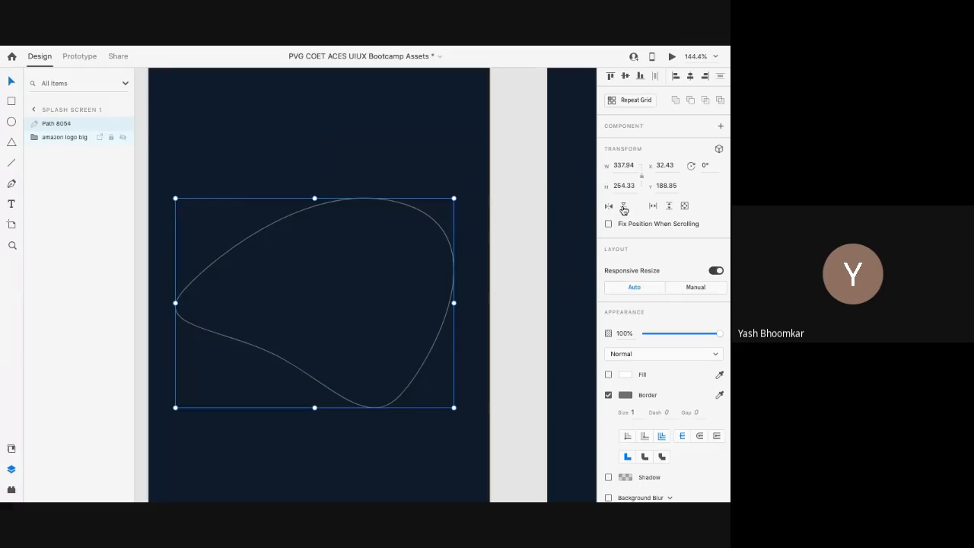
pyautogui.click(624, 207)
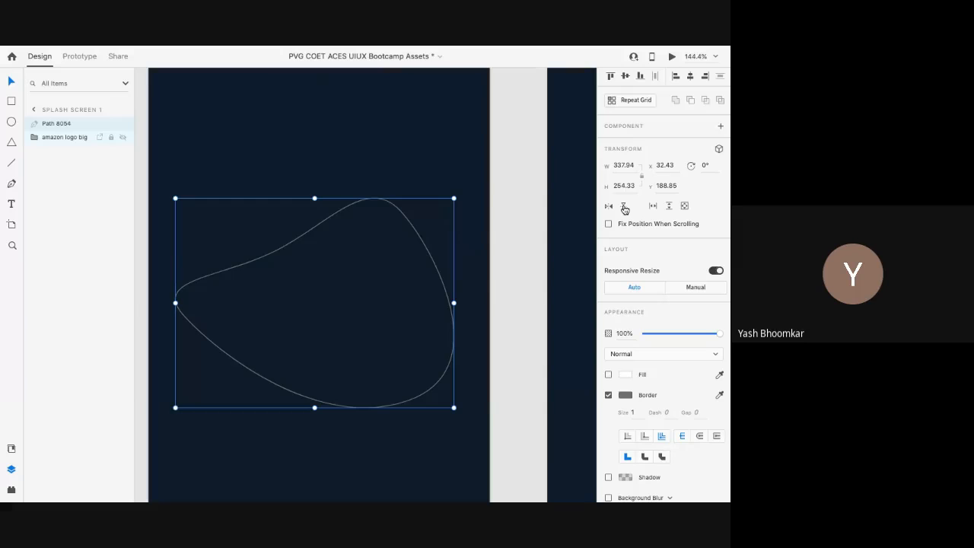
pyautogui.click(624, 208)
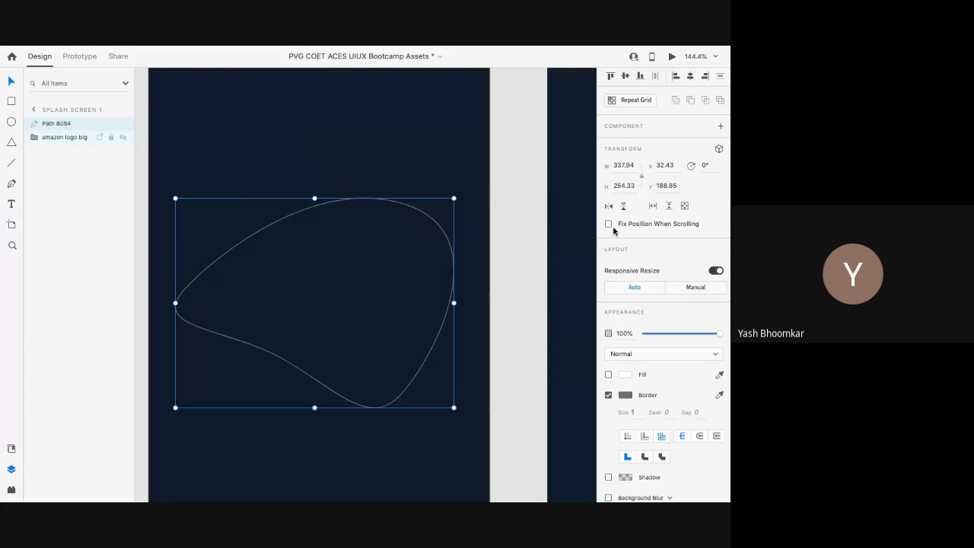
pyautogui.scroll(-5, 515, 232)
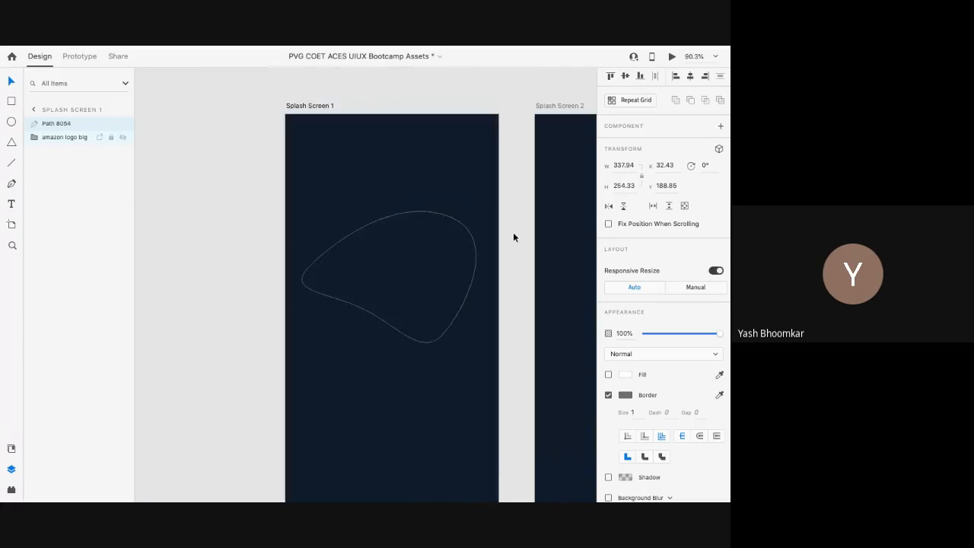
pyautogui.scroll(-5, 512, 237)
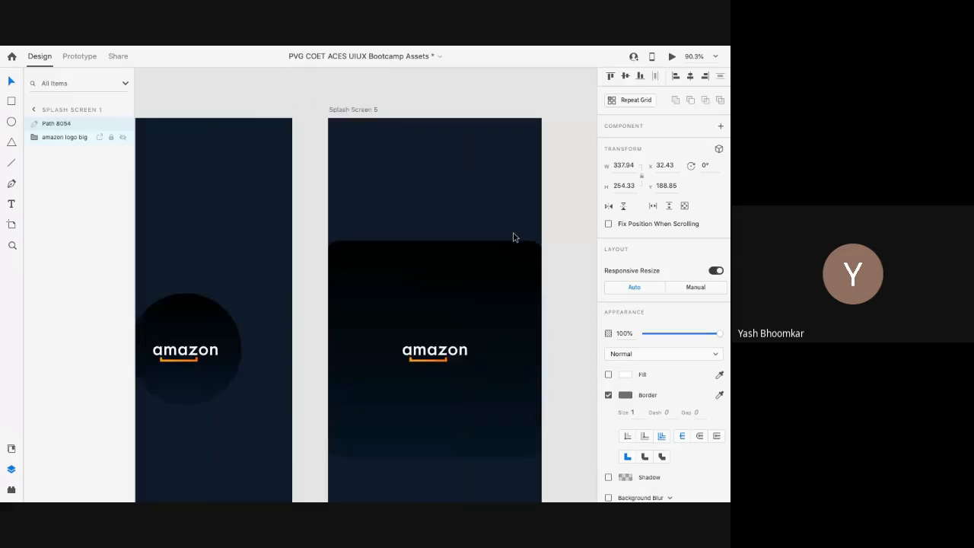
pyautogui.scroll(-5, 513, 237)
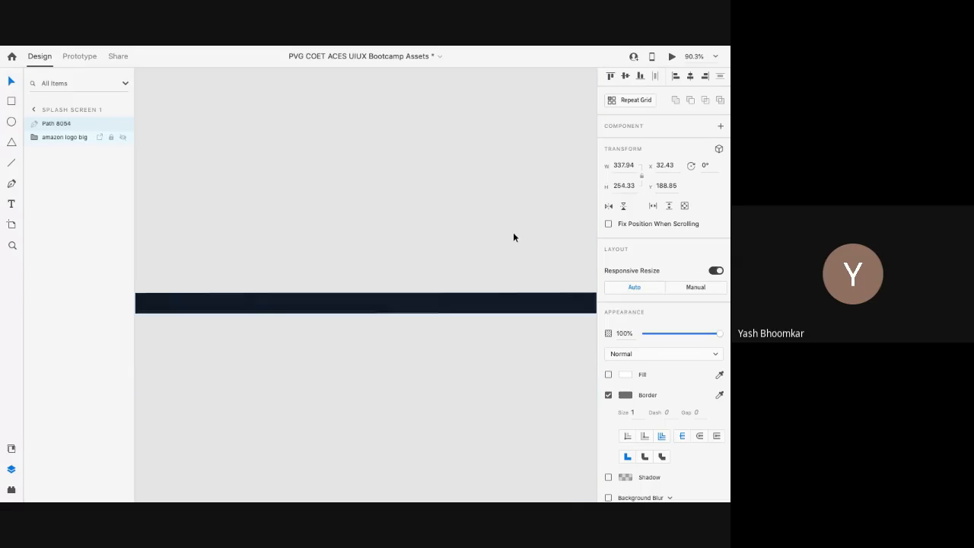
pyautogui.scroll(5, 304, 365)
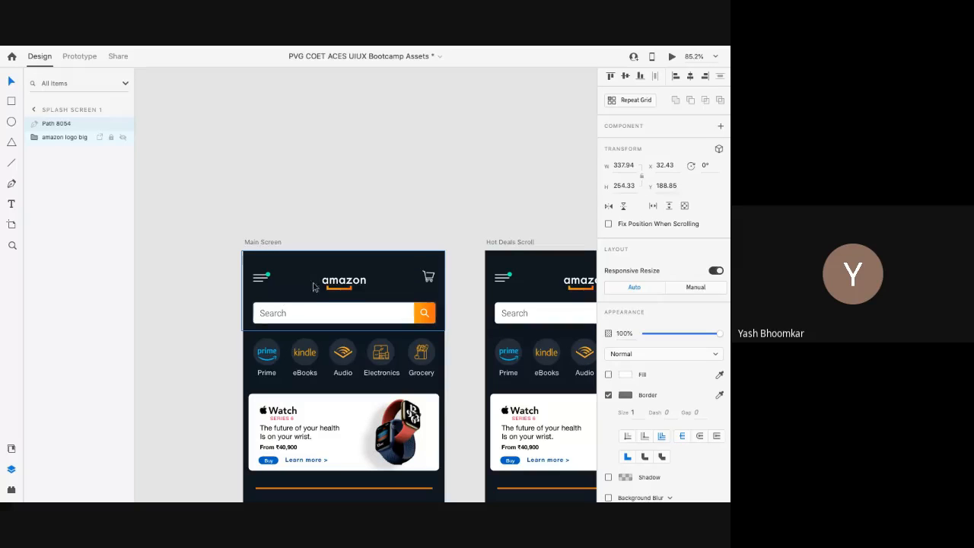
pyautogui.scroll(-3, 314, 291)
pyautogui.scroll(1, 314, 291)
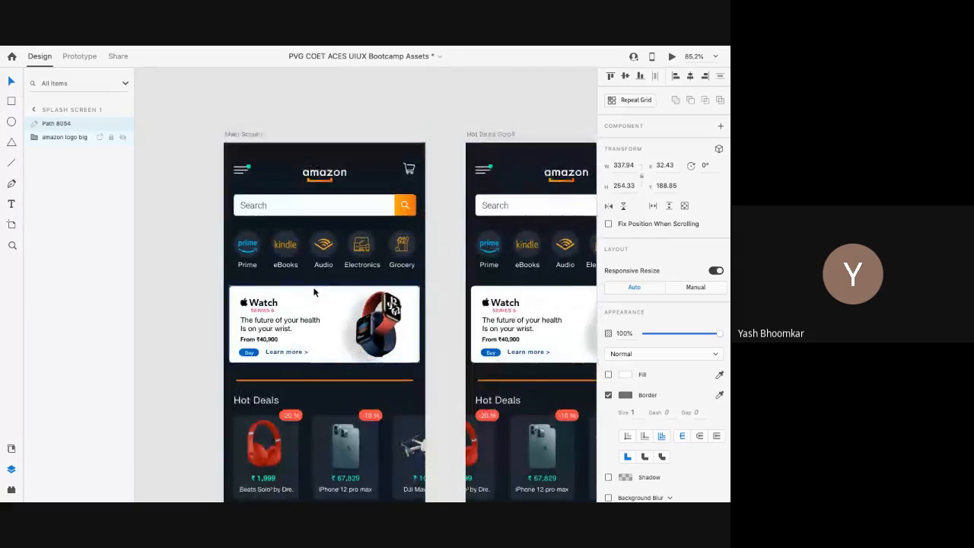
pyautogui.scroll(-4, 315, 292)
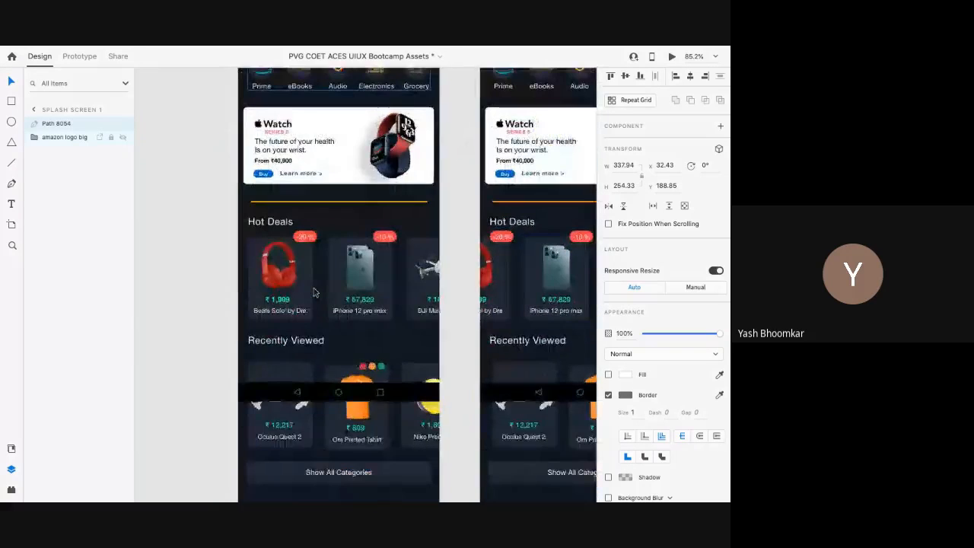
pyautogui.scroll(6, 315, 292)
pyautogui.scroll(5, 314, 292)
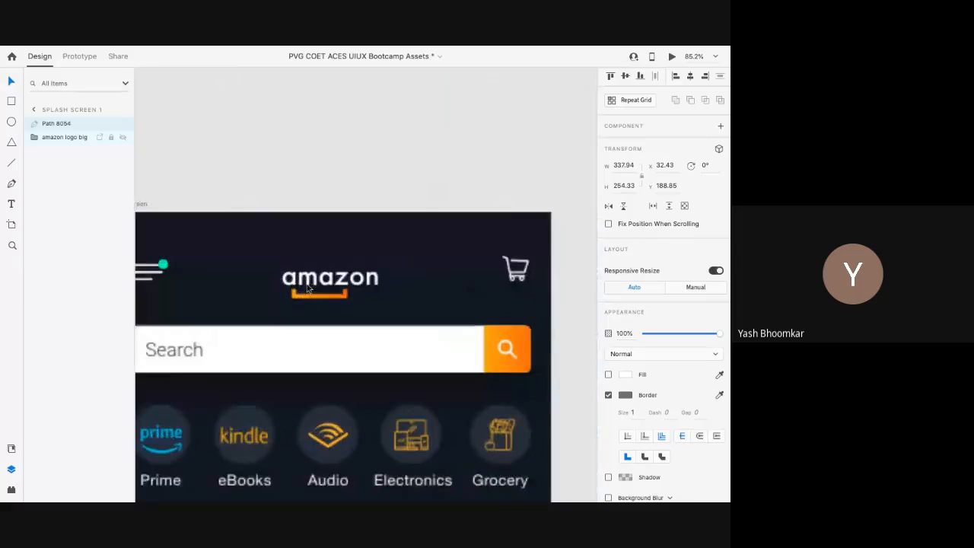
pyautogui.hotkey('ctrl', '3')
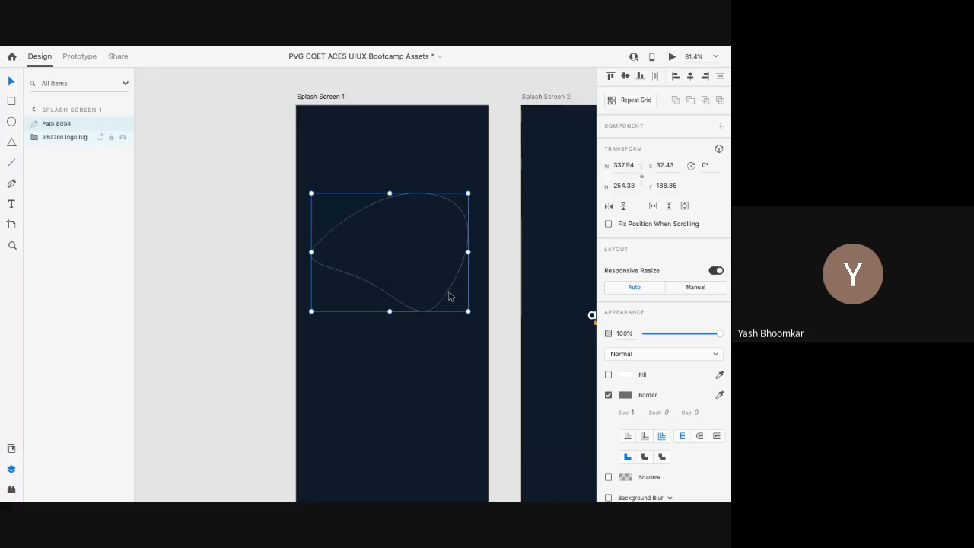
# Step: Restore the accidentally deleted blob and give it a solid blue fill
pyautogui.press('Delete')
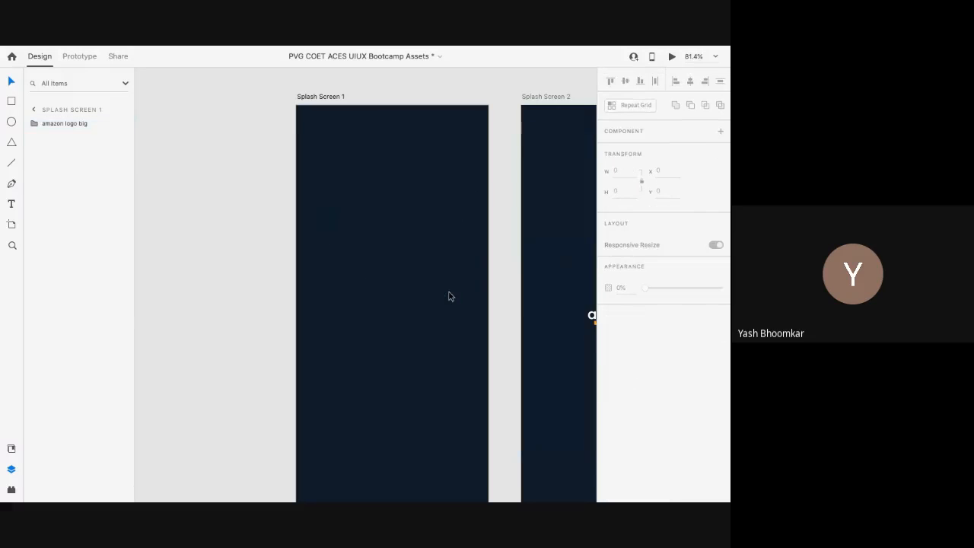
pyautogui.hotkey('ctrl', 'z')
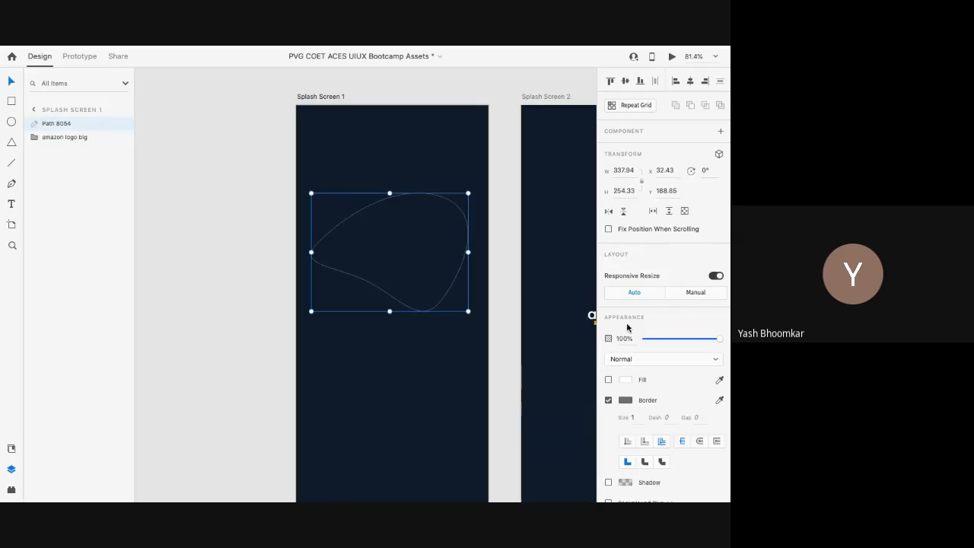
pyautogui.click(609, 380)
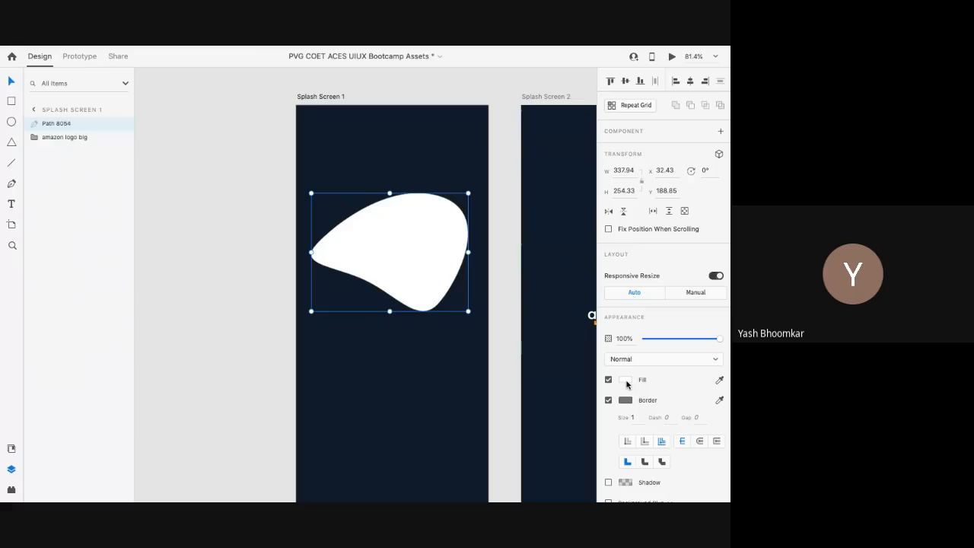
pyautogui.click(626, 381)
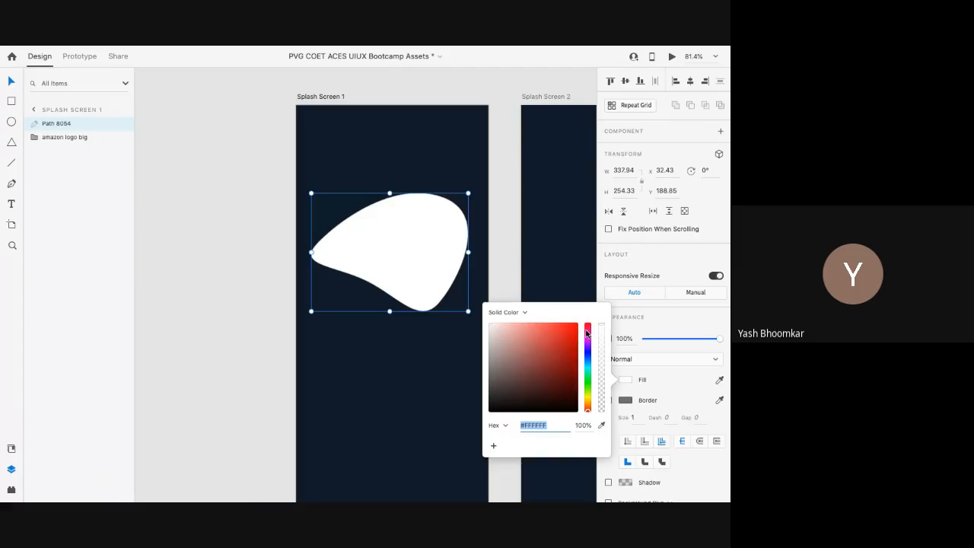
pyautogui.moveTo(586, 332)
pyautogui.mouseDown()
pyautogui.moveTo(581, 347)
pyautogui.moveTo(579, 327)
pyautogui.moveTo(554, 374)
pyautogui.moveTo(599, 324)
pyautogui.mouseUp()
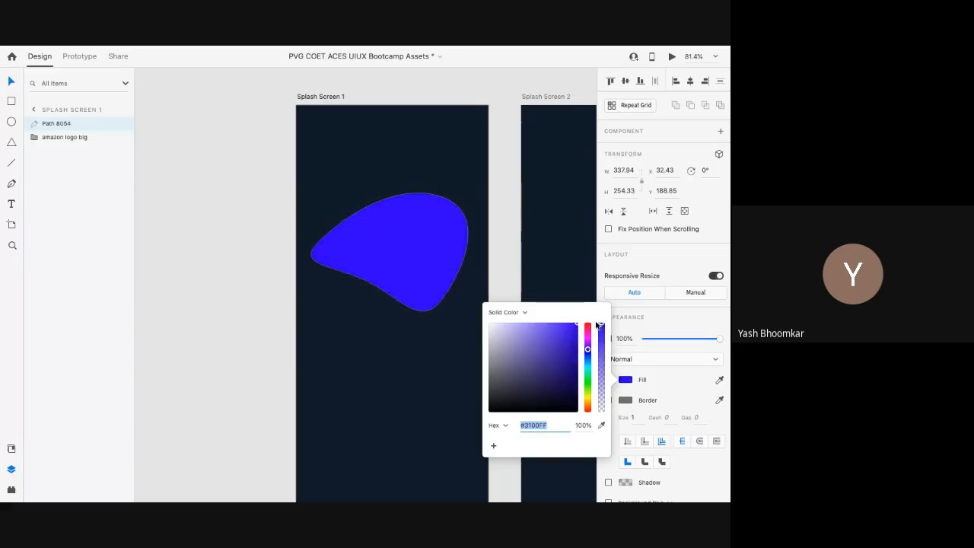
# Step: Change the blob fill to a linear gradient with a pink #C70C5B first stop
pyautogui.click(502, 313)
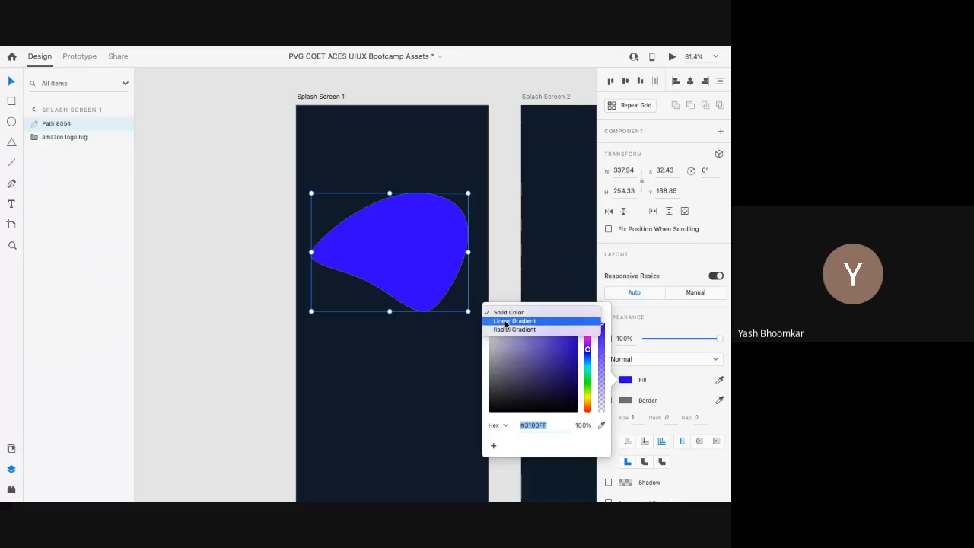
pyautogui.click(505, 322)
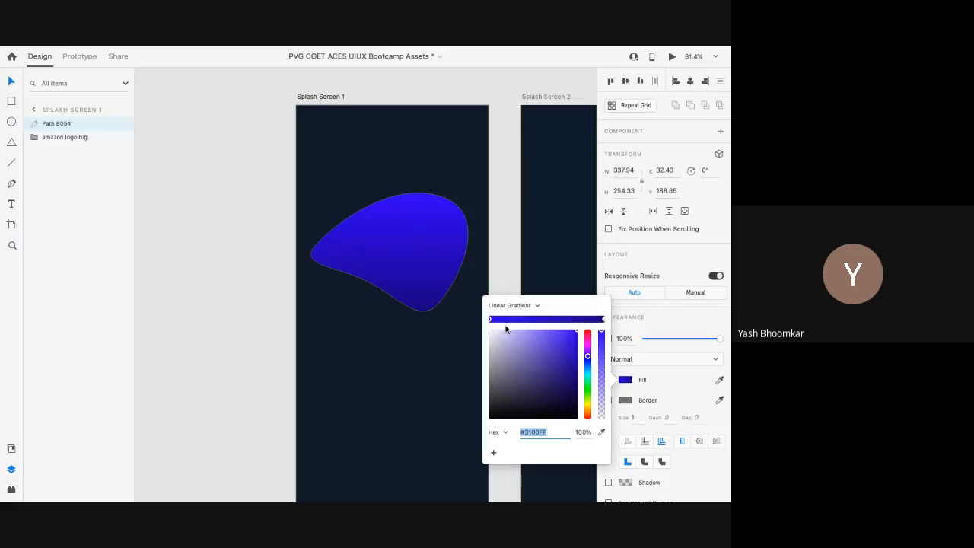
pyautogui.scroll(4, 412, 262)
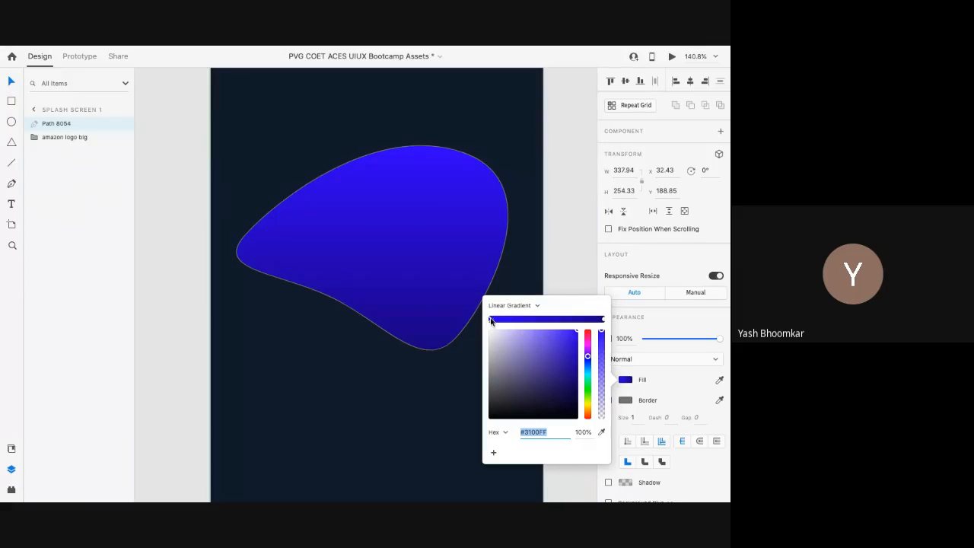
pyautogui.moveTo(500, 331); pyautogui.dragTo(526, 330)
pyautogui.click(588, 336)
pyautogui.click(572, 348)
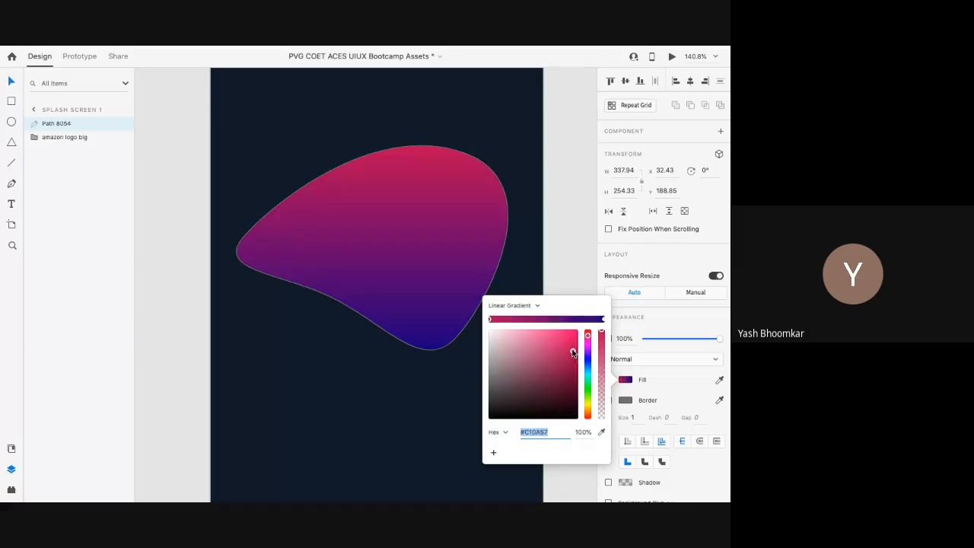
pyautogui.click(514, 305)
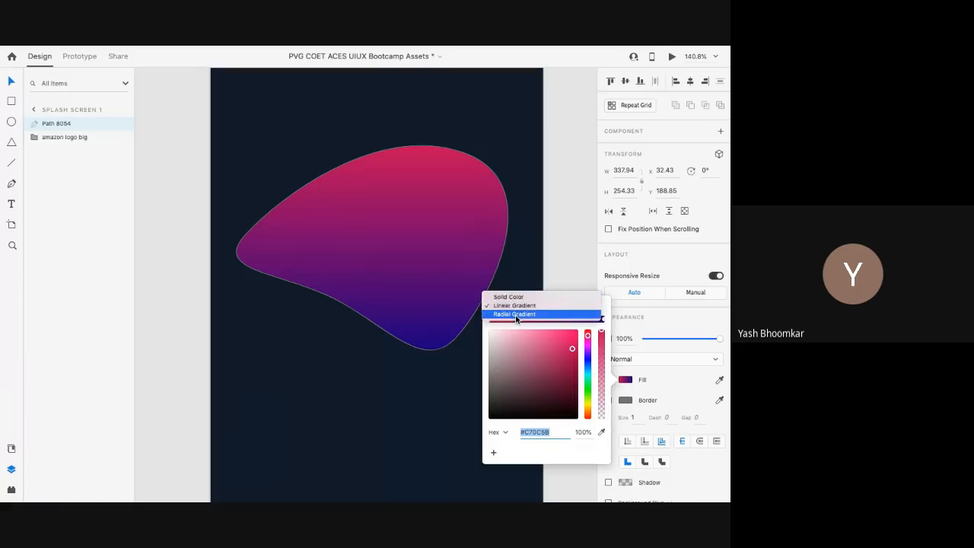
# Step: Switch the blob fill to a radial gradient and select the stop's hex value
pyautogui.click(515, 315)
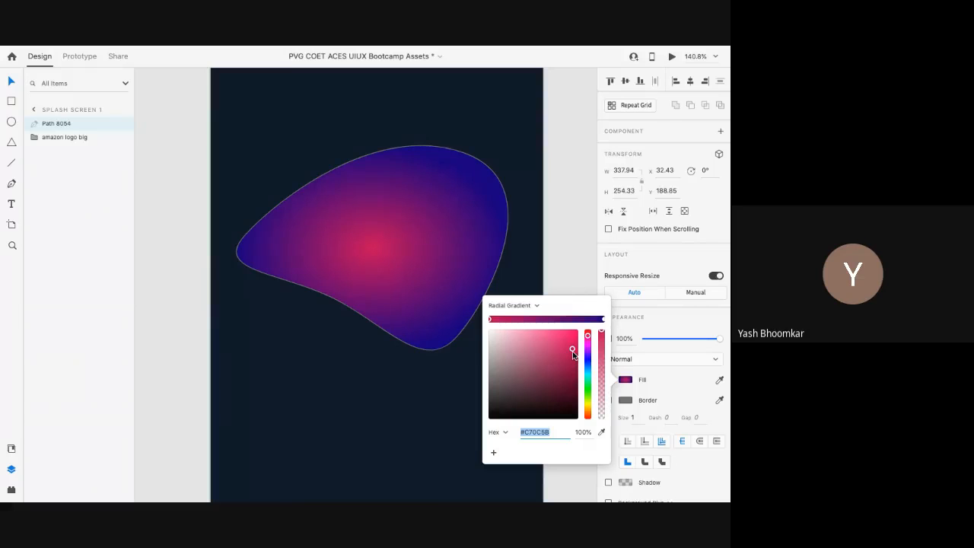
pyautogui.click(540, 432)
pyautogui.moveTo(563, 432); pyautogui.dragTo(517, 433)
# Step: Cycle the stop colour format through RGB, HSB and back to Hex, then close the picker
pyautogui.click(491, 432)
pyautogui.click(496, 445)
pyautogui.click(501, 436)
pyautogui.click(499, 442)
pyautogui.click(509, 433)
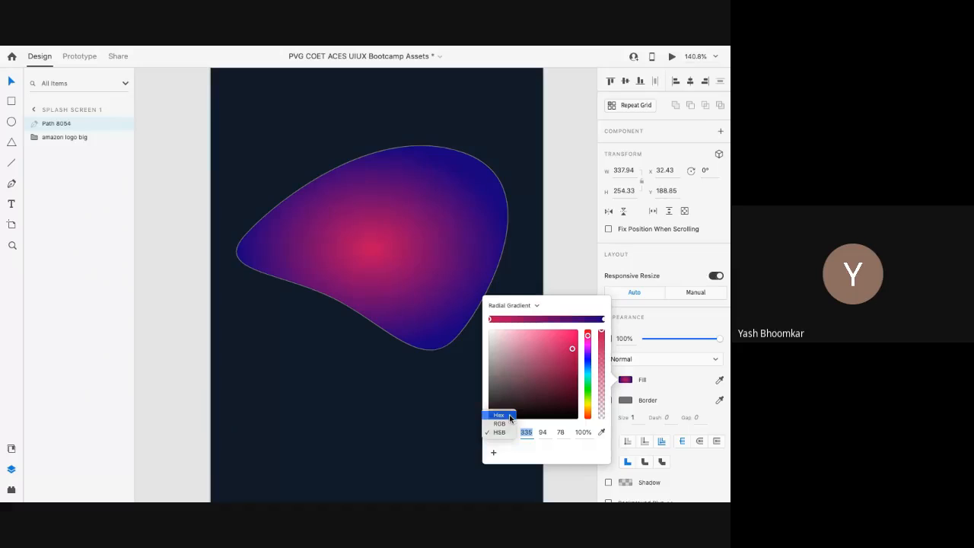
pyautogui.click(499, 415)
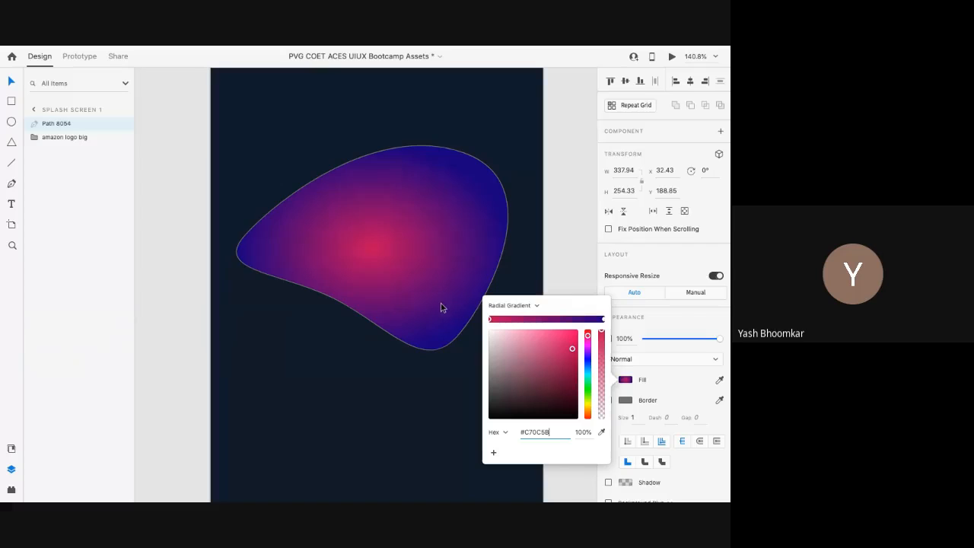
pyautogui.click(504, 433)
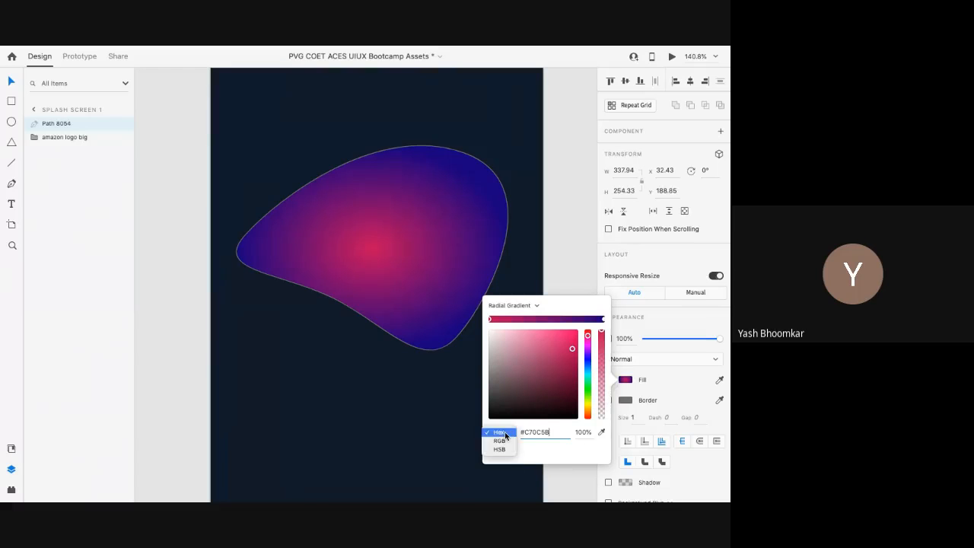
pyautogui.click(504, 432)
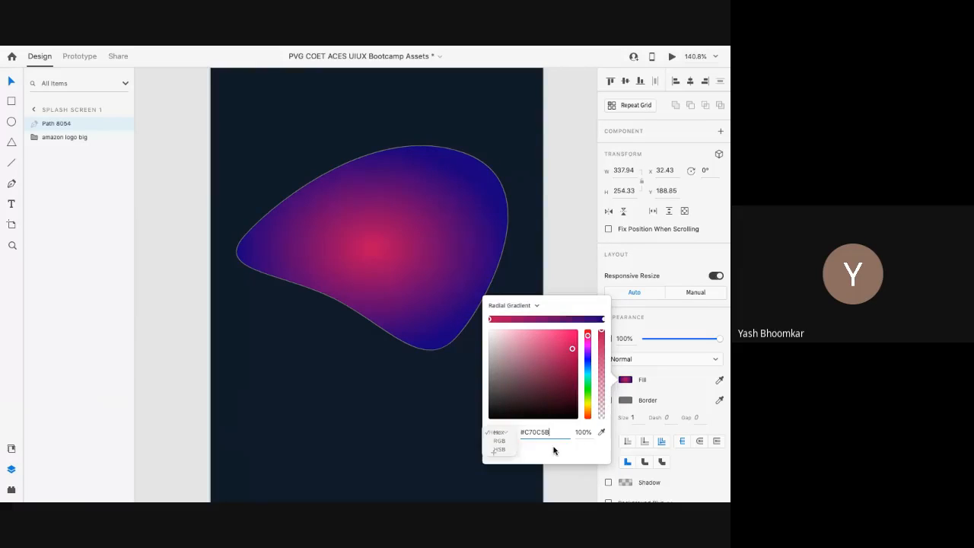
pyautogui.click(448, 264)
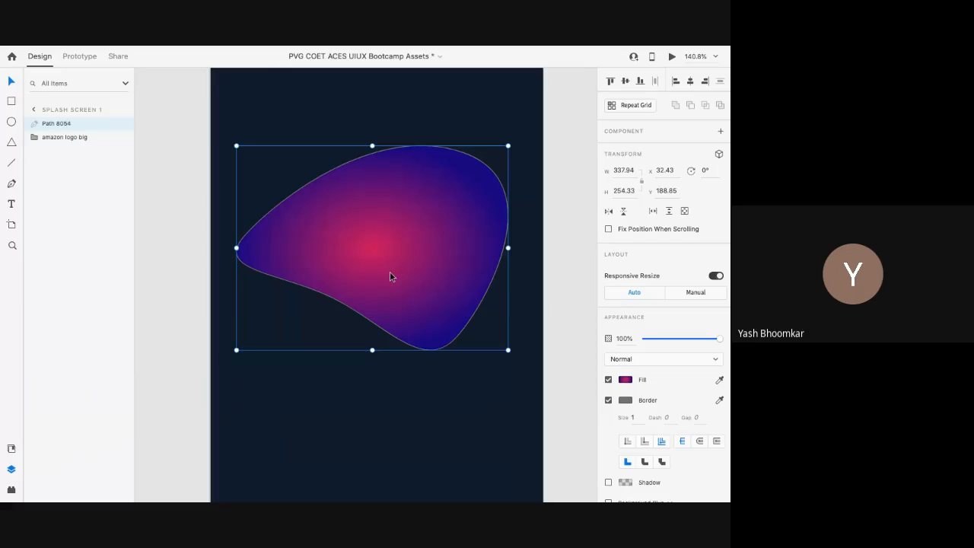
# Step: Try a border of 2, then 7 with round joins, then turn the border off
pyautogui.click(635, 418)
pyautogui.write('2')
pyautogui.press('Return')
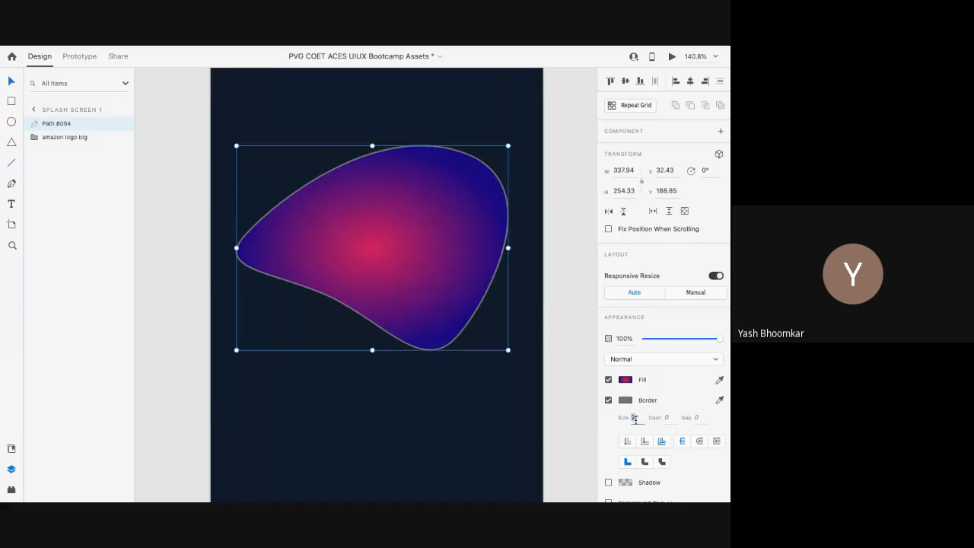
pyautogui.press('Return')
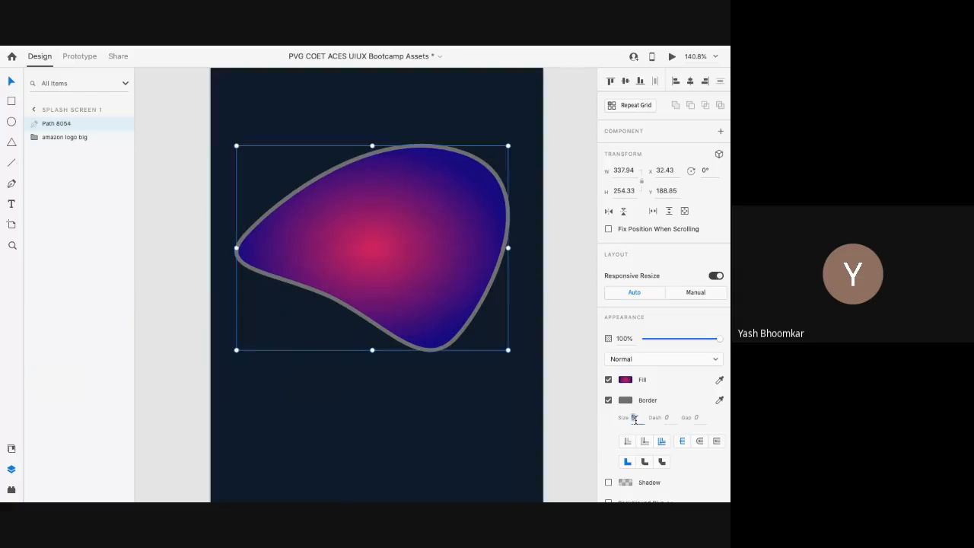
pyautogui.write('7')
pyautogui.press('Return')
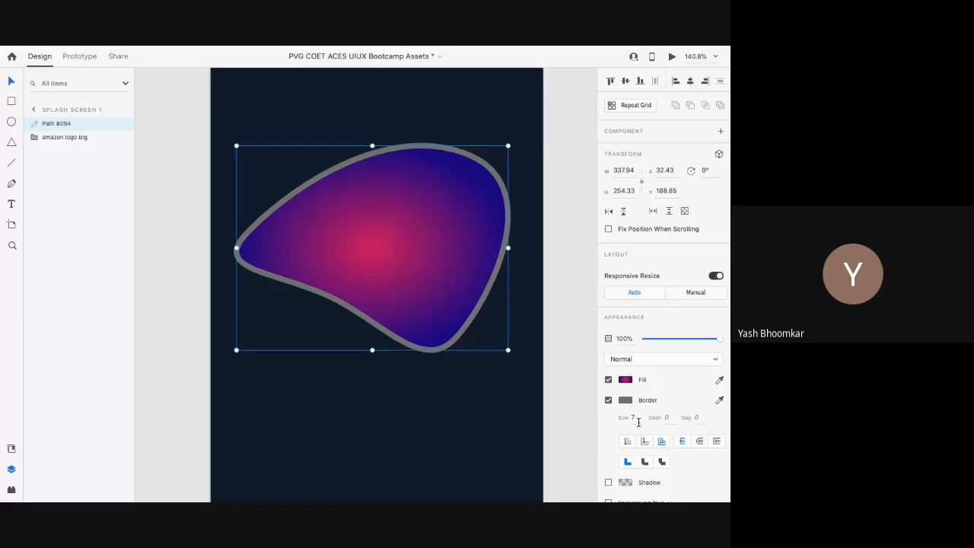
pyautogui.click(696, 442)
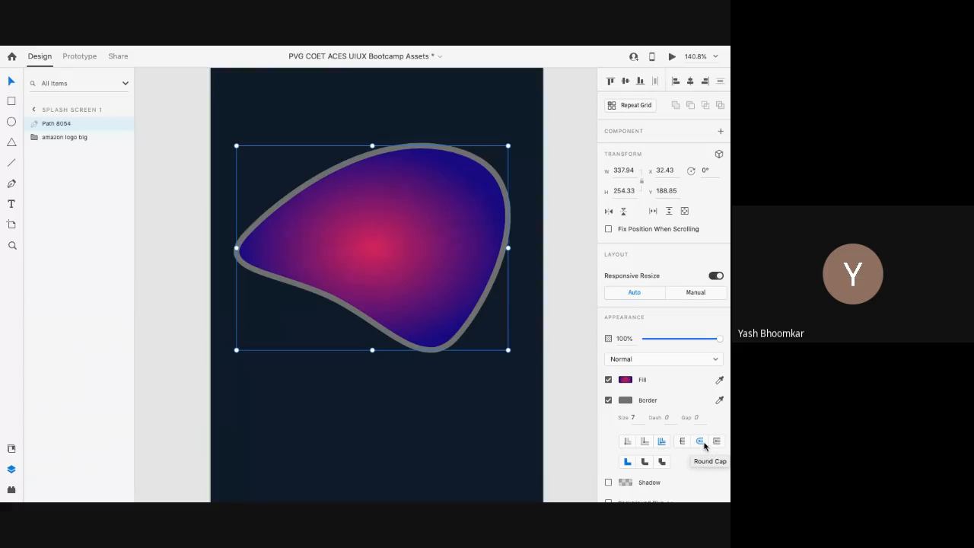
pyautogui.click(608, 401)
# Step: Delete the gradient blob from Splash Screen 1 and zoom out
pyautogui.press('Delete')
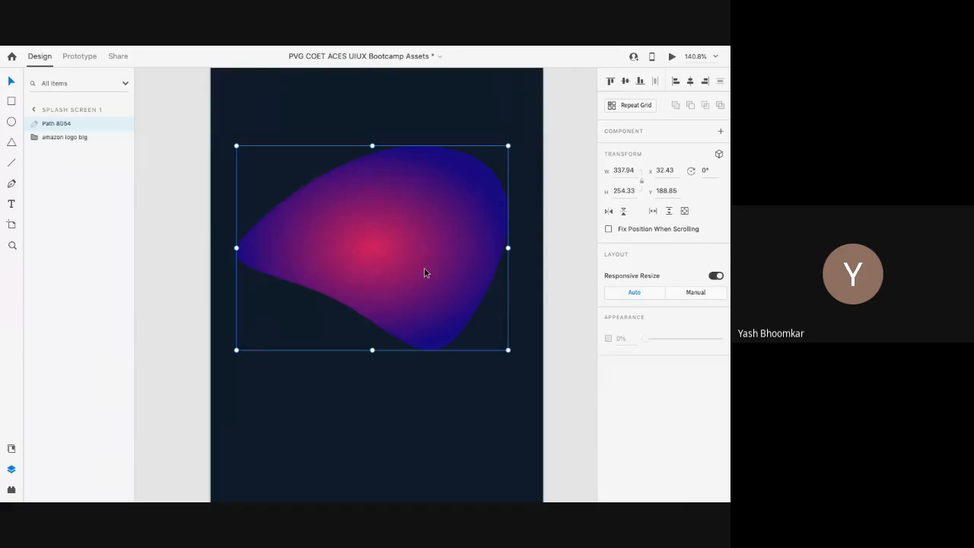
pyautogui.scroll(-5, 426, 274)
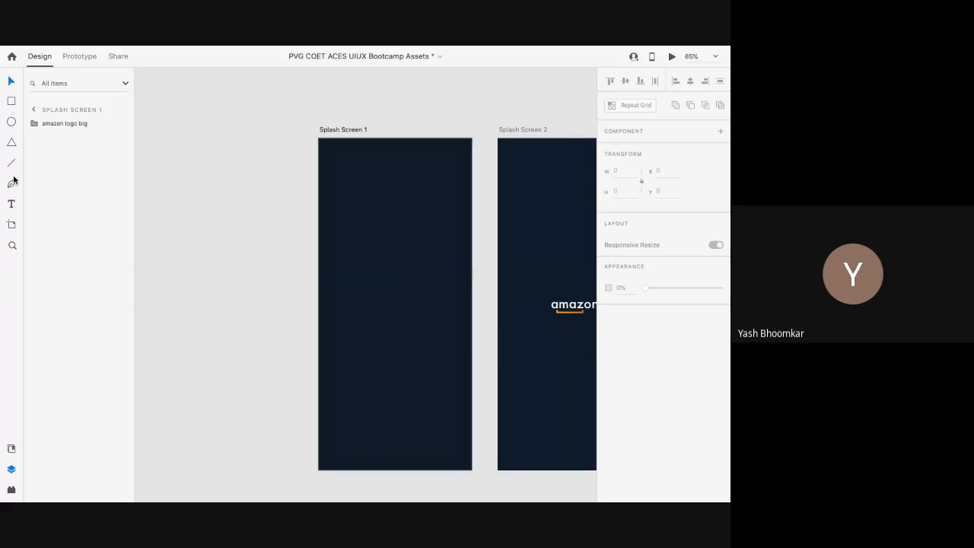
pyautogui.click(12, 144)
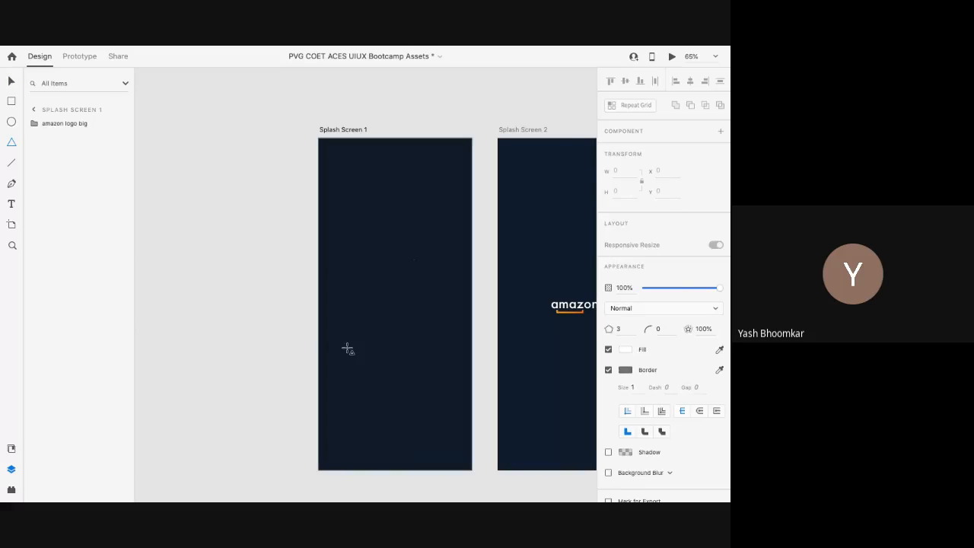
# Step: Draw a triangle on Splash Screen 1 and nudge it slightly to the right
pyautogui.moveTo(415, 260); pyautogui.dragTo(343, 346)
pyautogui.scroll(2, 362, 336)
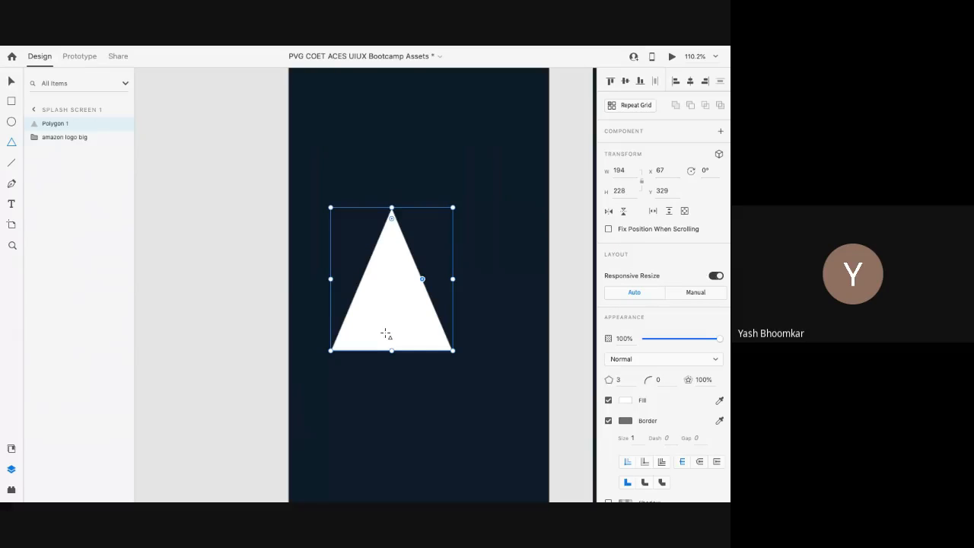
pyautogui.scroll(-1, 386, 335)
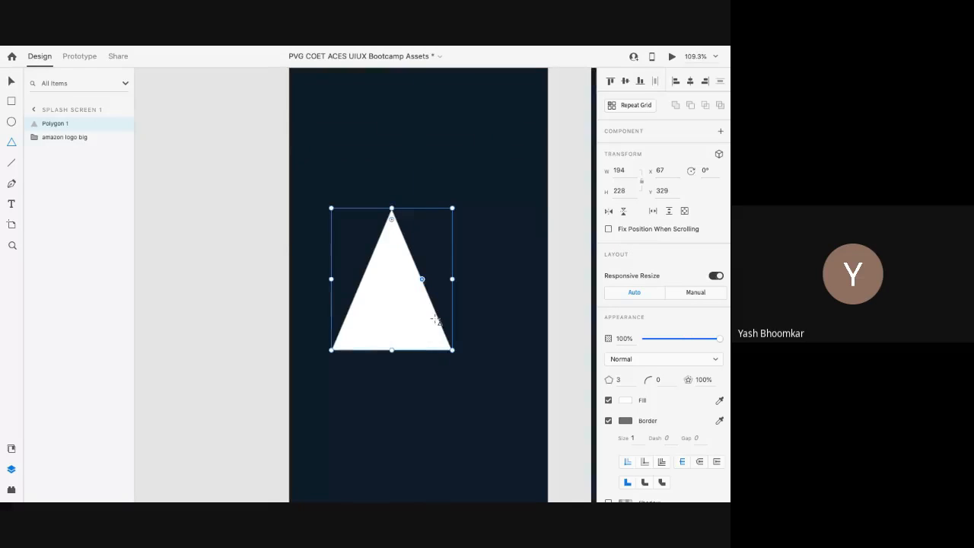
pyautogui.click(11, 82)
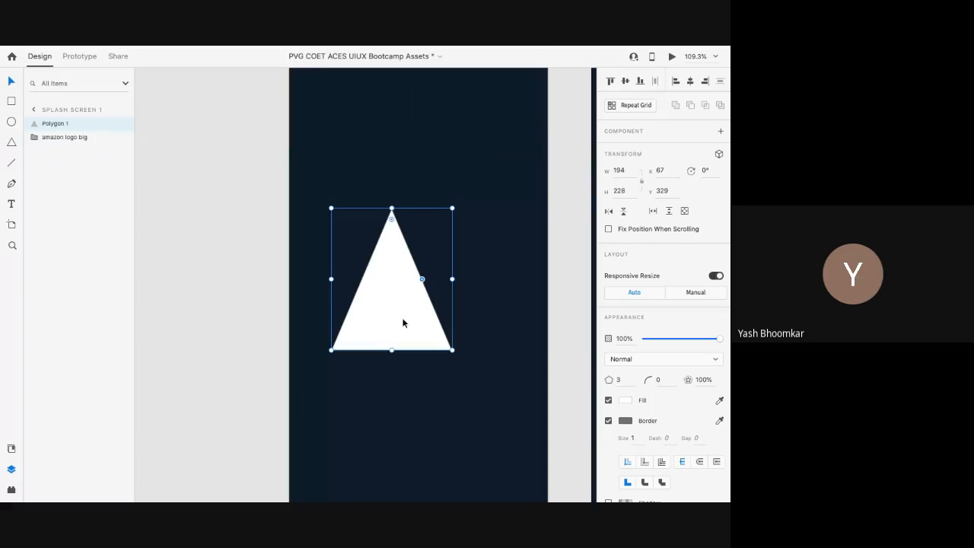
pyautogui.moveTo(404, 323); pyautogui.dragTo(414, 322)
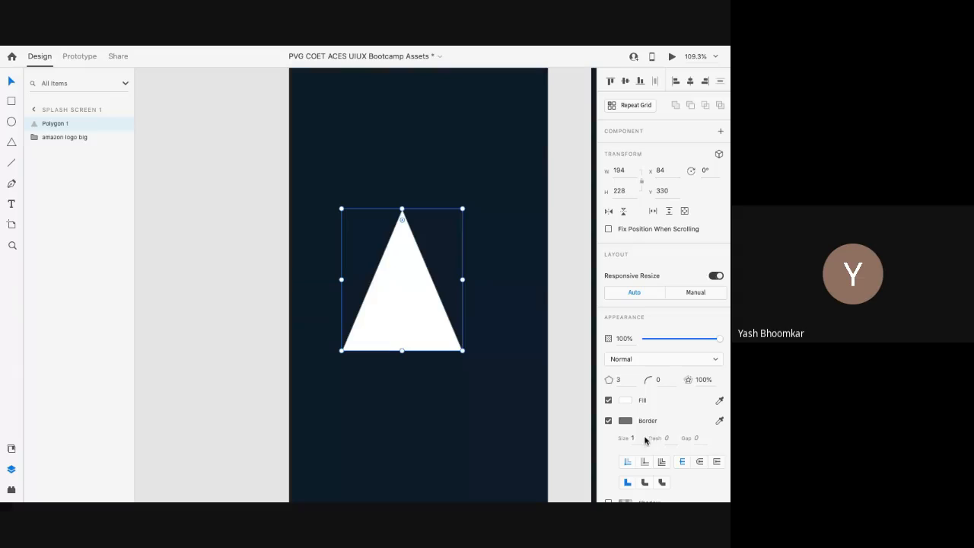
# Step: Try polygon corner counts of 5 and 6, then set it back to 3
pyautogui.click(618, 379)
pyautogui.click(623, 381)
pyautogui.press('BackSpace')
pyautogui.write('5')
pyautogui.press('Return')
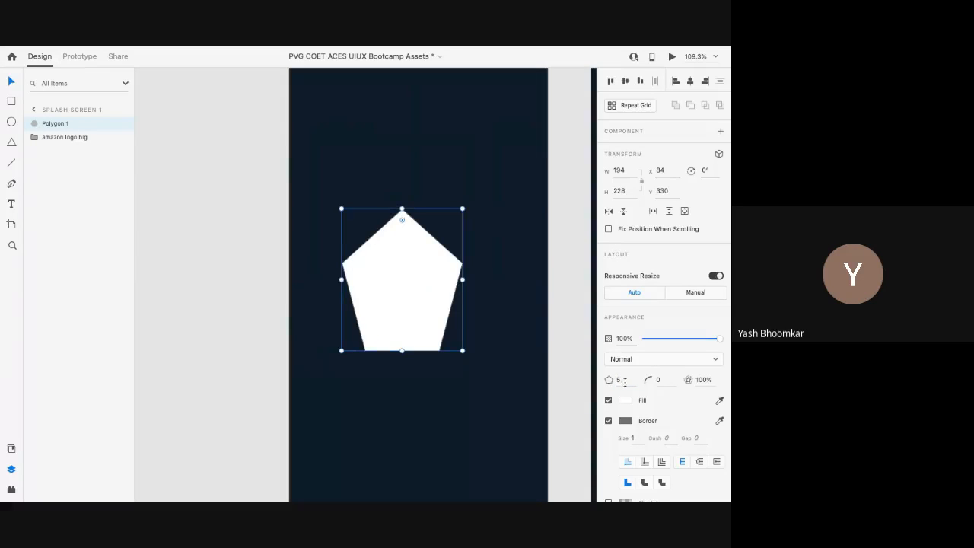
pyautogui.write('6')
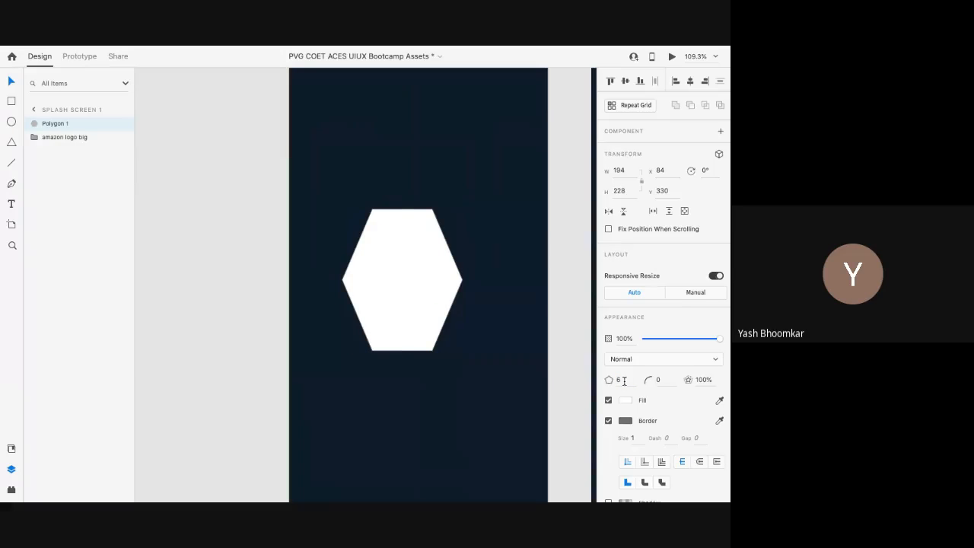
pyautogui.press('Return')
pyautogui.write('3')
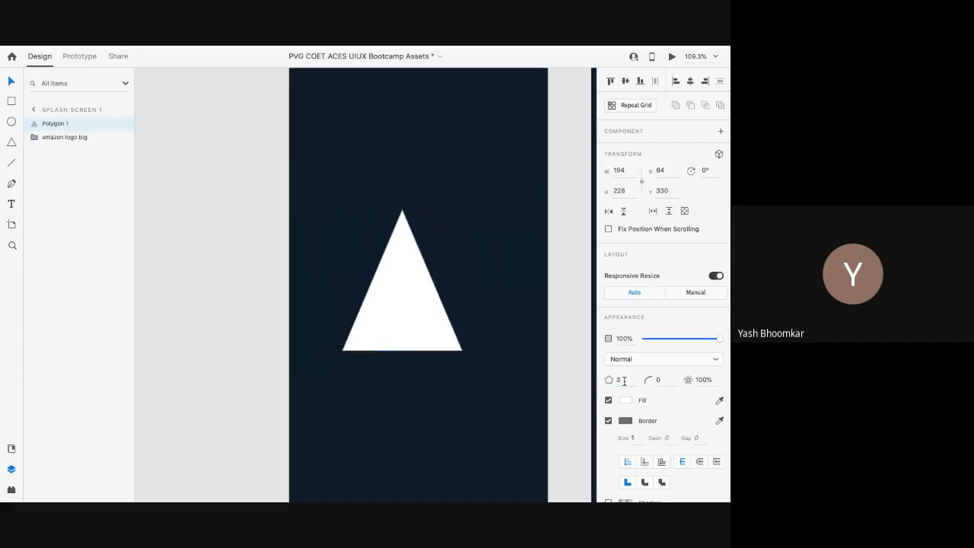
pyautogui.press('Return')
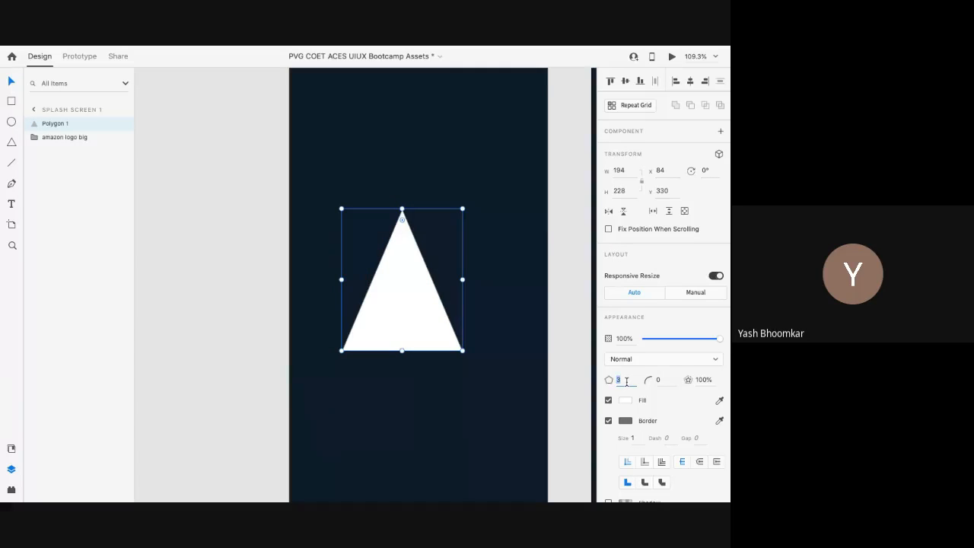
pyautogui.click(627, 382)
# Step: Turn the triangle into a white heart through the corner-count field, then delete it
pyautogui.click(613, 380)
pyautogui.write('4')
pyautogui.press('Return')
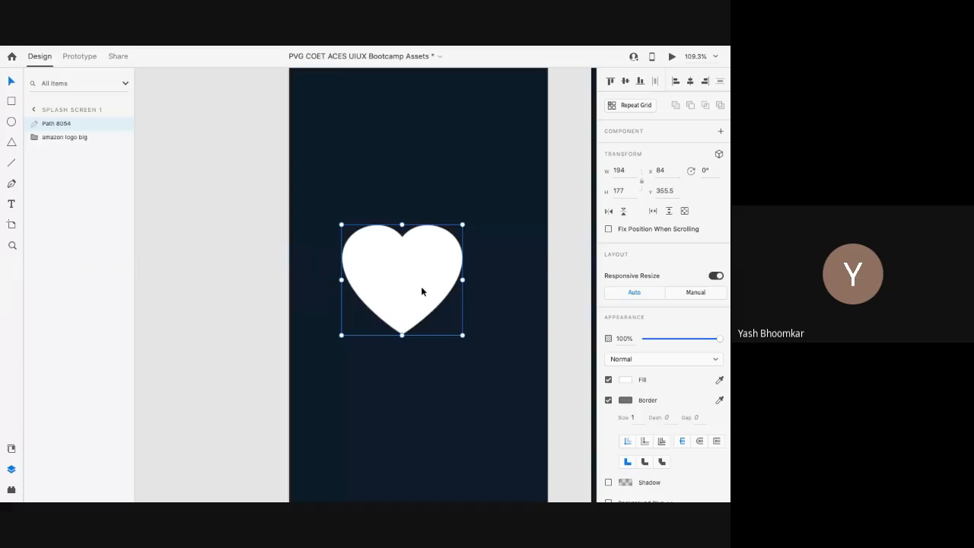
pyautogui.press('Delete')
# Step: Select the Splash Screen 1 artboard and launch a Desktop Preview starting from it
pyautogui.scroll(-3, 421, 286)
pyautogui.scroll(-5, 422, 293)
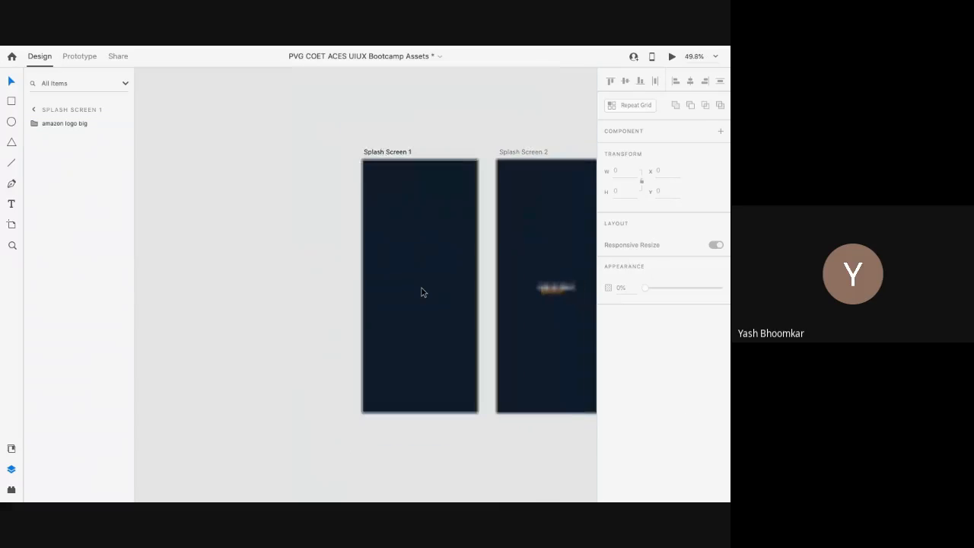
pyautogui.scroll(-5, 423, 292)
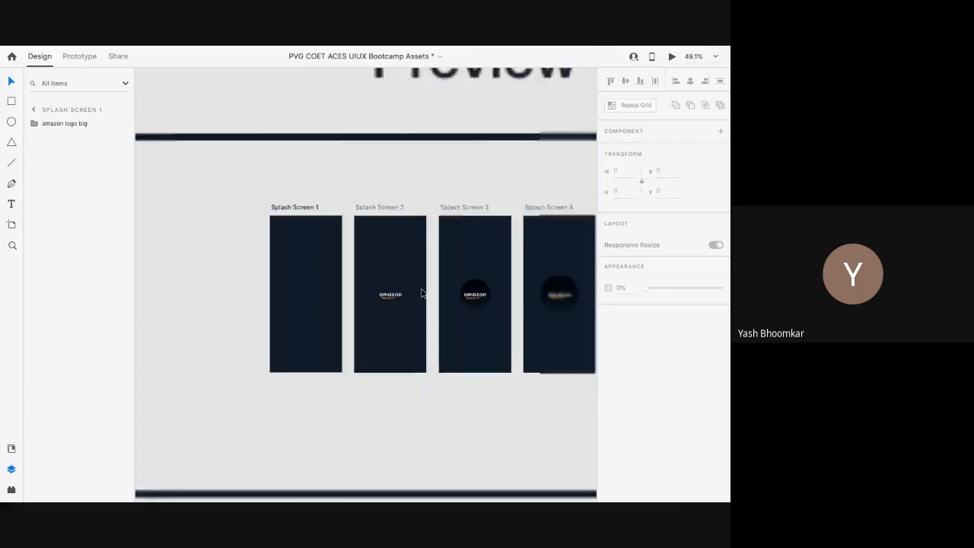
pyautogui.scroll(-2, 422, 296)
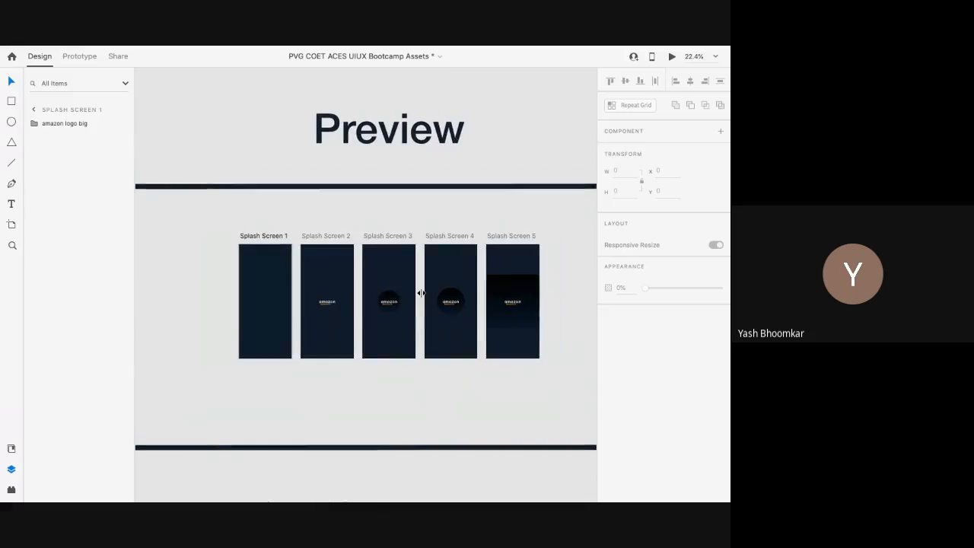
pyautogui.click(250, 239)
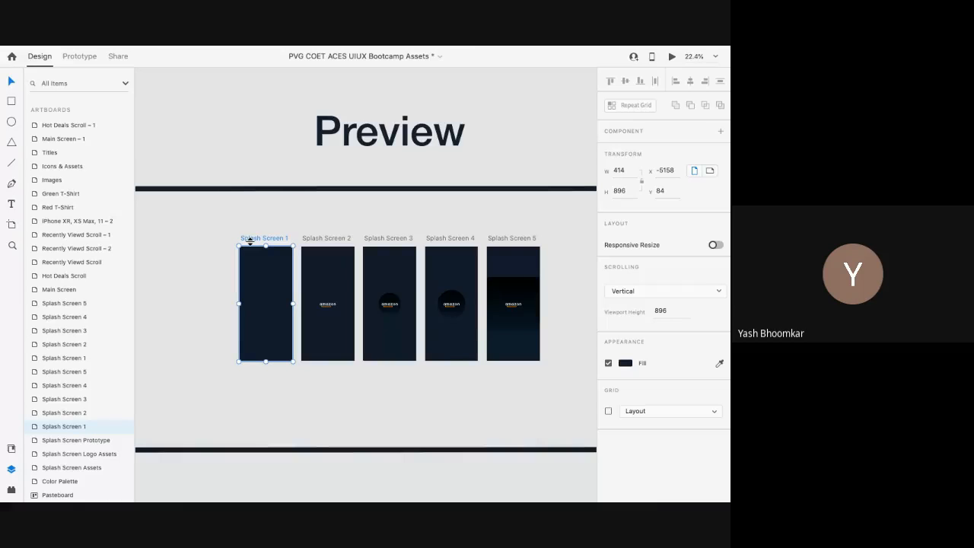
pyautogui.scroll(3, 251, 240)
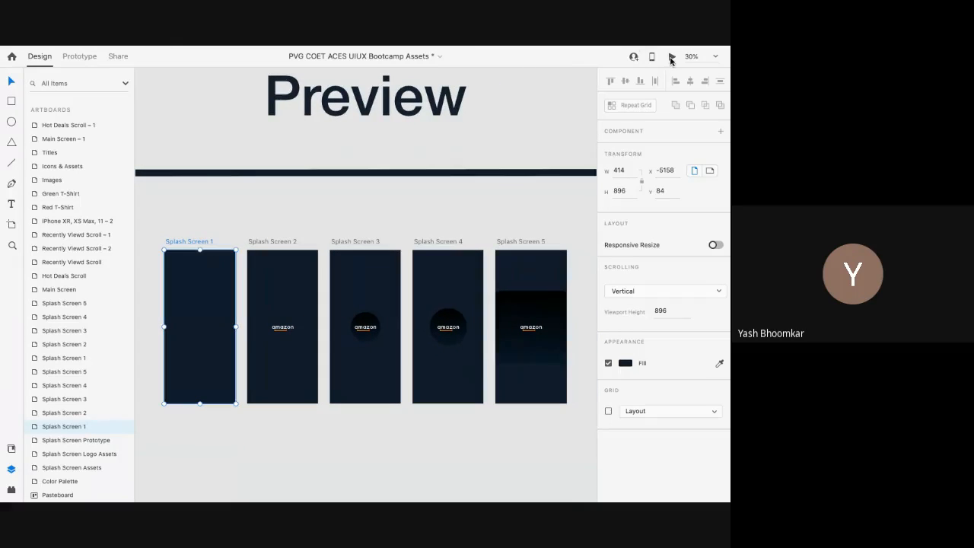
pyautogui.scroll(5, 202, 217)
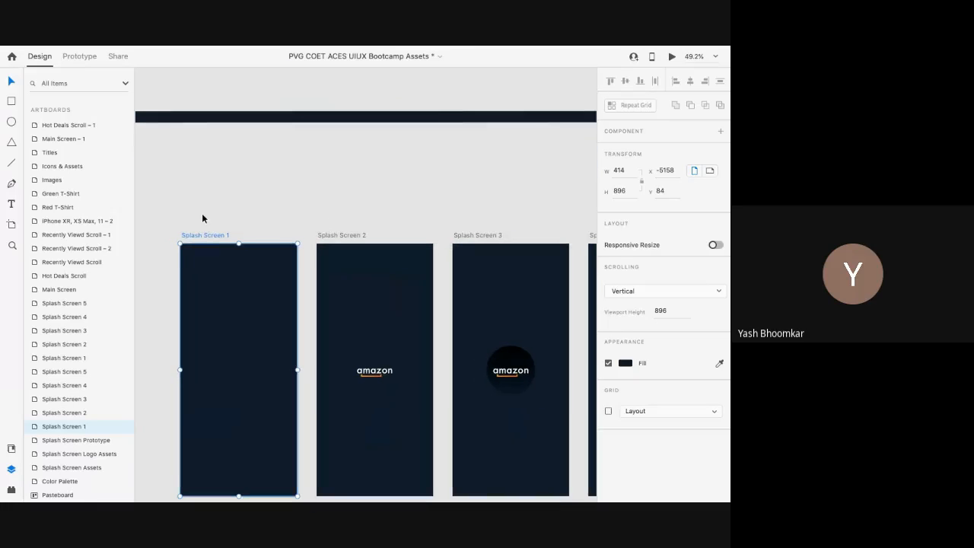
pyautogui.click(209, 222)
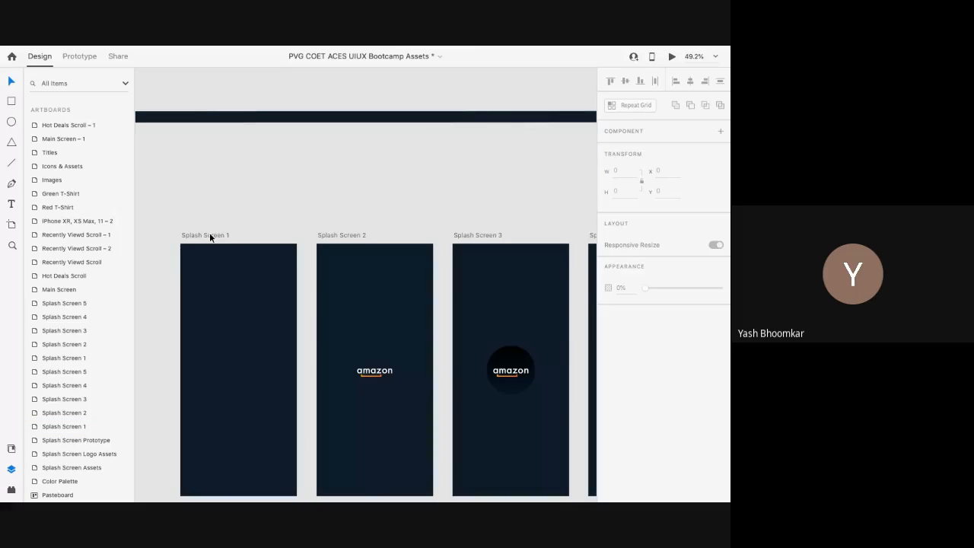
pyautogui.scroll(-3, 210, 238)
pyautogui.scroll(5, 210, 238)
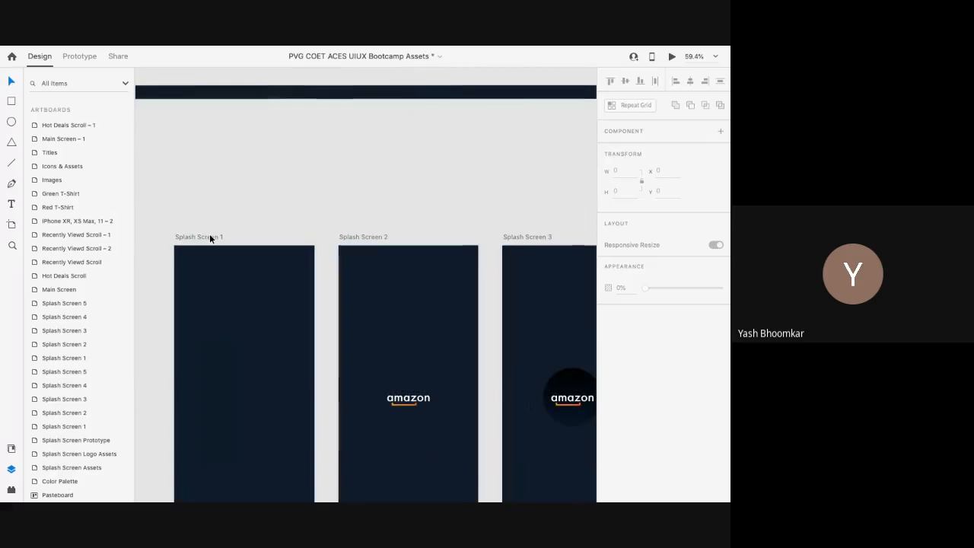
pyautogui.click(210, 238)
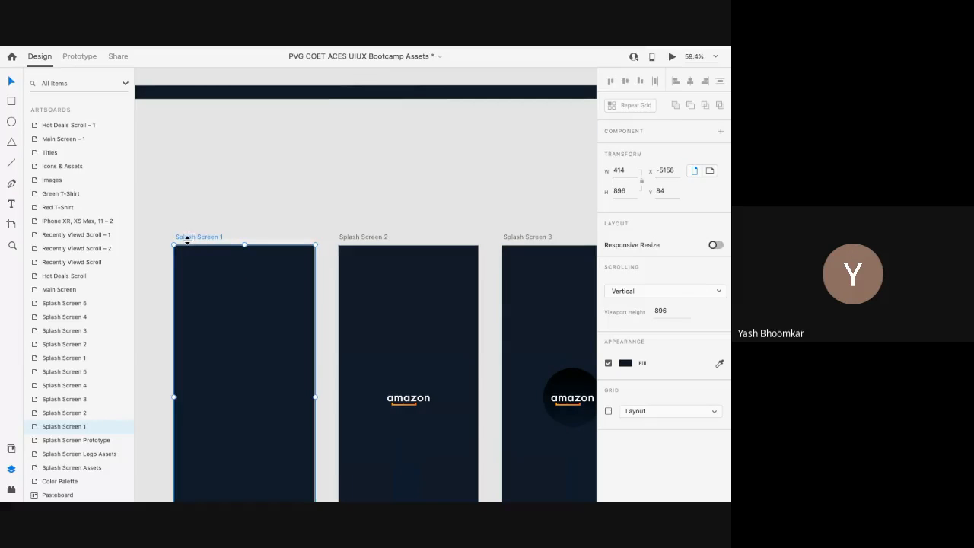
pyautogui.scroll(-2, 192, 239)
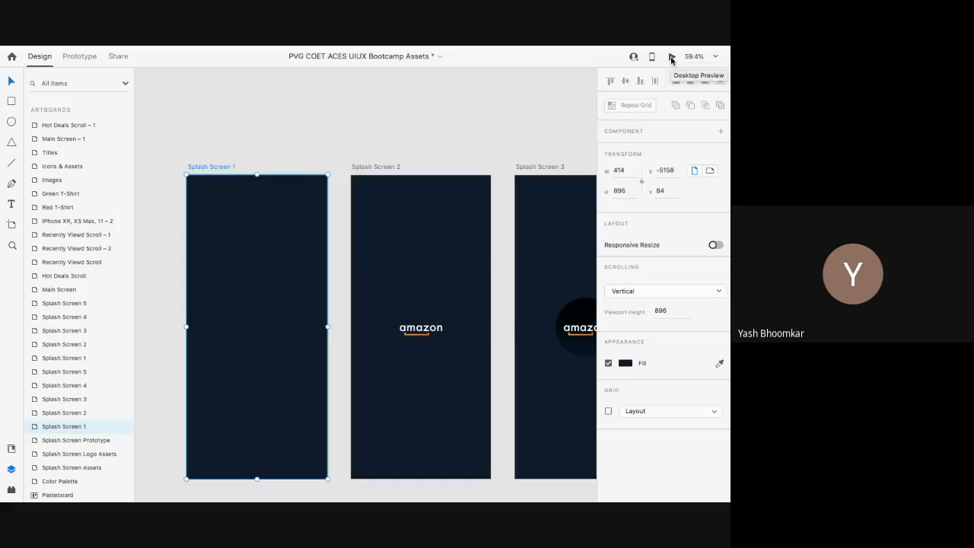
pyautogui.click(672, 60)
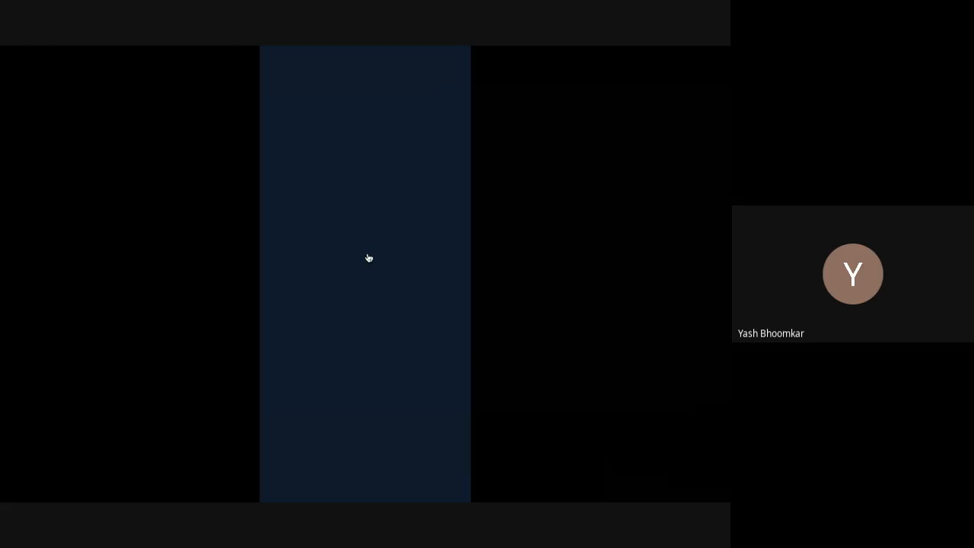
# Step: Start the prototype from the splash screen, then swipe through the Recently Viewed and Hot Deals rows
pyautogui.click(368, 258)
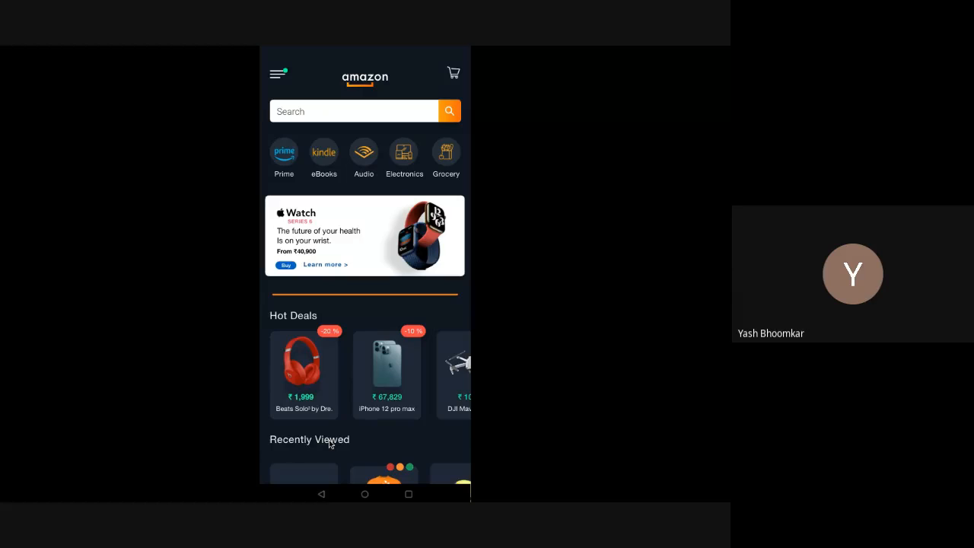
pyautogui.moveTo(329, 441); pyautogui.dragTo(370, 449)
pyautogui.moveTo(369, 444); pyautogui.dragTo(389, 299)
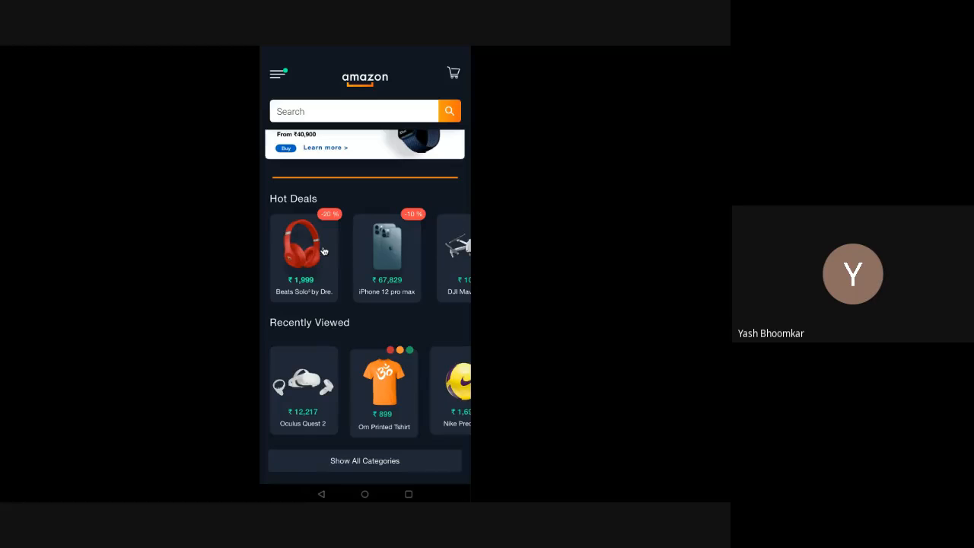
pyautogui.moveTo(348, 323); pyautogui.dragTo(351, 437)
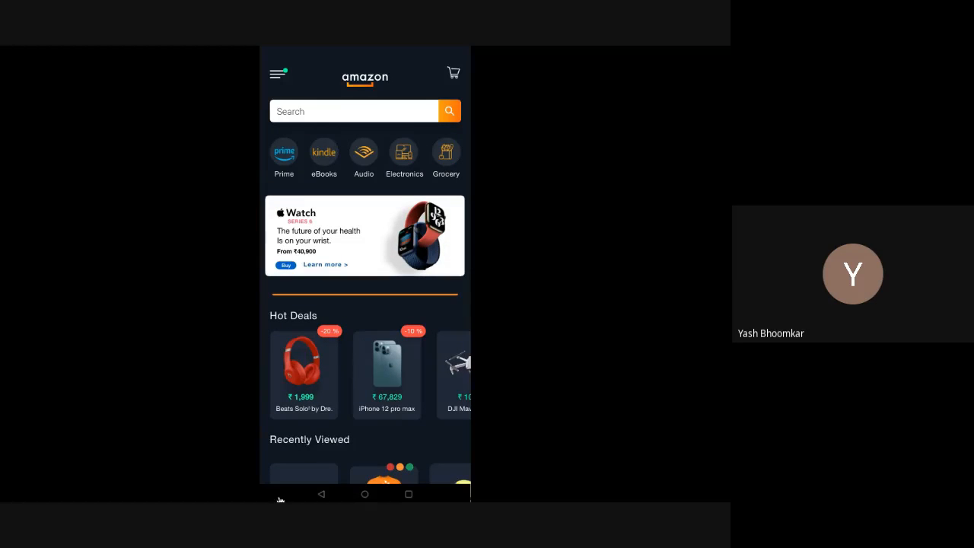
pyautogui.moveTo(328, 442); pyautogui.dragTo(378, 337)
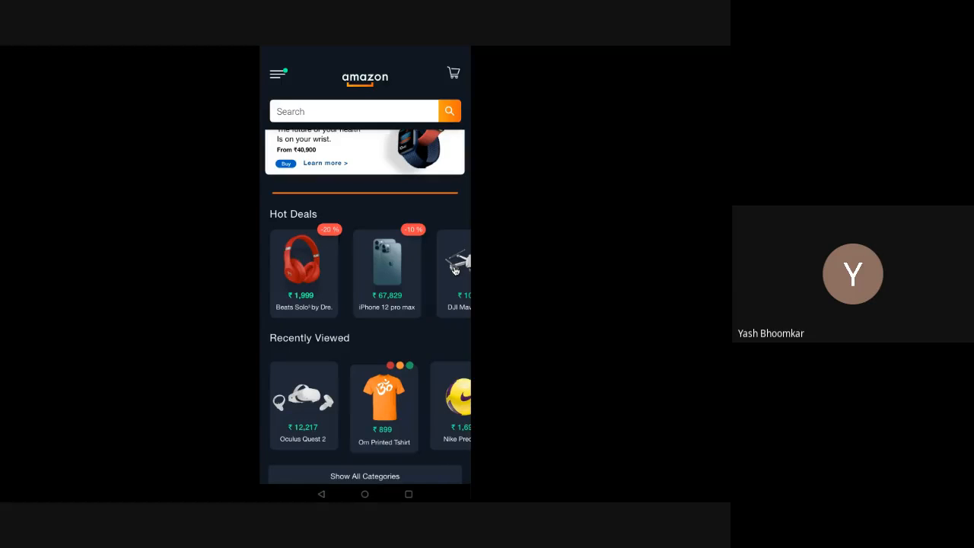
pyautogui.moveTo(456, 271); pyautogui.dragTo(481, 286)
pyautogui.scroll(-1, 418, 385)
# Step: Cycle the Om Printed Tshirt through red, orange and green, end on orange, and scroll to the top
pyautogui.moveTo(445, 384); pyautogui.dragTo(491, 392)
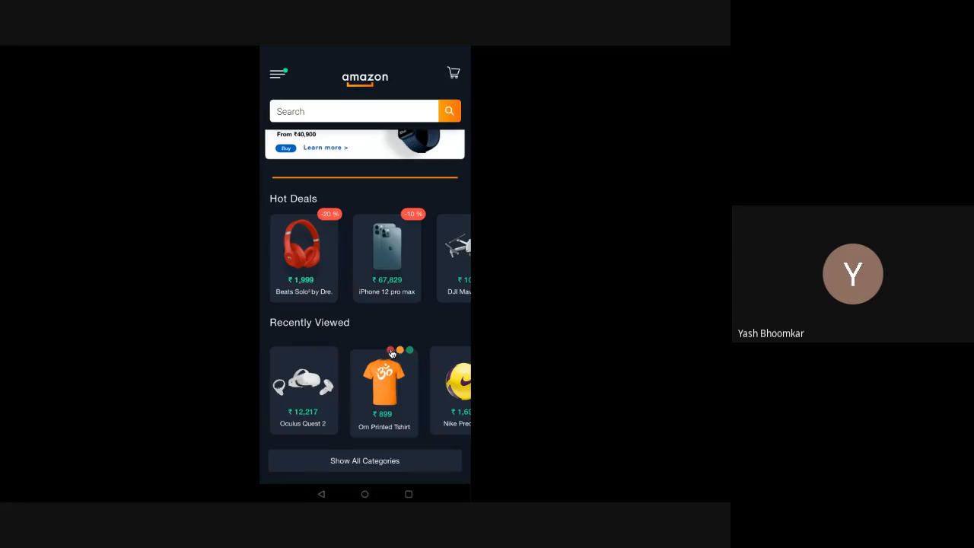
pyautogui.click(391, 351)
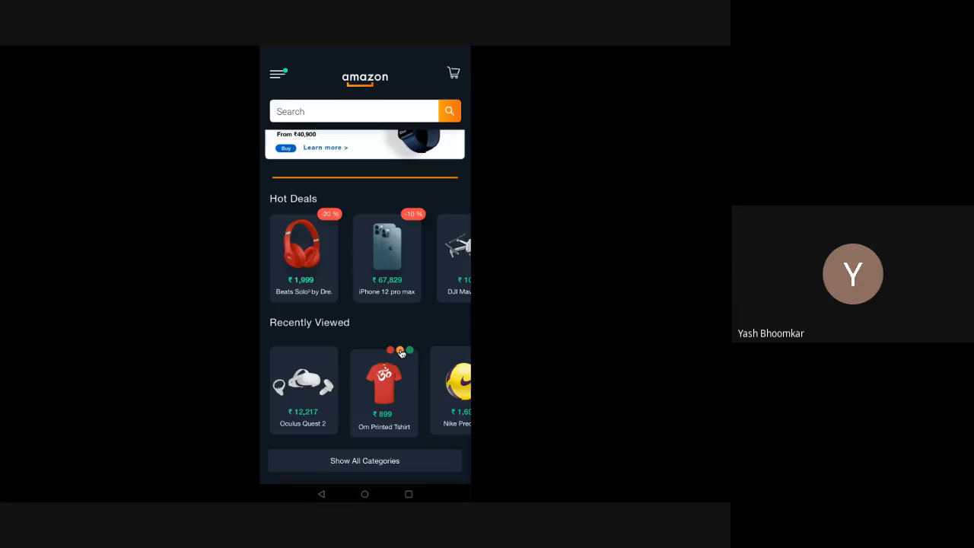
pyautogui.click(400, 351)
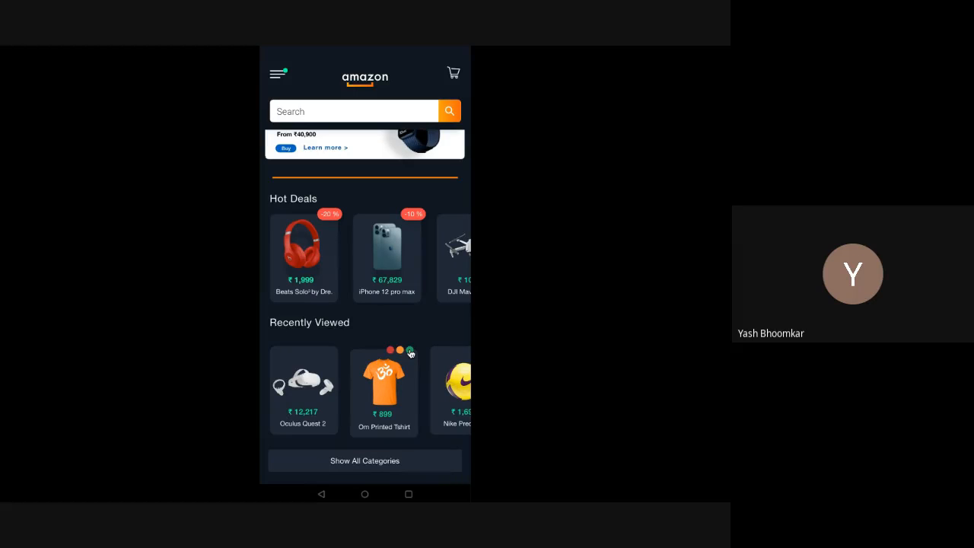
pyautogui.click(410, 351)
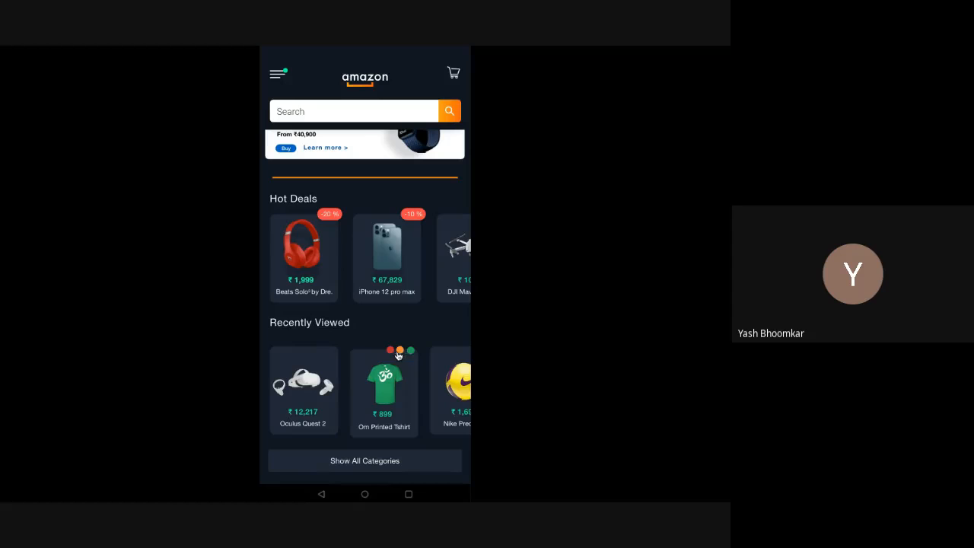
pyautogui.click(400, 351)
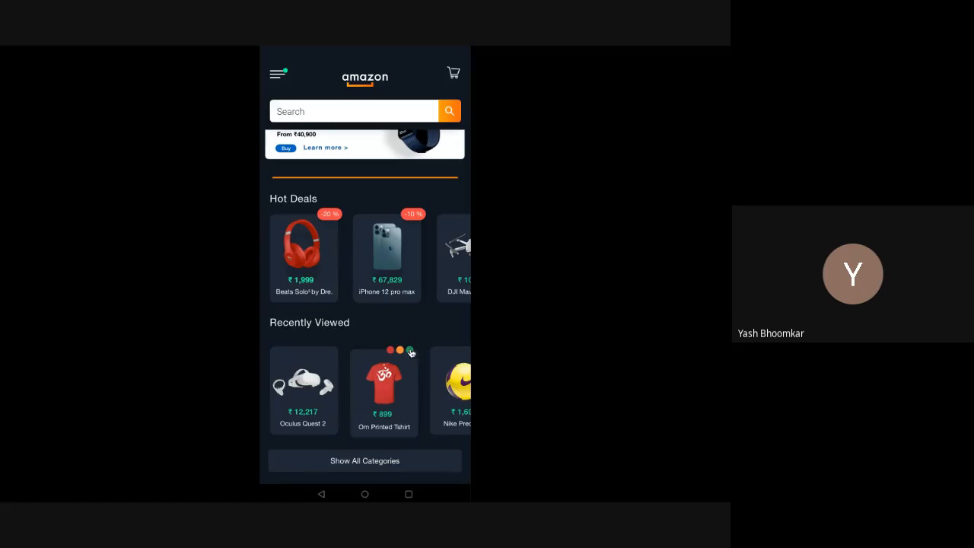
pyautogui.click(410, 351)
pyautogui.click(390, 351)
pyautogui.click(400, 351)
pyautogui.scroll(1, 403, 352)
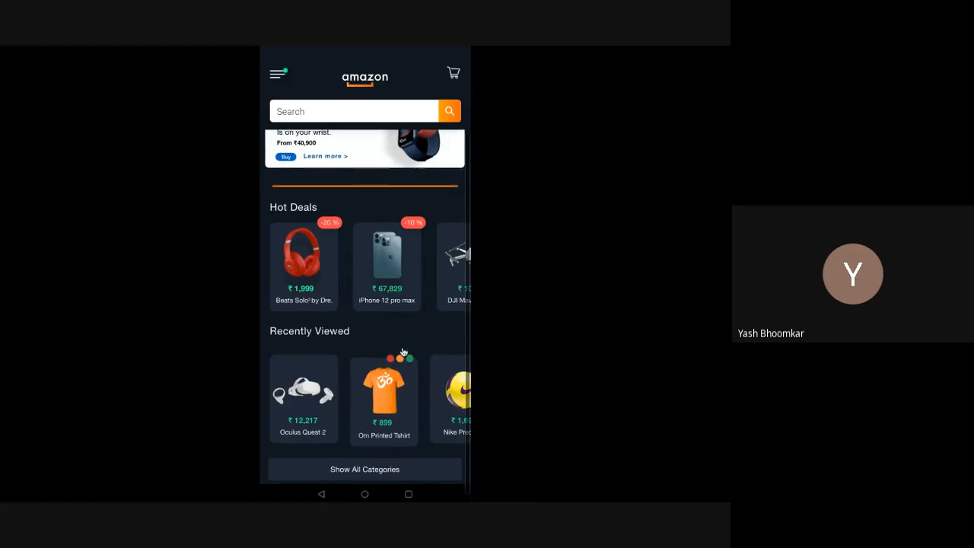
pyautogui.scroll(3, 404, 352)
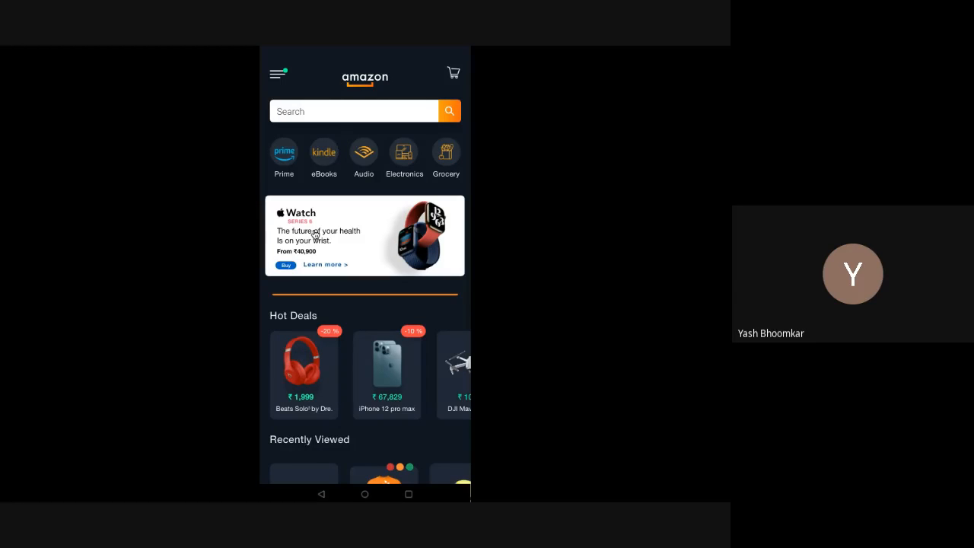
# Step: Open the Apple Watch product page, scroll to Blood Oxygen and Fitness, and exit full screen
pyautogui.click(314, 233)
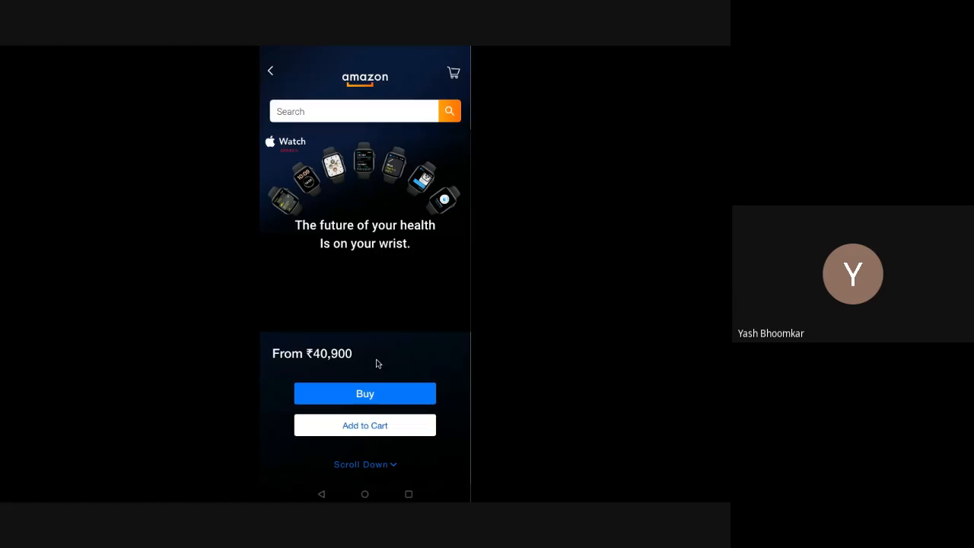
pyautogui.scroll(-1, 375, 360)
pyautogui.scroll(-2, 375, 360)
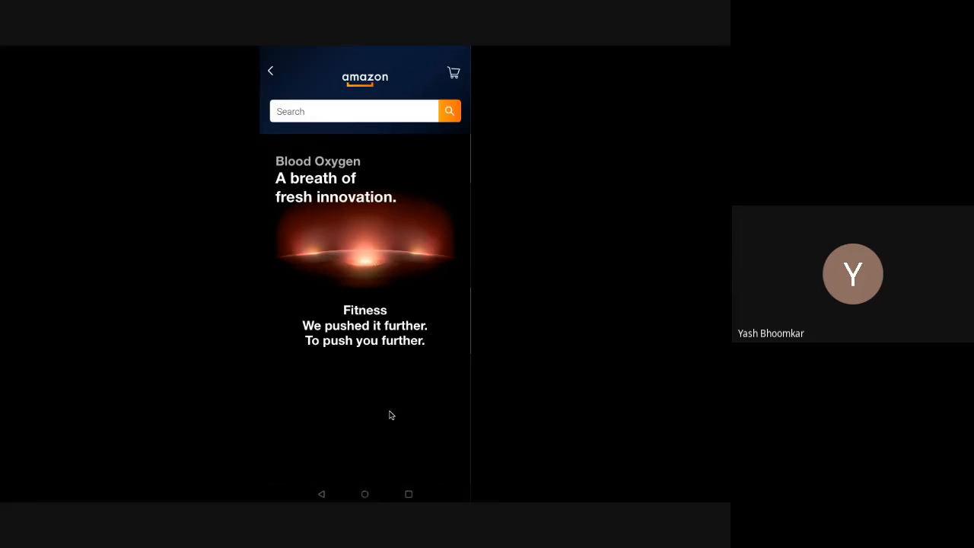
pyautogui.press('Escape')
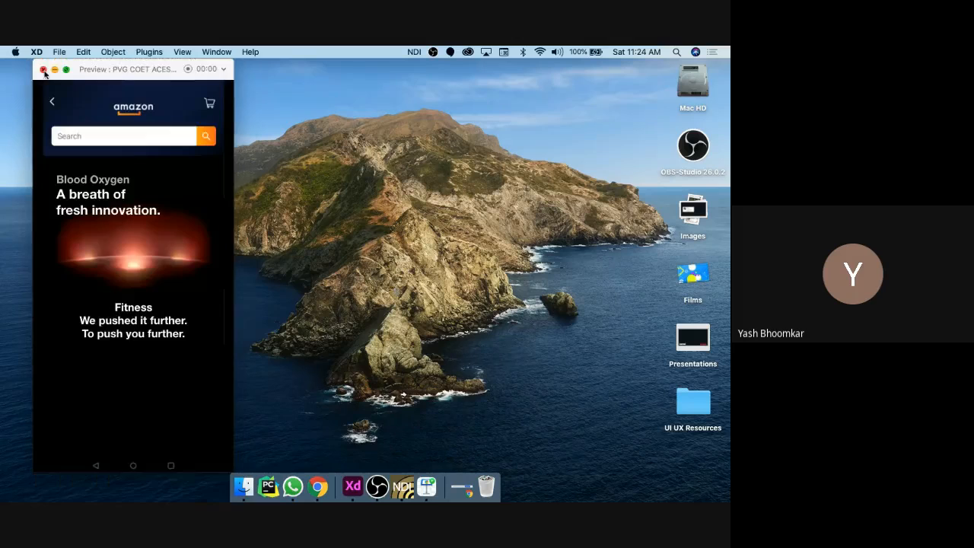
# Step: Return to the XD design workspace and select the first Playground artboard
pyautogui.hotkey('ctrl', 'Right')
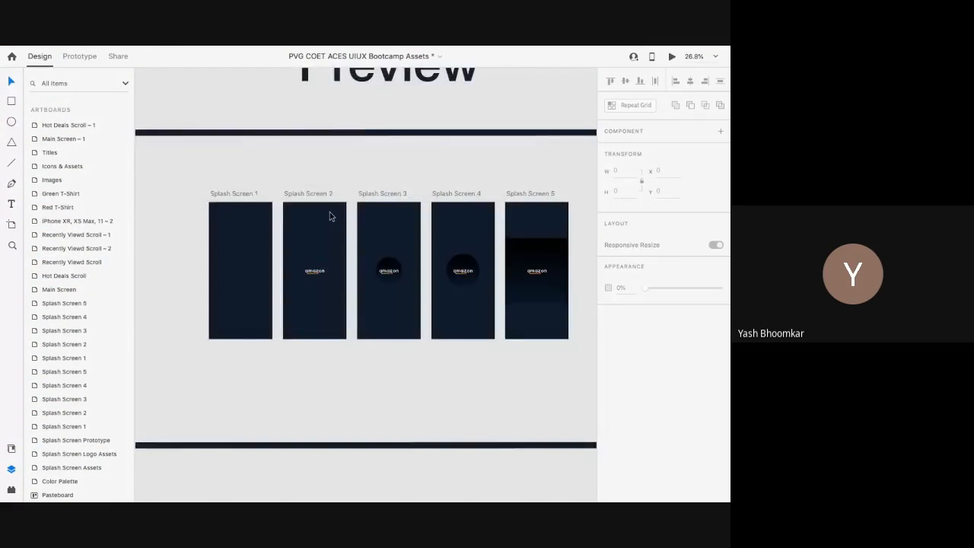
pyautogui.scroll(-3, 330, 216)
pyautogui.hscroll(5, 329, 216)
pyautogui.scroll(-5, 330, 214)
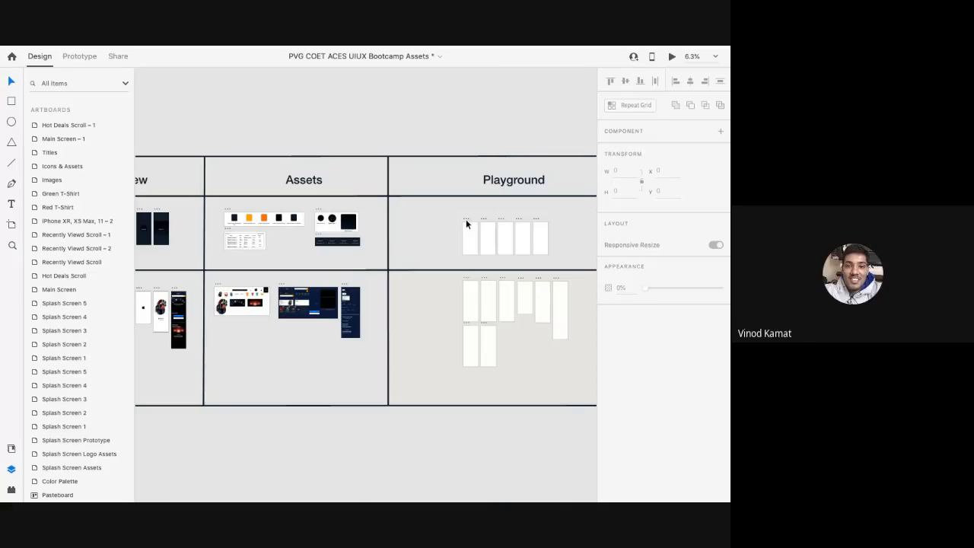
pyautogui.click(467, 222)
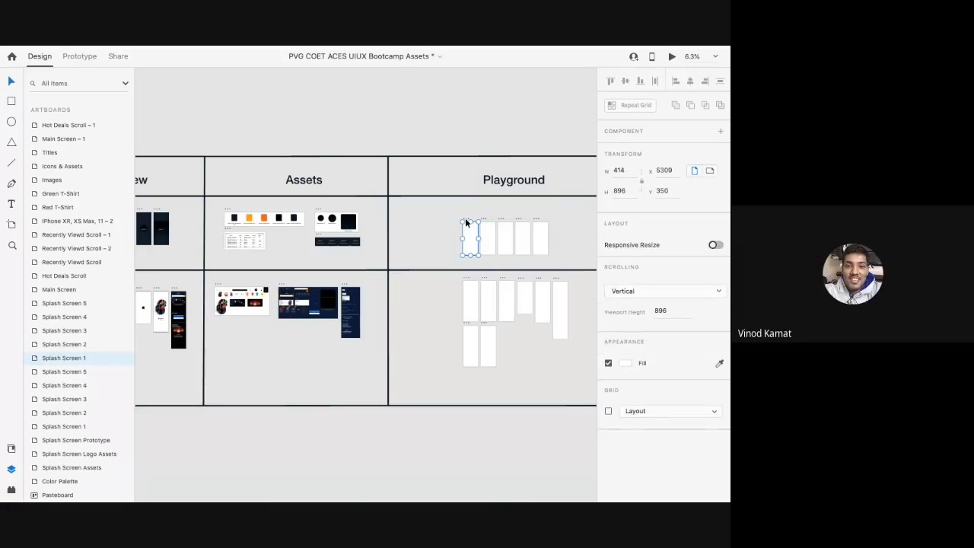
pyautogui.hscroll(-5, 343, 228)
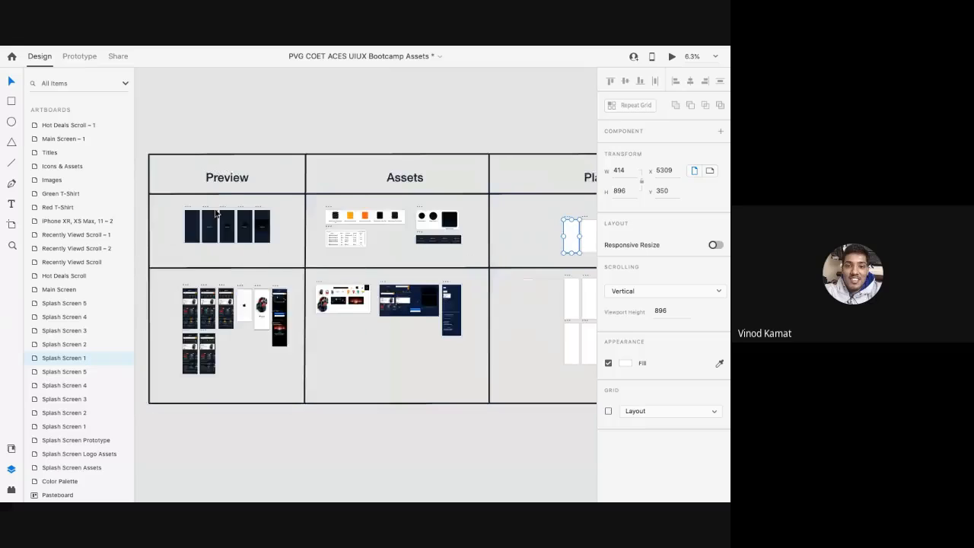
pyautogui.scroll(5, 216, 210)
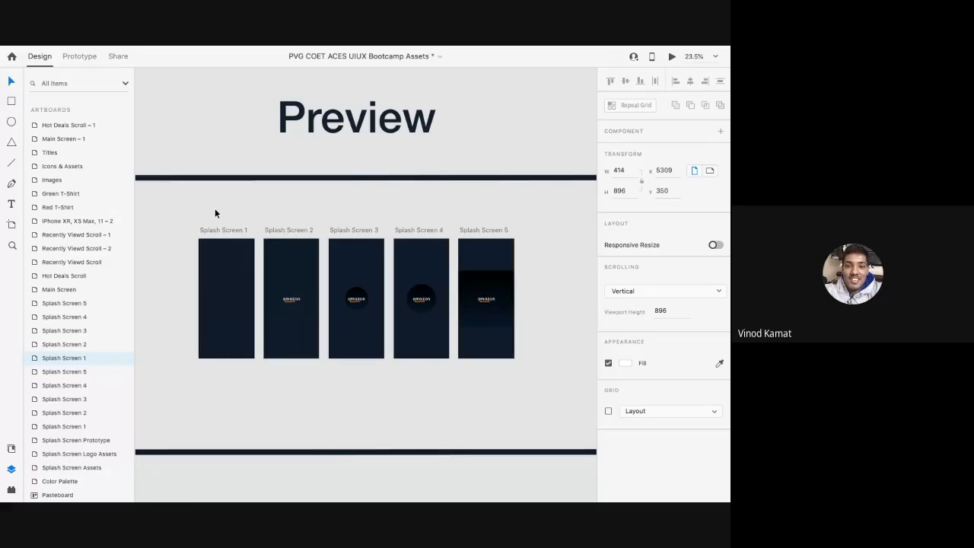
# Step: Select the Splash Screen 1 artboard and pan around the Preview board
pyautogui.click(216, 231)
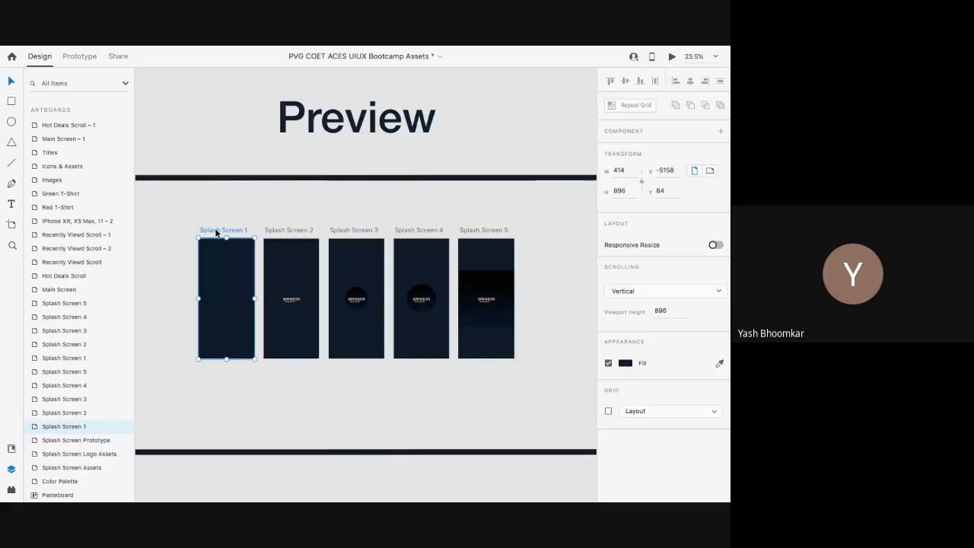
pyautogui.scroll(-3, 215, 232)
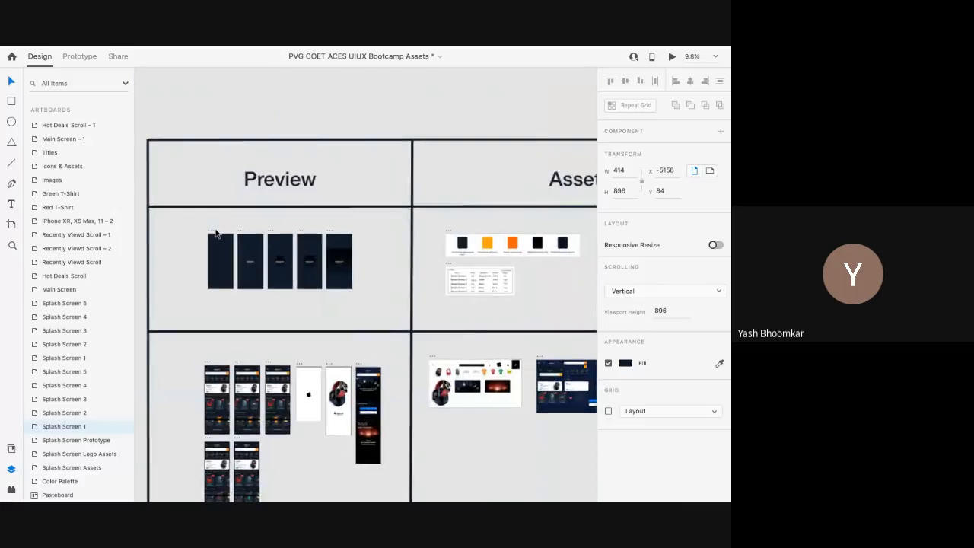
pyautogui.scroll(-2, 216, 231)
pyautogui.hscroll(-1, 230, 221)
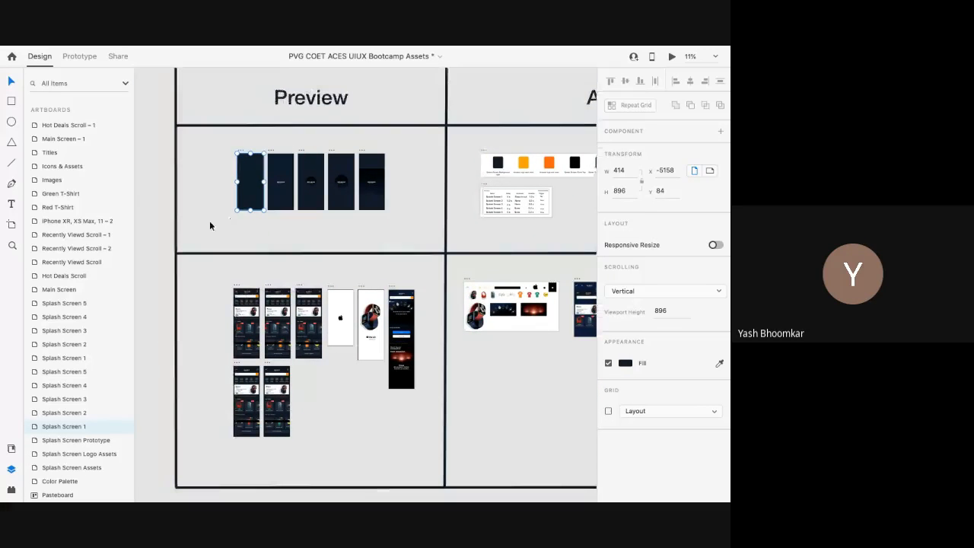
pyautogui.scroll(3, 243, 156)
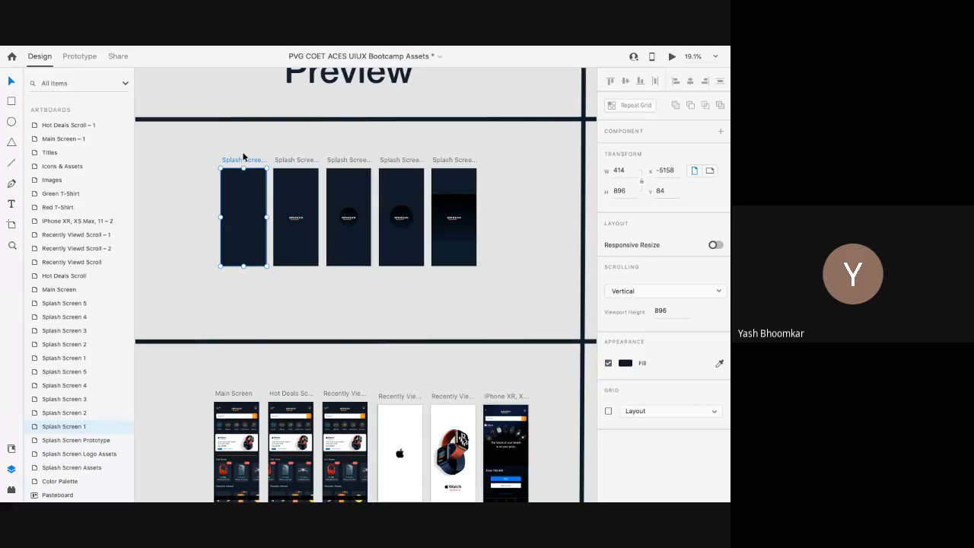
pyautogui.scroll(-2, 282, 327)
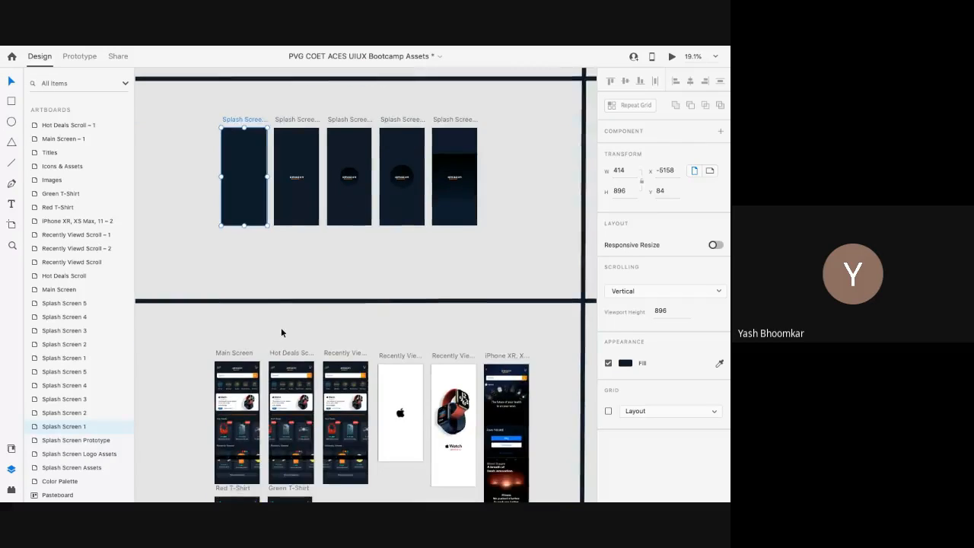
pyautogui.scroll(-5, 281, 333)
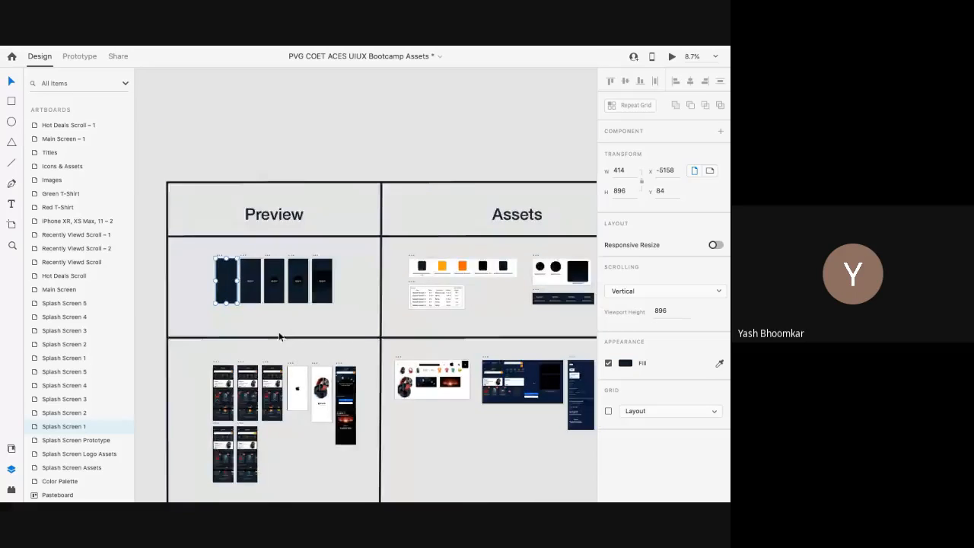
pyautogui.hscroll(6, 279, 335)
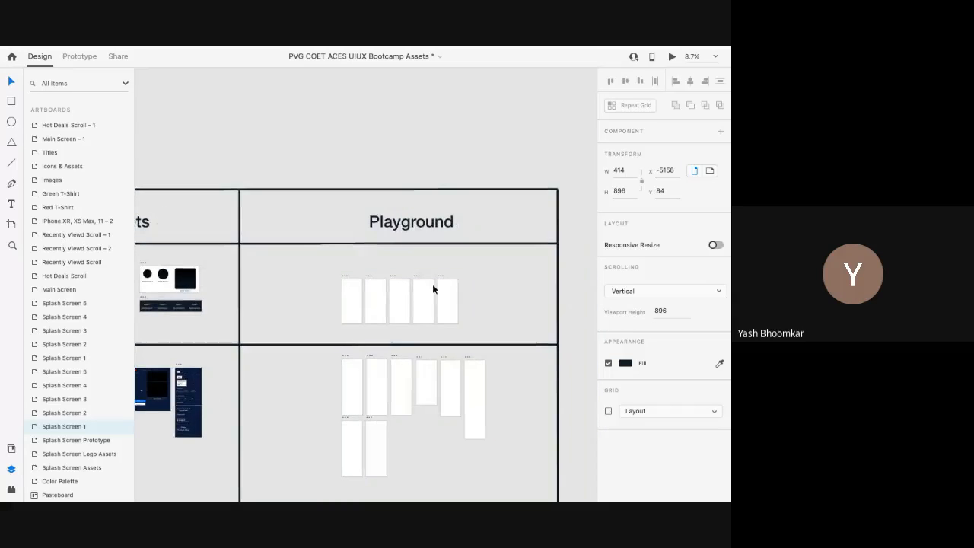
# Step: Reselect the first Playground artboard, then open the Plugins menu listing Anima, unDraw and others
pyautogui.click(345, 278)
pyautogui.scroll(3, 345, 278)
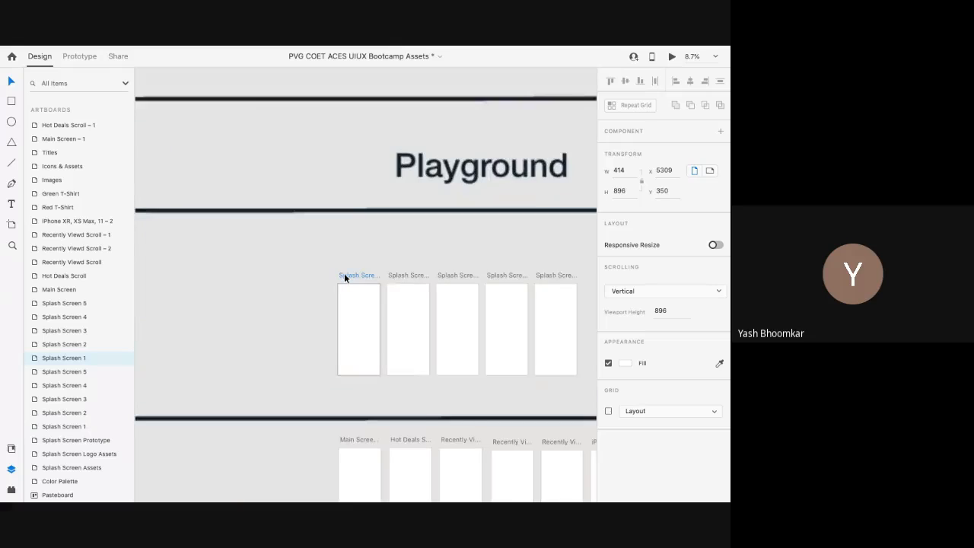
pyautogui.scroll(-2, 345, 278)
pyautogui.hscroll(-5, 345, 278)
pyautogui.hscroll(-4, 345, 278)
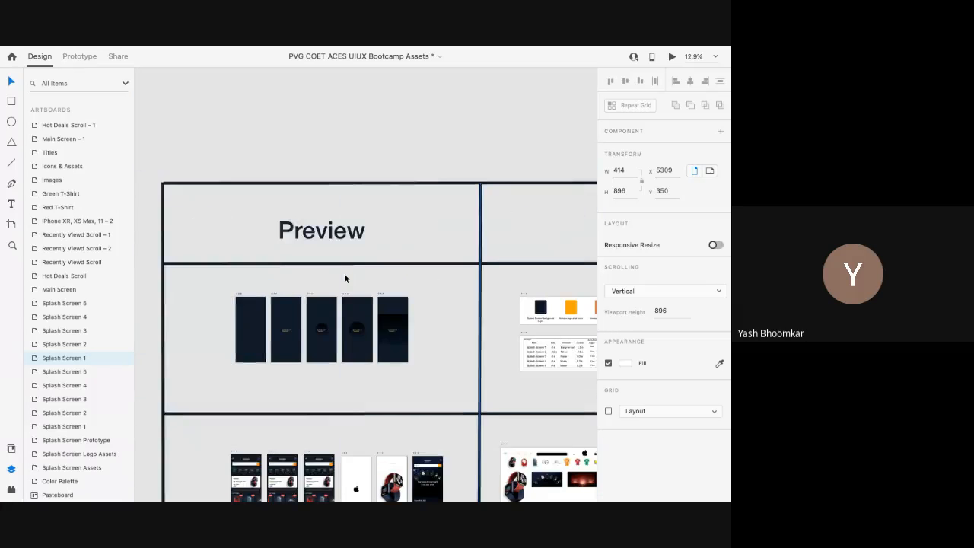
pyautogui.moveTo(220, 48)
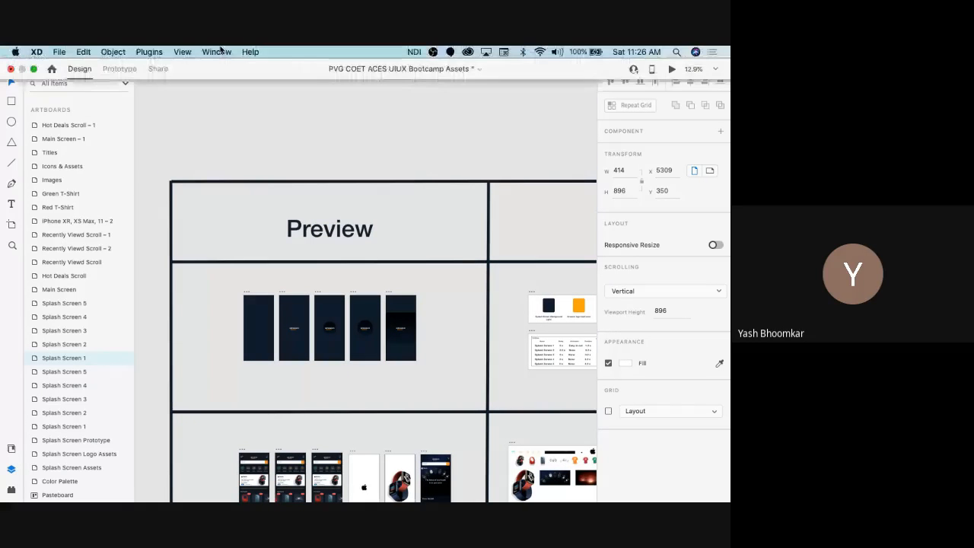
pyautogui.click(149, 52)
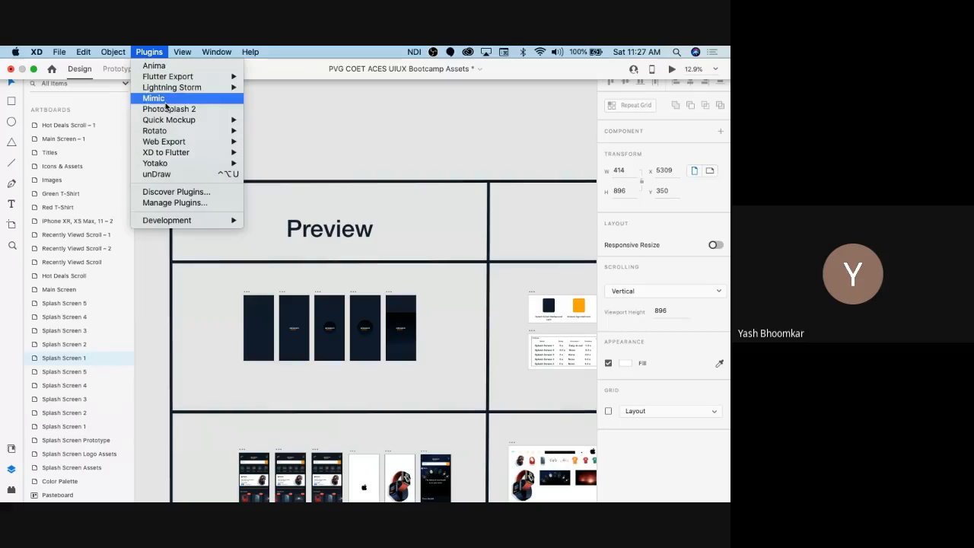
pyautogui.click(171, 191)
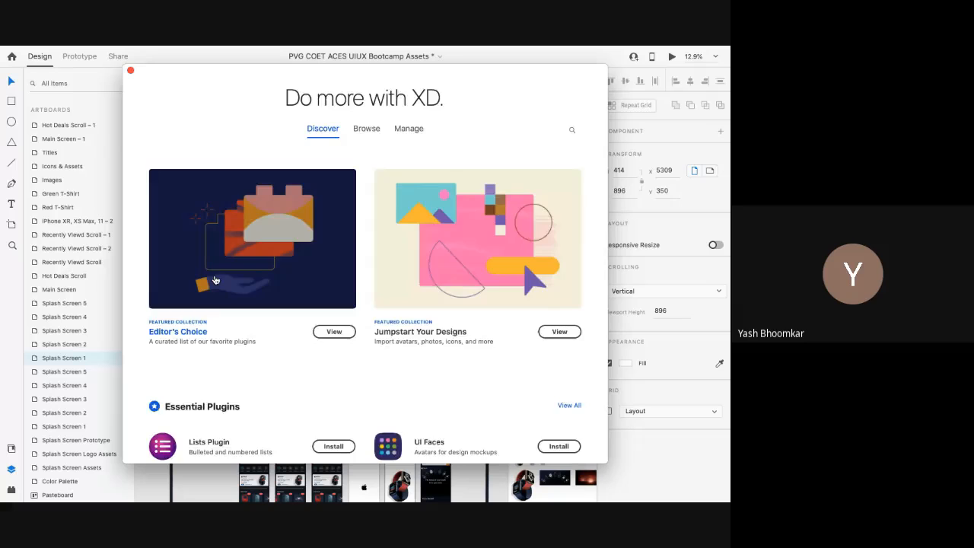
pyautogui.scroll(-3, 214, 286)
pyautogui.scroll(-3, 214, 284)
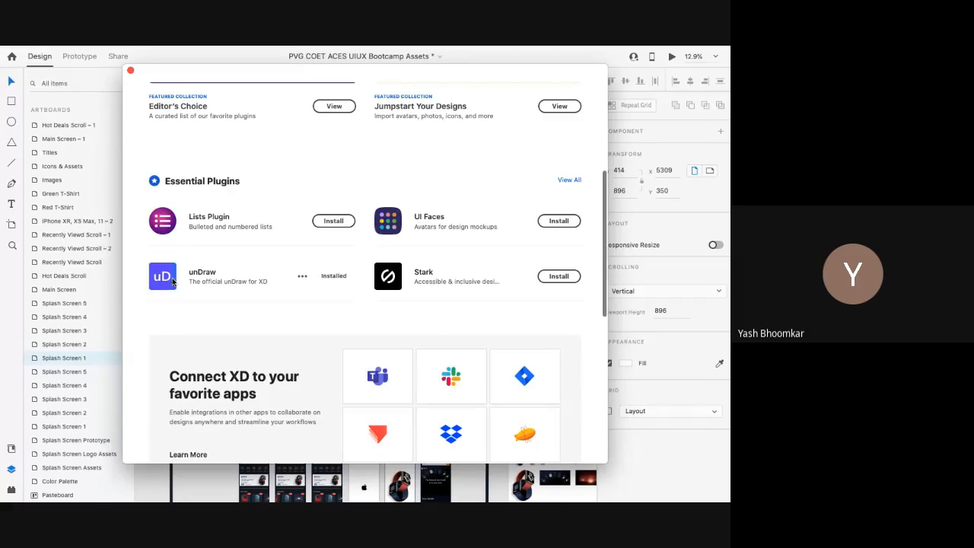
pyautogui.click(203, 274)
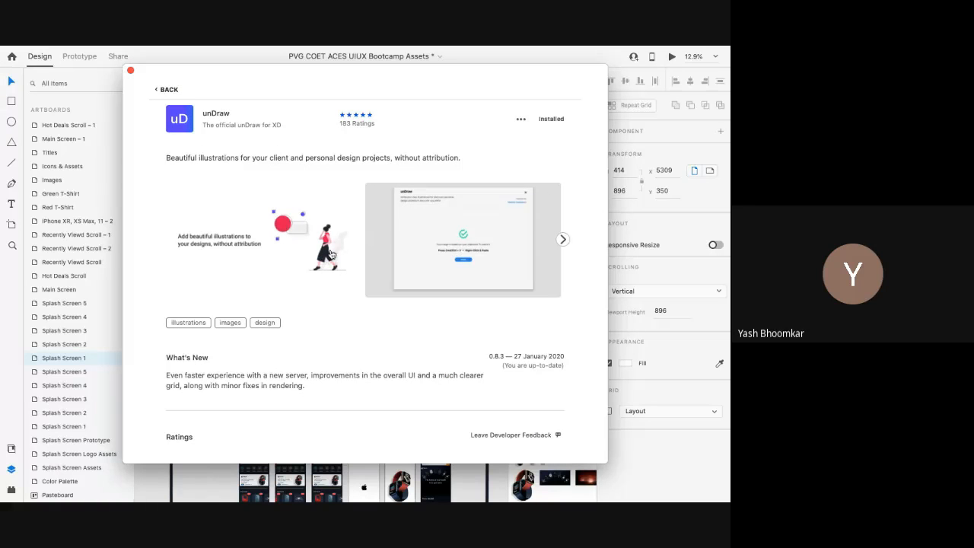
pyautogui.click(330, 254)
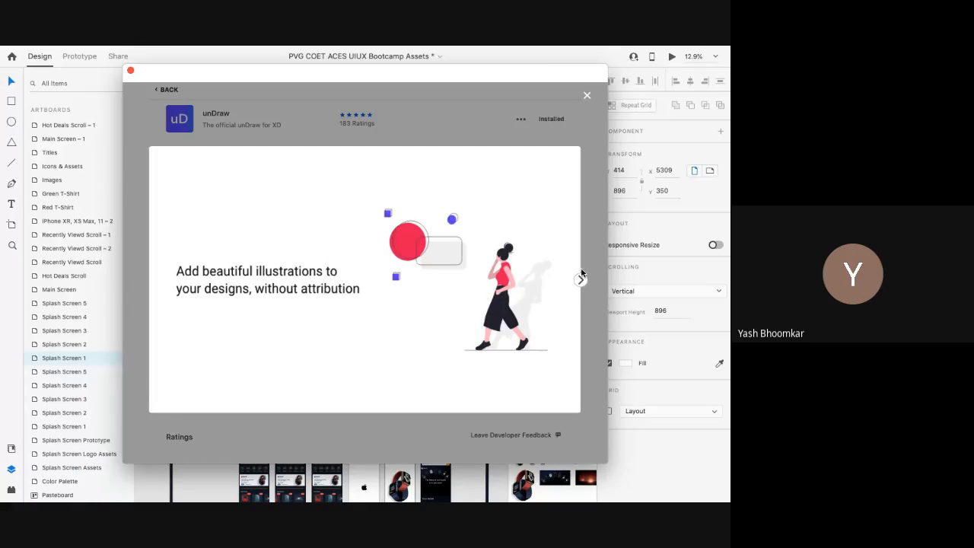
pyautogui.click(581, 282)
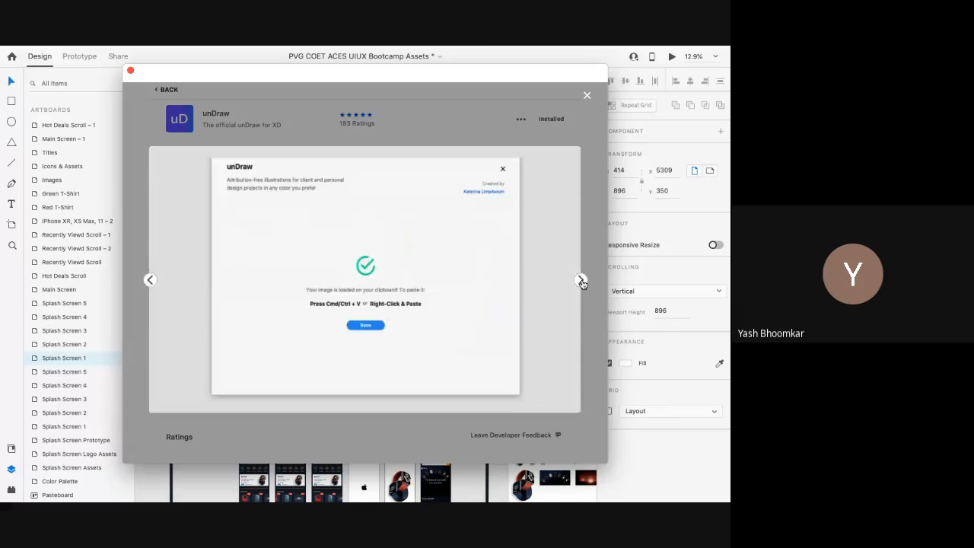
pyautogui.click(581, 281)
pyautogui.click(582, 282)
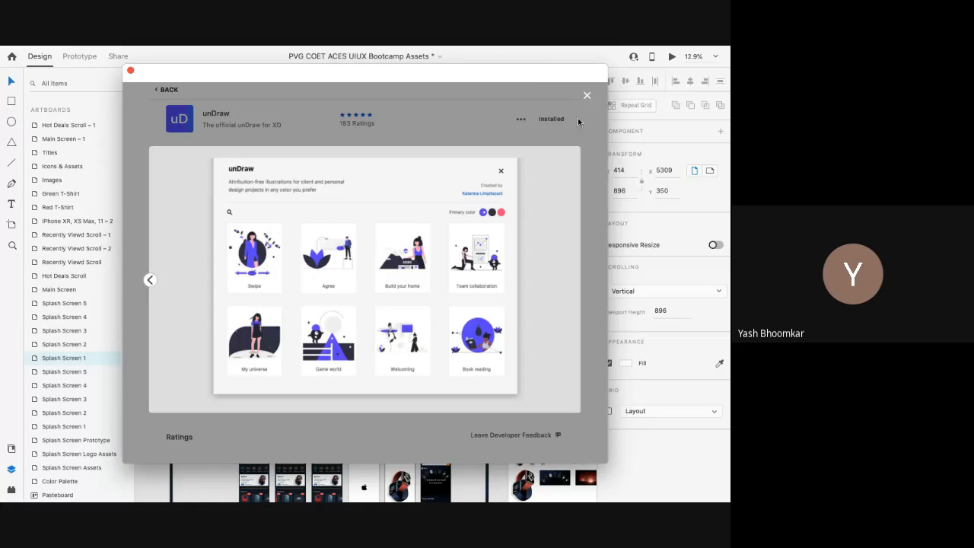
pyautogui.click(586, 98)
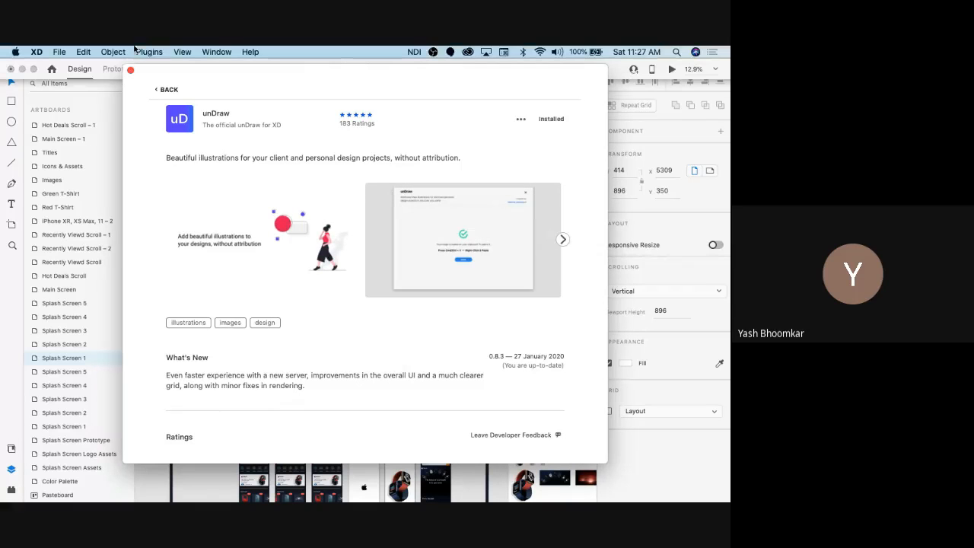
pyautogui.click(149, 52)
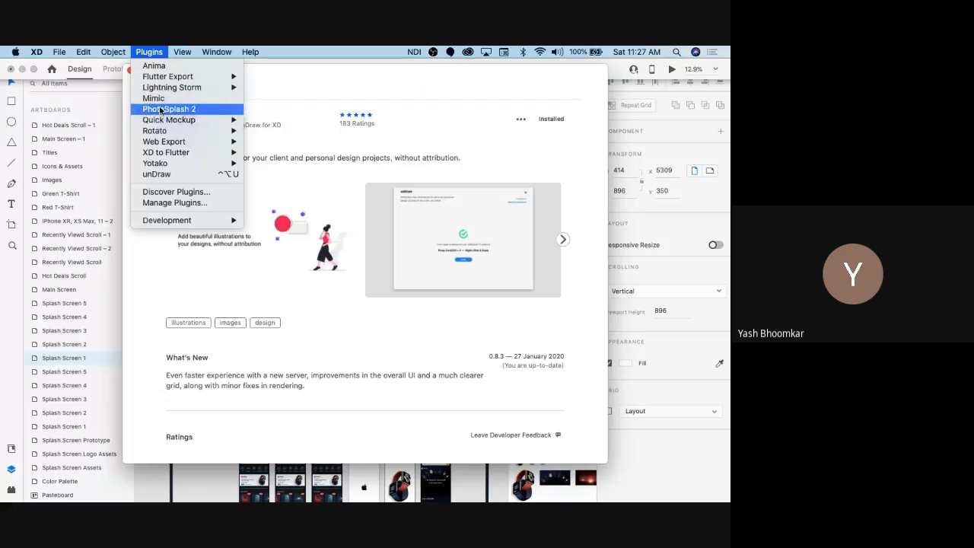
pyautogui.moveTo(170, 135)
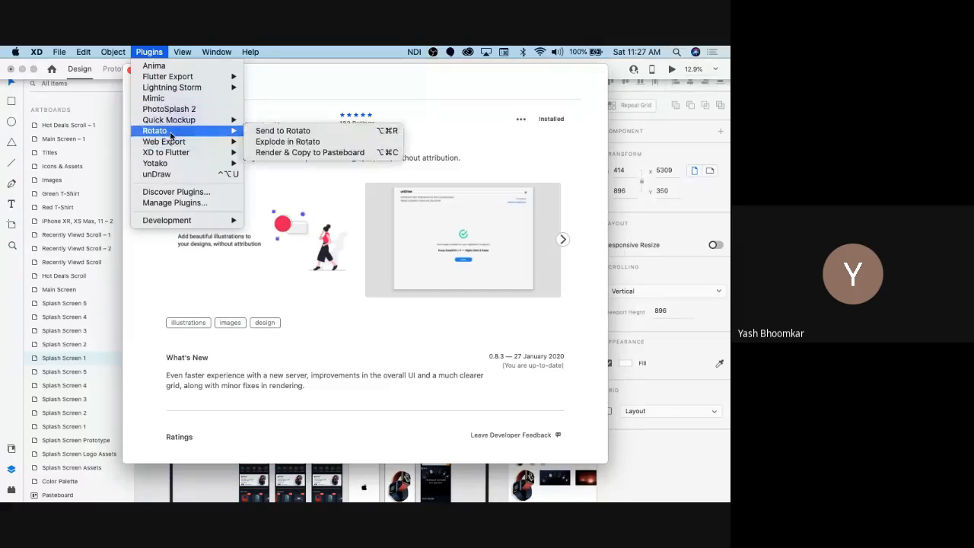
pyautogui.click(178, 174)
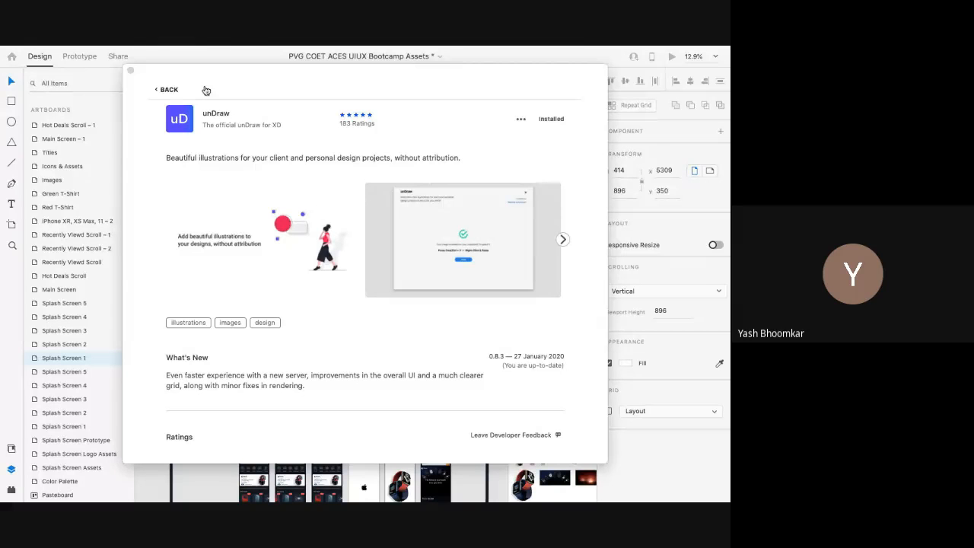
# Step: Search unDraw for 'team', copy the Team goals illustration, and close the panel
pyautogui.click(131, 71)
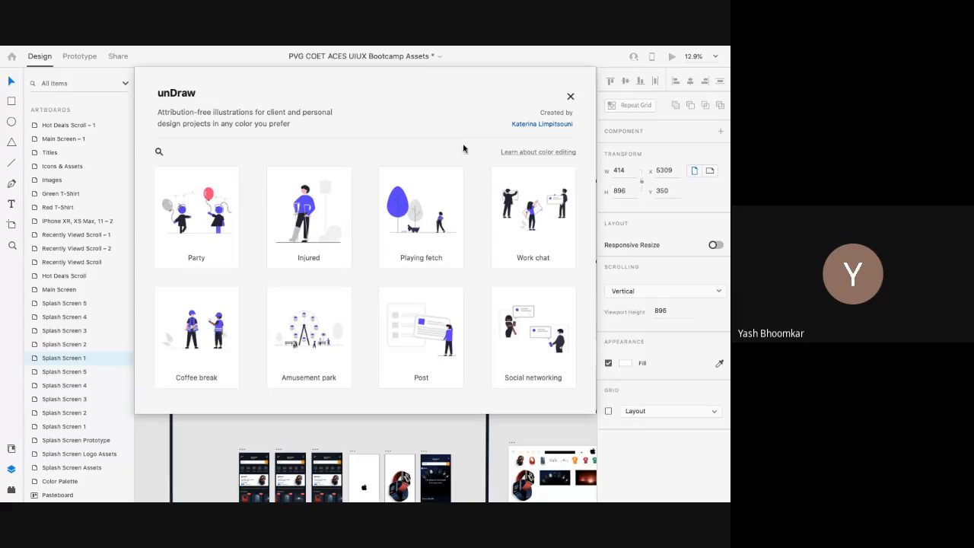
pyautogui.click(160, 153)
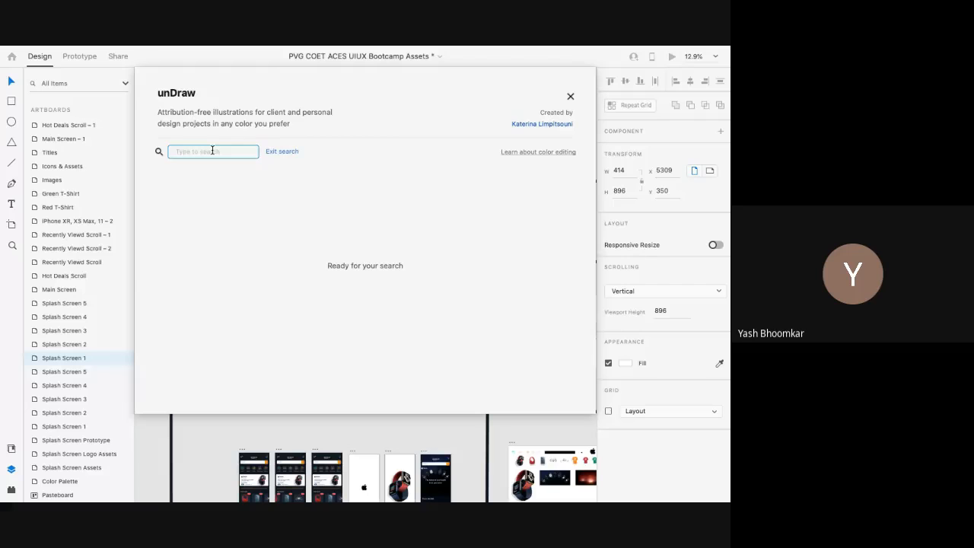
pyautogui.write('team')
pyautogui.press('Return')
pyautogui.doubleClick(212, 150)
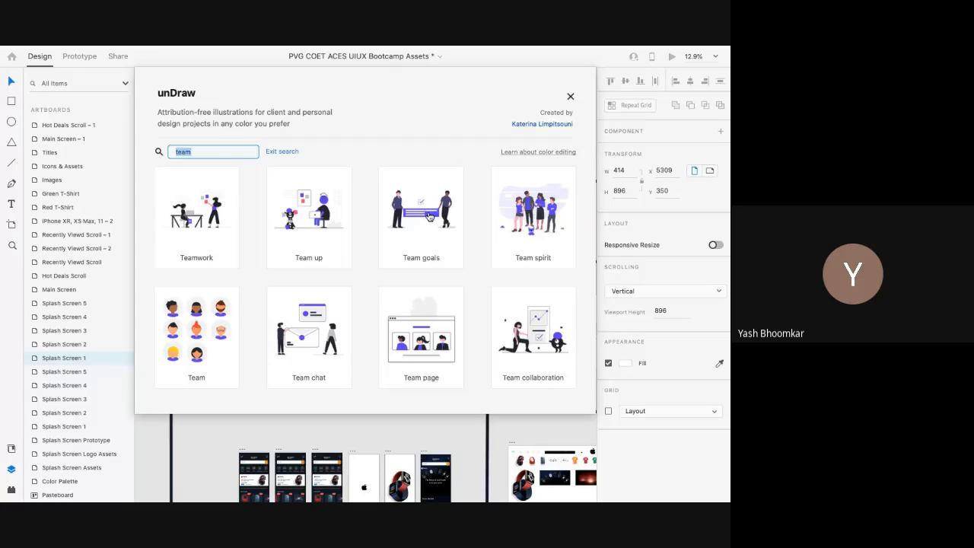
pyautogui.click(428, 217)
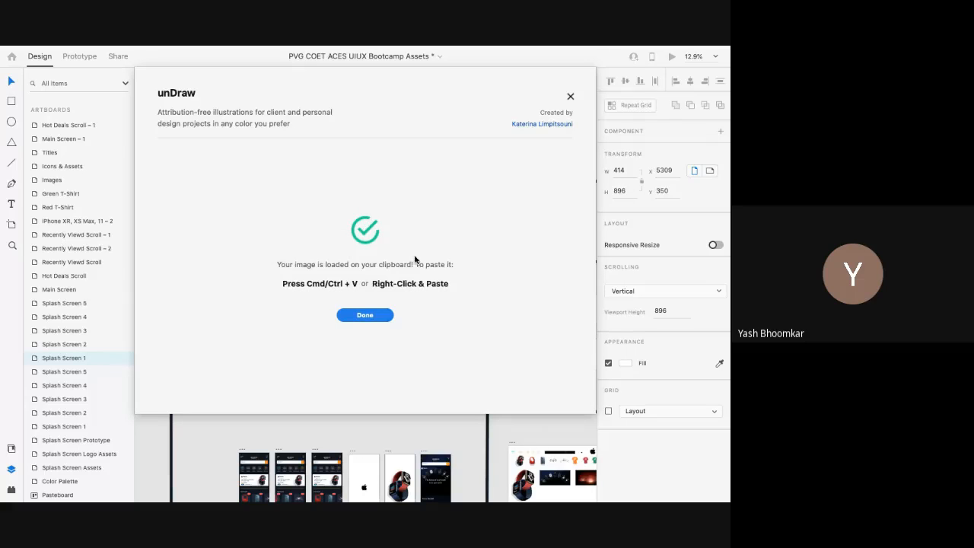
pyautogui.click(376, 316)
pyautogui.scroll(5, 259, 336)
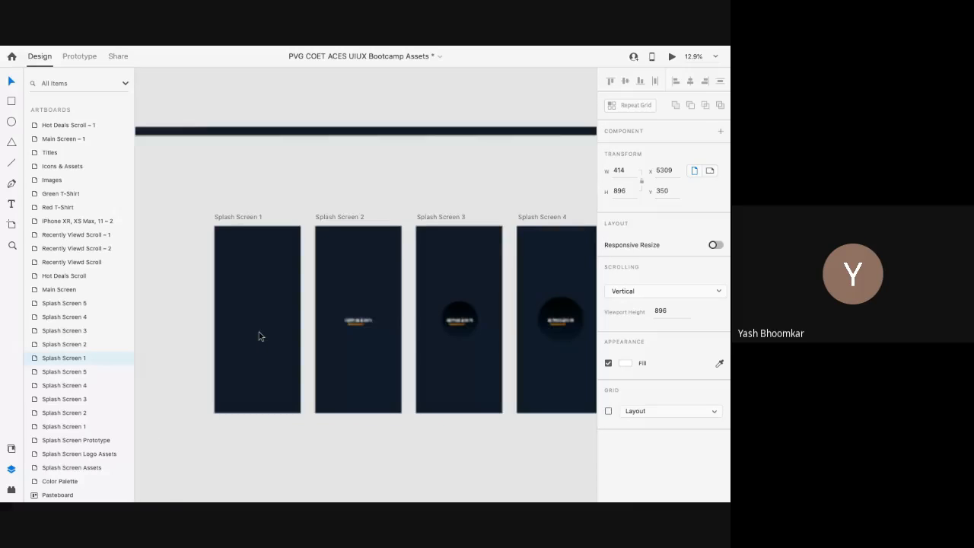
# Step: Paste the Team goals illustration onto Splash Screen 1 and move it over the artboard
pyautogui.scroll(5, 258, 336)
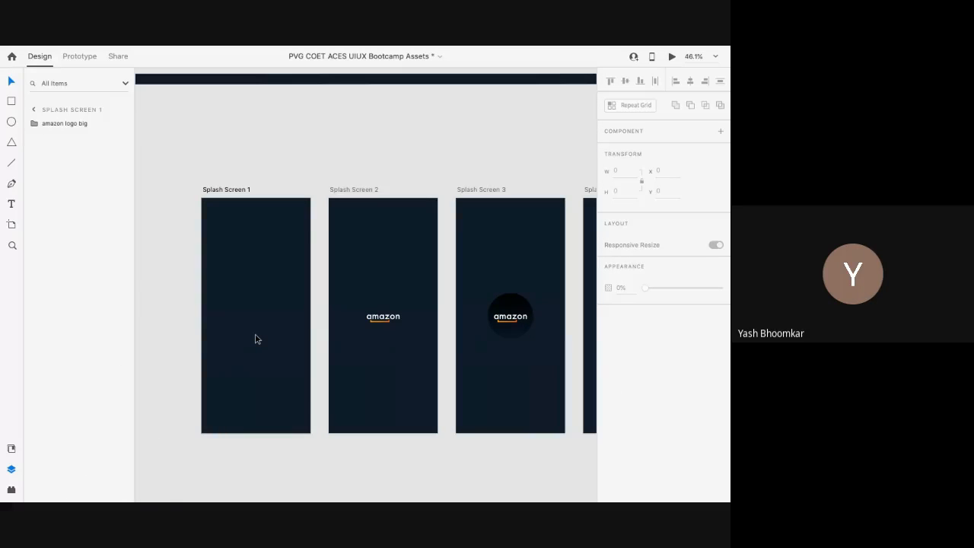
pyautogui.click(231, 192)
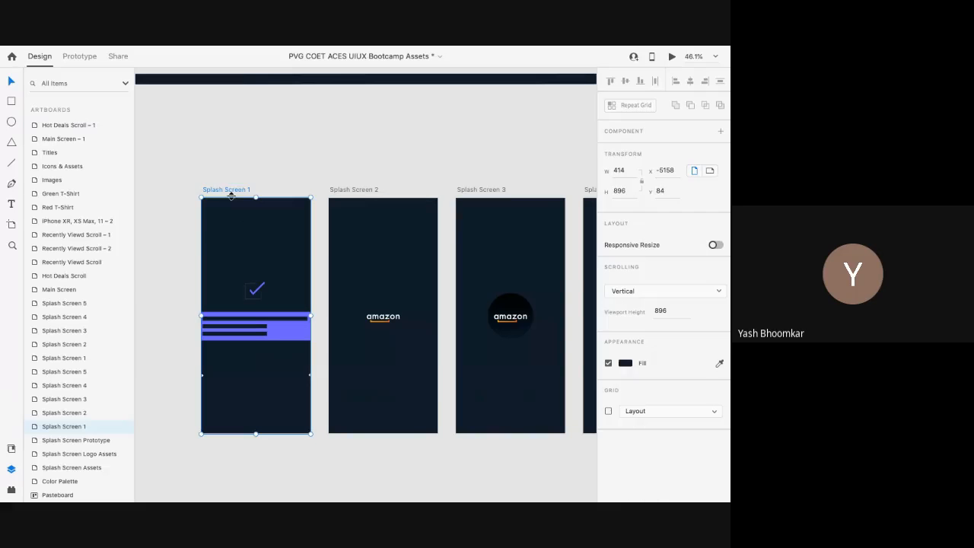
pyautogui.click(289, 329)
pyautogui.moveTo(341, 337); pyautogui.dragTo(395, 341)
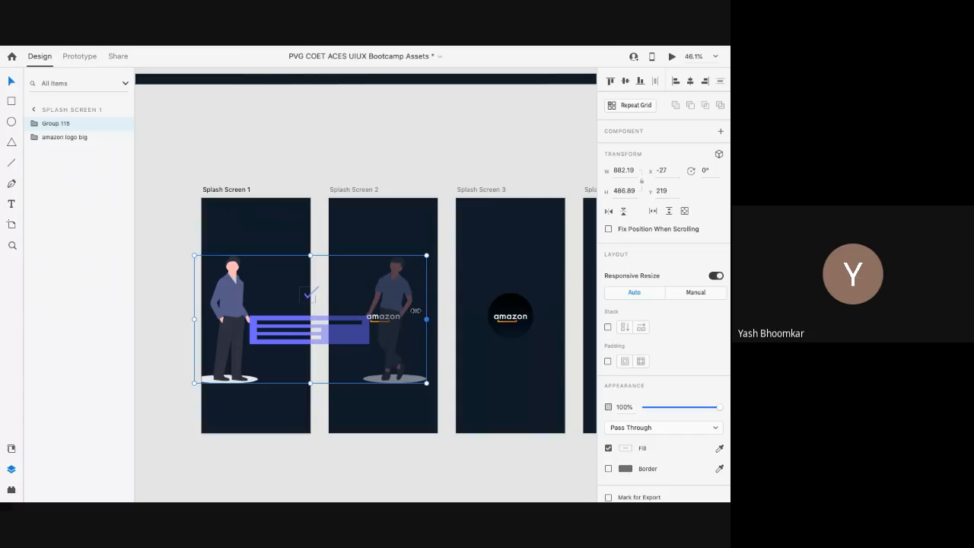
pyautogui.moveTo(426, 317); pyautogui.dragTo(319, 326)
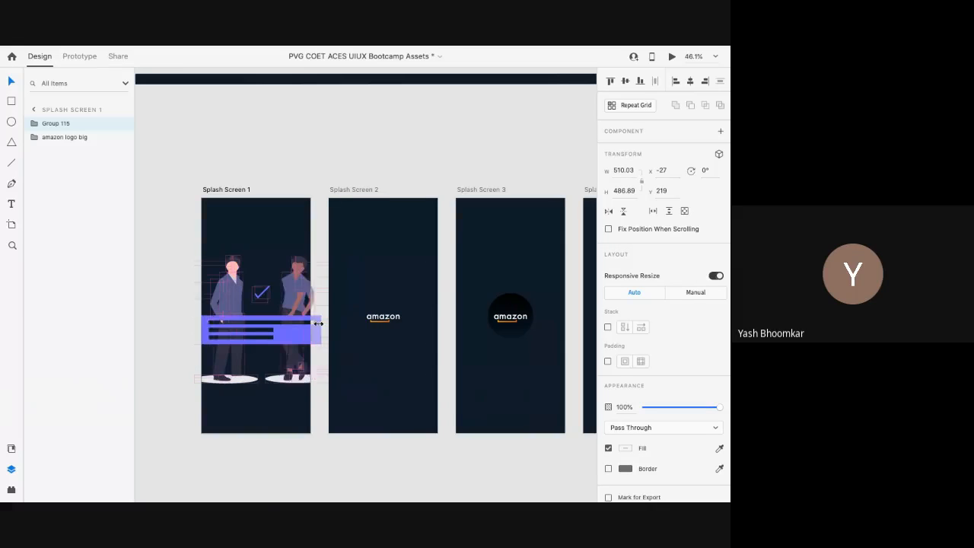
pyautogui.hotkey('ctrl', 'z')
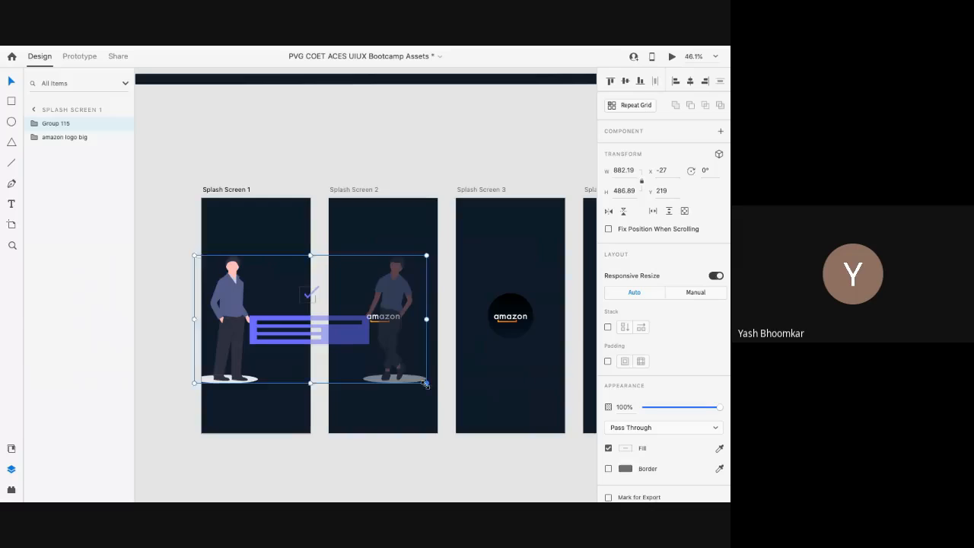
# Step: Scale the illustration proportionally to about 334.21 × 184.46 and align it at x 40
pyautogui.moveTo(427, 384); pyautogui.dragTo(424, 382)
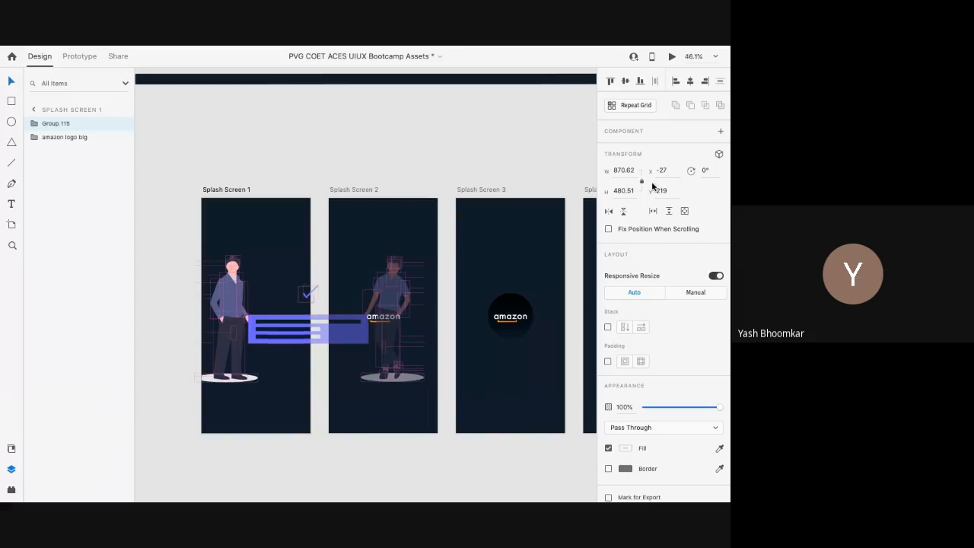
pyautogui.moveTo(424, 381); pyautogui.dragTo(426, 384)
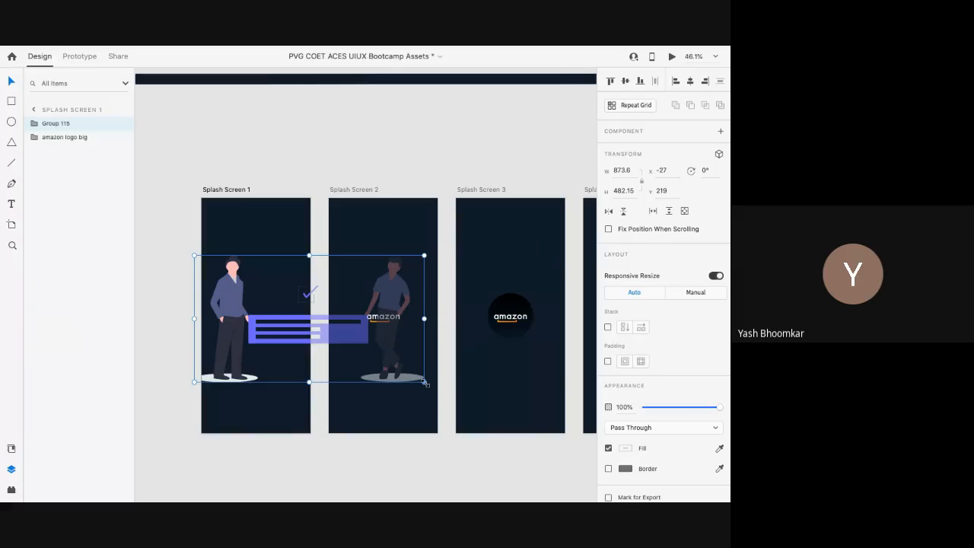
pyautogui.moveTo(424, 382); pyautogui.dragTo(300, 346)
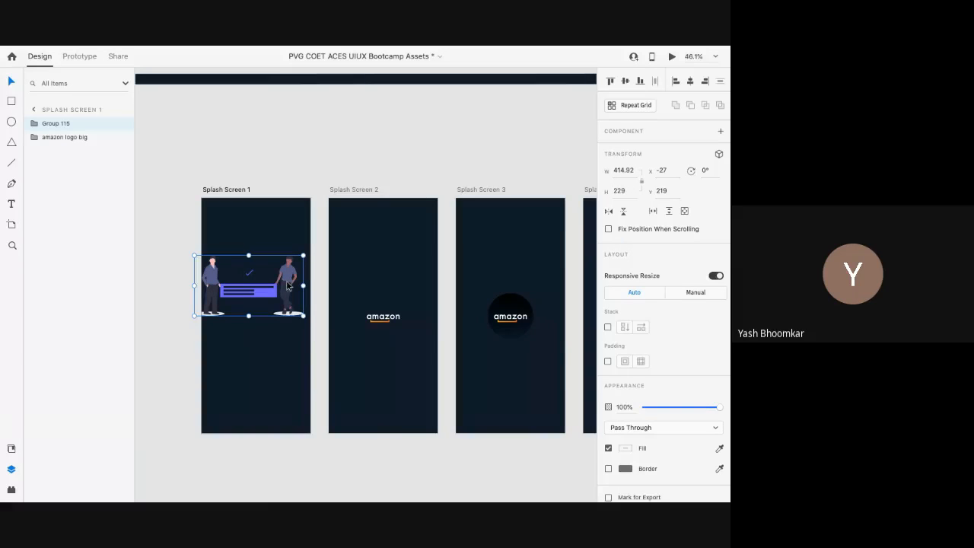
pyautogui.moveTo(288, 279); pyautogui.dragTo(294, 279)
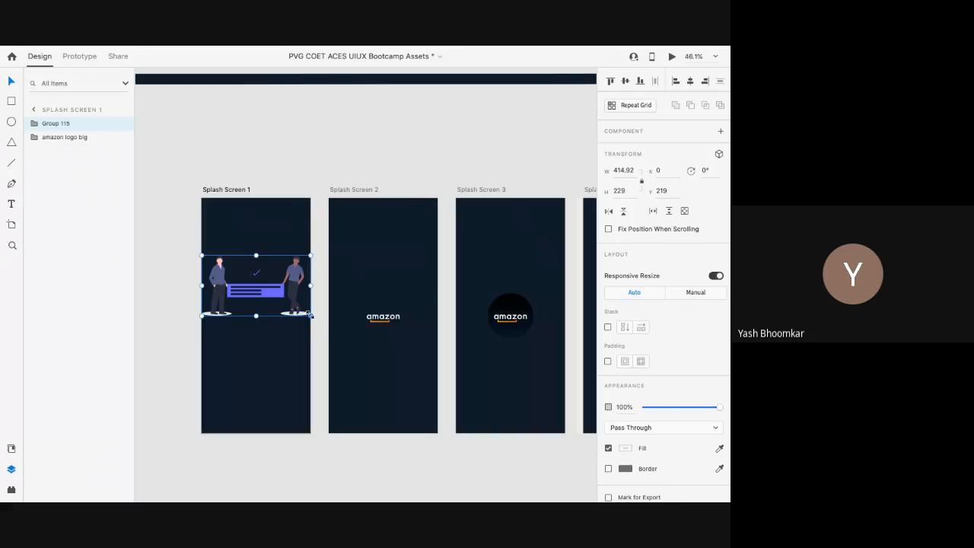
pyautogui.moveTo(309, 313); pyautogui.dragTo(253, 281)
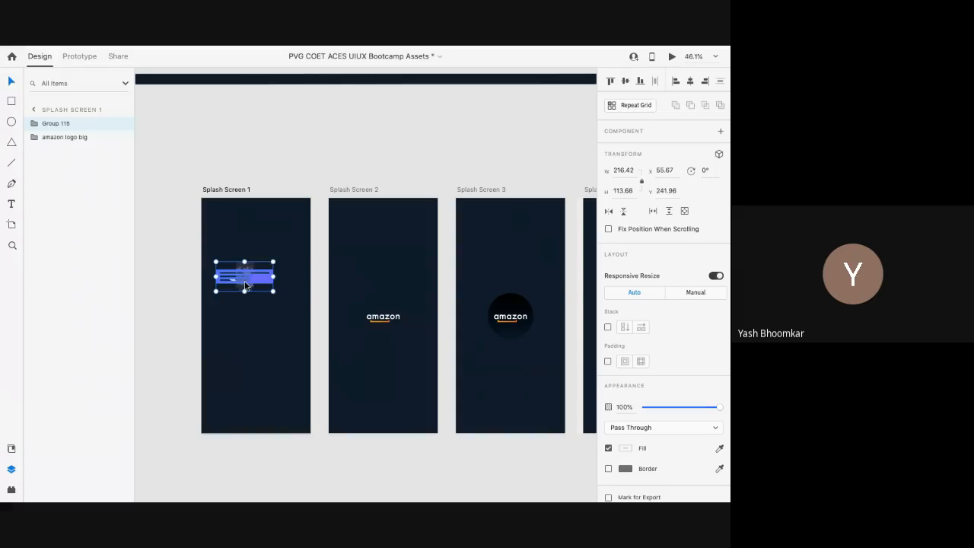
pyautogui.hotkey('ctrl', 'z')
pyautogui.hotkey('ctrl', 'z')
pyautogui.hotkey('ctrl', 'z')
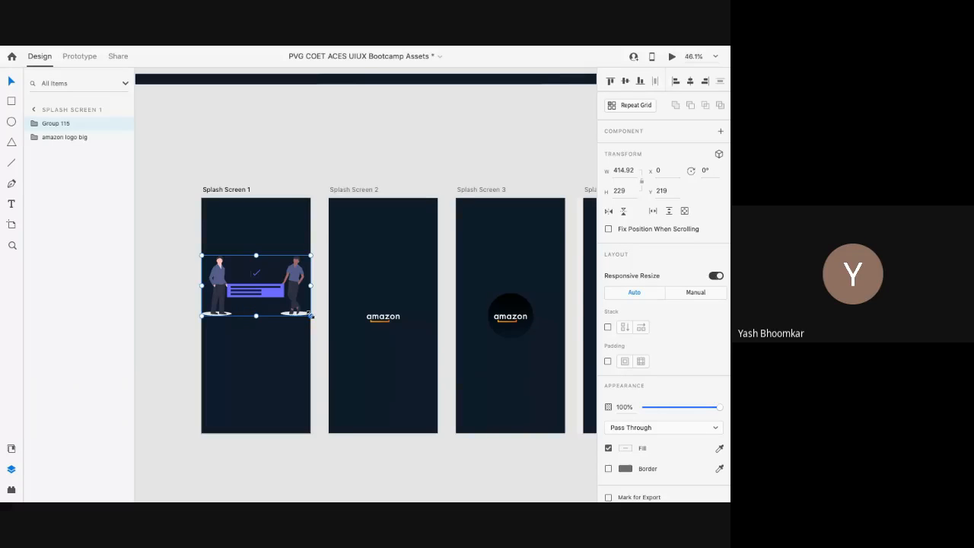
pyautogui.moveTo(310, 314); pyautogui.dragTo(287, 284)
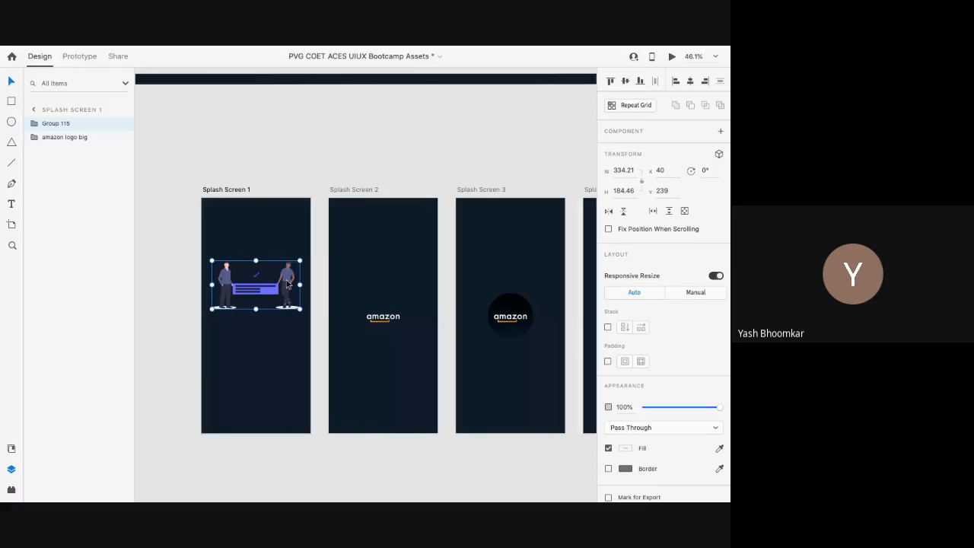
pyautogui.scroll(5, 289, 283)
pyautogui.hscroll(-3, 218, 292)
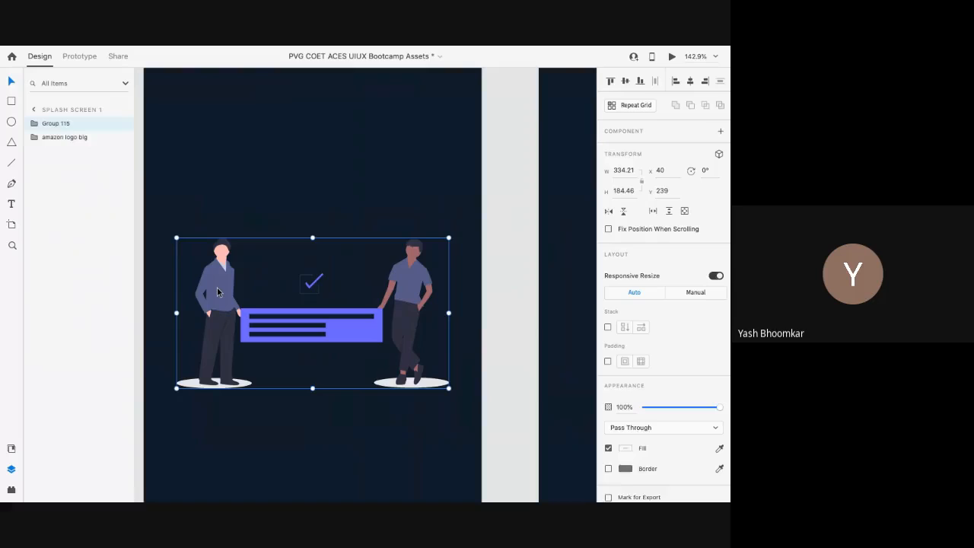
# Step: Recolour the left figure's torso red, then undo it back to blue-purple
pyautogui.doubleClick(218, 292)
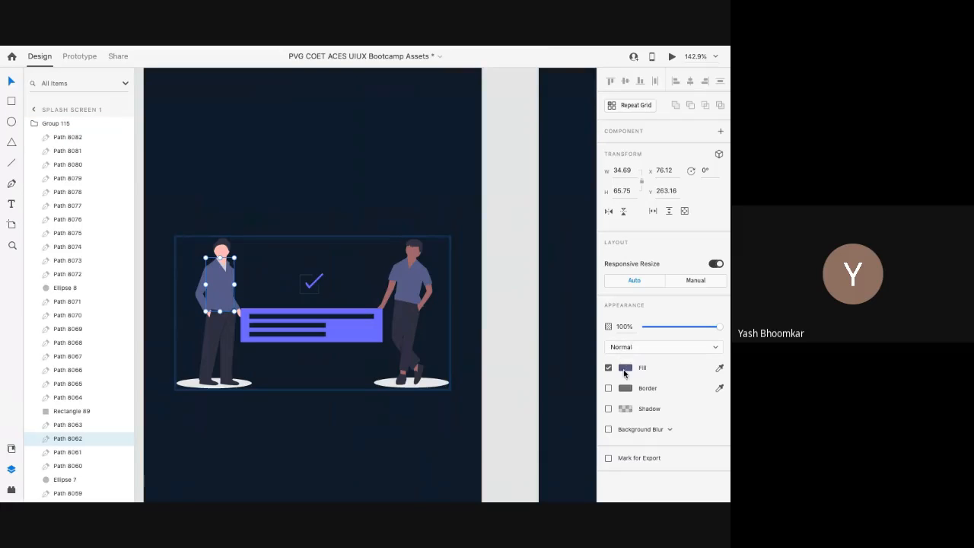
pyautogui.click(624, 369)
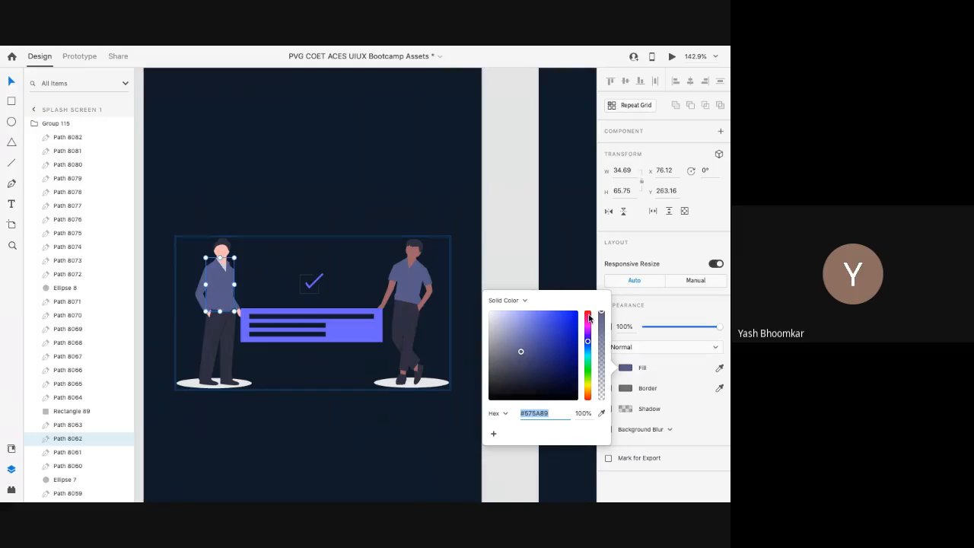
pyautogui.click(590, 318)
pyautogui.click(577, 316)
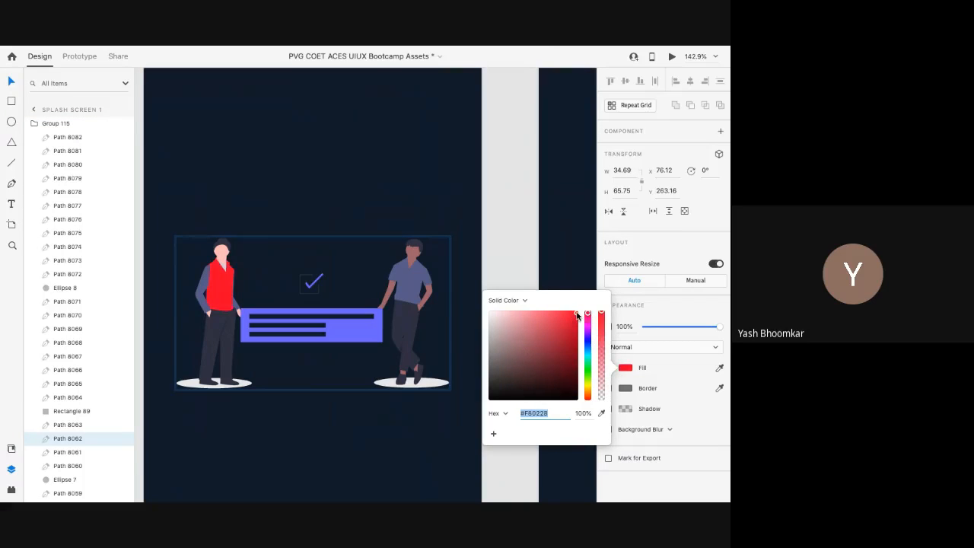
pyautogui.click(403, 193)
pyautogui.click(403, 194)
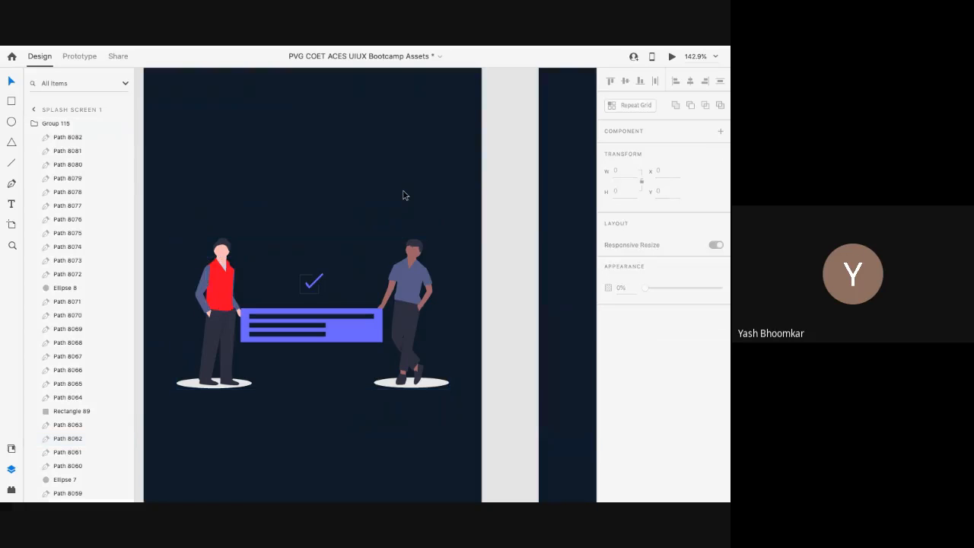
pyautogui.click(219, 289)
pyautogui.hotkey('ctrl', 'z')
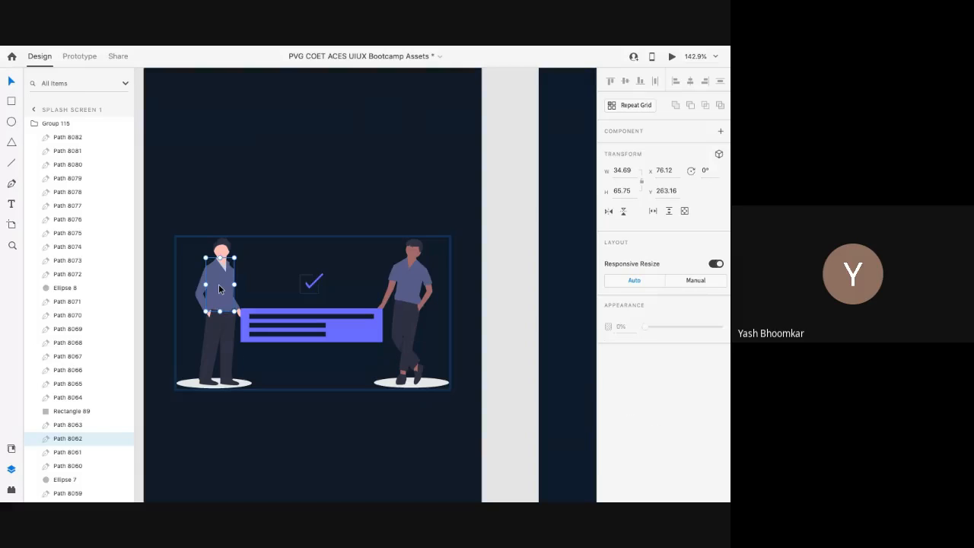
# Step: After trying delete and 0 opacity on the torso, delete the whole illustration group
pyautogui.press('Delete')
pyautogui.hotkey('ctrl', 'z')
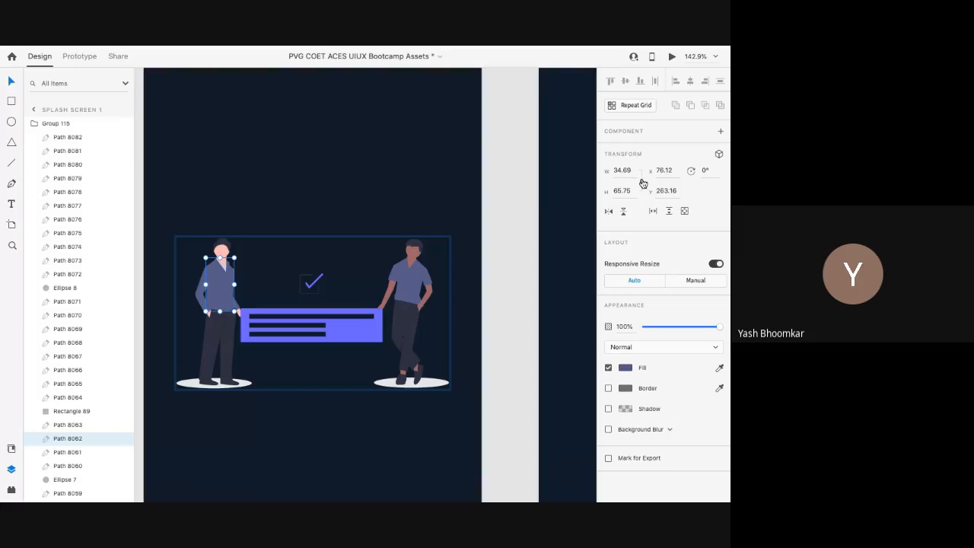
pyautogui.press('0')
pyautogui.press('0')
pyautogui.click(315, 211)
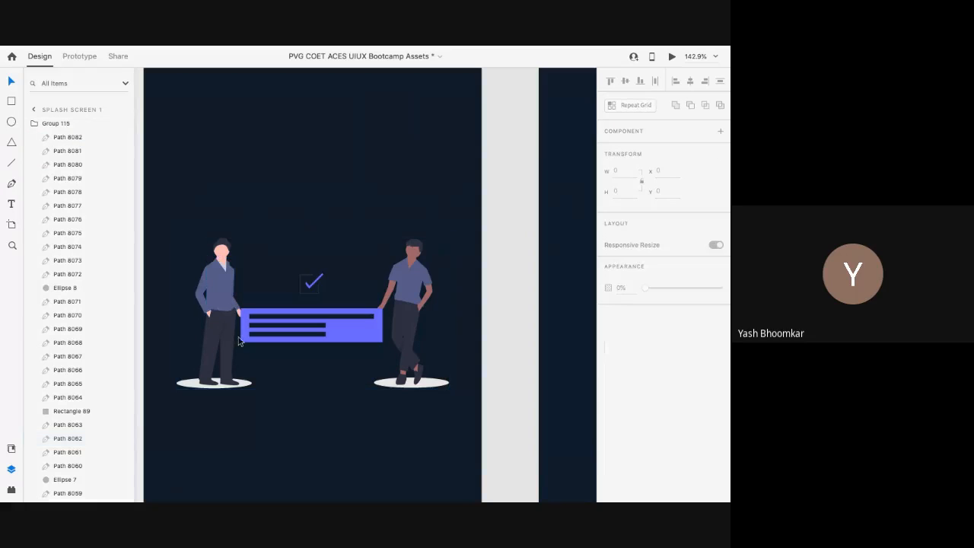
pyautogui.click(218, 288)
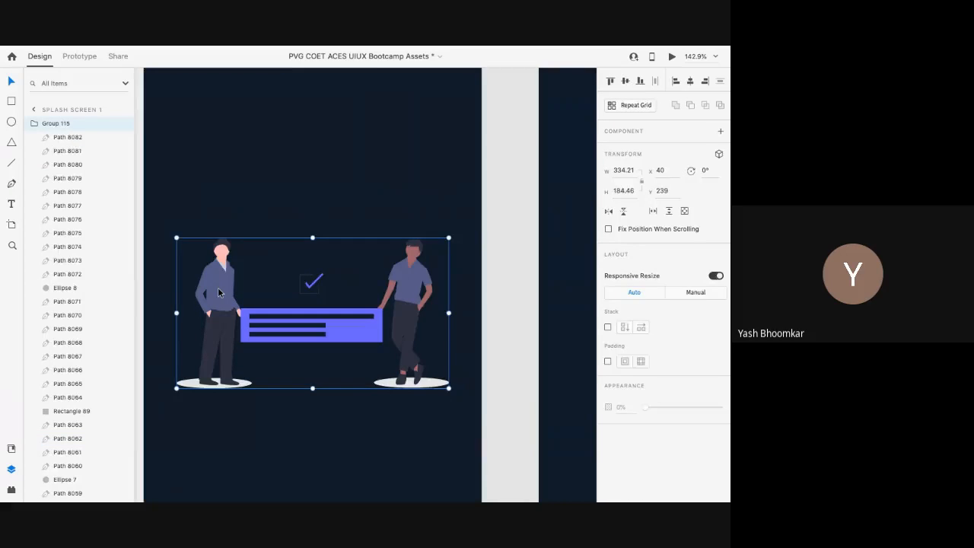
pyautogui.press('Delete')
pyautogui.hotkey('ctrl', '0')
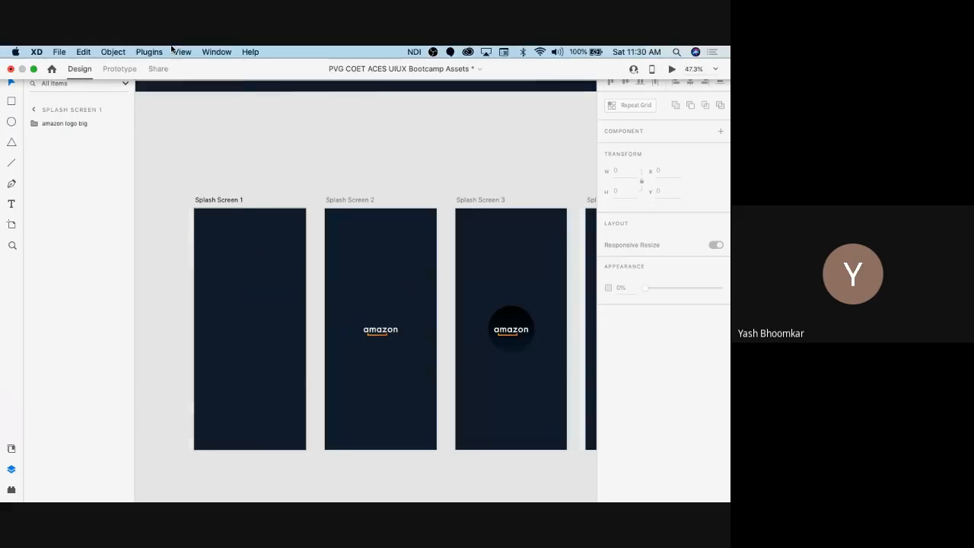
# Step: Search the plugin marketplace for 'anima' and open the Anima plugin's details
pyautogui.click(149, 52)
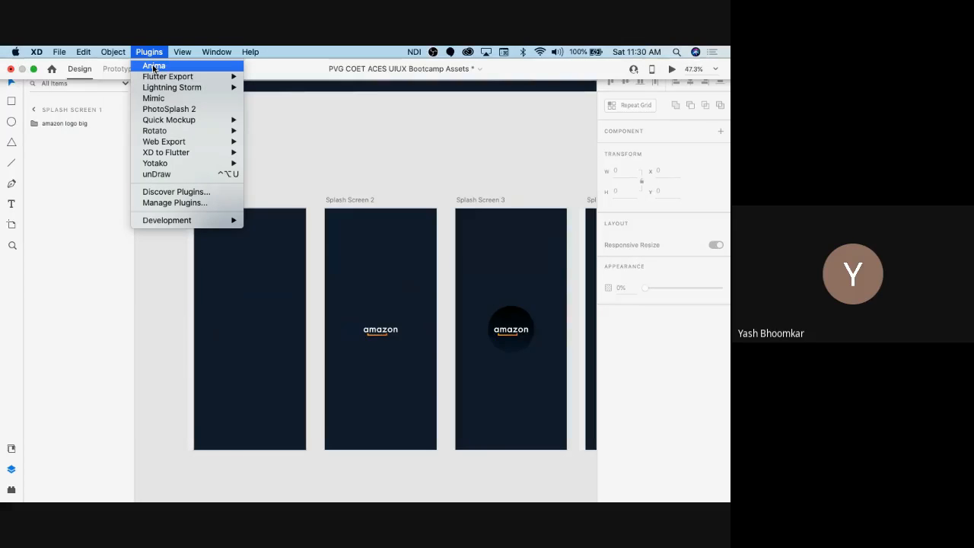
pyautogui.click(176, 192)
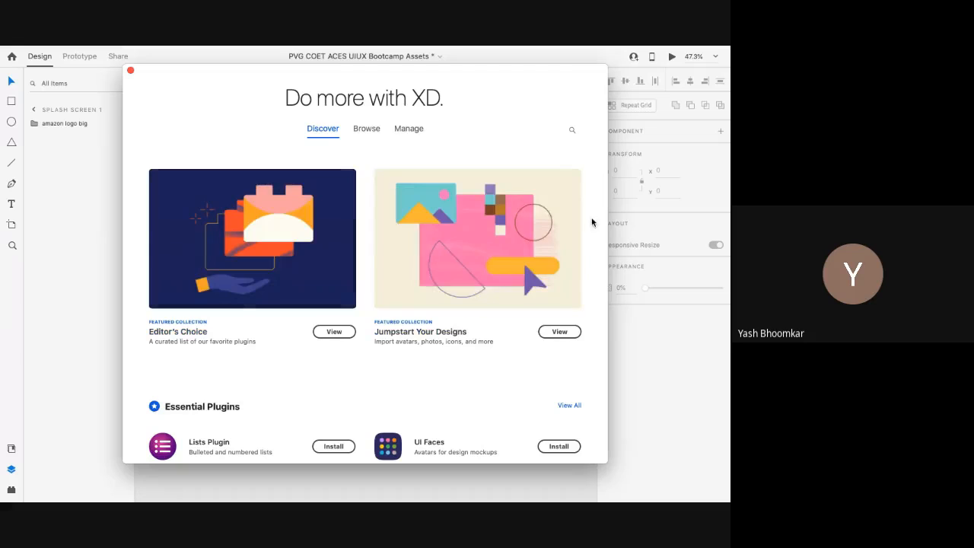
pyautogui.click(572, 130)
pyautogui.write('anima')
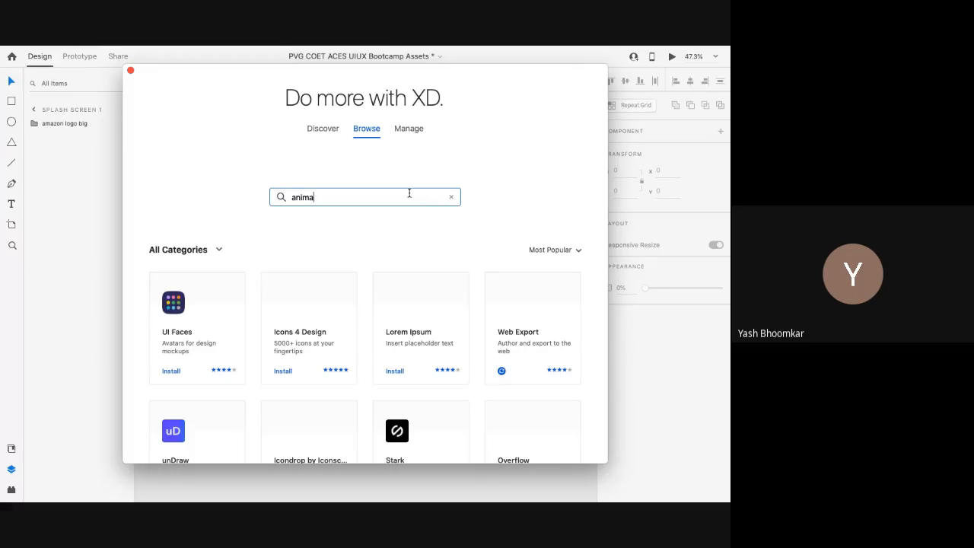
pyautogui.press('Return')
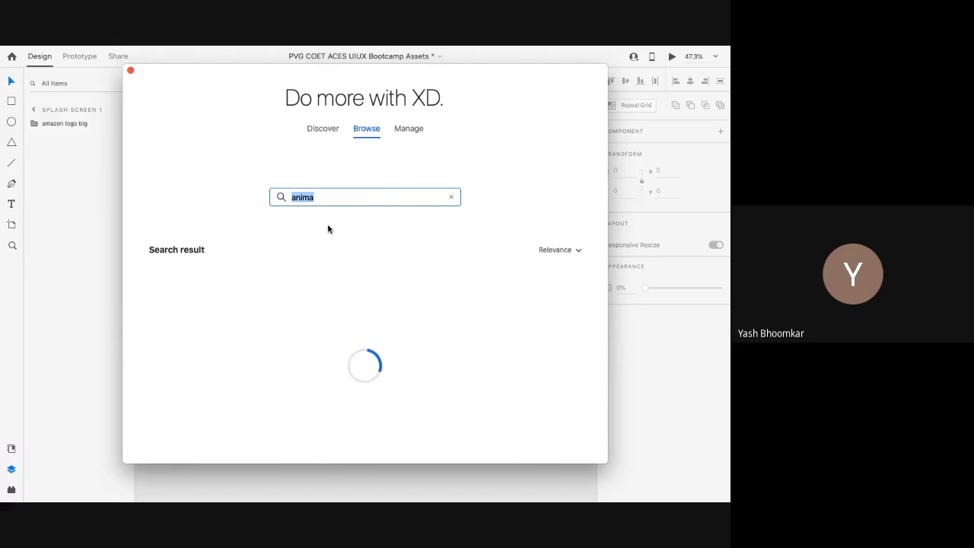
pyautogui.click(180, 307)
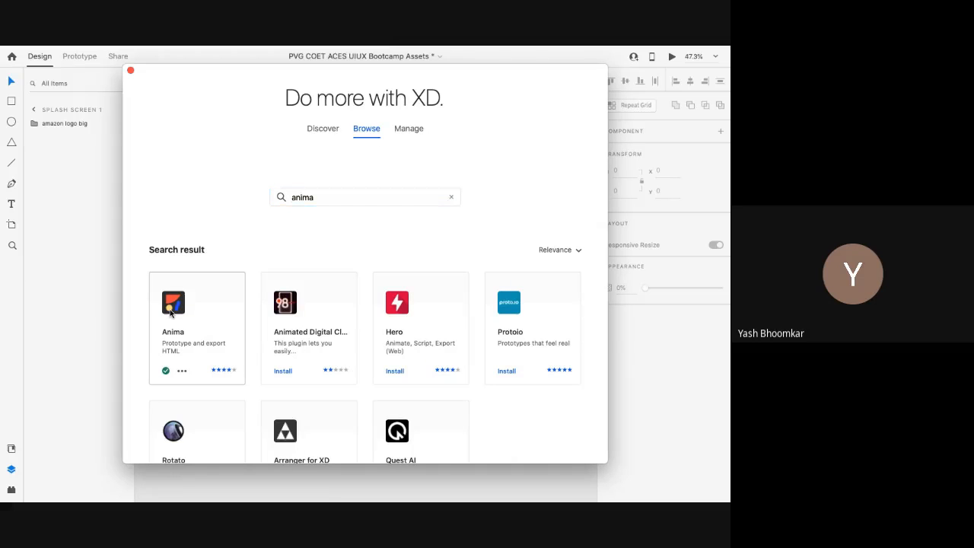
# Step: Browse the Anima screenshots, close the marketplace, and switch to the presentation desktop
pyautogui.scroll(-1, 286, 323)
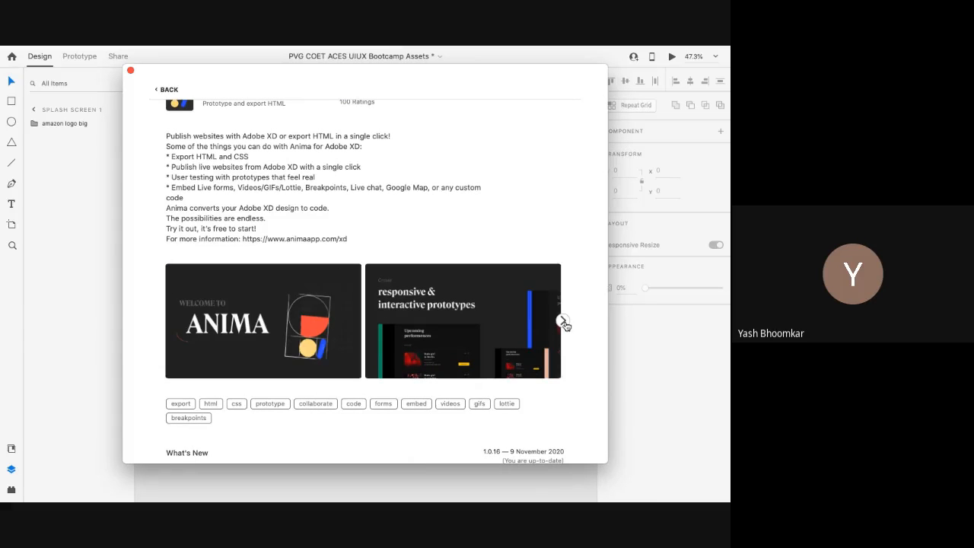
pyautogui.click(563, 321)
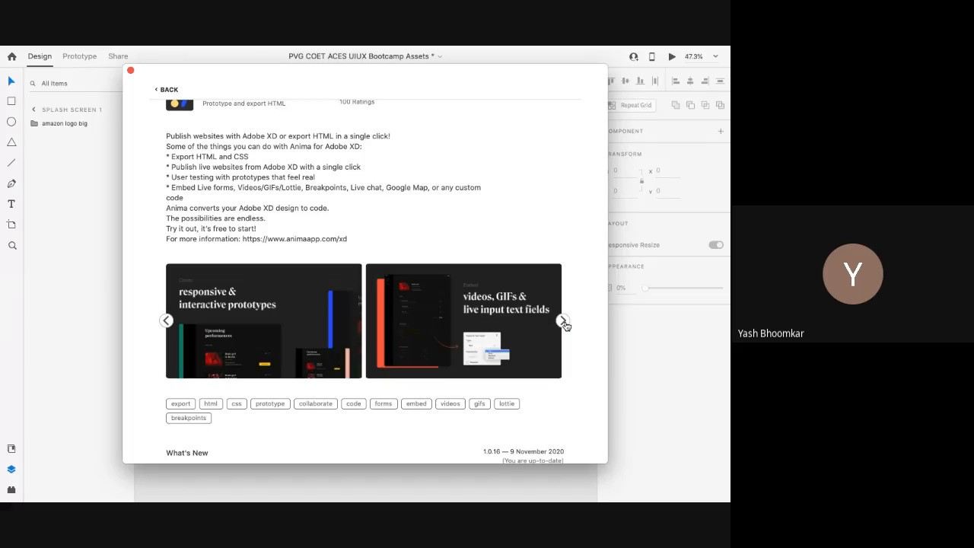
pyautogui.click(564, 321)
pyautogui.click(564, 323)
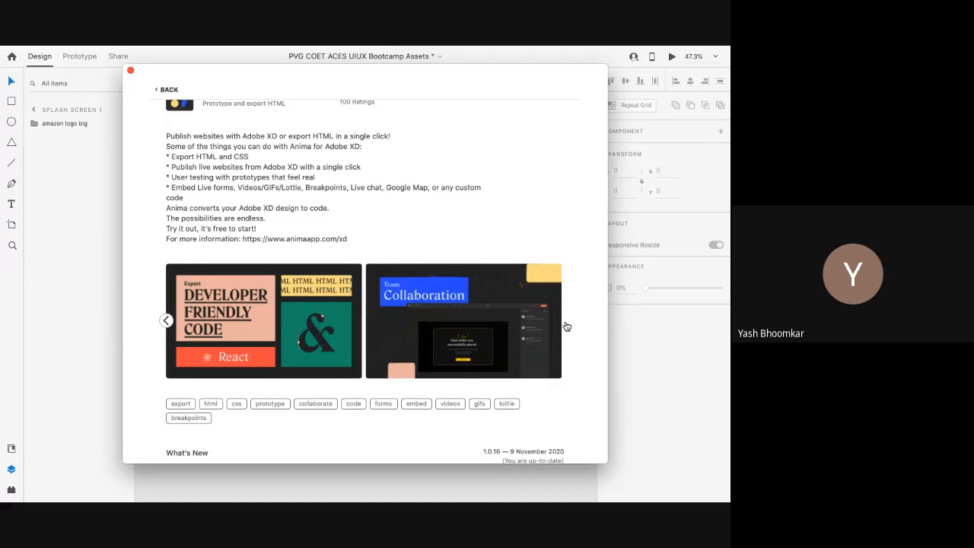
pyautogui.scroll(1, 533, 312)
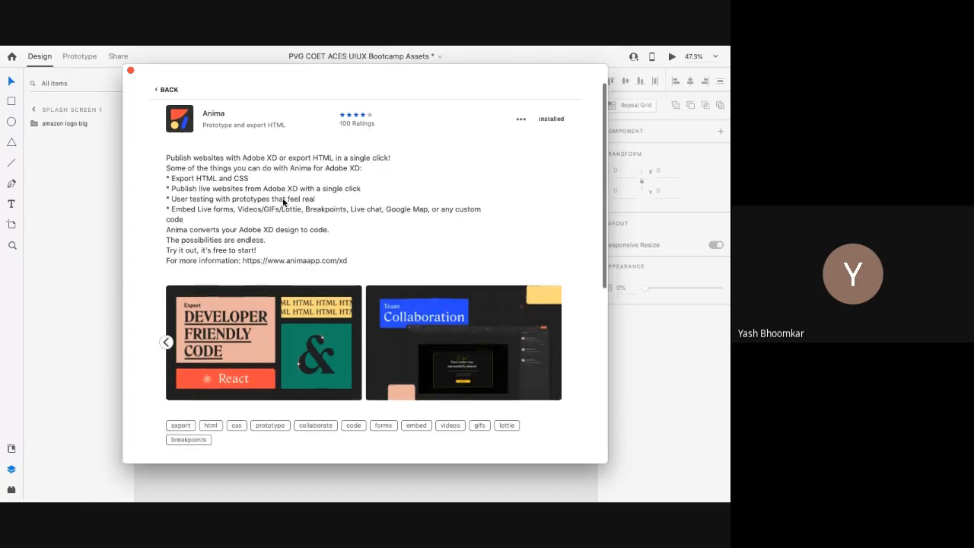
pyautogui.click(129, 71)
pyautogui.hotkey('ctrl', 'Right')
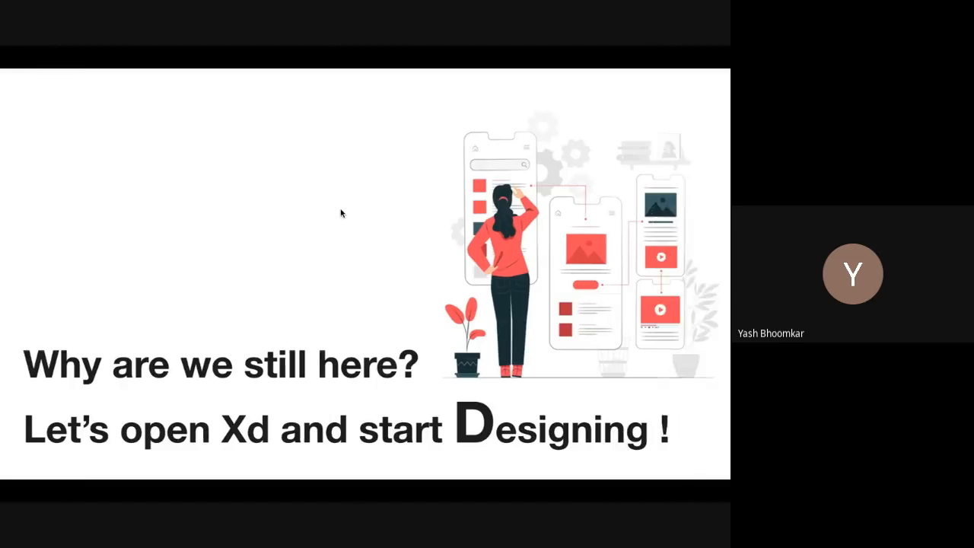
# Step: Open the UI UX Trial Workshop project in Anima, then return to the XD desktop
pyautogui.hotkey('ctrl', 'Right')
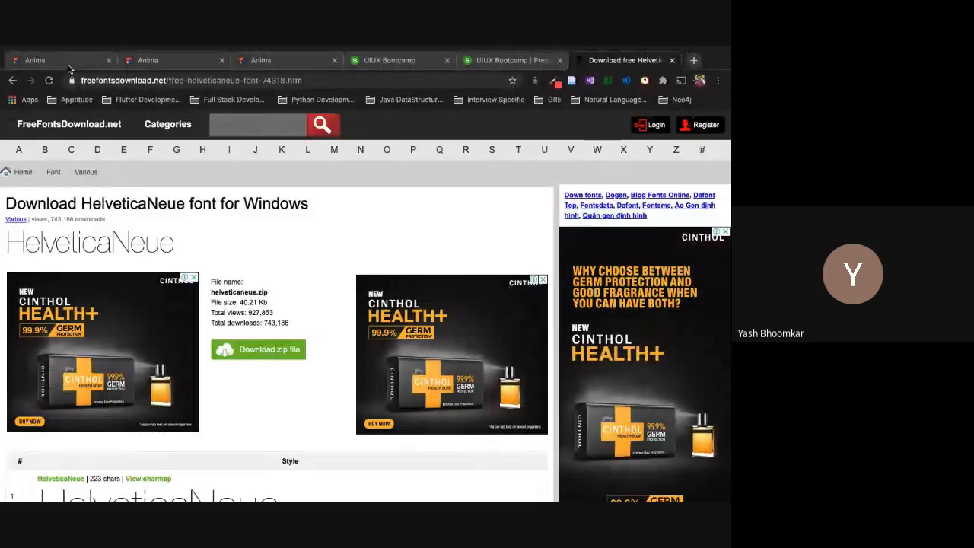
pyautogui.click(68, 63)
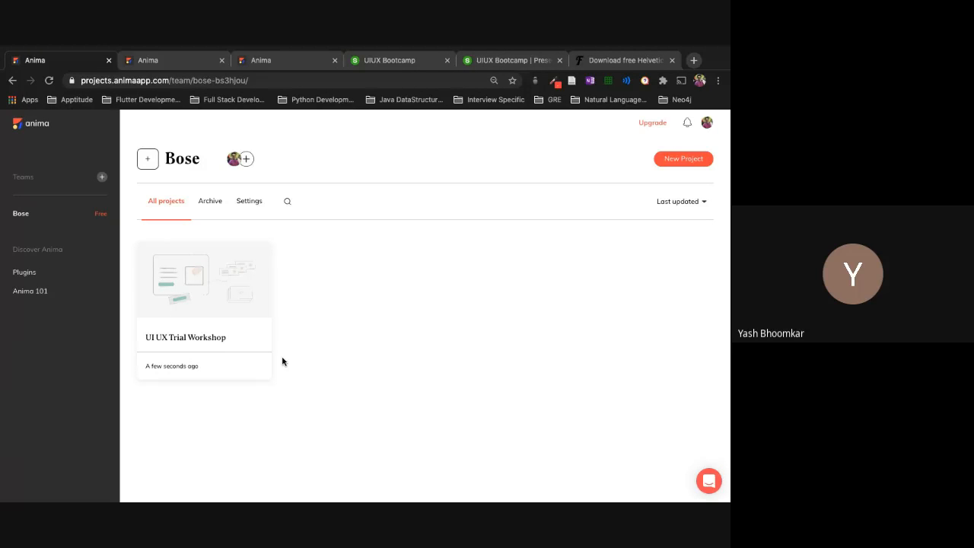
pyautogui.click(161, 64)
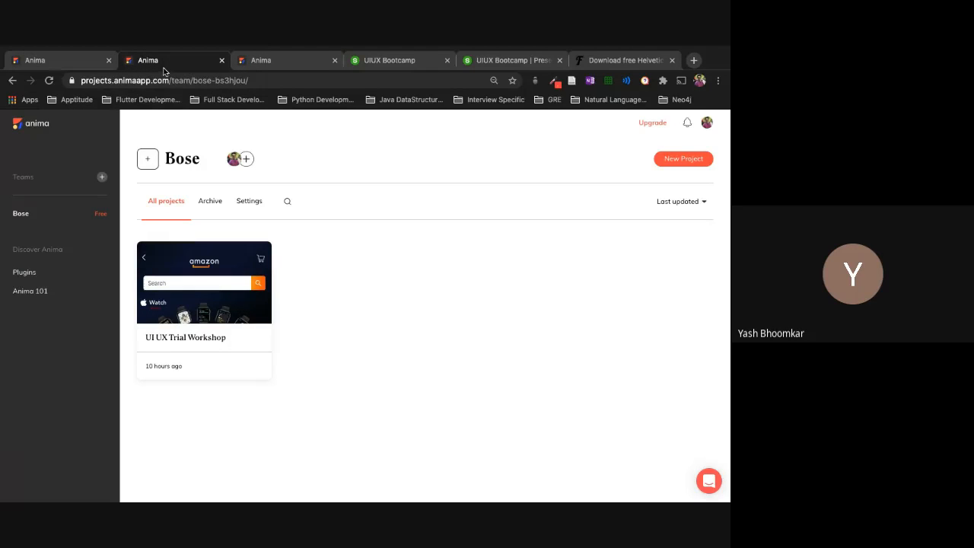
pyautogui.moveTo(217, 315)
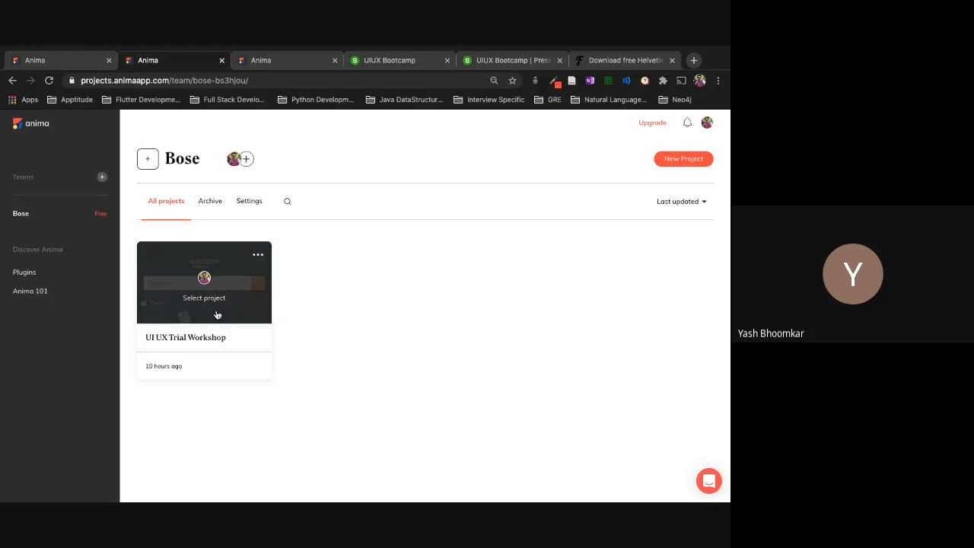
pyautogui.click(213, 296)
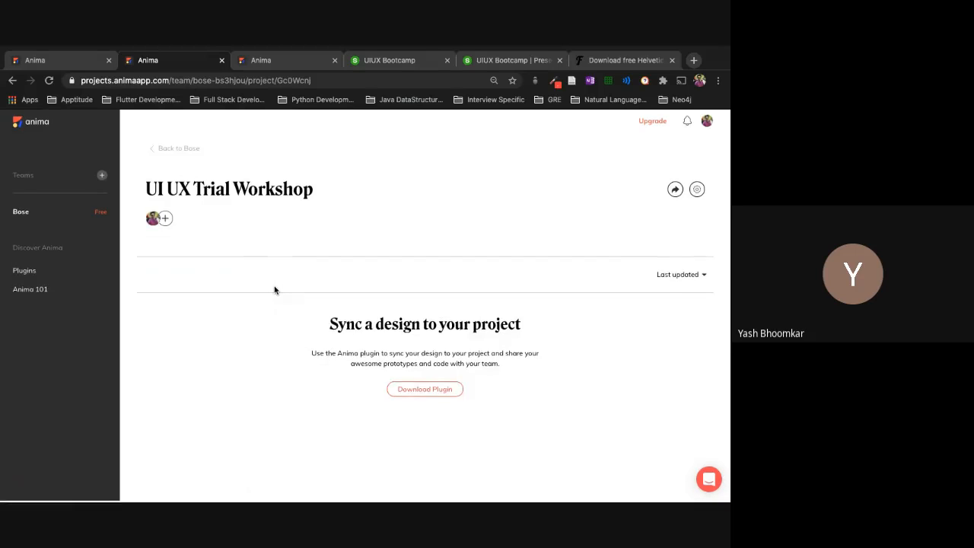
pyautogui.hotkey('ctrl', 'Left')
pyautogui.hotkey('ctrl', 'Left')
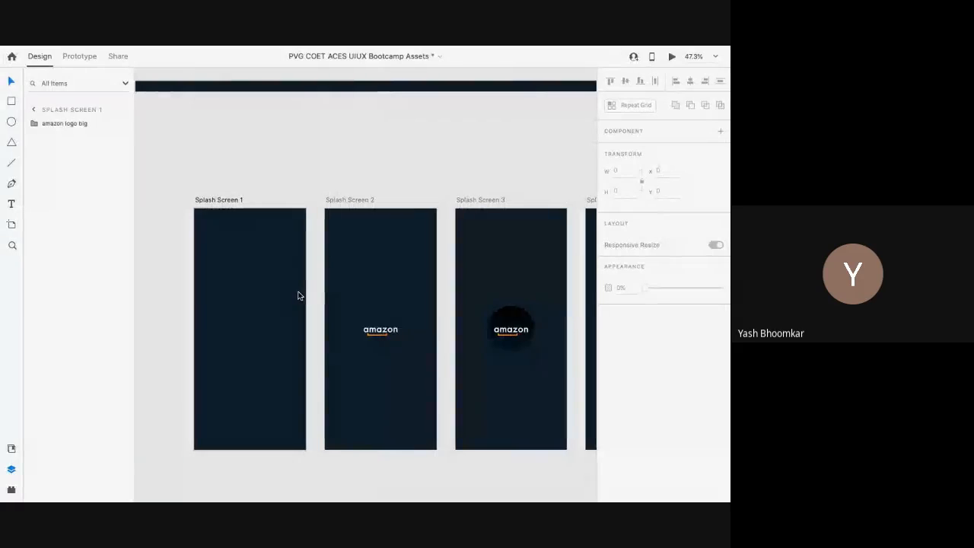
# Step: Open the Anima plugin and link the file to the UI UX Trial Workshop project
pyautogui.scroll(-5, 228, 363)
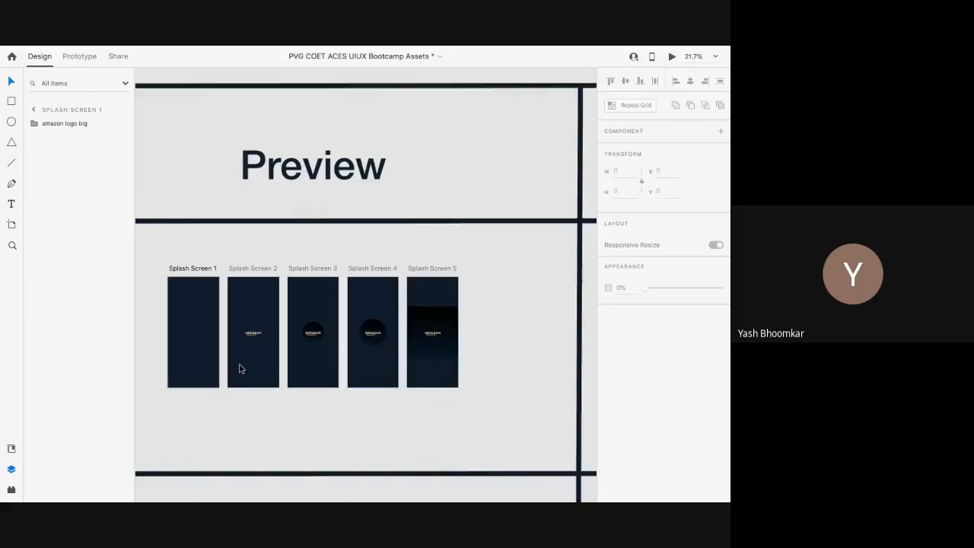
pyautogui.scroll(-3, 239, 364)
pyautogui.moveTo(76, 46)
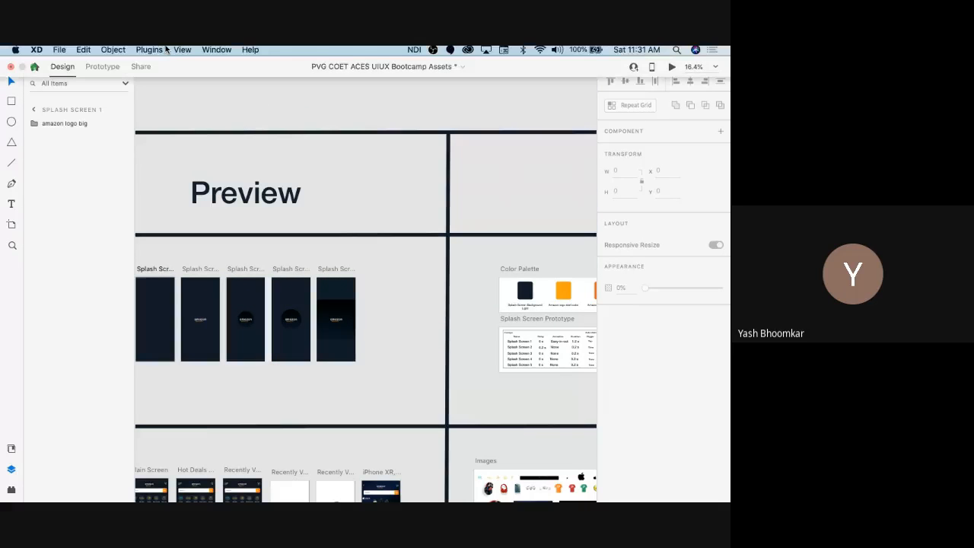
pyautogui.click(149, 52)
pyautogui.click(156, 66)
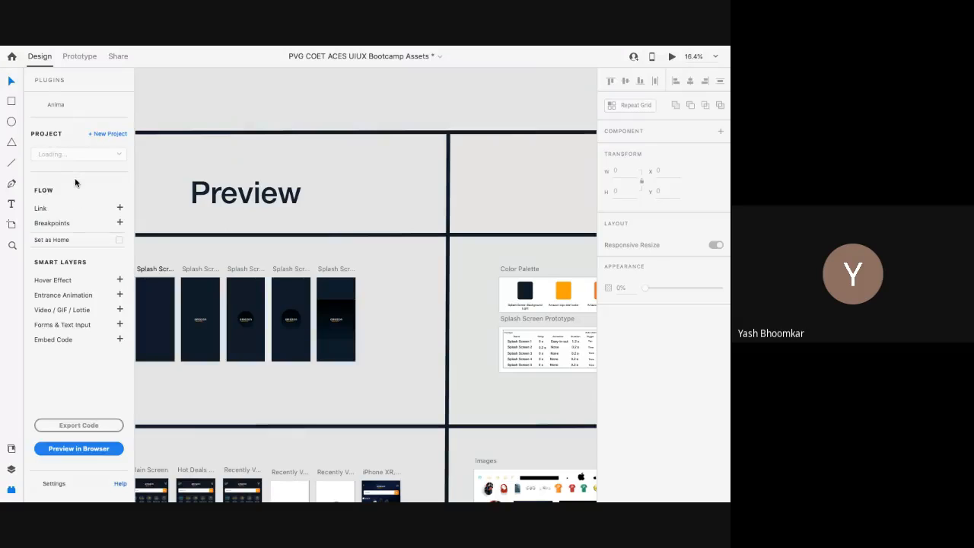
pyautogui.click(86, 155)
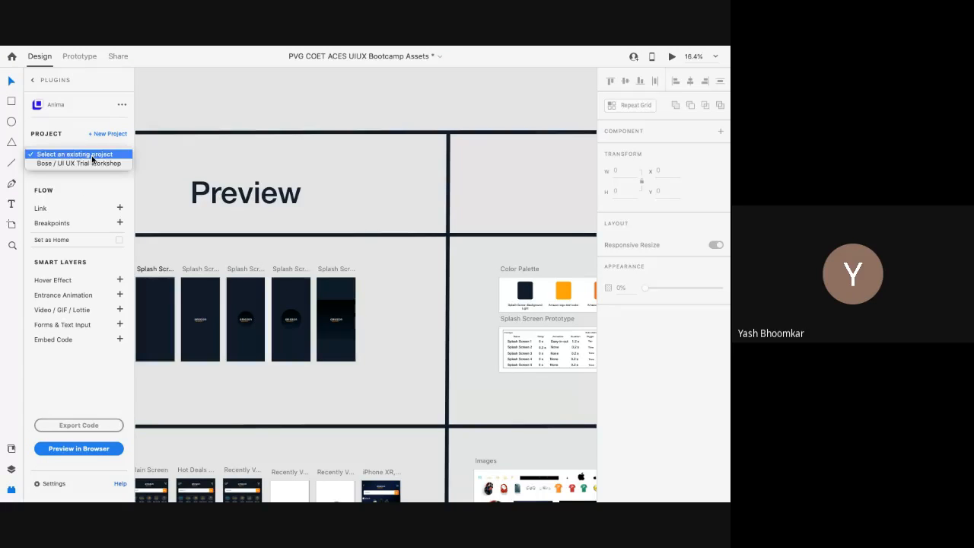
pyautogui.click(92, 164)
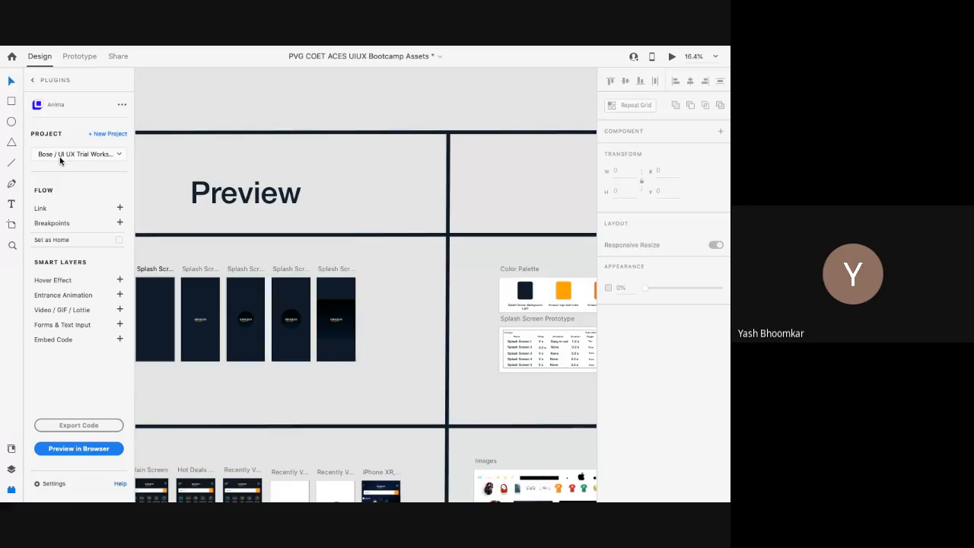
# Step: Select the tall iPhone XR artboard, dismiss Anima's add-video dialog, and switch to the desktop
pyautogui.hscroll(-1, 282, 292)
pyautogui.hscroll(-1, 280, 291)
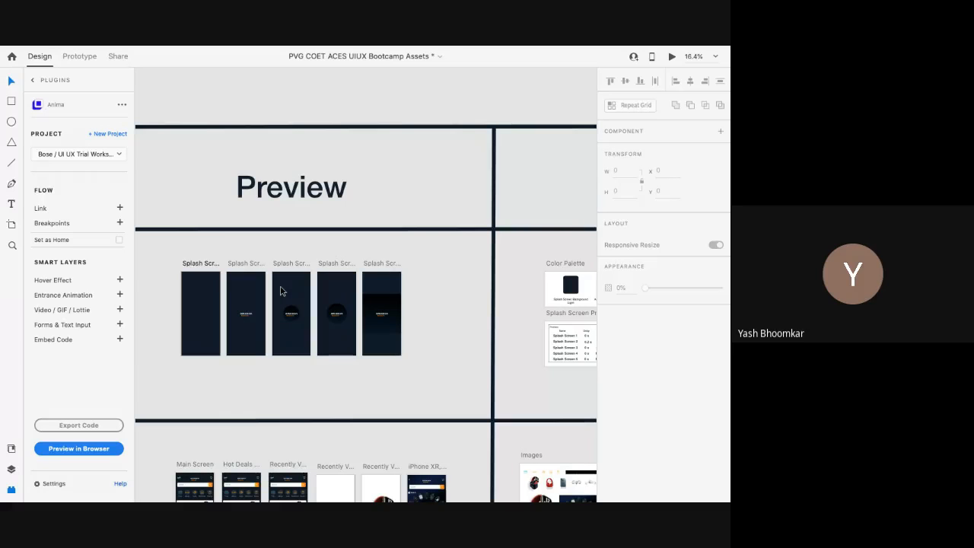
pyautogui.scroll(-5, 280, 292)
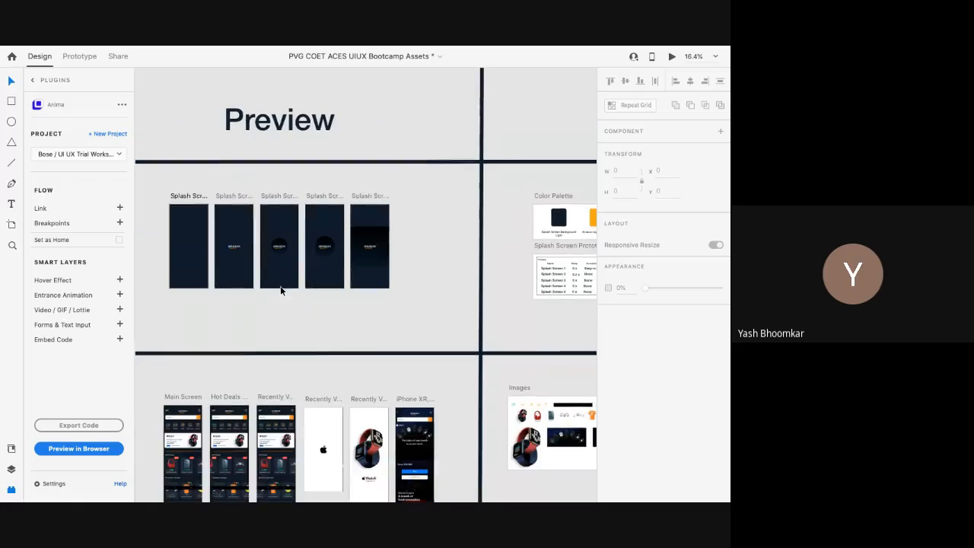
pyautogui.scroll(-2, 280, 290)
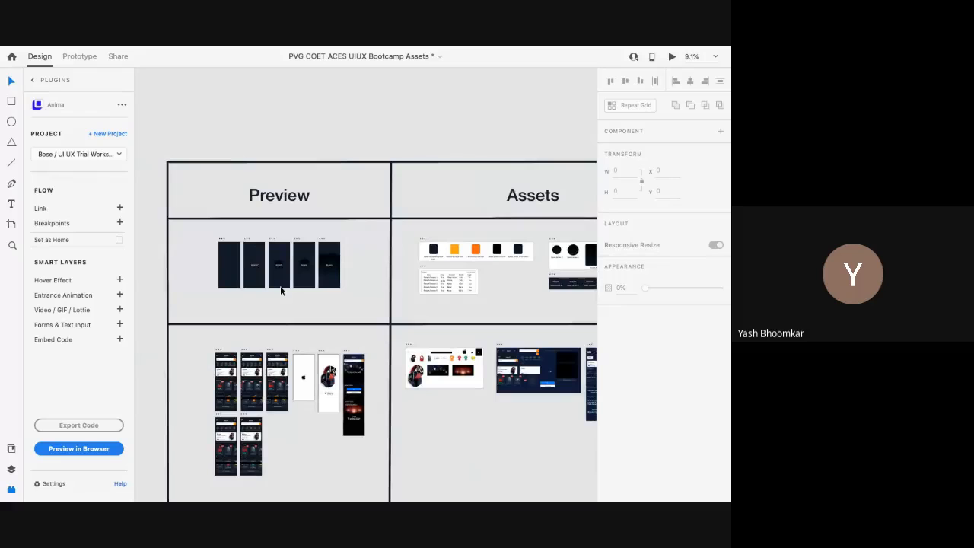
pyautogui.scroll(-3, 280, 290)
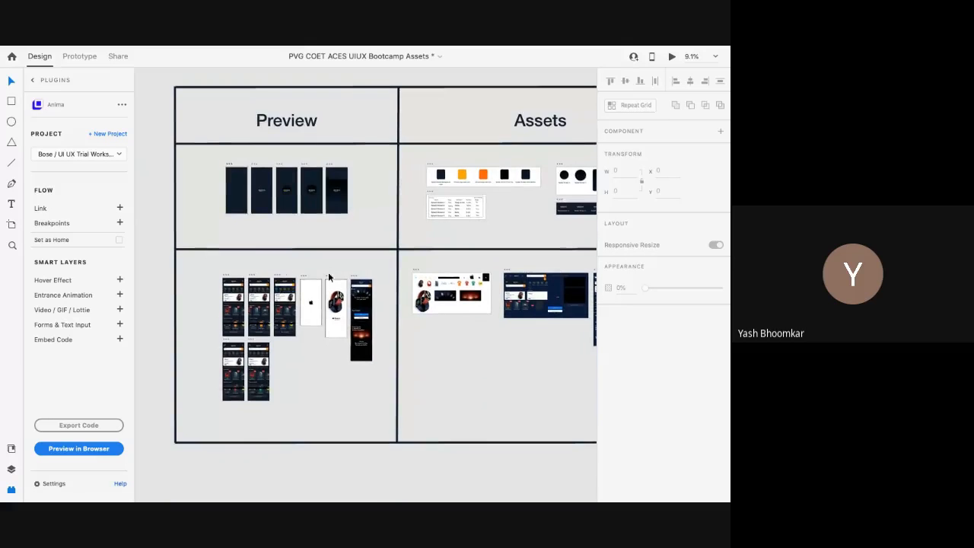
pyautogui.click(355, 281)
pyautogui.scroll(2, 350, 251)
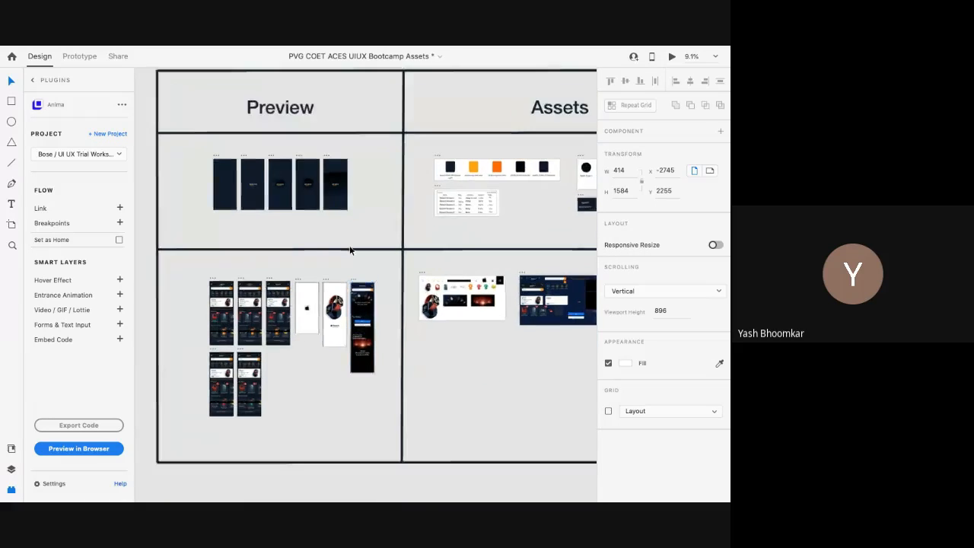
pyautogui.scroll(2, 350, 250)
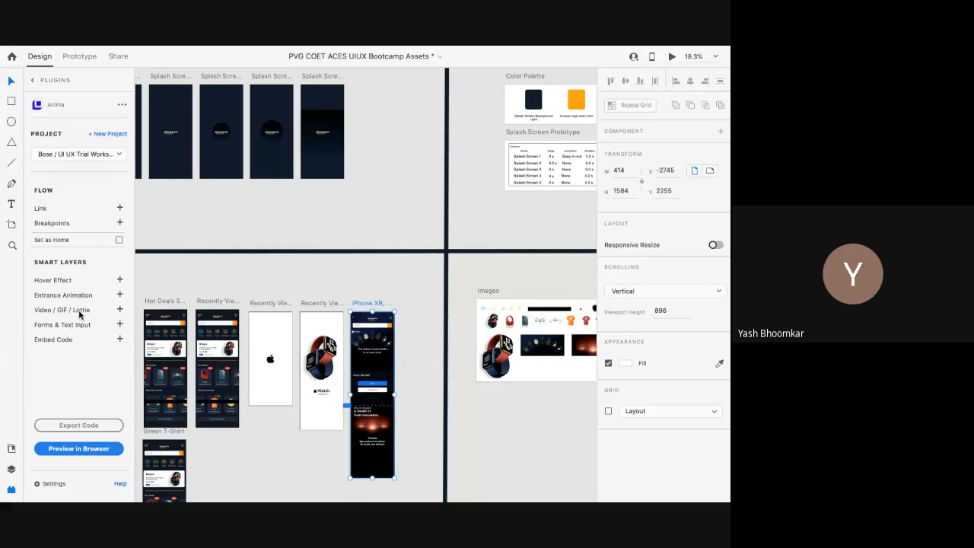
pyautogui.click(119, 309)
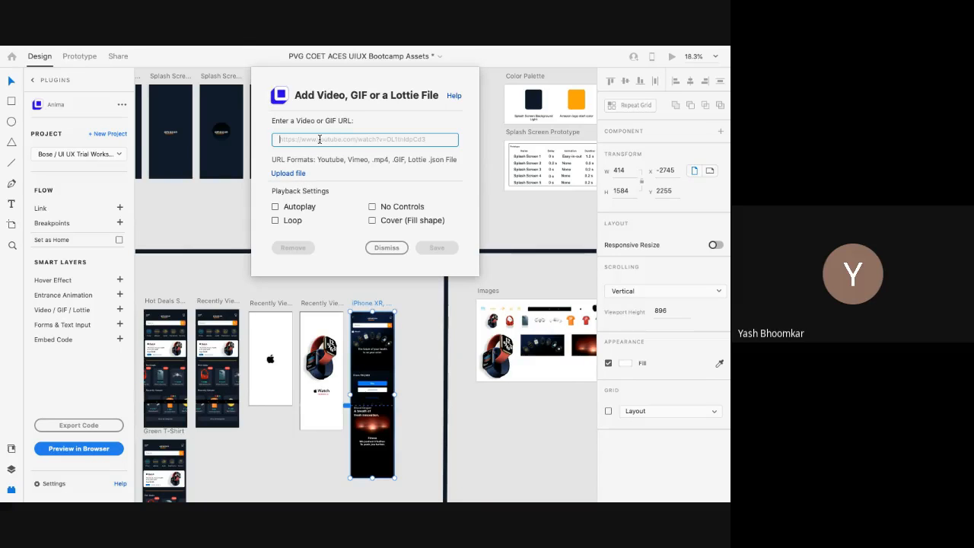
pyautogui.click(388, 248)
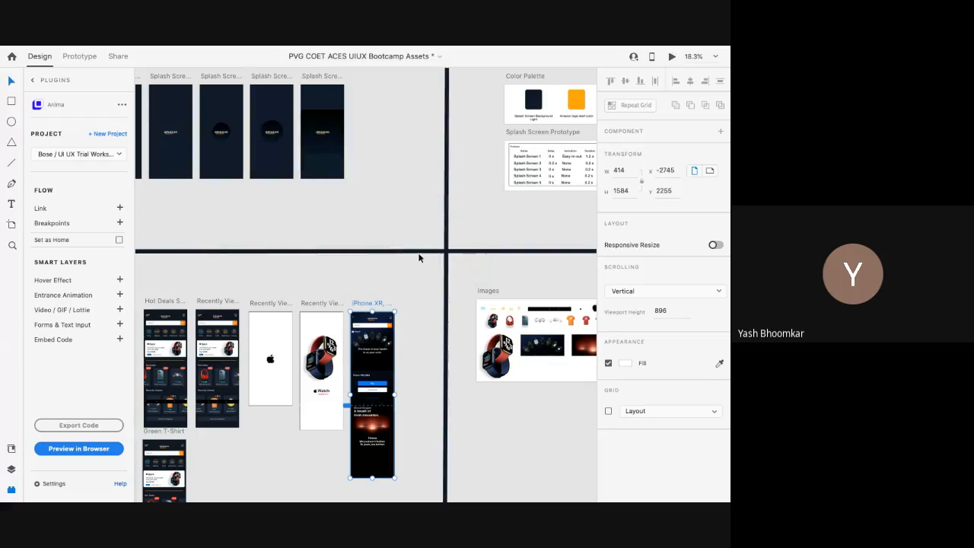
pyautogui.hotkey('ctrl', 'Left')
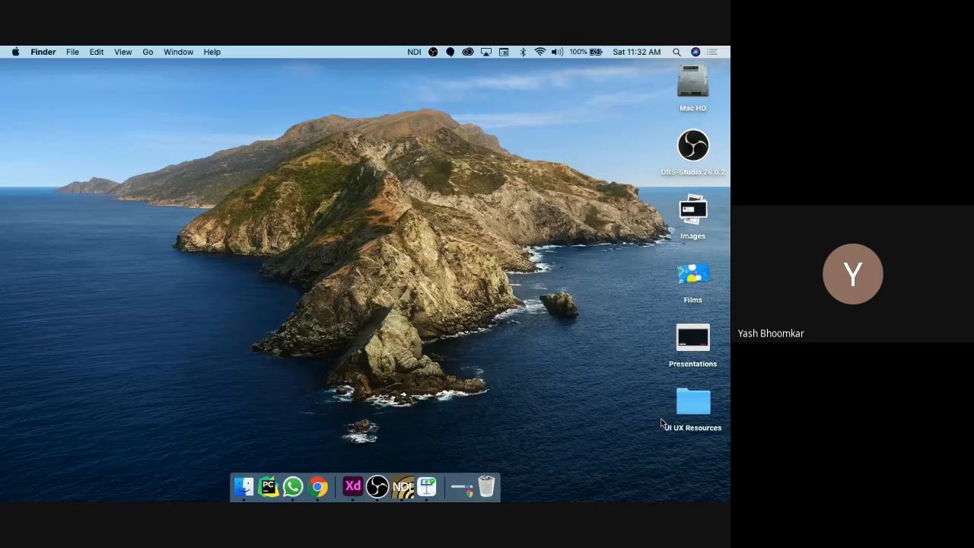
# Step: Open Amazon Redesign Concept 2020.mp4 from the UI UX Resources folder in QuickTime
pyautogui.doubleClick(703, 413)
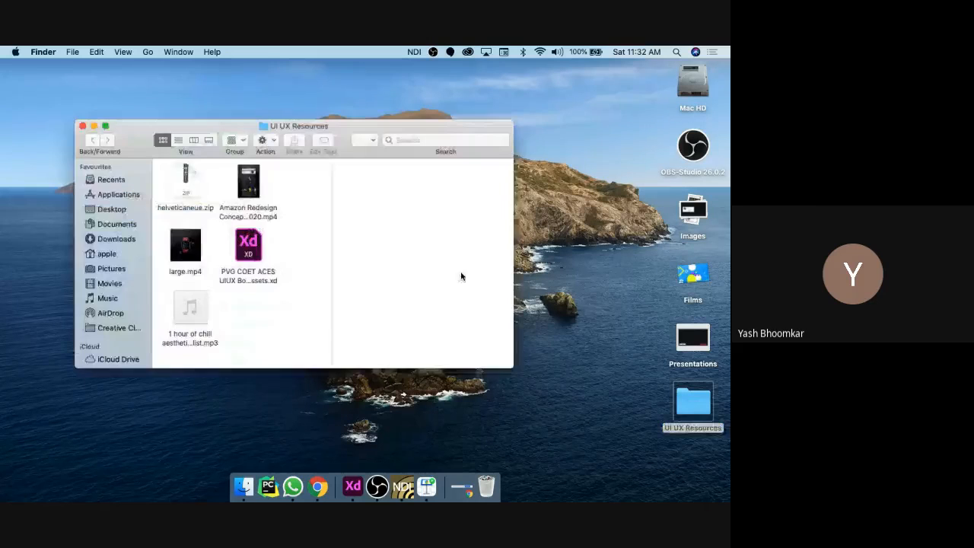
pyautogui.click(260, 192)
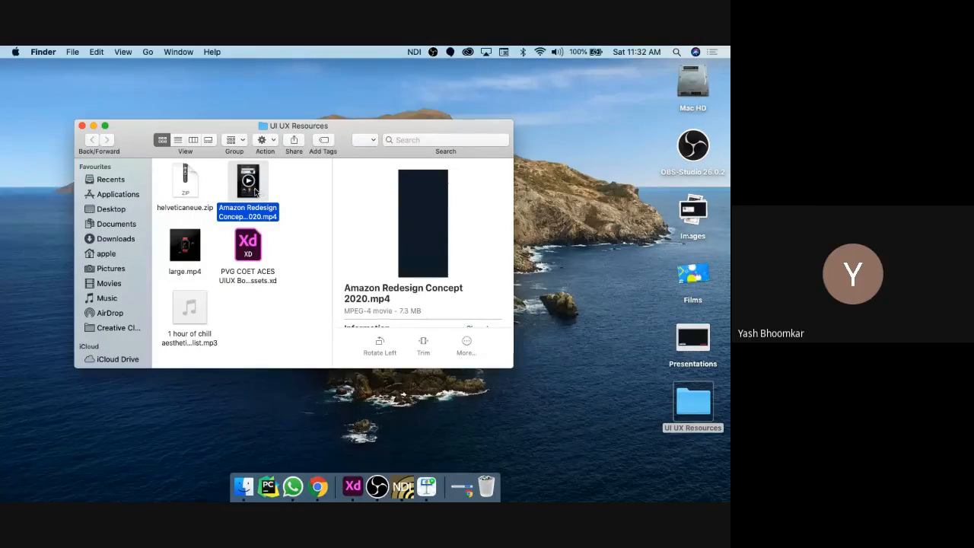
pyautogui.press('super+o')
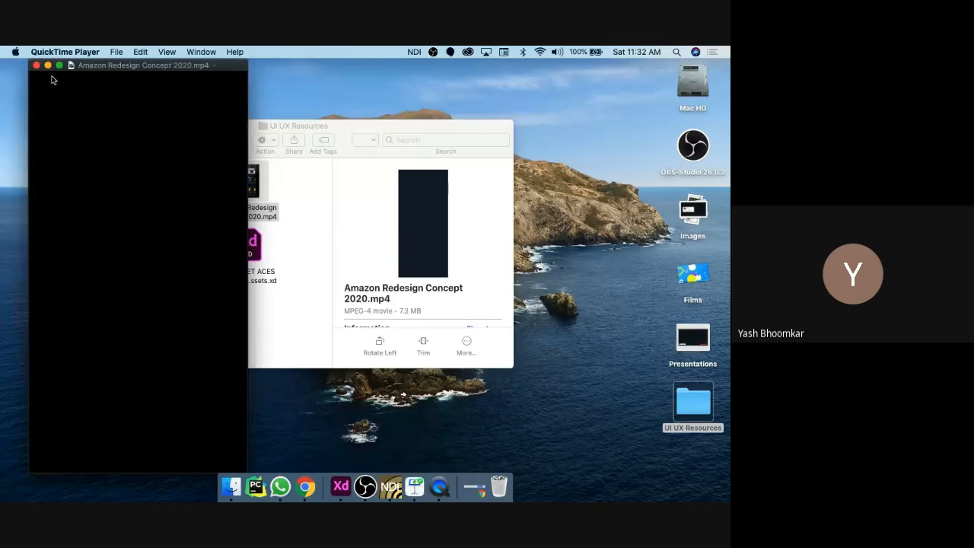
# Step: Play the Amazon redesign video full screen, skip ahead through it, then close it
pyautogui.click(59, 65)
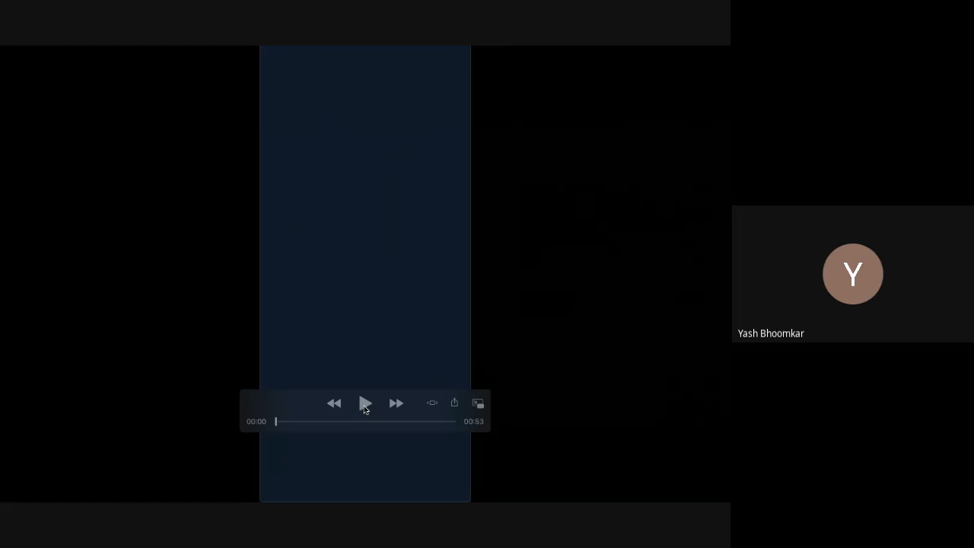
pyautogui.click(365, 407)
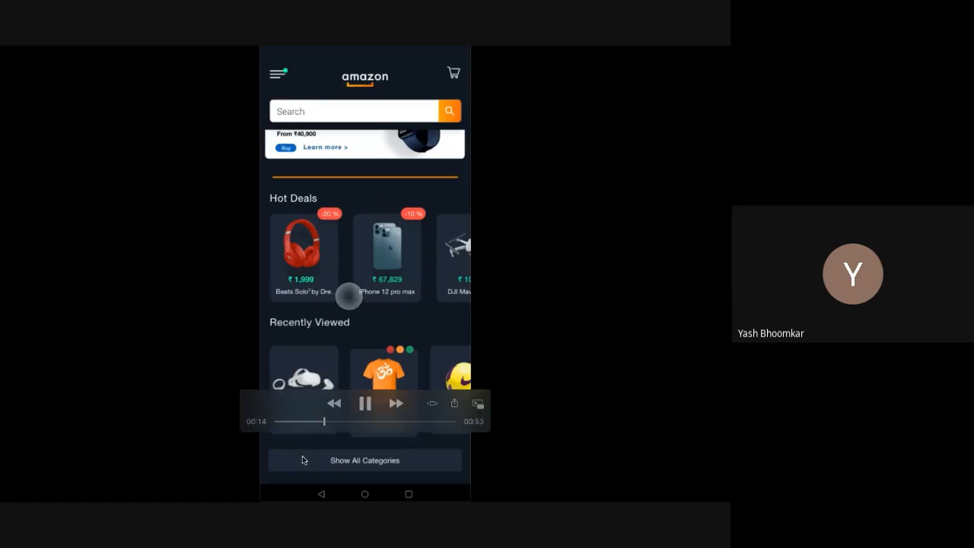
pyautogui.click(352, 420)
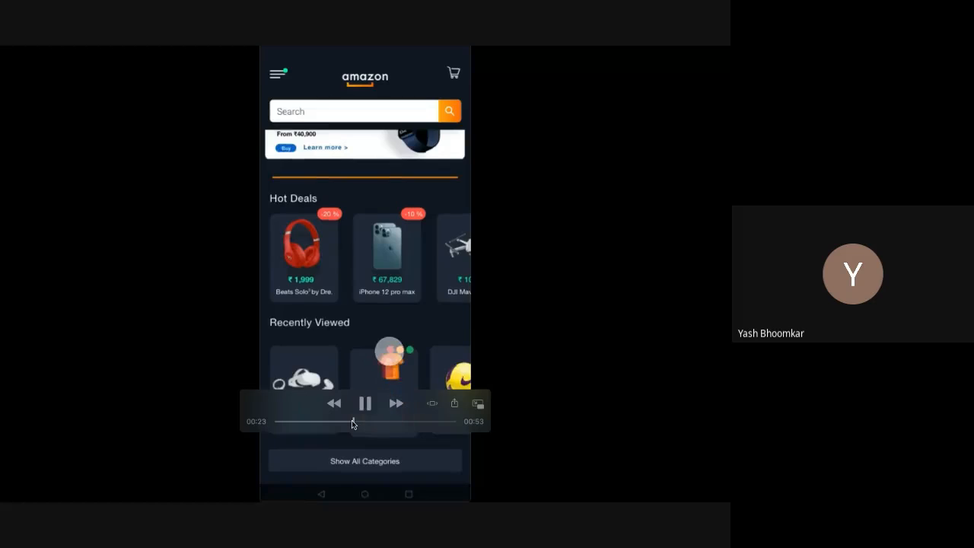
pyautogui.click(386, 420)
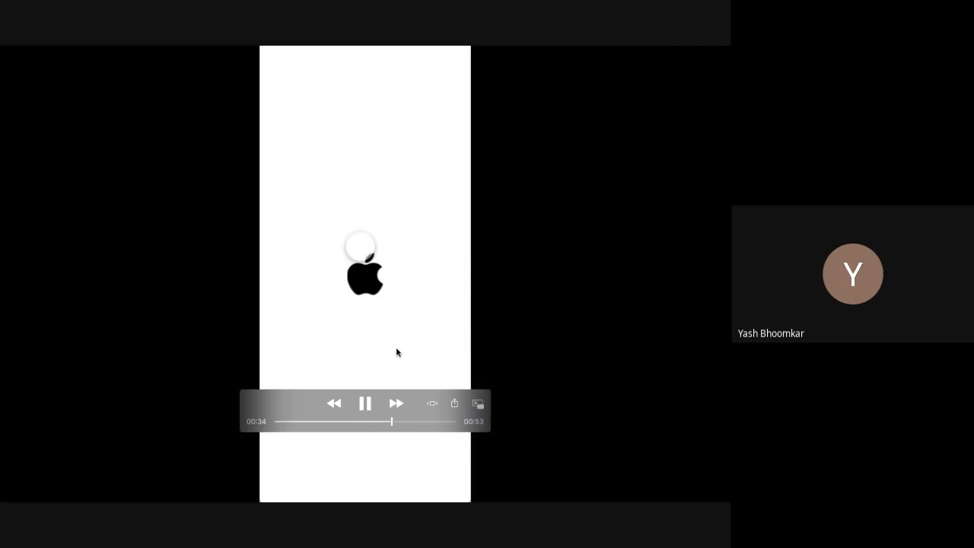
pyautogui.moveTo(99, 50)
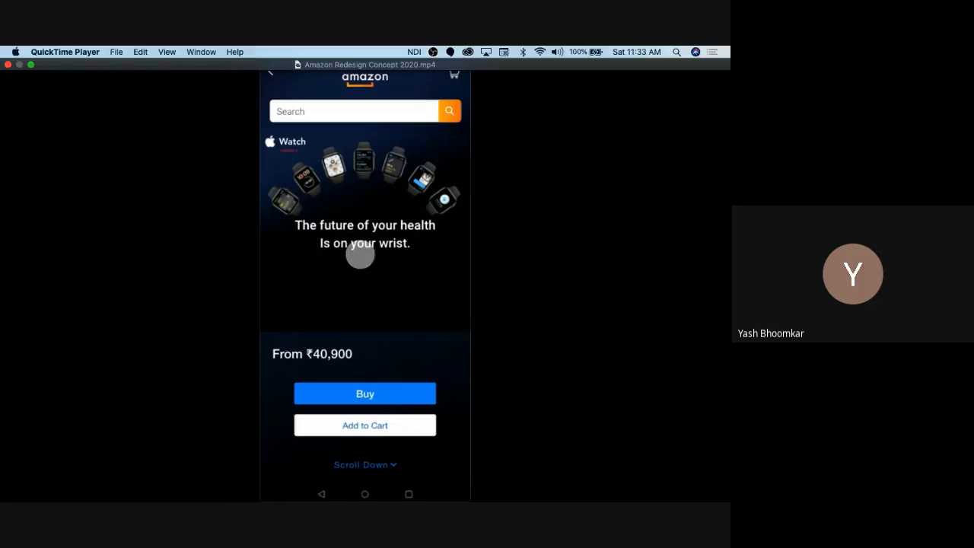
pyautogui.click(8, 65)
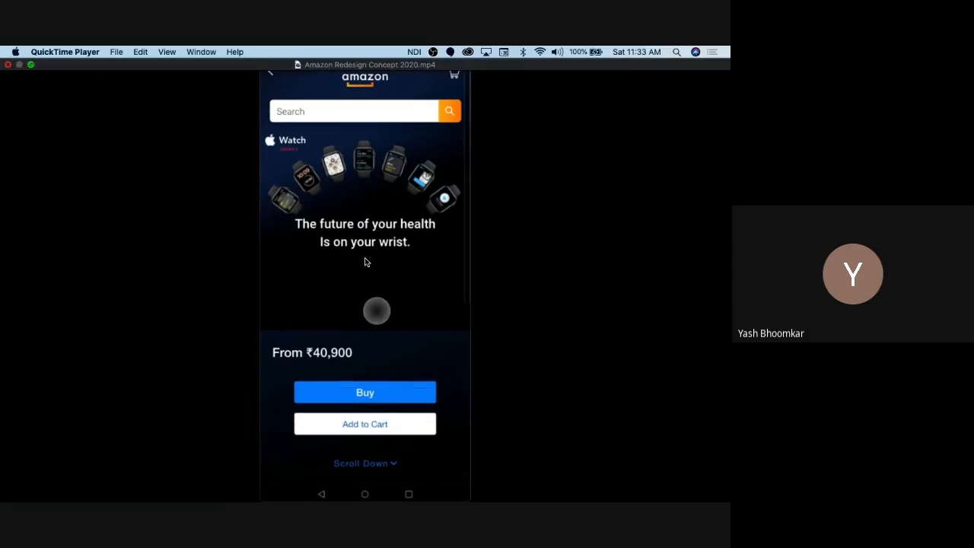
# Step: Open the large.mp4 Apple Watch clip, close it, and return to Adobe XD
pyautogui.click(195, 271)
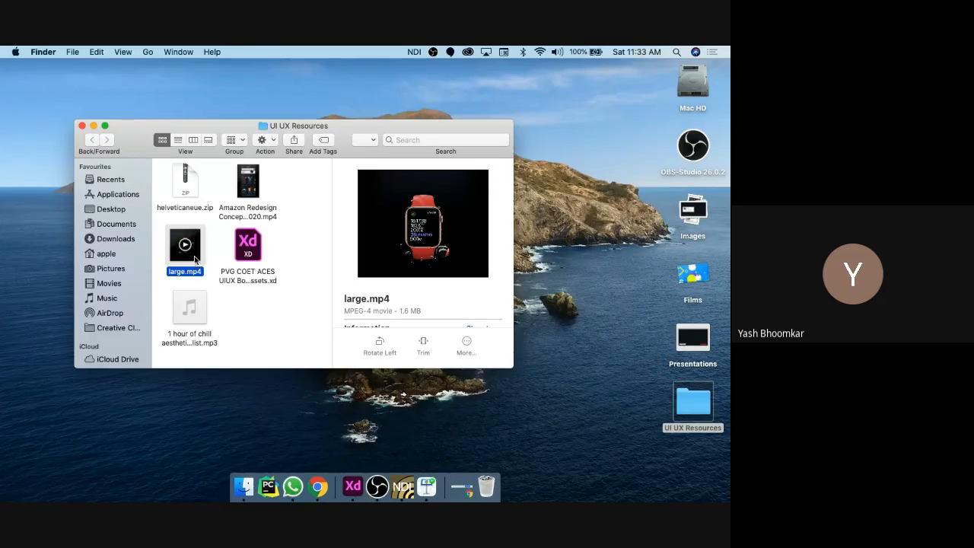
pyautogui.doubleClick(196, 261)
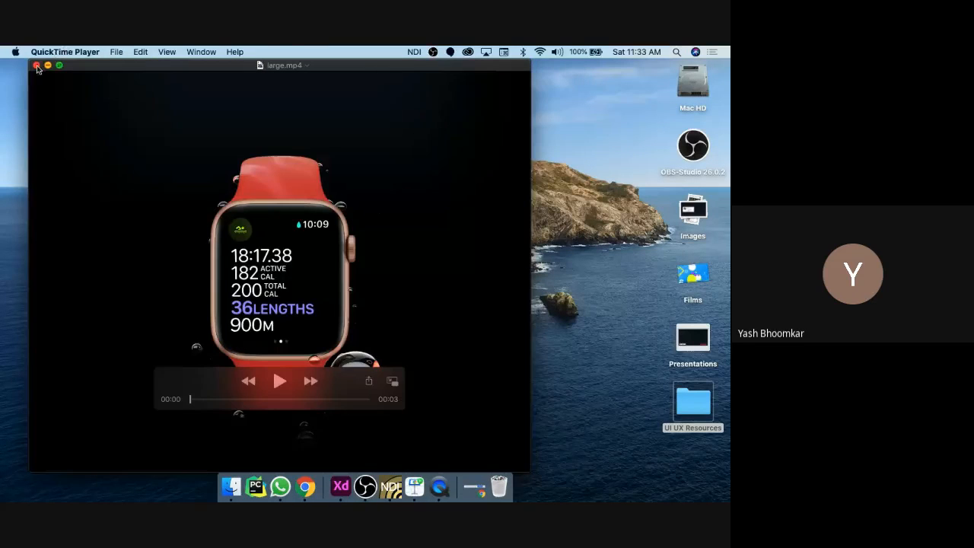
pyautogui.click(35, 65)
pyautogui.press('super+Tab')
# Step: Select the inner group of the iPhone XR artboard and start Anima's Preview in Browser
pyautogui.scroll(5, 472, 296)
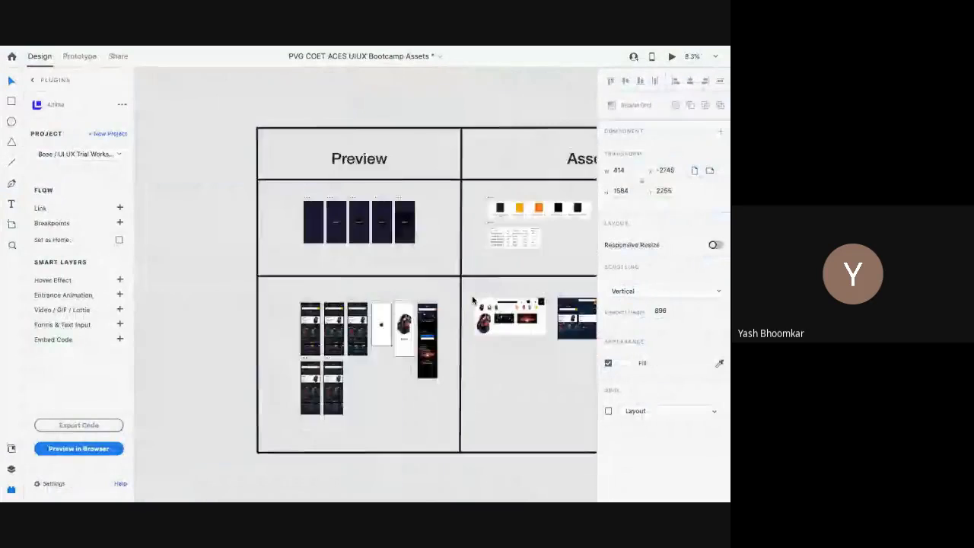
pyautogui.hscroll(2, 472, 299)
pyautogui.scroll(2, 474, 297)
pyautogui.hscroll(-3, 441, 301)
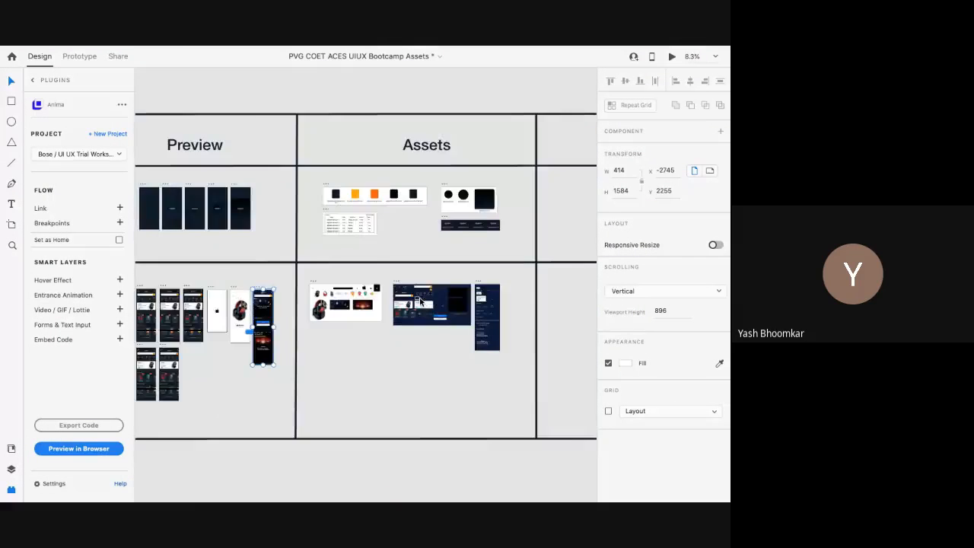
pyautogui.hscroll(-3, 343, 335)
pyautogui.scroll(4, 337, 331)
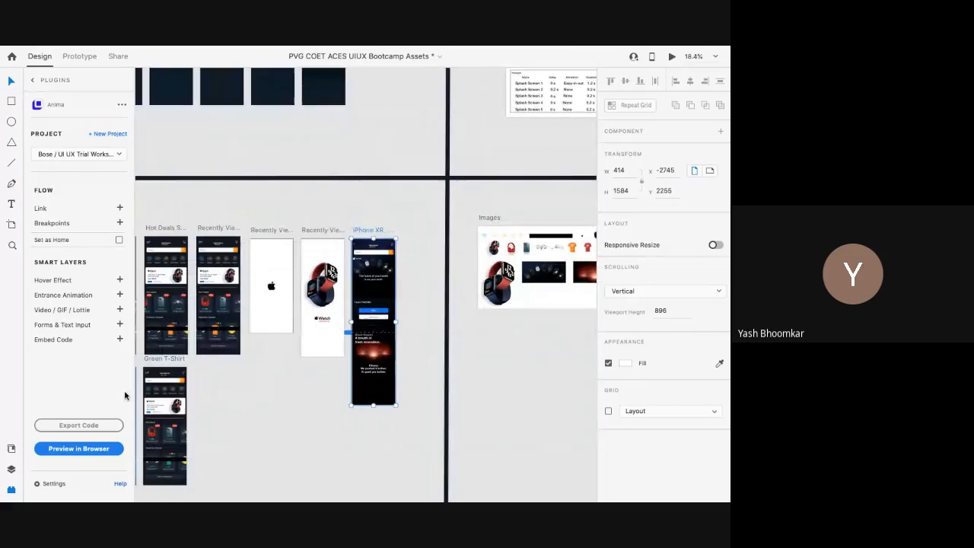
pyautogui.press('Return')
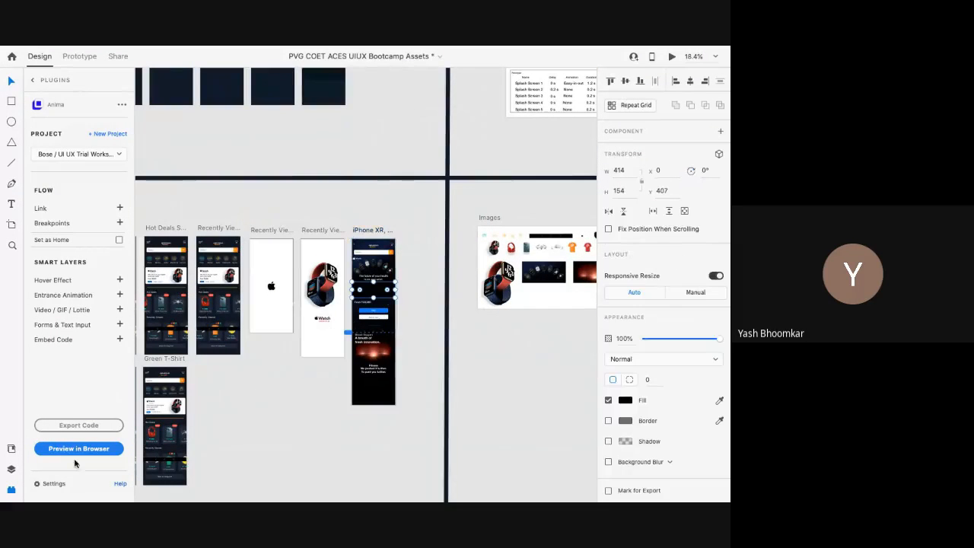
pyautogui.click(75, 453)
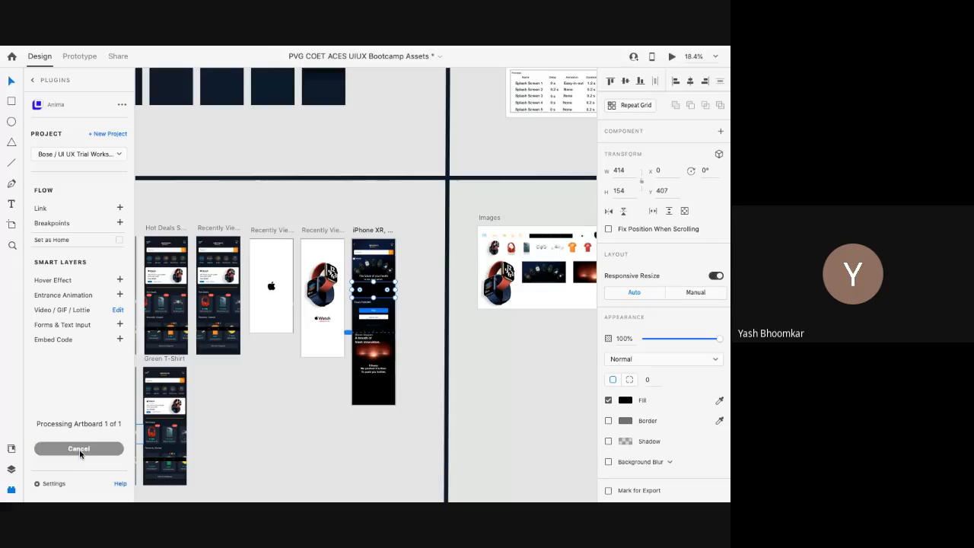
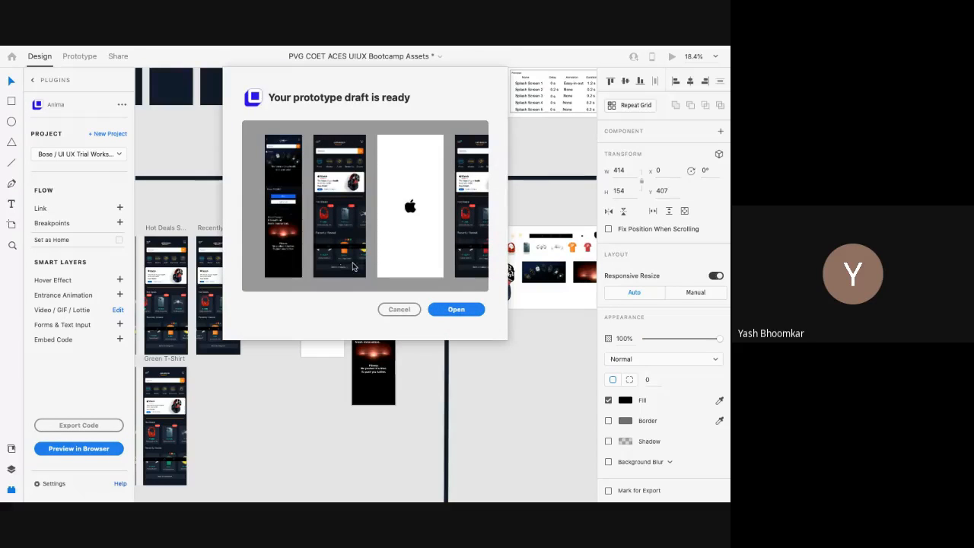
# Step: Open the Anima prototype draft and switch to the UI UX Trial Workshop project in Chrome
pyautogui.click(459, 313)
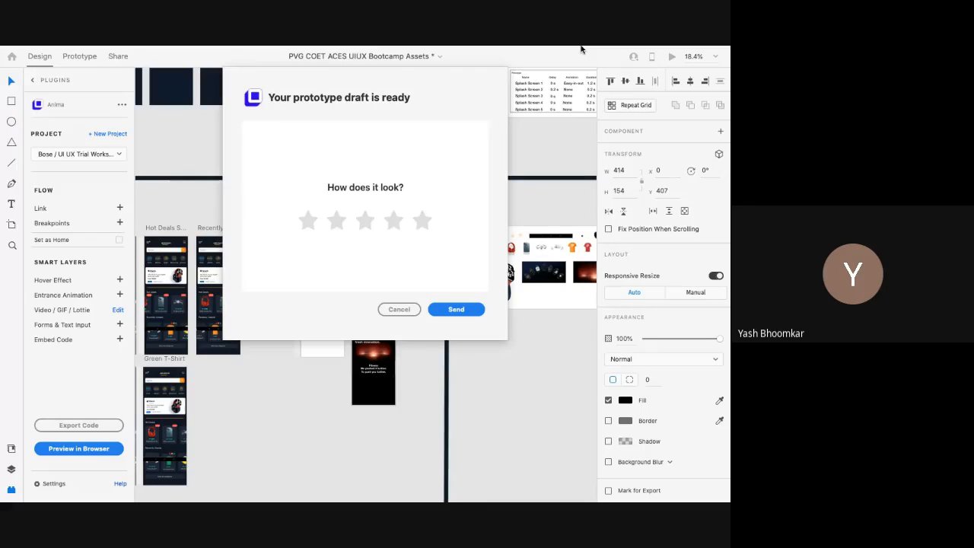
pyautogui.click(456, 309)
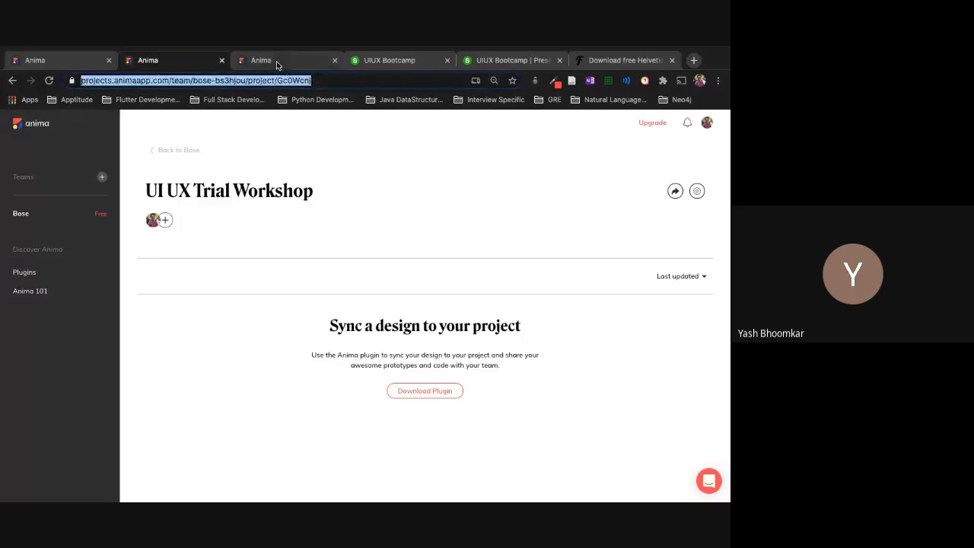
# Step: From Project settings, paste the prototype link into the address bar to load the iphone-xr-xs-max-11-2 draft preview
pyautogui.click(276, 61)
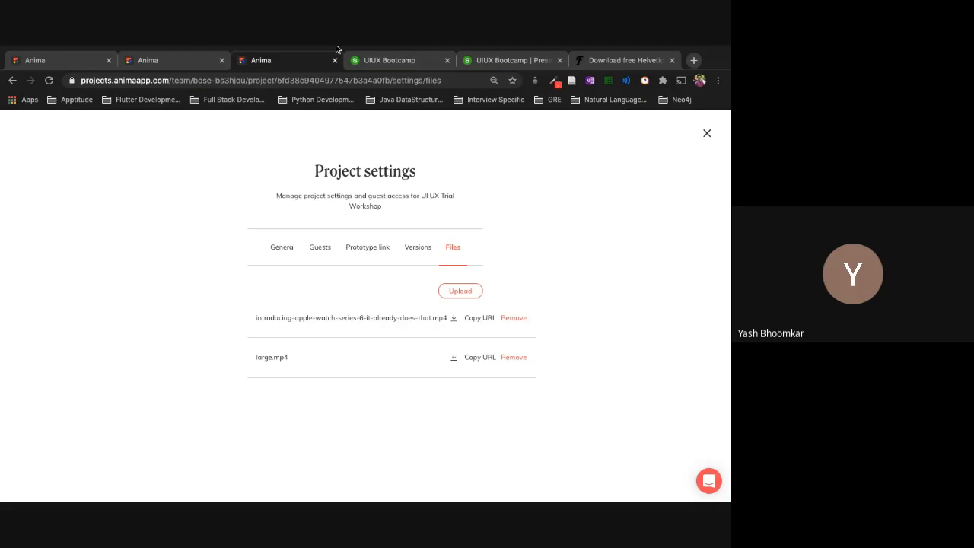
pyautogui.click(310, 84)
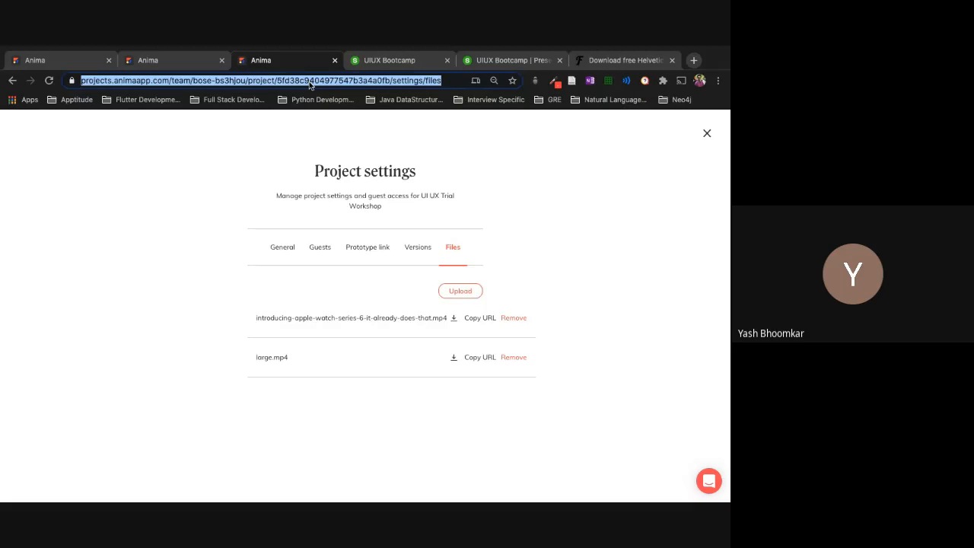
pyautogui.press('Return')
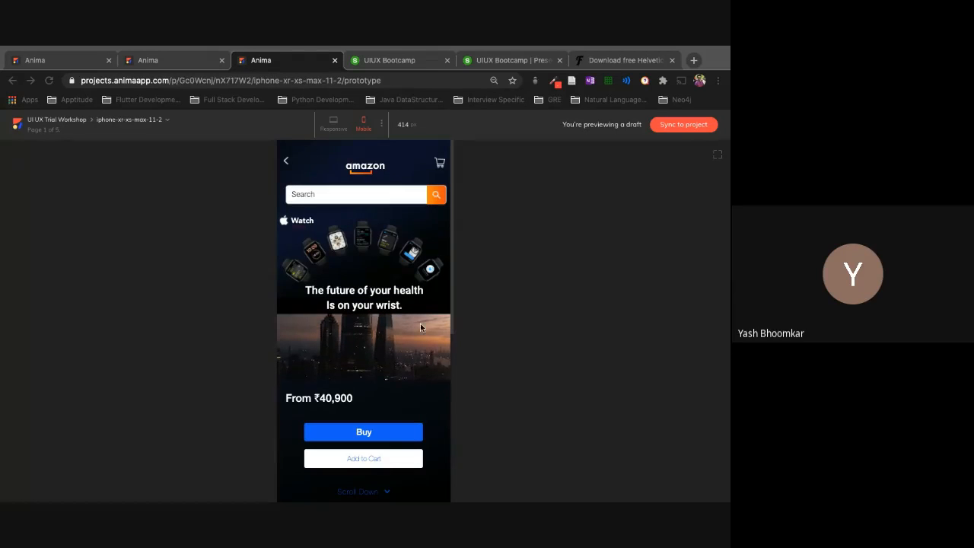
# Step: Enlarge Chrome's page zoom two steps on the Amazon Watch prototype
pyautogui.scroll(-1, 320, 354)
pyautogui.scroll(-2, 320, 354)
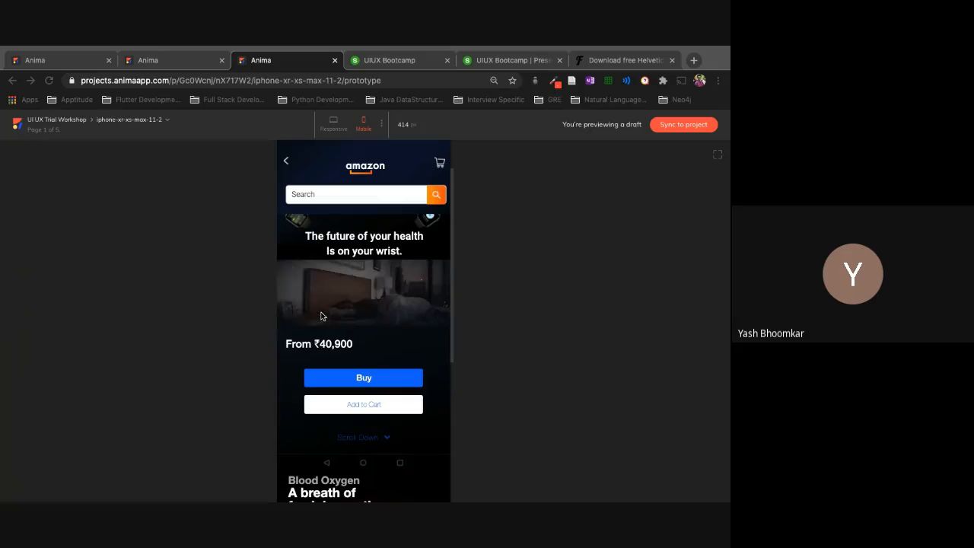
pyautogui.click(718, 82)
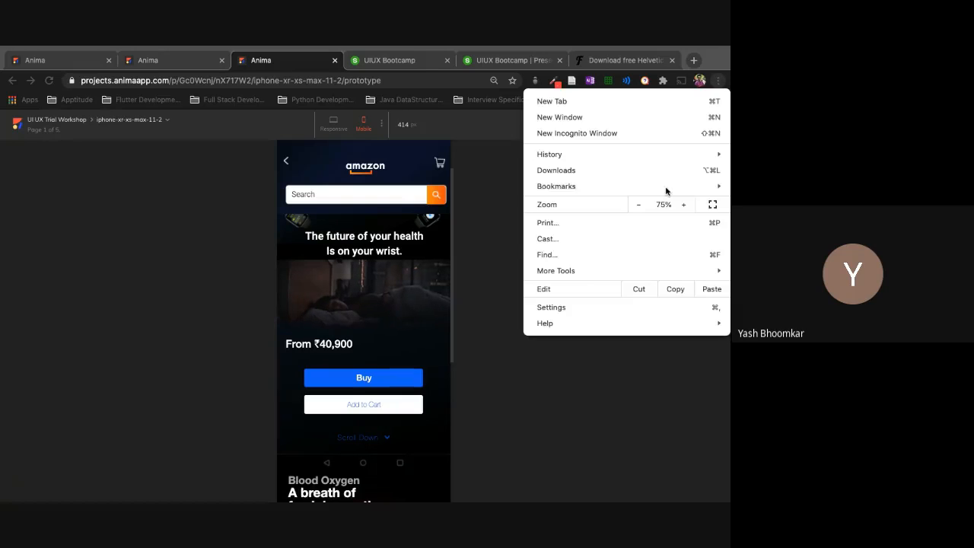
pyautogui.click(683, 204)
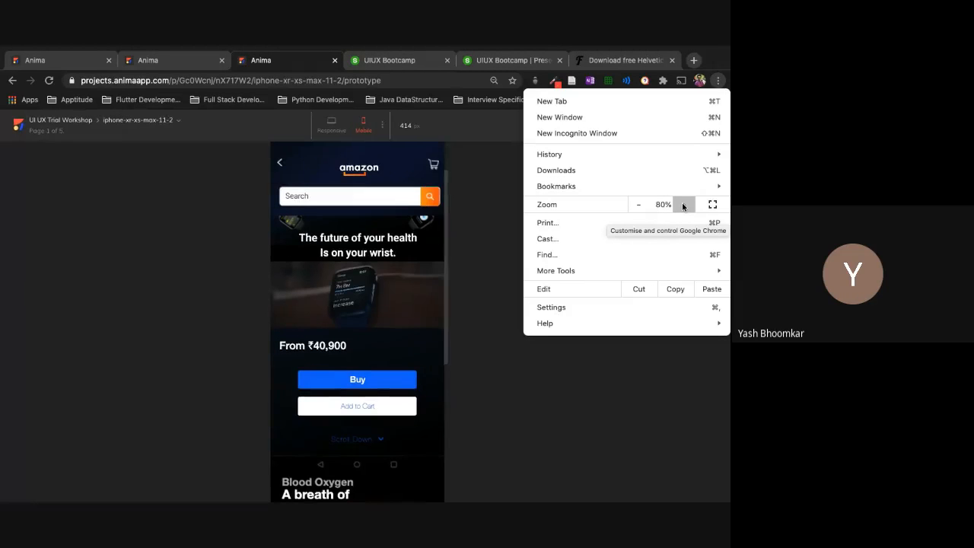
pyautogui.click(683, 205)
pyautogui.click(479, 247)
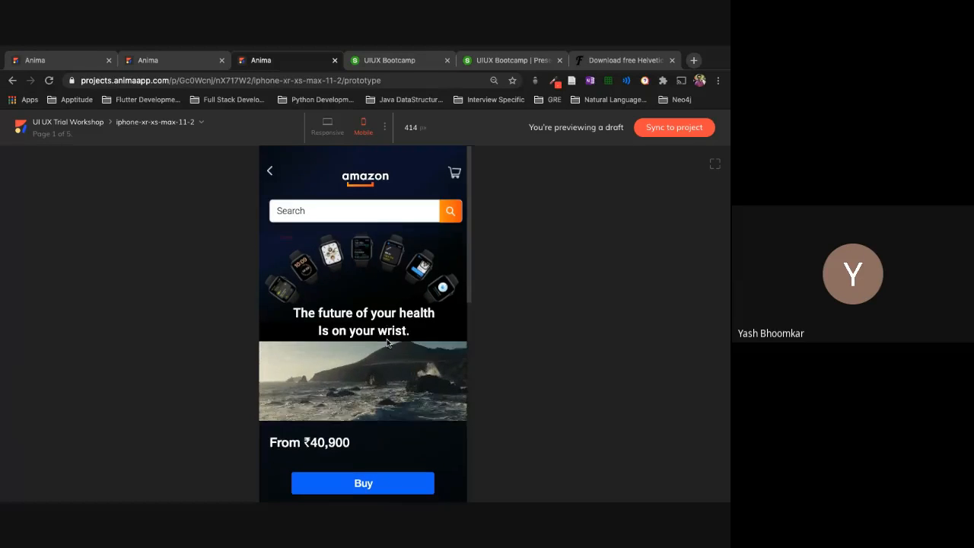
# Step: Scroll through the Amazon Watch prototype, then switch desktops back to the presentation slide
pyautogui.scroll(-1, 386, 342)
pyautogui.scroll(-5, 386, 342)
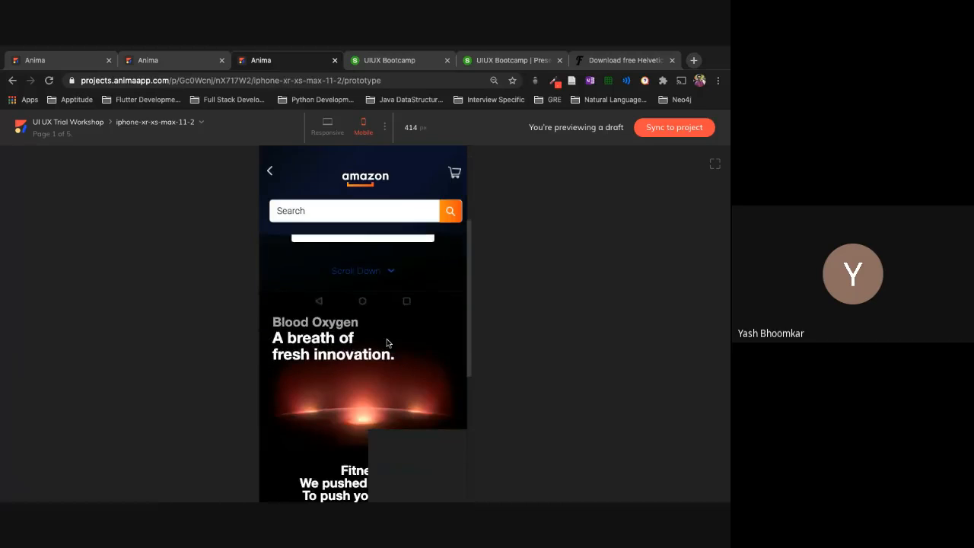
pyautogui.scroll(-3, 386, 342)
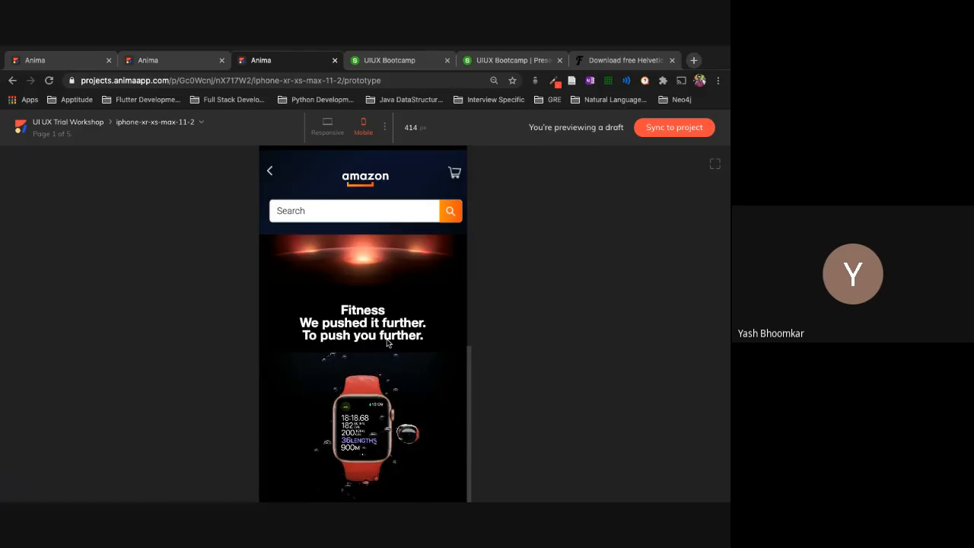
pyautogui.scroll(6, 387, 342)
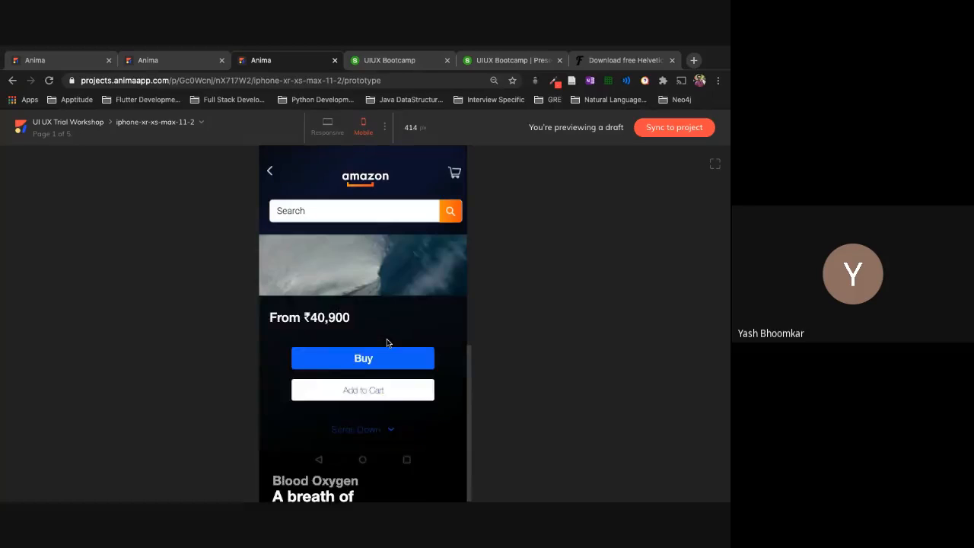
pyautogui.hotkey('ctrl', 'Left')
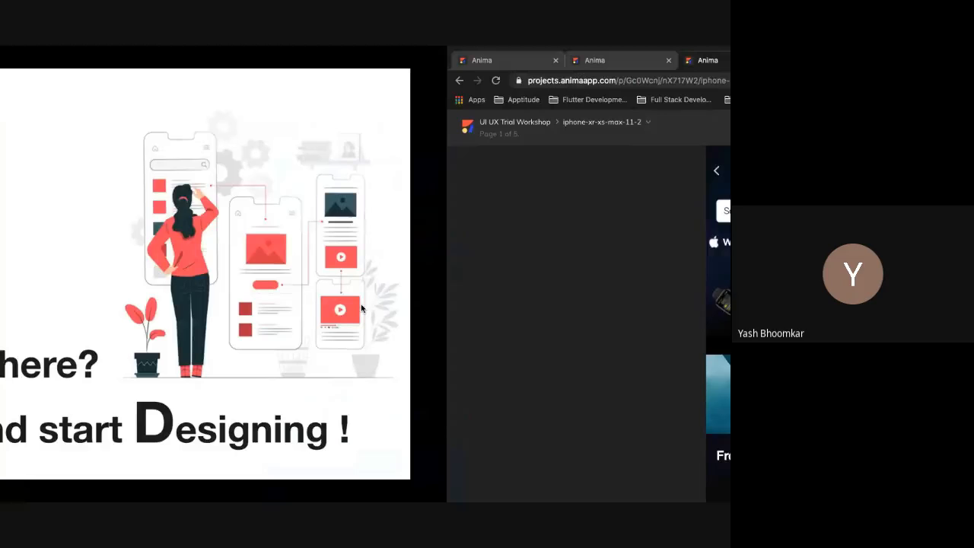
# Step: Back in XD, cancel the Anima rating dialog and zoom to the Amazon Splash Screen 1–4 artboards
pyautogui.hotkey('ctrl', 'Right')
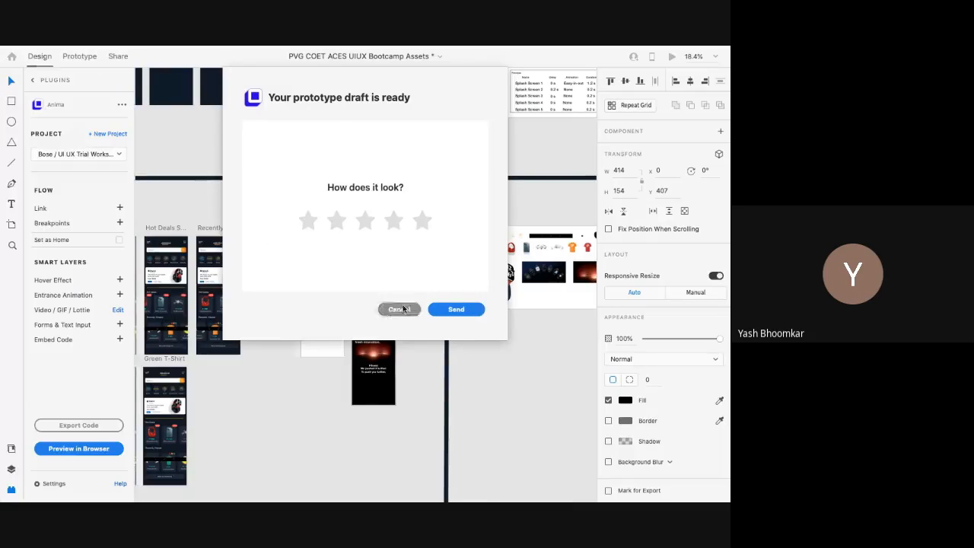
pyautogui.click(400, 309)
pyautogui.scroll(-5, 192, 144)
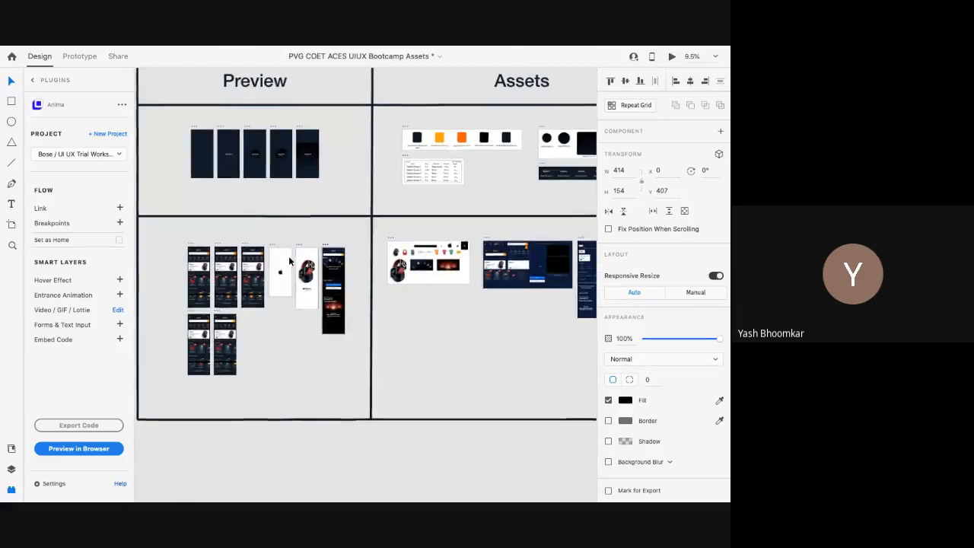
pyautogui.scroll(5, 194, 145)
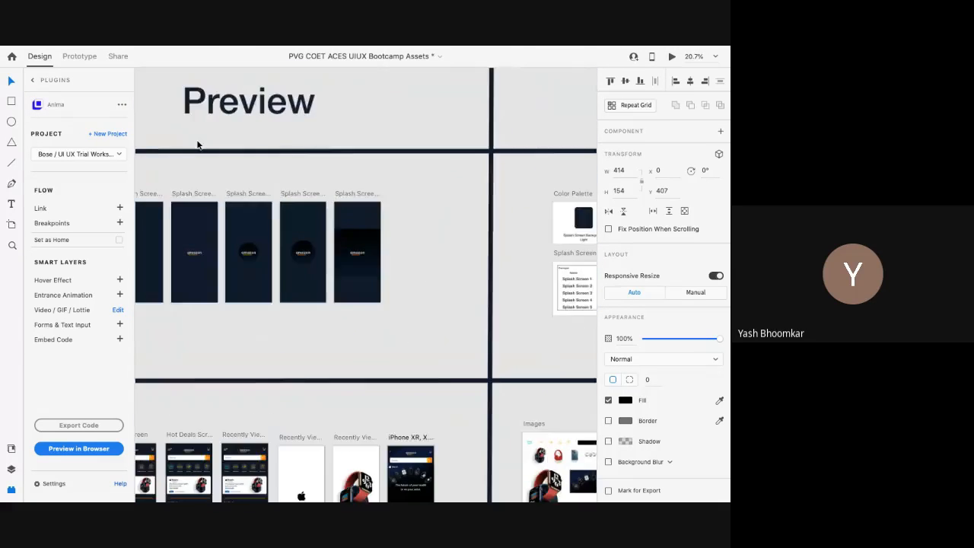
pyautogui.scroll(-2, 197, 145)
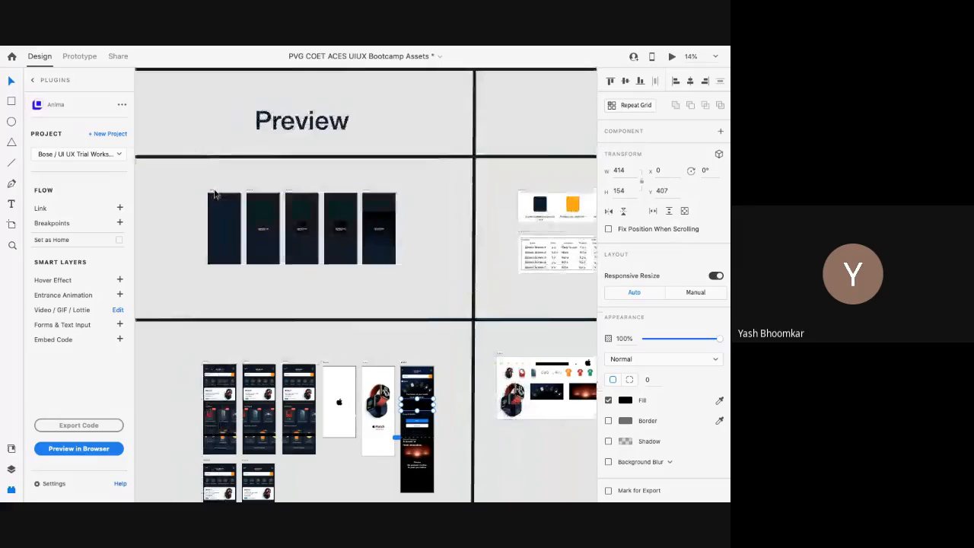
pyautogui.scroll(5, 213, 192)
pyautogui.scroll(4, 213, 194)
pyautogui.click(226, 250)
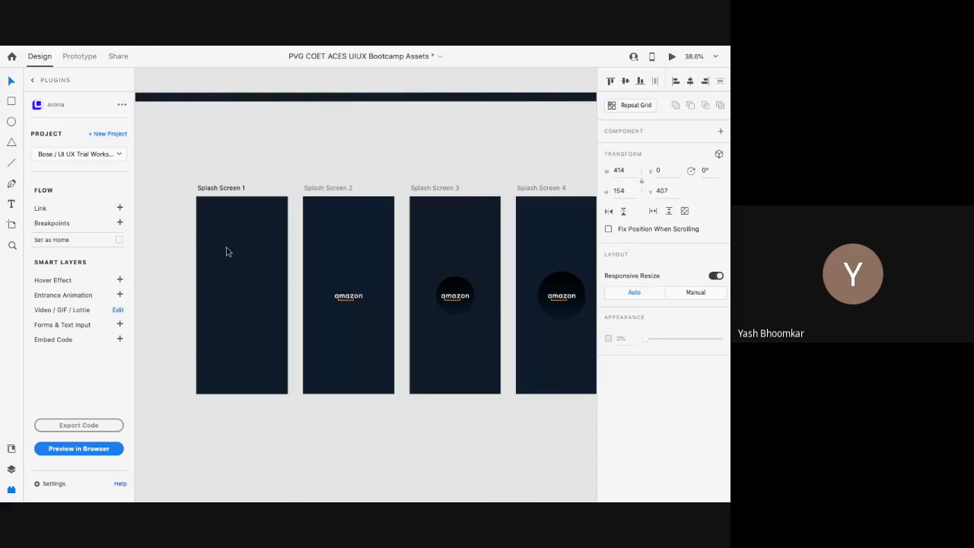
pyautogui.click(213, 190)
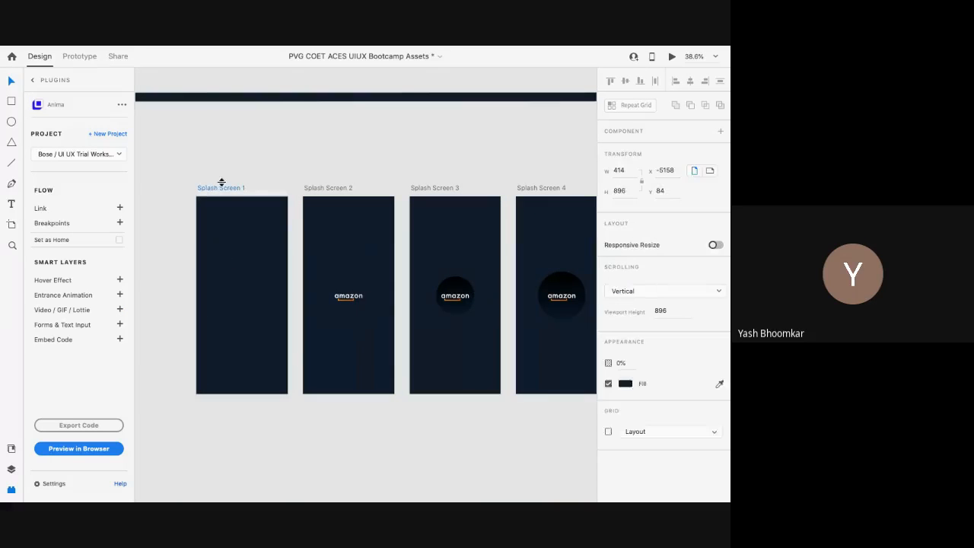
pyautogui.click(224, 193)
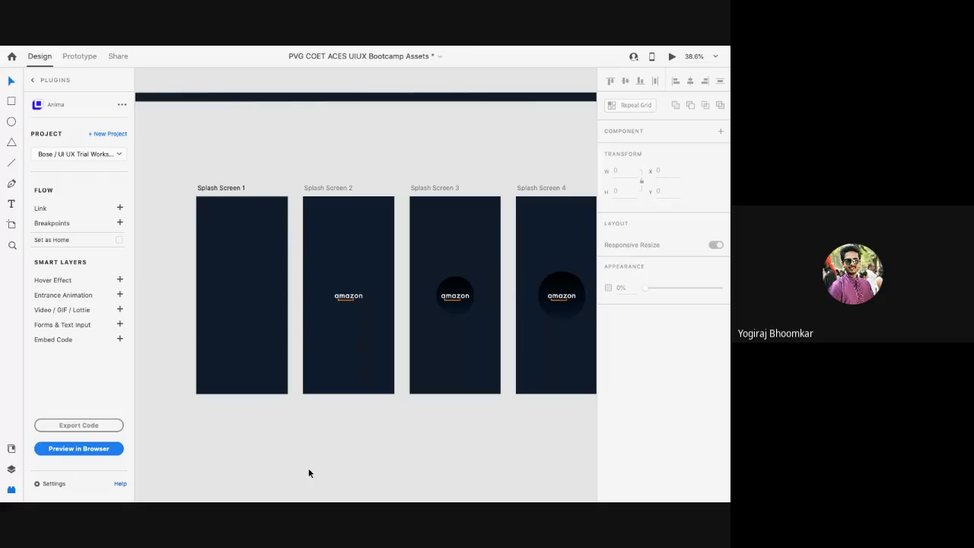
# Step: Show the Layers panel and select the Splash Screen 1 artboard, leaving its name unchanged
pyautogui.click(12, 471)
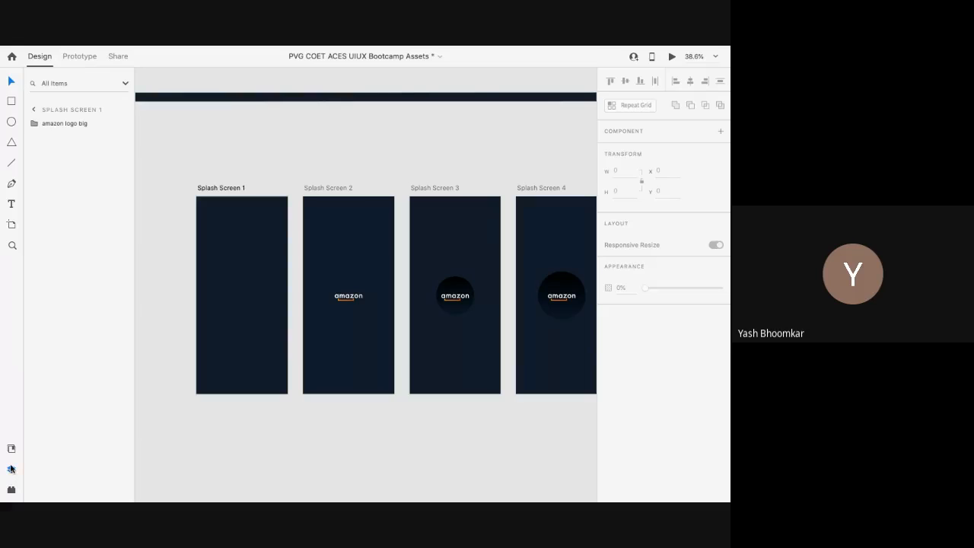
pyautogui.click(209, 189)
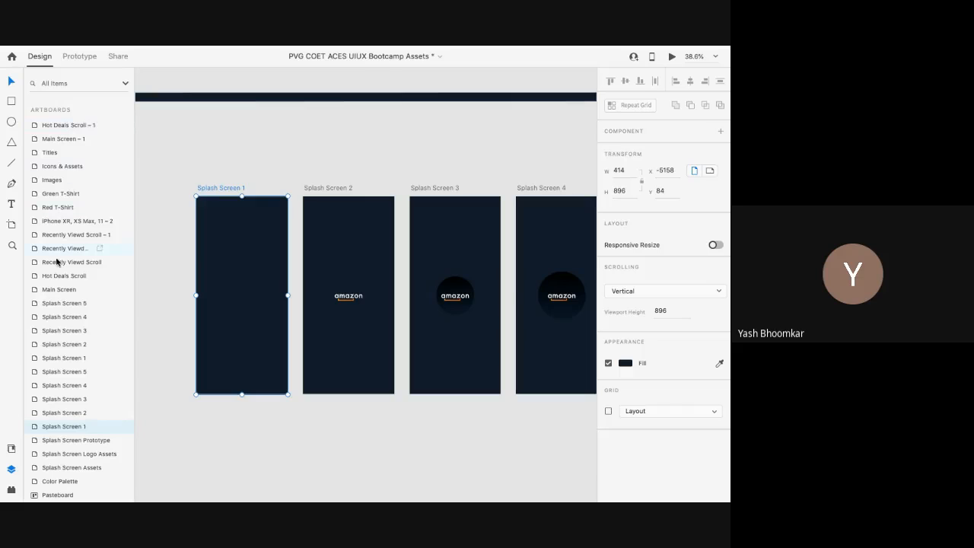
pyautogui.scroll(-1, 60, 347)
pyautogui.scroll(2, 64, 343)
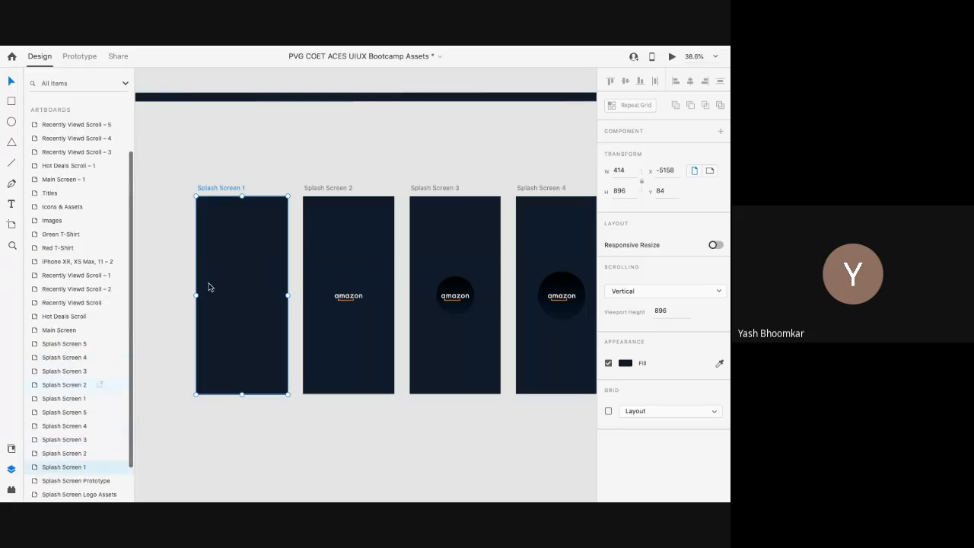
pyautogui.click(230, 282)
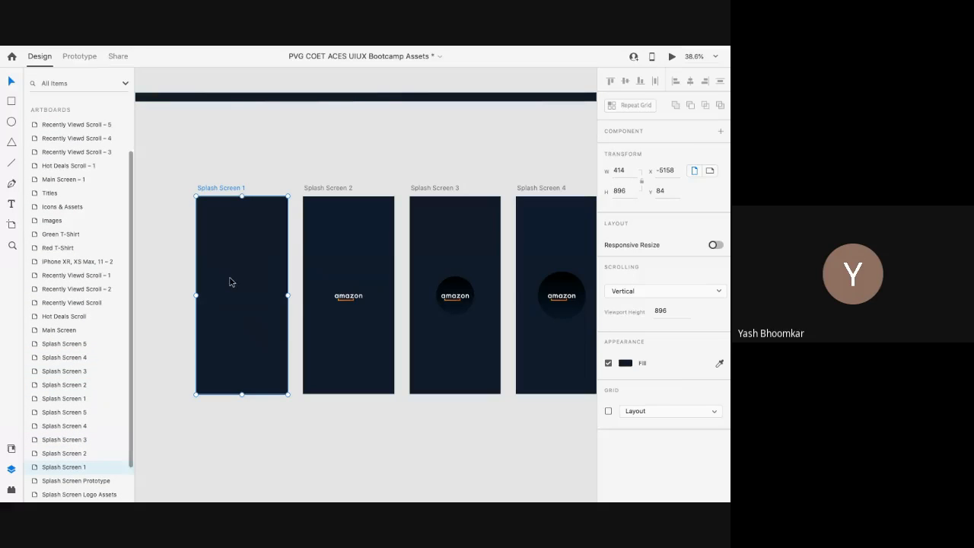
pyautogui.doubleClick(231, 189)
pyautogui.click(239, 230)
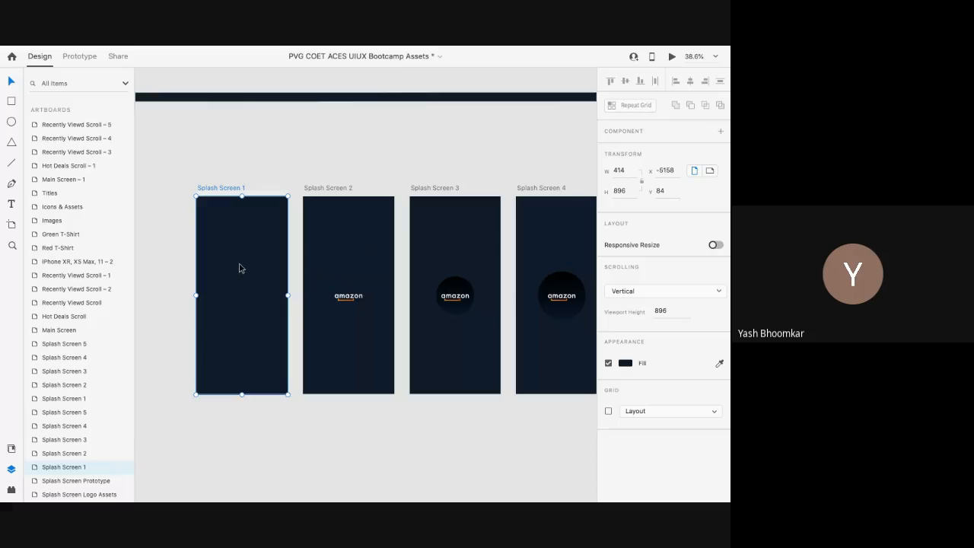
# Step: Select Splash Screen 2's amazon logo big group and the ligt color background layer, then pan to the Playground
pyautogui.click(352, 297)
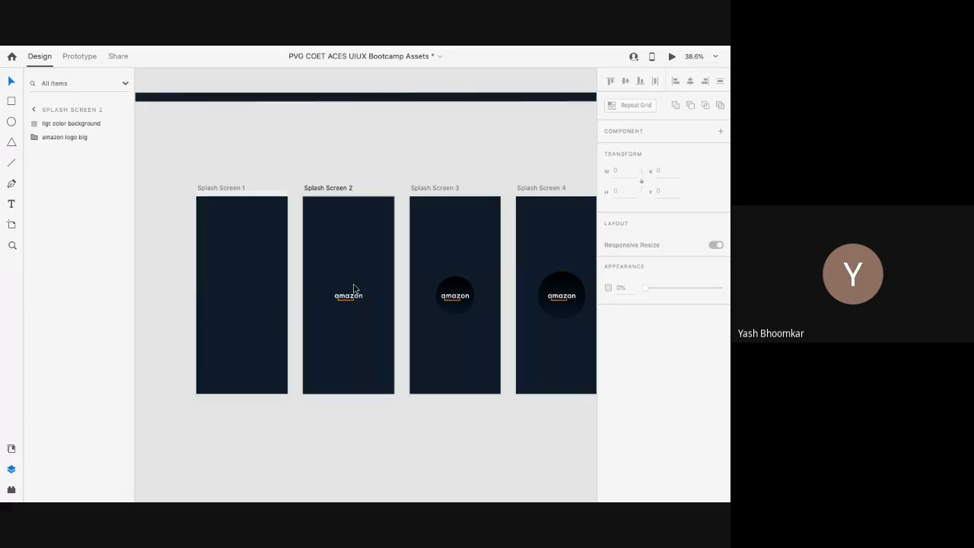
pyautogui.click(353, 300)
pyautogui.hscroll(2, 335, 230)
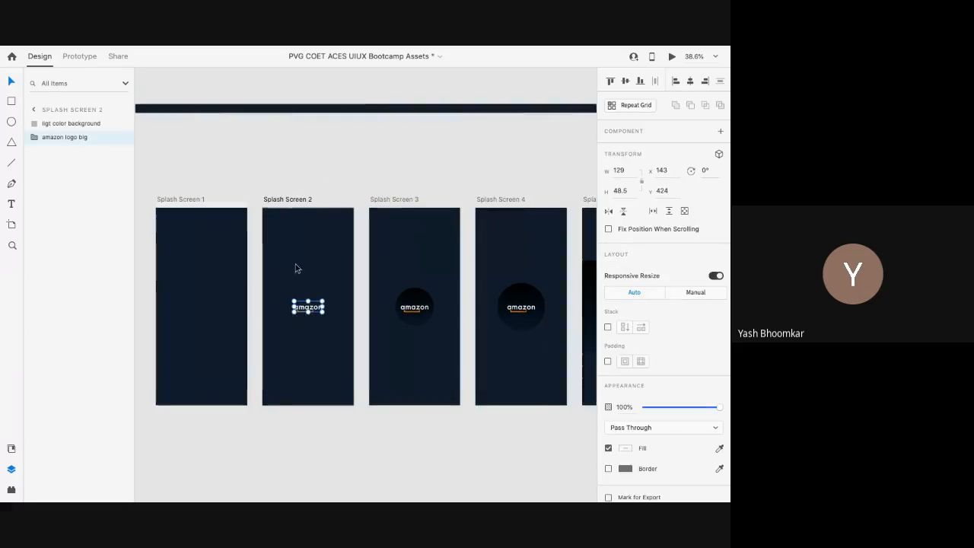
pyautogui.scroll(3, 290, 278)
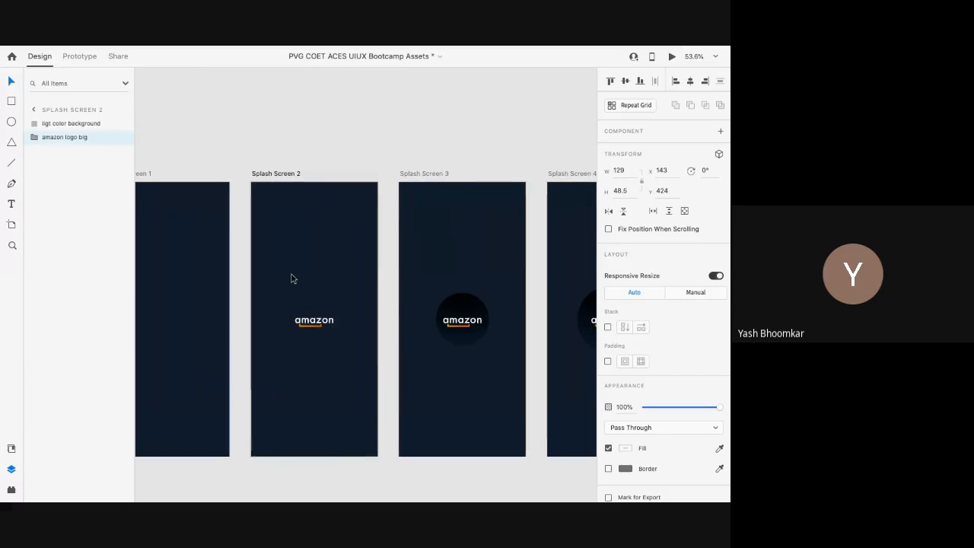
pyautogui.doubleClick(70, 140)
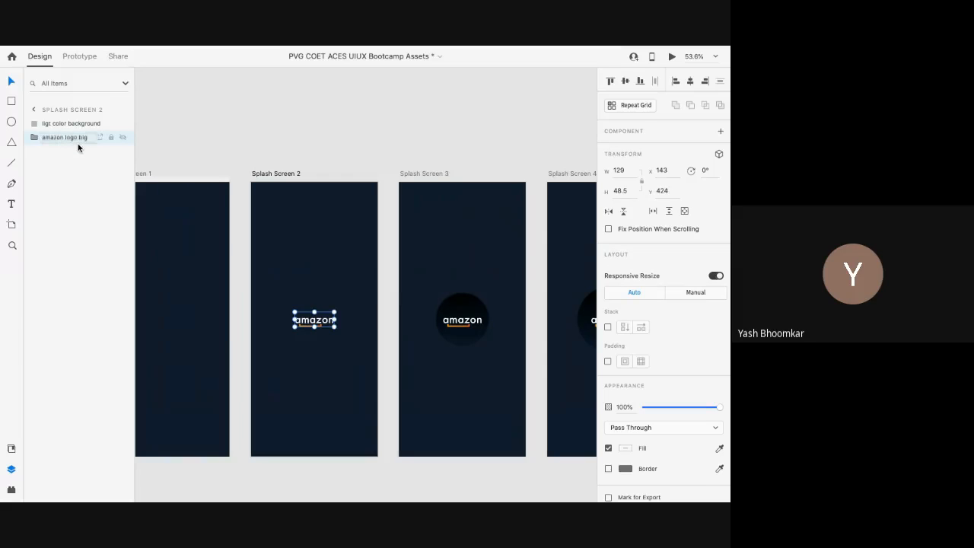
pyautogui.click(67, 123)
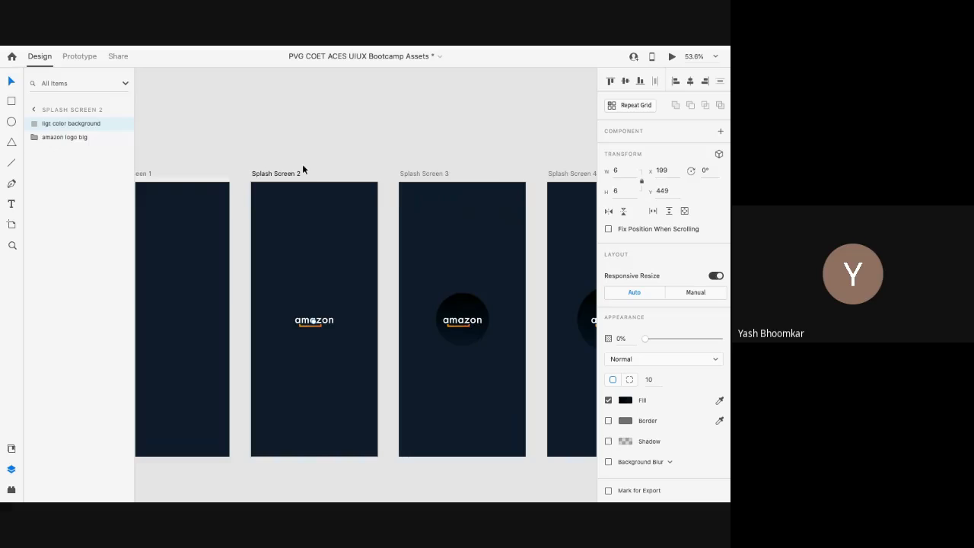
pyautogui.scroll(-5, 302, 164)
pyautogui.hscroll(5, 302, 163)
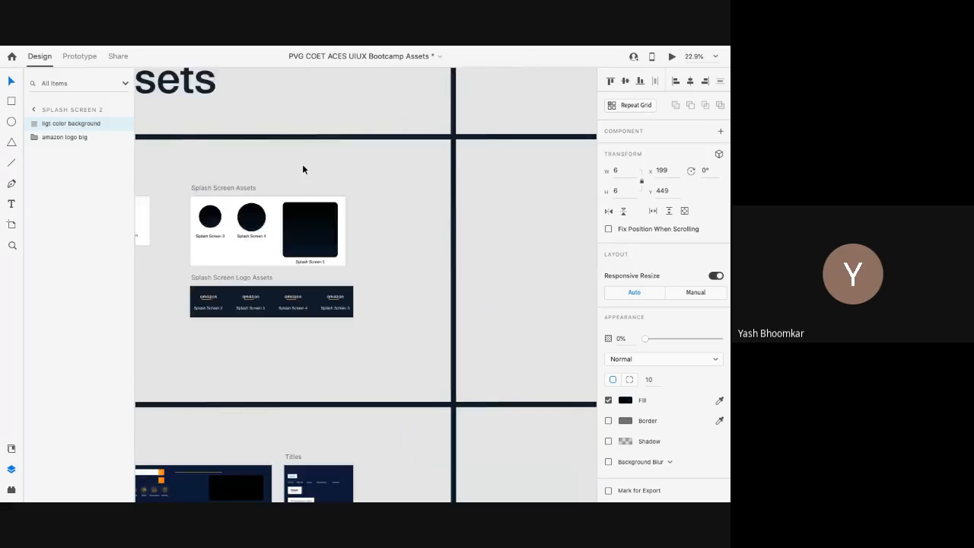
pyautogui.hscroll(10, 302, 164)
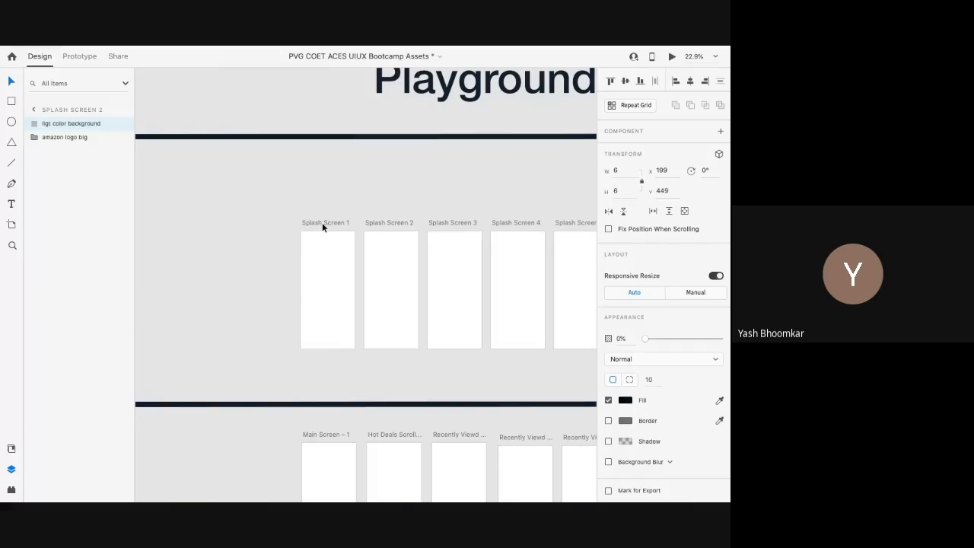
# Step: Select the Playground's Splash Screen 1 artboard itself rather than its background layer
pyautogui.click(323, 223)
pyautogui.click(328, 264)
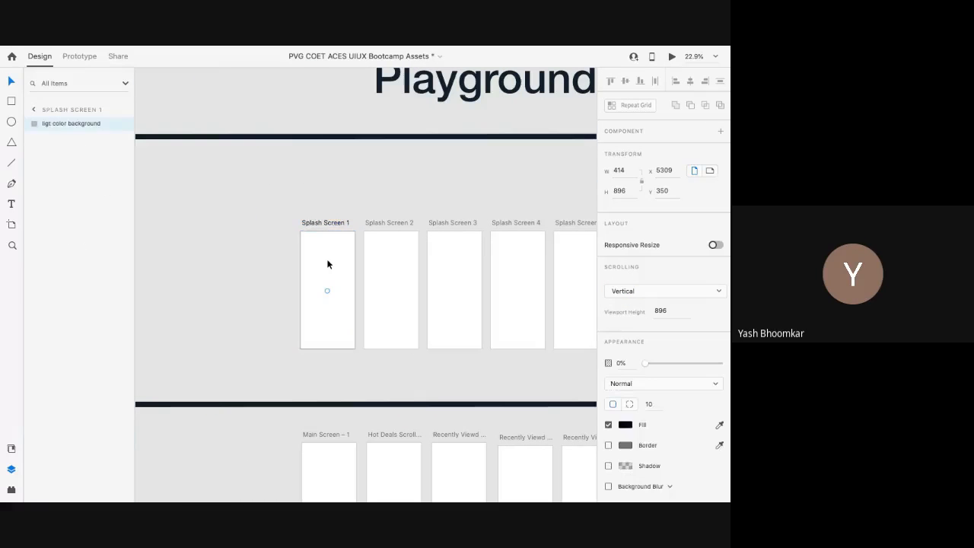
pyautogui.click(328, 262)
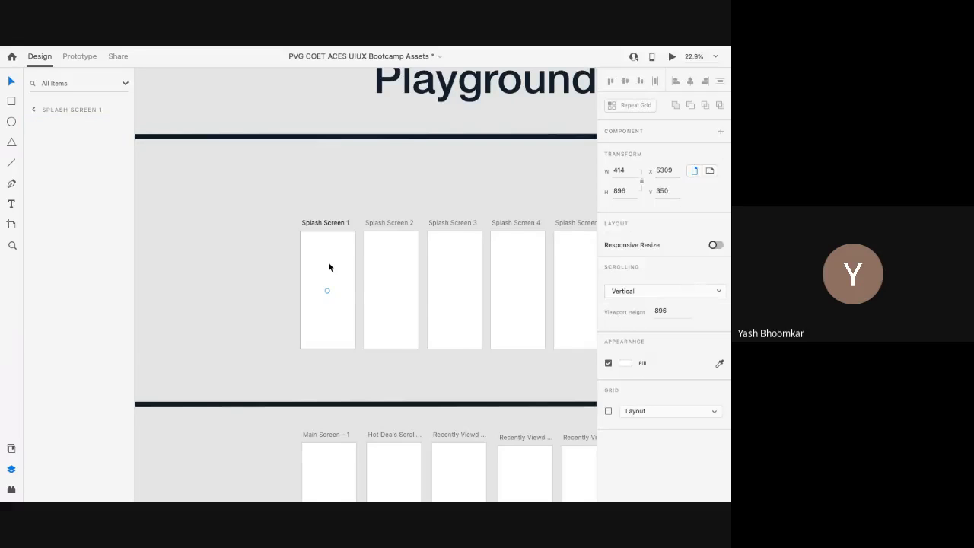
pyautogui.scroll(-2, 447, 306)
pyautogui.scroll(2, 447, 306)
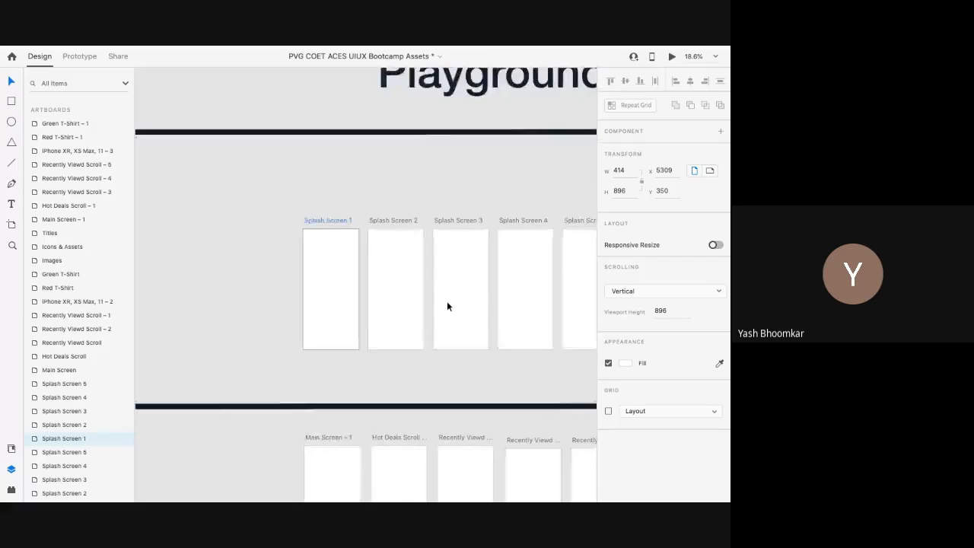
pyautogui.hscroll(-2, 446, 306)
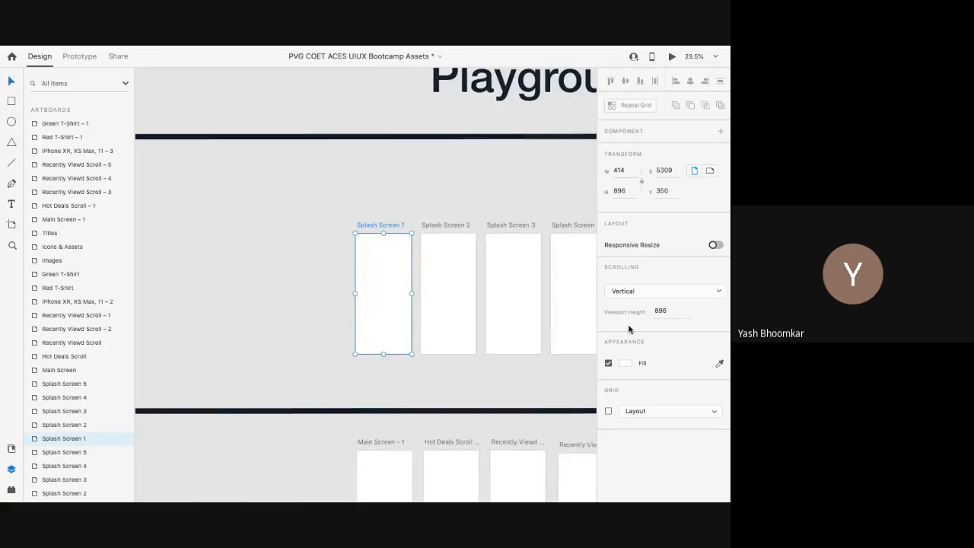
# Step: Eyedrop the dark navy Splash Screen Background Light palette swatch as the artboard fill
pyautogui.click(719, 366)
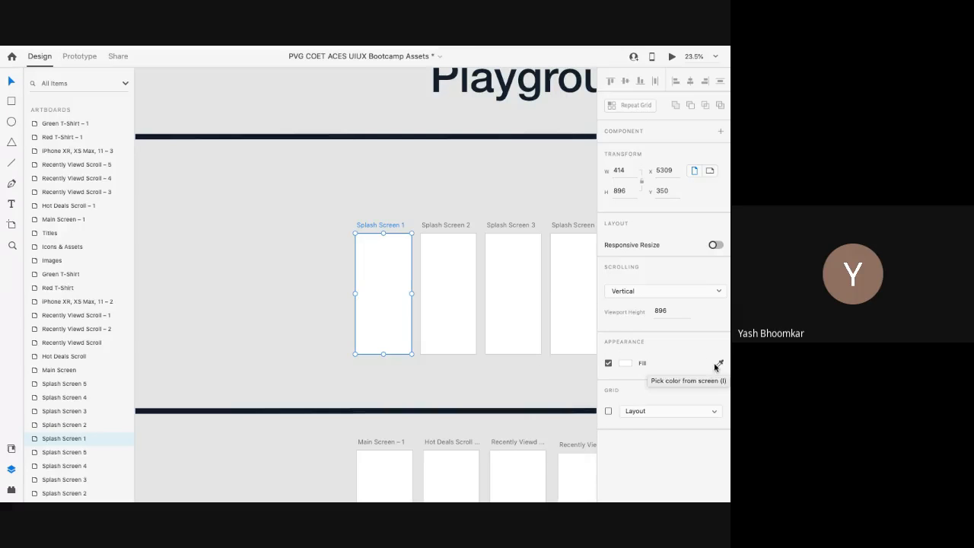
pyautogui.hscroll(-10, 338, 339)
pyautogui.scroll(2, 337, 336)
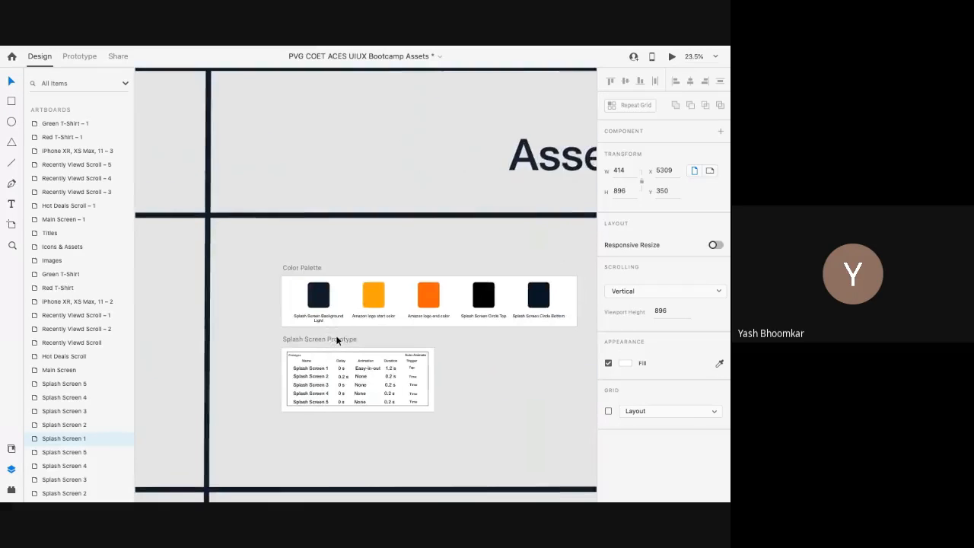
pyautogui.scroll(6, 304, 305)
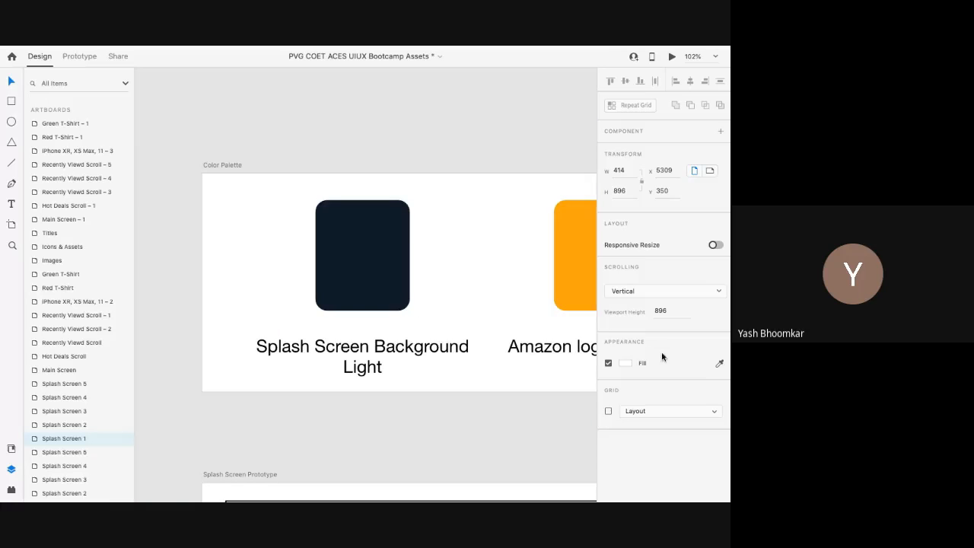
pyautogui.click(719, 363)
pyautogui.click(362, 267)
pyautogui.scroll(-3, 368, 267)
pyautogui.scroll(-3, 368, 267)
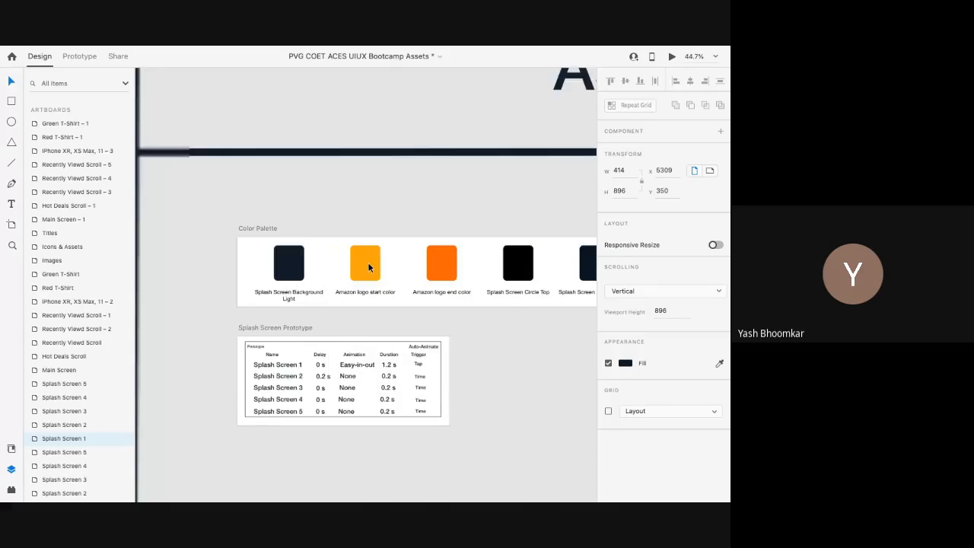
pyautogui.hscroll(9, 369, 267)
pyautogui.scroll(5, 344, 272)
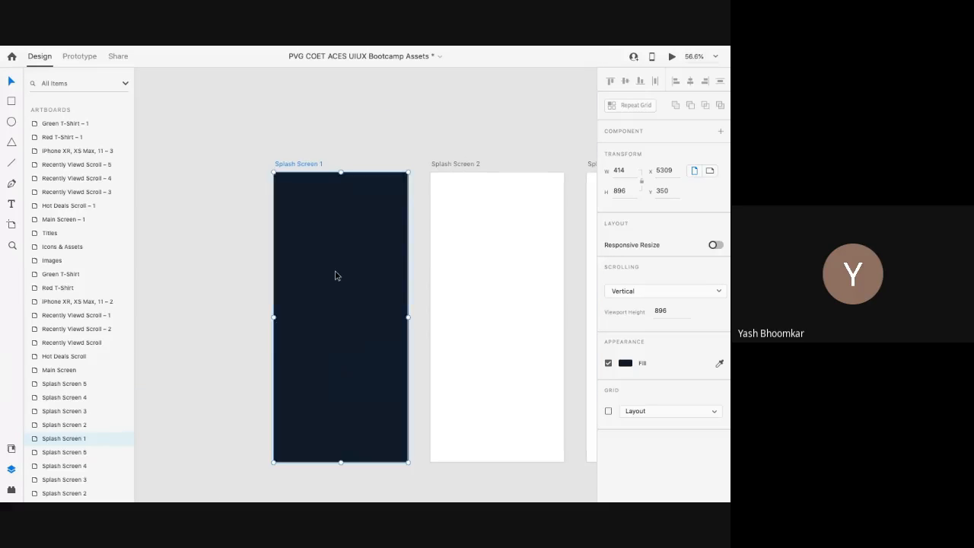
pyautogui.scroll(-3, 336, 275)
pyautogui.hscroll(-8, 336, 275)
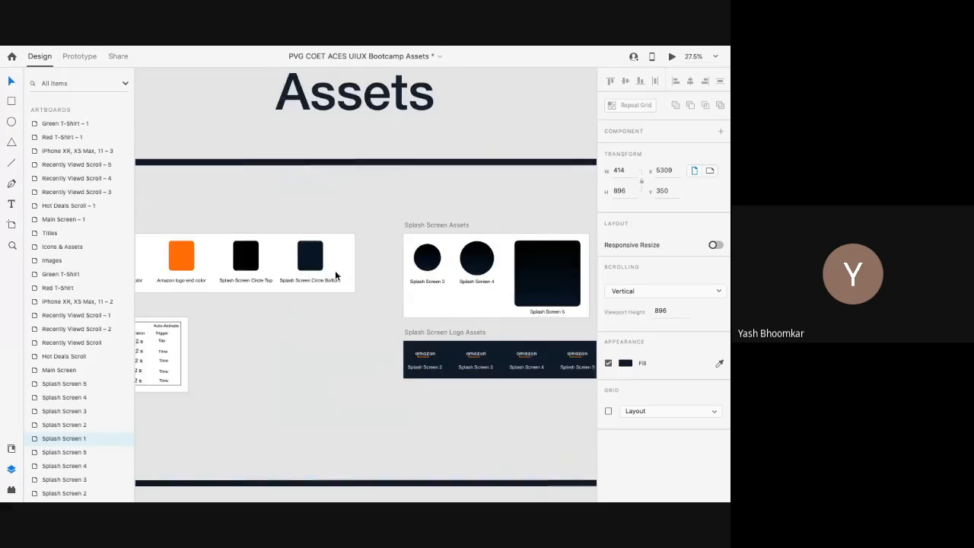
# Step: Lock the Splash Screen 5 text layer, then test-drag the amazon text and undo the move
pyautogui.scroll(-2, 335, 275)
pyautogui.scroll(6, 424, 344)
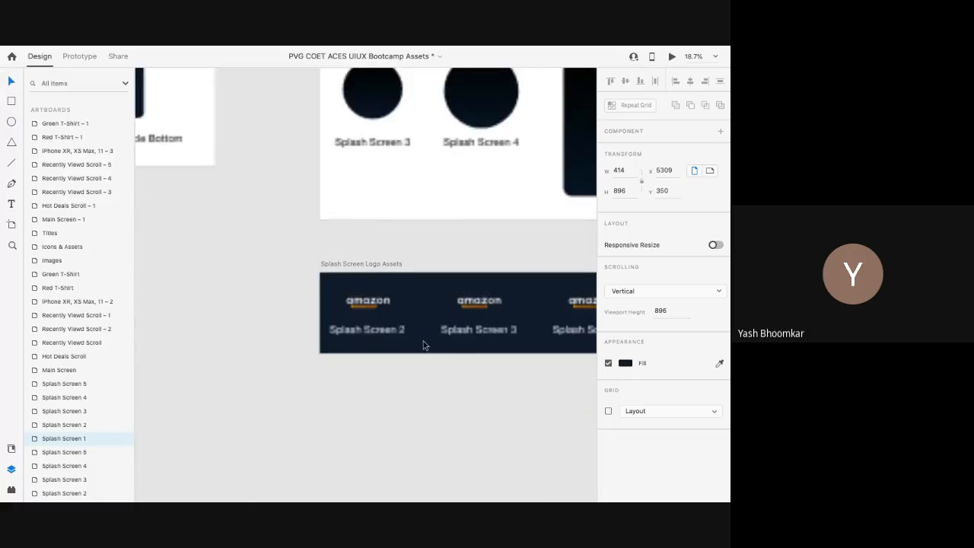
pyautogui.click(371, 298)
pyautogui.doubleClick(370, 298)
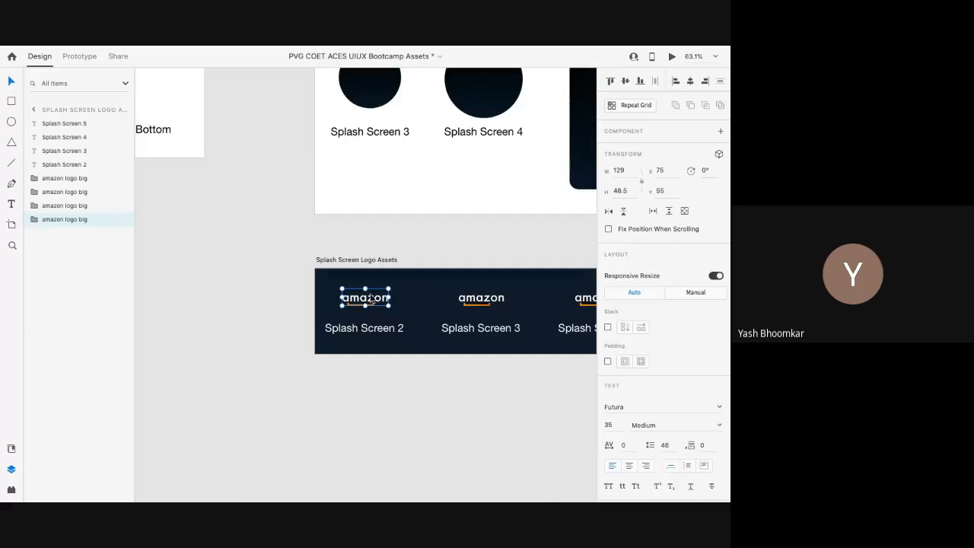
pyautogui.scroll(3, 371, 299)
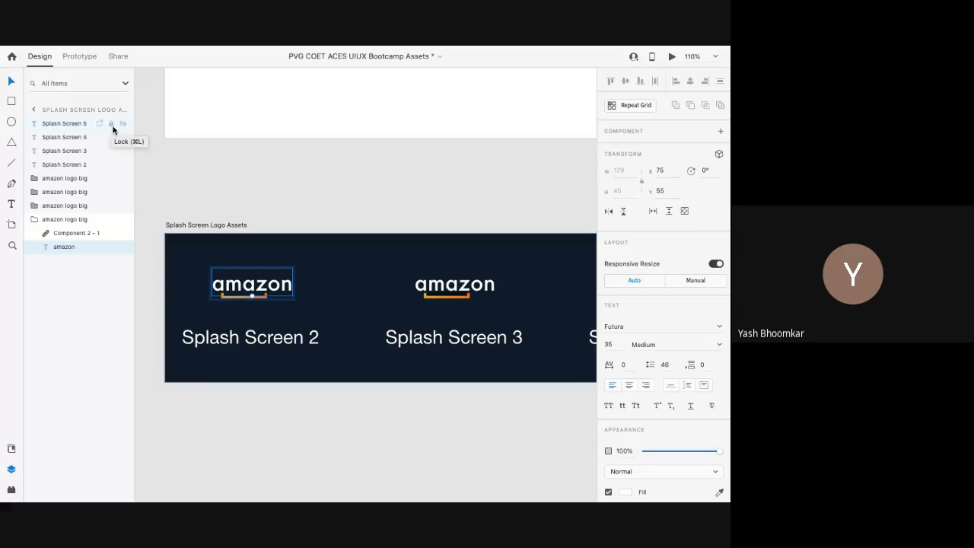
pyautogui.click(110, 124)
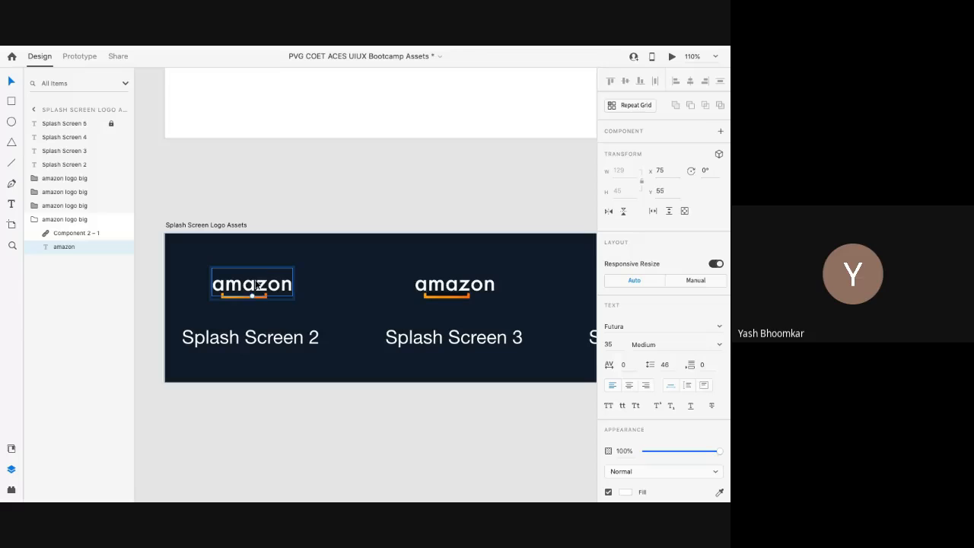
pyautogui.moveTo(256, 286); pyautogui.dragTo(283, 287)
pyautogui.hotkey('ctrl', 'z')
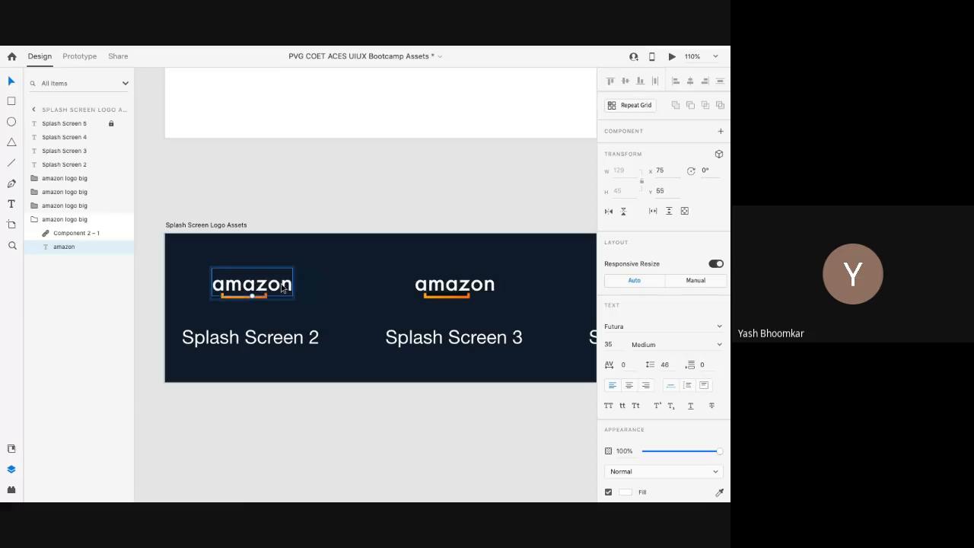
pyautogui.click(151, 156)
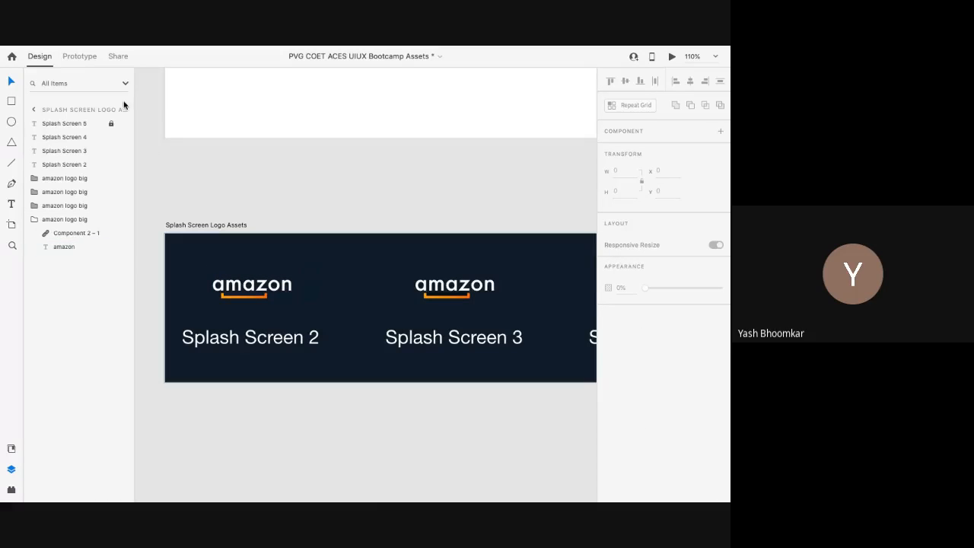
# Step: Lock the amazon logo big group in the Layers panel and check it on the canvas
pyautogui.click(226, 226)
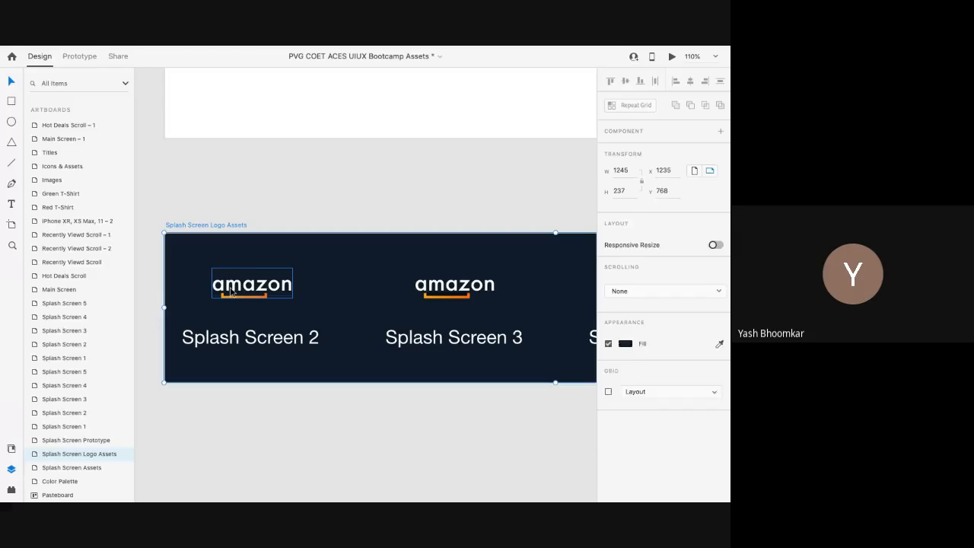
pyautogui.click(231, 292)
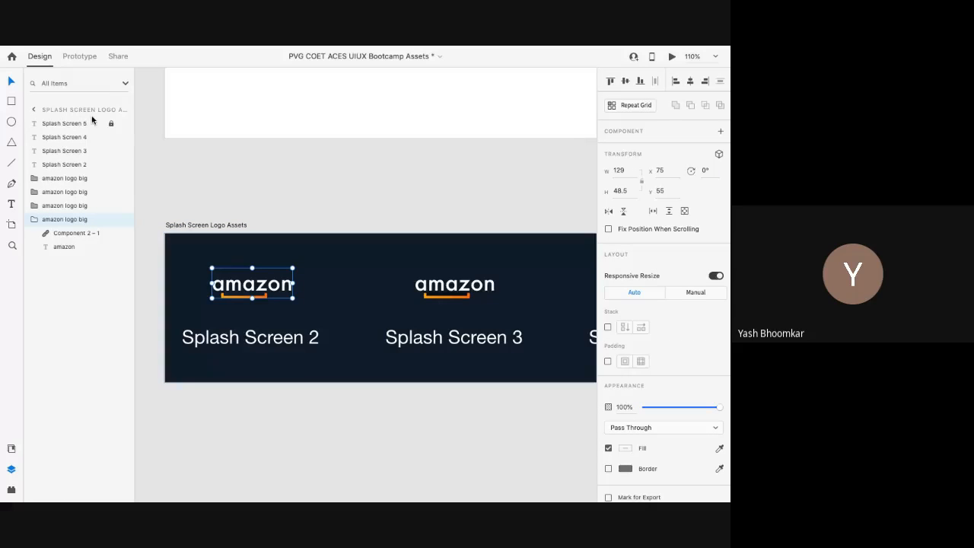
pyautogui.doubleClick(237, 285)
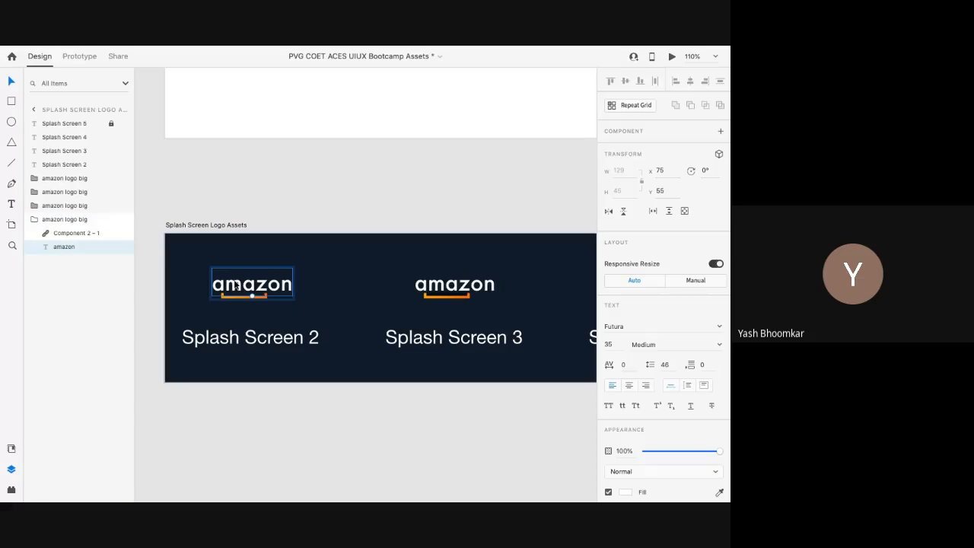
pyautogui.click(79, 220)
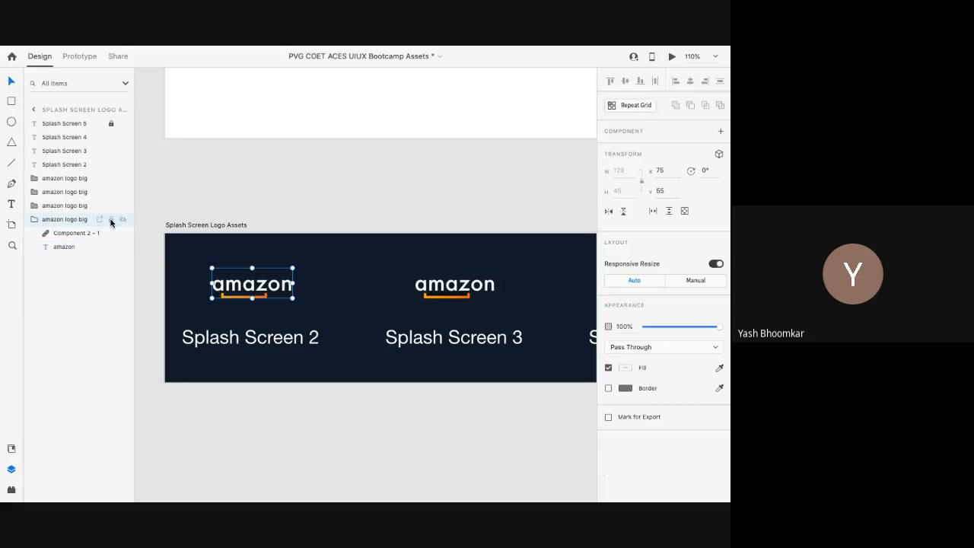
pyautogui.click(110, 220)
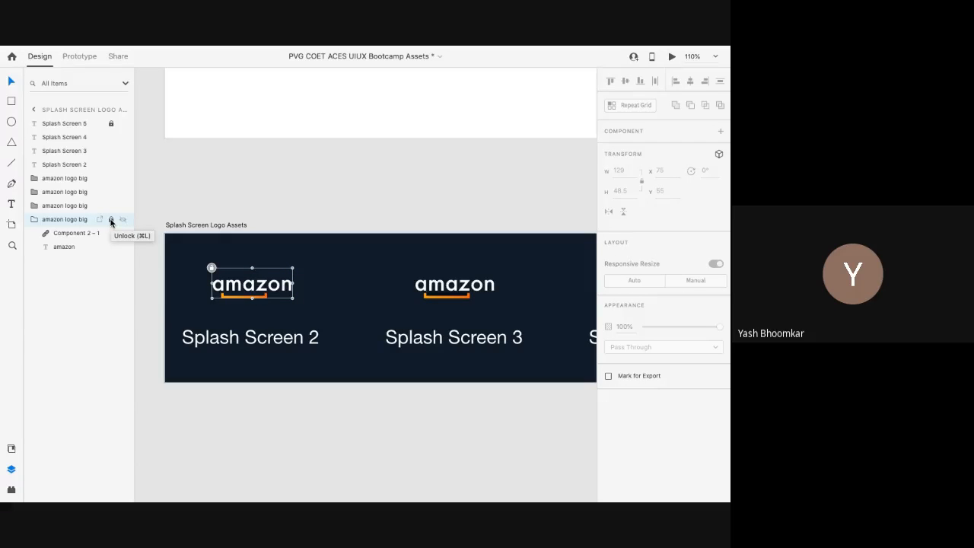
pyautogui.click(240, 293)
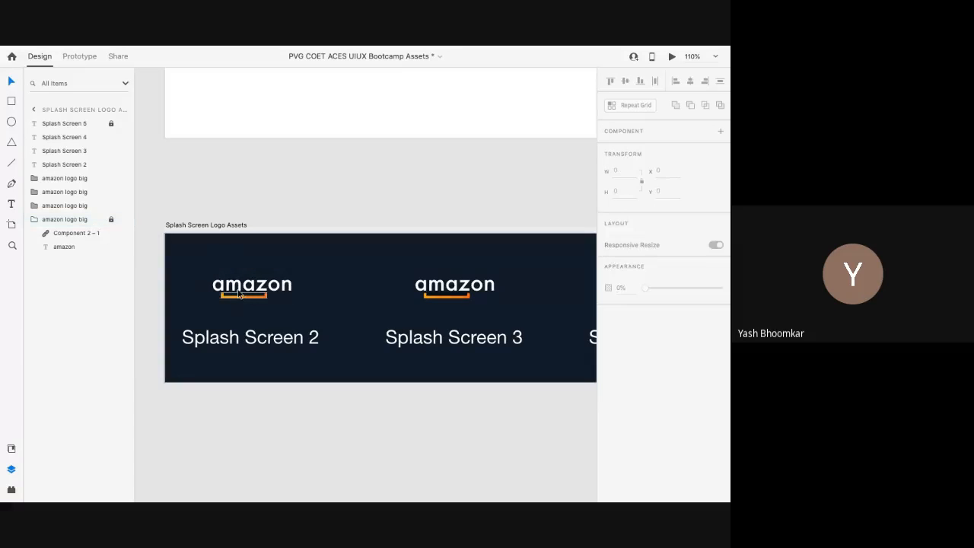
pyautogui.click(241, 289)
pyautogui.click(242, 291)
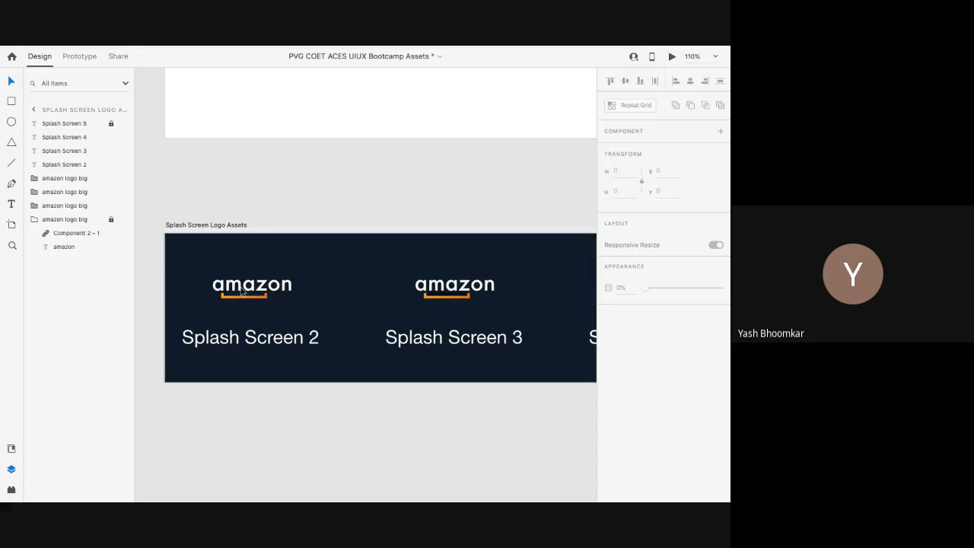
pyautogui.click(242, 292)
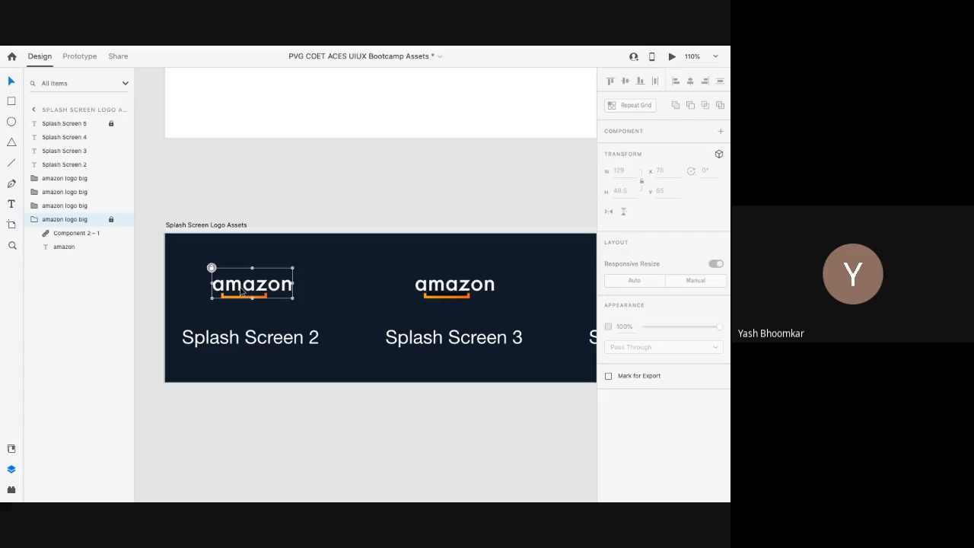
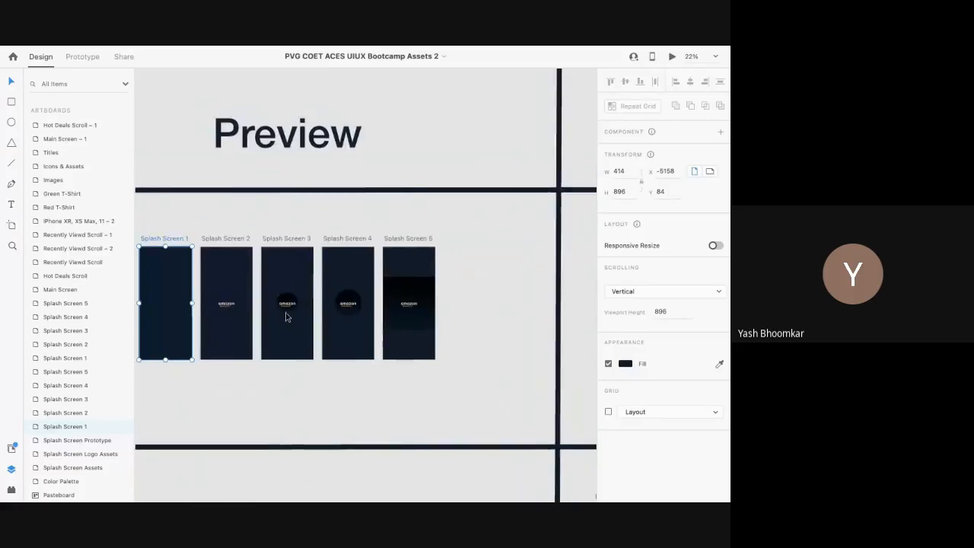
# Step: Eyedrop the dark navy Splash Screen Background swatch as Playground Splash Screen 1's fill
pyautogui.click(264, 298)
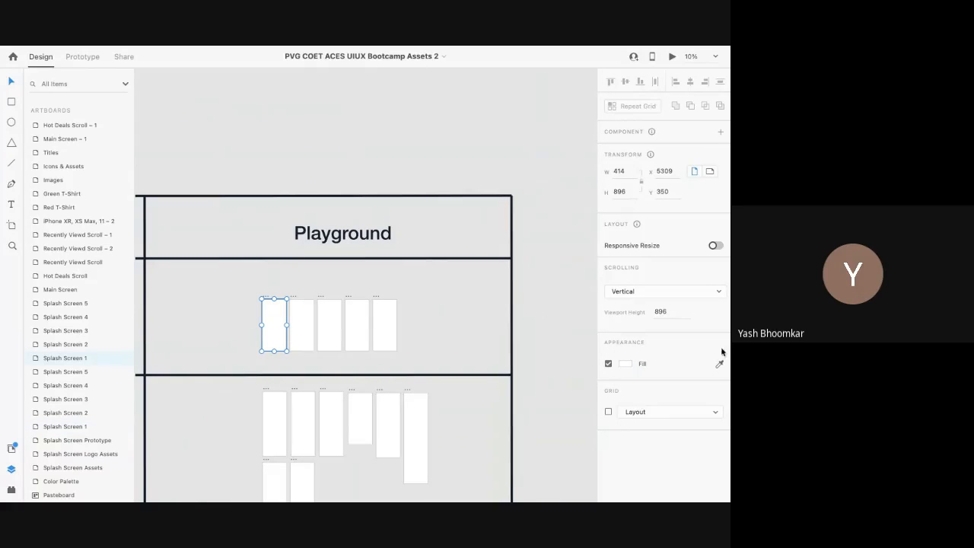
pyautogui.hscroll(-10, 338, 318)
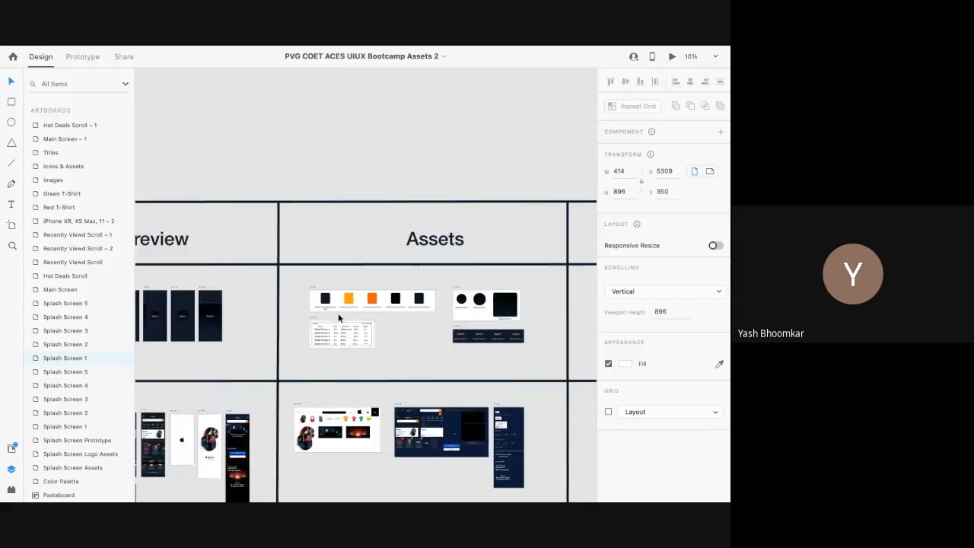
pyautogui.scroll(3, 325, 299)
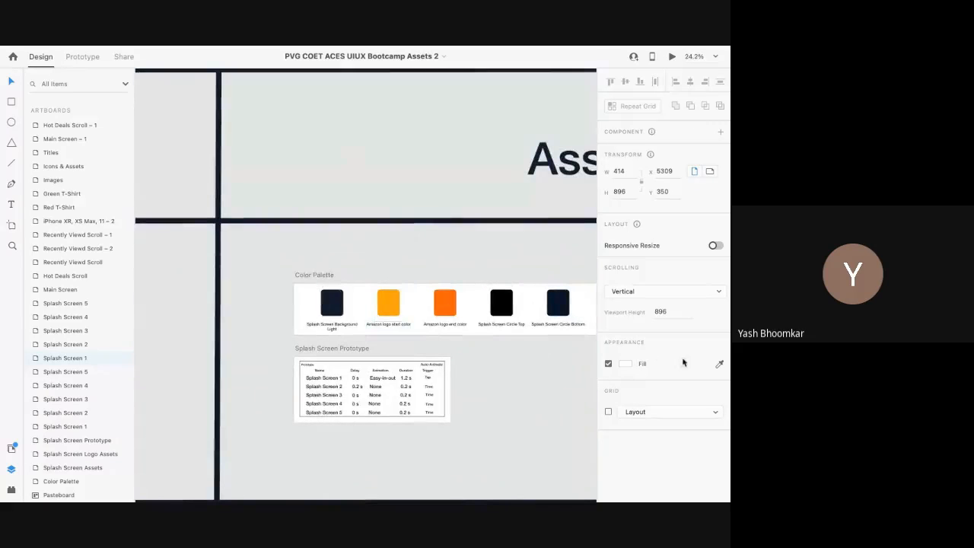
pyautogui.click(608, 364)
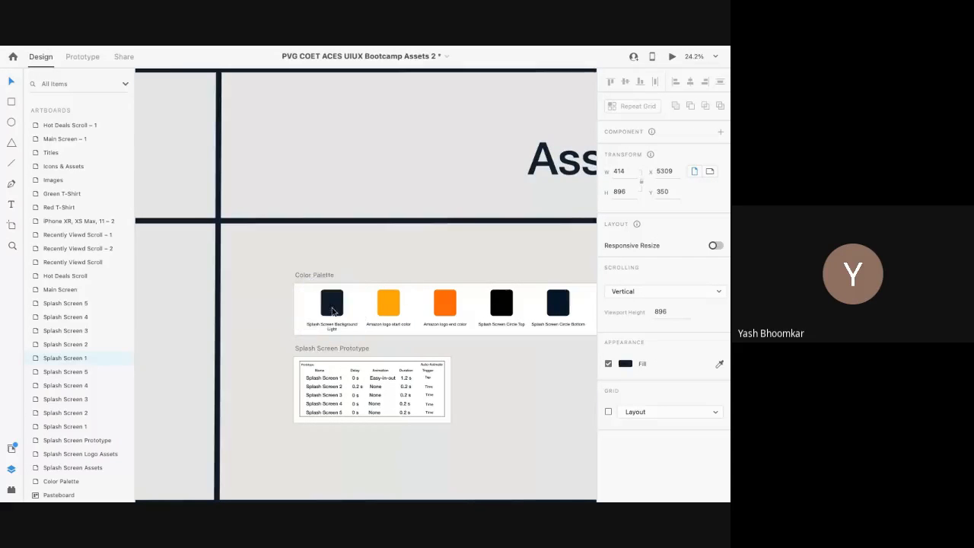
pyautogui.scroll(-3, 332, 307)
pyautogui.hscroll(5, 331, 308)
pyautogui.click(403, 355)
pyautogui.scroll(2, 385, 355)
pyautogui.scroll(1, 383, 355)
pyautogui.scroll(-2, 383, 354)
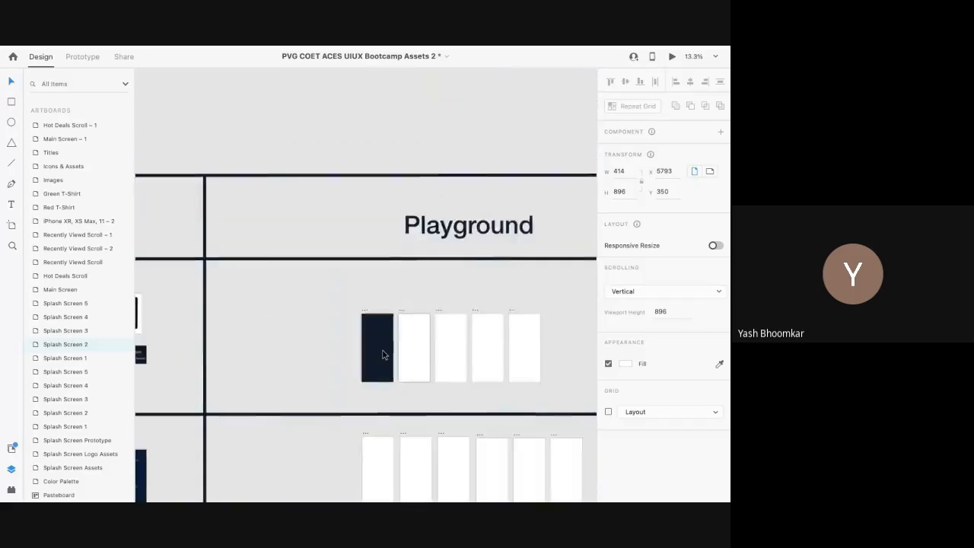
pyautogui.hscroll(-5, 383, 355)
pyautogui.hscroll(-2, 382, 354)
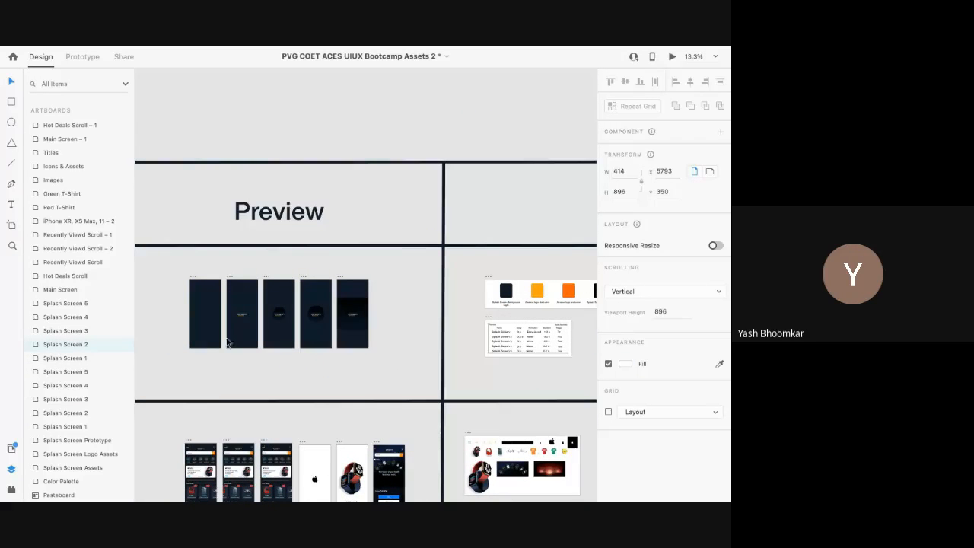
pyautogui.hscroll(3, 299, 332)
pyautogui.hscroll(3, 299, 332)
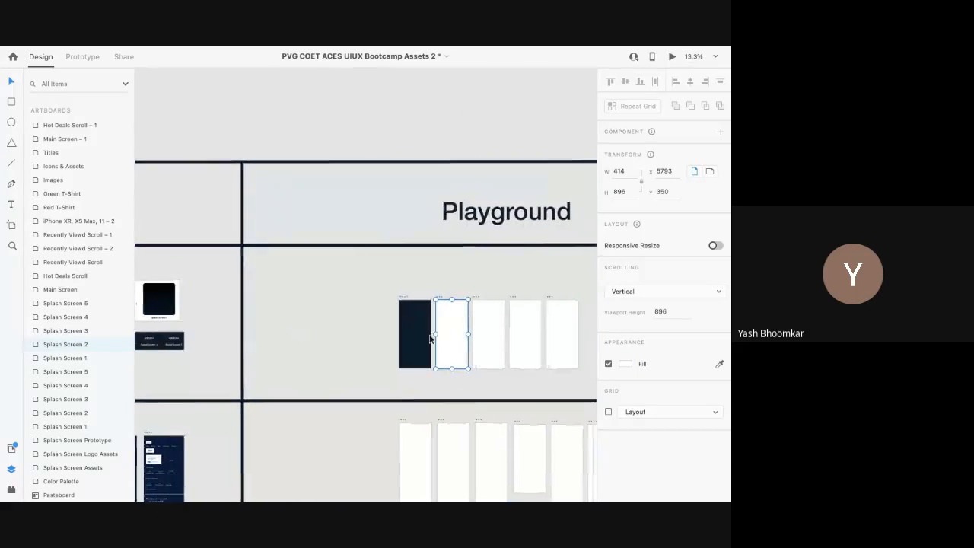
pyautogui.scroll(3, 443, 339)
pyautogui.scroll(3, 442, 338)
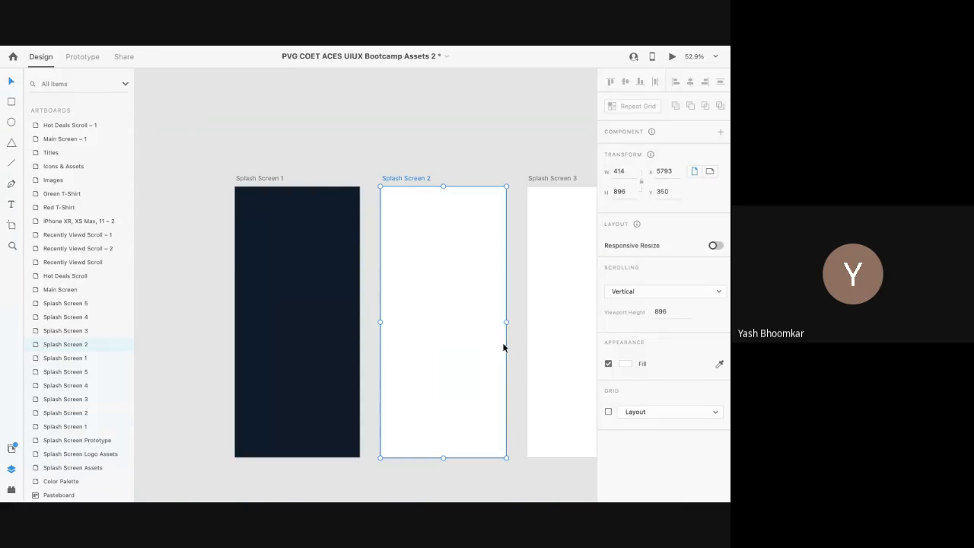
pyautogui.scroll(-1, 446, 324)
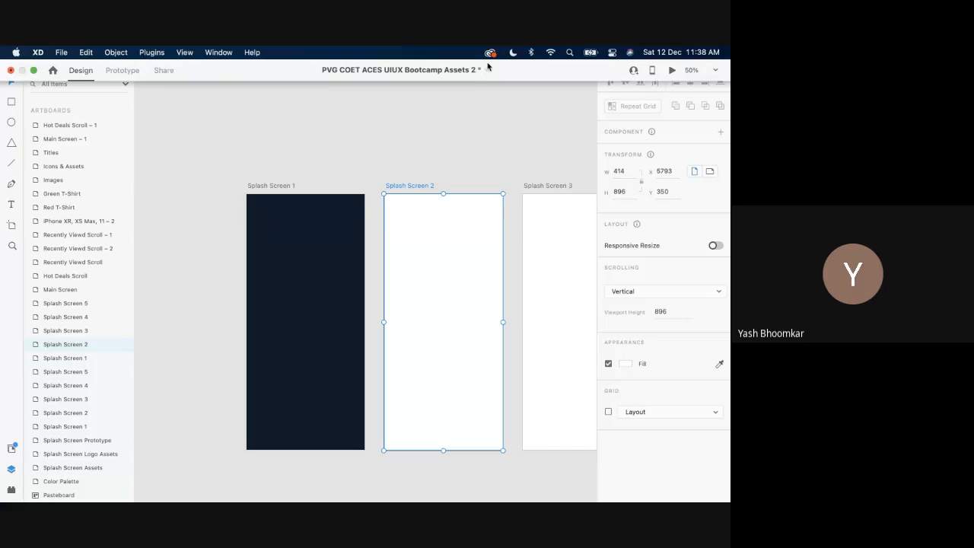
pyautogui.scroll(-5, 418, 221)
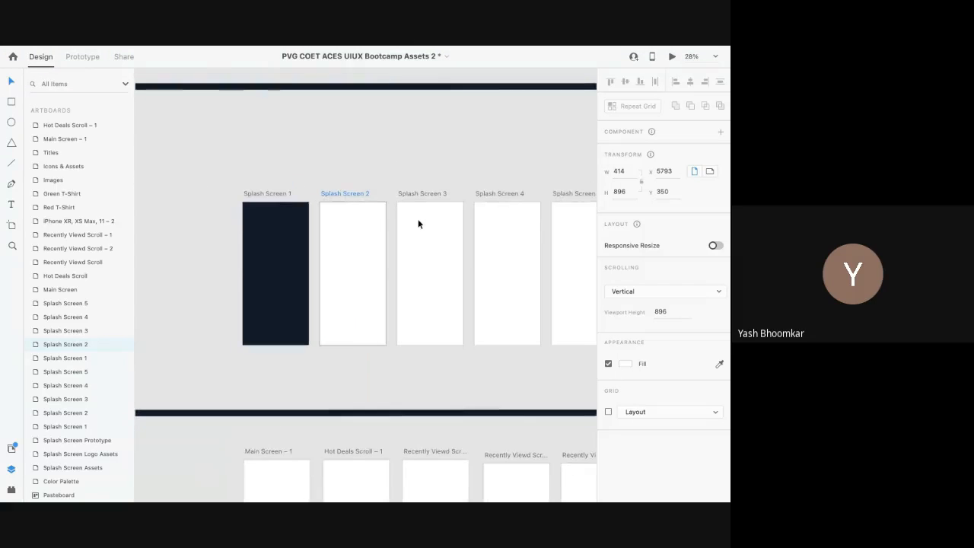
pyautogui.scroll(-5, 418, 224)
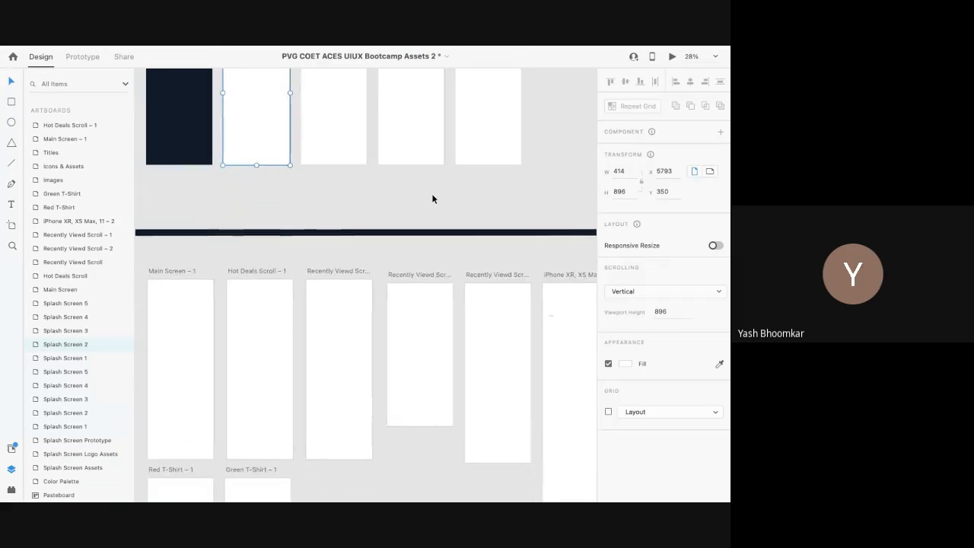
pyautogui.scroll(-3, 335, 228)
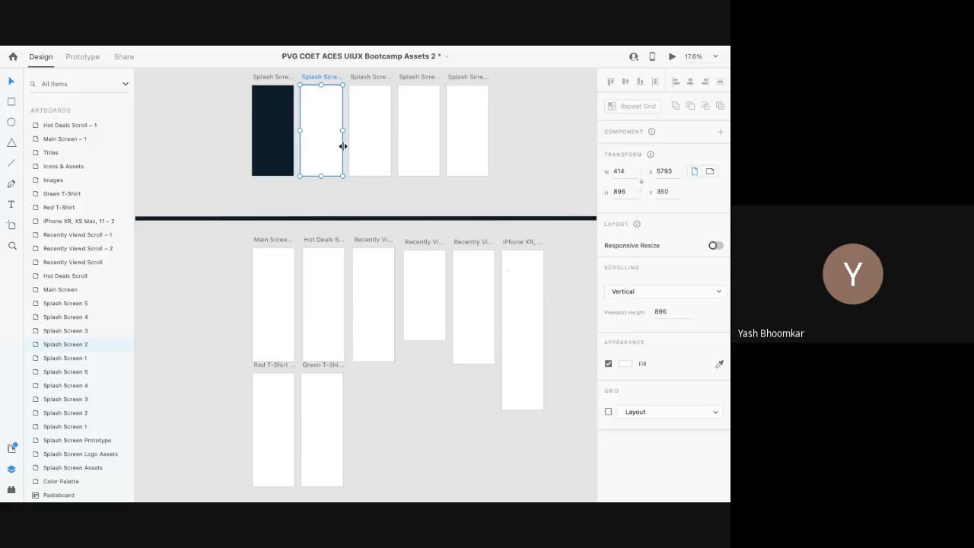
pyautogui.scroll(3, 304, 142)
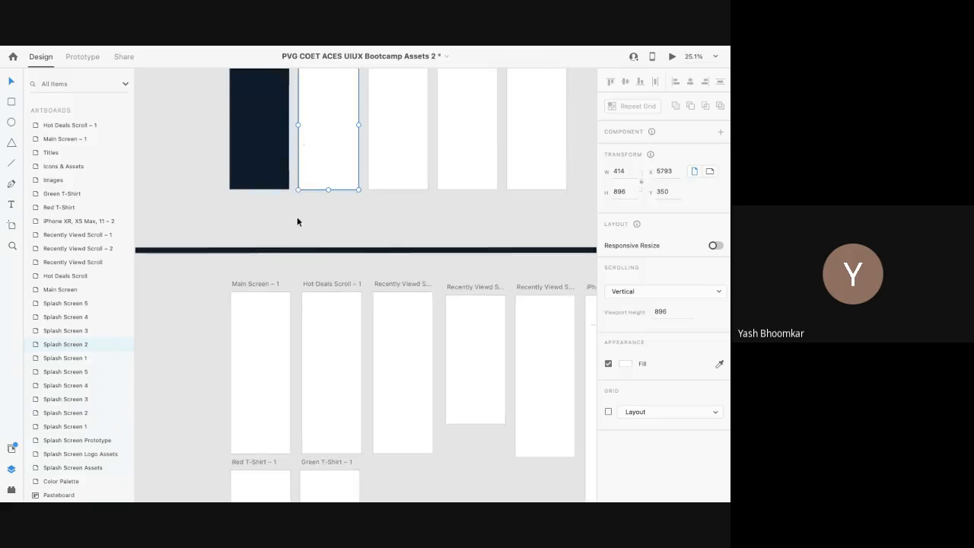
pyautogui.scroll(3, 297, 219)
pyautogui.scroll(4, 297, 221)
pyautogui.scroll(-5, 297, 220)
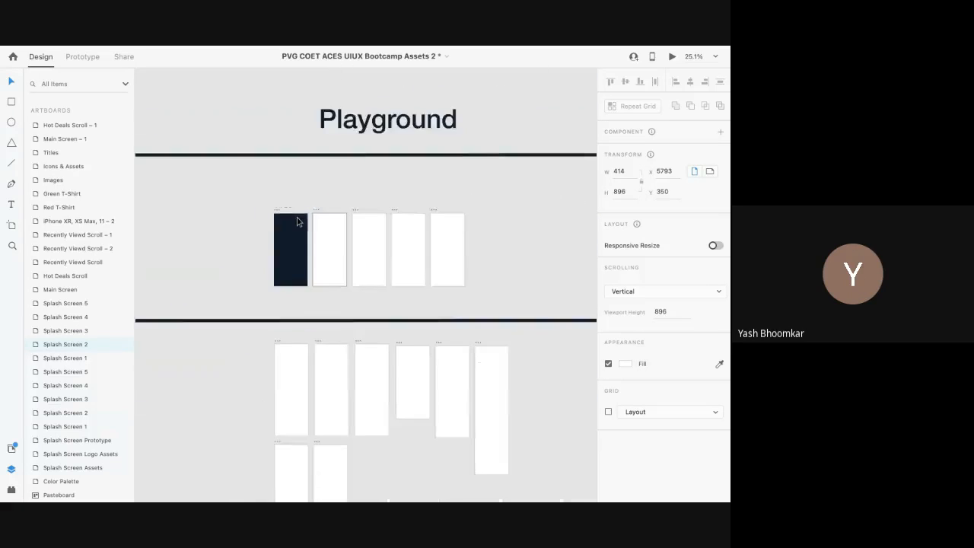
pyautogui.hscroll(-10, 296, 216)
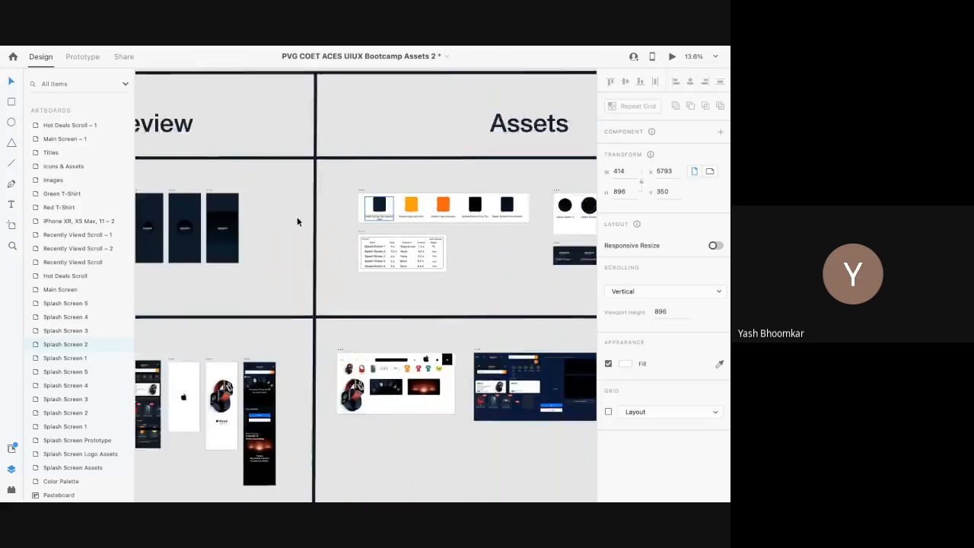
pyautogui.scroll(4, 257, 228)
# Step: Inspect the amazon logo, dark circle and background layers on Splash Screens 2–5
pyautogui.hscroll(1, 252, 226)
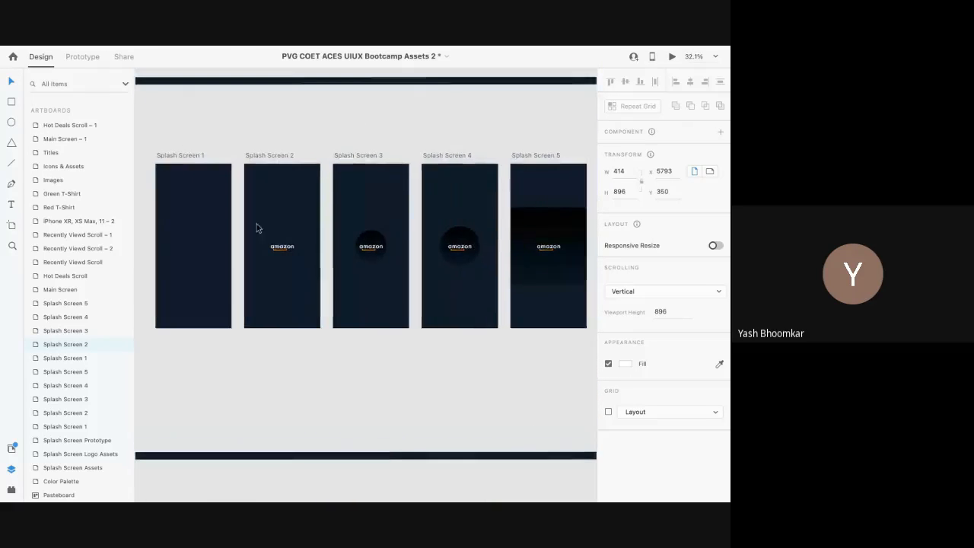
pyautogui.click(280, 246)
pyautogui.click(371, 246)
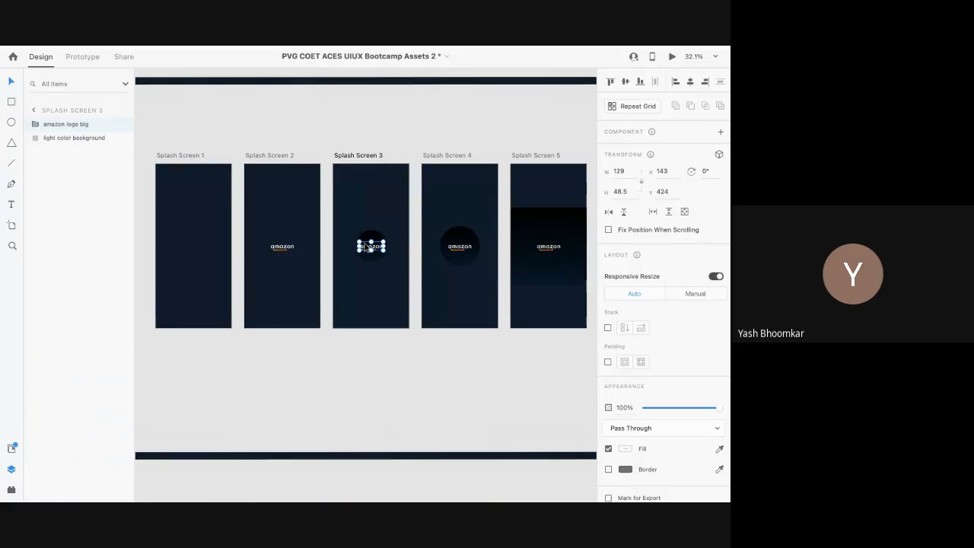
pyautogui.click(455, 246)
pyautogui.click(458, 240)
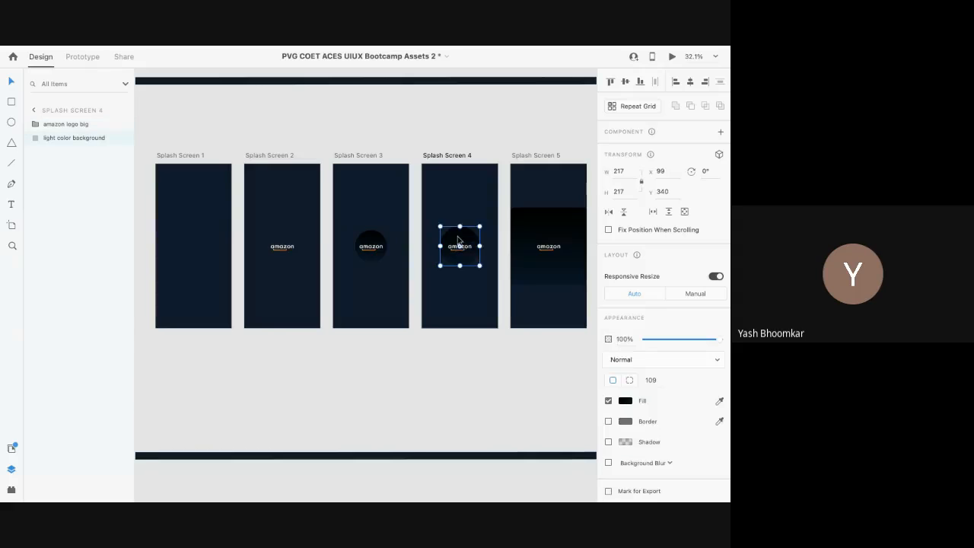
pyautogui.hscroll(2, 501, 252)
pyautogui.click(503, 243)
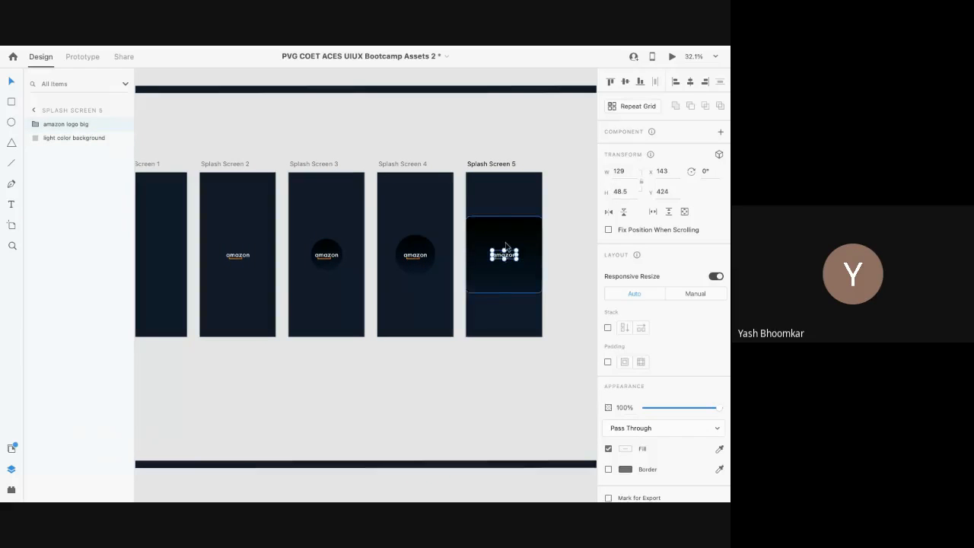
pyautogui.click(503, 243)
# Step: Scroll down to the Main Screen artboards and switch to the Google Meet call
pyautogui.keyDown('ctrl'); pyautogui.scroll(-3, 467, 245); pyautogui.keyUp('ctrl')
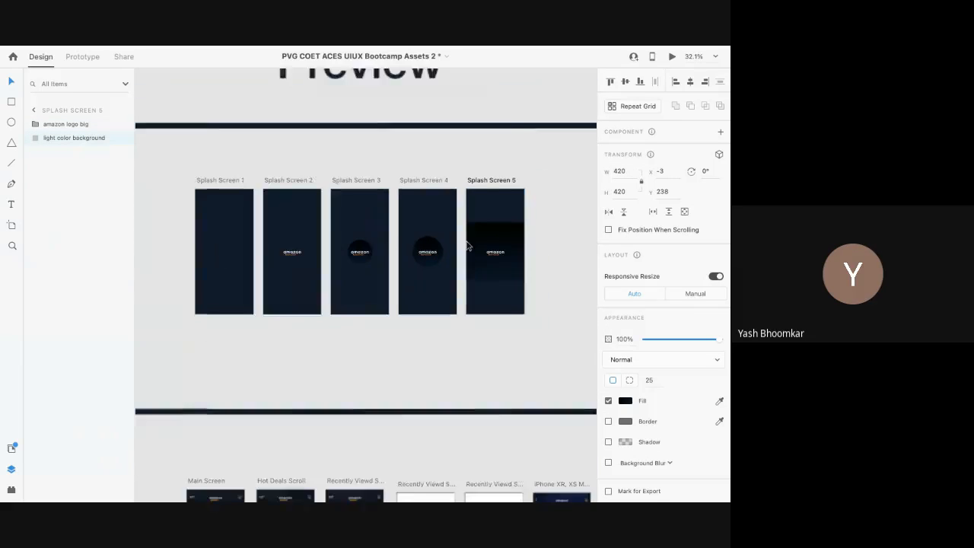
pyautogui.scroll(-5, 467, 245)
pyautogui.scroll(-5, 467, 245)
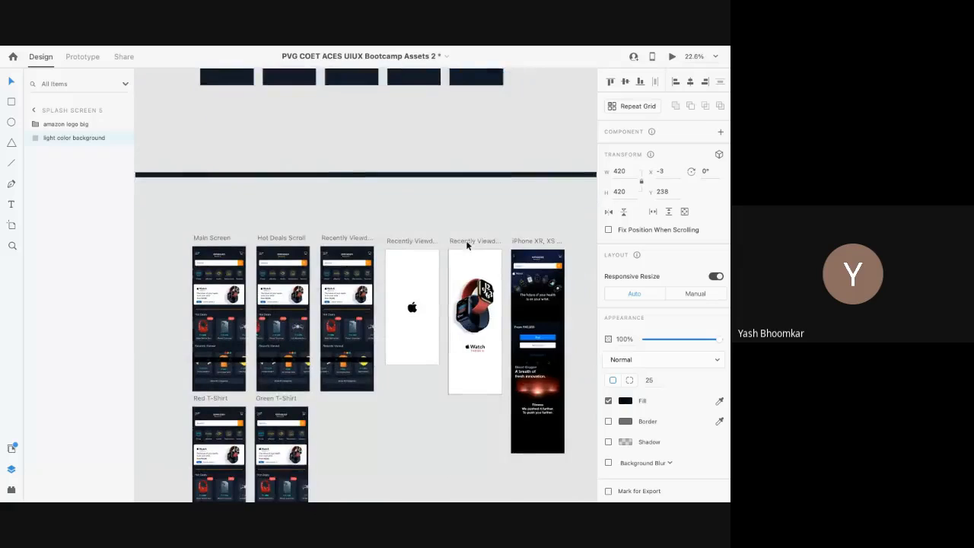
pyautogui.scroll(1, 467, 245)
pyautogui.hotkey('alt', 'Tab')
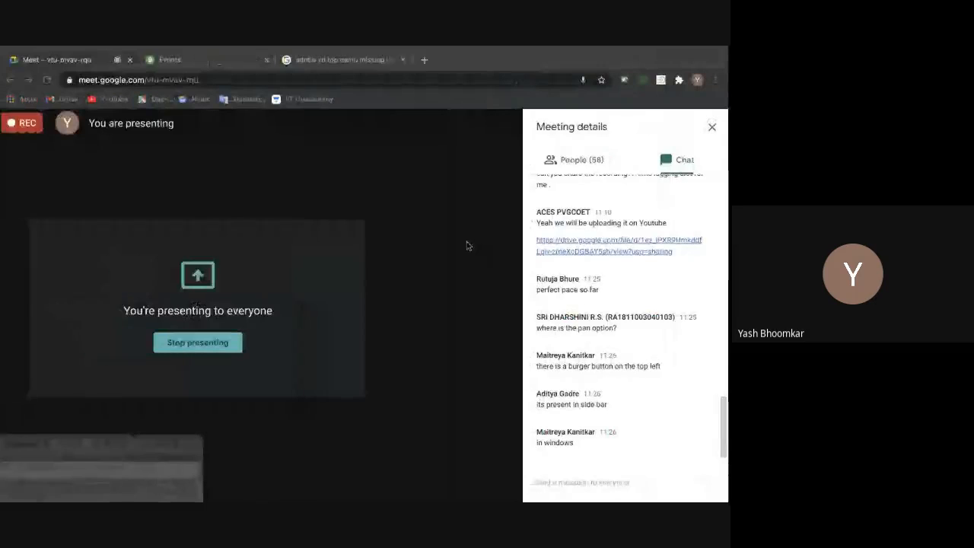
# Step: Check the Meet chat message box, then return to the Adobe XD design
pyautogui.click(553, 480)
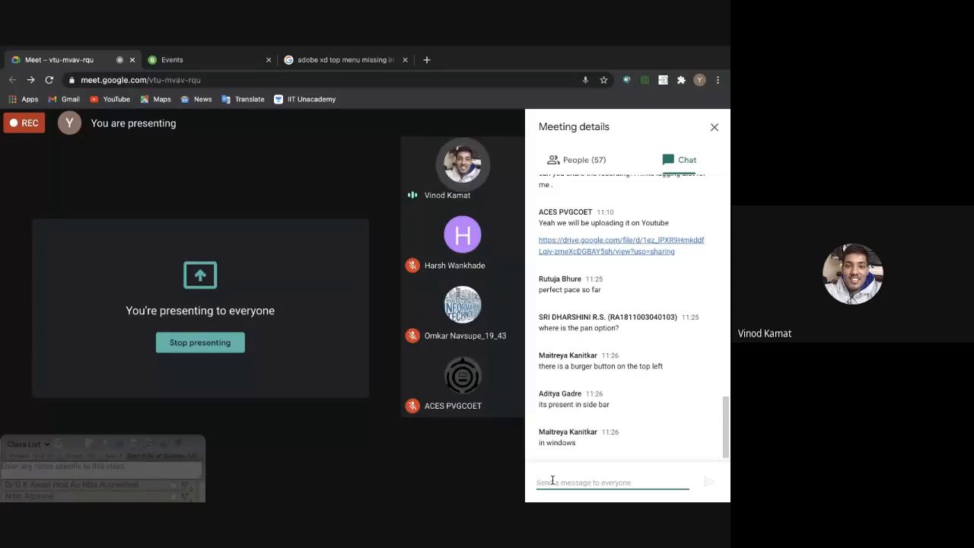
pyautogui.hotkey('ctrl', 'Right')
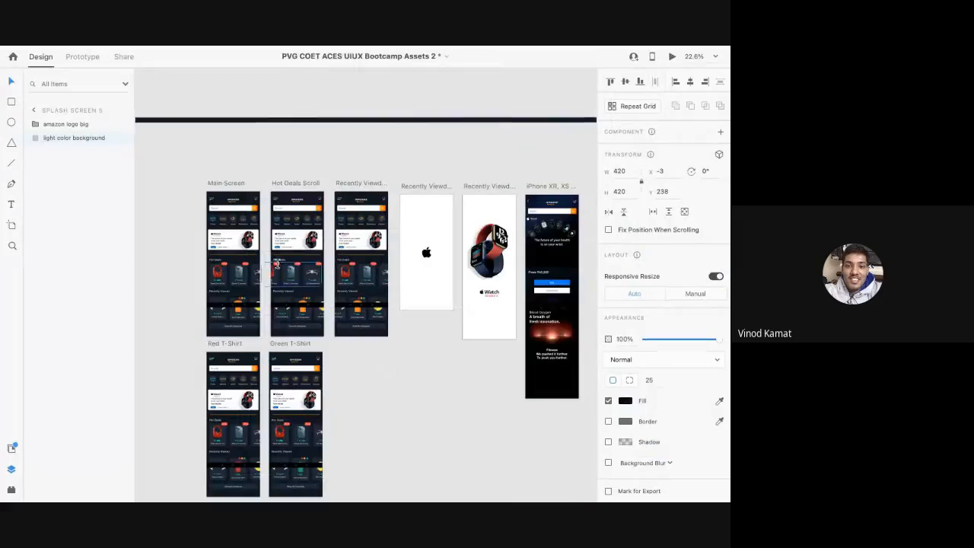
# Step: Drill into the Main Screen logo group's amazon text, then exit editing
pyautogui.scroll(10, 277, 263)
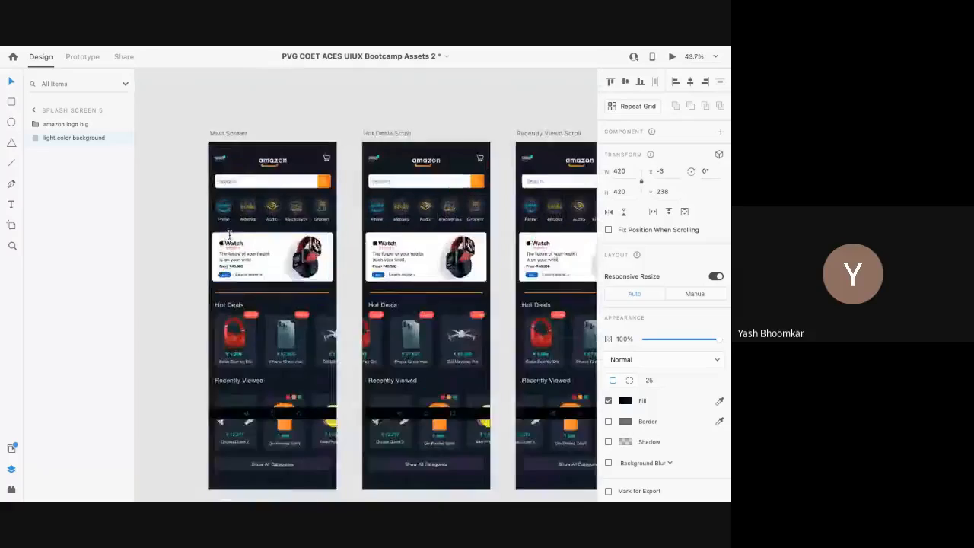
pyautogui.scroll(-3, 228, 236)
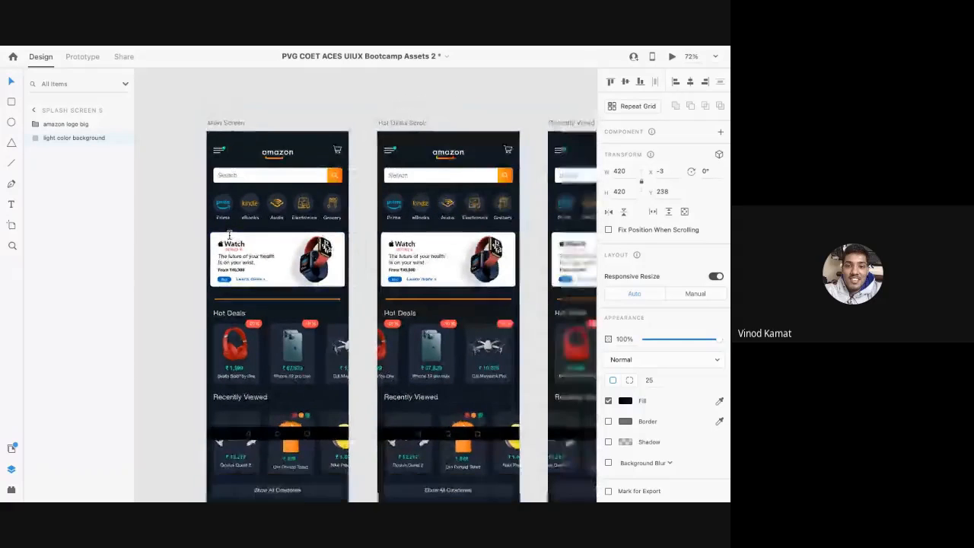
pyautogui.scroll(-5, 228, 236)
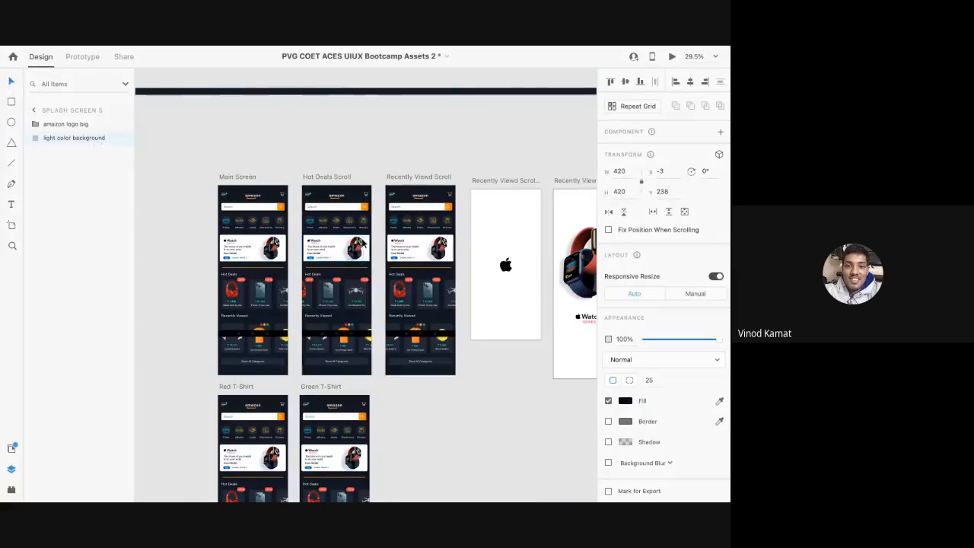
pyautogui.hscroll(2, 363, 243)
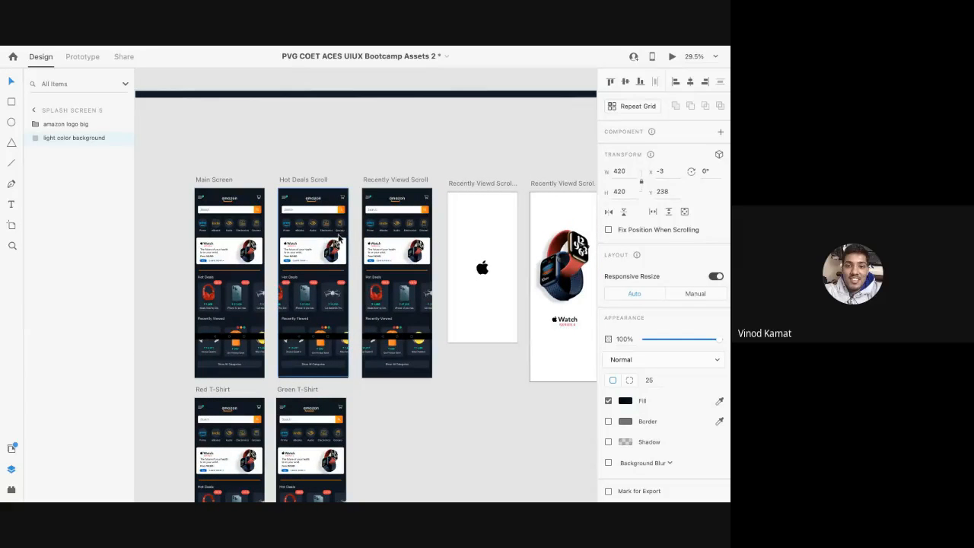
pyautogui.scroll(5, 233, 199)
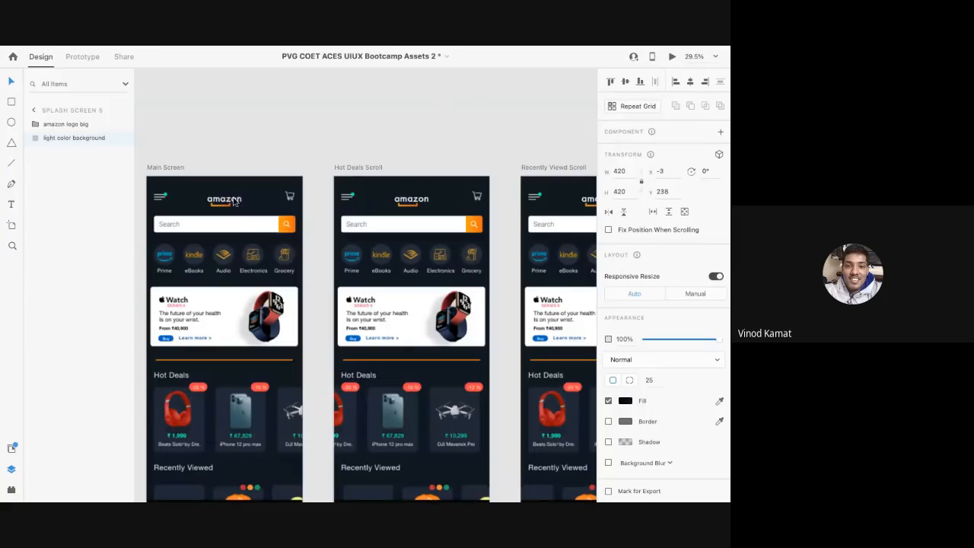
pyautogui.doubleClick(217, 201)
pyautogui.scroll(5, 217, 202)
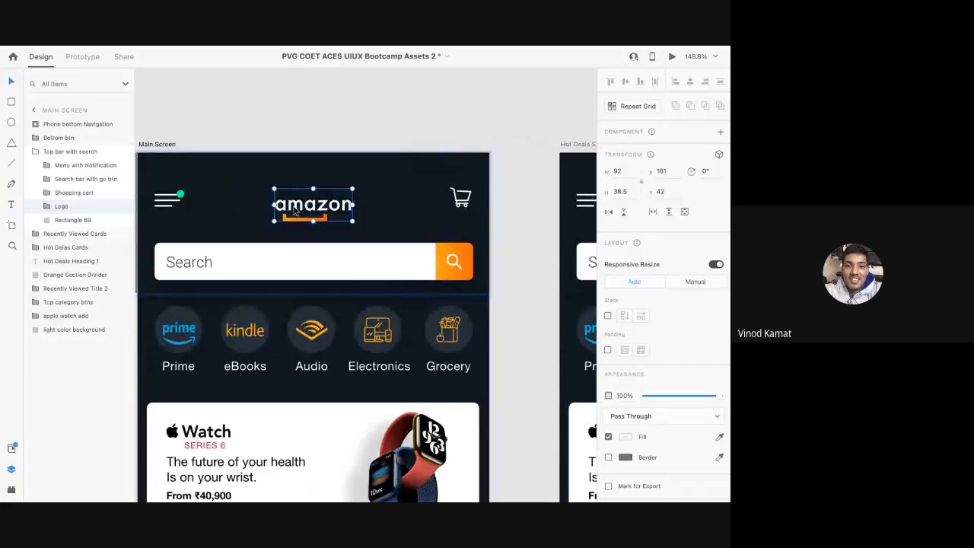
pyautogui.doubleClick(294, 211)
pyautogui.doubleClick(297, 212)
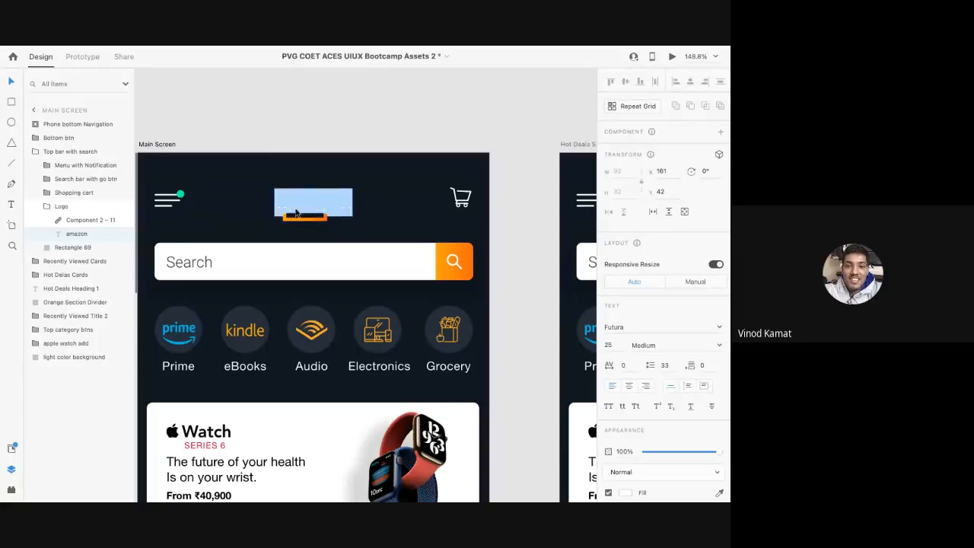
pyautogui.press('Escape')
# Step: Zoom out and pan over to the Playground splash artboards
pyautogui.scroll(-5, 333, 202)
pyautogui.scroll(-7, 334, 202)
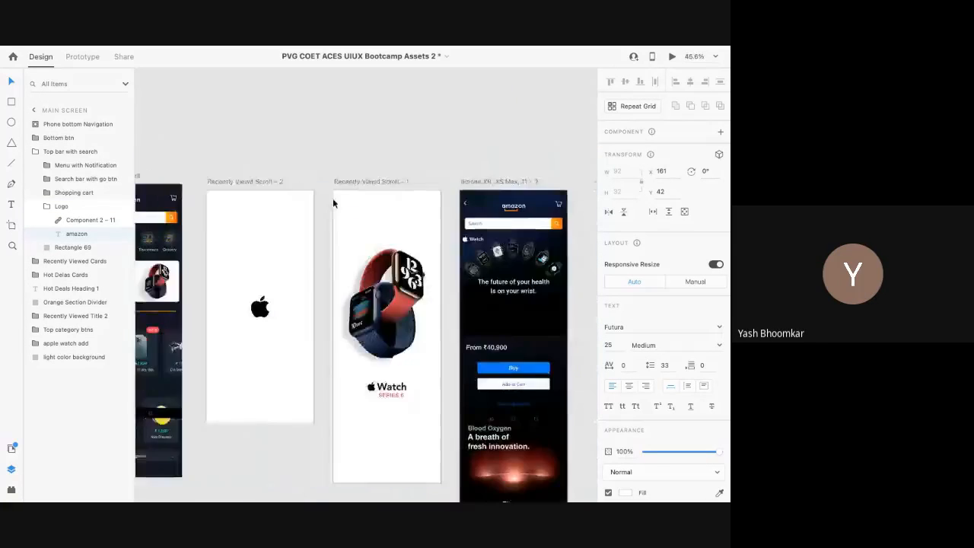
pyautogui.hscroll(15, 333, 201)
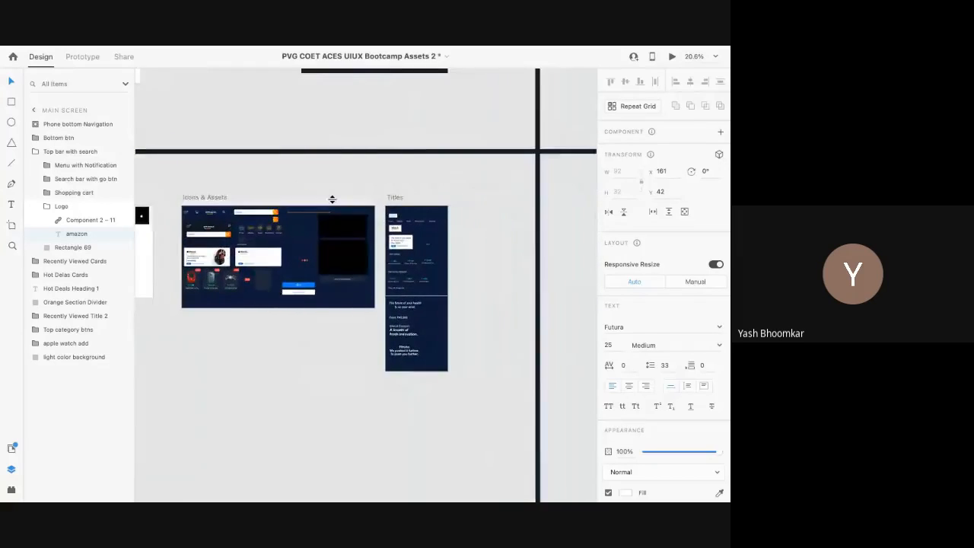
pyautogui.scroll(-4, 332, 204)
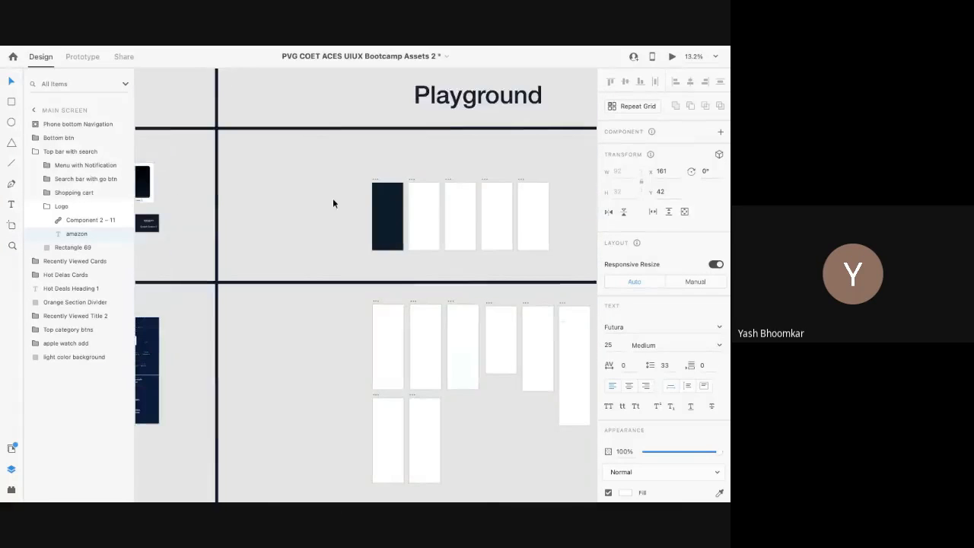
# Step: Select Playground Splash Screen 1 and the amazon logo on Splash Screen 2
pyautogui.click(431, 237)
pyautogui.scroll(4, 430, 235)
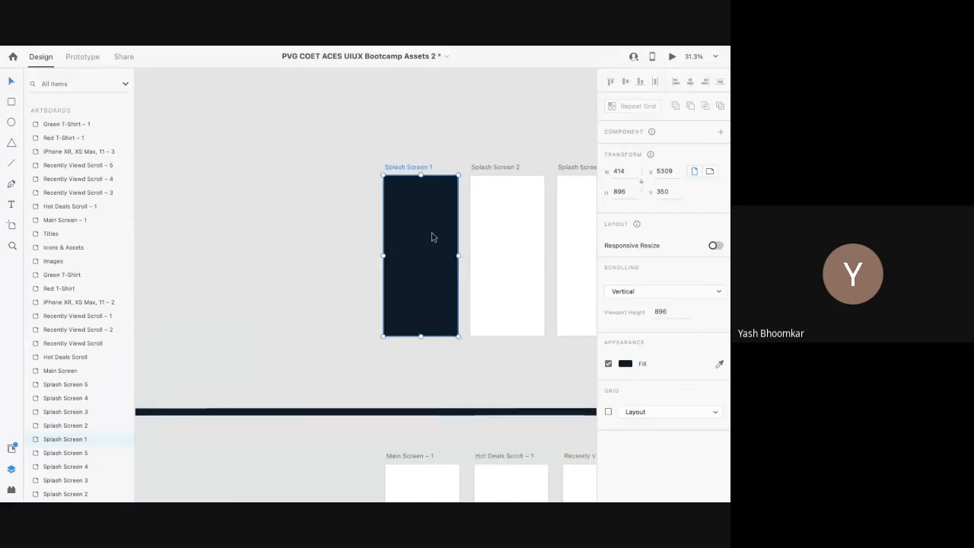
pyautogui.hscroll(3, 432, 235)
pyautogui.hscroll(-3, 367, 255)
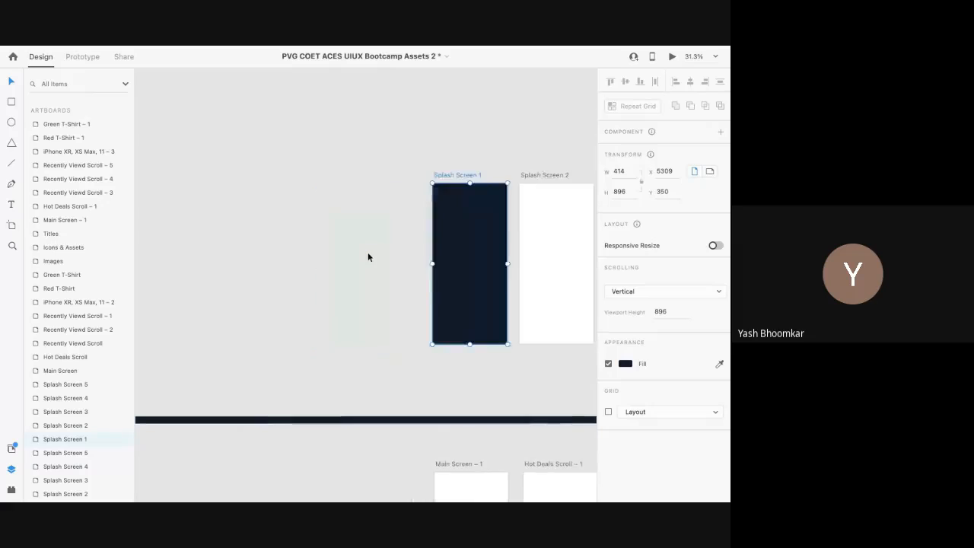
pyautogui.scroll(5, 367, 255)
pyautogui.scroll(-1, 368, 256)
pyautogui.hscroll(3, 368, 252)
pyautogui.click(340, 236)
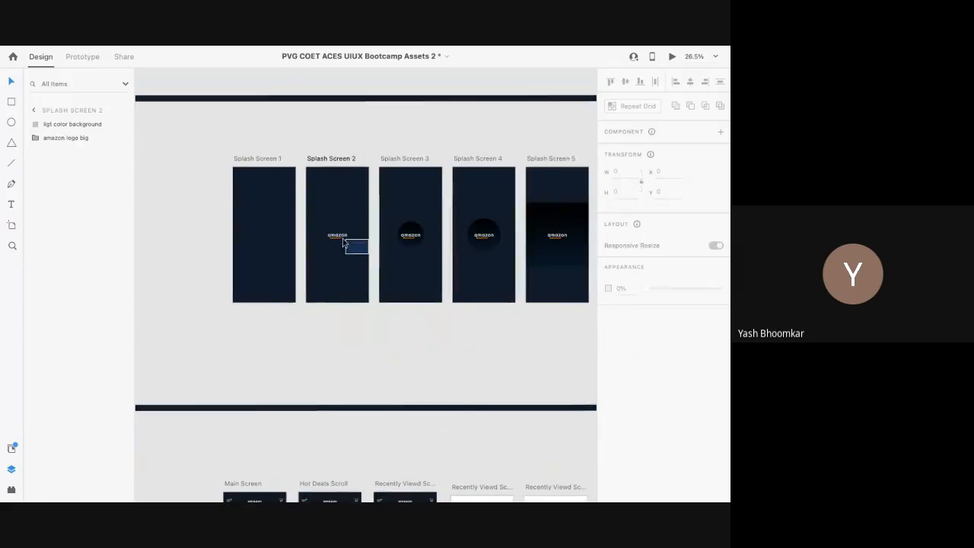
# Step: Run a Desktop Preview of the splash sequence starting from Splash Screen 1
pyautogui.click(256, 159)
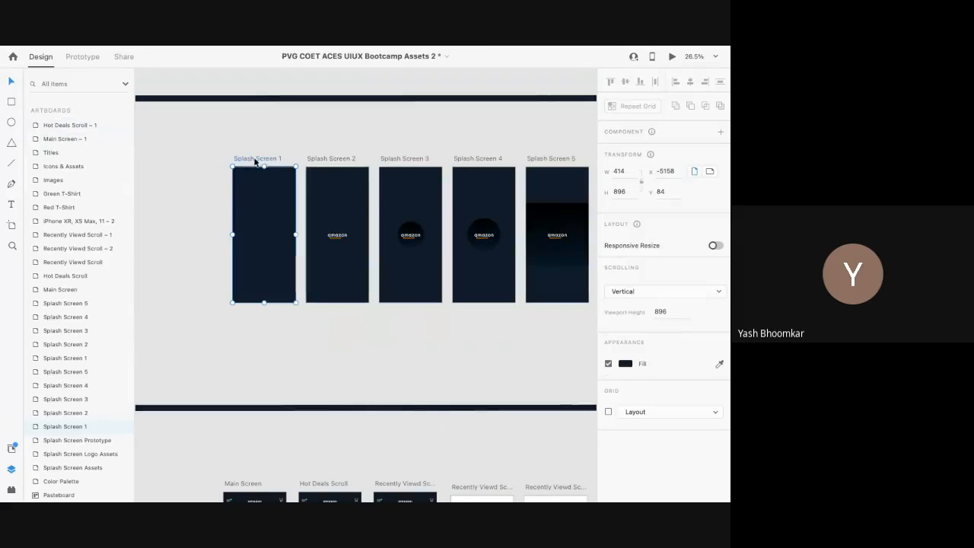
pyautogui.click(670, 57)
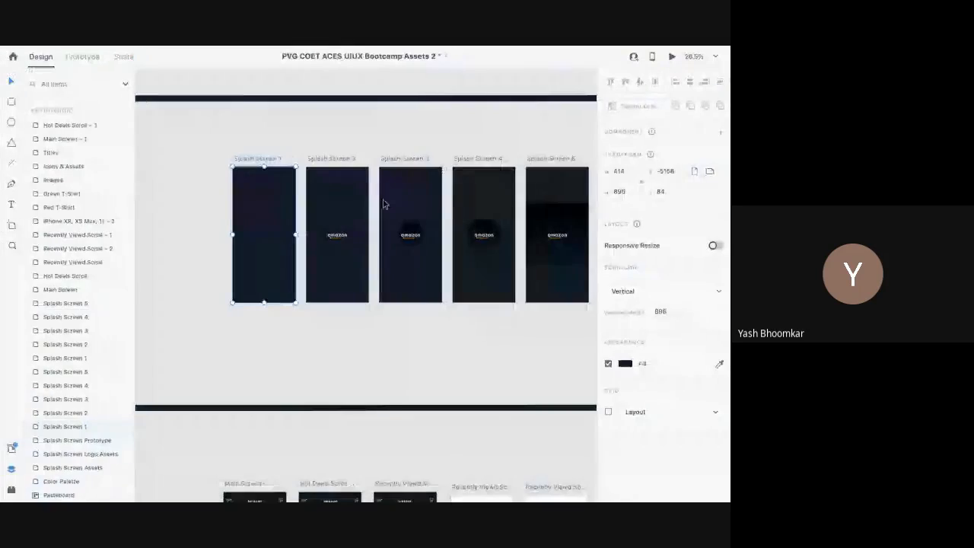
pyautogui.scroll(5, 261, 238)
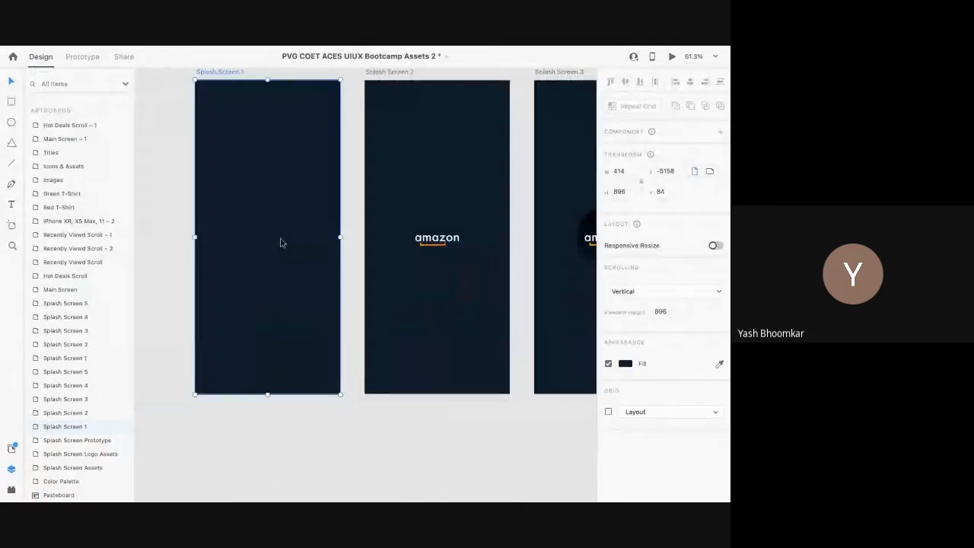
pyautogui.scroll(-2, 280, 242)
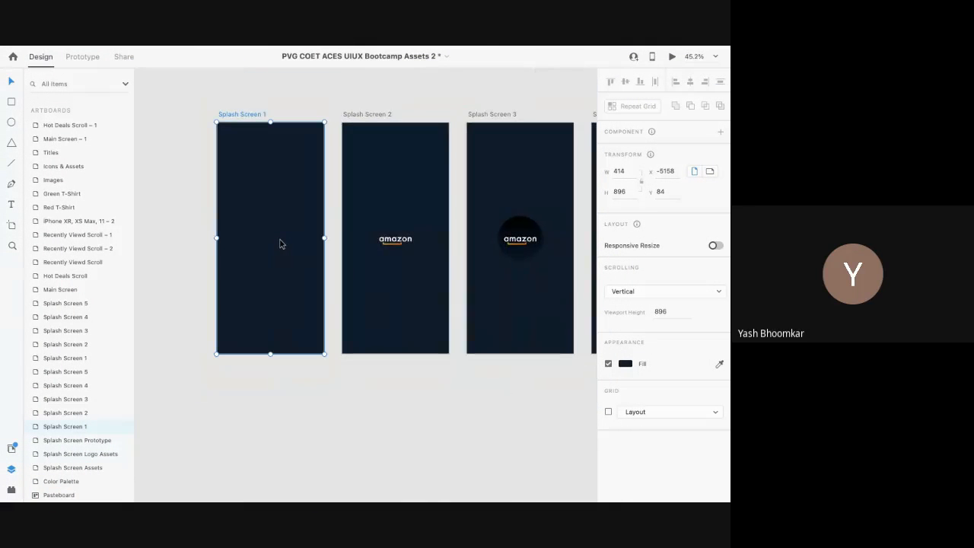
# Step: Copy the amazon logo from the finished Splash Screen 2
pyautogui.rightClick(392, 242)
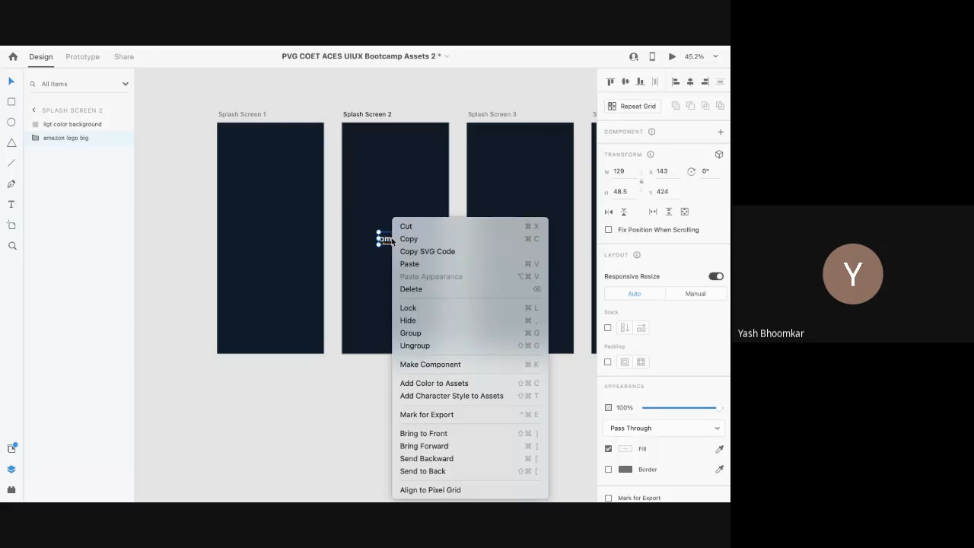
pyautogui.click(364, 204)
pyautogui.scroll(3, 364, 203)
pyautogui.scroll(-5, 364, 206)
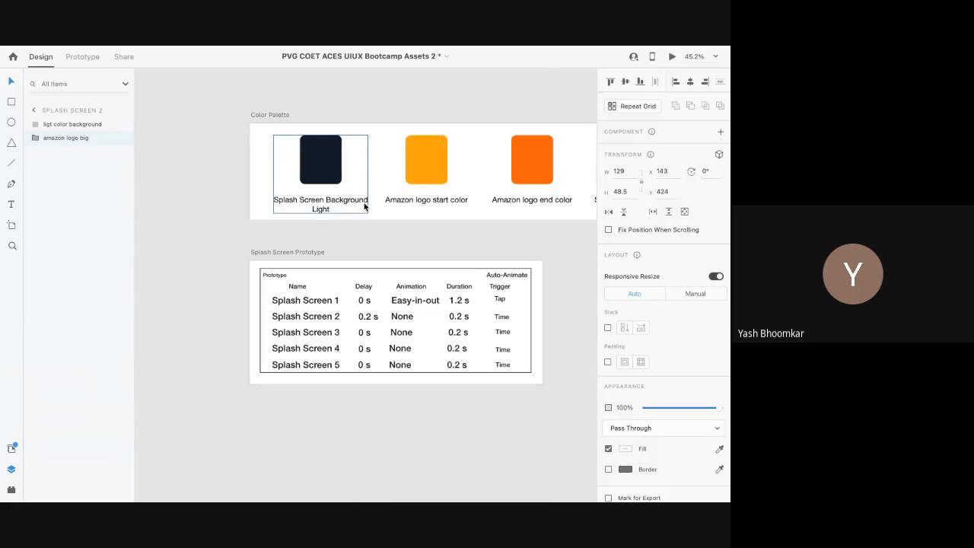
pyautogui.hscroll(5, 363, 206)
pyautogui.scroll(-2, 364, 205)
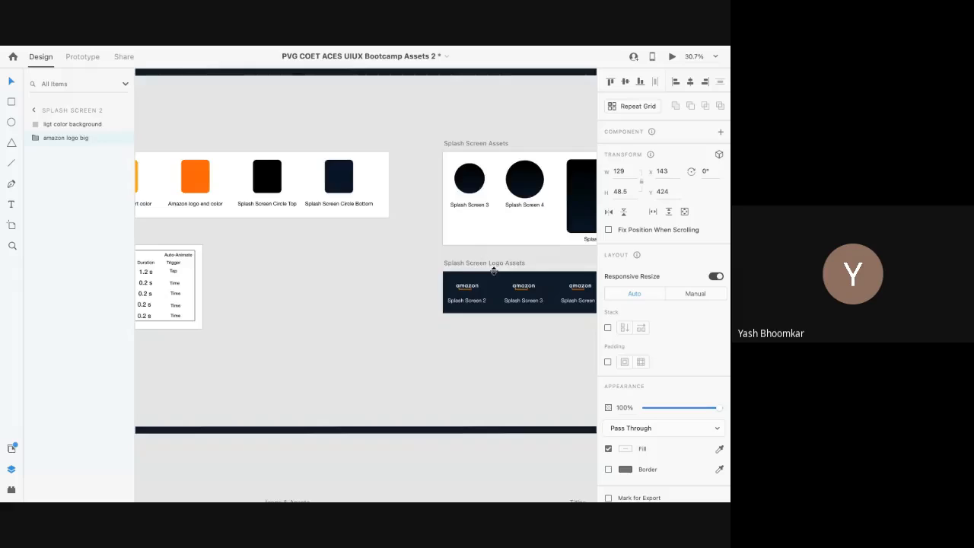
pyautogui.scroll(5, 494, 277)
pyautogui.hscroll(2, 449, 293)
# Step: Inspect the amazon logo on the Logo Assets board and return to Playground
pyautogui.click(373, 306)
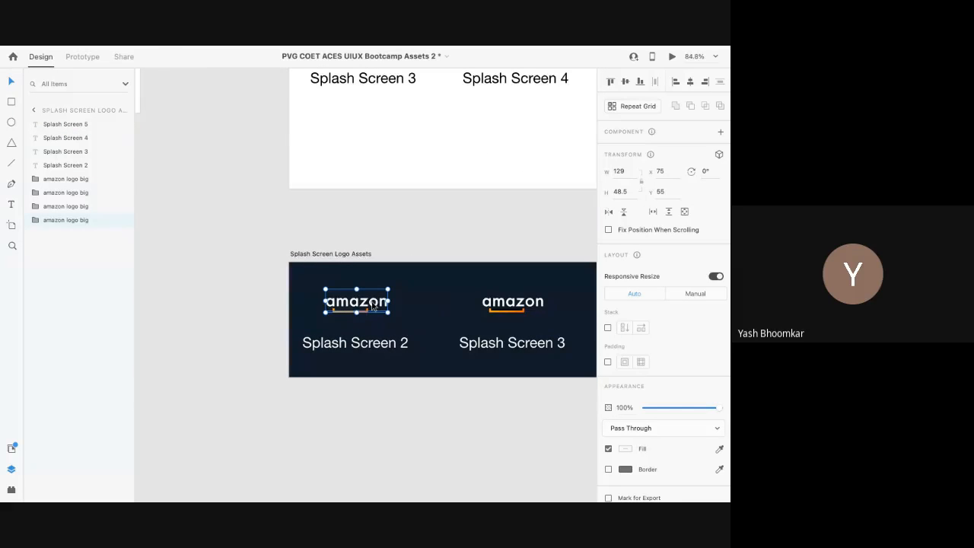
pyautogui.scroll(-5, 373, 307)
pyautogui.scroll(-3, 372, 306)
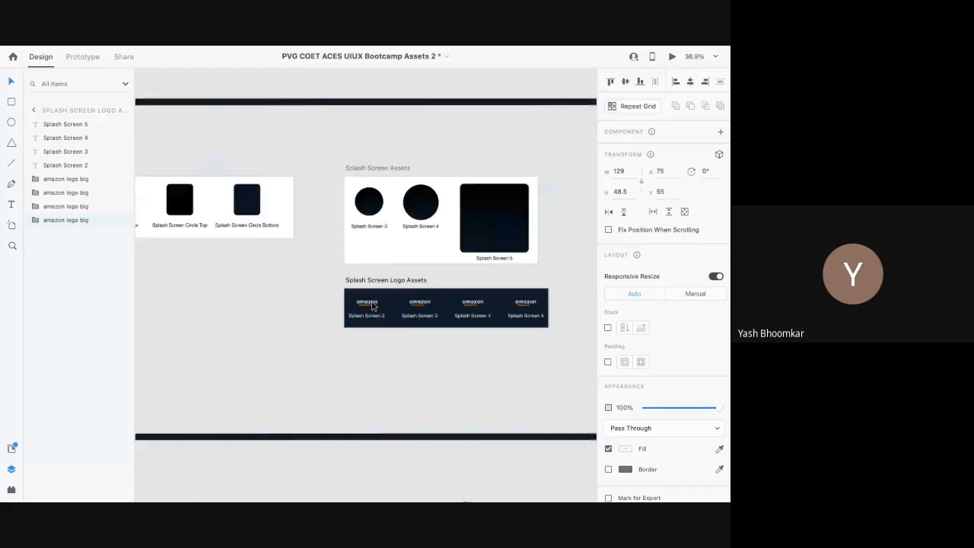
pyautogui.hscroll(5, 372, 305)
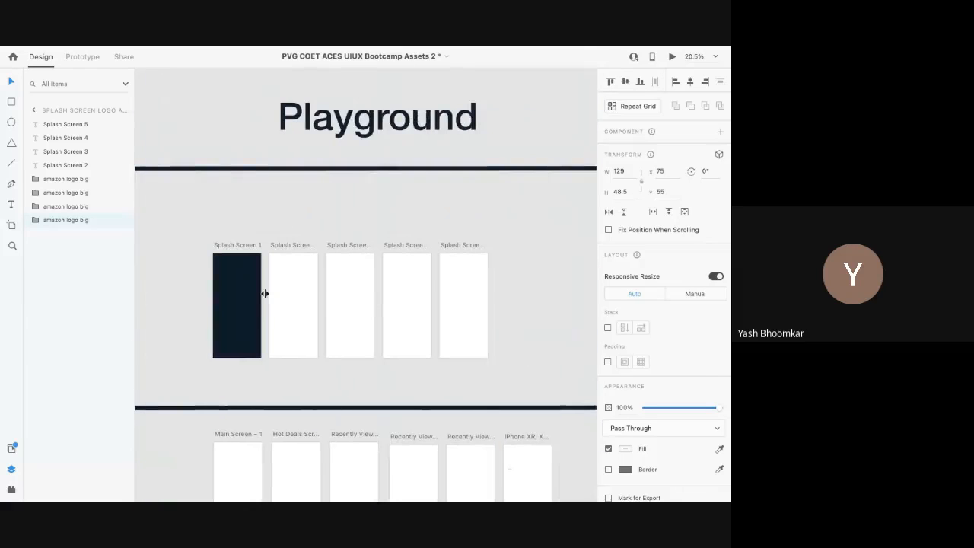
# Step: Paste the amazon logo into Playground Splash Screen 1
pyautogui.click(237, 300)
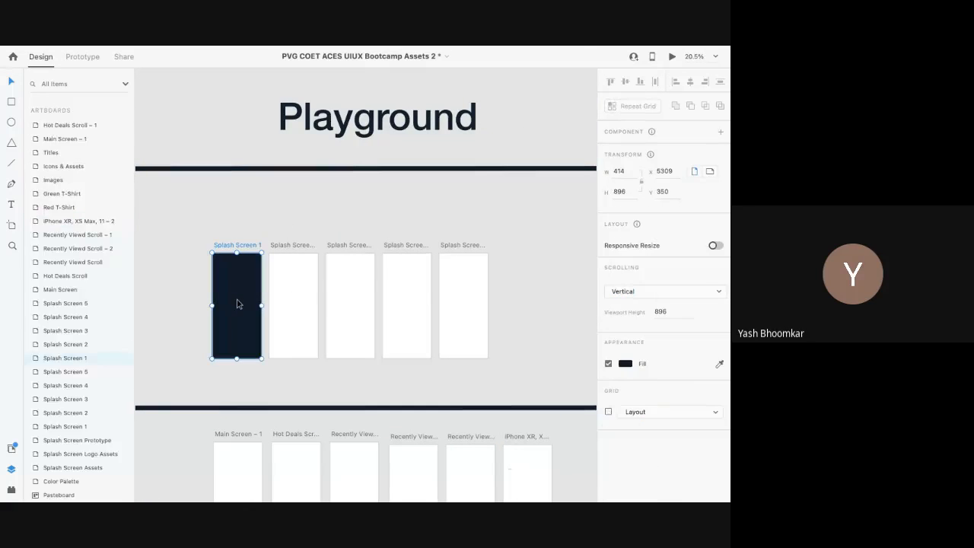
pyautogui.hotkey('ctrl', 'v')
pyautogui.scroll(5, 229, 271)
pyautogui.moveTo(243, 259); pyautogui.dragTo(258, 355)
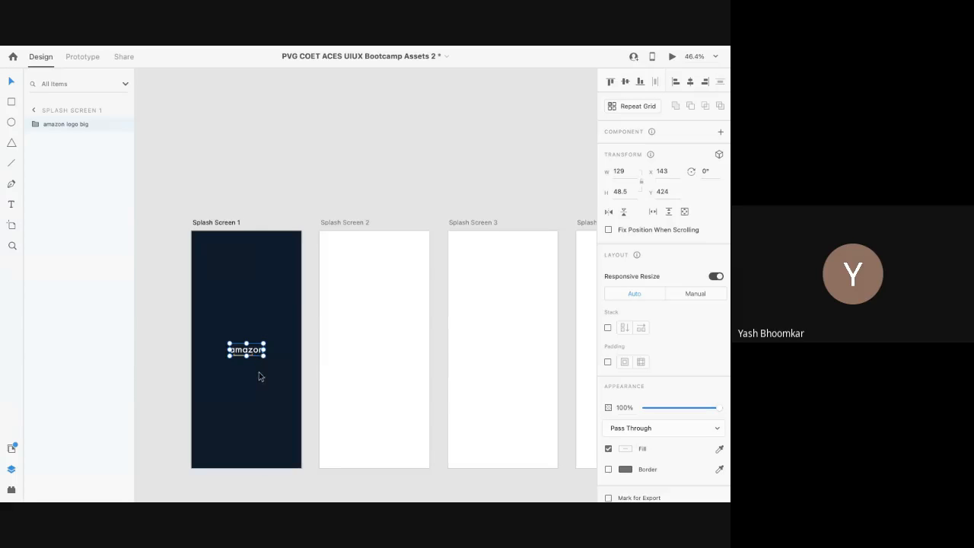
pyautogui.scroll(5, 259, 379)
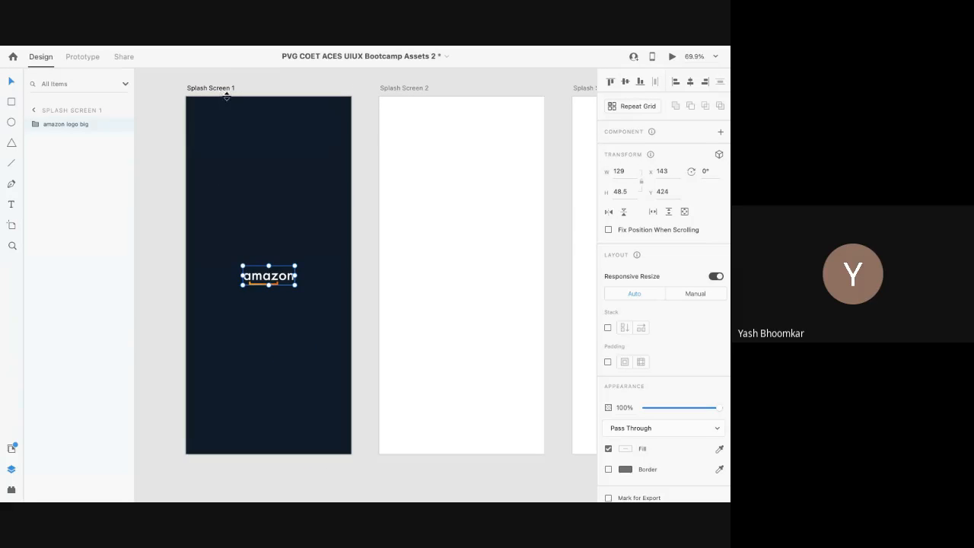
# Step: Move the logo to Splash Screen 1's bottom edge and set its opacity to 0%
pyautogui.click(411, 88)
pyautogui.click(223, 89)
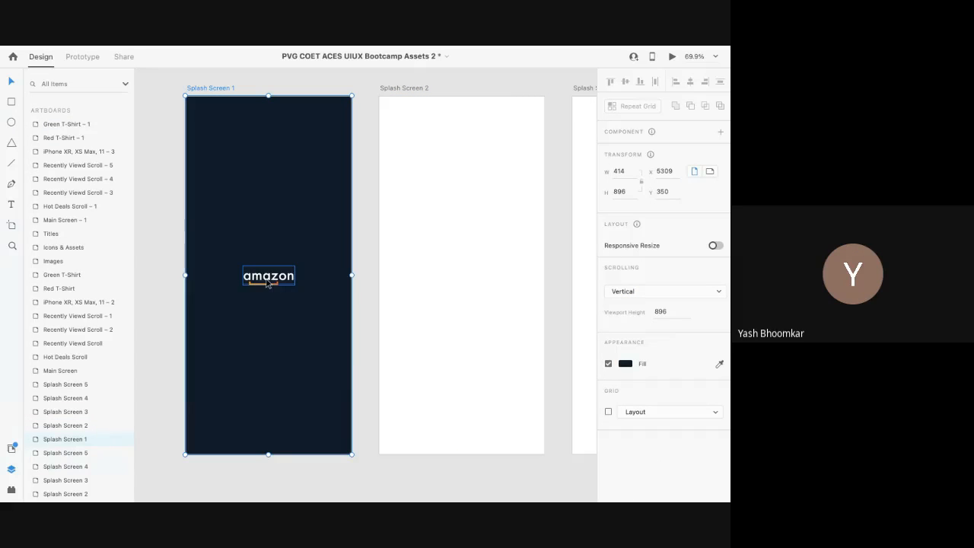
pyautogui.click(269, 283)
pyautogui.moveTo(270, 283); pyautogui.dragTo(268, 449)
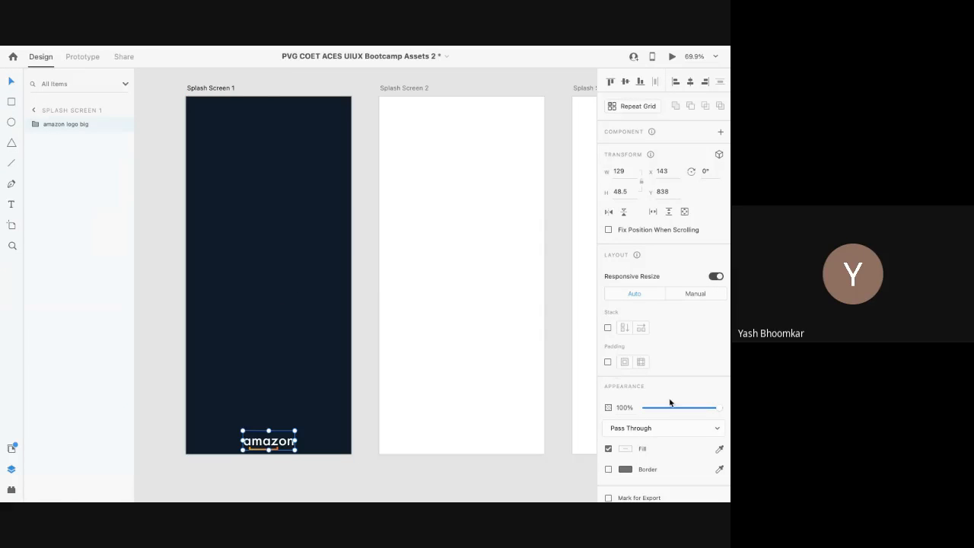
pyautogui.moveTo(718, 409); pyautogui.dragTo(639, 419)
pyautogui.click(322, 428)
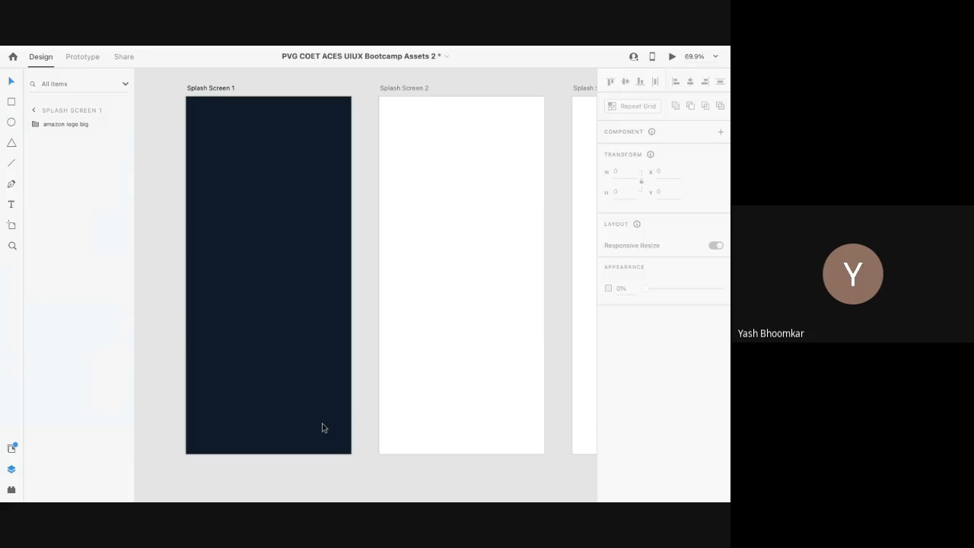
pyautogui.click(262, 447)
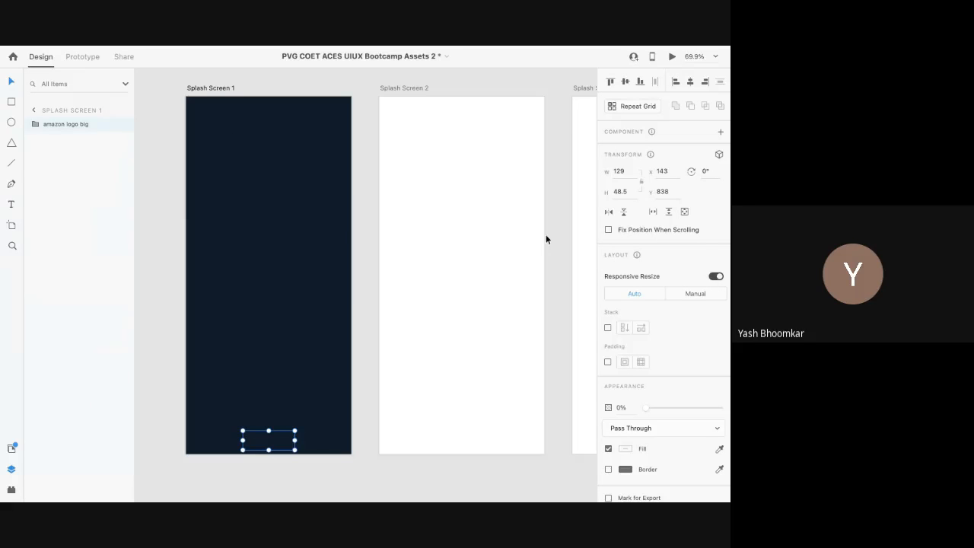
pyautogui.click(480, 188)
# Step: Fill Splash Screen 2 with the same dark navy and paste the logo there at full opacity
pyautogui.click(719, 365)
pyautogui.click(267, 282)
pyautogui.click(270, 440)
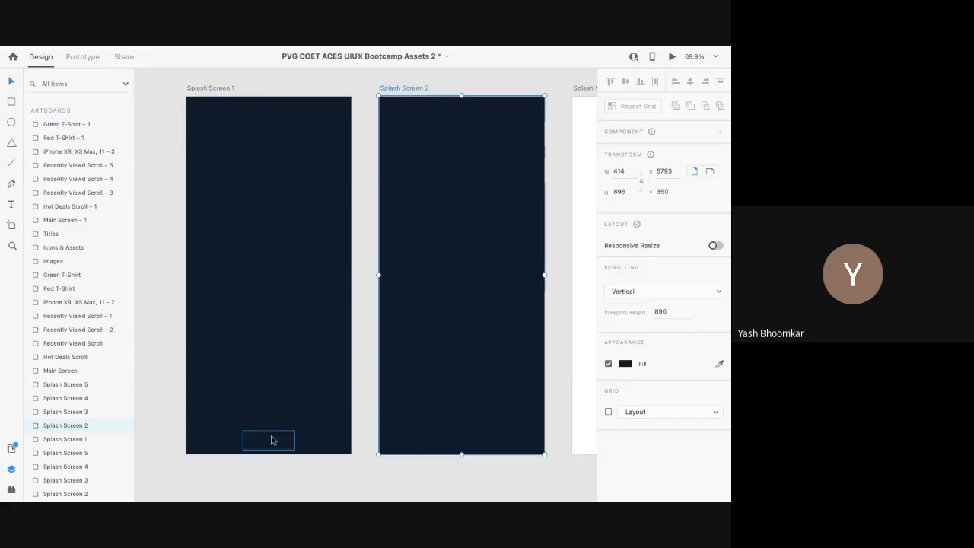
pyautogui.hotkey('ctrl', 'c')
pyautogui.click(510, 380)
pyautogui.hotkey('ctrl', 'v')
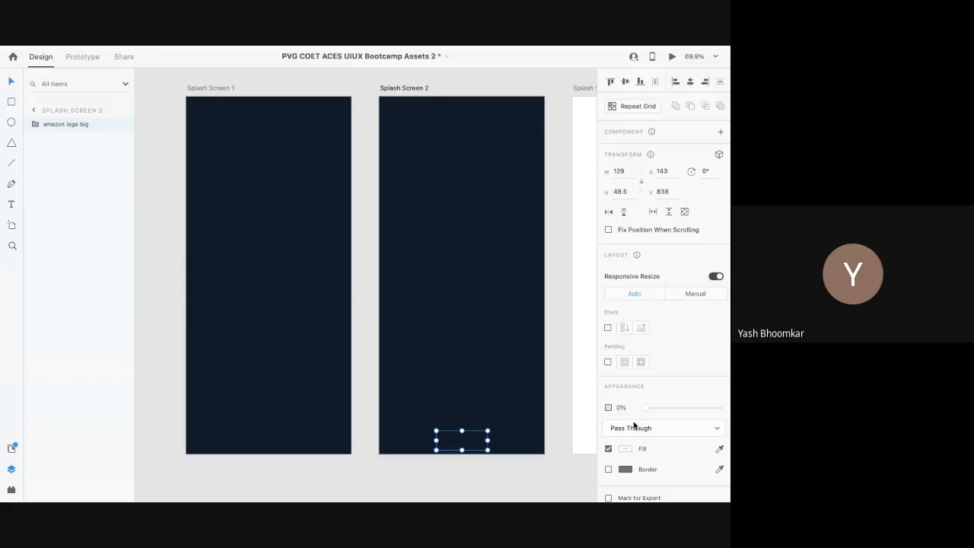
pyautogui.moveTo(645, 408); pyautogui.dragTo(722, 408)
# Step: Align the amazon logo to the centre of Splash Screen 2 (Y 424)
pyautogui.moveTo(466, 450); pyautogui.dragTo(462, 316)
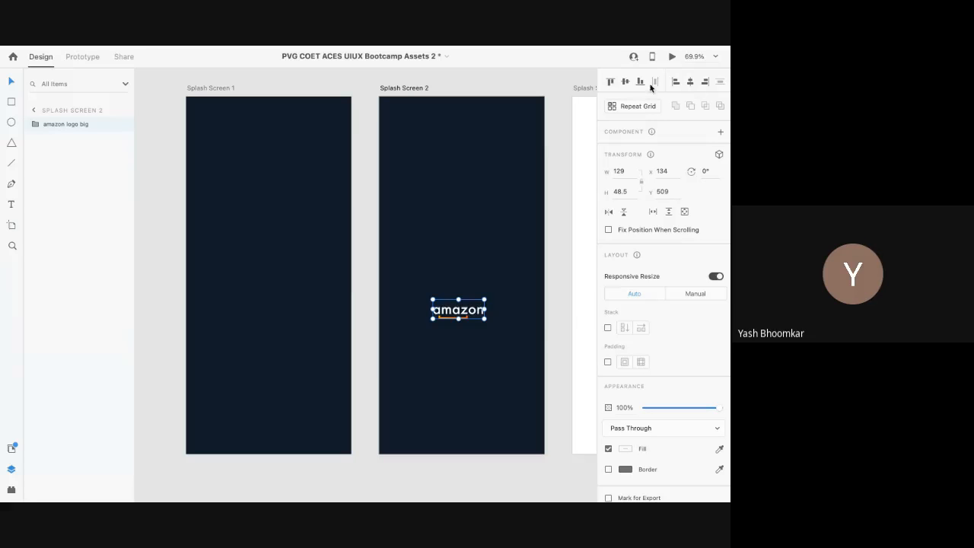
pyautogui.click(690, 84)
pyautogui.click(626, 83)
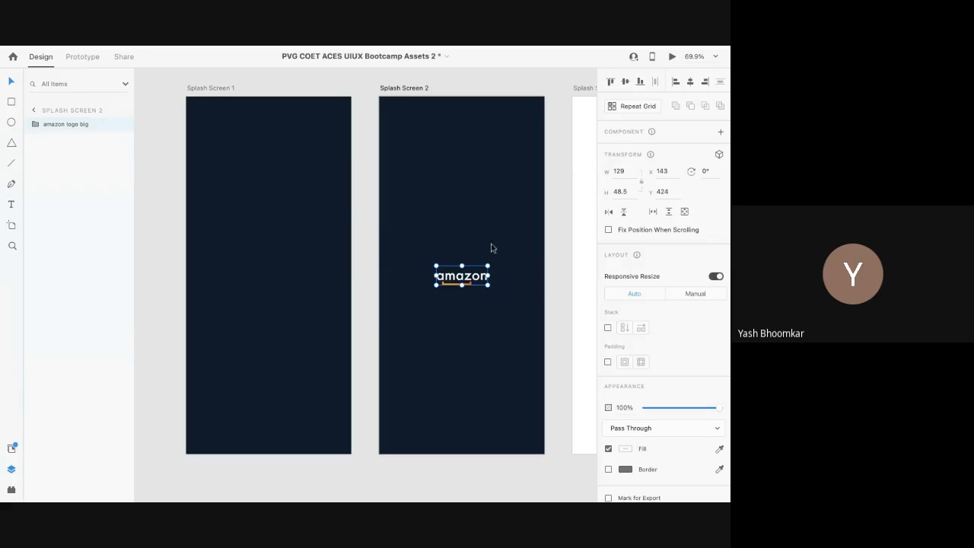
pyautogui.click(612, 82)
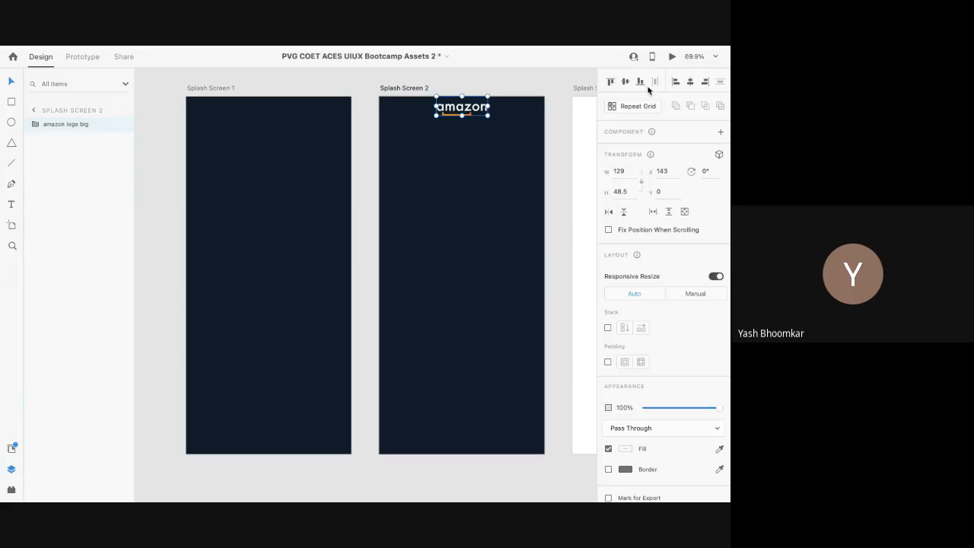
pyautogui.click(641, 86)
pyautogui.click(627, 86)
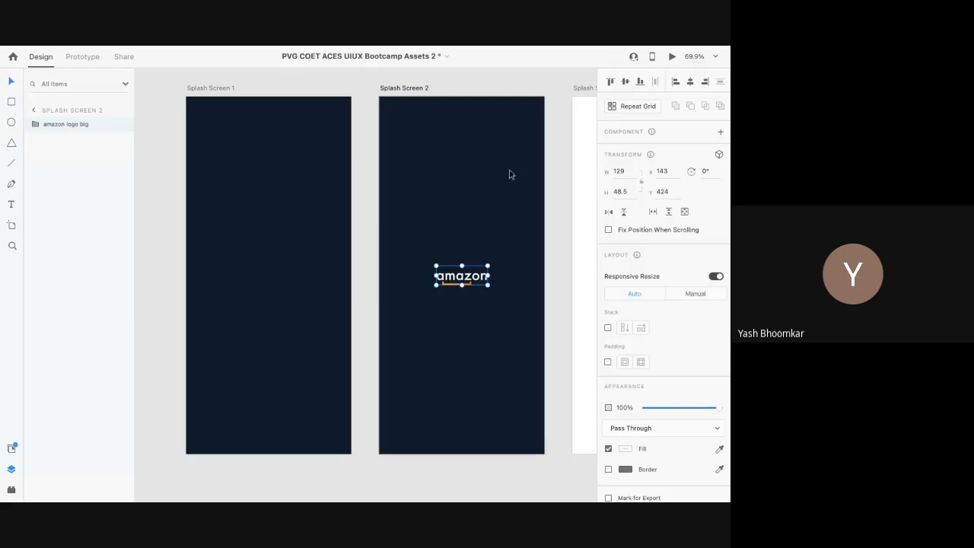
pyautogui.click(480, 229)
pyautogui.scroll(-5, 479, 228)
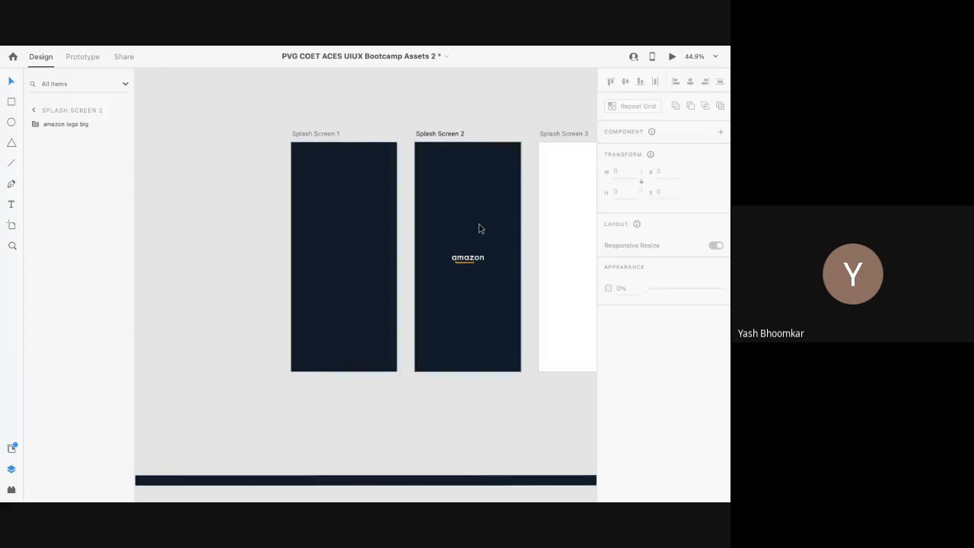
pyautogui.hscroll(5, 479, 229)
pyautogui.scroll(-3, 479, 229)
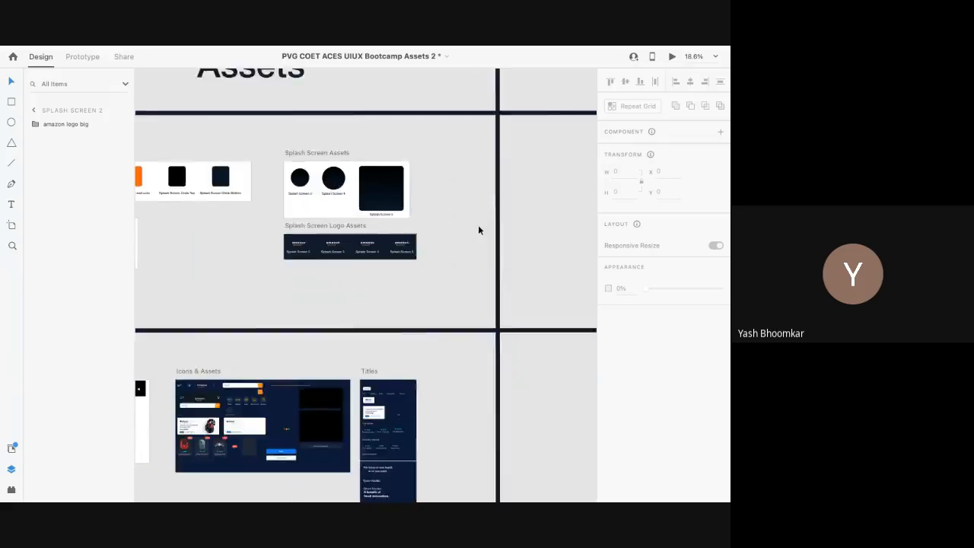
pyautogui.hscroll(-5, 477, 225)
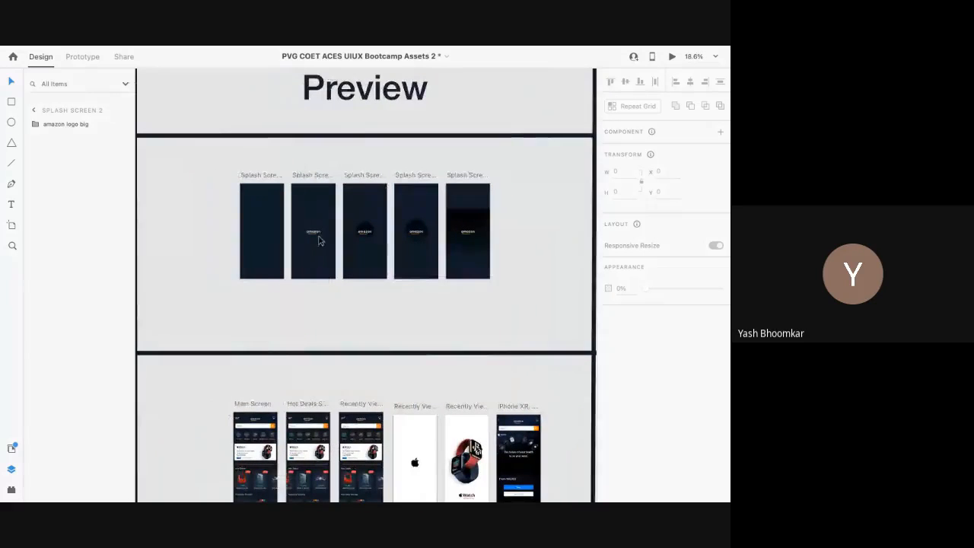
pyautogui.scroll(5, 312, 240)
pyautogui.scroll(10, 304, 236)
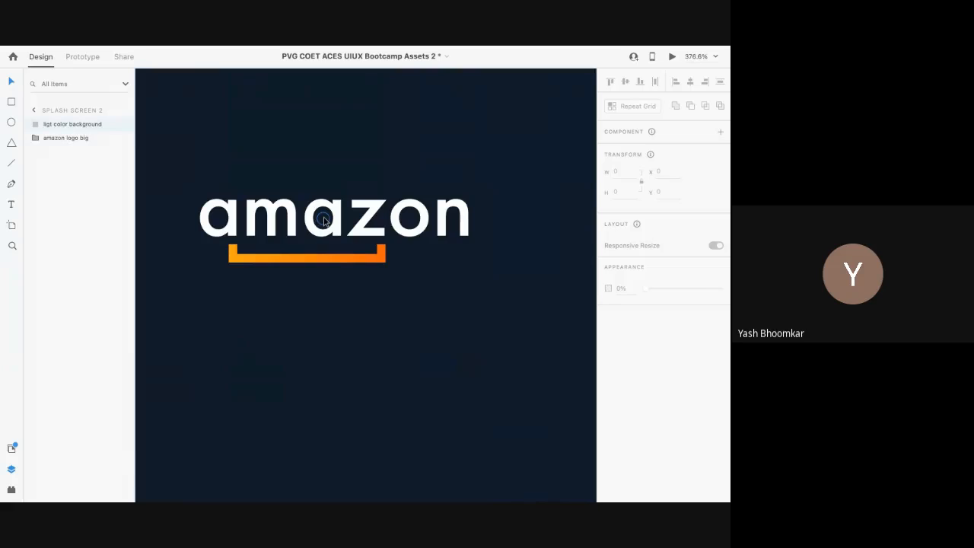
pyautogui.click(324, 220)
pyautogui.scroll(5, 323, 221)
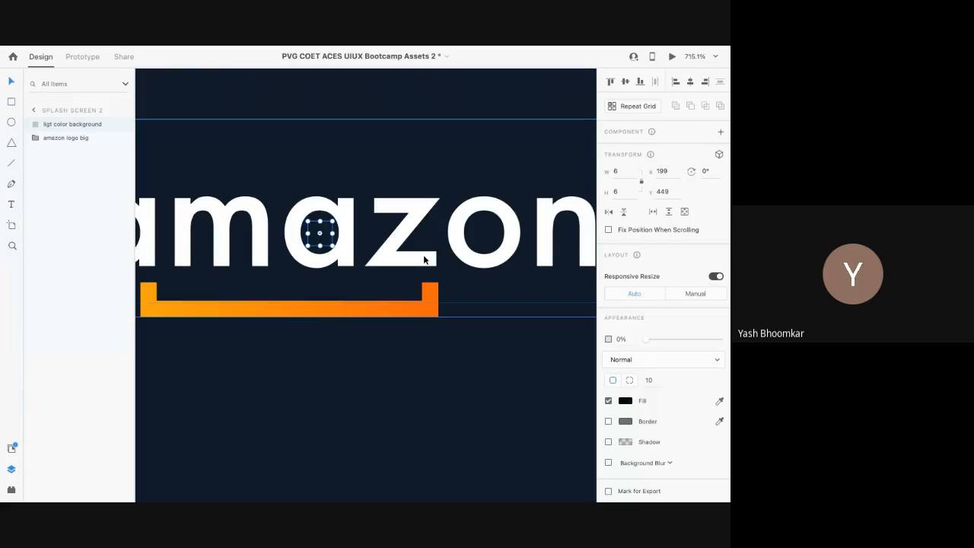
pyautogui.scroll(-10, 423, 260)
pyautogui.hscroll(4, 421, 257)
pyautogui.scroll(5, 418, 256)
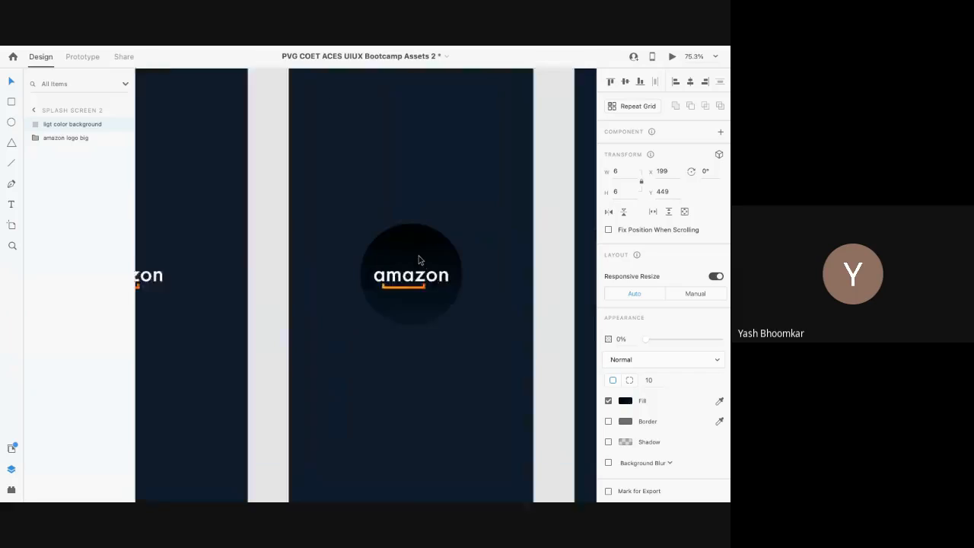
pyautogui.click(419, 257)
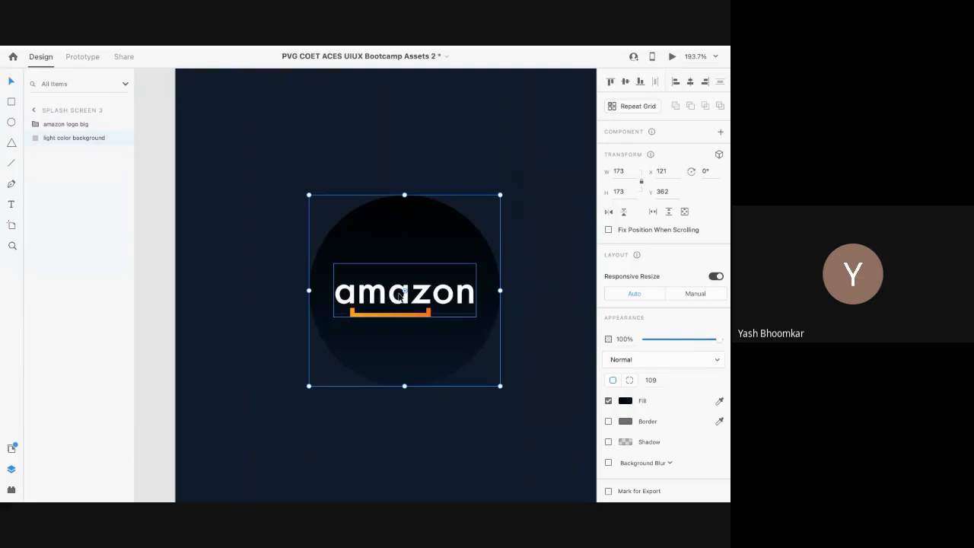
pyautogui.scroll(3, 401, 296)
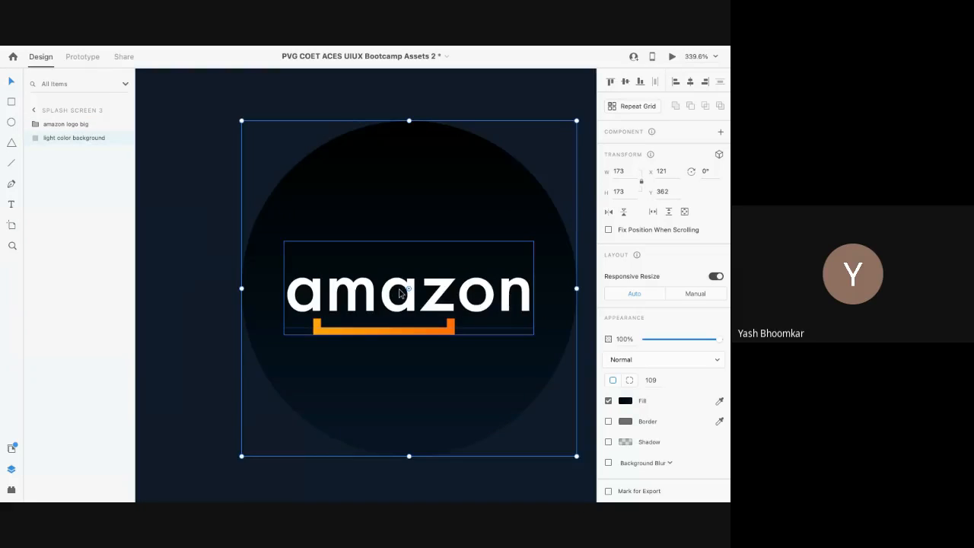
pyautogui.scroll(3, 400, 294)
pyautogui.scroll(-10, 398, 295)
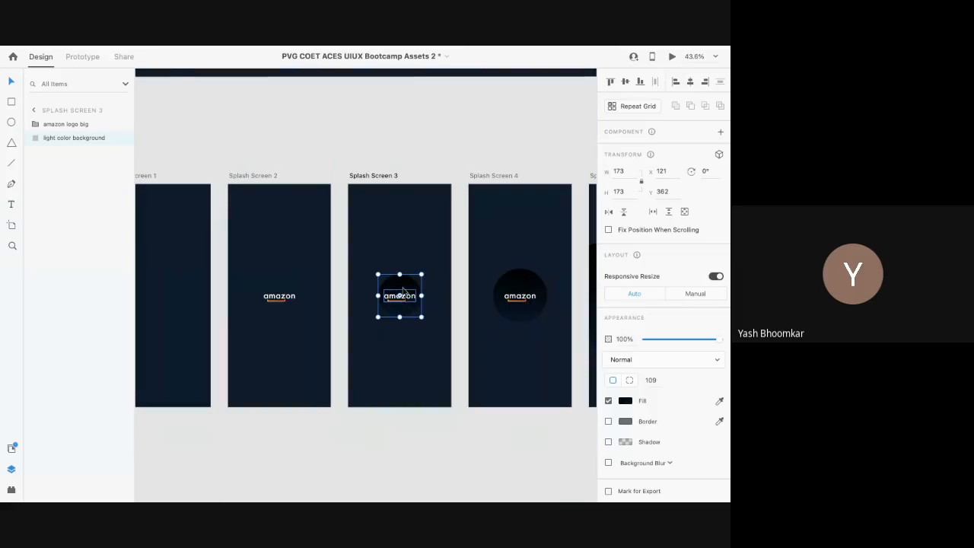
pyautogui.hscroll(10, 401, 293)
pyautogui.hscroll(15, 403, 292)
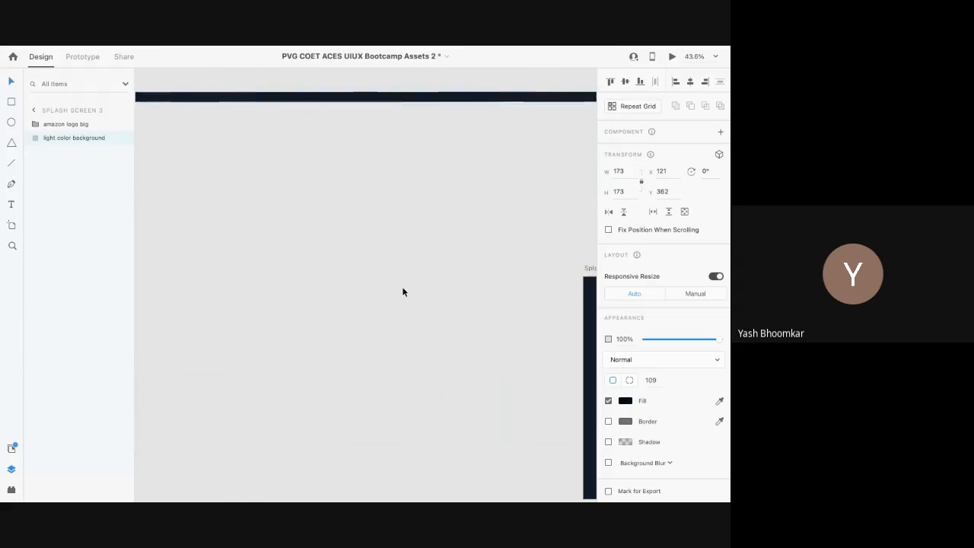
pyautogui.hscroll(-10, 403, 292)
pyautogui.scroll(-5, 403, 290)
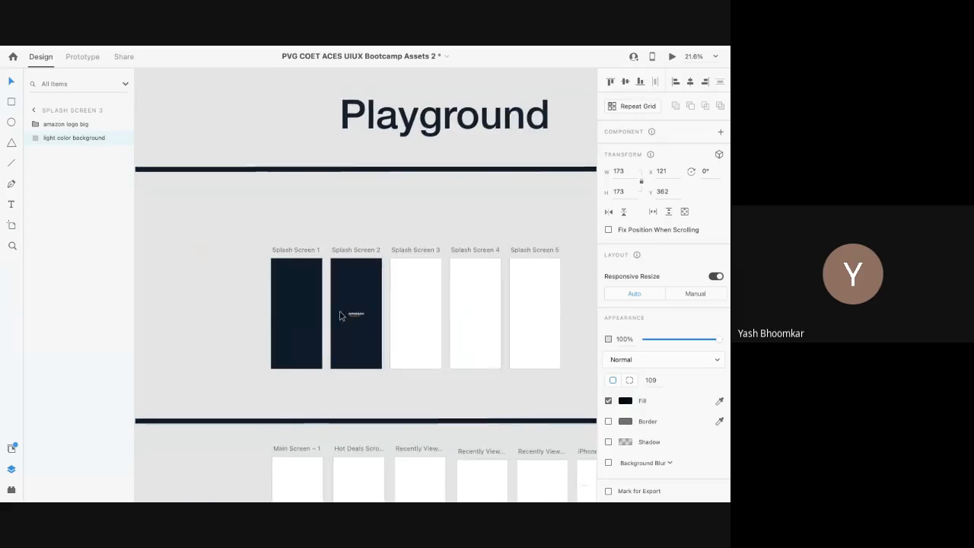
pyautogui.scroll(15, 341, 316)
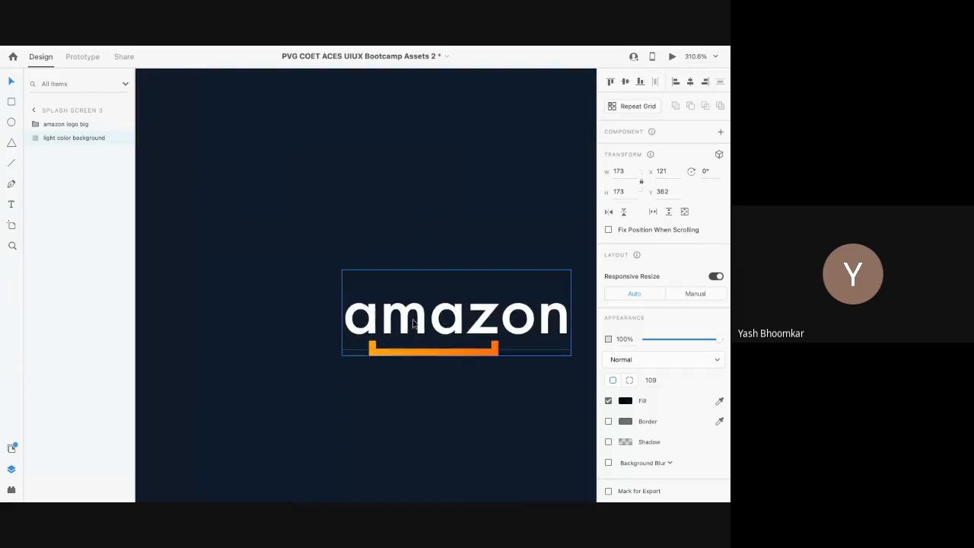
pyautogui.click(443, 318)
pyautogui.click(444, 318)
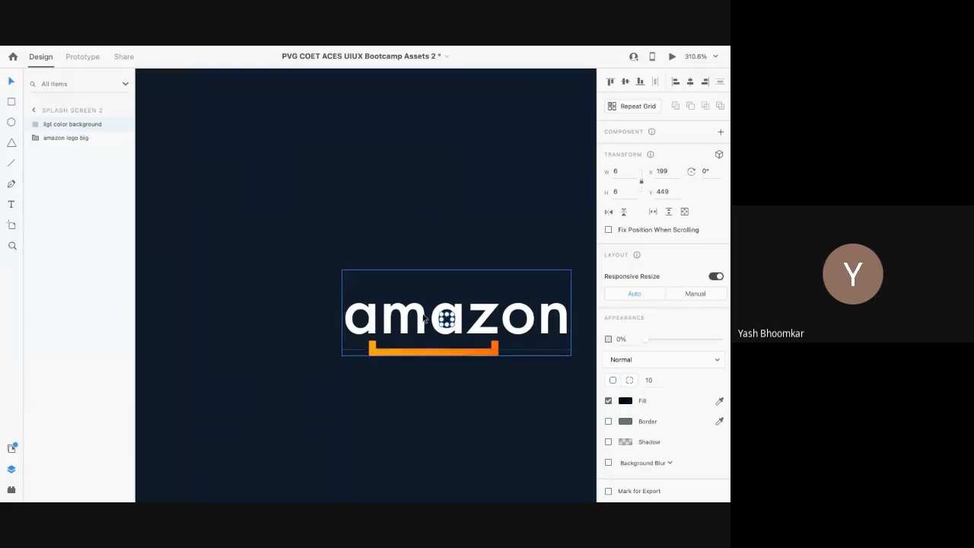
pyautogui.scroll(4, 448, 321)
pyautogui.scroll(-8, 450, 323)
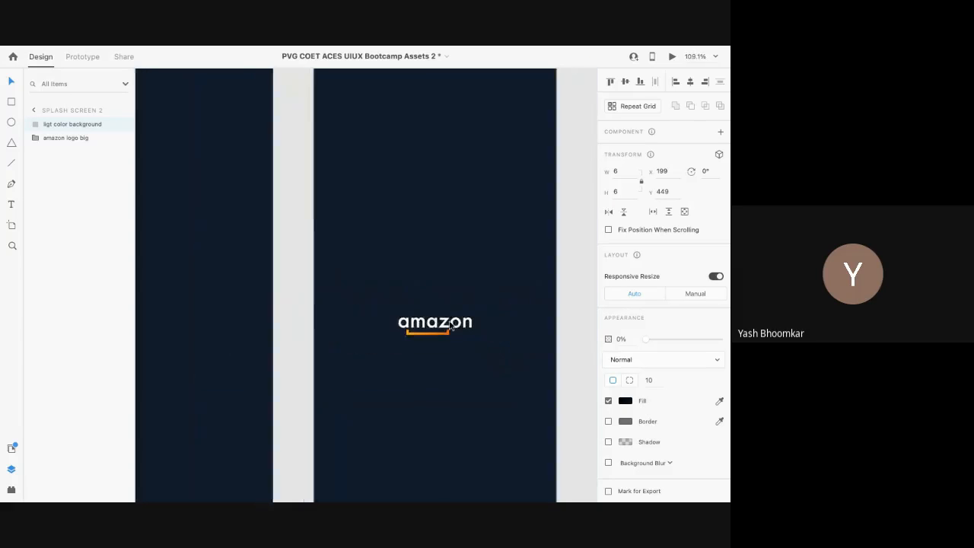
pyautogui.scroll(-6, 449, 324)
pyautogui.hscroll(2, 450, 323)
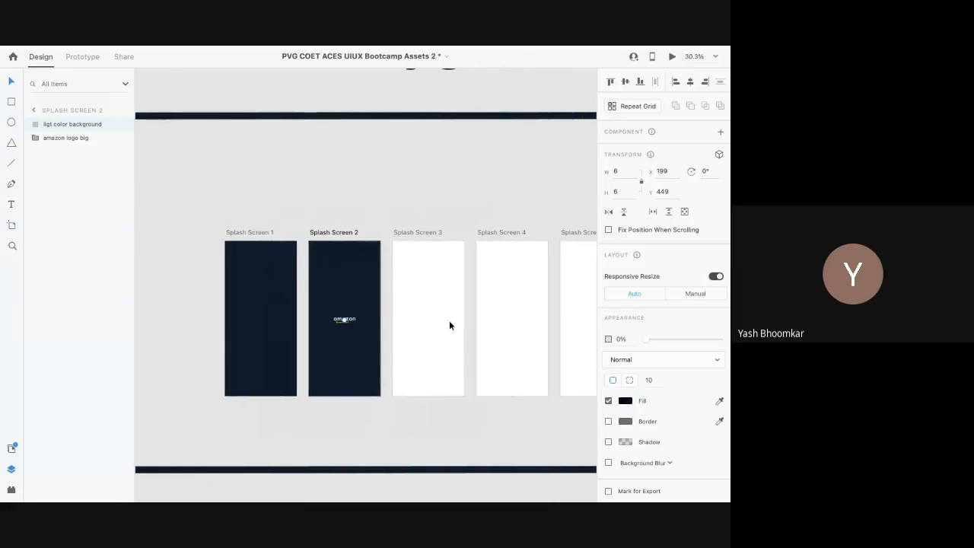
pyautogui.click(403, 229)
# Step: Eyedrop Splash Screen 2's dark navy as the fill for Splash Screens 3–5
pyautogui.keyDown('shift'); pyautogui.click(503, 231); pyautogui.keyUp('shift')
pyautogui.hscroll(2, 504, 232)
pyautogui.keyDown('shift'); pyautogui.click(503, 234); pyautogui.keyUp('shift')
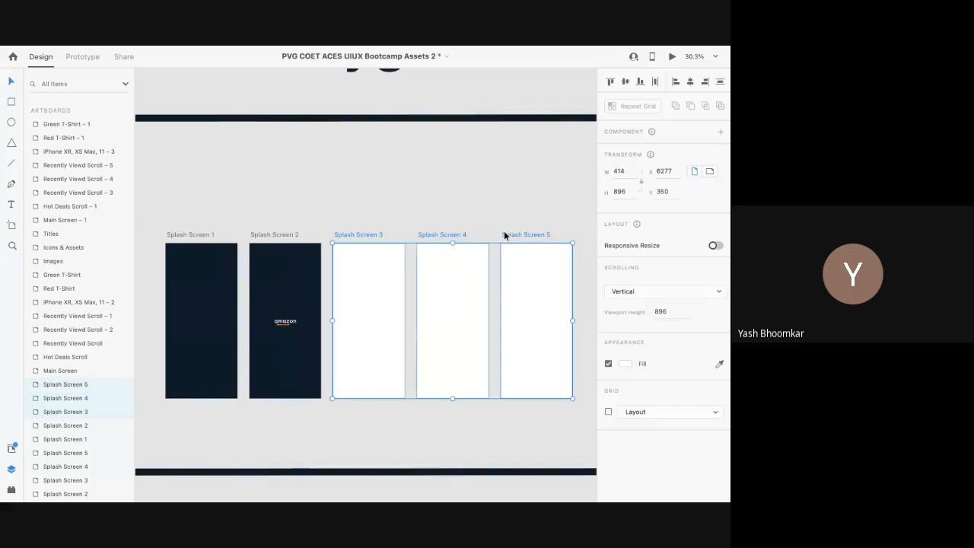
pyautogui.click(719, 364)
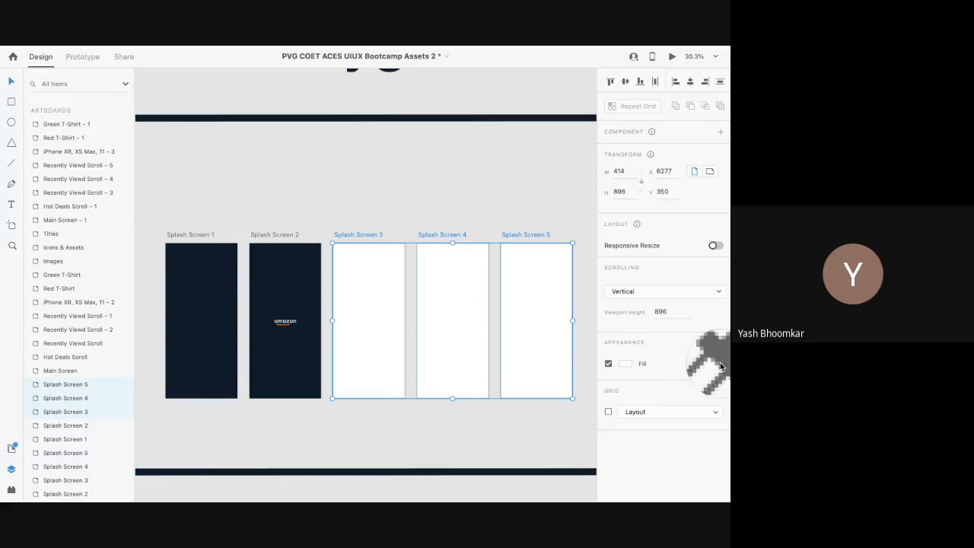
pyautogui.click(278, 283)
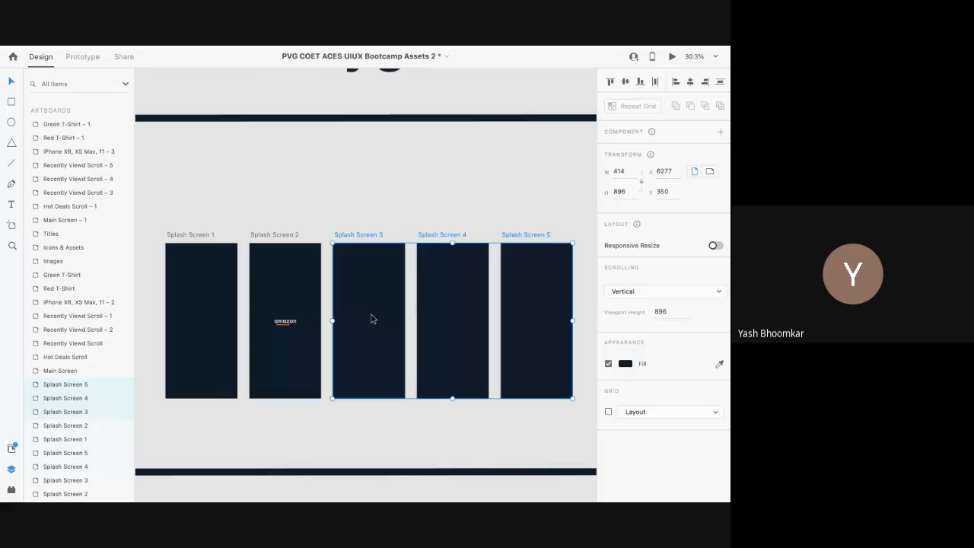
pyautogui.scroll(1, 372, 318)
pyautogui.scroll(-3, 369, 320)
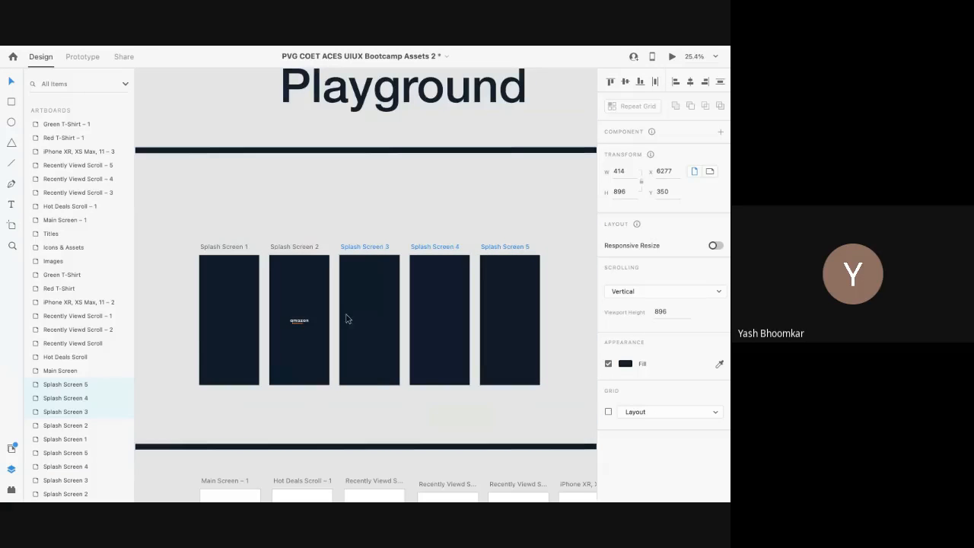
# Step: Paste the centred amazon logo into Splash Screens 3 and 4
pyautogui.click(299, 323)
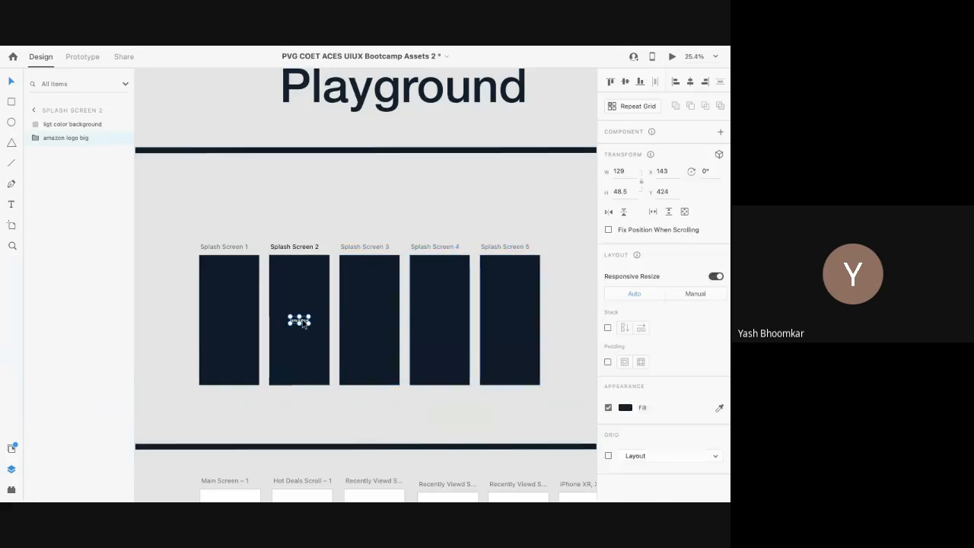
pyautogui.hscroll(-1, 303, 325)
pyautogui.hscroll(-10, 303, 323)
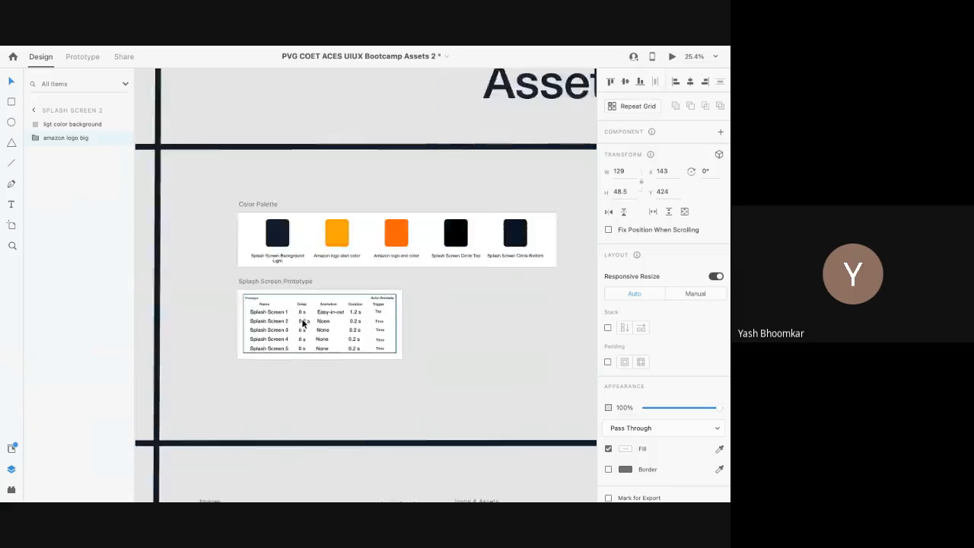
pyautogui.hscroll(8, 302, 324)
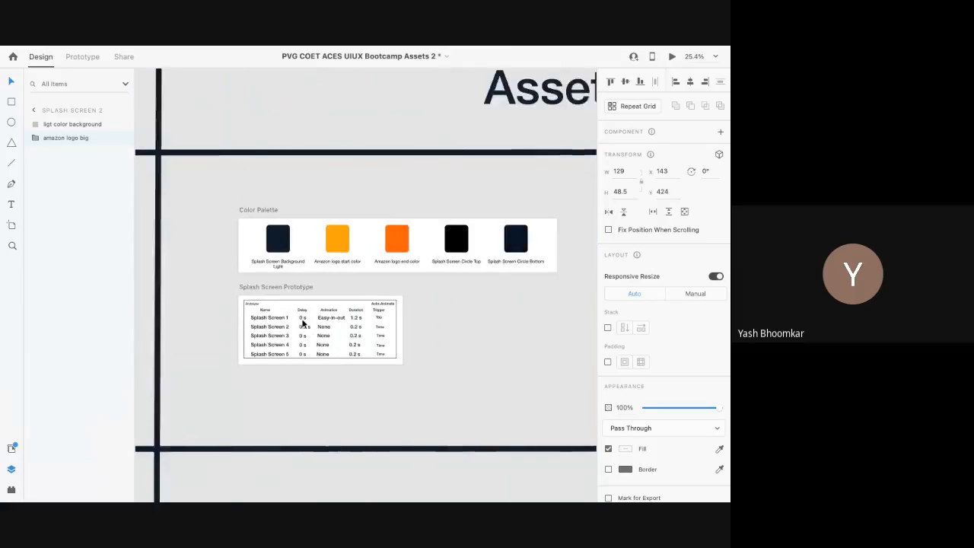
pyautogui.hscroll(6, 303, 323)
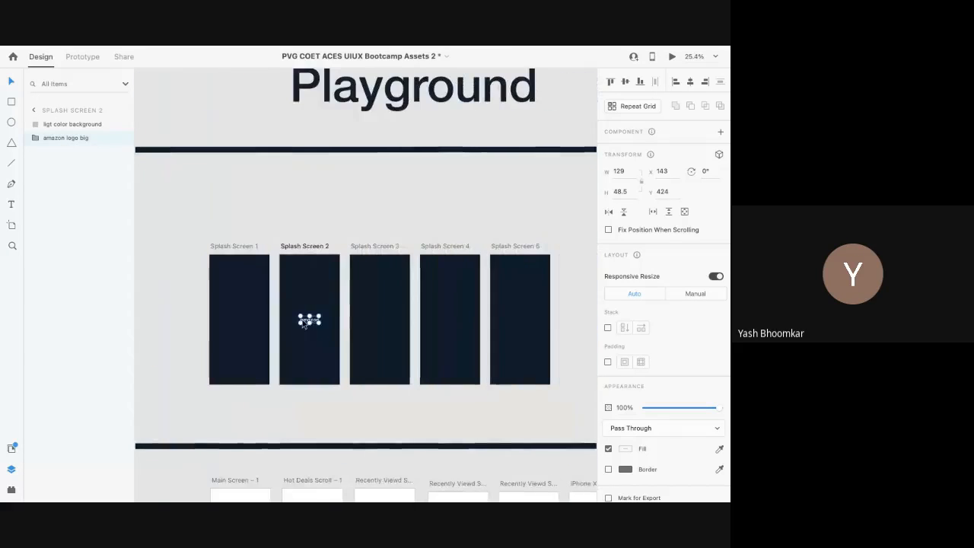
pyautogui.click(373, 328)
pyautogui.hotkey('ctrl', 'v')
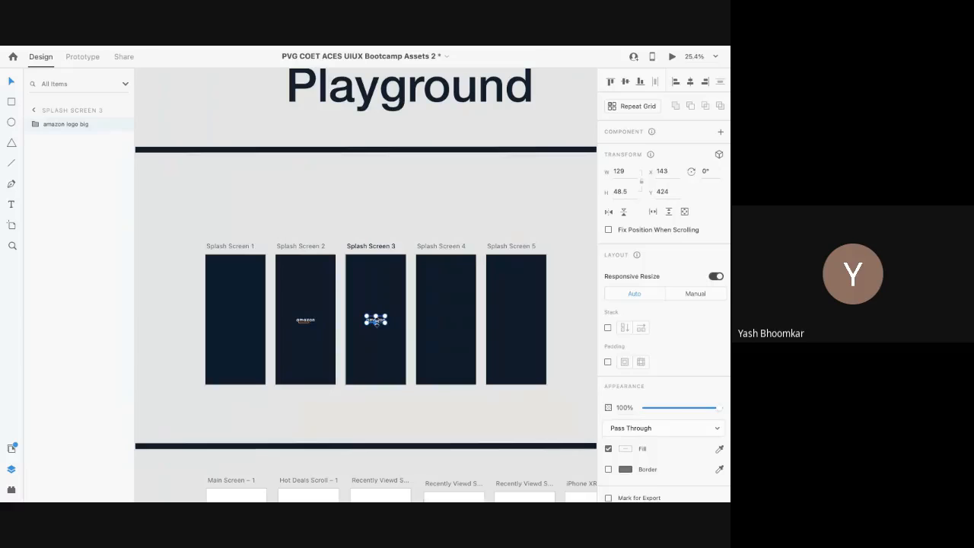
pyautogui.click(440, 323)
pyautogui.hotkey('ctrl', 'v')
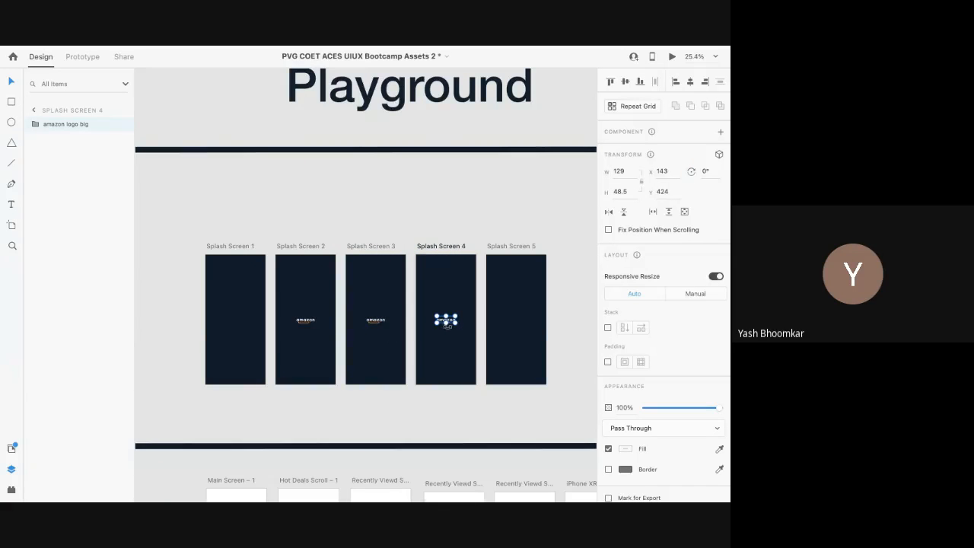
pyautogui.hscroll(-5, 365, 334)
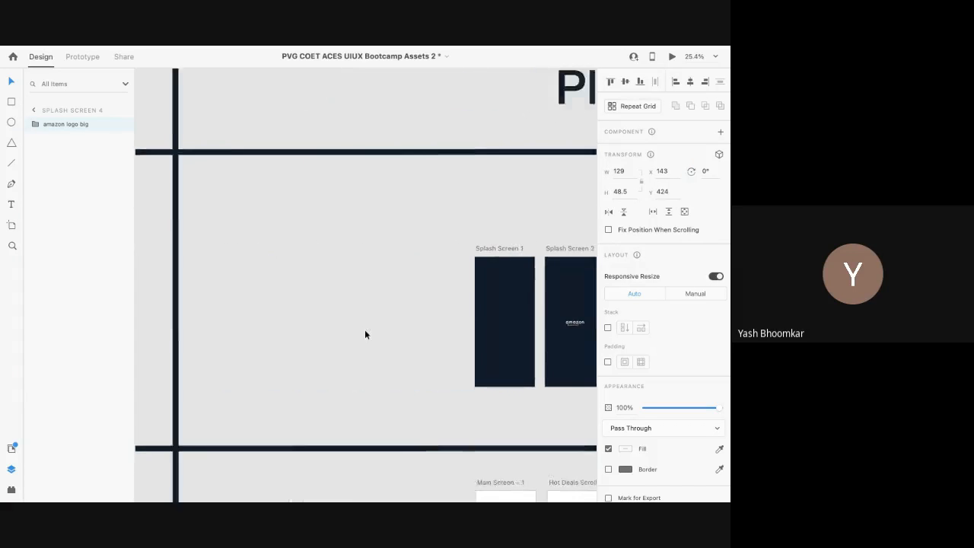
pyautogui.hscroll(-8, 364, 334)
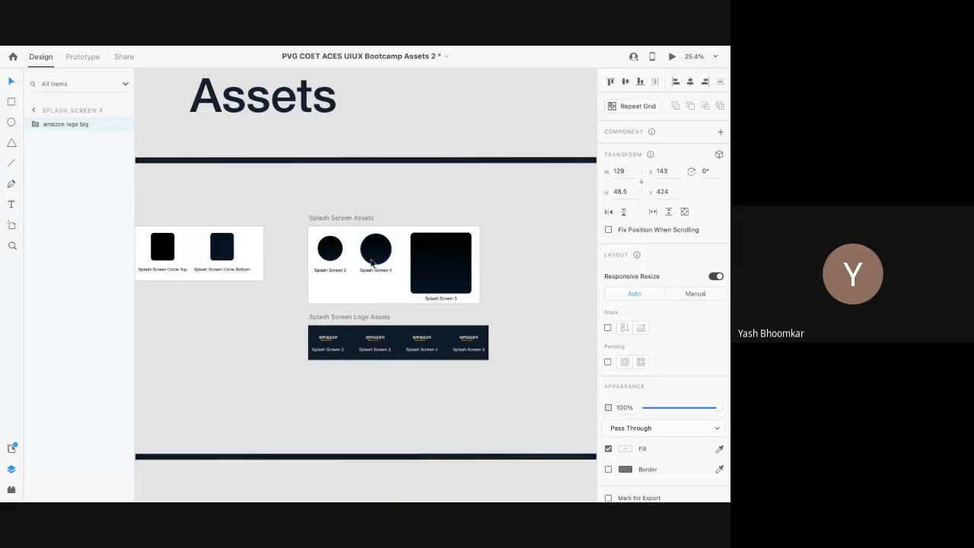
# Step: Paste the 173×173 dark circle into Splash Screen 3 and drag it toward the logo
pyautogui.click(374, 258)
pyautogui.click(335, 248)
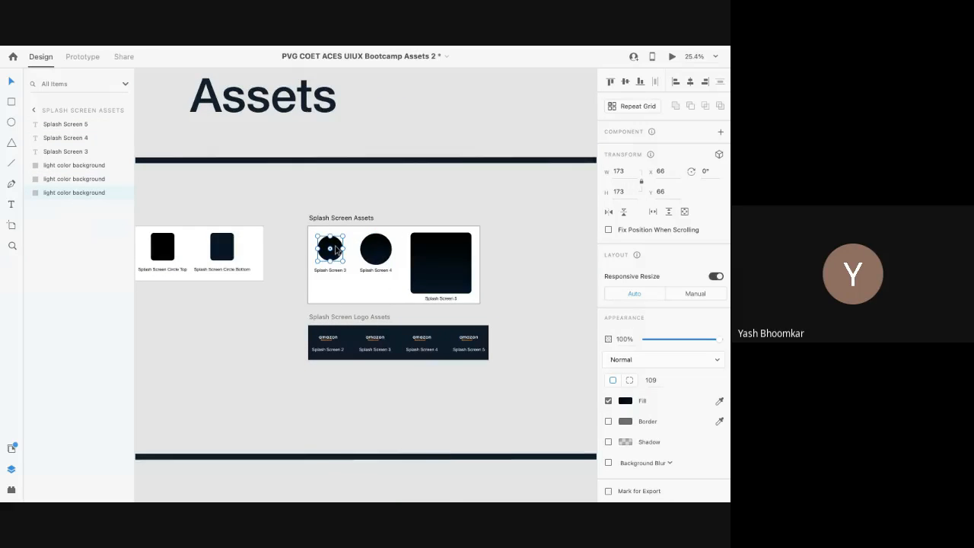
pyautogui.hscroll(8, 335, 247)
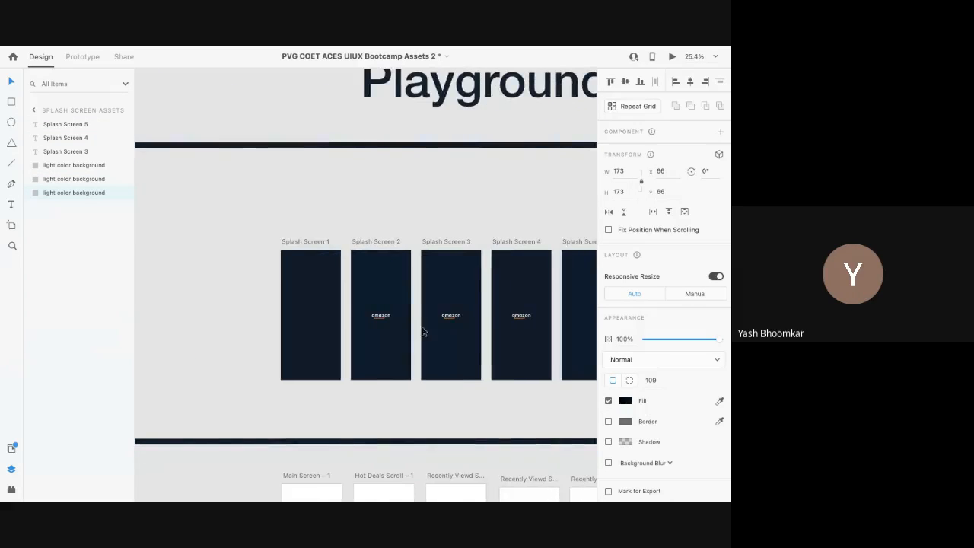
pyautogui.click(446, 325)
pyautogui.hotkey('ctrl', 'v')
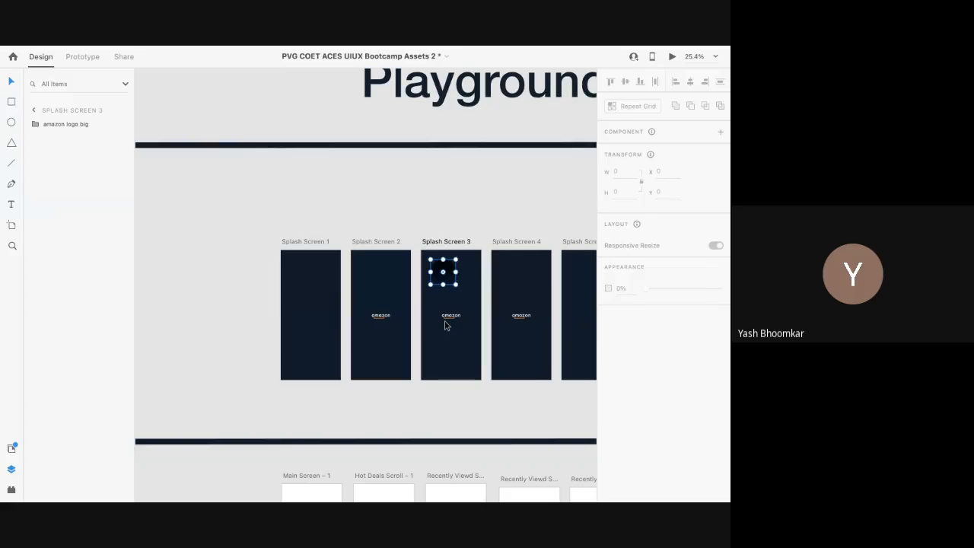
pyautogui.scroll(2, 450, 279)
pyautogui.scroll(3, 450, 276)
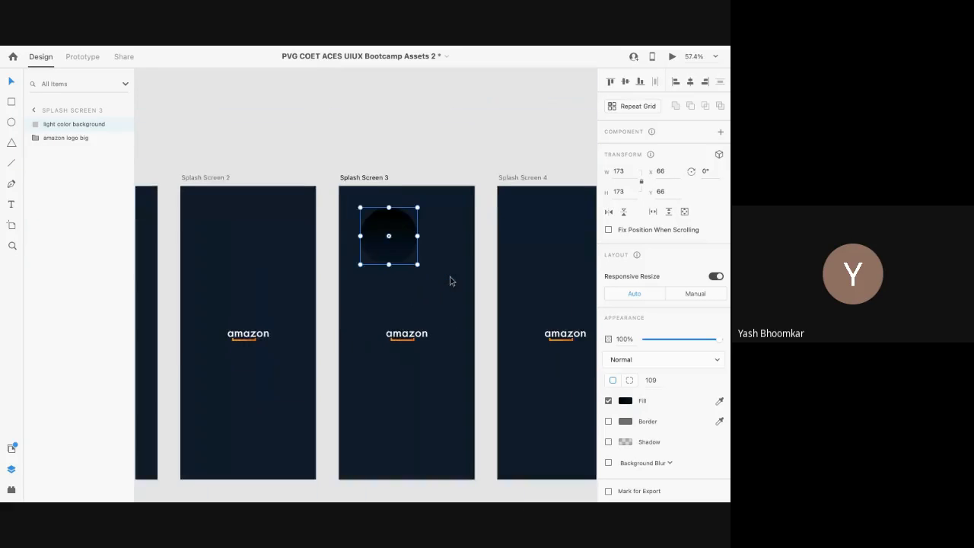
pyautogui.moveTo(377, 236); pyautogui.dragTo(394, 328)
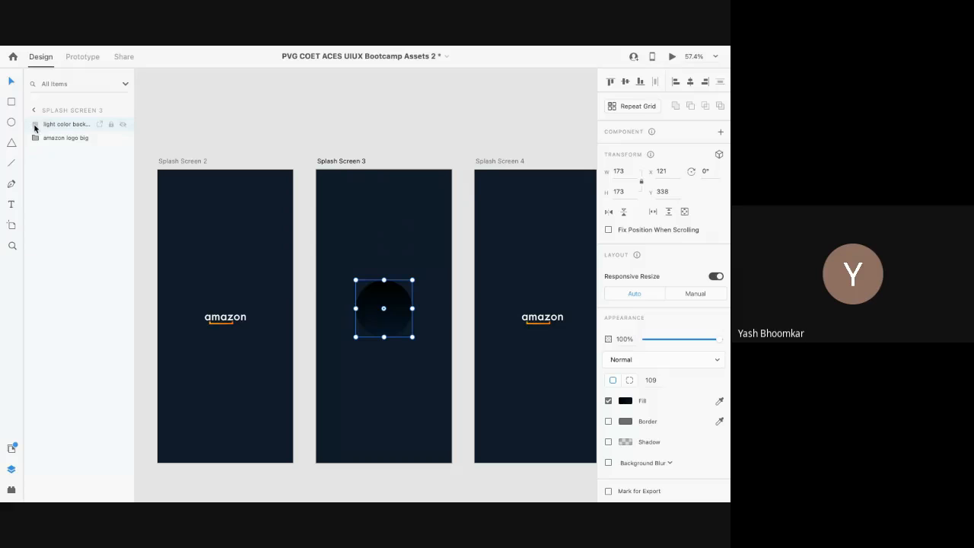
# Step: Move the circle below amazon logo big and centre it at X 121, Y 362
pyautogui.moveTo(33, 131); pyautogui.dragTo(33, 151)
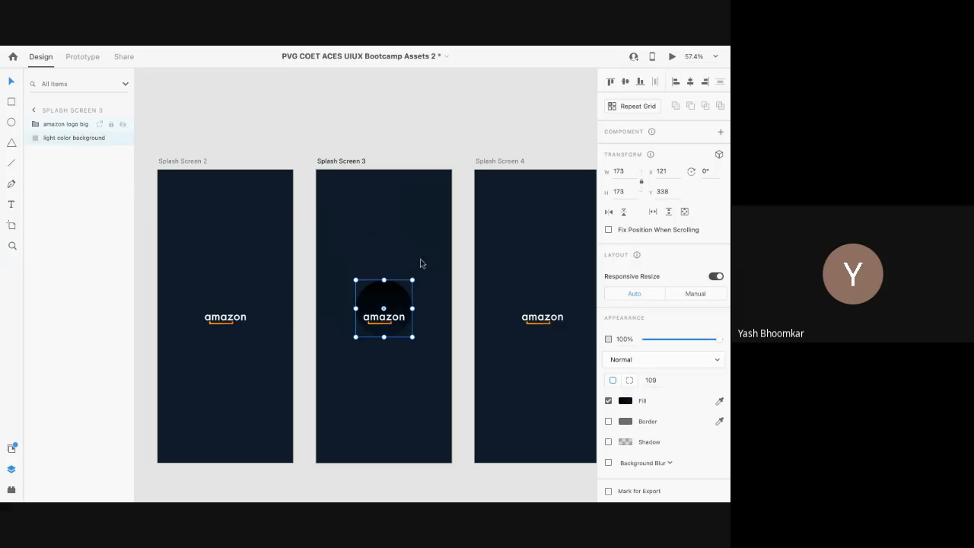
pyautogui.moveTo(389, 295); pyautogui.dragTo(394, 302)
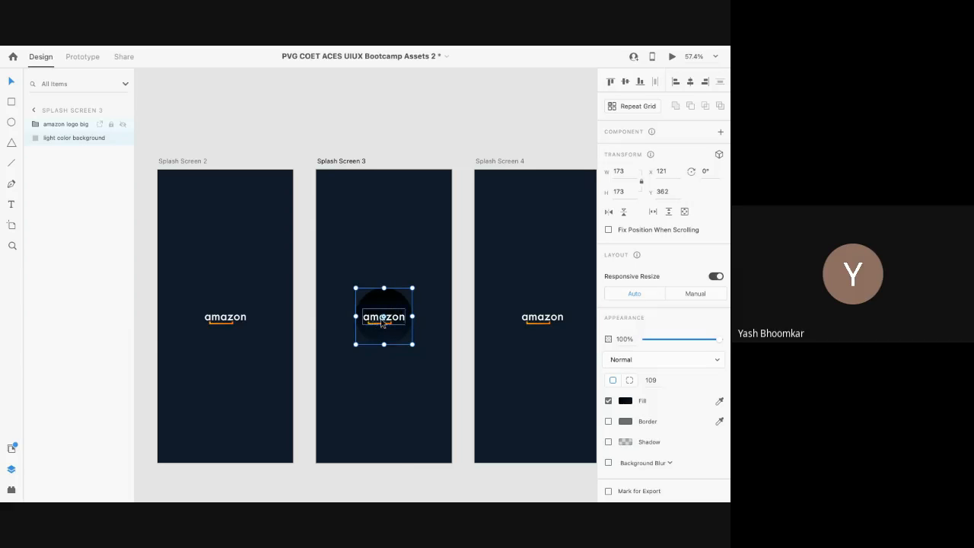
pyautogui.scroll(5, 394, 257)
pyautogui.scroll(-2, 361, 403)
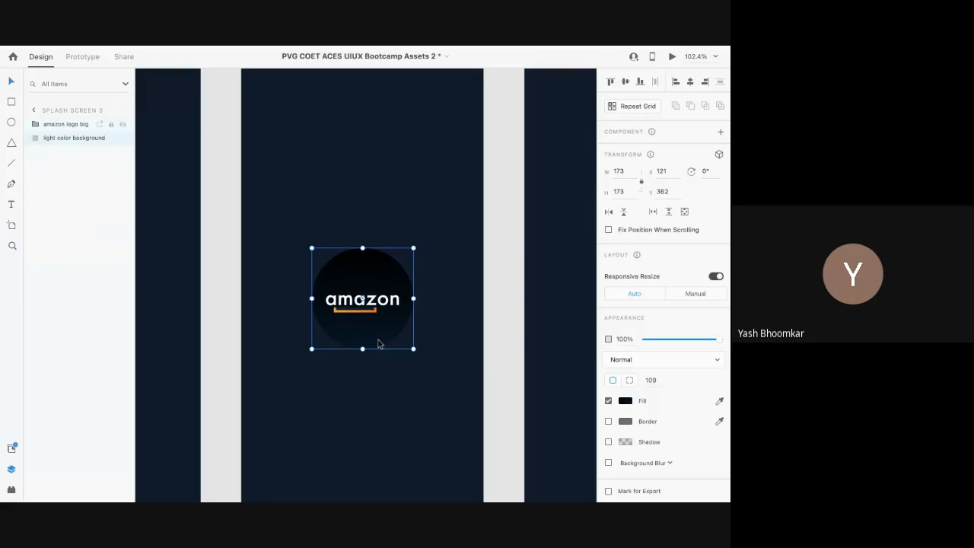
pyautogui.moveTo(379, 344); pyautogui.dragTo(377, 342)
# Step: Paste the Splash Screen 4 circle asset into Splash Screen 4, then delete the misplaced copy
pyautogui.scroll(-5, 376, 342)
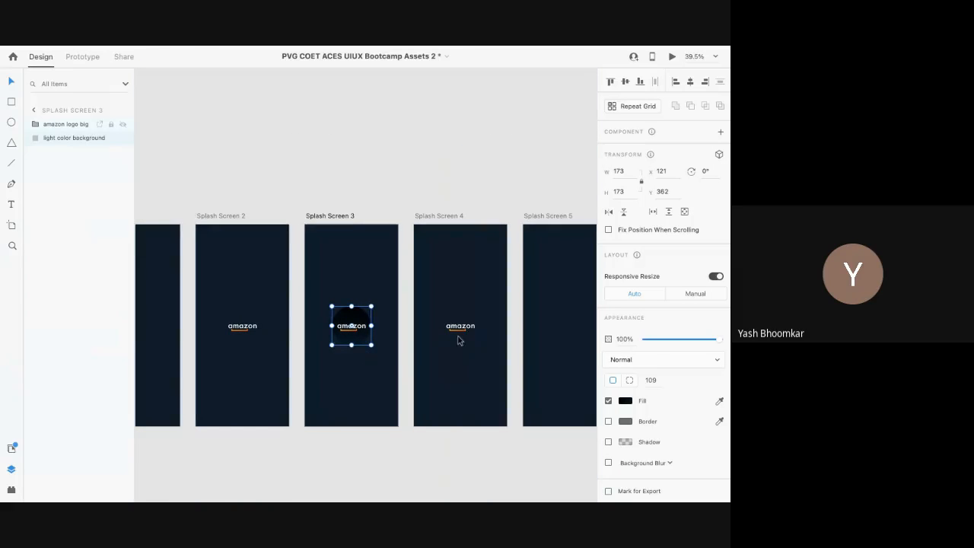
pyautogui.hscroll(-15, 448, 342)
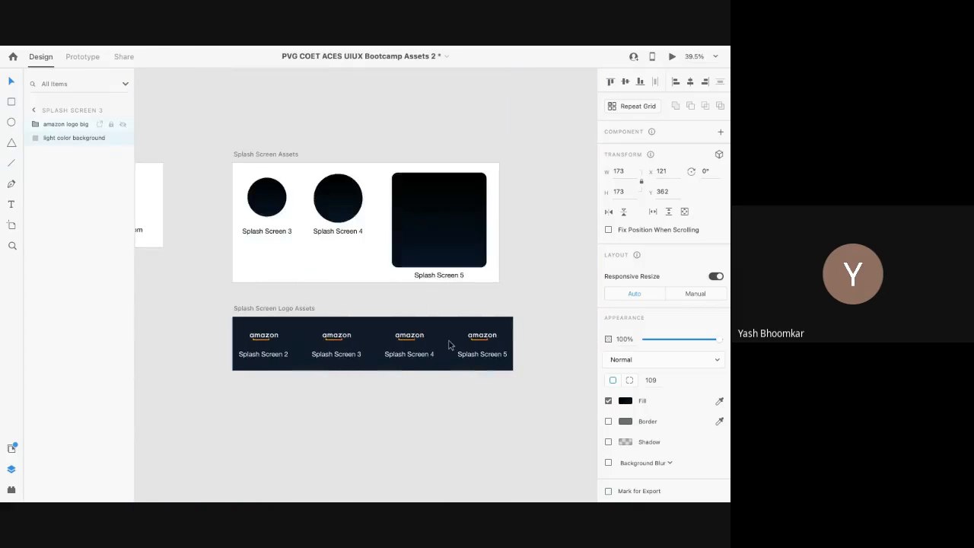
pyautogui.click(334, 203)
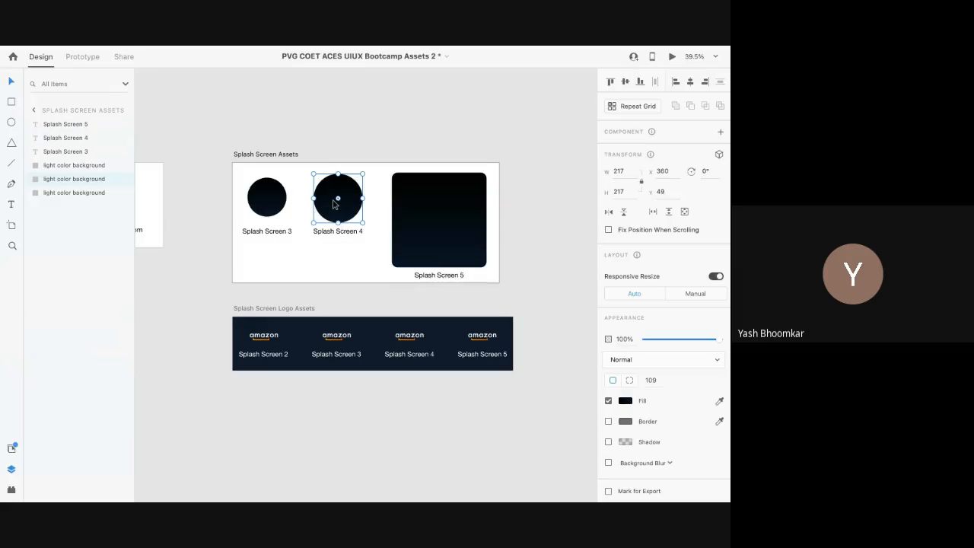
pyautogui.hscroll(10, 316, 214)
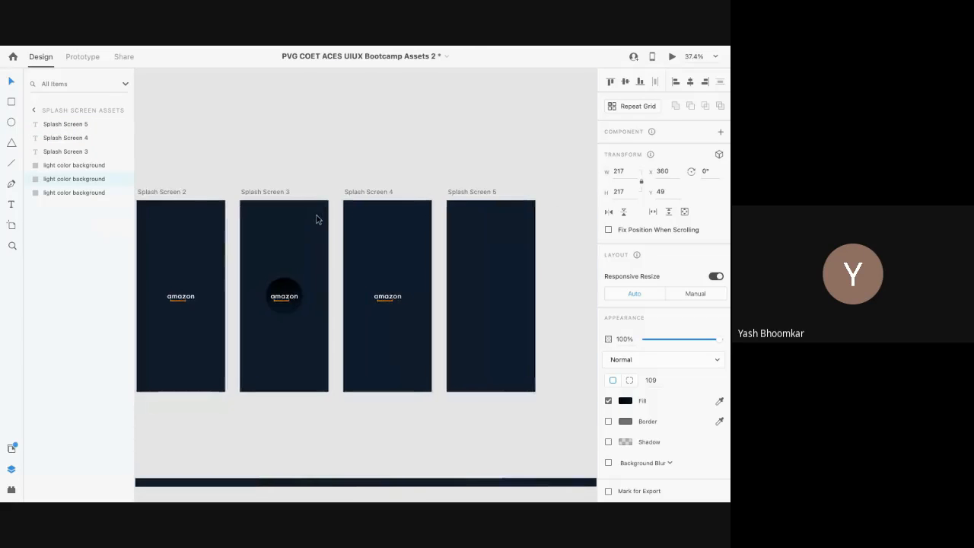
pyautogui.click(376, 281)
pyautogui.hotkey('ctrl', 'v')
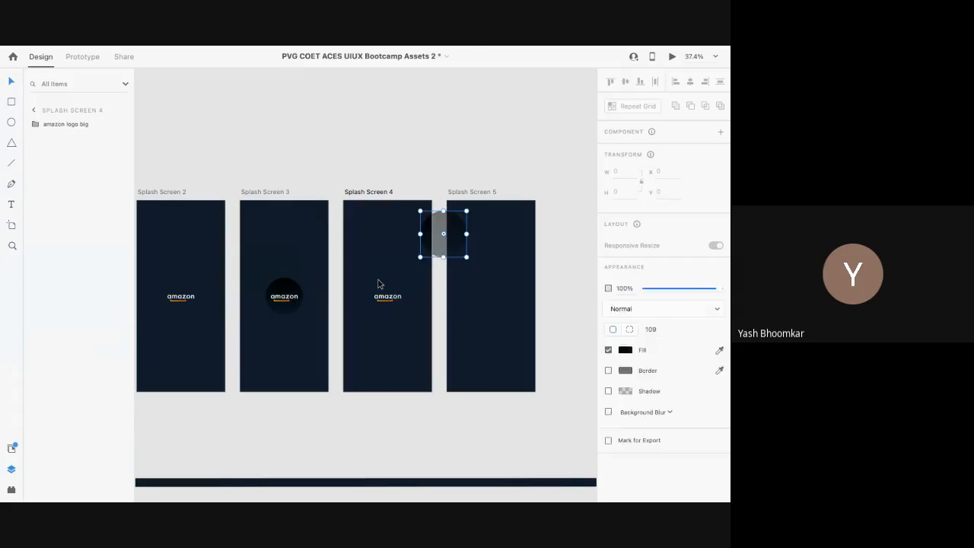
pyautogui.moveTo(443, 237); pyautogui.dragTo(376, 312)
pyautogui.press('Delete')
# Step: Re-place the 217×217 circle on Splash Screen 4, centre it, and layer it behind the amazon logo
pyautogui.hscroll(-15, 378, 312)
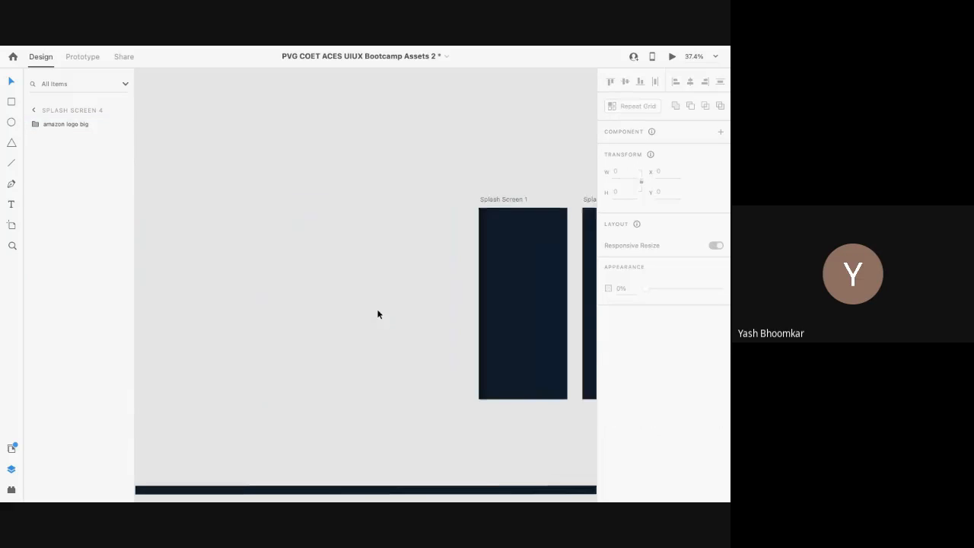
pyautogui.click(237, 204)
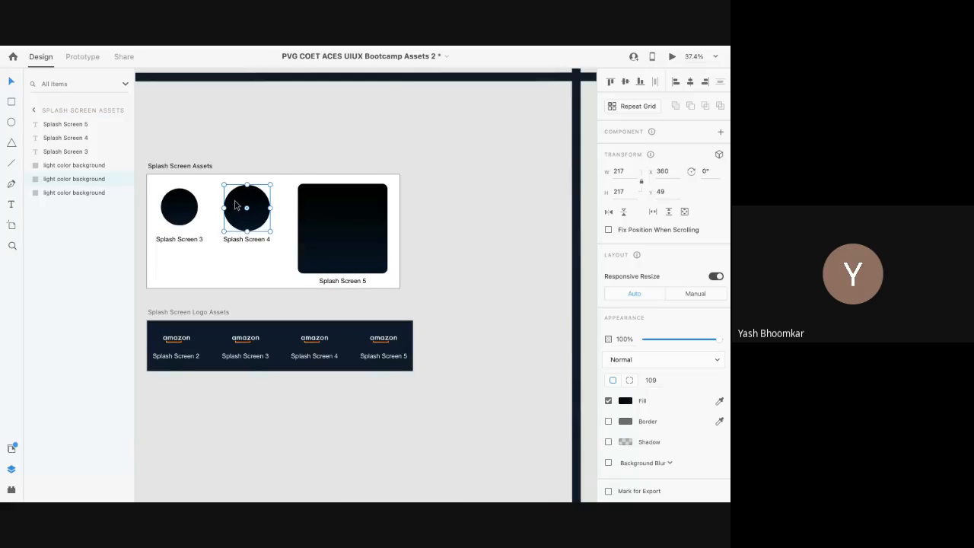
pyautogui.hscroll(10, 234, 200)
pyautogui.hscroll(5, 235, 202)
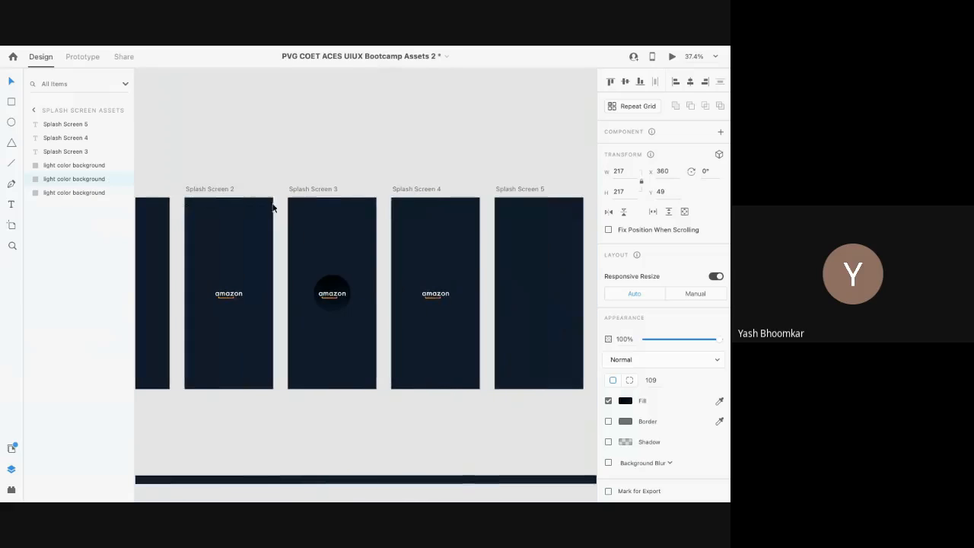
pyautogui.scroll(5, 436, 300)
pyautogui.hotkey('ctrl', 'z')
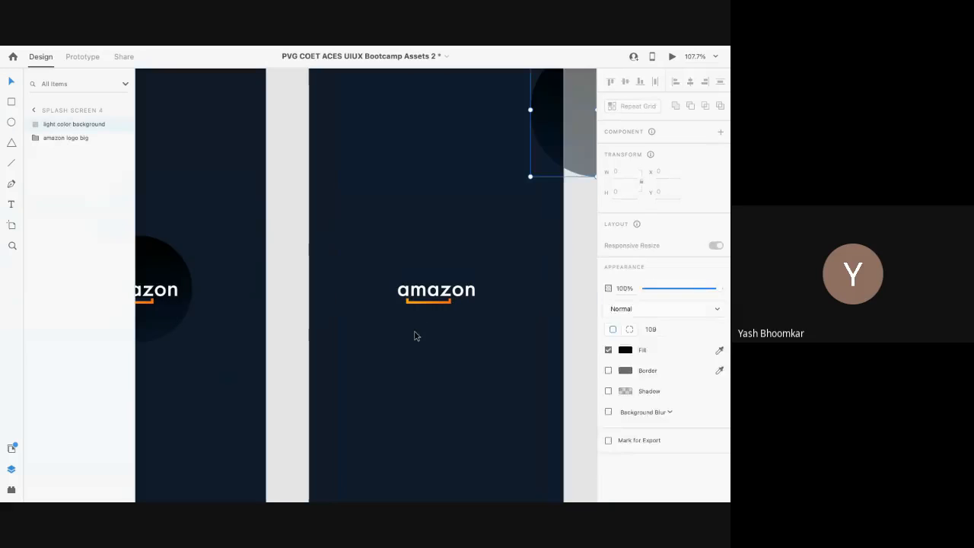
pyautogui.moveTo(562, 140); pyautogui.dragTo(385, 316)
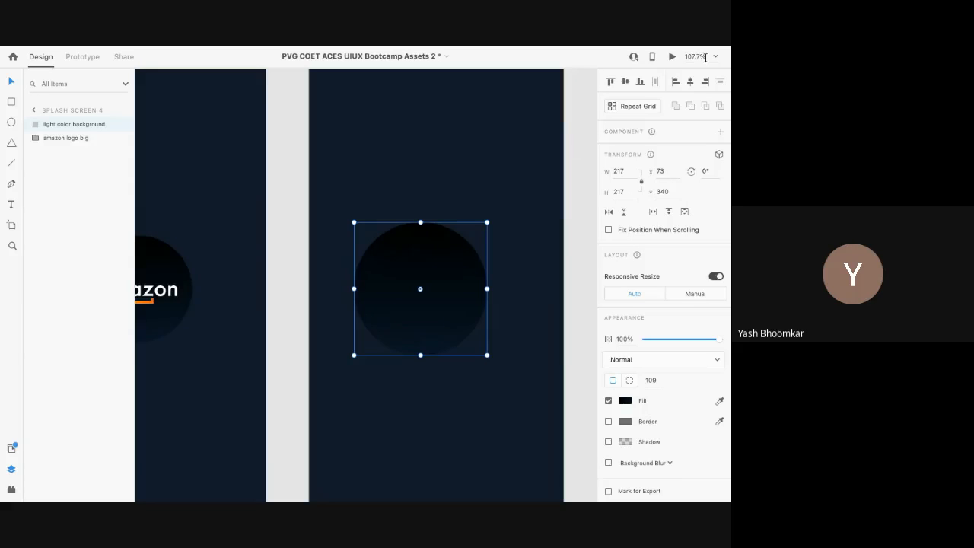
pyautogui.click(689, 82)
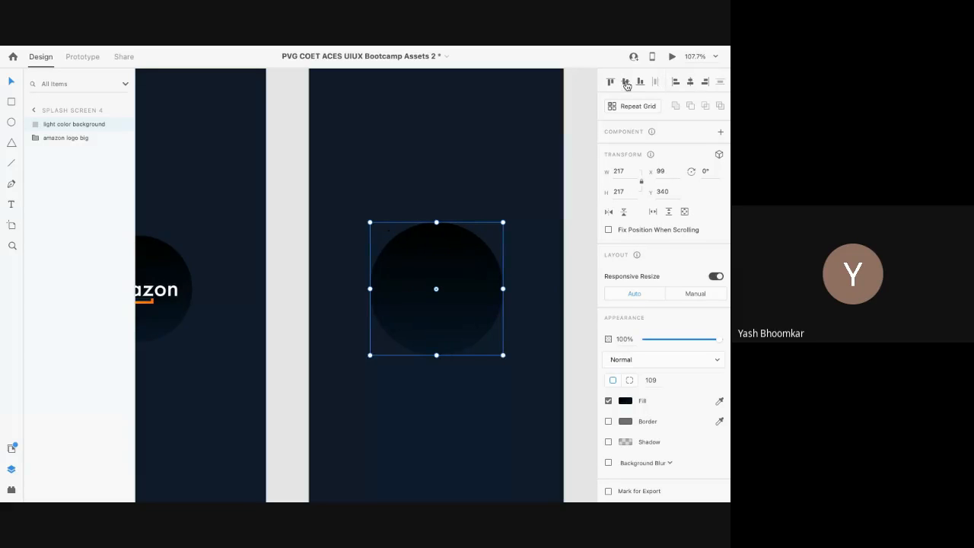
pyautogui.moveTo(55, 128); pyautogui.dragTo(54, 154)
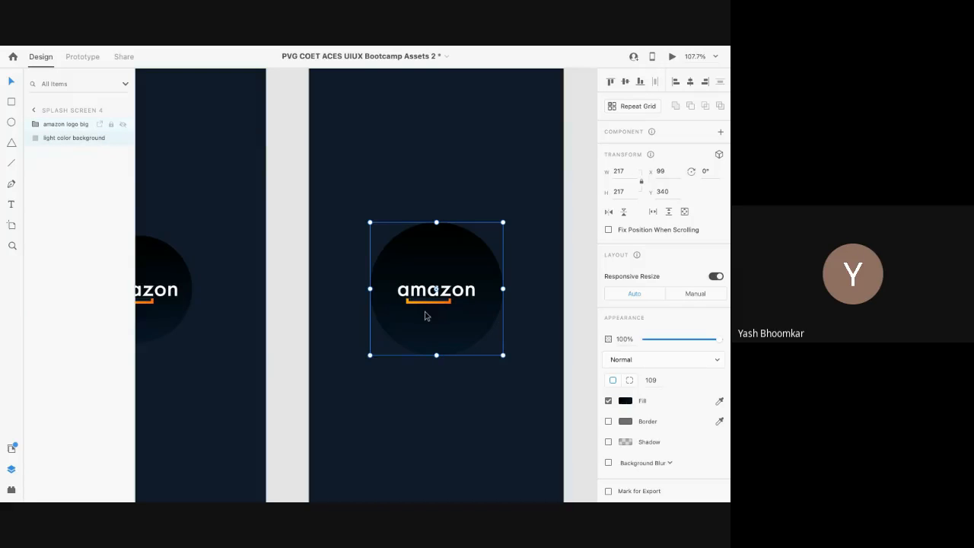
# Step: Clear the selection and pick the dark square asset meant for Splash Screen 5
pyautogui.scroll(-5, 430, 331)
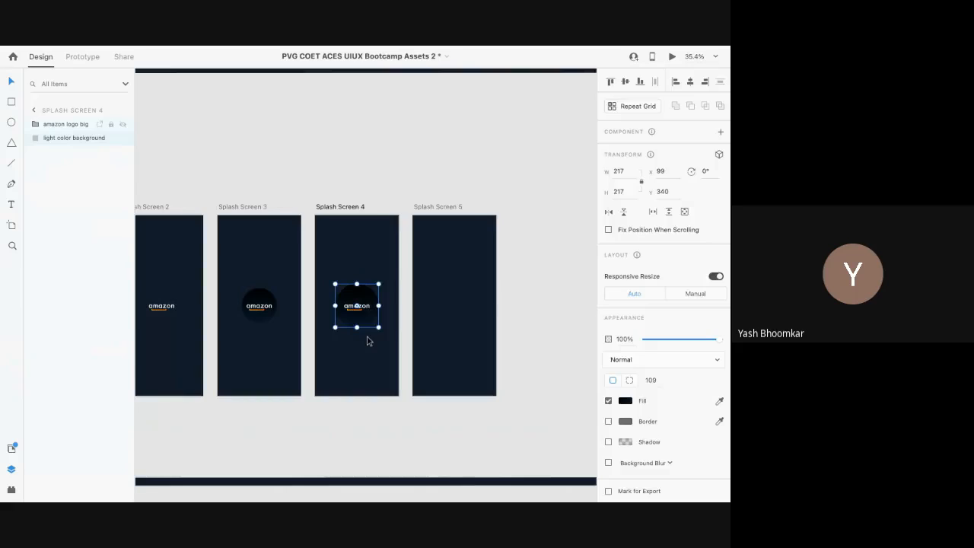
pyautogui.press('Escape')
pyautogui.hscroll(10, 367, 340)
pyautogui.hscroll(-1, 367, 341)
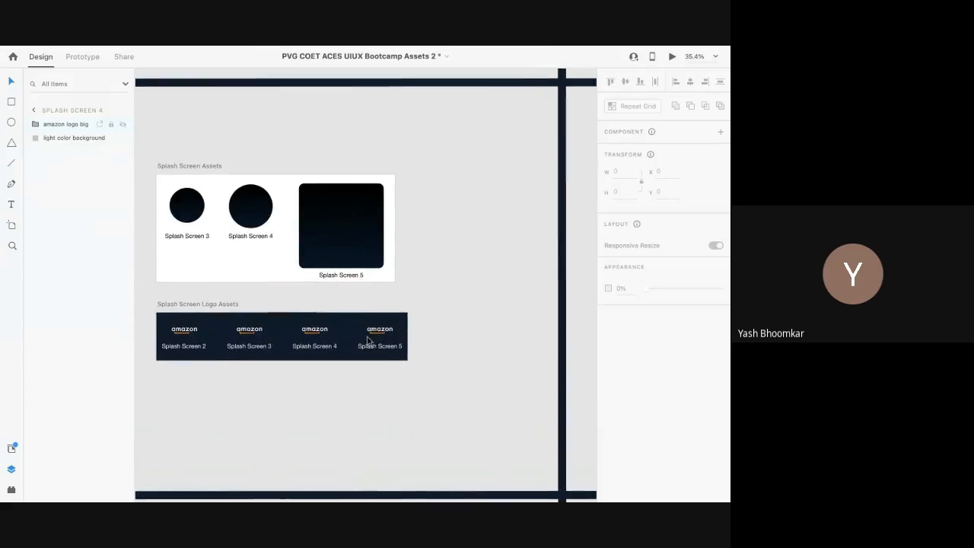
pyautogui.hscroll(20, 364, 331)
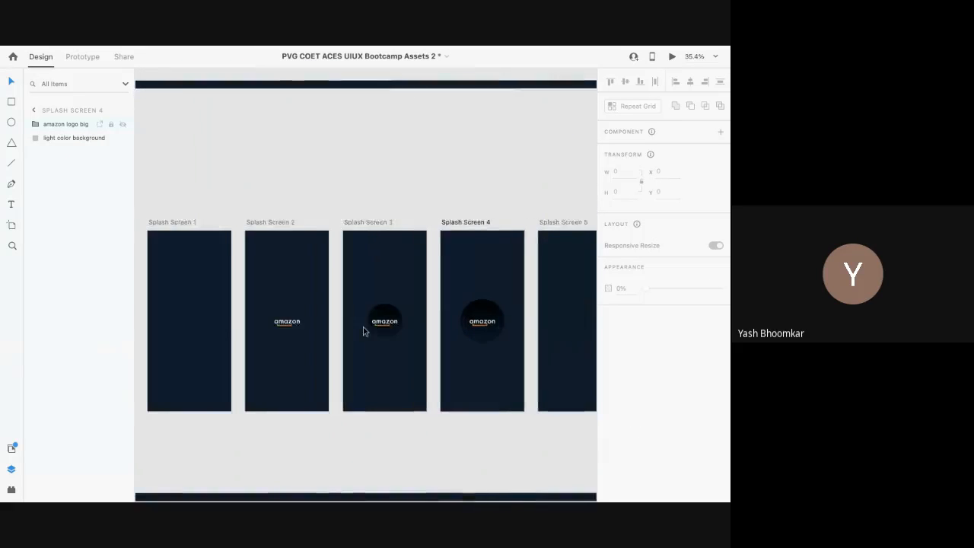
pyautogui.hscroll(-20, 368, 334)
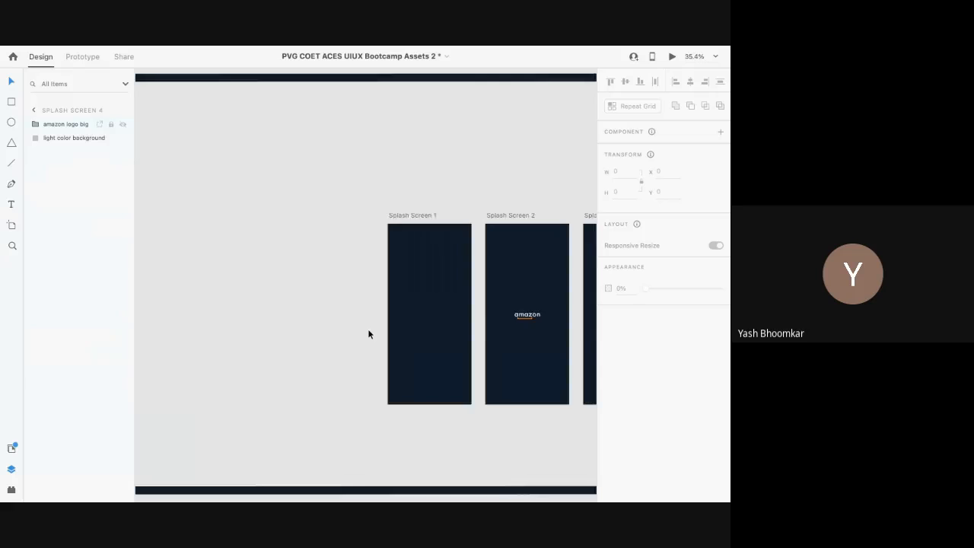
pyautogui.click(268, 239)
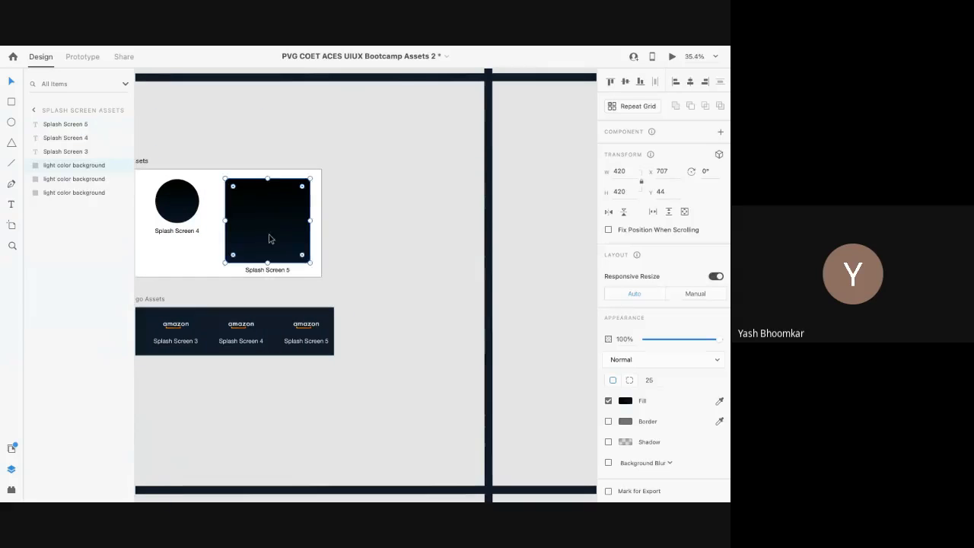
# Step: Paste the dark rounded square into Splash Screen 5
pyautogui.hscroll(15, 270, 237)
pyautogui.hscroll(2, 356, 263)
pyautogui.click(373, 289)
pyautogui.hotkey('ctrl', 'v')
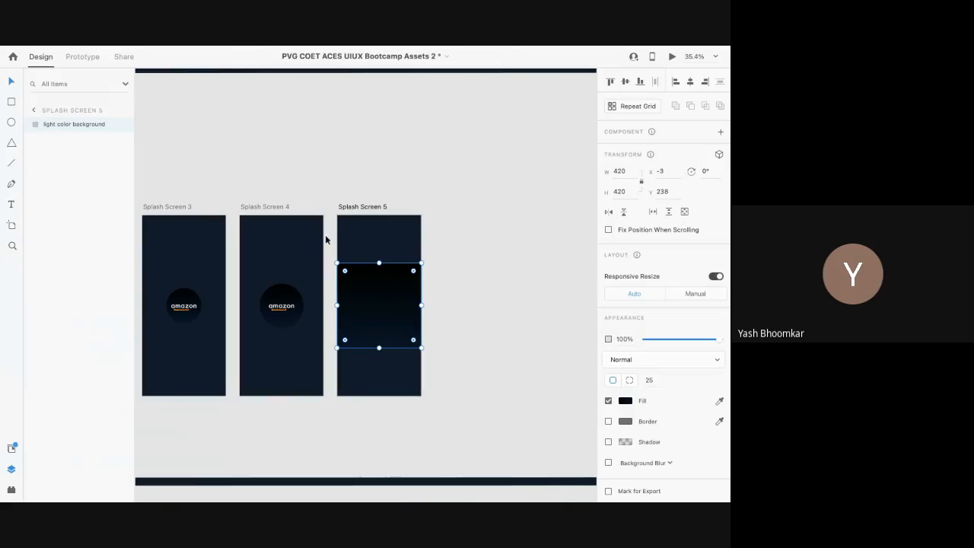
pyautogui.scroll(5, 306, 272)
pyautogui.scroll(-5, 305, 270)
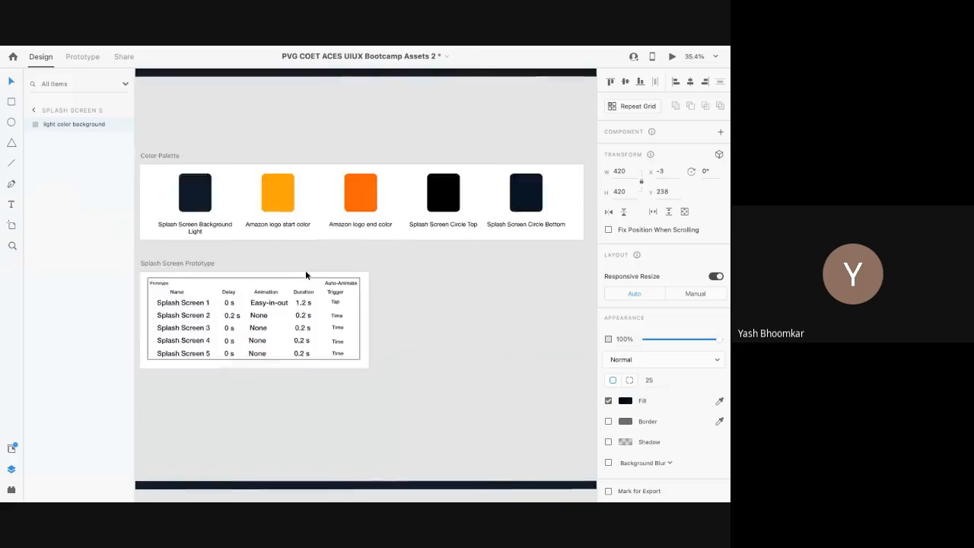
pyautogui.hscroll(-8, 305, 270)
# Step: Re-paste the amazon logo into Splash Screen 5 so it sits on top of the square
pyautogui.click(308, 275)
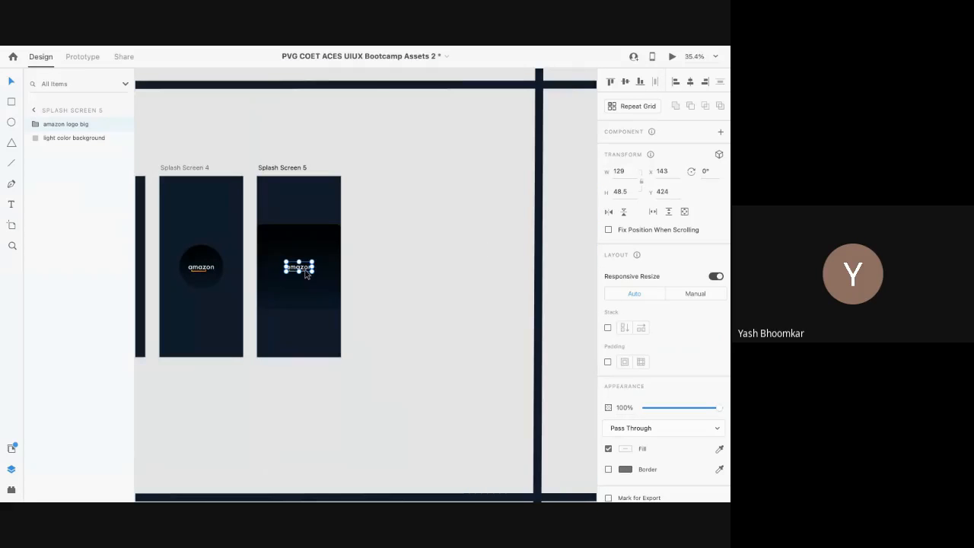
pyautogui.hscroll(-12, 305, 275)
pyautogui.hscroll(10, 305, 275)
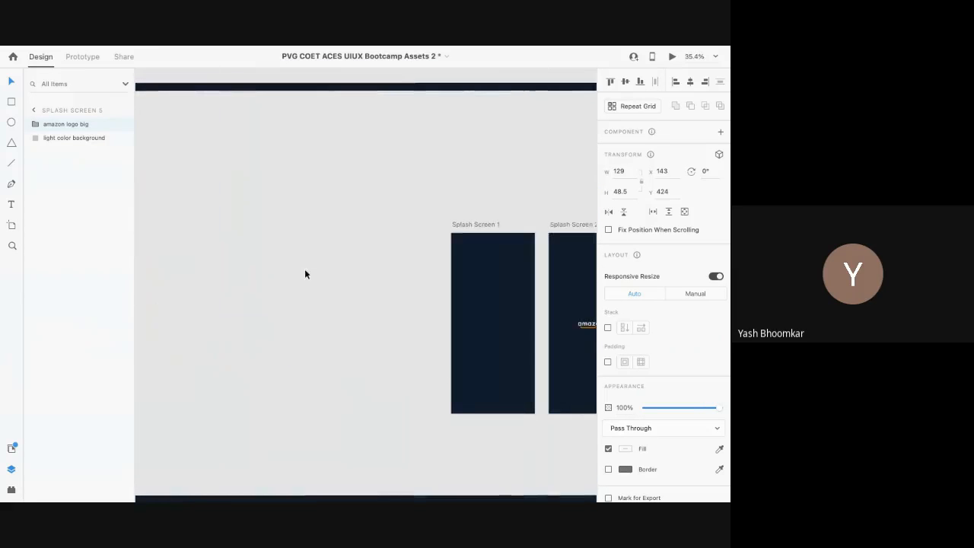
pyautogui.hscroll(2, 306, 275)
pyautogui.click(476, 332)
pyautogui.press('super+v')
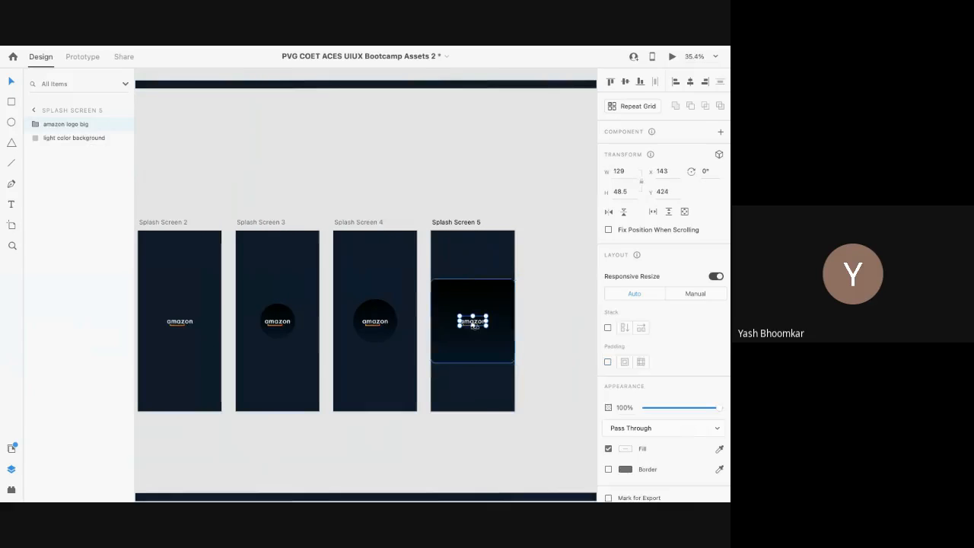
pyautogui.hscroll(-2, 474, 327)
pyautogui.scroll(-5, 487, 328)
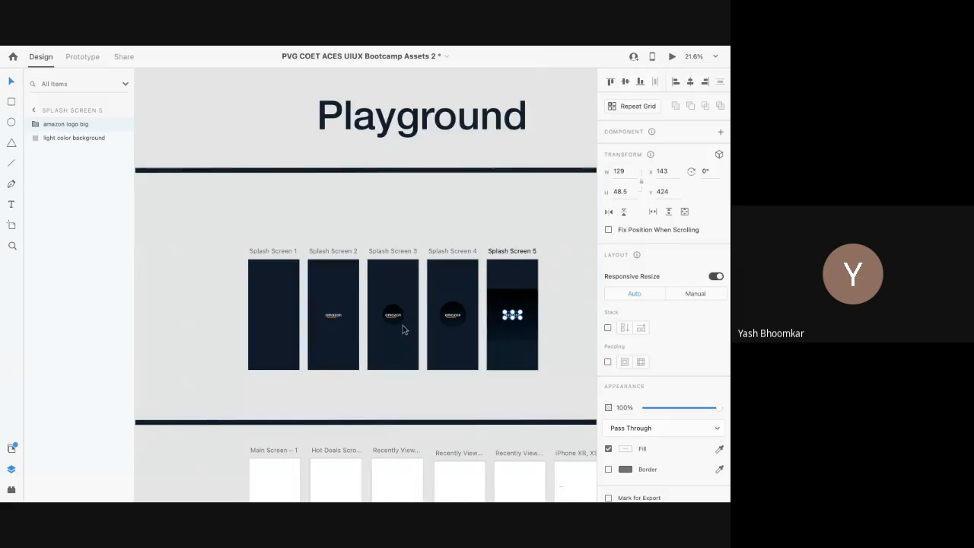
pyautogui.scroll(2, 446, 336)
pyautogui.hscroll(1, 403, 329)
pyautogui.scroll(1, 403, 329)
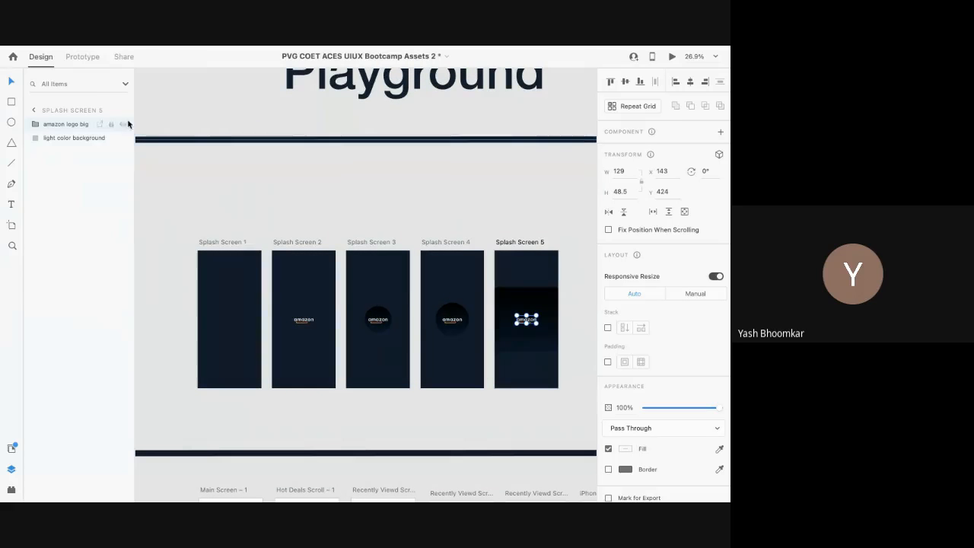
# Step: Switch between Design, Prototype and Share modes, ending in Prototype mode
pyautogui.click(78, 58)
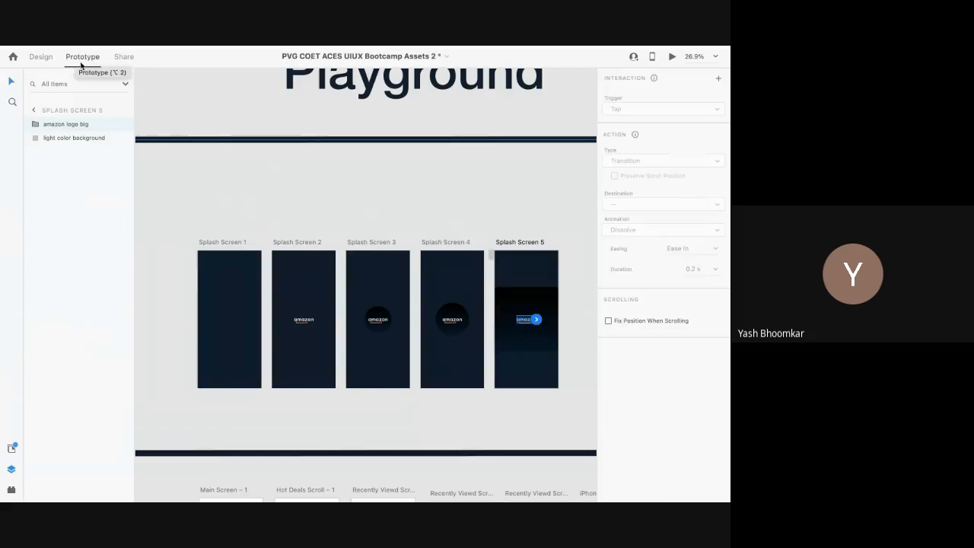
pyautogui.click(205, 242)
pyautogui.hscroll(1, 209, 243)
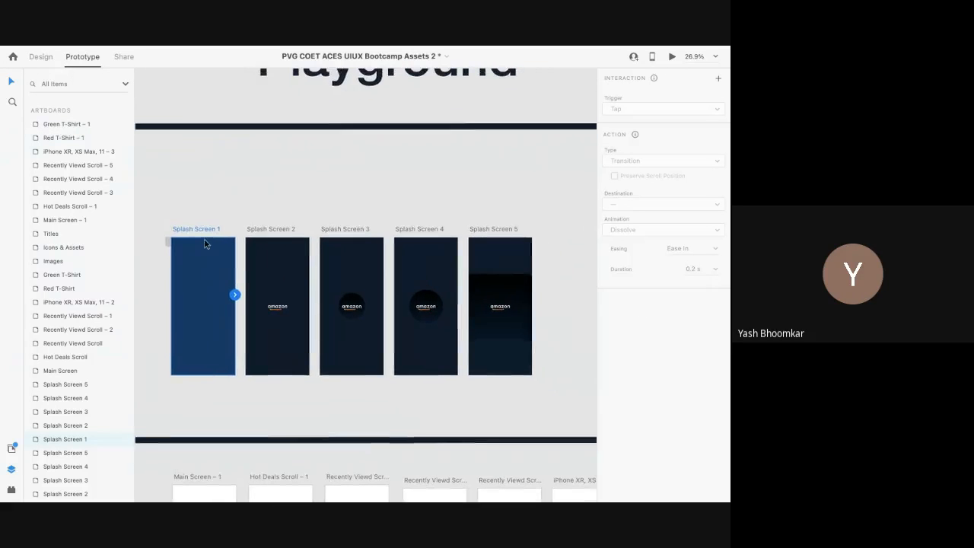
pyautogui.click(38, 58)
pyautogui.click(85, 59)
pyautogui.click(127, 58)
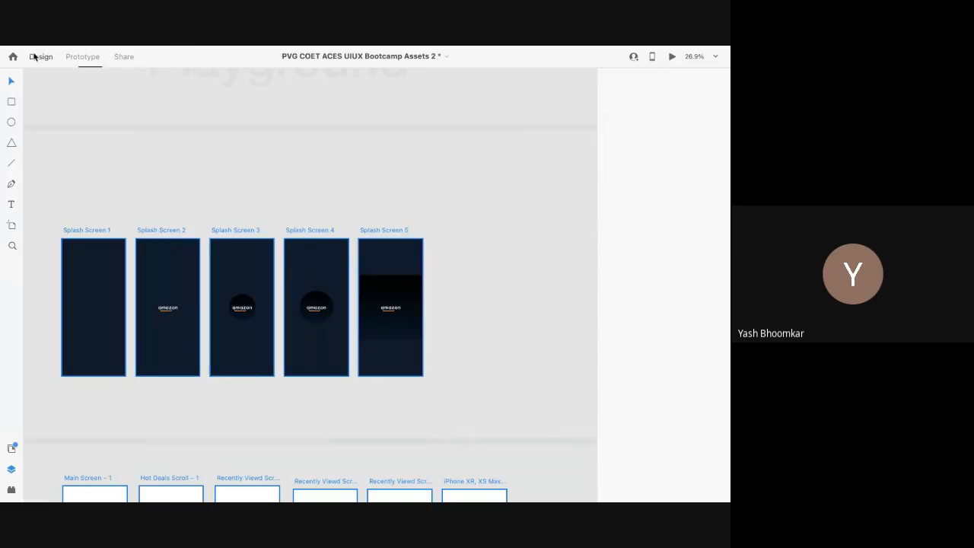
pyautogui.click(39, 57)
pyautogui.click(83, 57)
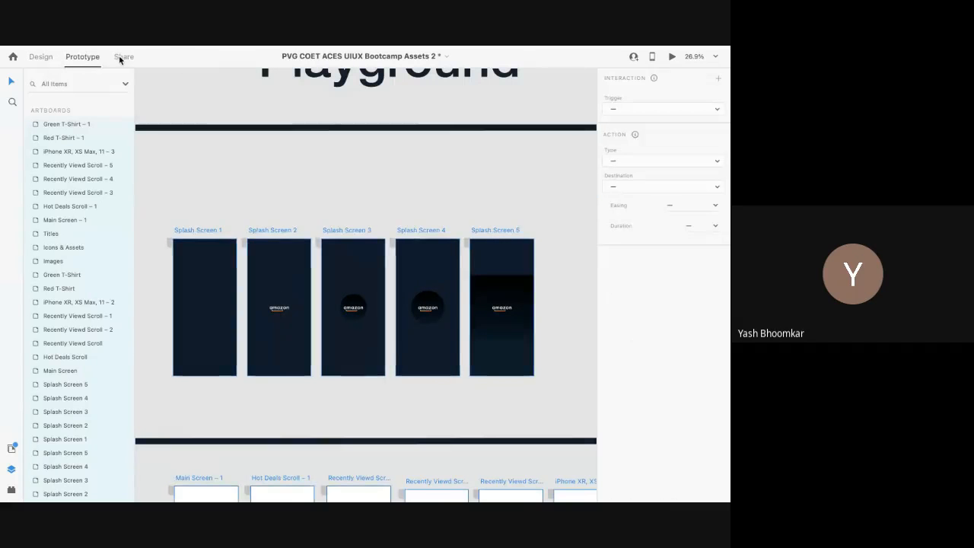
pyautogui.click(122, 59)
pyautogui.click(81, 61)
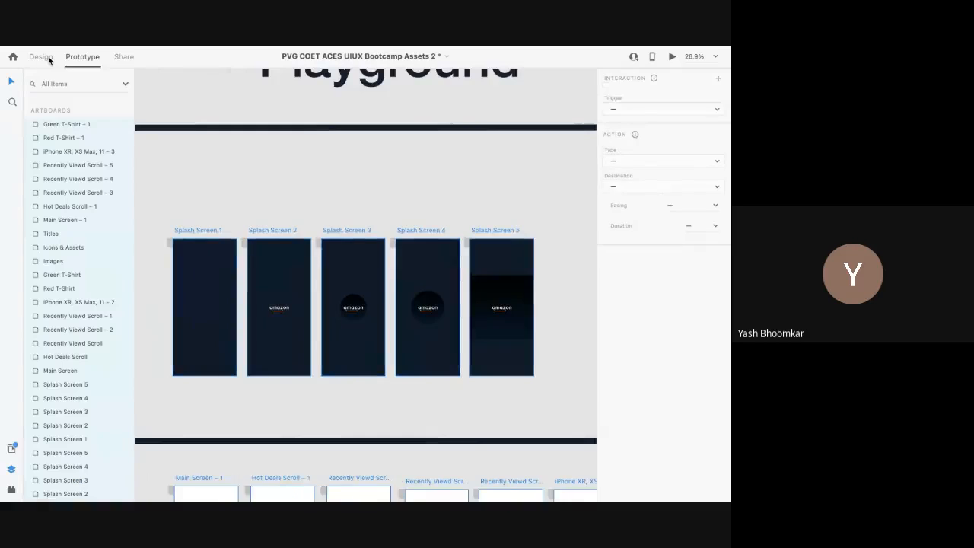
pyautogui.click(49, 59)
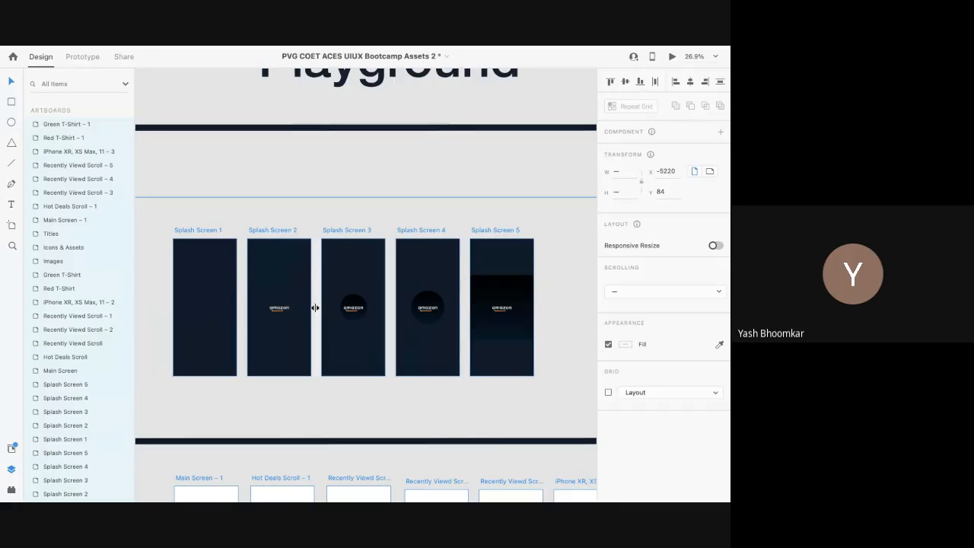
pyautogui.click(82, 57)
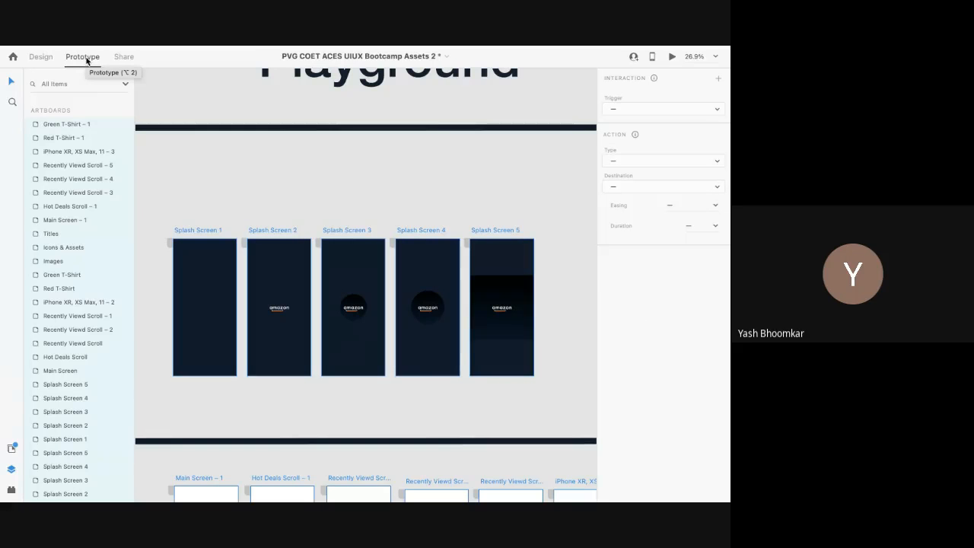
# Step: Select Splash Screen 1 as the starting artboard of the splash flow
pyautogui.click(200, 209)
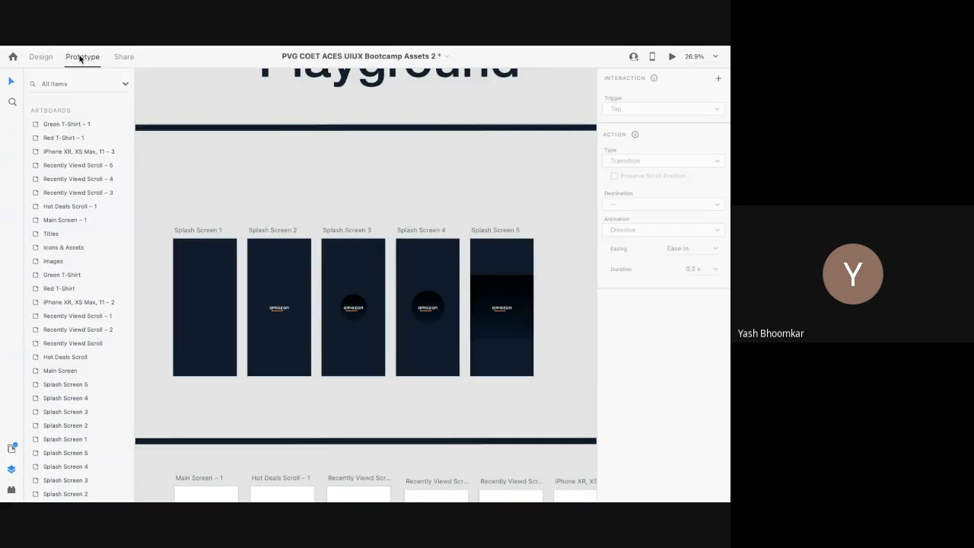
pyautogui.click(200, 229)
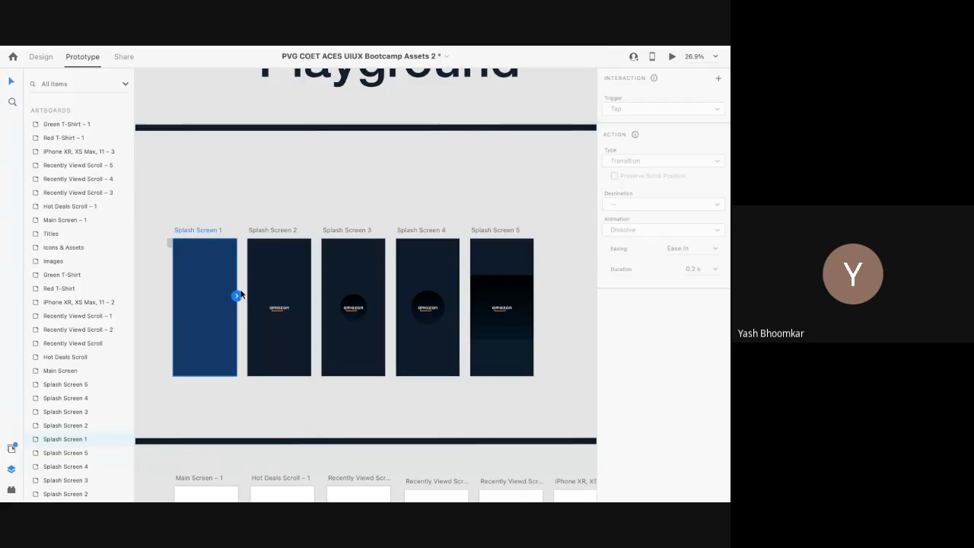
pyautogui.scroll(-3, 240, 293)
pyautogui.scroll(-2, 241, 294)
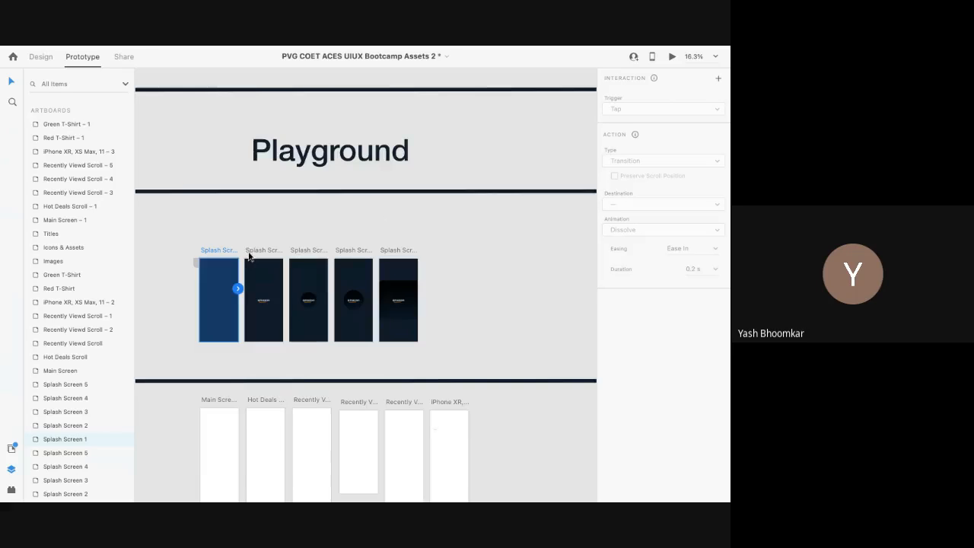
pyautogui.scroll(5, 247, 259)
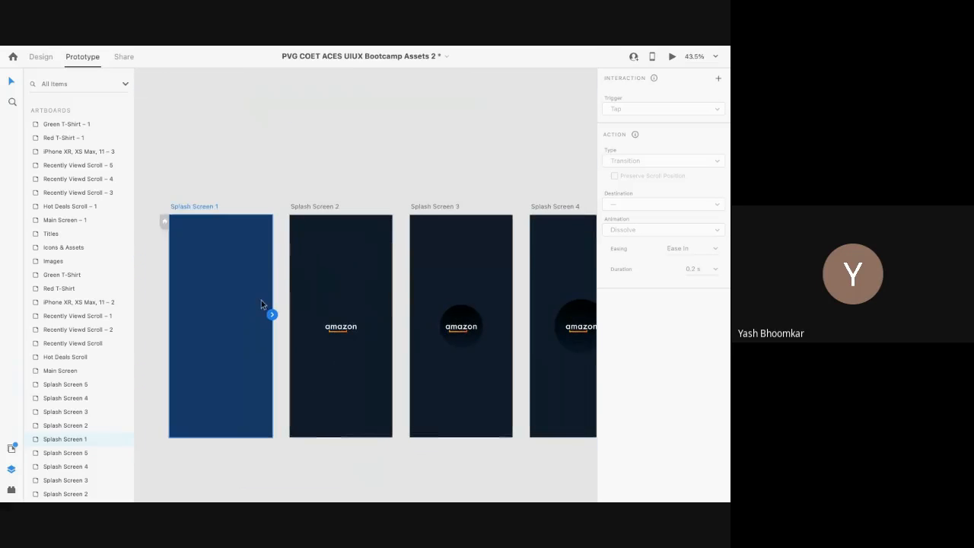
# Step: Connect Splash Screen 1 to Splash Screen 2 with a Tap trigger and Auto-Animate action
pyautogui.moveTo(271, 314); pyautogui.dragTo(296, 320)
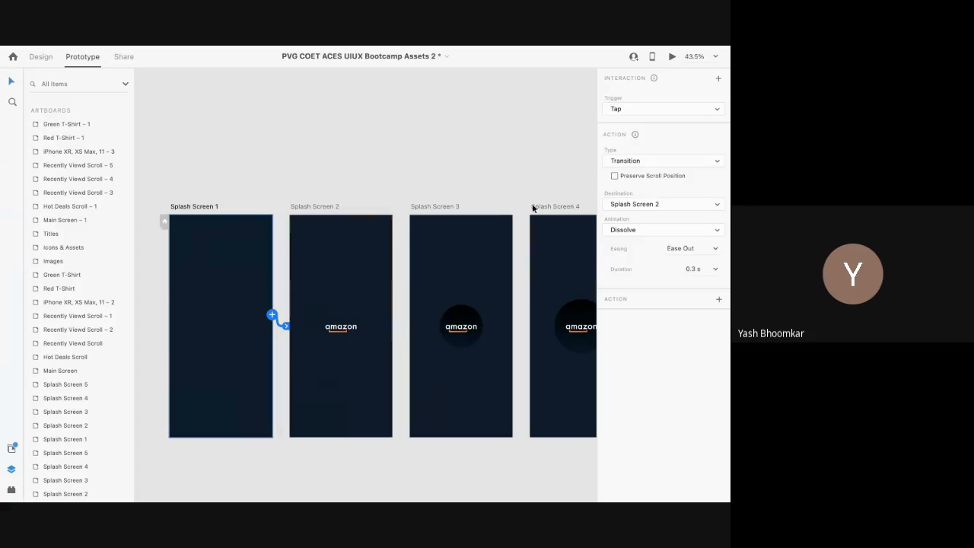
pyautogui.click(657, 108)
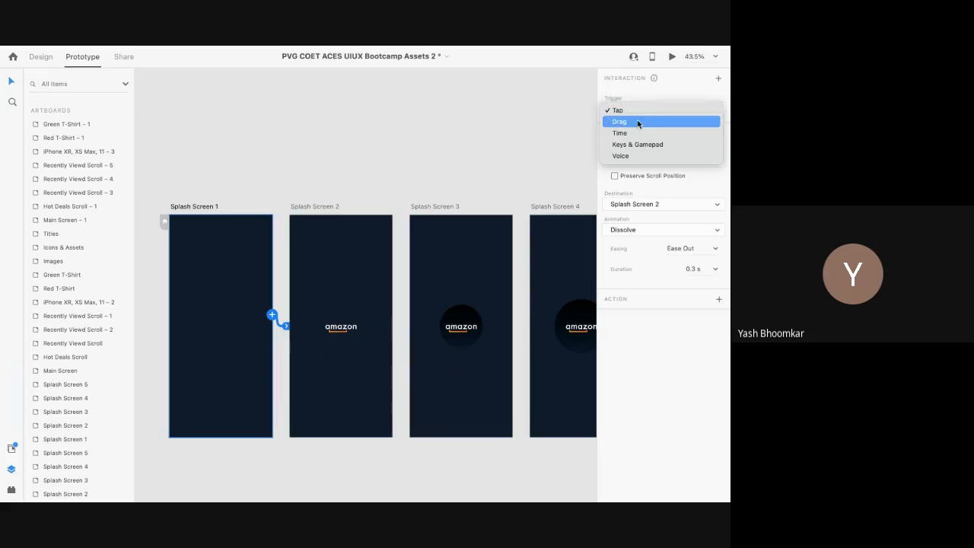
pyautogui.click(637, 114)
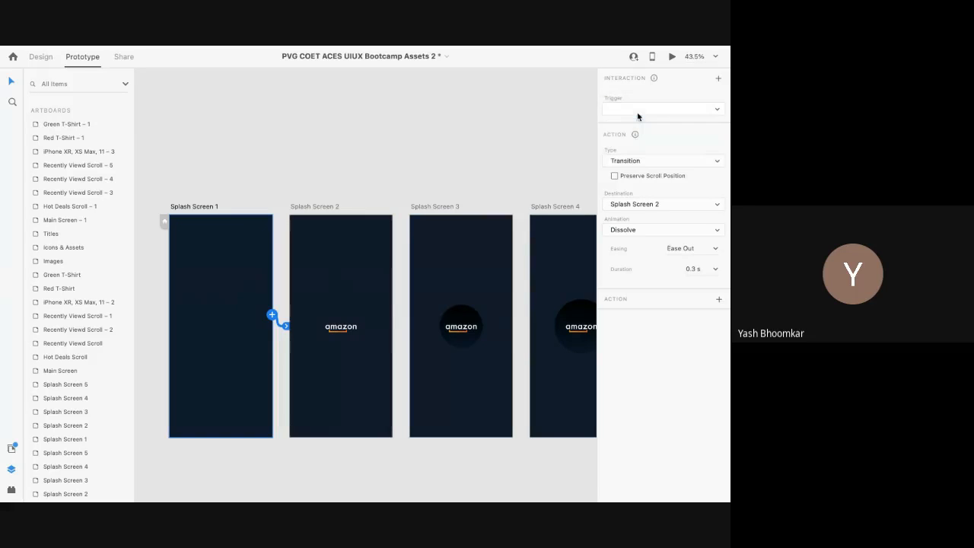
pyautogui.click(643, 161)
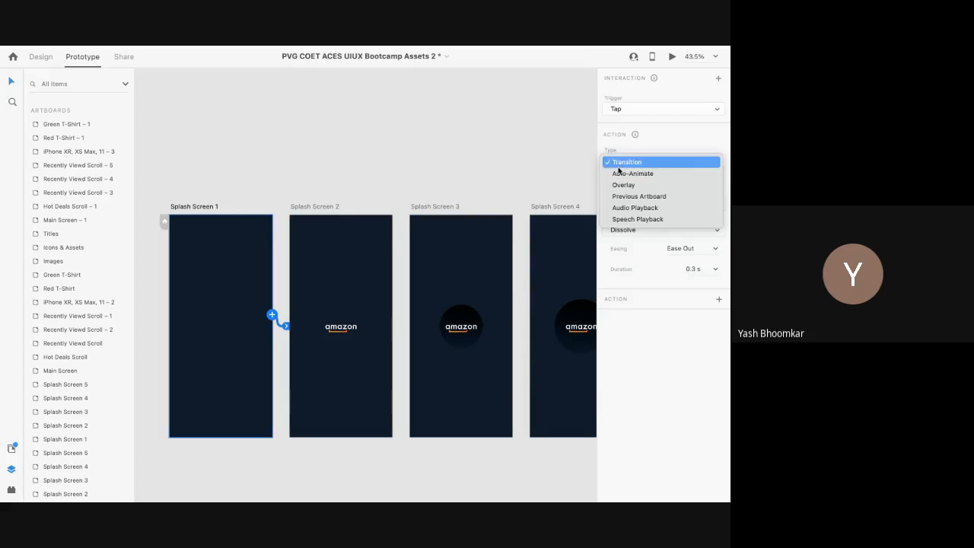
pyautogui.click(635, 173)
# Step: Per the Splash Screen Prototype table, give the Splash Screen 1 link Ease In-Out and 1.2 s duration
pyautogui.scroll(-5, 321, 288)
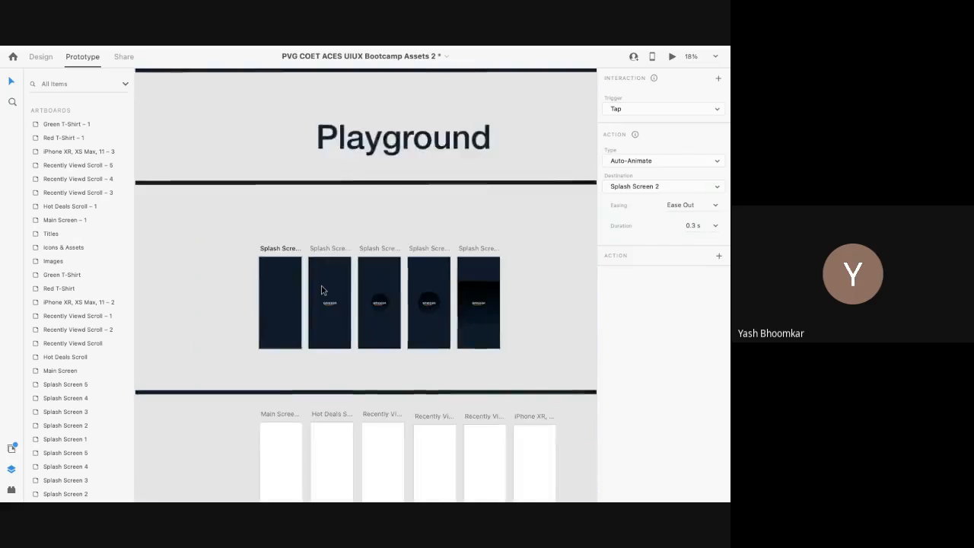
pyautogui.hscroll(-5, 321, 289)
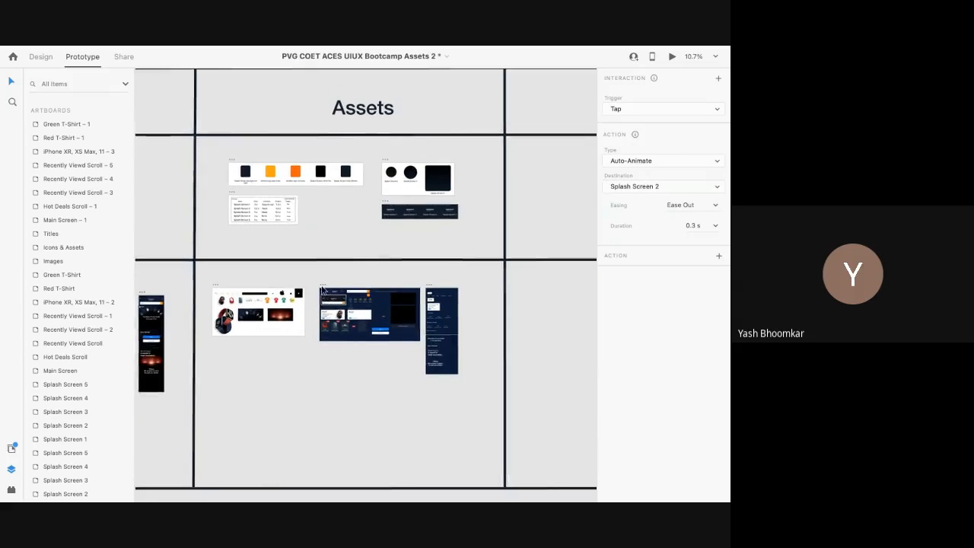
pyautogui.scroll(5, 257, 239)
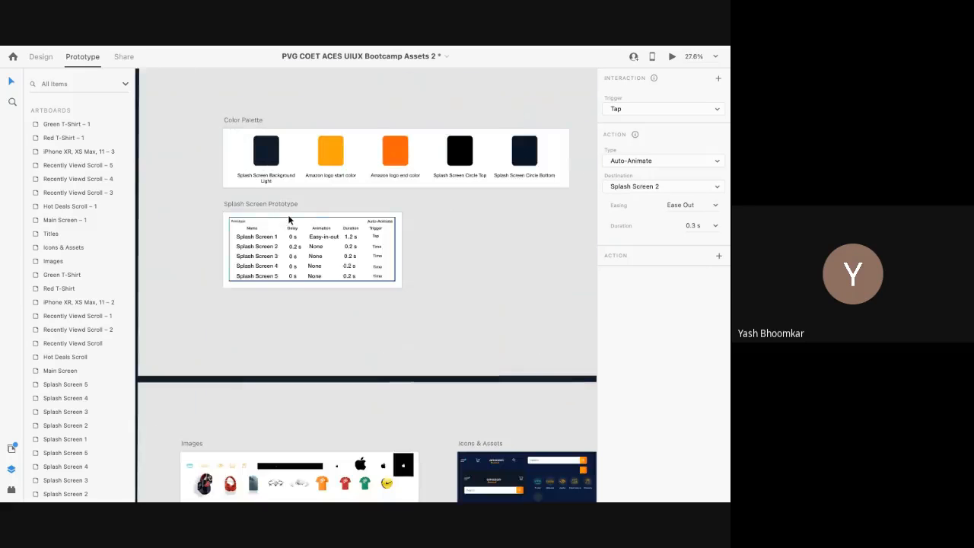
pyautogui.scroll(5, 289, 218)
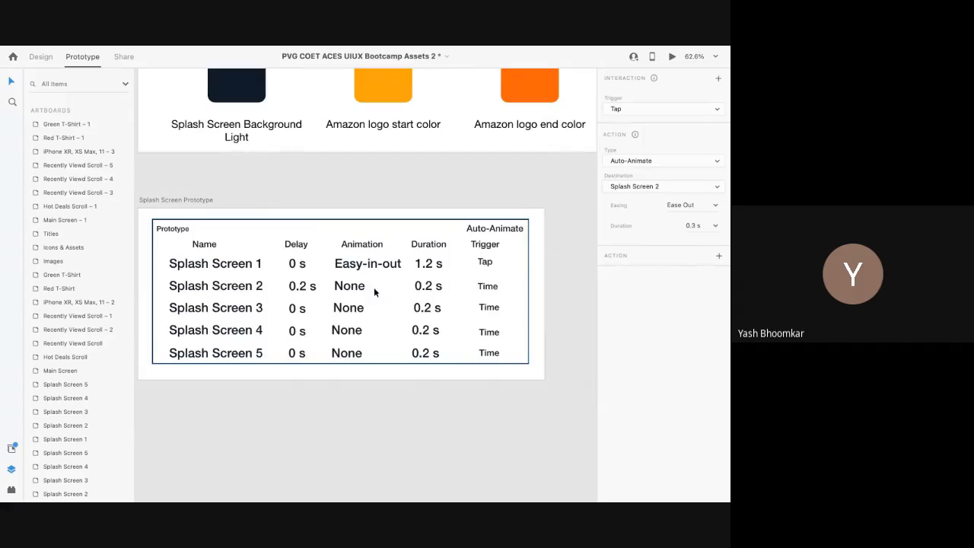
pyautogui.scroll(3, 325, 285)
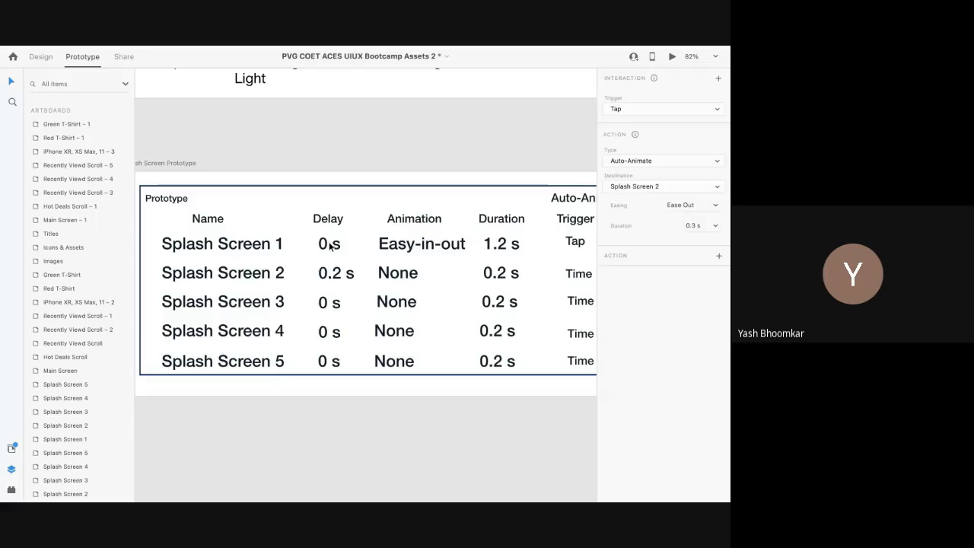
pyautogui.hscroll(2, 328, 244)
pyautogui.scroll(1, 328, 243)
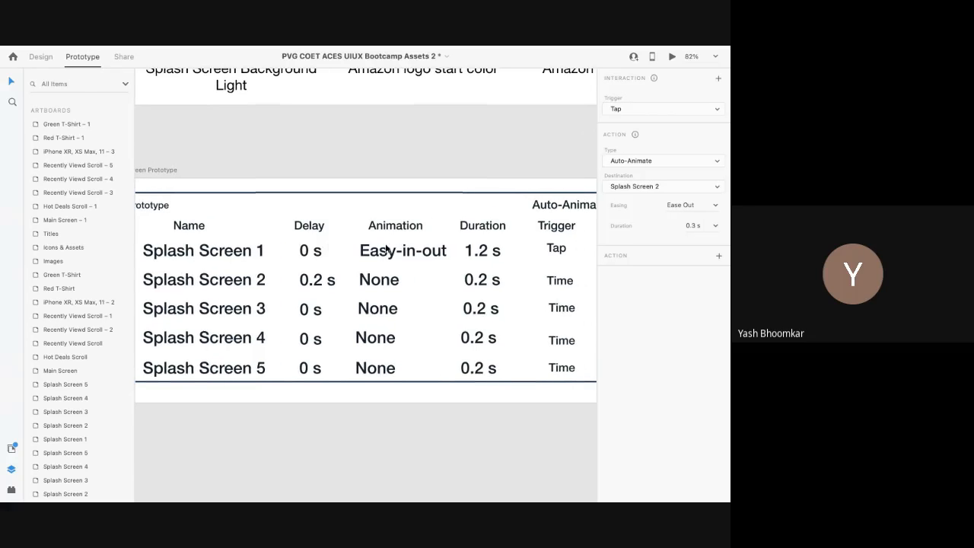
pyautogui.hscroll(2, 386, 251)
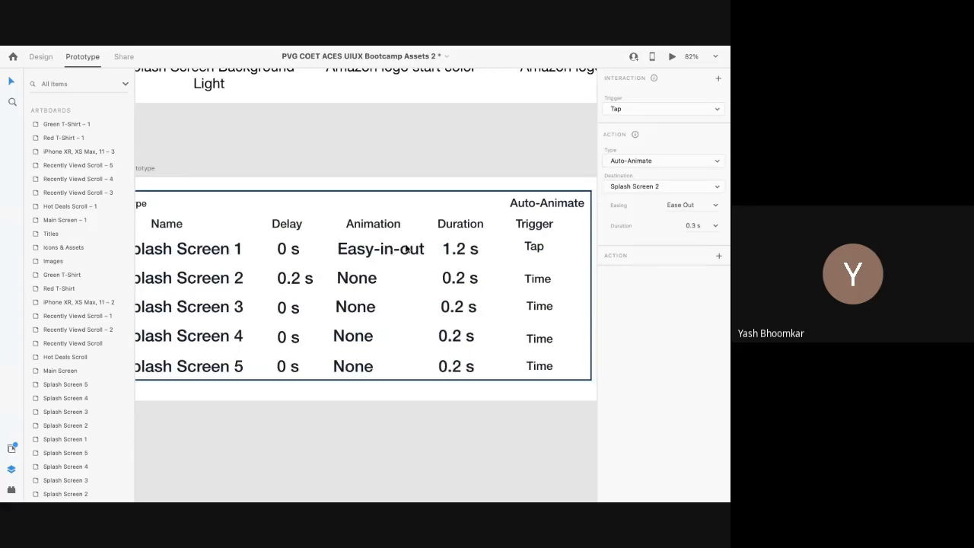
pyautogui.click(716, 208)
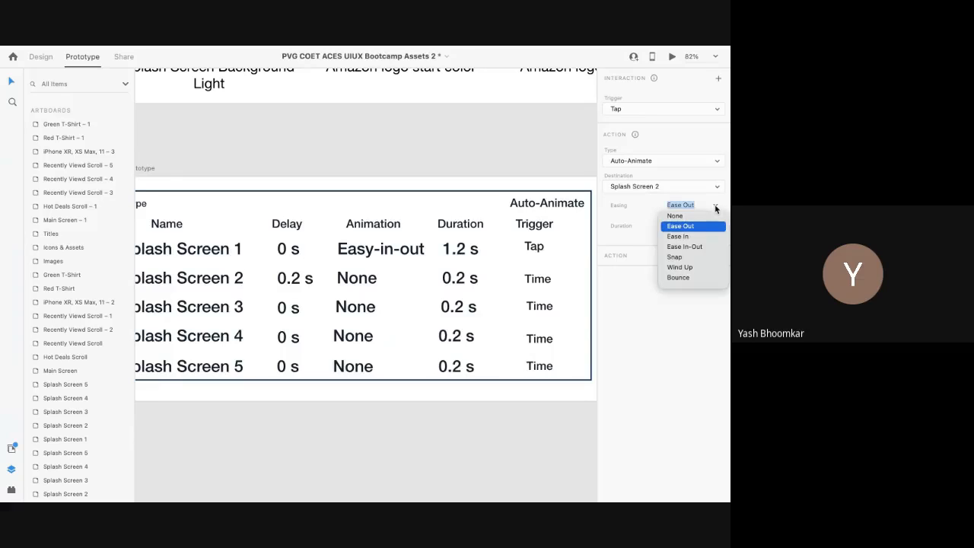
pyautogui.click(687, 247)
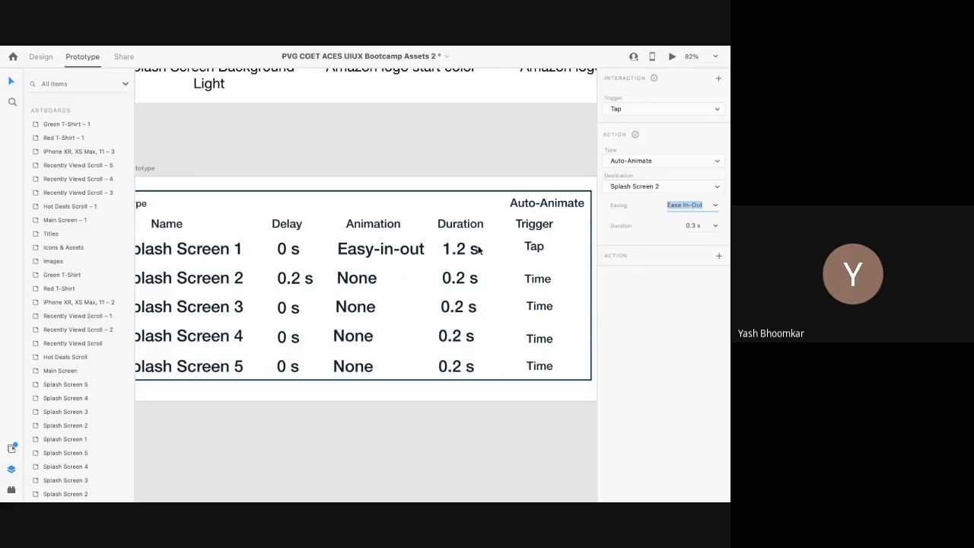
pyautogui.click(693, 226)
pyautogui.click(694, 226)
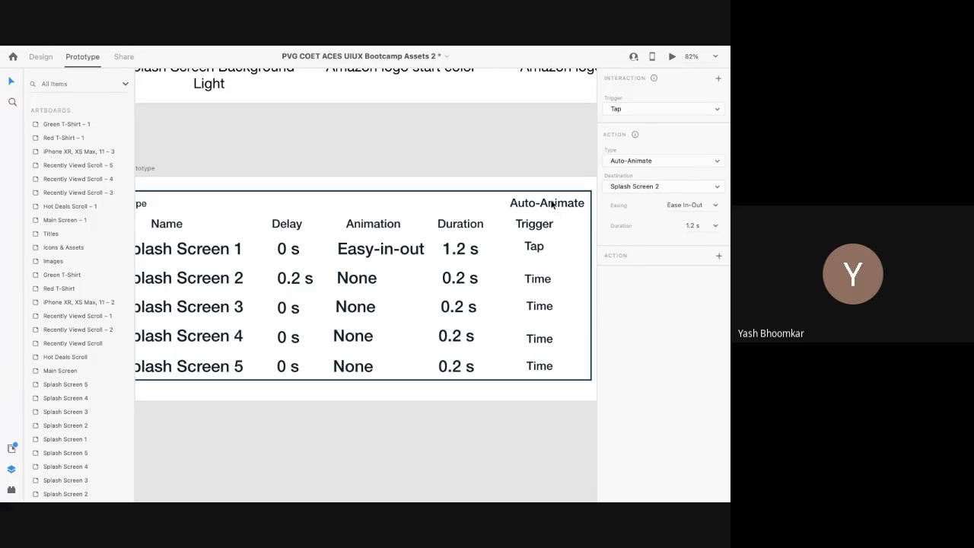
pyautogui.scroll(-5, 551, 204)
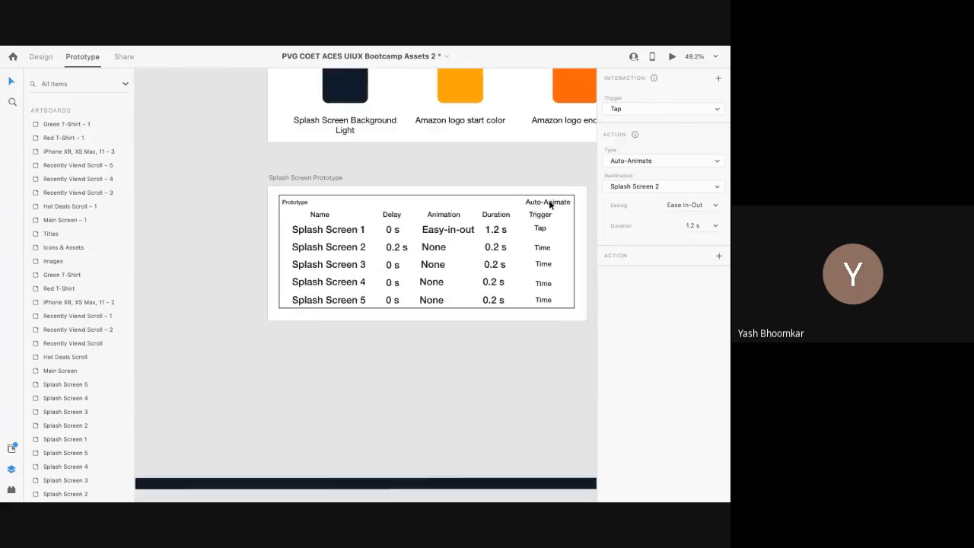
pyautogui.hscroll(10, 546, 204)
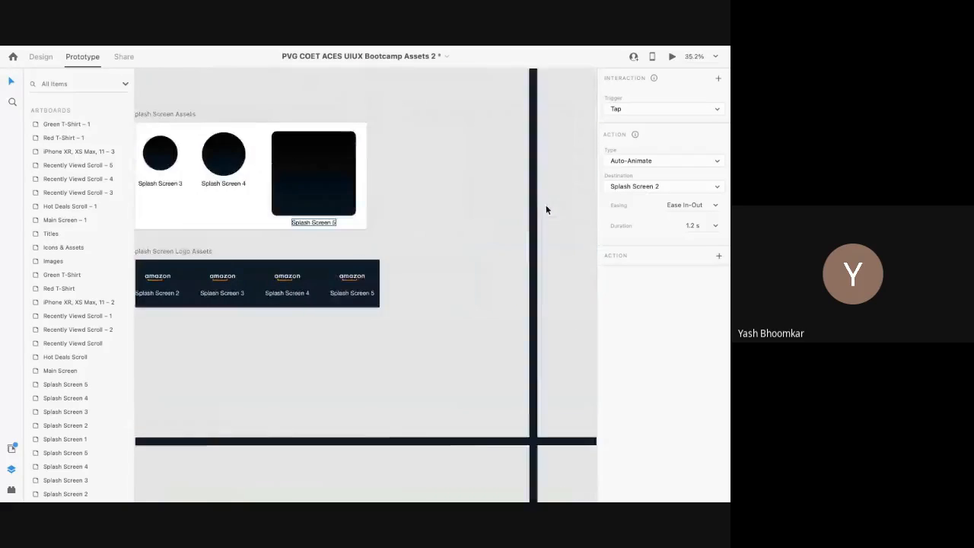
pyautogui.scroll(-1, 511, 246)
pyautogui.hscroll(-5, 511, 246)
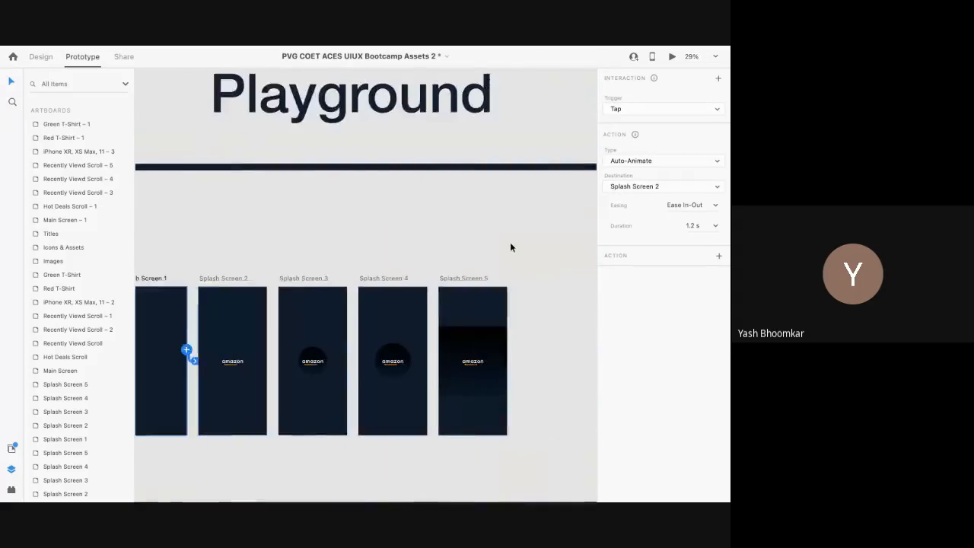
# Step: Link Splash Screen 2 to Splash Screen 3 with a Time trigger
pyautogui.click(335, 277)
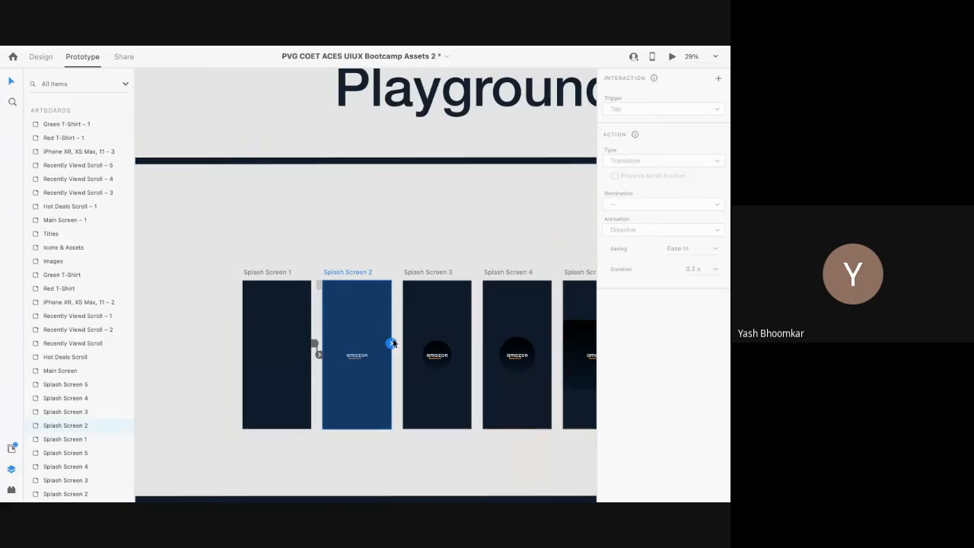
pyautogui.moveTo(391, 344); pyautogui.dragTo(410, 355)
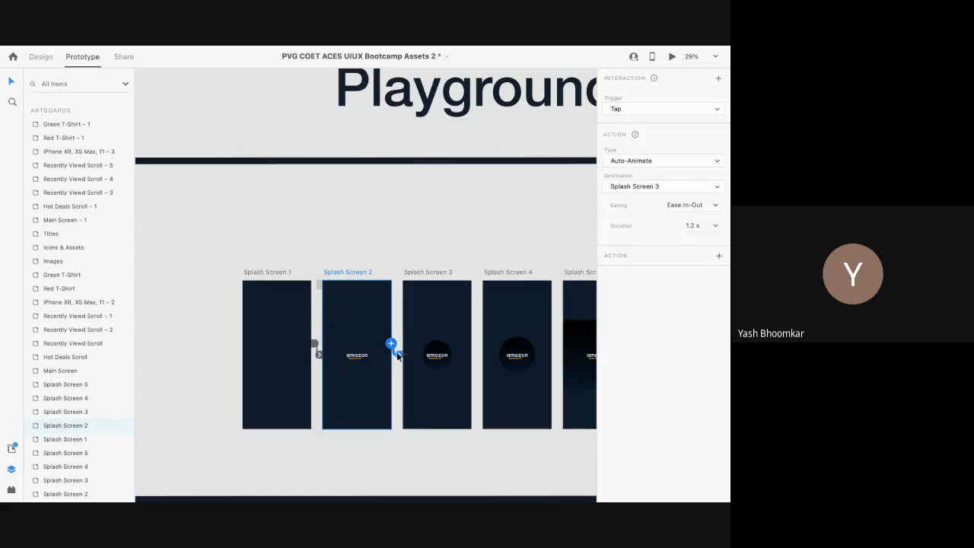
pyautogui.scroll(3, 396, 352)
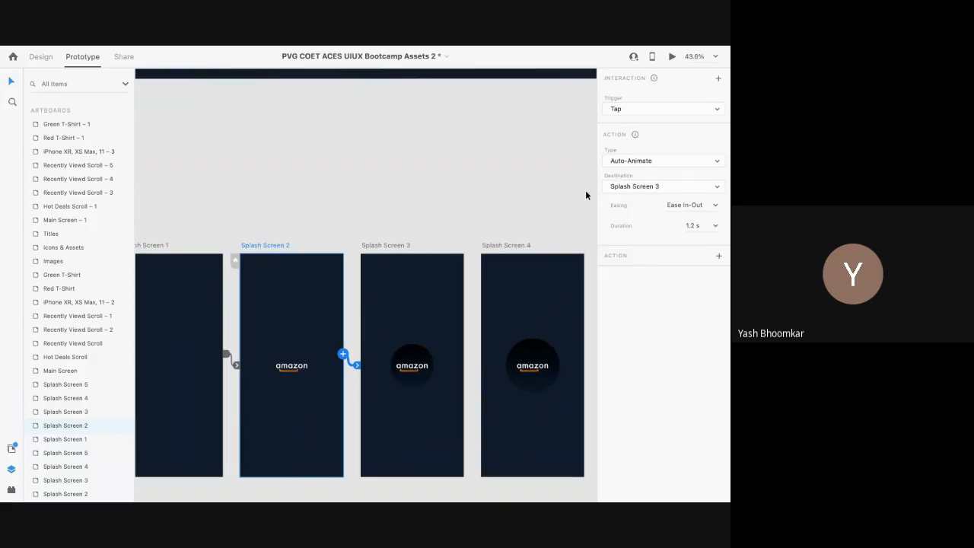
pyautogui.click(637, 112)
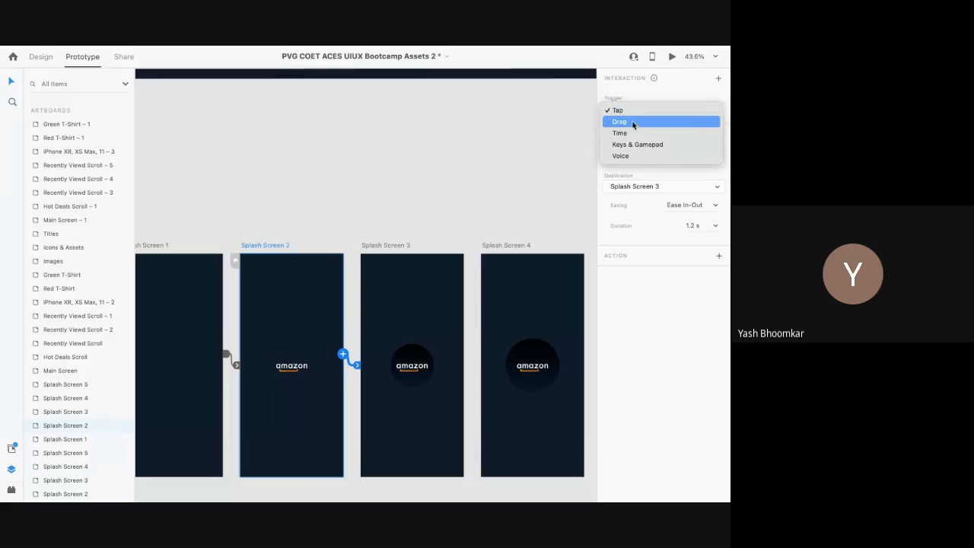
pyautogui.click(625, 133)
pyautogui.hscroll(-2, 368, 289)
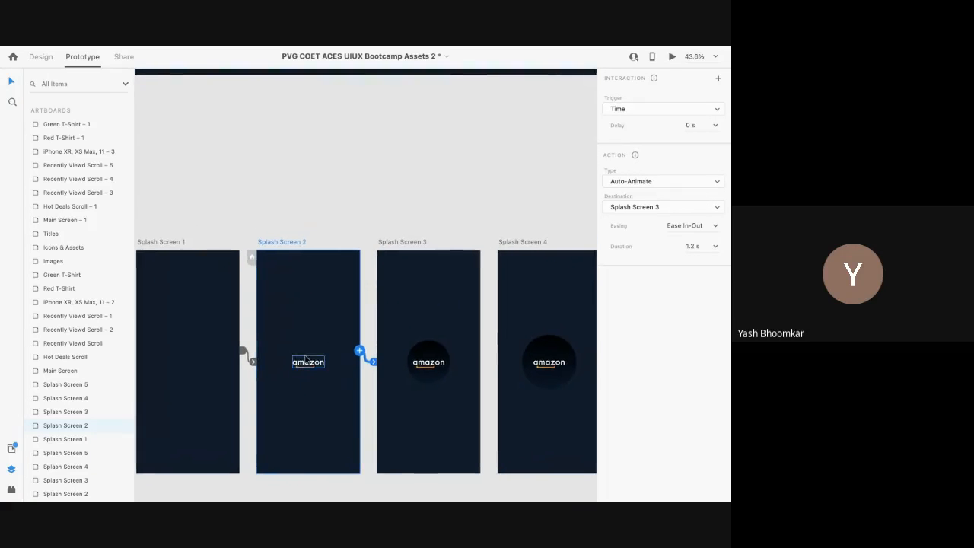
pyautogui.hscroll(3, 495, 358)
pyautogui.hscroll(-3, 494, 358)
pyautogui.scroll(1, 495, 357)
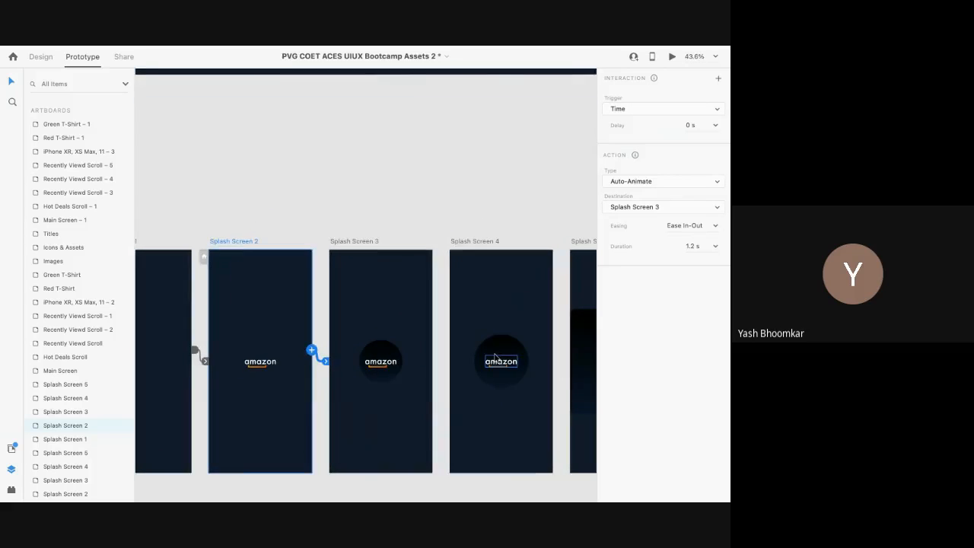
pyautogui.scroll(-2, 494, 358)
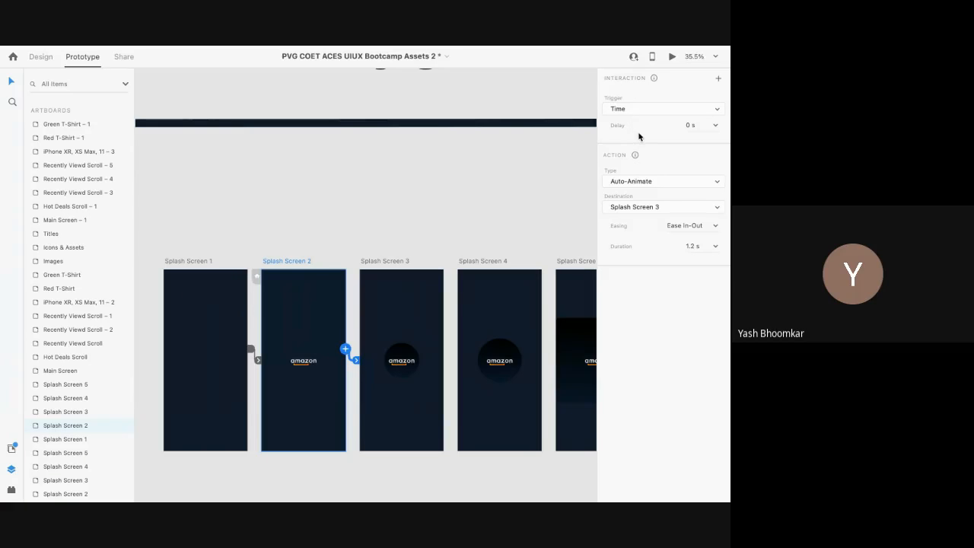
pyautogui.hscroll(10, 394, 340)
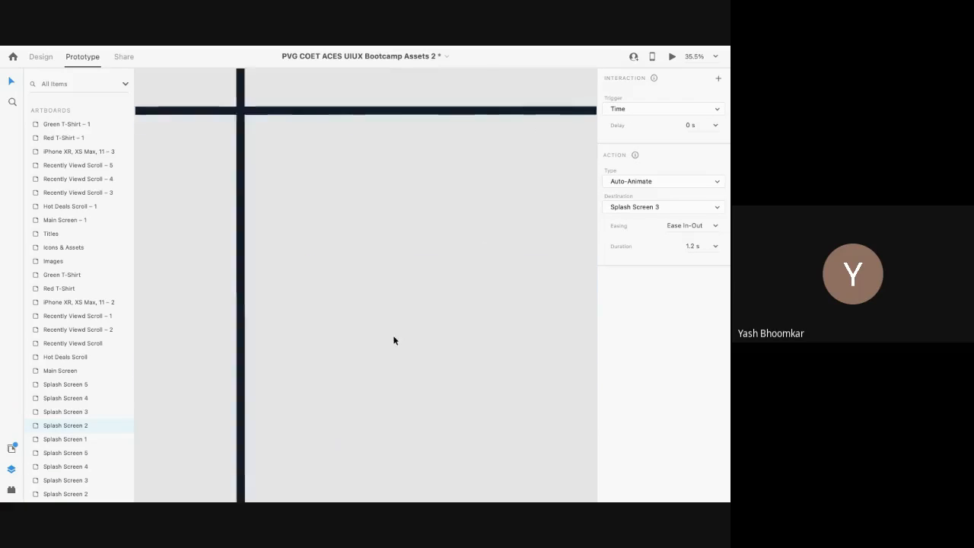
pyautogui.hscroll(-10, 394, 341)
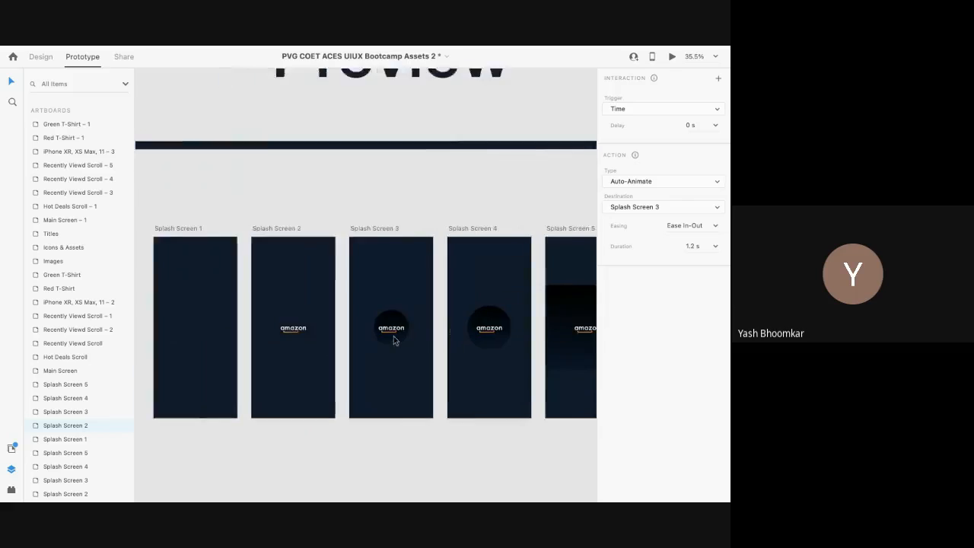
pyautogui.click(318, 217)
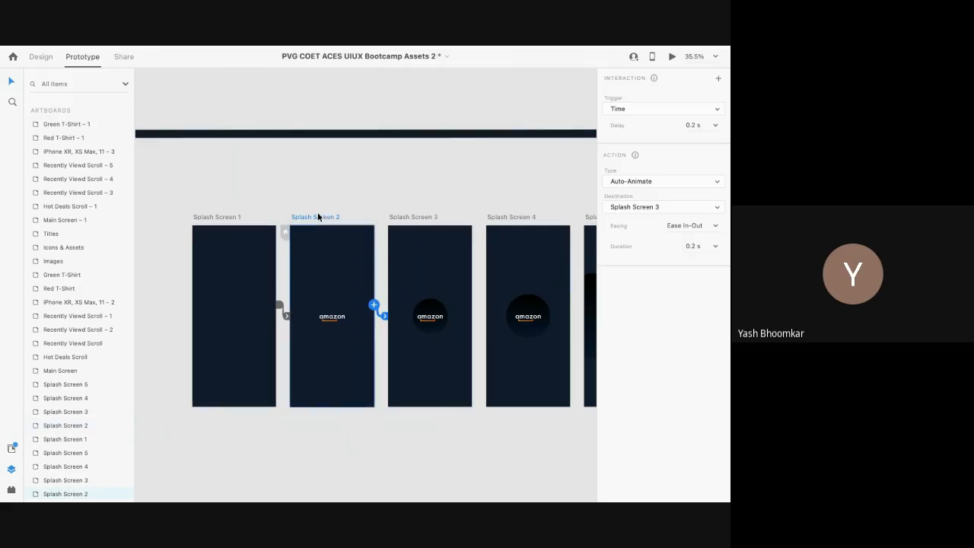
# Step: Set the Splash Screen 2 link's delay to 0.2 s, duration to 0.2 s, and easing to None
pyautogui.hscroll(2, 463, 266)
pyautogui.scroll(1, 463, 265)
pyautogui.scroll(1, 463, 265)
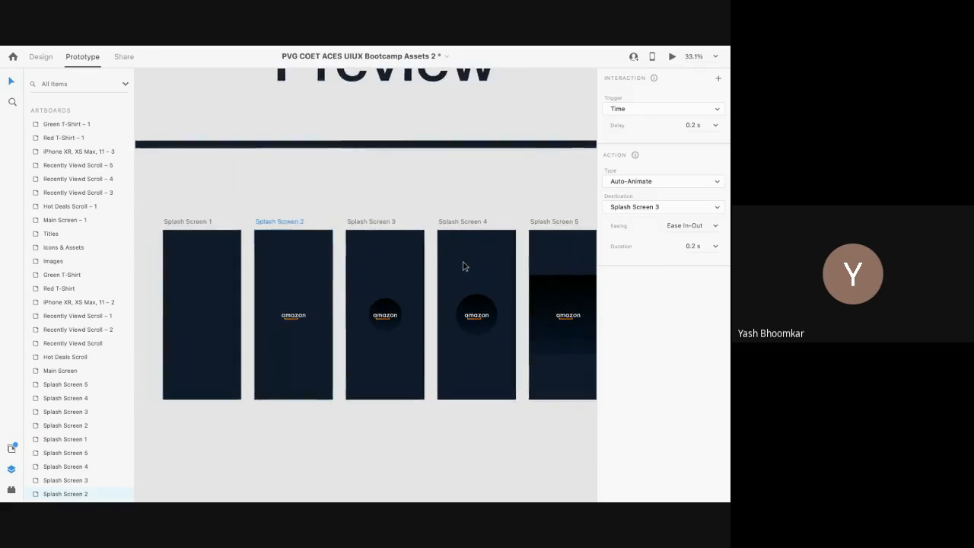
pyautogui.keyDown('ctrl'); pyautogui.scroll(-1, 462, 266); pyautogui.keyUp('ctrl')
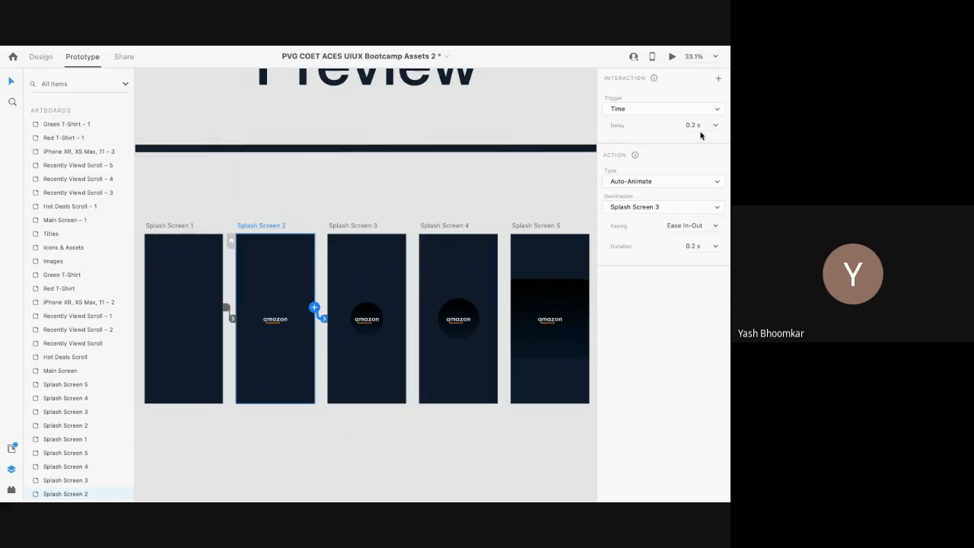
pyautogui.hscroll(10, 554, 201)
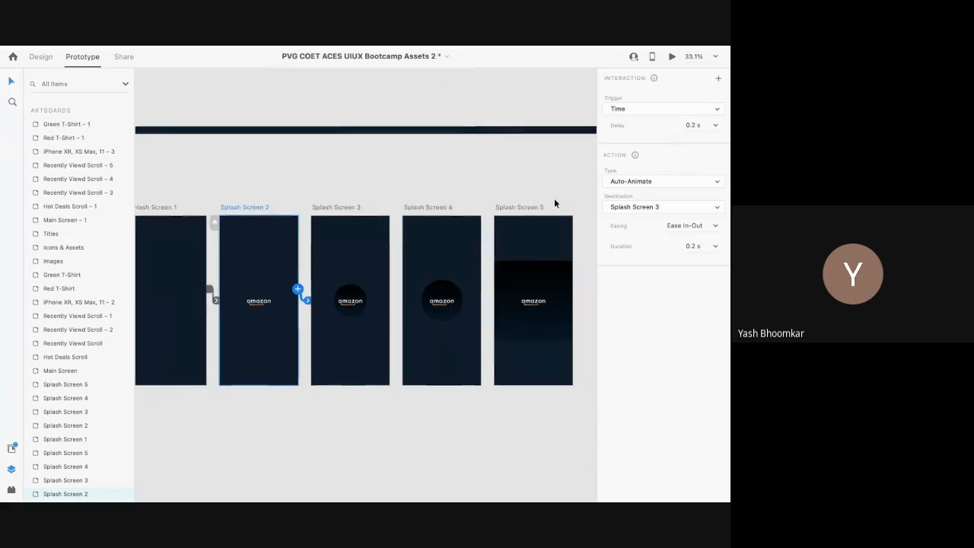
pyautogui.hscroll(10, 554, 202)
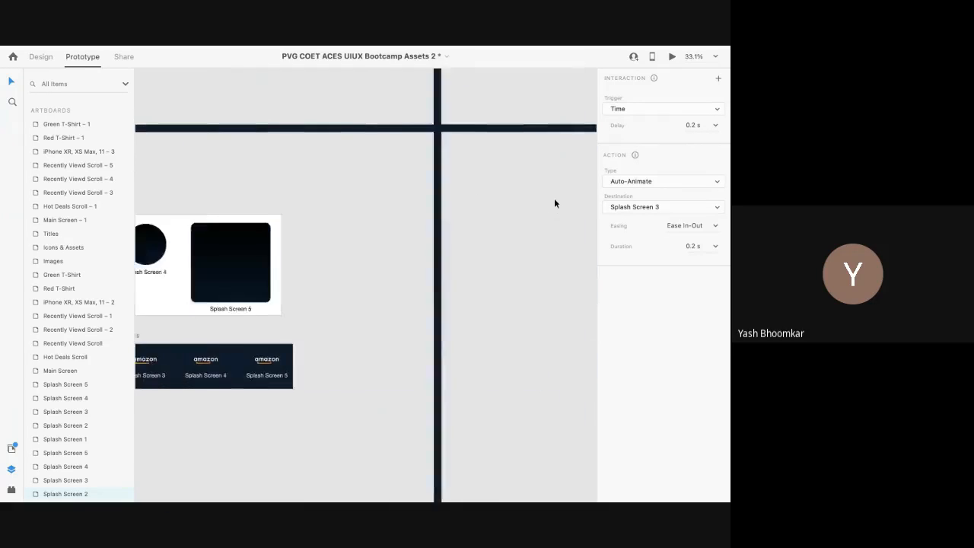
pyautogui.hscroll(3, 554, 203)
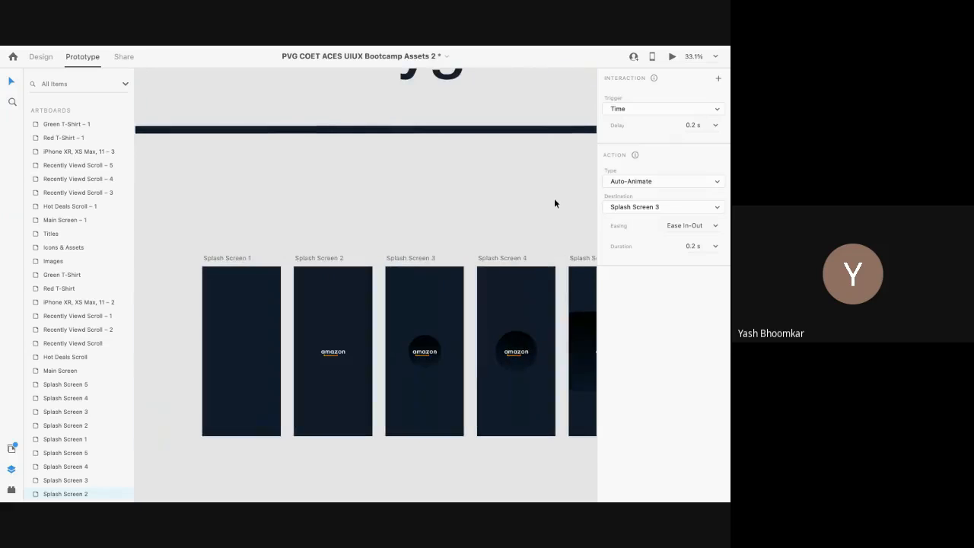
pyautogui.click(331, 255)
pyautogui.click(716, 125)
pyautogui.click(704, 138)
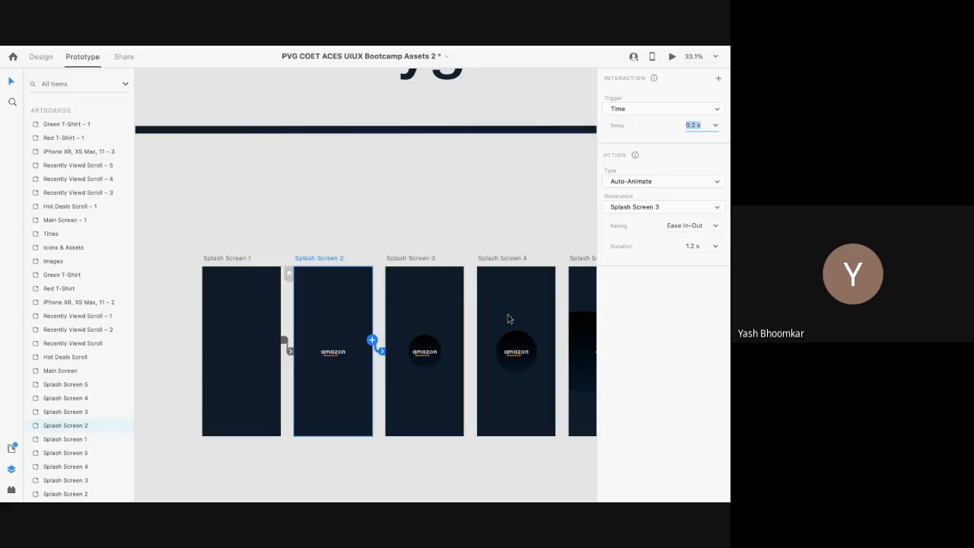
pyautogui.hscroll(-4, 507, 319)
pyautogui.hscroll(-10, 506, 318)
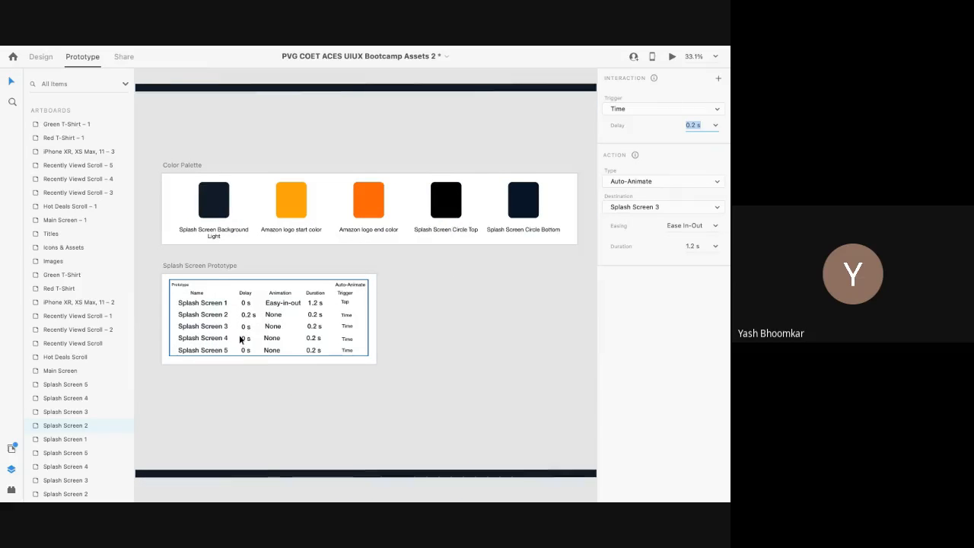
pyautogui.scroll(3, 243, 334)
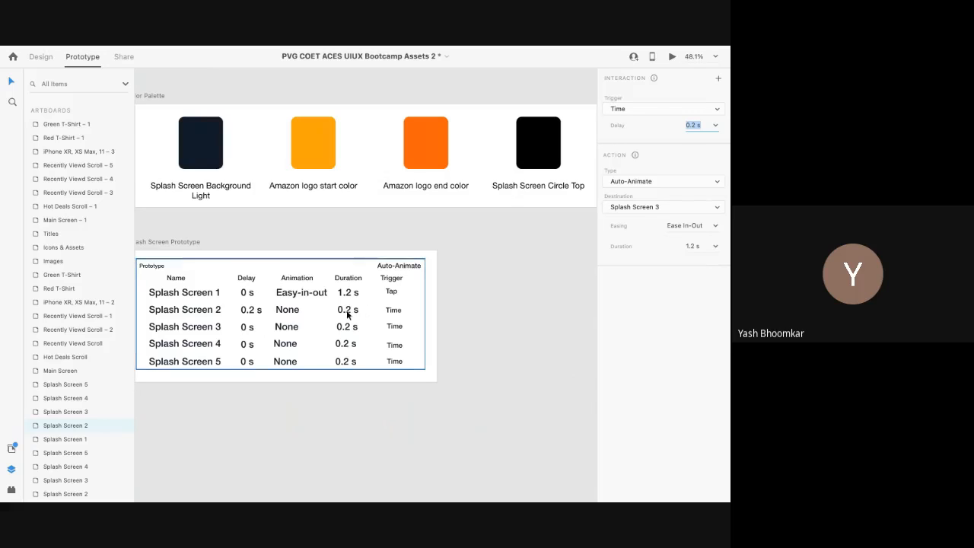
pyautogui.click(716, 247)
pyautogui.click(705, 257)
pyautogui.click(713, 226)
pyautogui.click(695, 237)
# Step: Select the Splash Screen 3 artboard
pyautogui.scroll(-3, 438, 318)
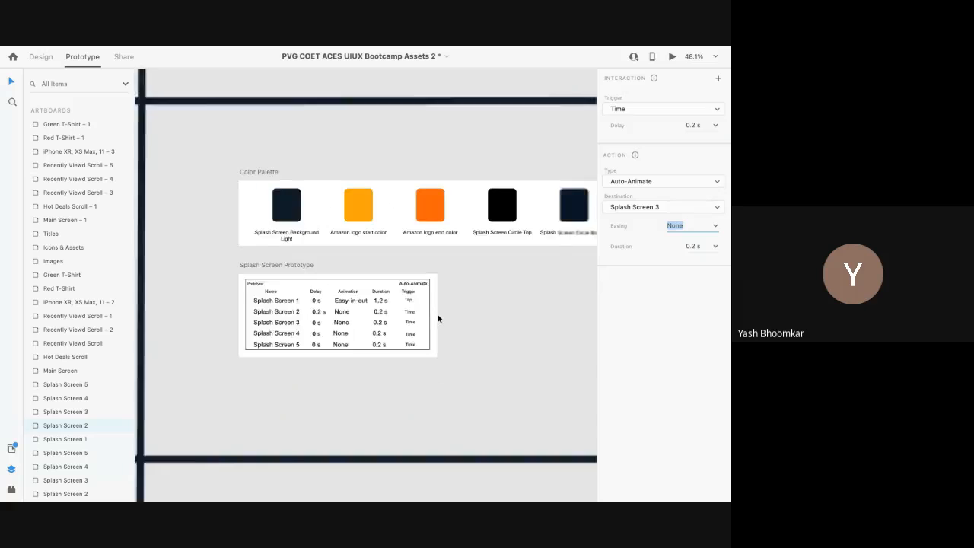
pyautogui.hscroll(10, 438, 318)
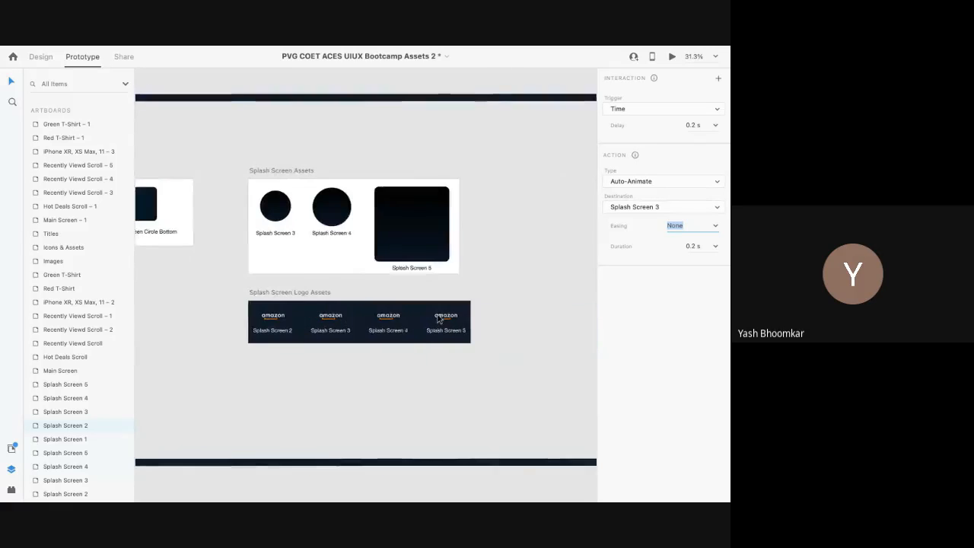
pyautogui.hscroll(3, 438, 318)
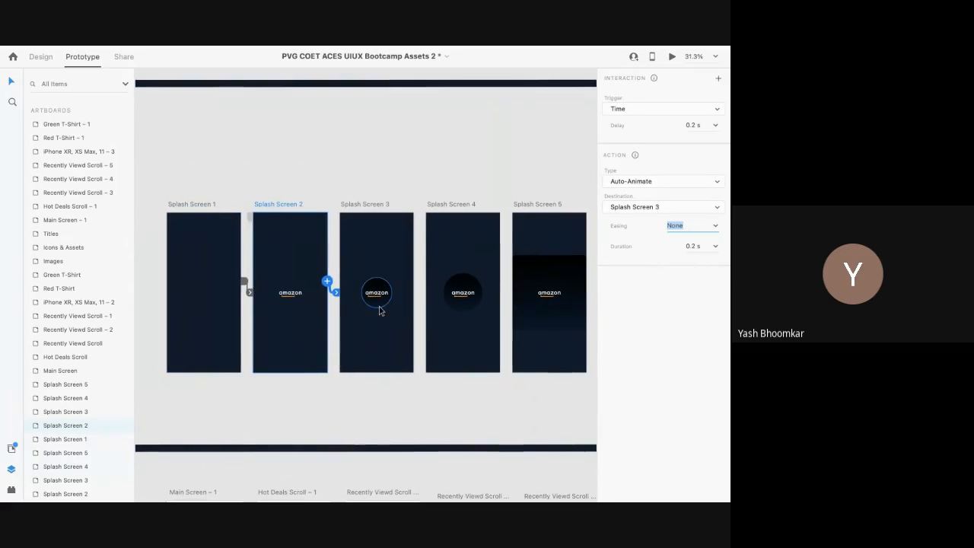
pyautogui.scroll(3, 381, 309)
pyautogui.scroll(-3, 381, 308)
pyautogui.click(379, 308)
pyautogui.click(362, 192)
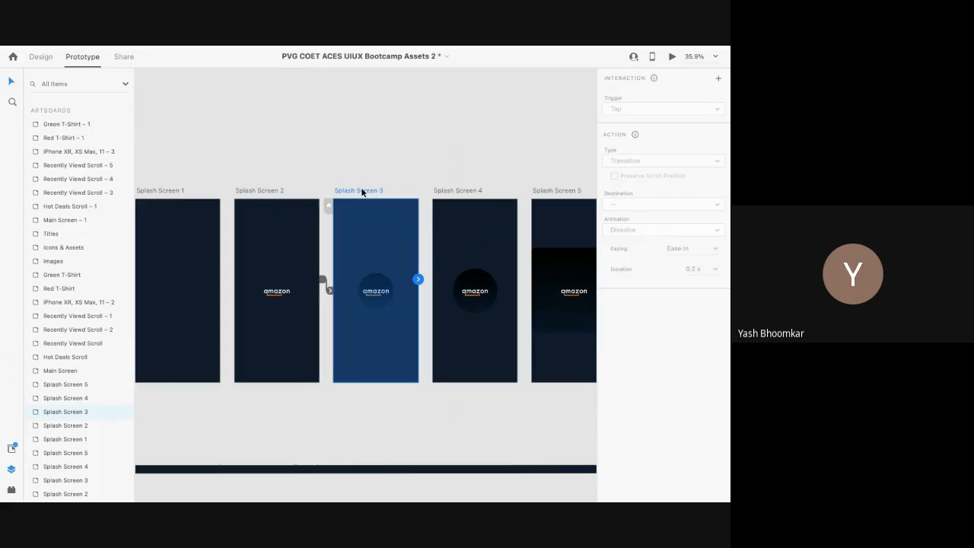
# Step: Link Splash Screen 3 to Screen 4 and Screen 4 to Screen 5, then reselect Splash Screen 1
pyautogui.moveTo(418, 280); pyautogui.dragTo(457, 299)
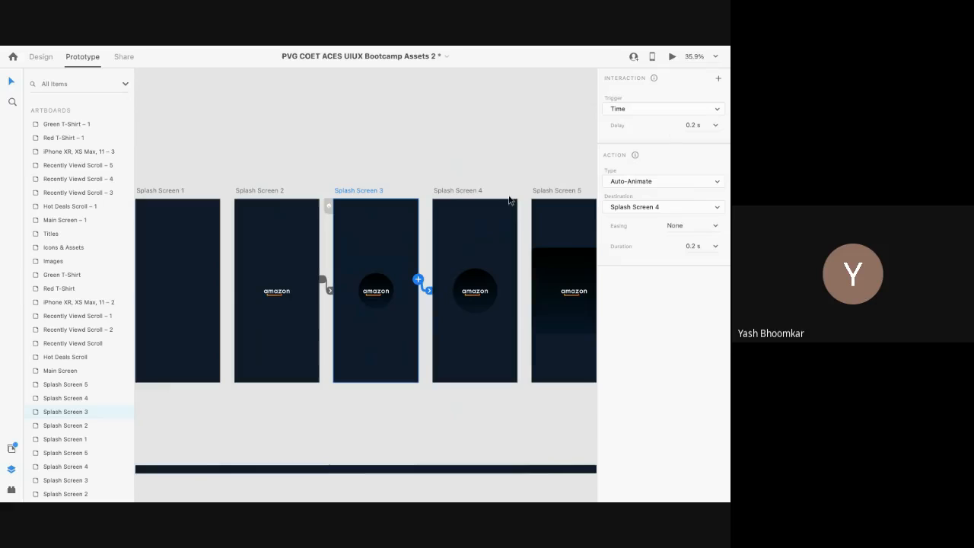
pyautogui.click(448, 194)
pyautogui.moveTo(518, 280); pyautogui.dragTo(546, 287)
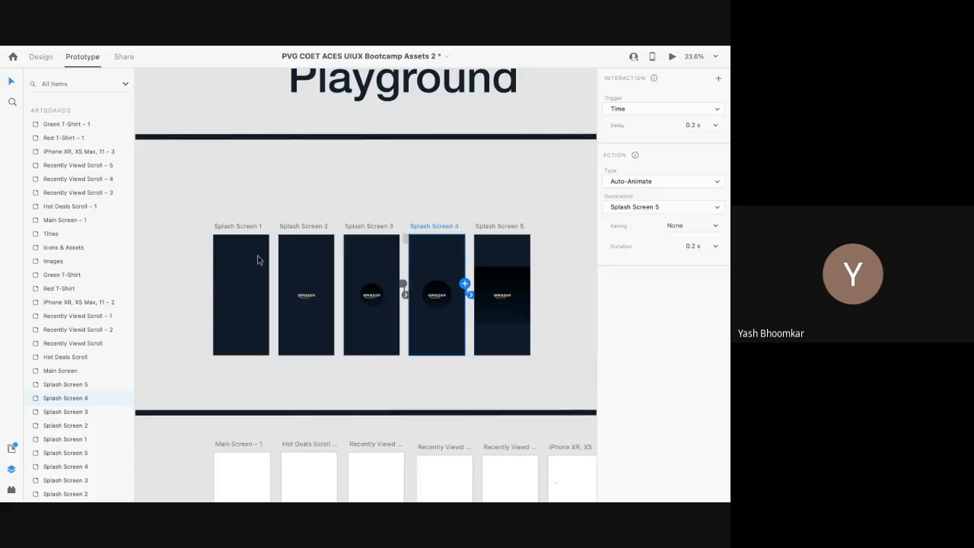
pyautogui.click(236, 227)
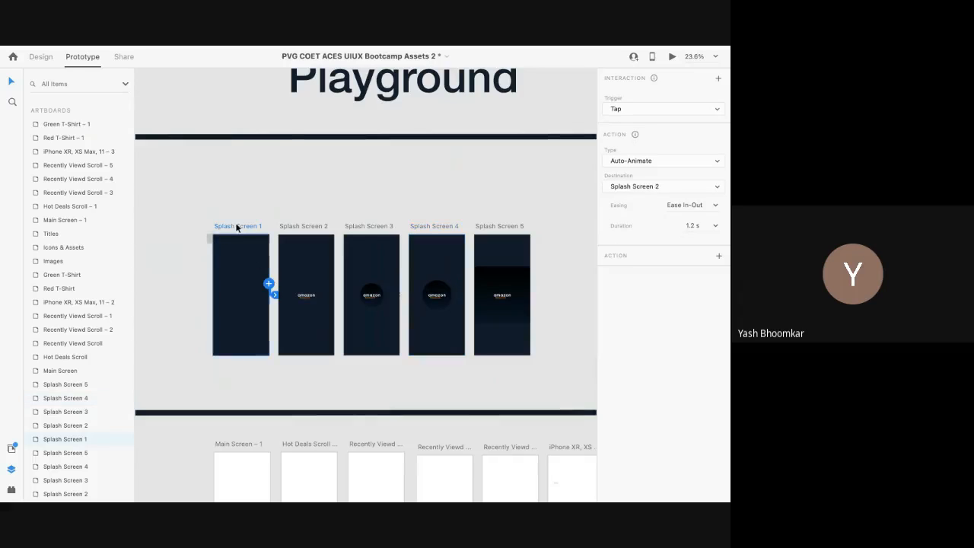
pyautogui.click(673, 57)
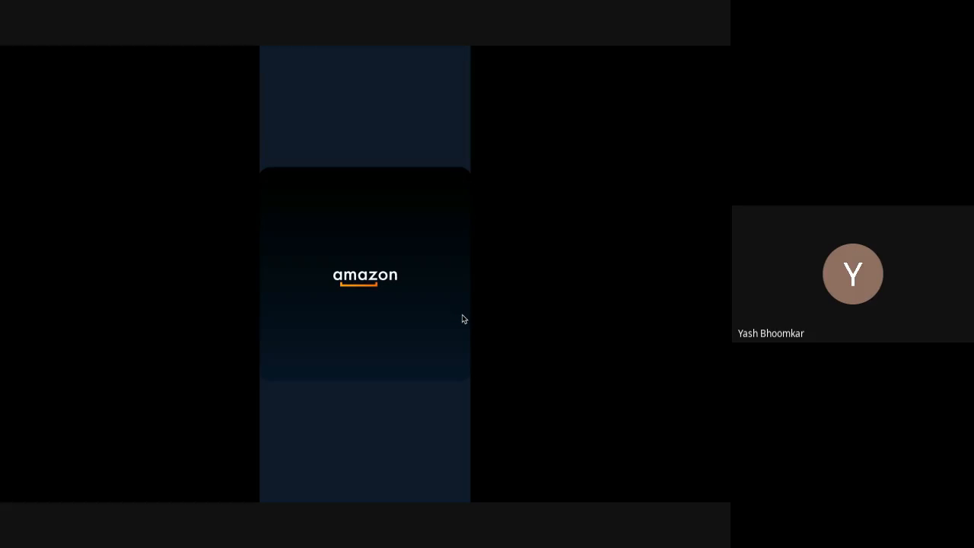
pyautogui.press('Escape')
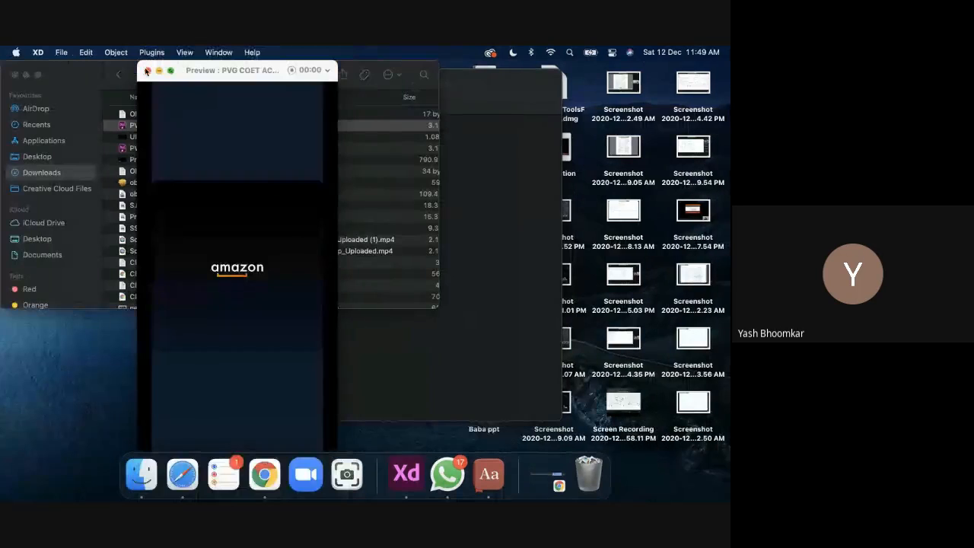
pyautogui.click(147, 71)
pyautogui.scroll(-2, 425, 251)
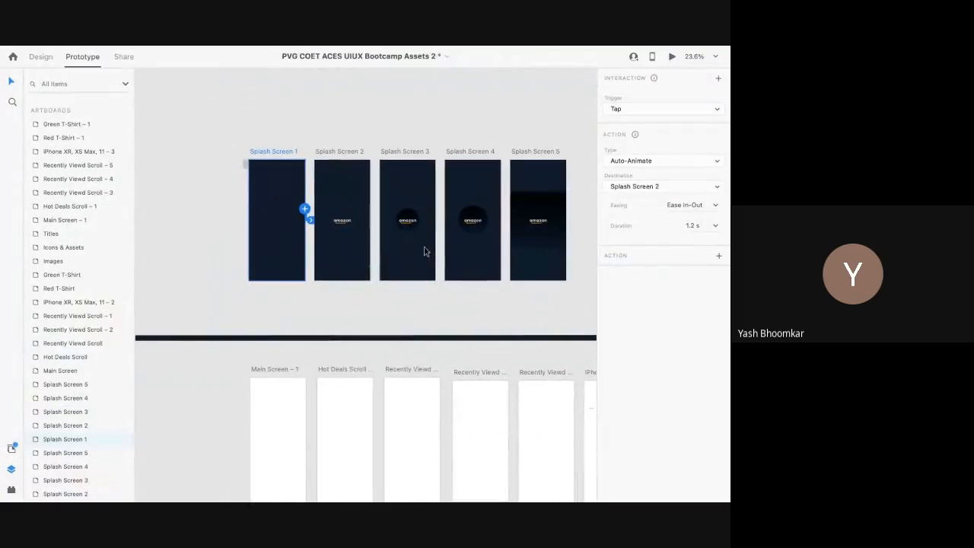
# Step: Select the Main Screen – 1 artboard, return to Design mode, and switch desktops to Finder
pyautogui.scroll(-1, 424, 251)
pyautogui.scroll(-3, 424, 252)
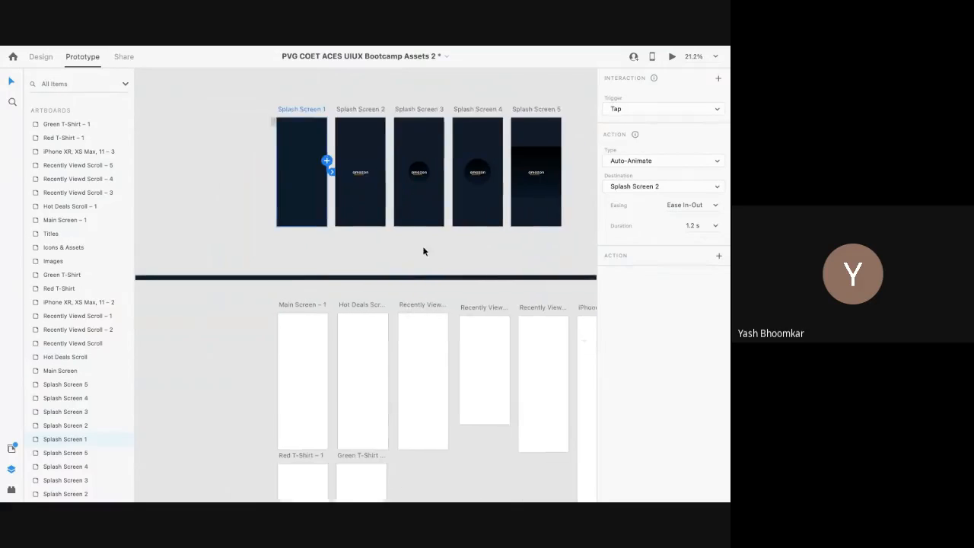
pyautogui.click(302, 280)
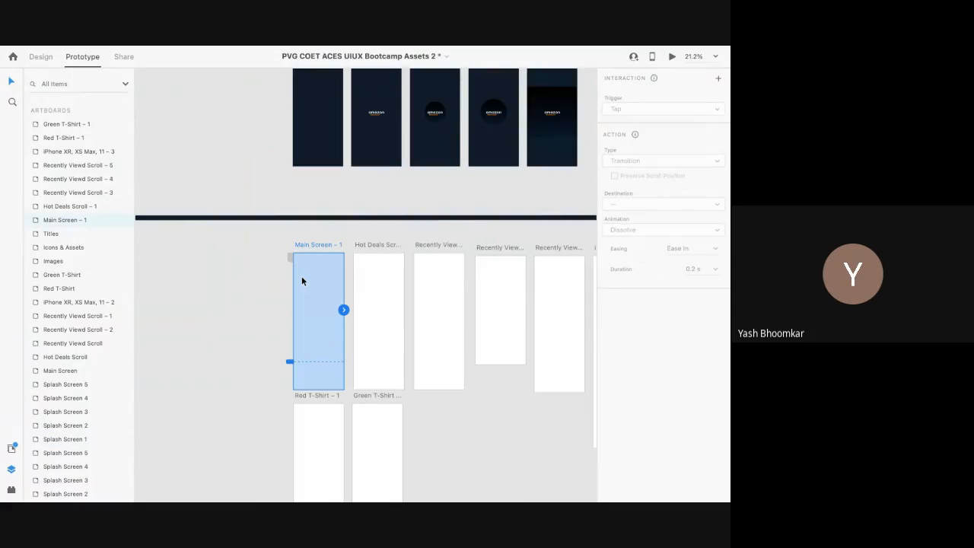
pyautogui.scroll(-2, 301, 281)
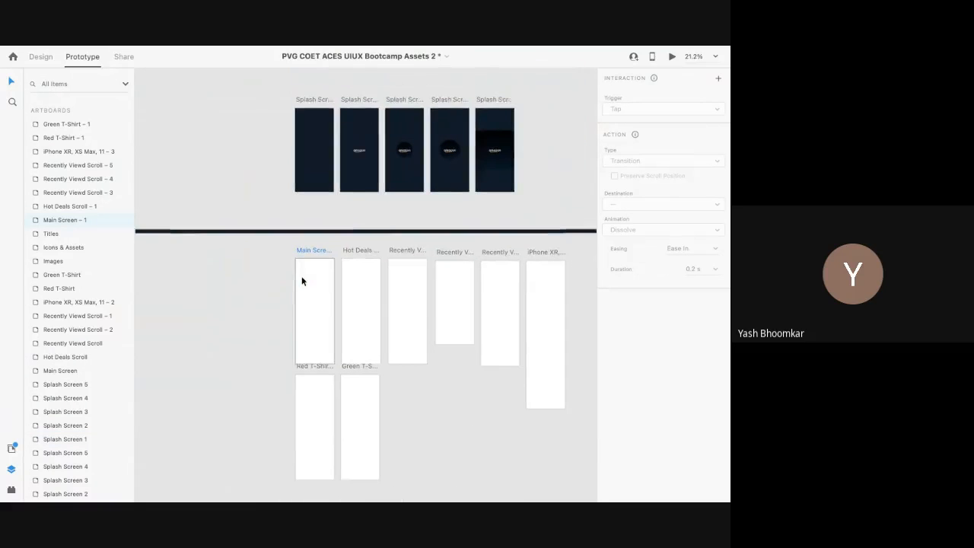
pyautogui.click(48, 58)
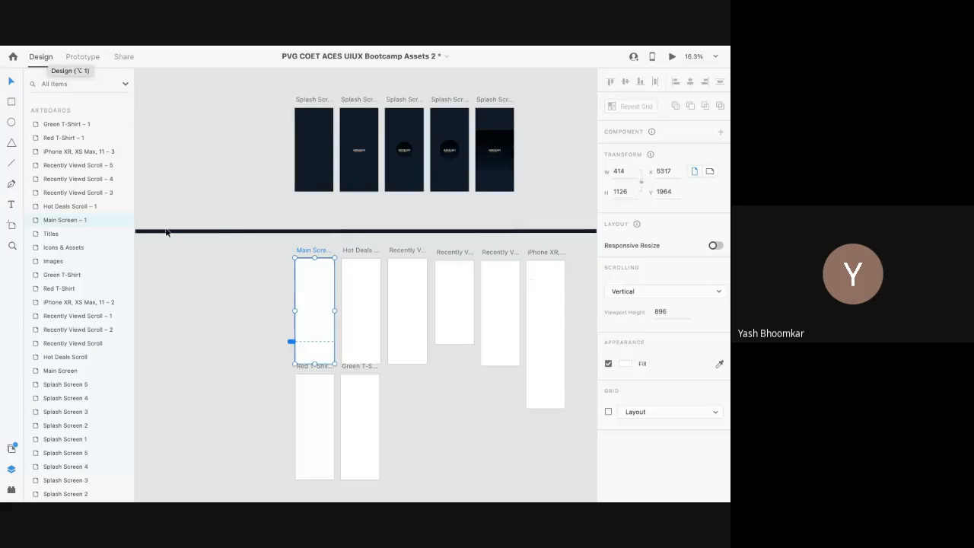
pyautogui.hotkey('ctrl', 'Left')
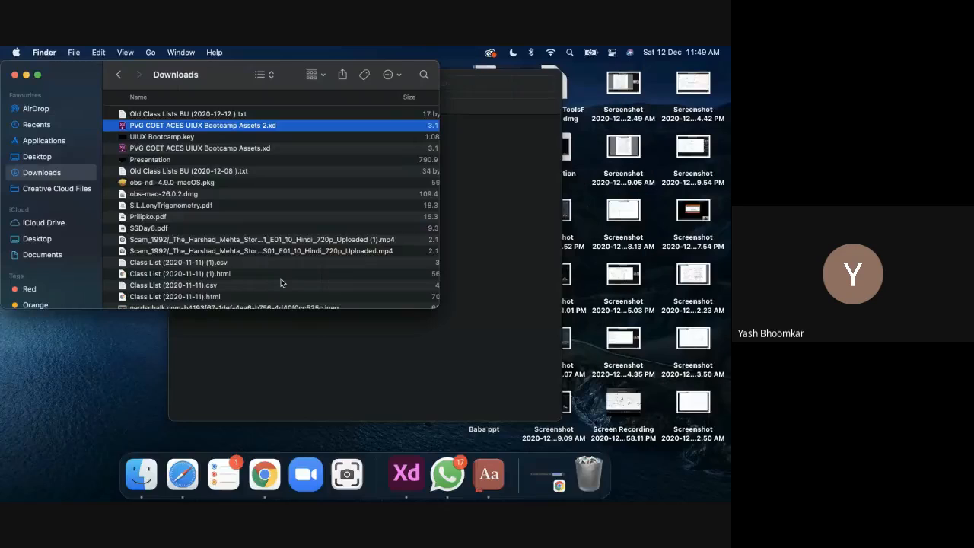
# Step: Switch desktops to the Chrome window showing the Google Meet call
pyautogui.hotkey('ctrl', 'Left')
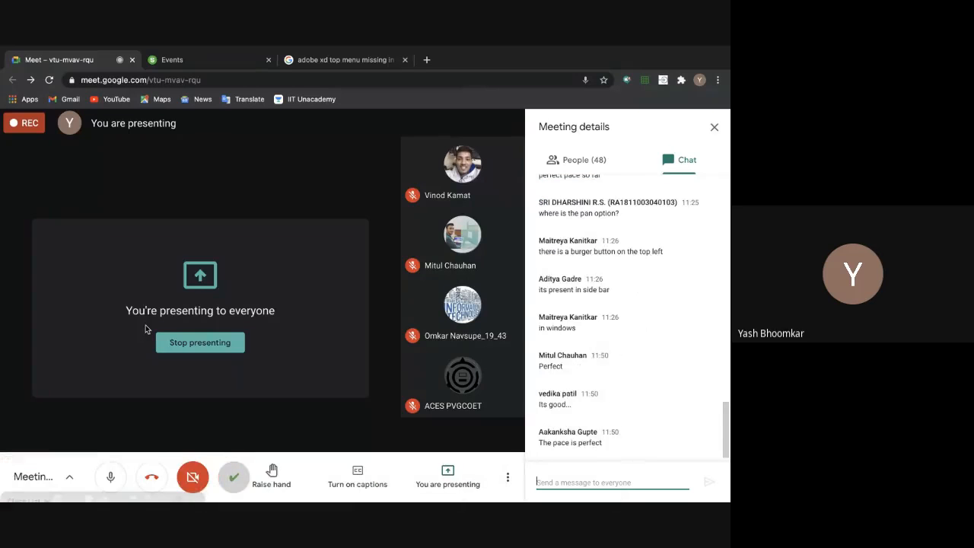
# Step: Return to the Adobe XD bootcamp design and zoom in on the Main Screen artboard
pyautogui.press('super+Tab')
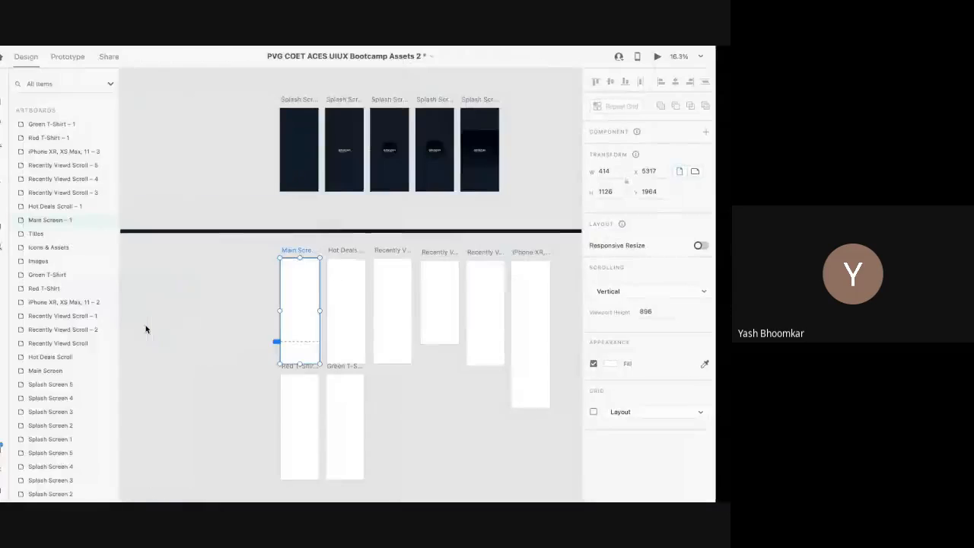
pyautogui.scroll(5, 359, 295)
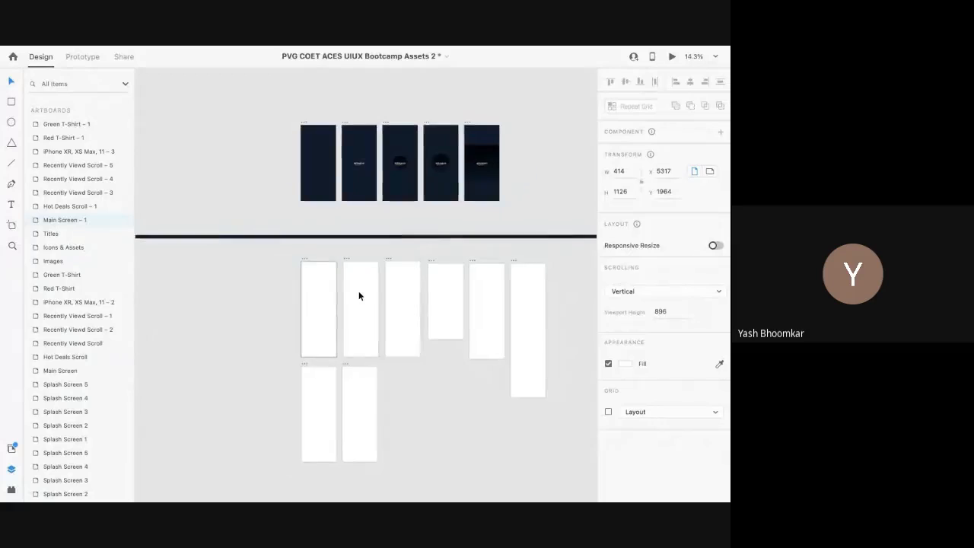
pyautogui.scroll(-4, 358, 290)
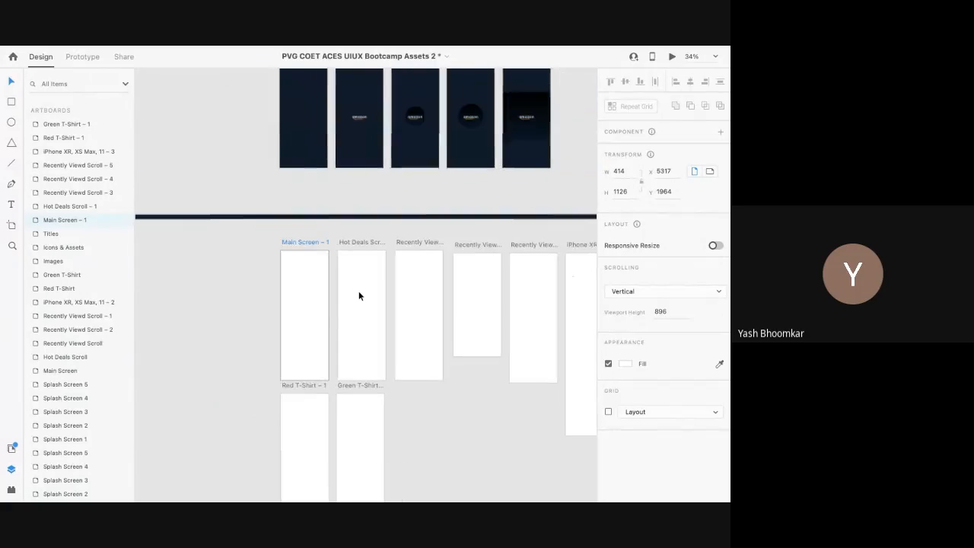
pyautogui.moveTo(34, 58)
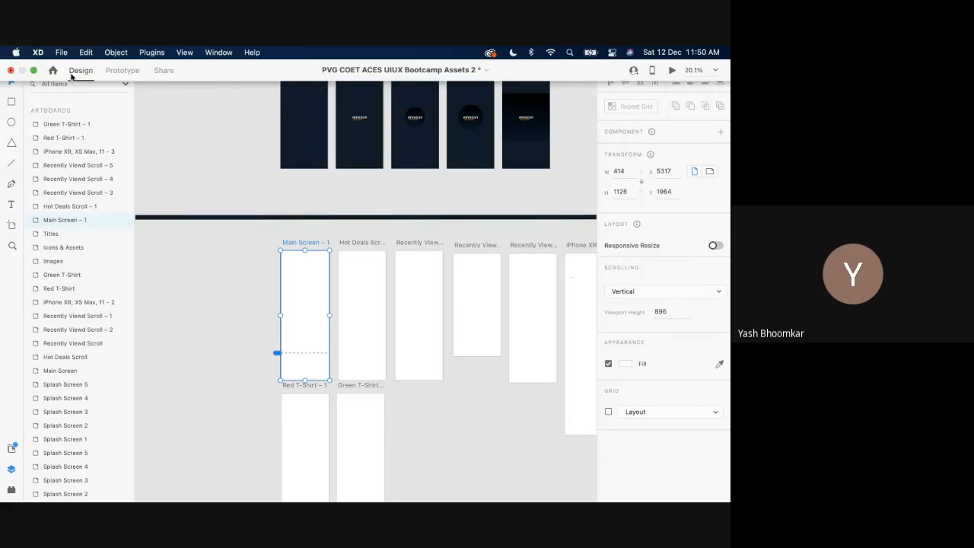
pyautogui.scroll(-3, 330, 231)
pyautogui.hscroll(-15, 330, 231)
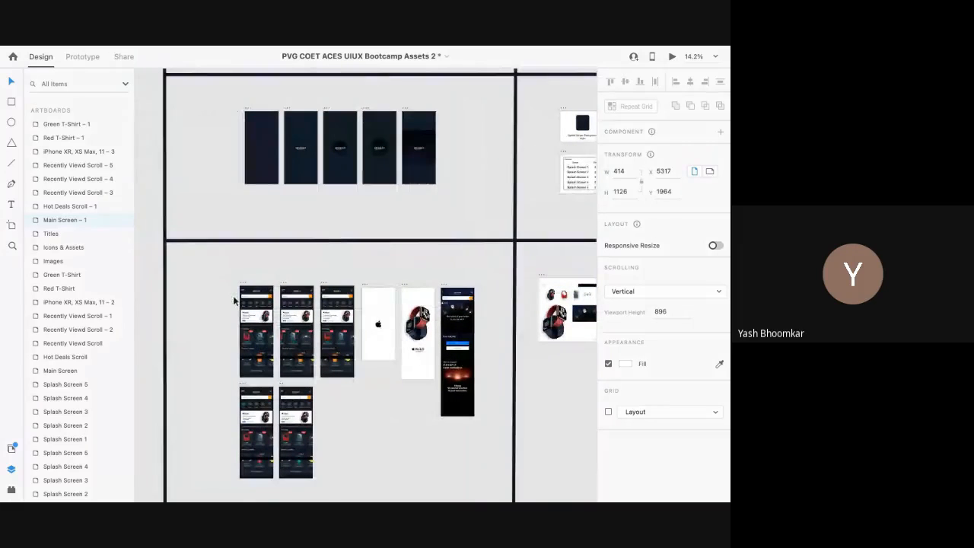
pyautogui.scroll(5, 235, 297)
pyautogui.scroll(8, 267, 285)
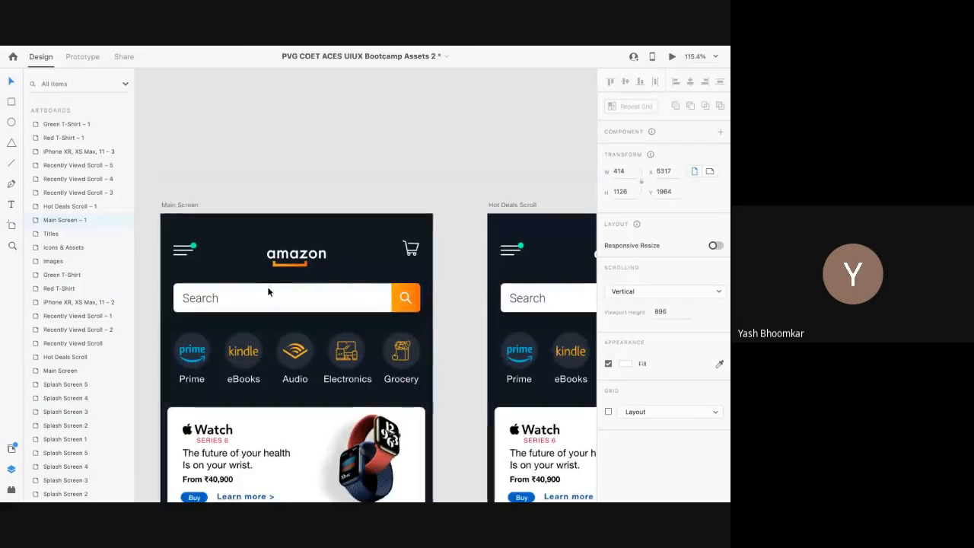
# Step: Inspect the Main Screen top bar's search bar, amazon logo, cart icon and menu icon
pyautogui.doubleClick(235, 262)
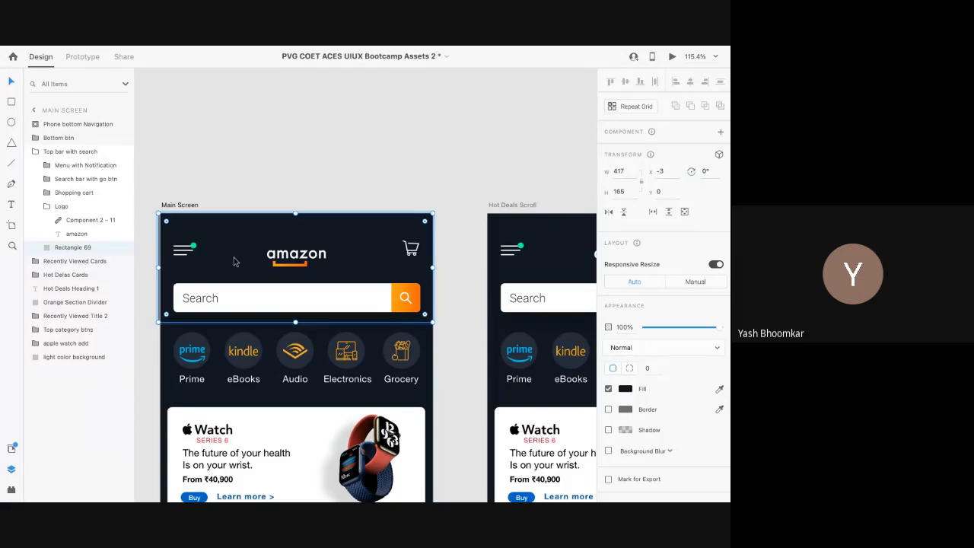
pyautogui.scroll(-1, 233, 259)
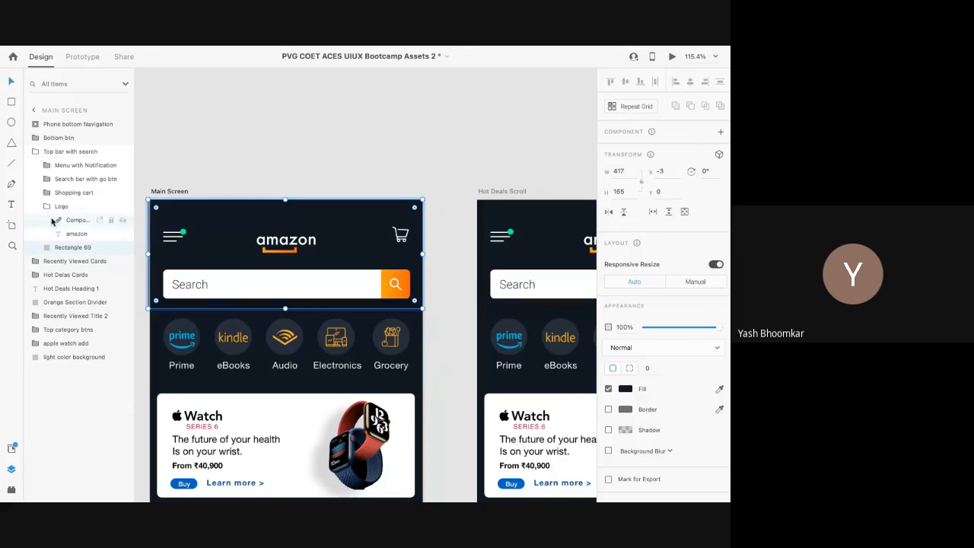
pyautogui.click(72, 151)
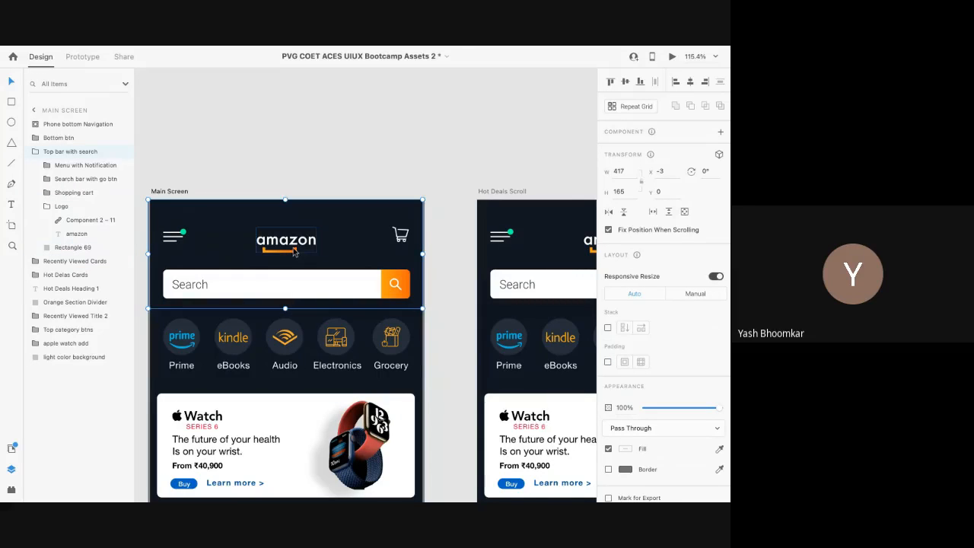
pyautogui.doubleClick(248, 283)
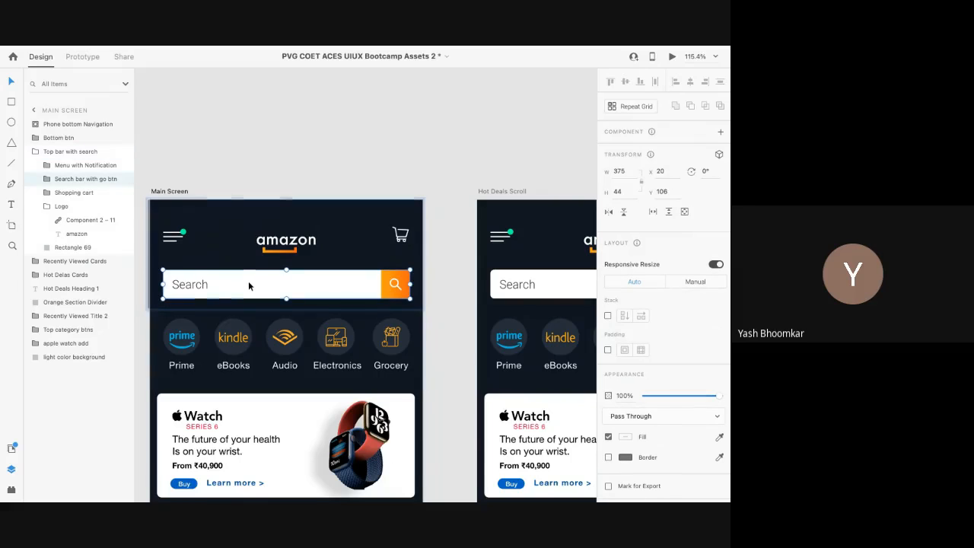
pyautogui.doubleClick(248, 283)
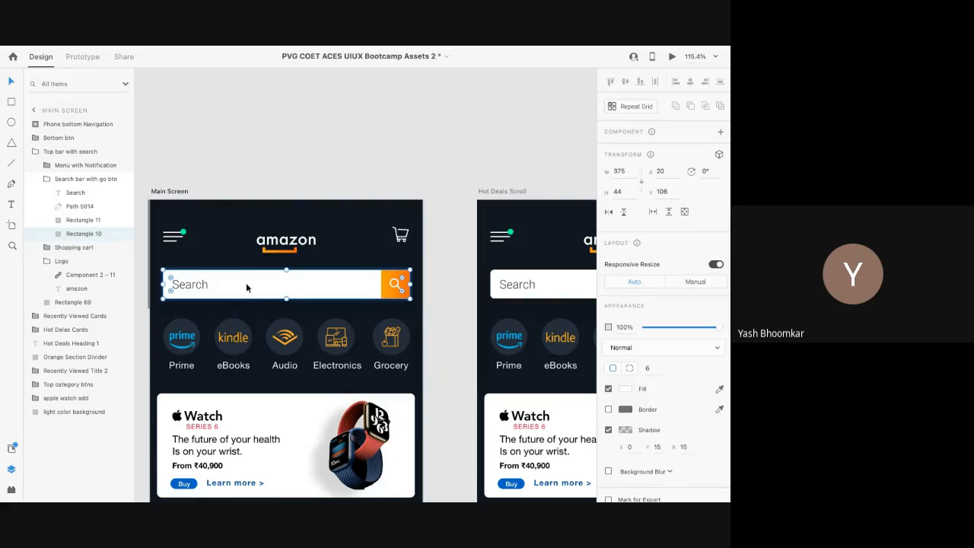
pyautogui.click(291, 245)
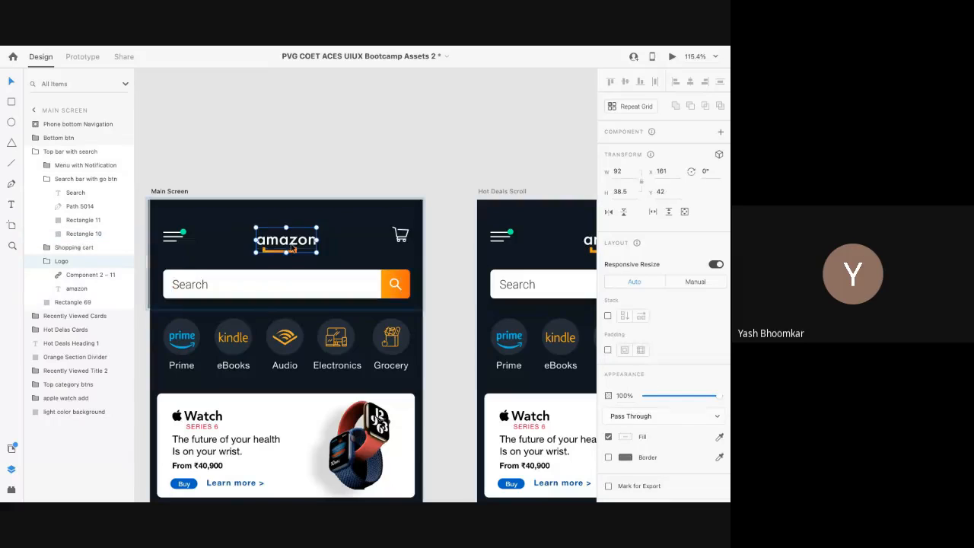
pyautogui.click(401, 235)
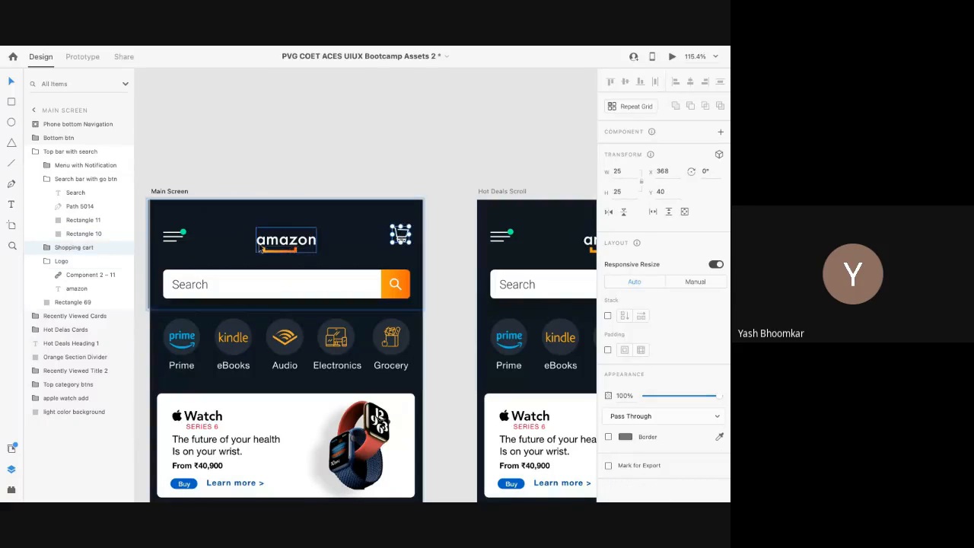
pyautogui.click(184, 239)
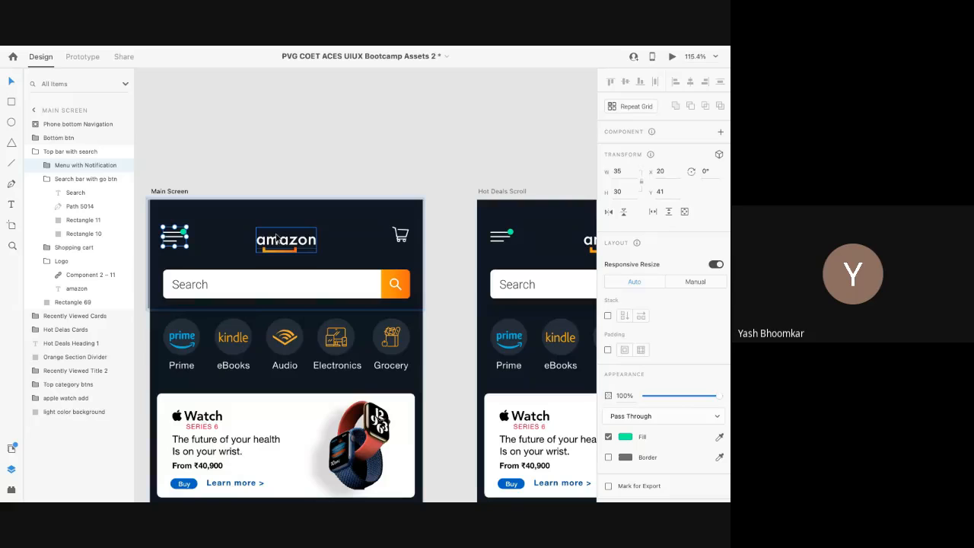
# Step: Zoom out and pan over to the Icons & Assets artboard
pyautogui.scroll(-5, 276, 238)
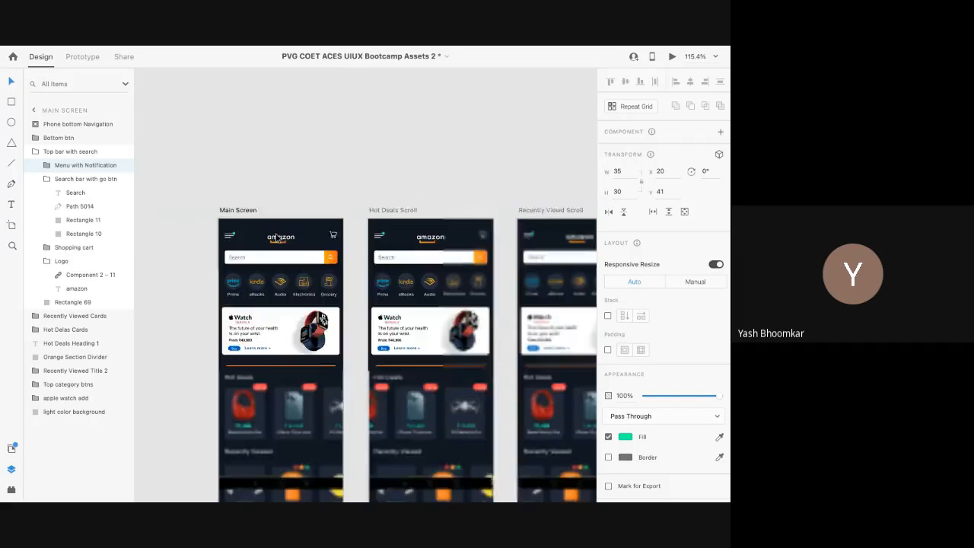
pyautogui.hscroll(15, 276, 238)
pyautogui.hscroll(15, 277, 238)
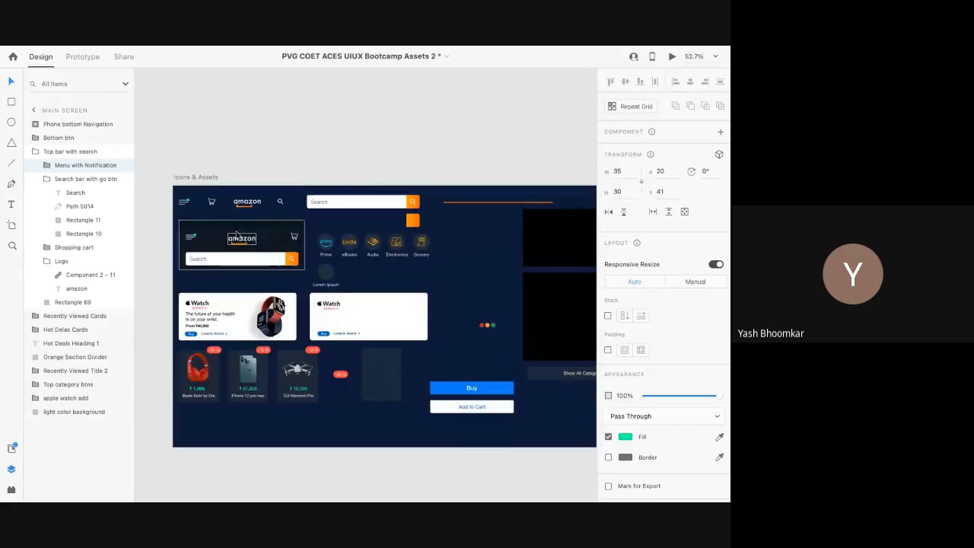
# Step: Unlock and nudge the Top bar with search on Icons & Assets, then re-lock it
pyautogui.click(237, 227)
pyautogui.press('super+z')
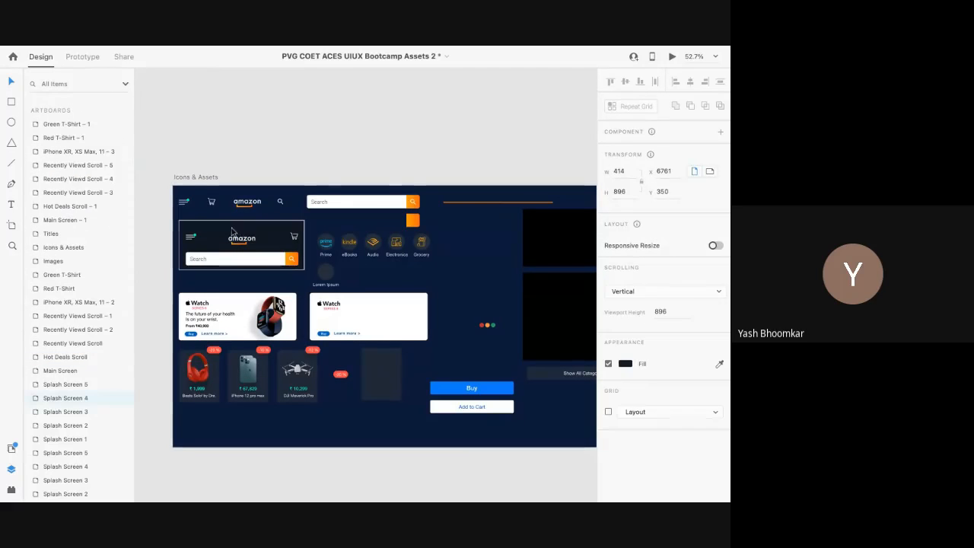
pyautogui.doubleClick(217, 234)
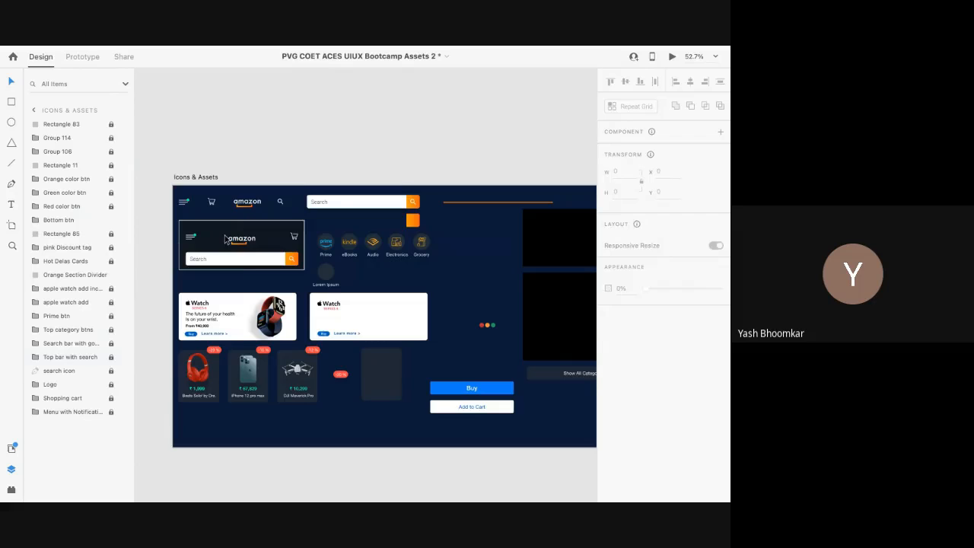
pyautogui.click(225, 239)
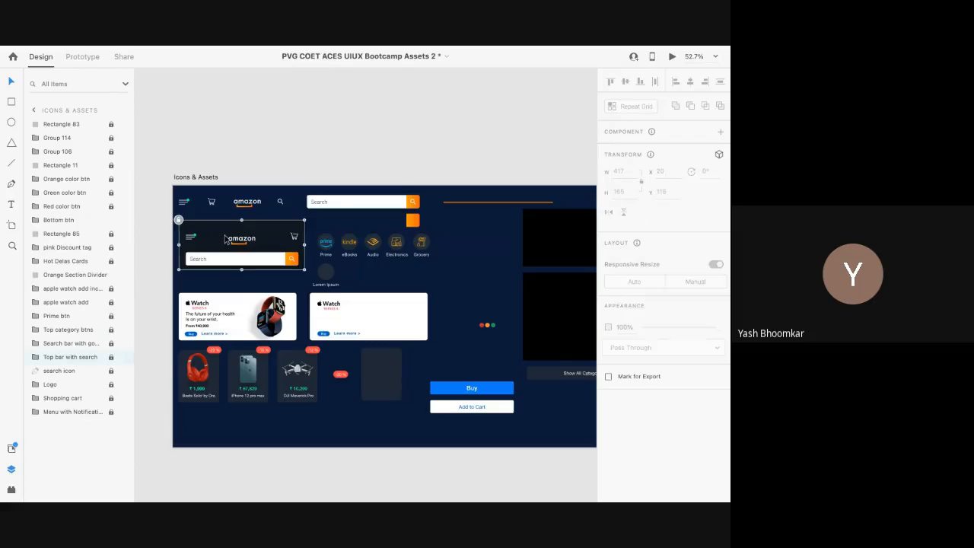
pyautogui.click(110, 359)
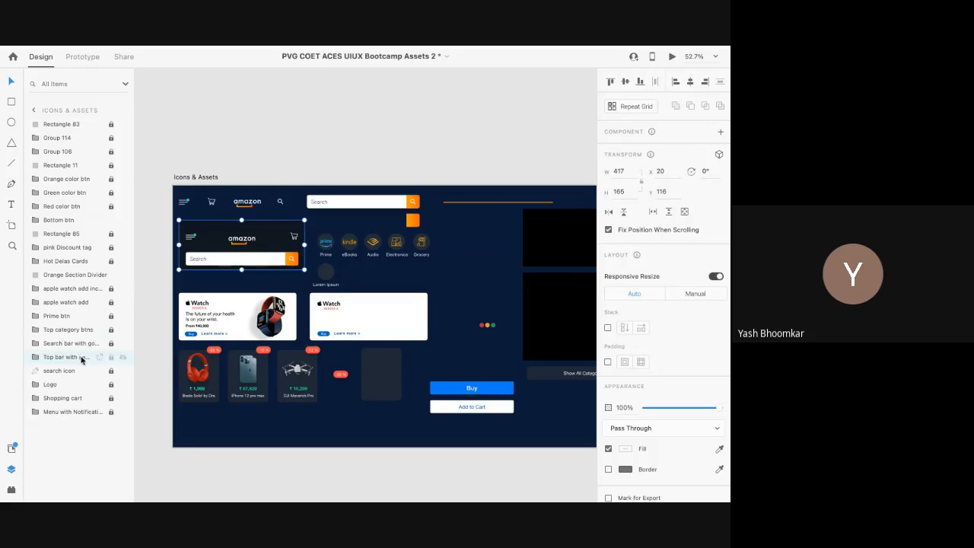
pyautogui.moveTo(207, 233)
pyautogui.mouseDown()
pyautogui.moveTo(207, 293)
pyautogui.moveTo(163, 251)
pyautogui.moveTo(297, 229)
pyautogui.moveTo(274, 204)
pyautogui.moveTo(205, 240)
pyautogui.moveTo(210, 233)
pyautogui.mouseUp()
pyautogui.hotkey('ctrl', 'l')
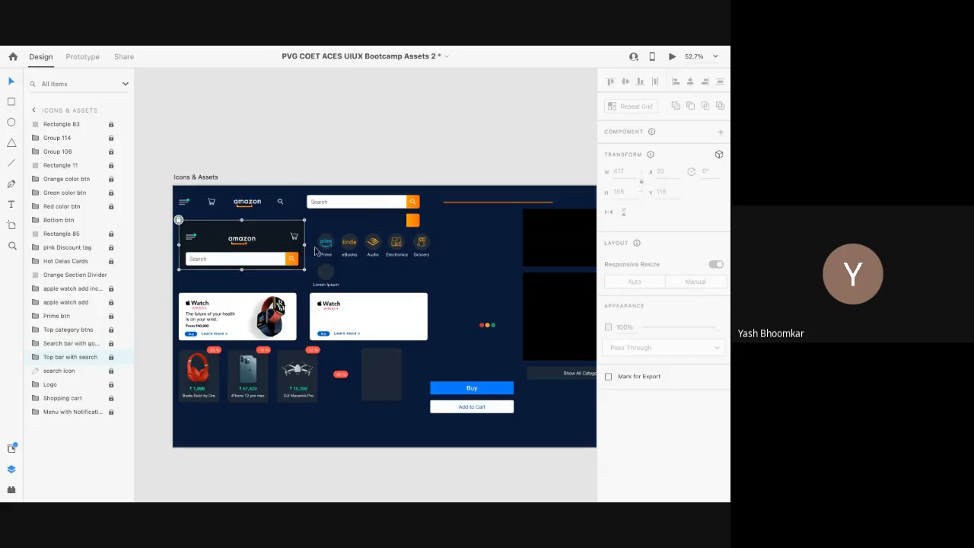
# Step: Select the amazon logo in the upper header, then zoom out to the phone artboards
pyautogui.scroll(1, 251, 204)
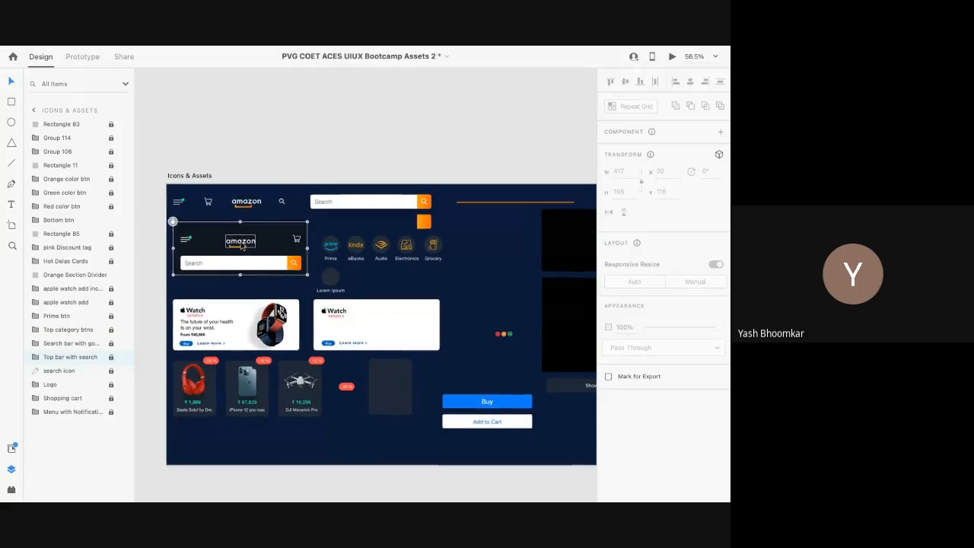
pyautogui.scroll(5, 241, 245)
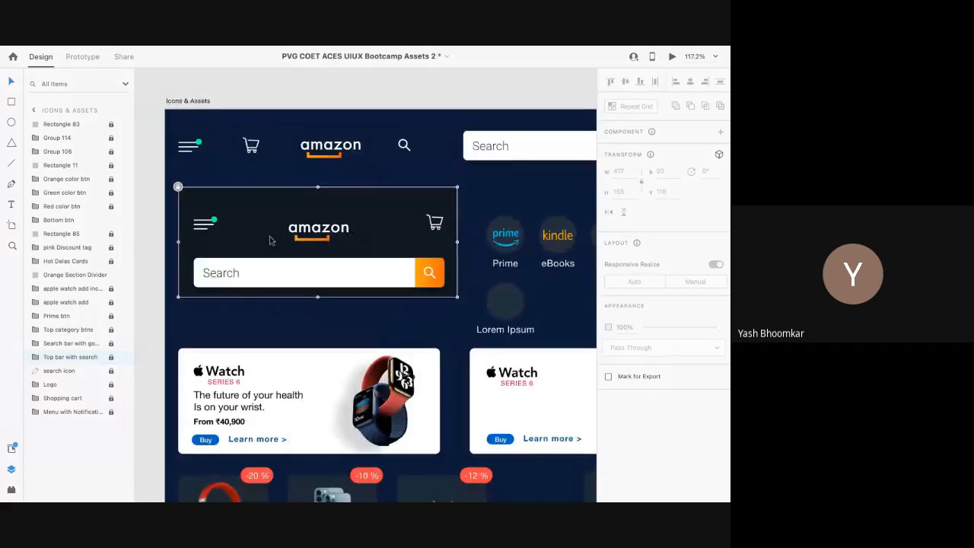
pyautogui.scroll(2, 312, 241)
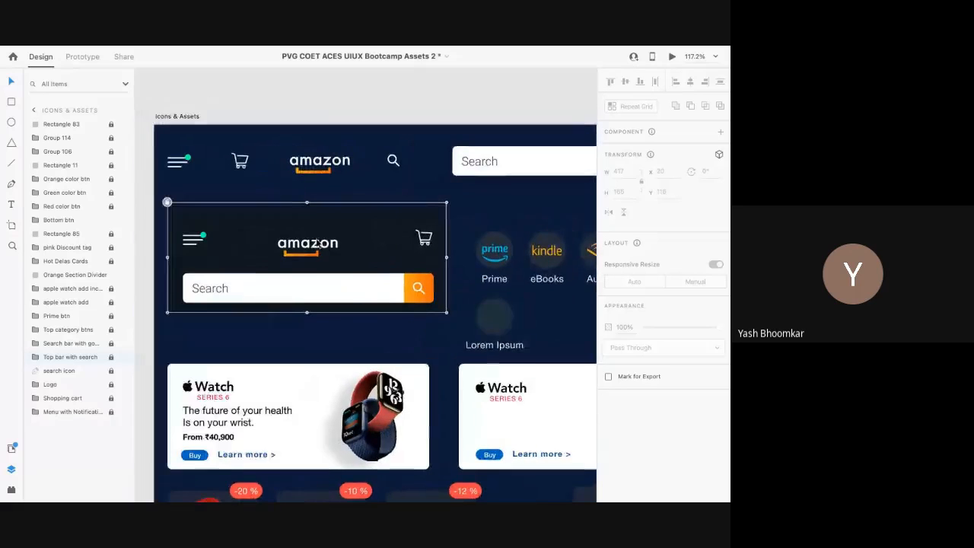
pyautogui.scroll(-1, 325, 166)
pyautogui.click(322, 160)
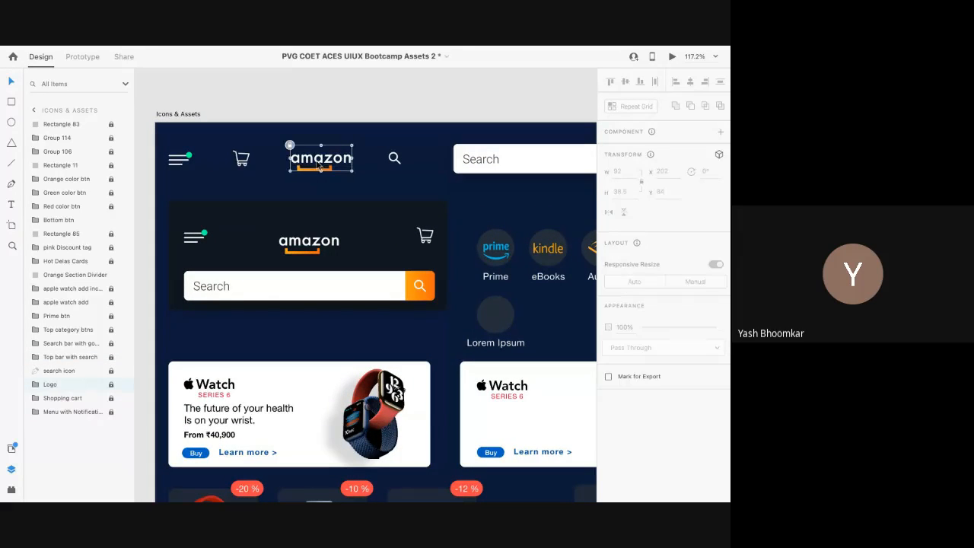
pyautogui.scroll(-5, 320, 166)
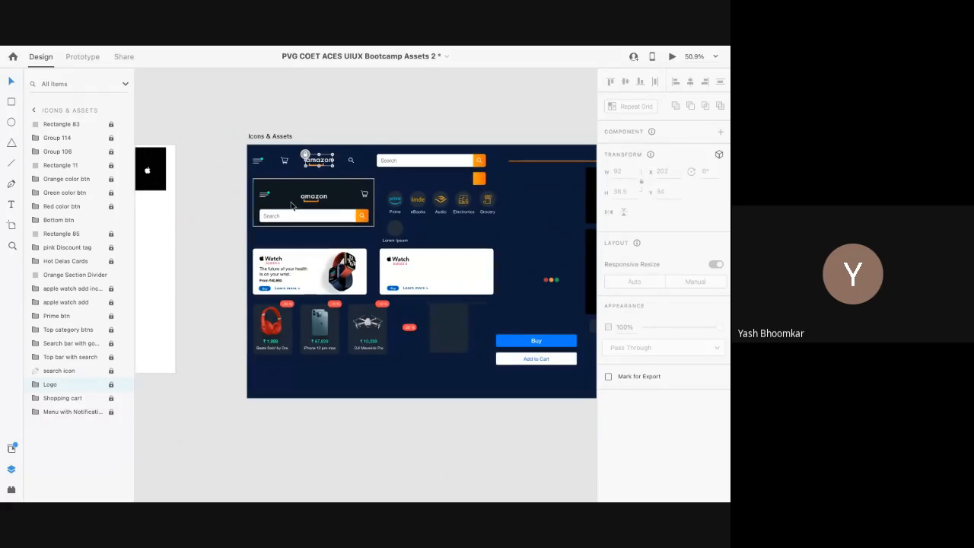
pyautogui.scroll(-4, 291, 206)
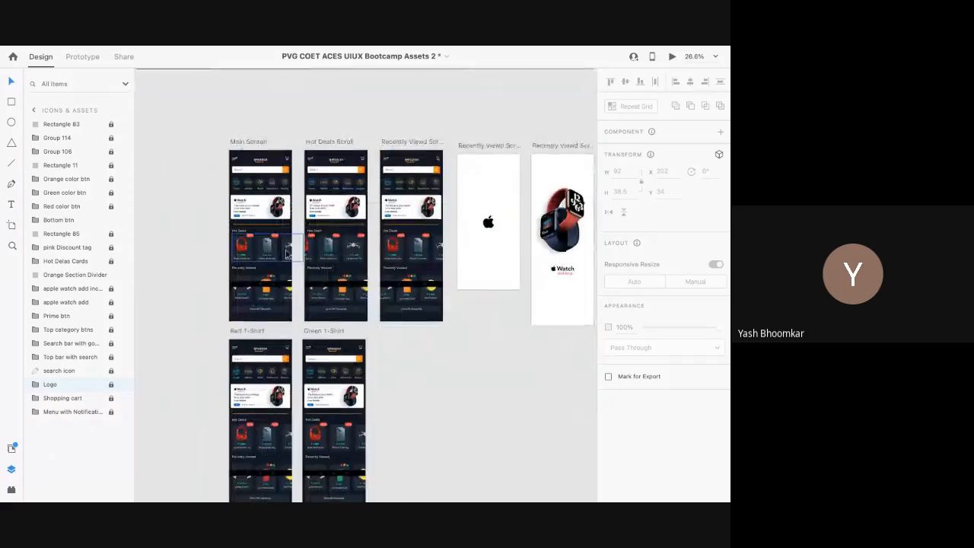
# Step: Copy the #101723 hex fill value from the Main Screen light color background rectangle
pyautogui.click(286, 253)
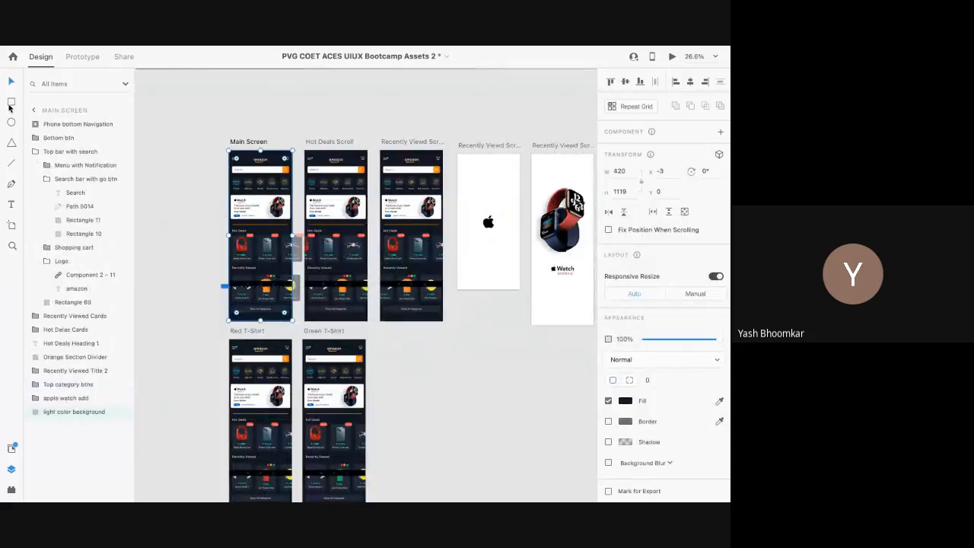
pyautogui.scroll(4, 251, 222)
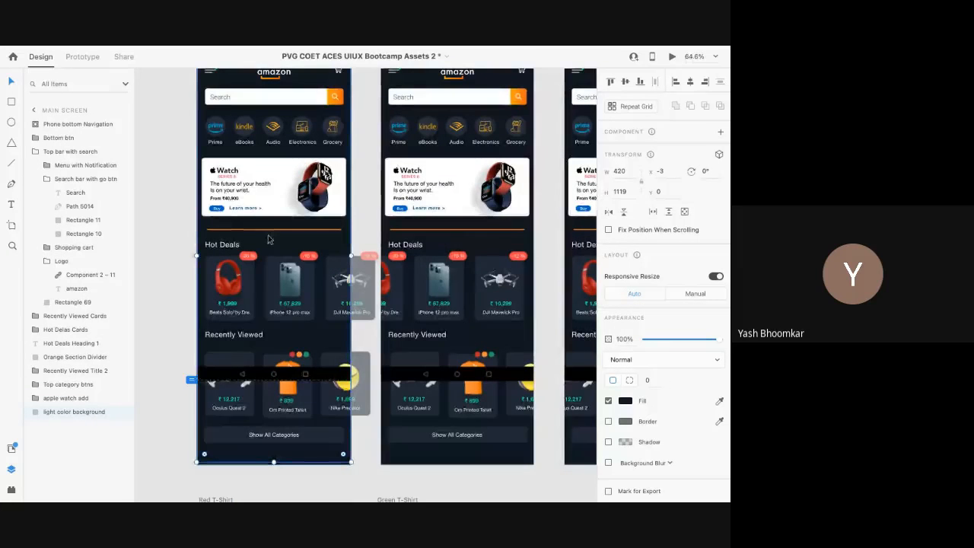
pyautogui.doubleClick(314, 337)
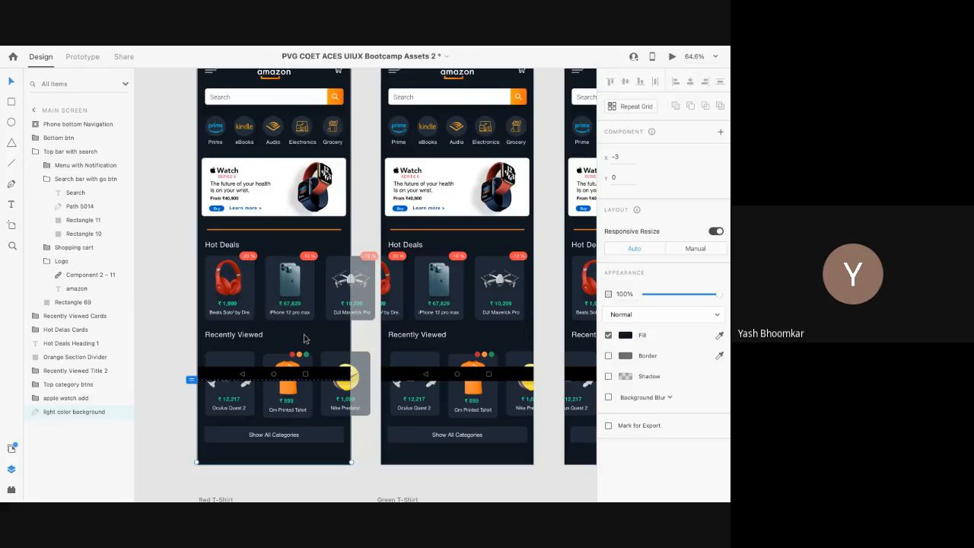
pyautogui.click(625, 337)
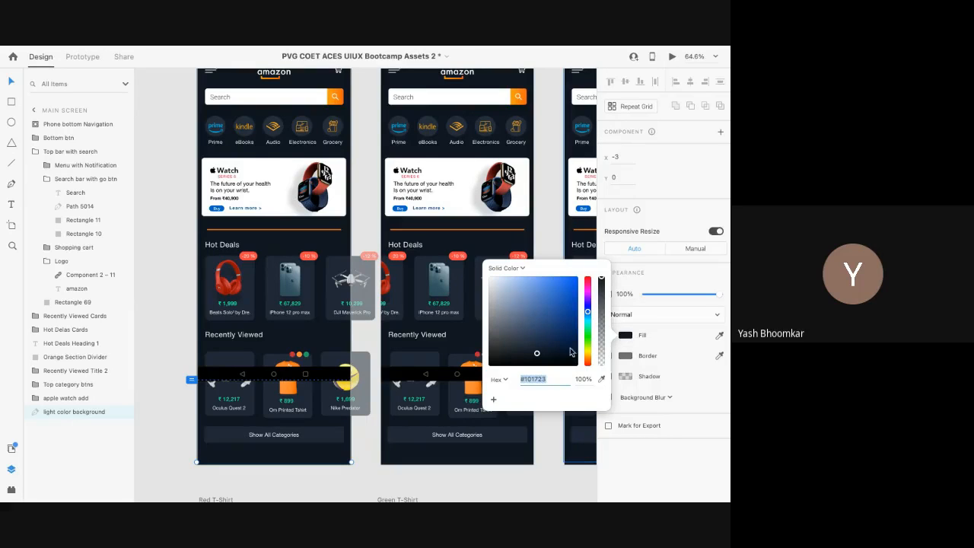
pyautogui.click(548, 380)
pyautogui.doubleClick(547, 379)
pyautogui.click(607, 446)
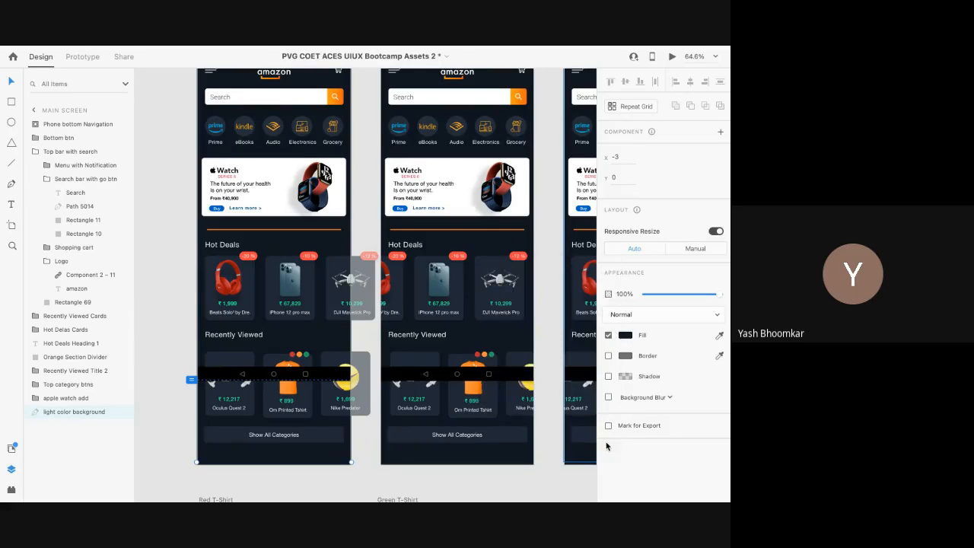
pyautogui.scroll(-5, 339, 336)
pyautogui.hscroll(4, 339, 336)
pyautogui.hscroll(10, 337, 331)
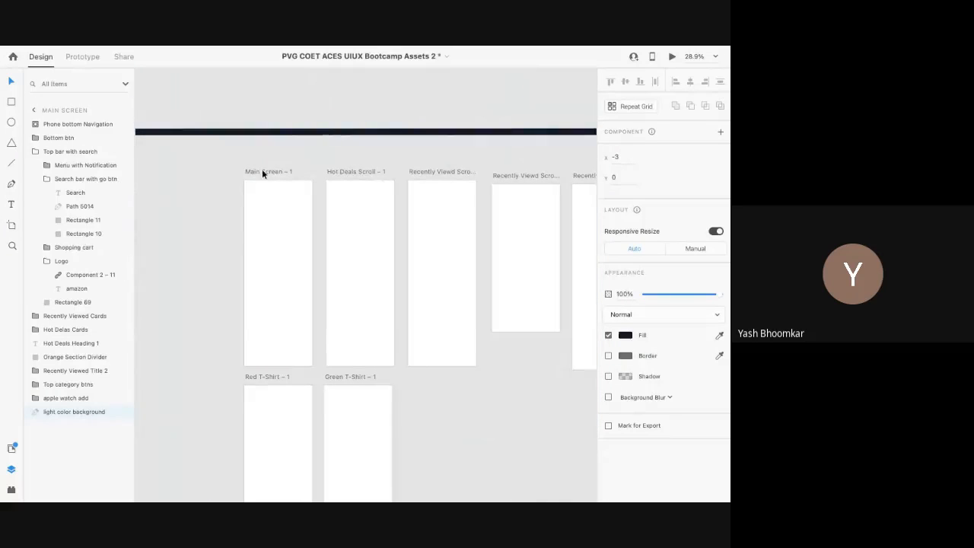
# Step: Re-copy the #101723 hex value from the existing dark background's fill
pyautogui.click(263, 172)
pyautogui.click(625, 402)
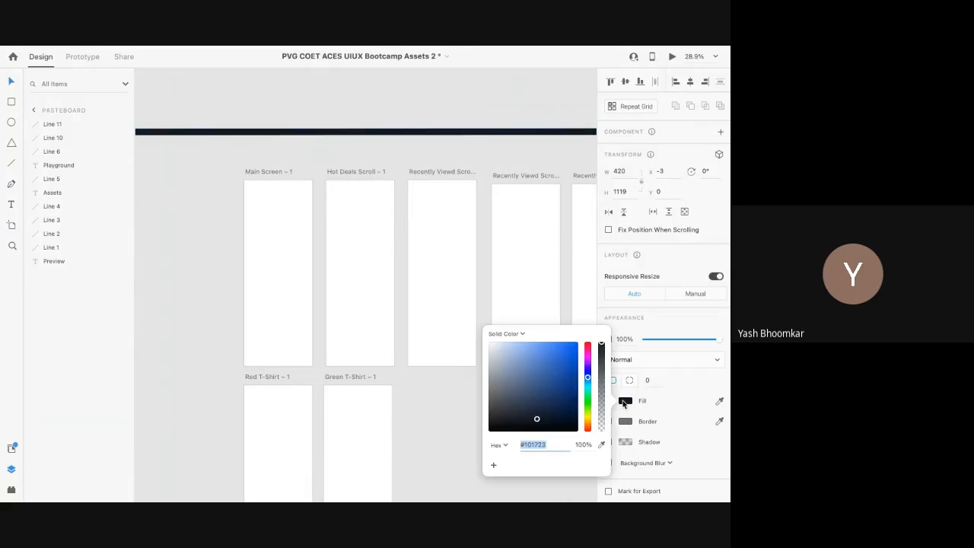
pyautogui.click(547, 442)
pyautogui.doubleClick(547, 442)
pyautogui.hotkey('ctrl', 'c')
pyautogui.click(547, 442)
pyautogui.click(542, 363)
# Step: Paste #101723 as the fill of the Main Screen – 1 artboard
pyautogui.click(258, 172)
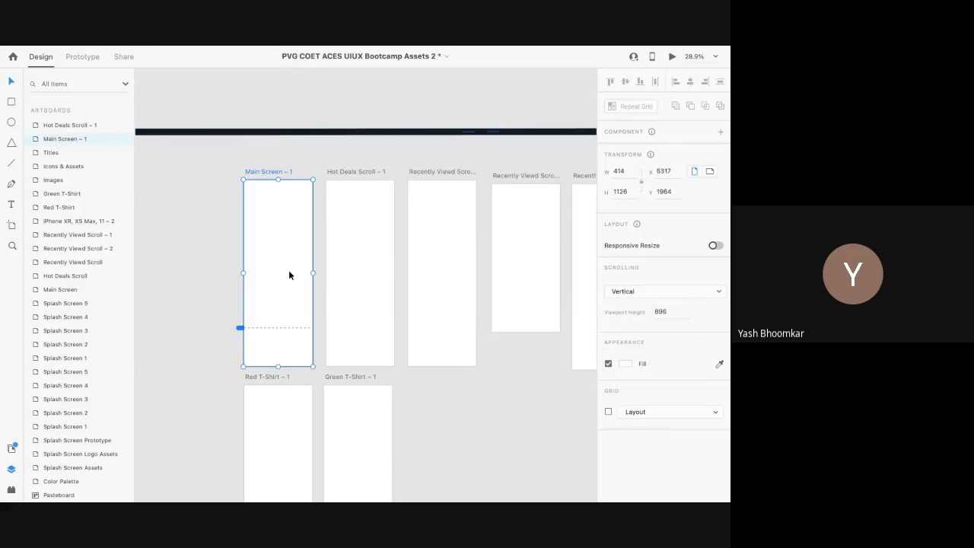
pyautogui.click(625, 364)
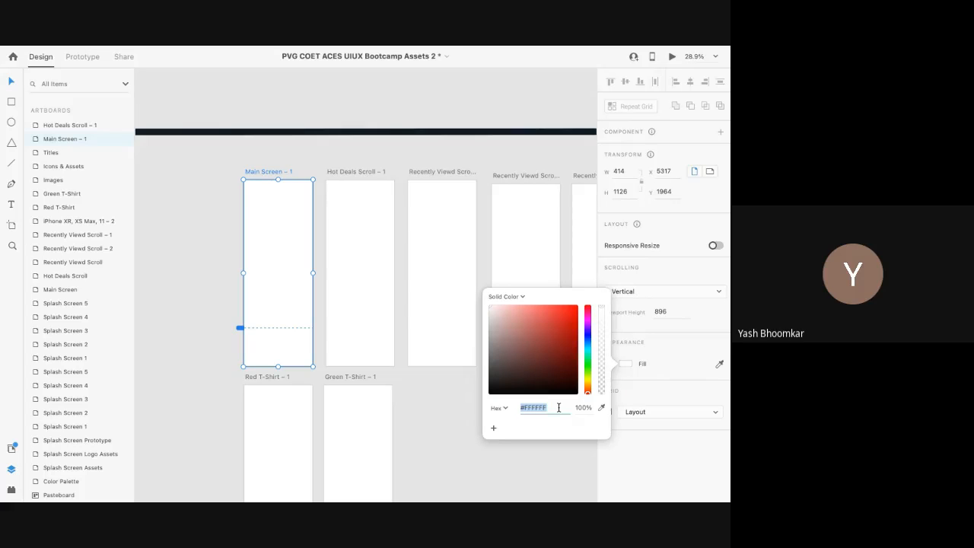
pyautogui.write('#10172A')
pyautogui.press('Return')
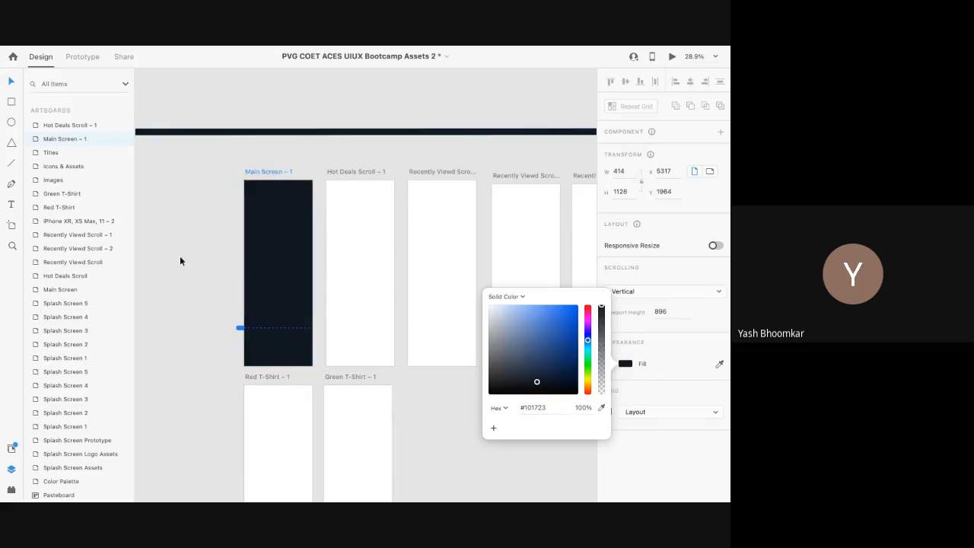
pyautogui.click(284, 277)
pyautogui.click(215, 254)
# Step: Pan across the canvas to bring the Icons & Assets artboard into view
pyautogui.scroll(-3, 215, 257)
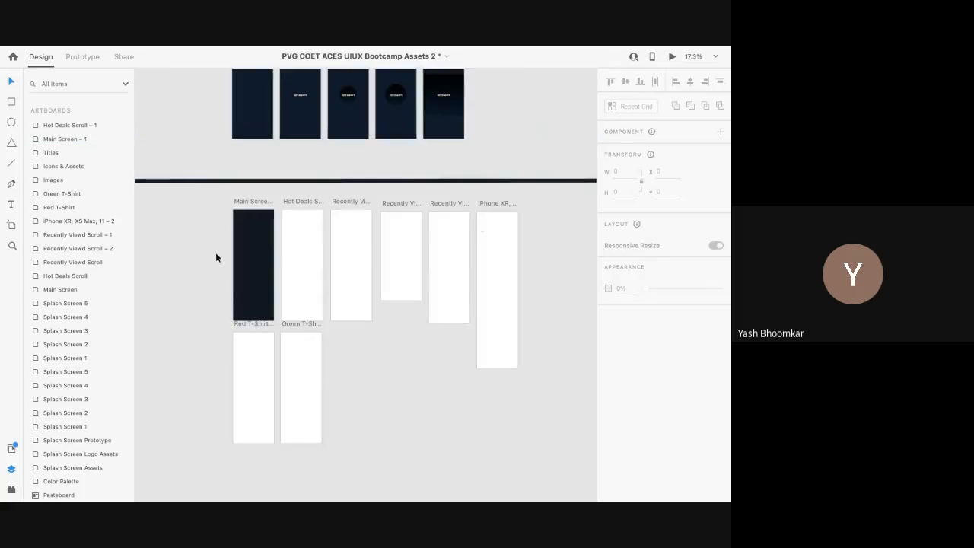
pyautogui.hscroll(-13, 215, 258)
pyautogui.hscroll(-5, 215, 254)
pyautogui.hscroll(3, 216, 254)
pyautogui.hscroll(2, 396, 289)
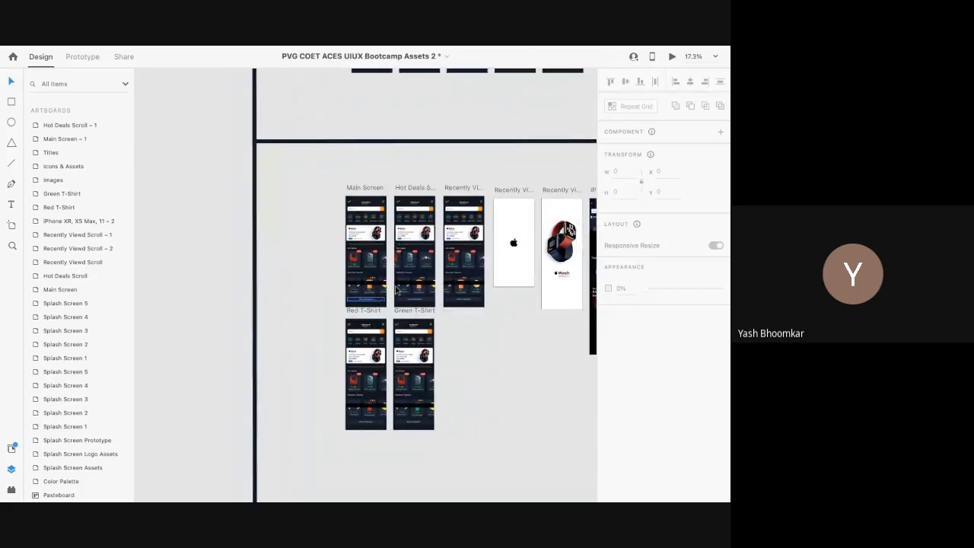
pyautogui.hscroll(10, 397, 290)
pyautogui.scroll(2, 397, 290)
pyautogui.scroll(3, 375, 267)
# Step: Try pasting into Main Screen – 1, cancelling the stray colour text that appeared
pyautogui.click(353, 247)
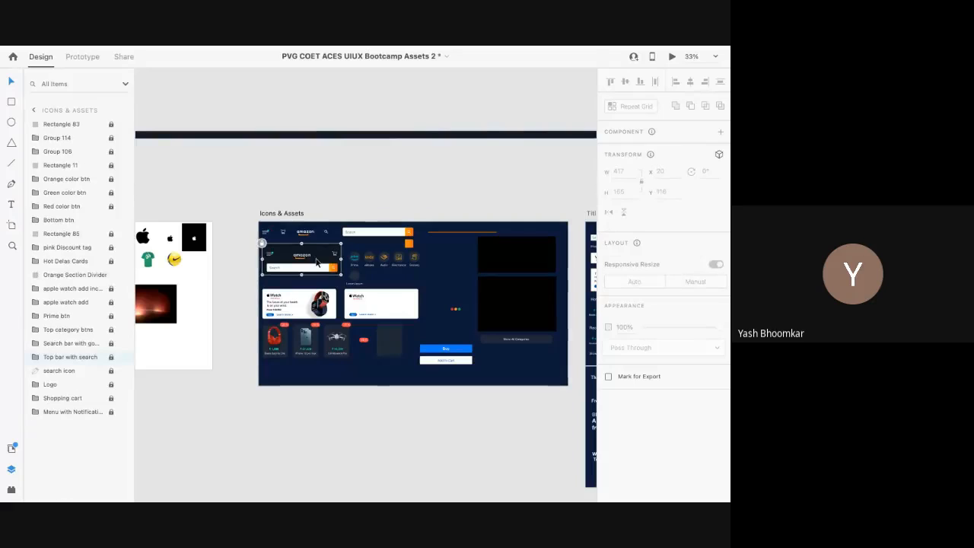
pyautogui.scroll(-3, 317, 262)
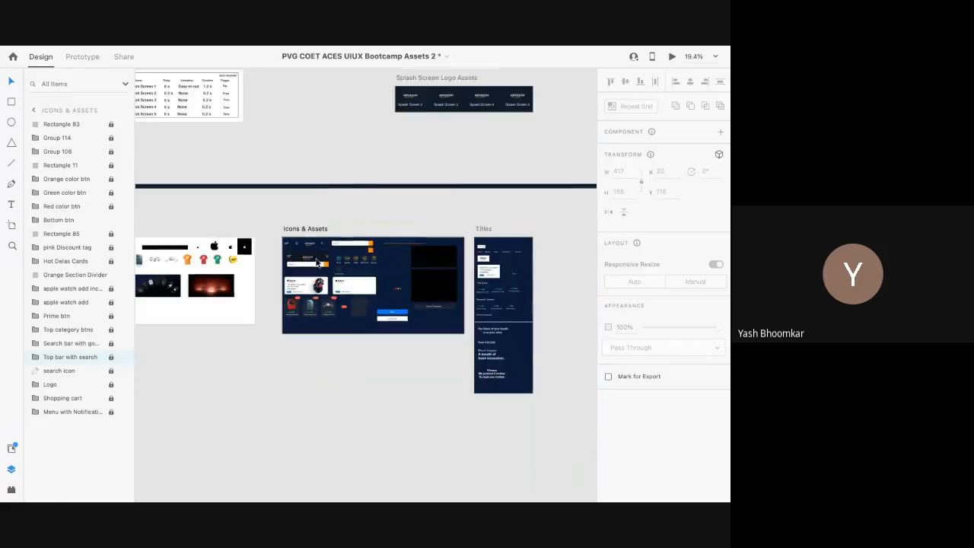
pyautogui.hscroll(10, 316, 261)
pyautogui.click(379, 261)
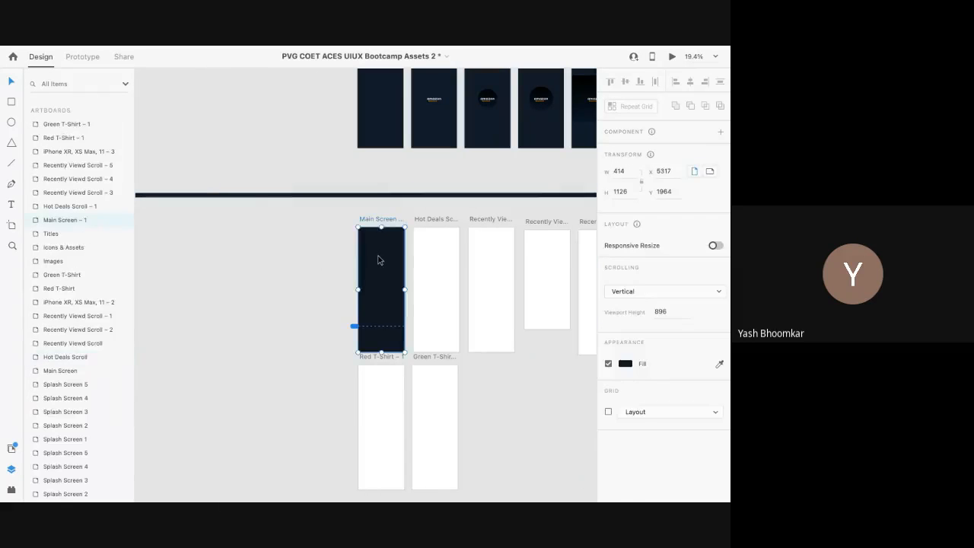
pyautogui.hotkey('ctrl', 'v')
pyautogui.scroll(5, 372, 293)
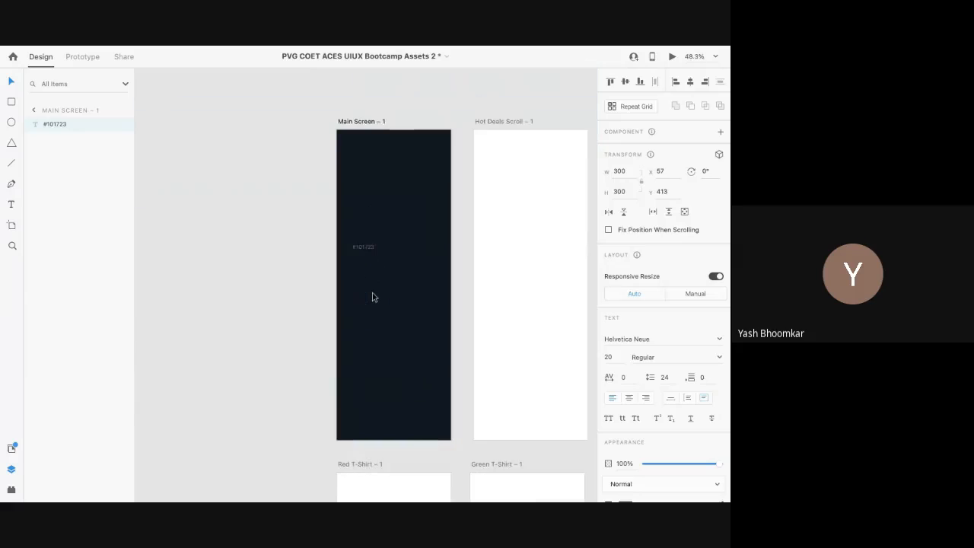
pyautogui.press('Escape')
pyautogui.scroll(-4, 372, 215)
# Step: Unlock the Top bar with search group in the Layers panel
pyautogui.click(292, 222)
pyautogui.rightClick(290, 223)
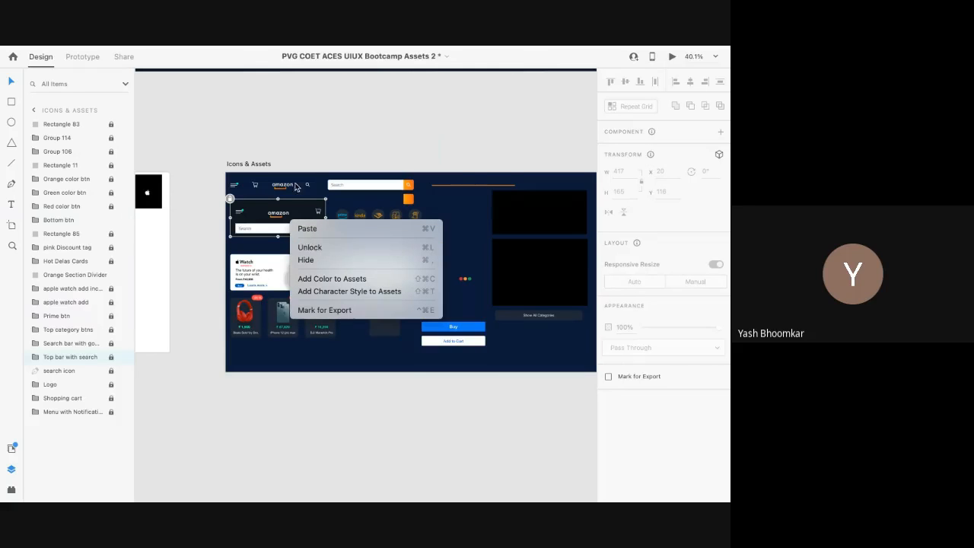
pyautogui.click(245, 220)
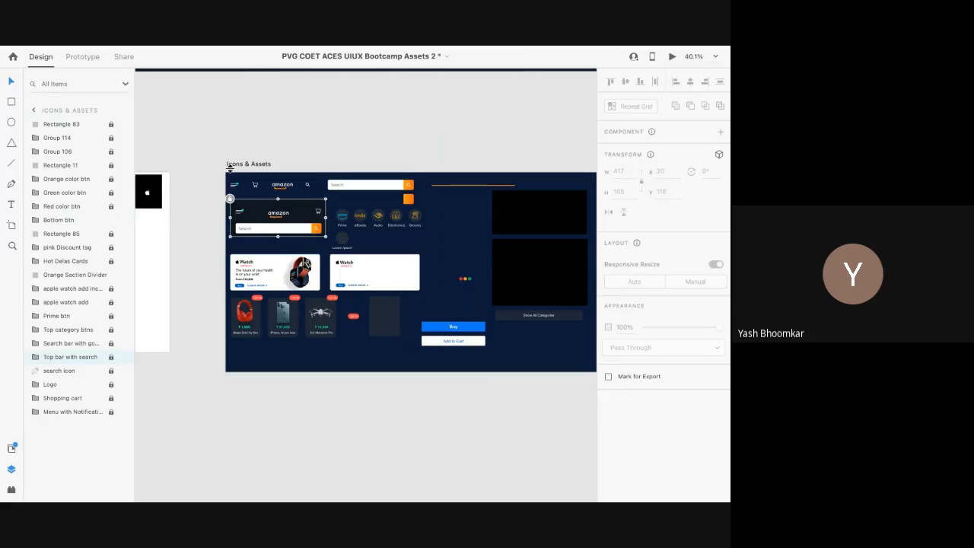
pyautogui.hscroll(3, 264, 210)
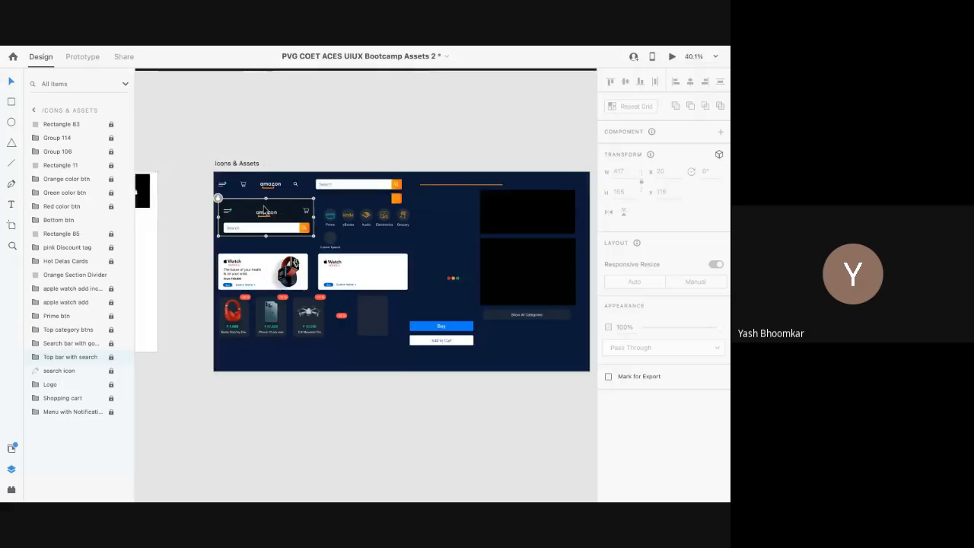
pyautogui.moveTo(108, 358)
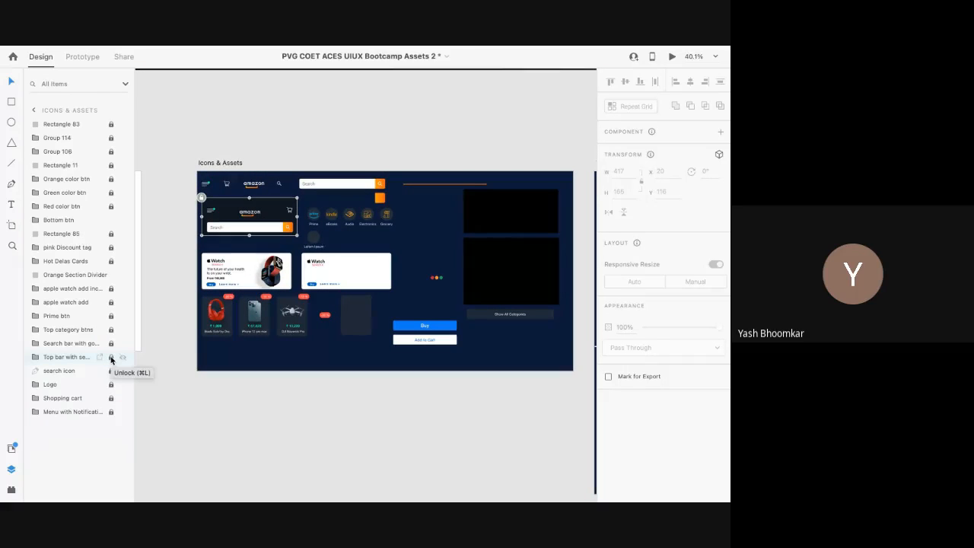
pyautogui.click(111, 358)
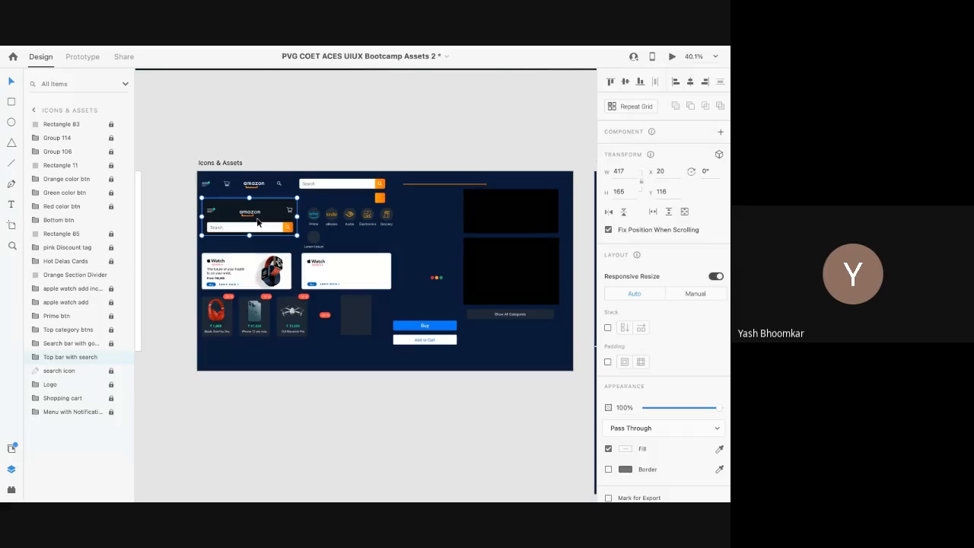
# Step: Paste the top bar into Main Screen – 1 and move it to X 0, Y 0
pyautogui.scroll(-5, 256, 221)
pyautogui.hscroll(5, 256, 221)
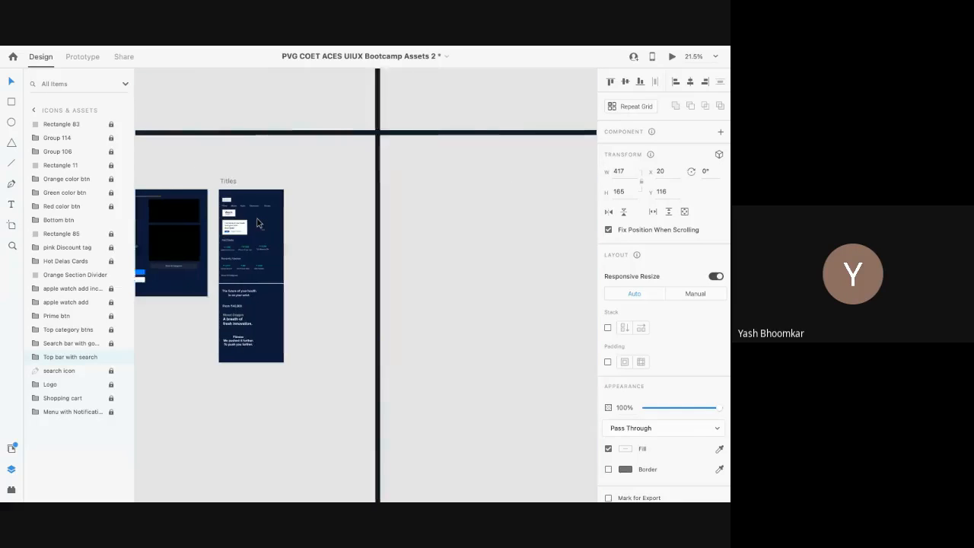
pyautogui.scroll(5, 375, 212)
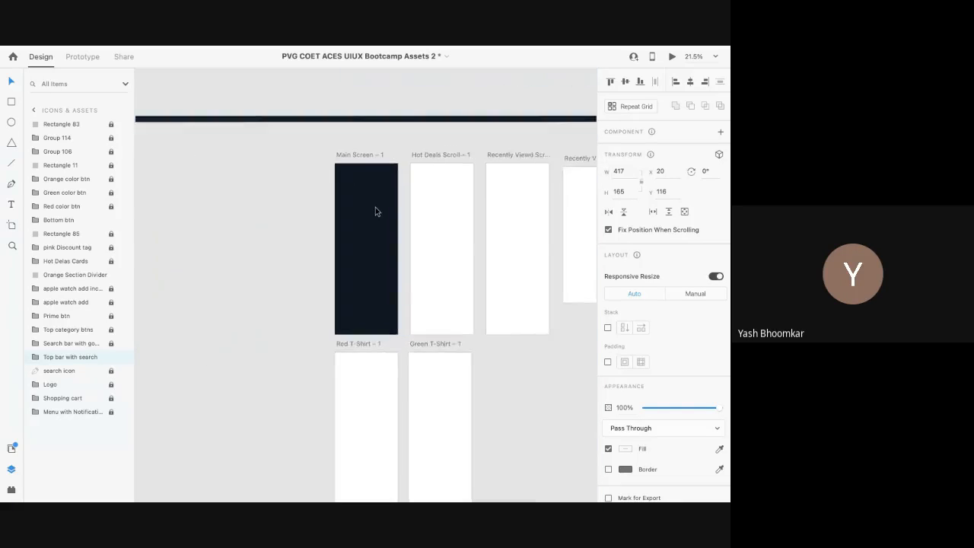
pyautogui.click(375, 212)
pyautogui.hotkey('ctrl', 'v')
pyautogui.moveTo(333, 140); pyautogui.dragTo(325, 103)
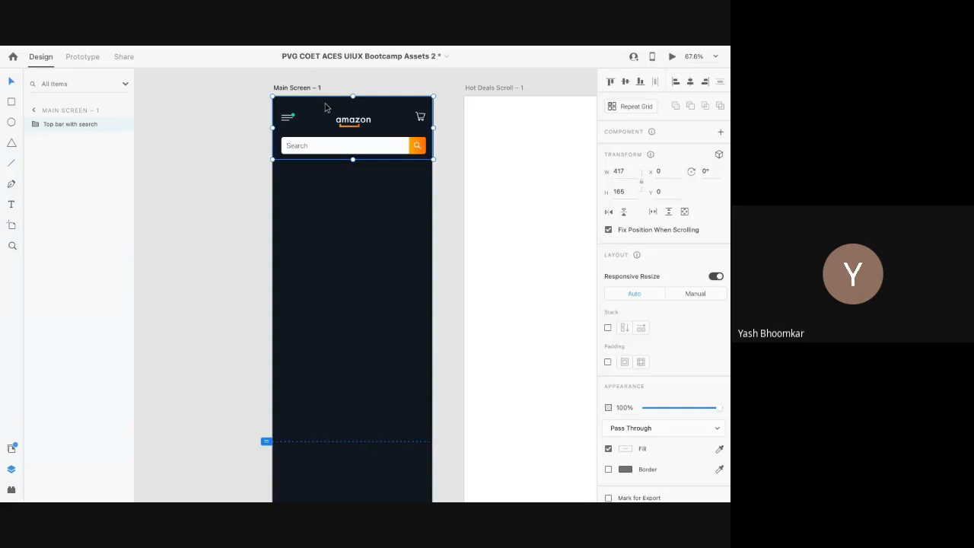
pyautogui.click(318, 216)
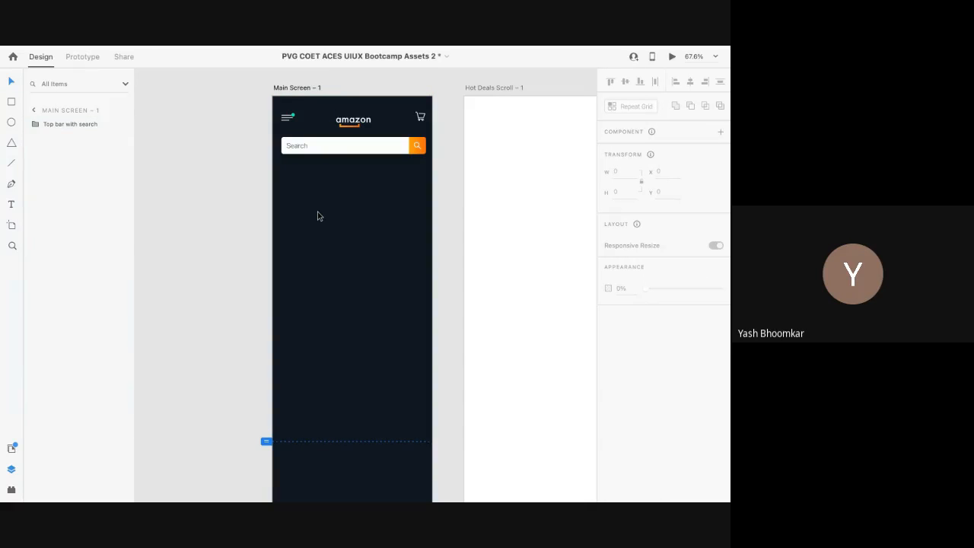
# Step: Select the search bar's white rectangle inside the pasted top bar
pyautogui.scroll(5, 344, 141)
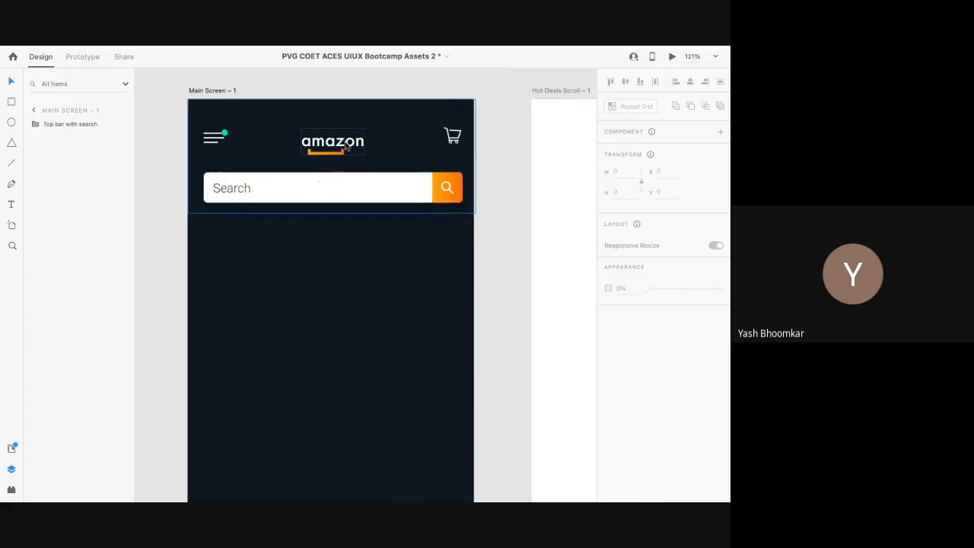
pyautogui.doubleClick(319, 187)
pyautogui.doubleClick(320, 186)
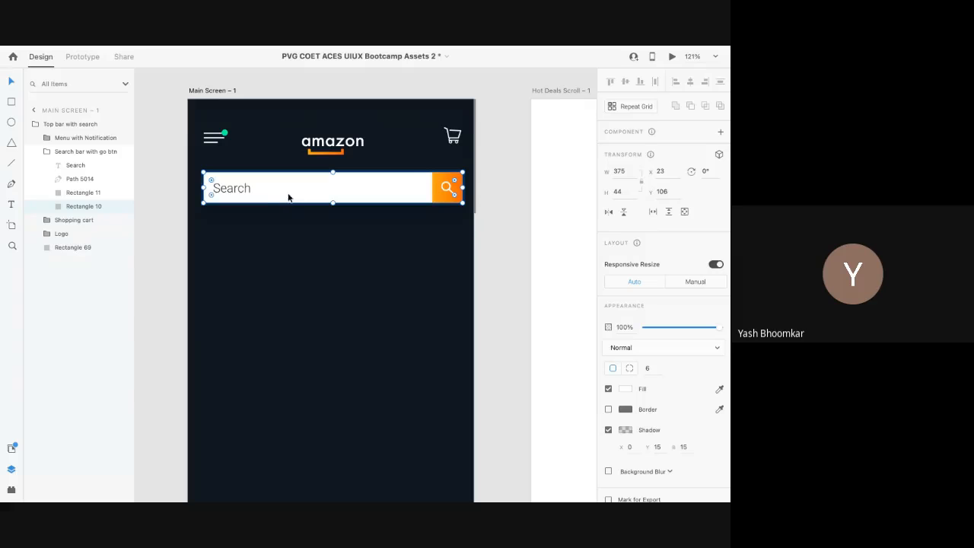
# Step: Try rounding the orange search button's corners, then undo it and deselect
pyautogui.click(444, 198)
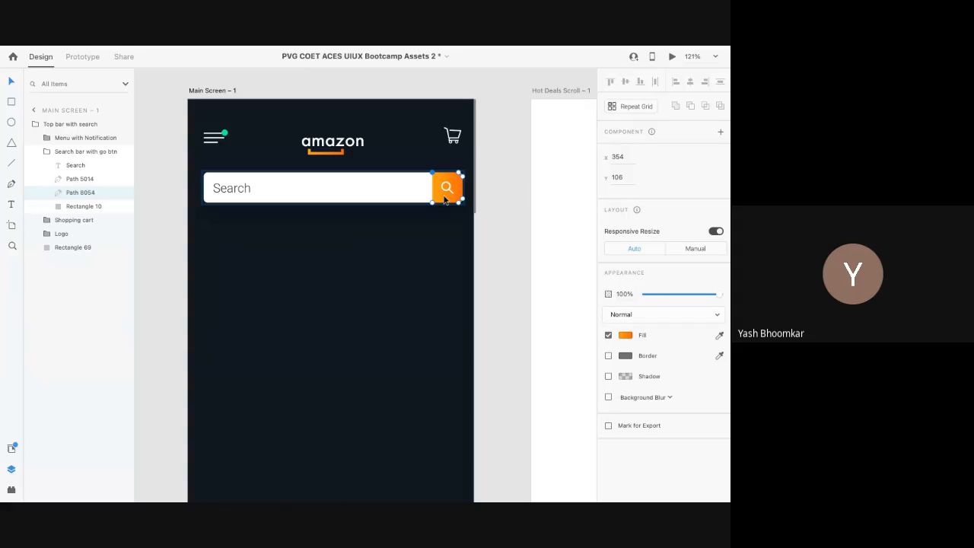
pyautogui.moveTo(438, 206); pyautogui.dragTo(434, 207)
pyautogui.hotkey('ctrl', 'z')
pyautogui.hotkey('ctrl', 'z')
pyautogui.click(329, 361)
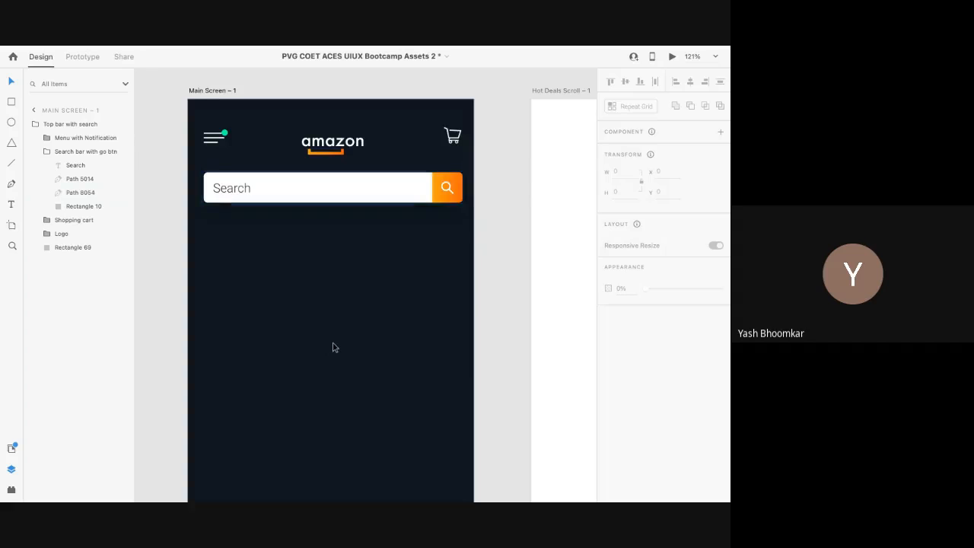
# Step: Drag Main Screen – 1's bottom edge up from 1126 to 886 pixels tall and preview it
pyautogui.scroll(-5, 333, 348)
pyautogui.scroll(-3, 333, 348)
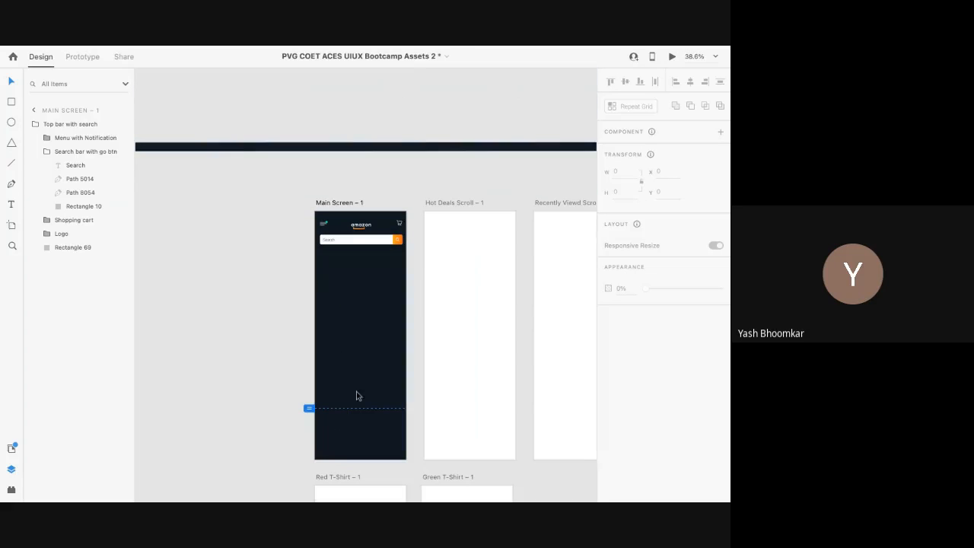
pyautogui.scroll(4, 337, 396)
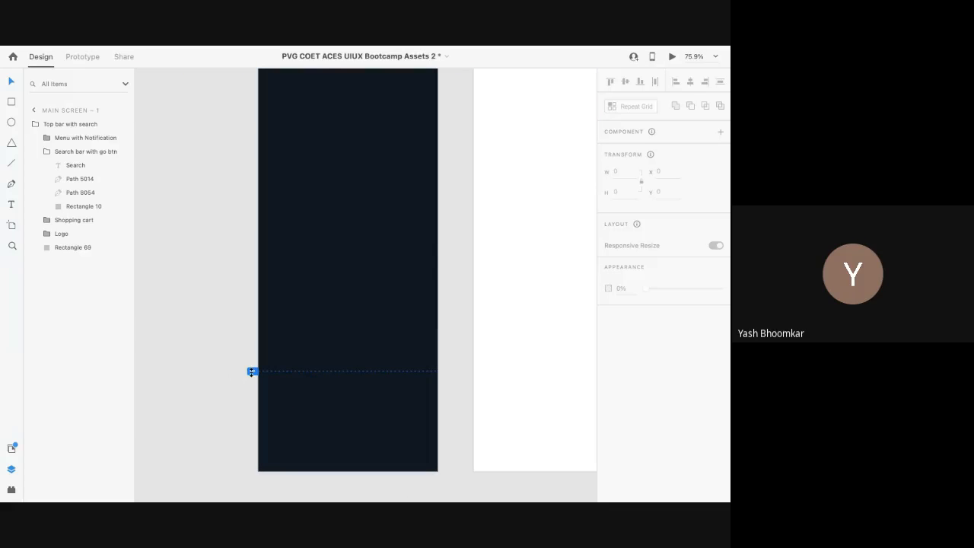
pyautogui.scroll(-3, 331, 333)
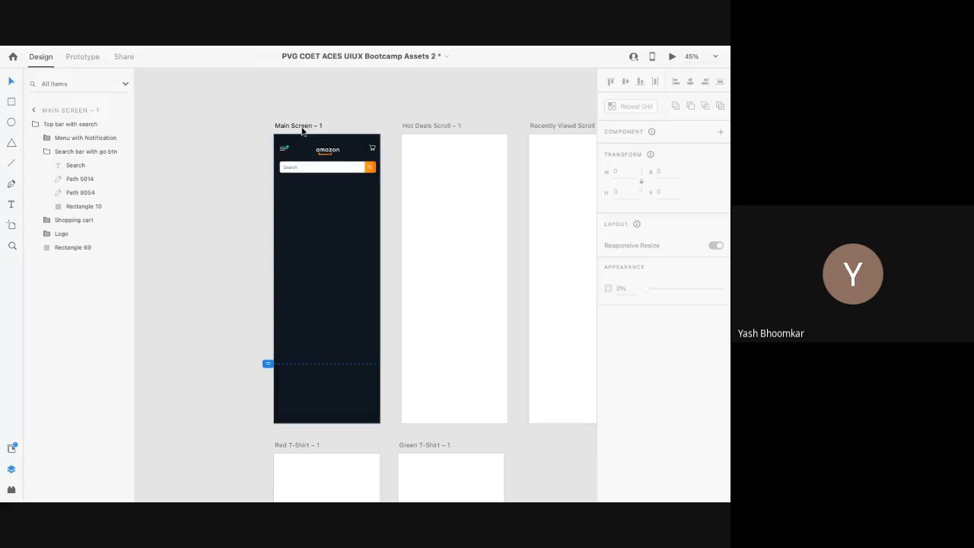
pyautogui.click(303, 131)
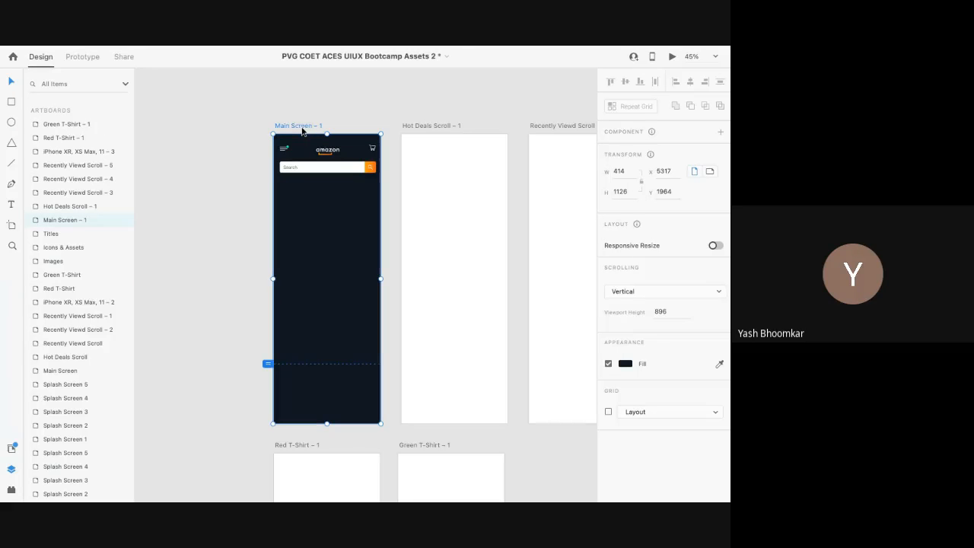
pyautogui.click(611, 192)
pyautogui.doubleClick(603, 193)
pyautogui.click(260, 288)
pyautogui.click(295, 362)
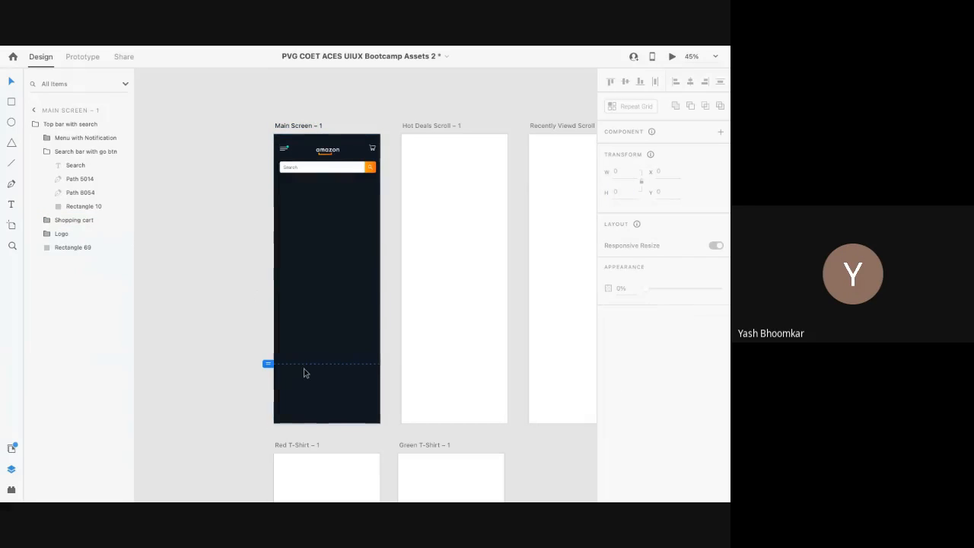
pyautogui.click(295, 125)
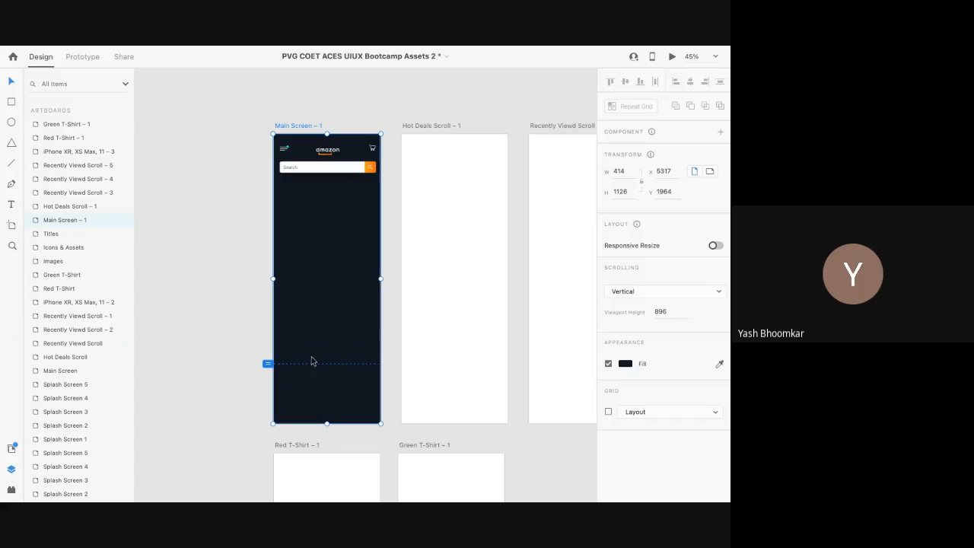
pyautogui.moveTo(326, 420); pyautogui.dragTo(323, 365)
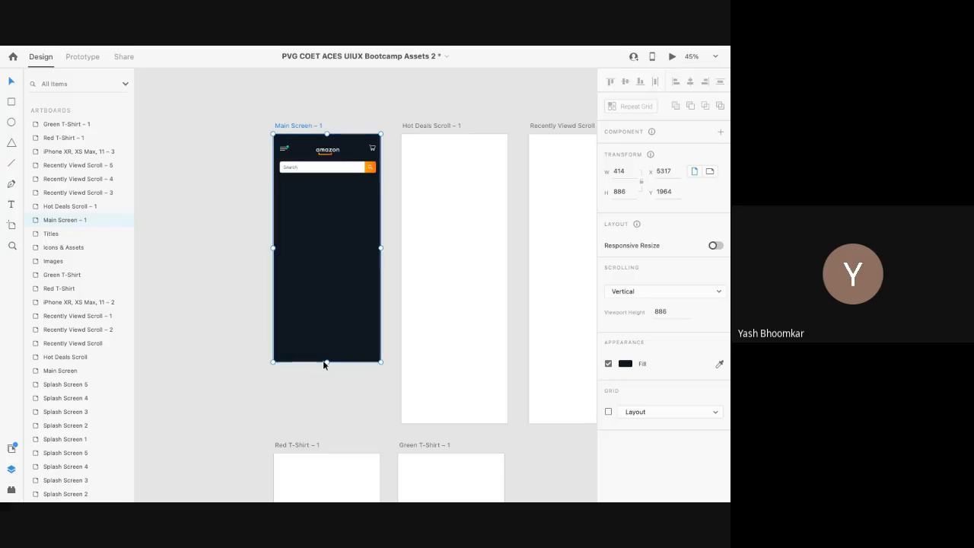
pyautogui.click(673, 57)
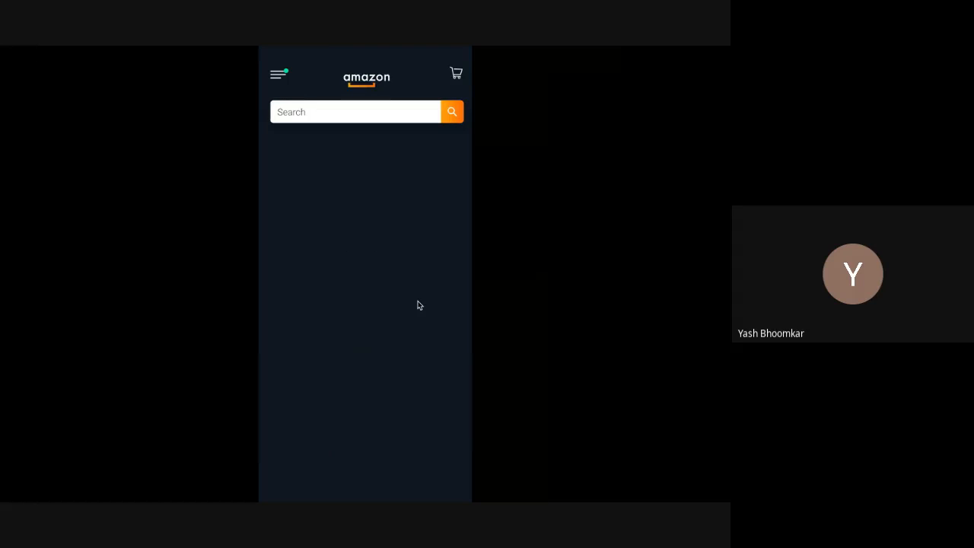
# Step: Close the preview, undo the resize back to 1126 pixels and relaunch the preview
pyautogui.hotkey('ctrl', 'Left')
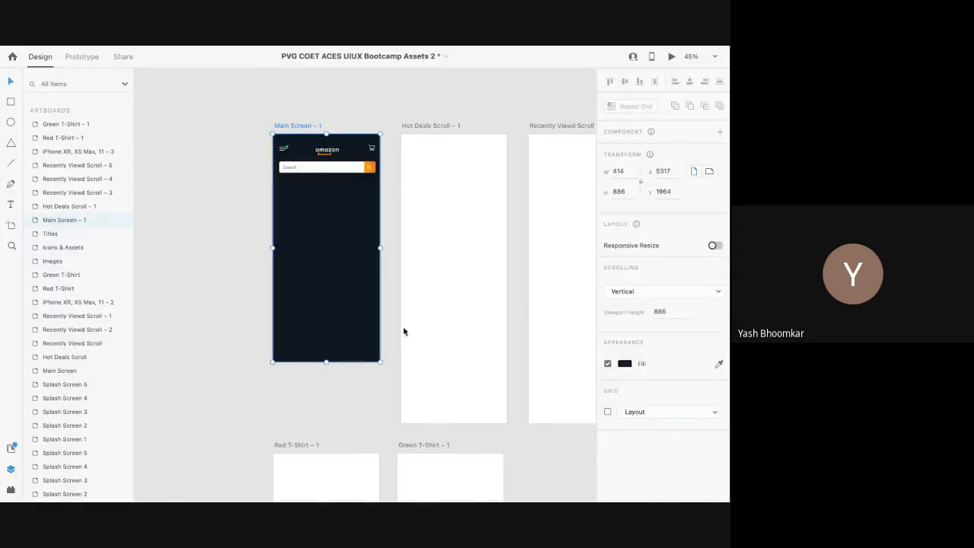
pyautogui.press('super+z')
pyautogui.press('super+z')
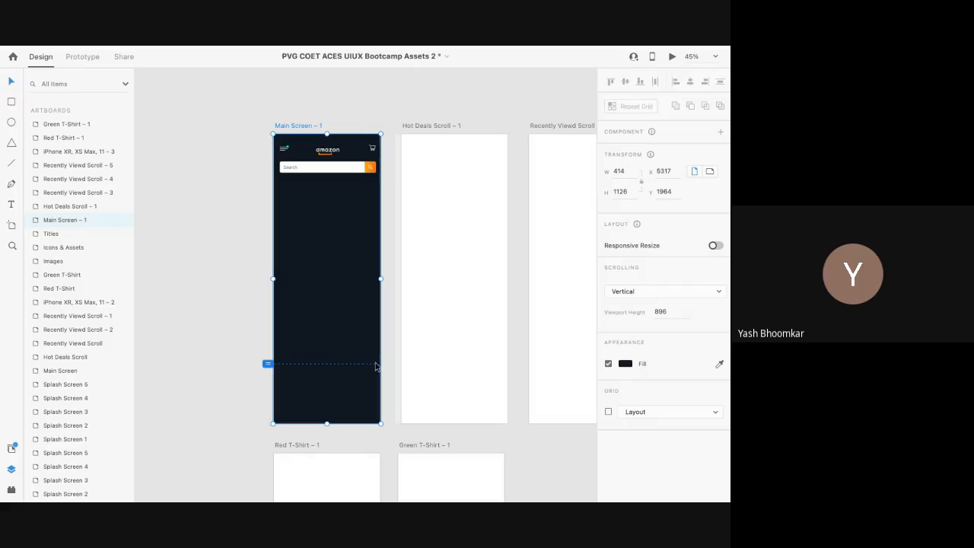
pyautogui.click(673, 57)
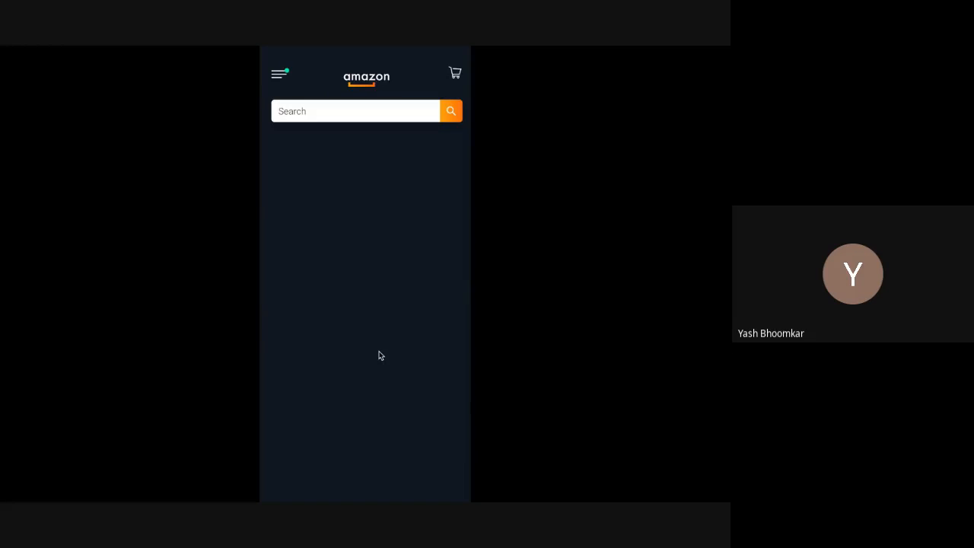
# Step: Scroll up and down the main screen in preview to check vertical scrolling, then exit
pyautogui.scroll(-3, 383, 320)
pyautogui.scroll(5, 404, 288)
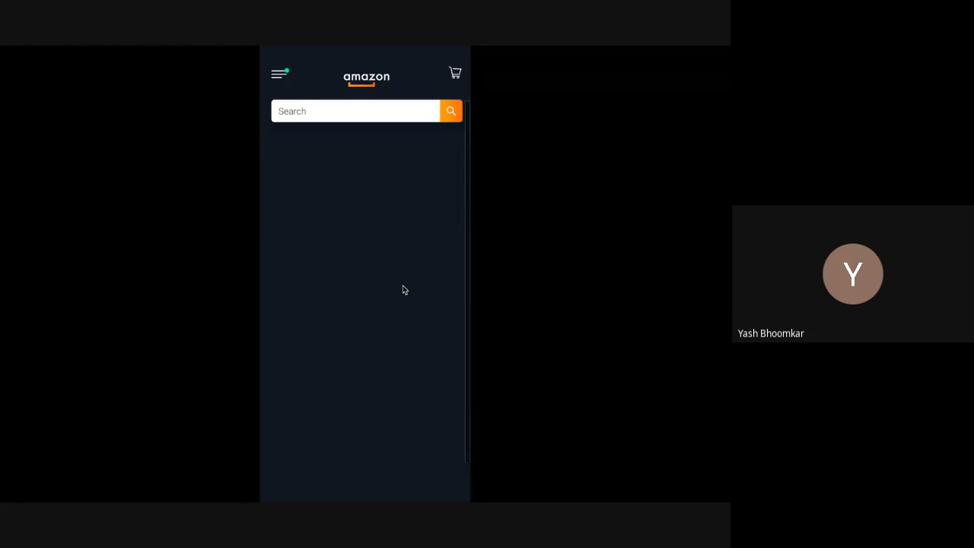
pyautogui.scroll(2, 404, 290)
pyautogui.scroll(-3, 467, 305)
pyautogui.scroll(3, 469, 327)
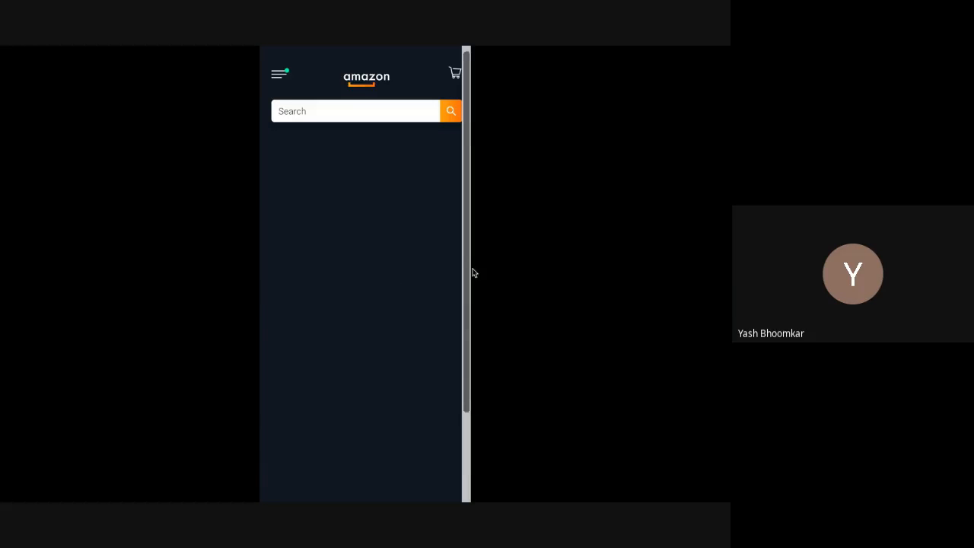
pyautogui.scroll(-3, 437, 430)
pyautogui.scroll(3, 443, 297)
pyautogui.scroll(-3, 450, 315)
pyautogui.scroll(3, 456, 304)
pyautogui.scroll(-3, 476, 350)
pyautogui.scroll(3, 476, 412)
pyautogui.hotkey('ctrl', 'Left')
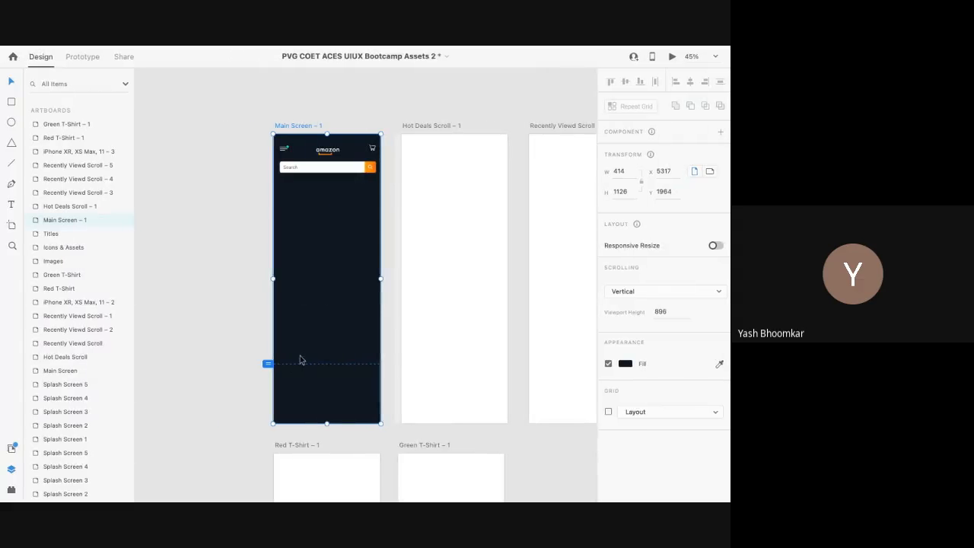
pyautogui.scroll(-10, 255, 331)
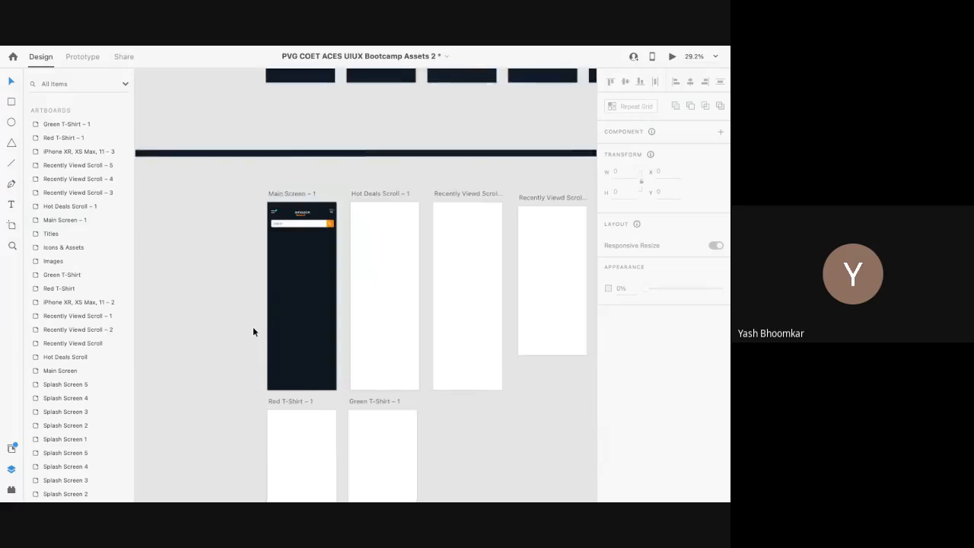
# Step: Unlock the Top category btns group and paste it onto Main Screen – 1 at x 20, y 194
pyautogui.hscroll(-5, 254, 331)
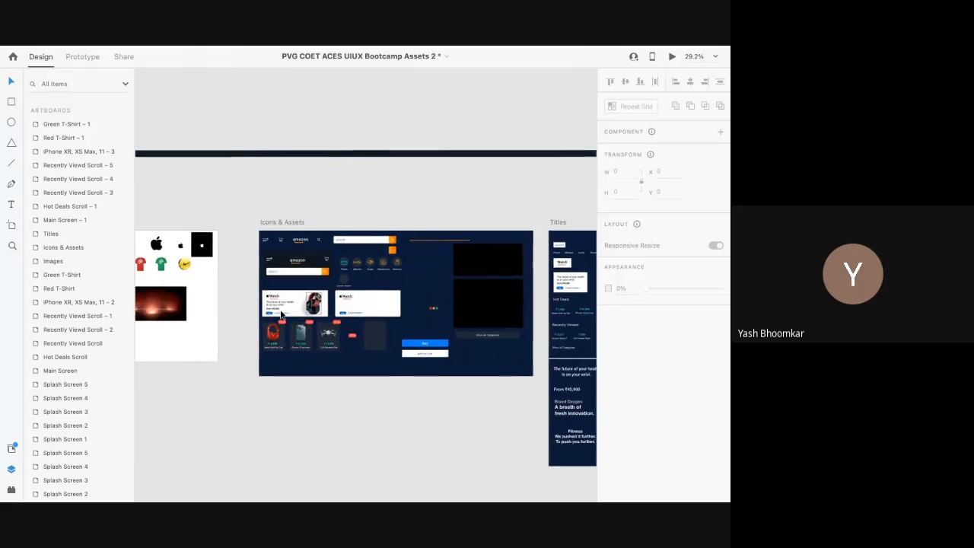
pyautogui.click(371, 262)
pyautogui.scroll(6, 357, 263)
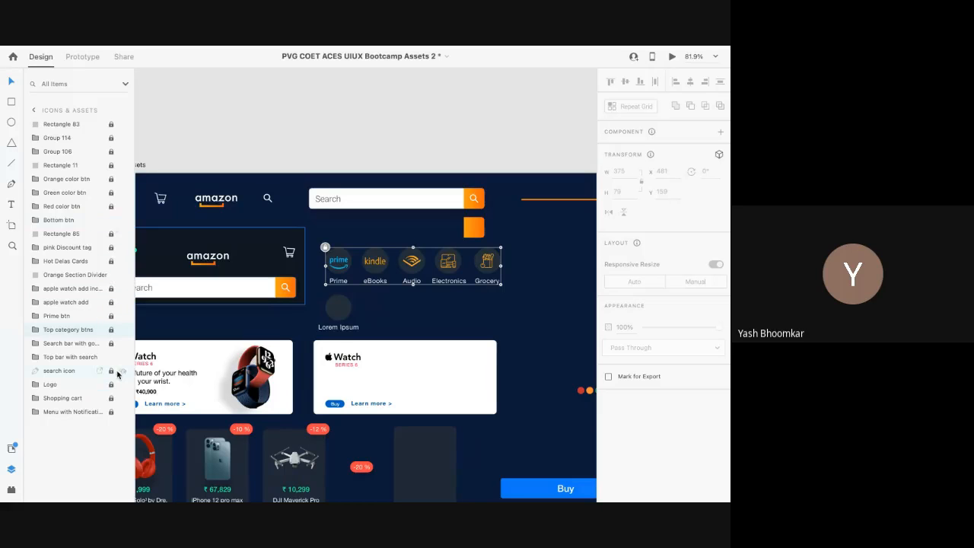
pyautogui.click(111, 330)
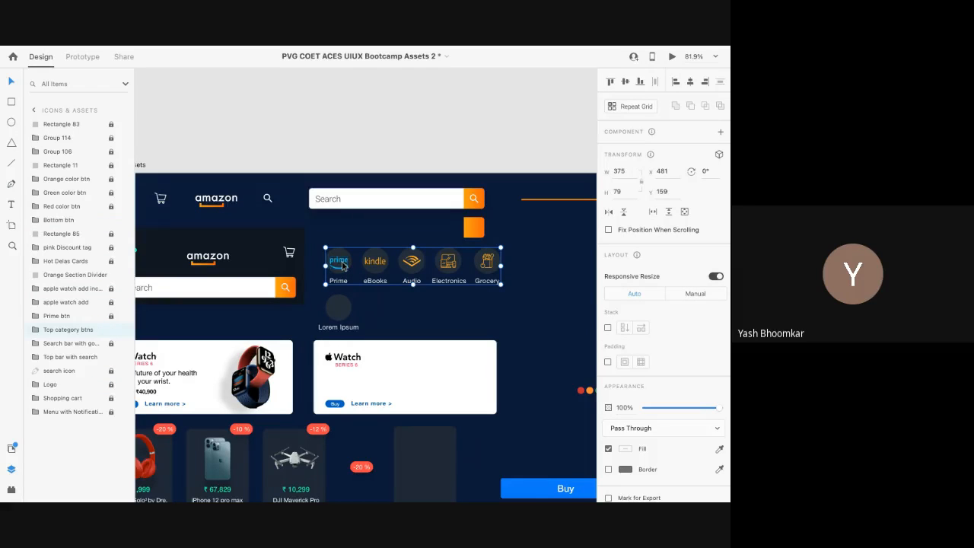
pyautogui.scroll(-5, 341, 262)
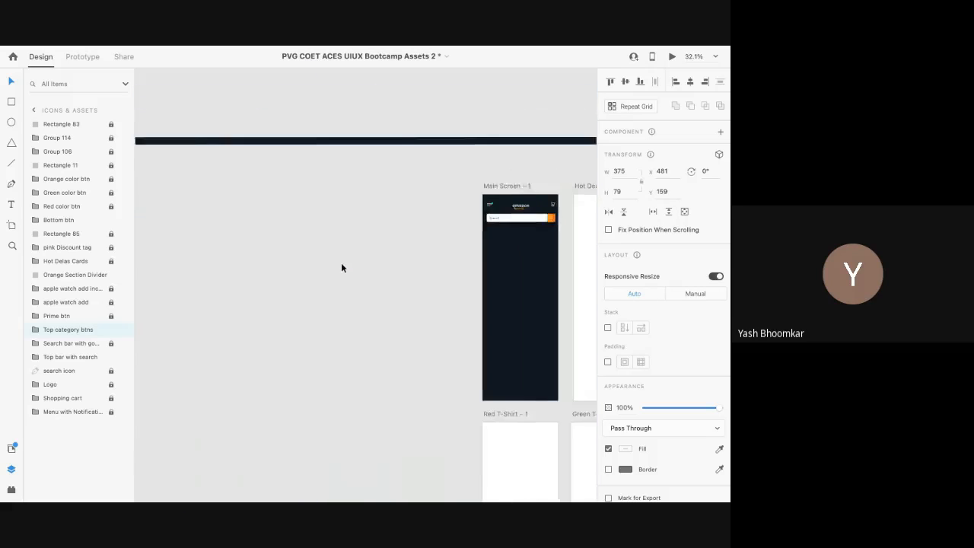
pyautogui.hscroll(3, 341, 262)
pyautogui.scroll(4, 294, 261)
pyautogui.click(295, 261)
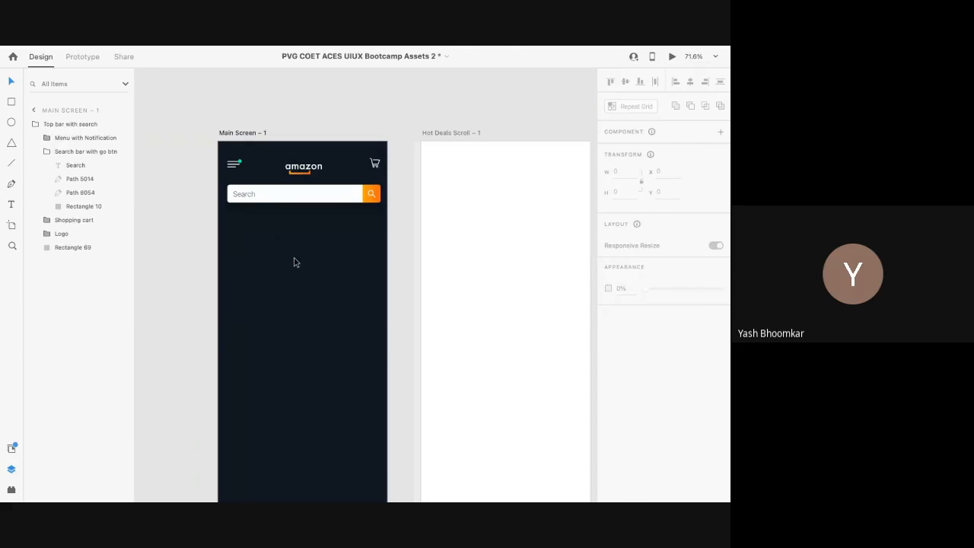
pyautogui.hotkey('ctrl', 'v')
pyautogui.moveTo(269, 319); pyautogui.dragTo(267, 235)
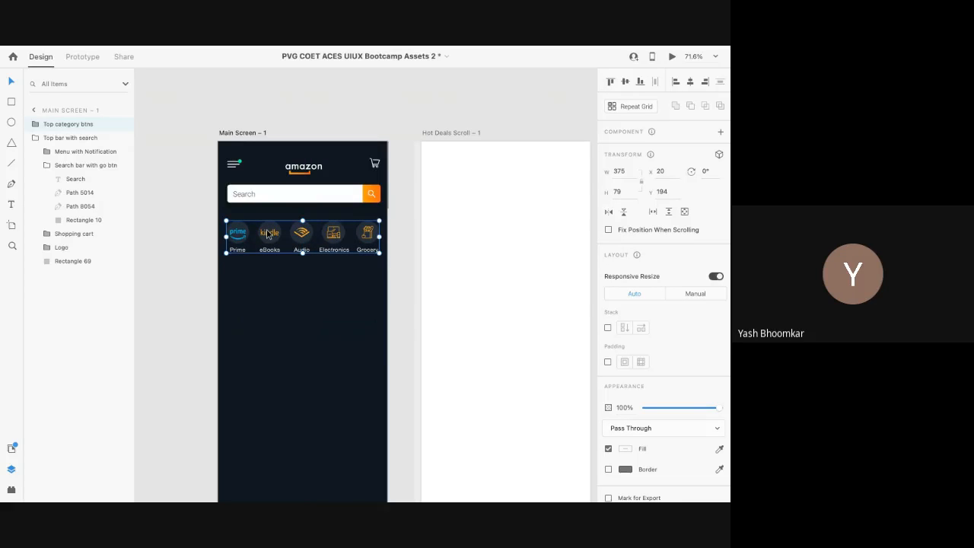
pyautogui.scroll(-5, 266, 233)
pyautogui.hscroll(-5, 267, 234)
pyautogui.hscroll(10, 266, 234)
pyautogui.scroll(3, 267, 233)
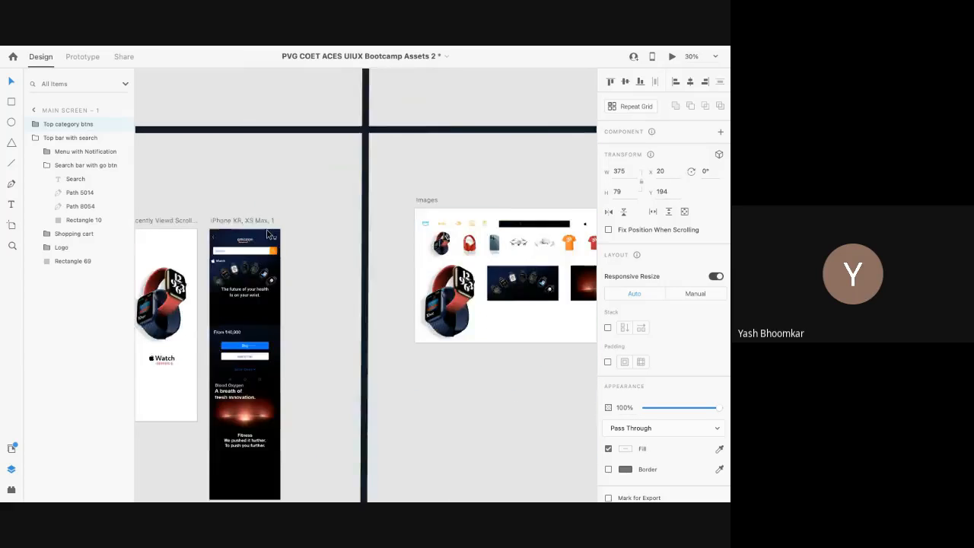
# Step: Unlock the 'apple watch add' asset in the Layers panel
pyautogui.scroll(-6, 268, 234)
pyautogui.scroll(1, 265, 228)
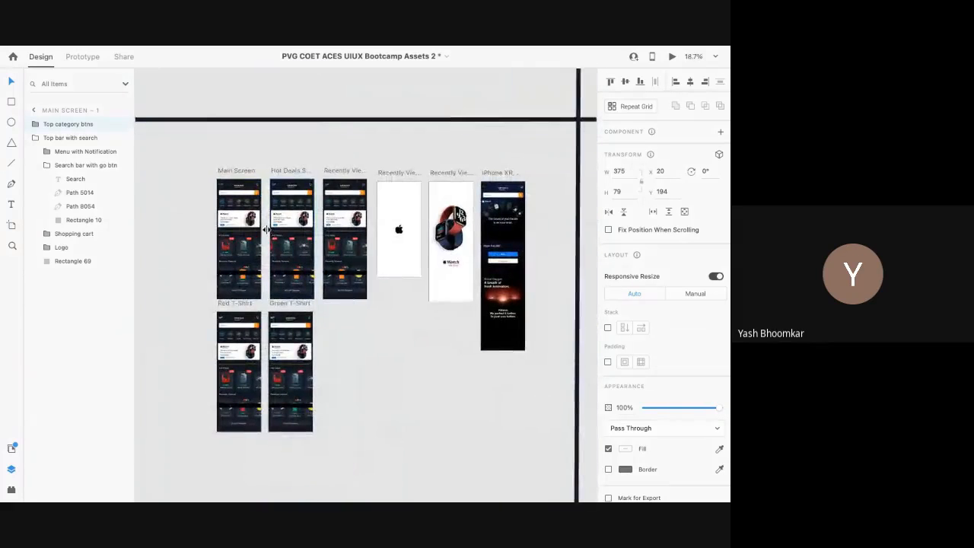
pyautogui.hscroll(3, 267, 229)
pyautogui.scroll(1, 267, 228)
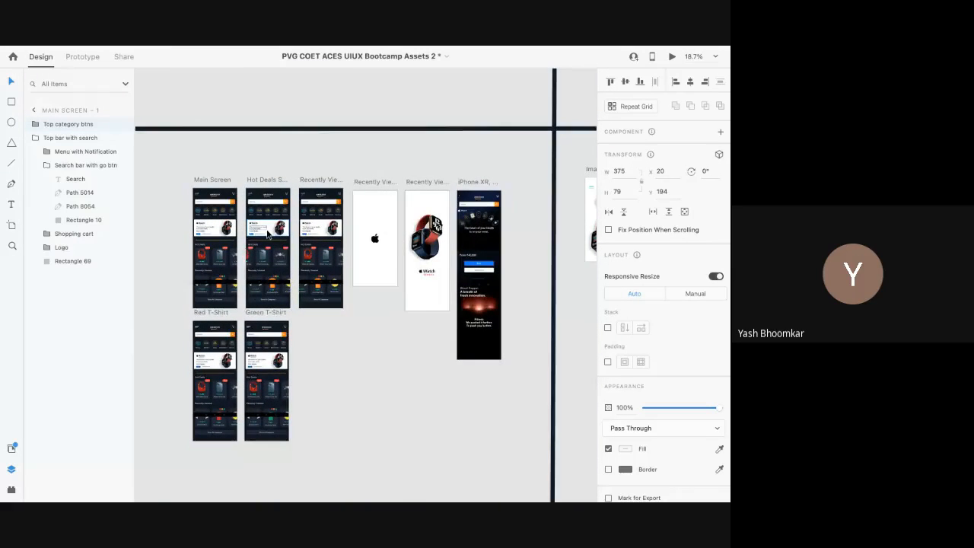
pyautogui.scroll(4, 266, 233)
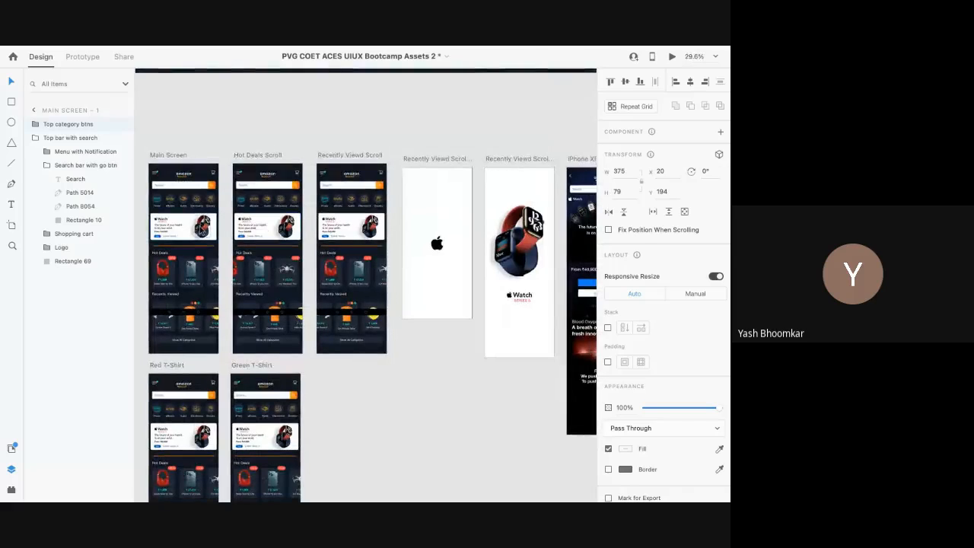
pyautogui.hscroll(10, 540, 288)
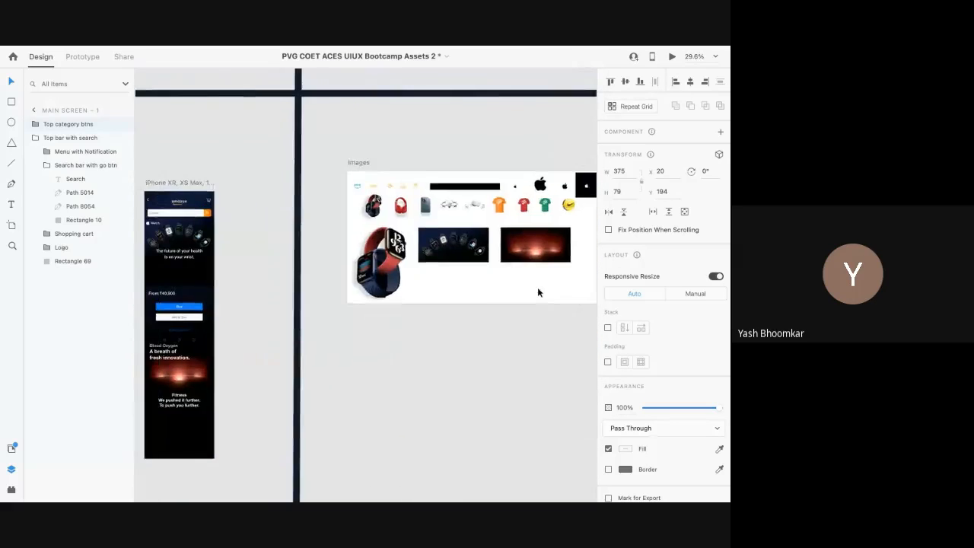
pyautogui.hscroll(-3, 538, 287)
pyautogui.hscroll(10, 537, 288)
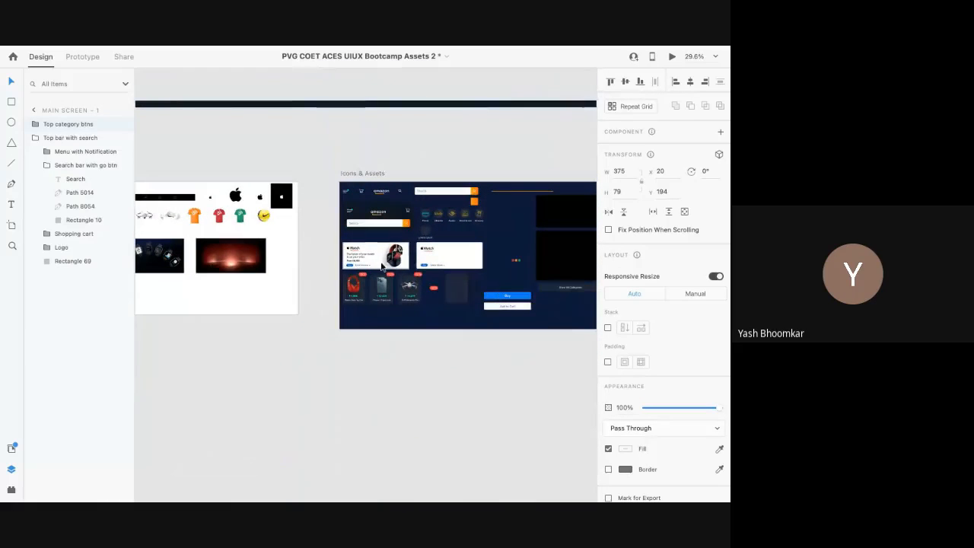
pyautogui.click(371, 259)
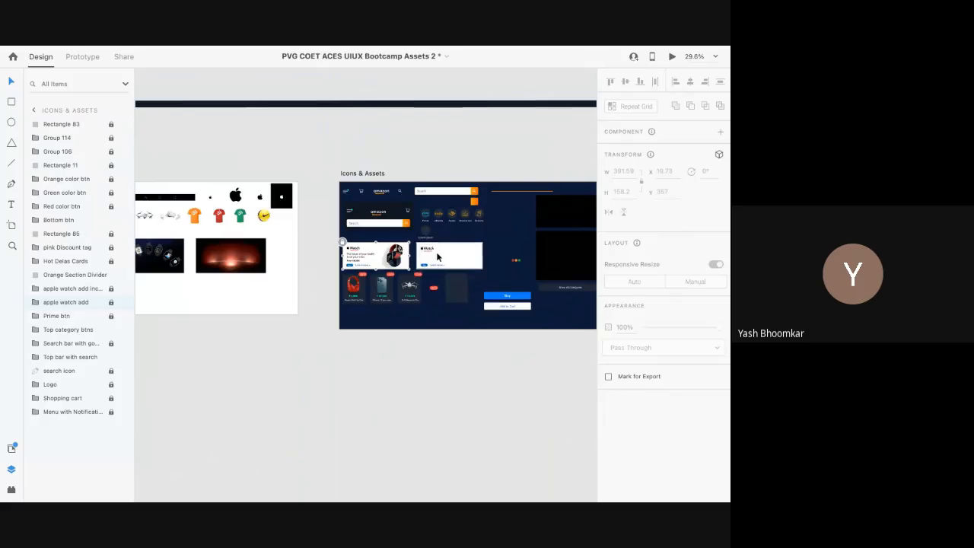
pyautogui.scroll(5, 437, 257)
pyautogui.scroll(4, 440, 223)
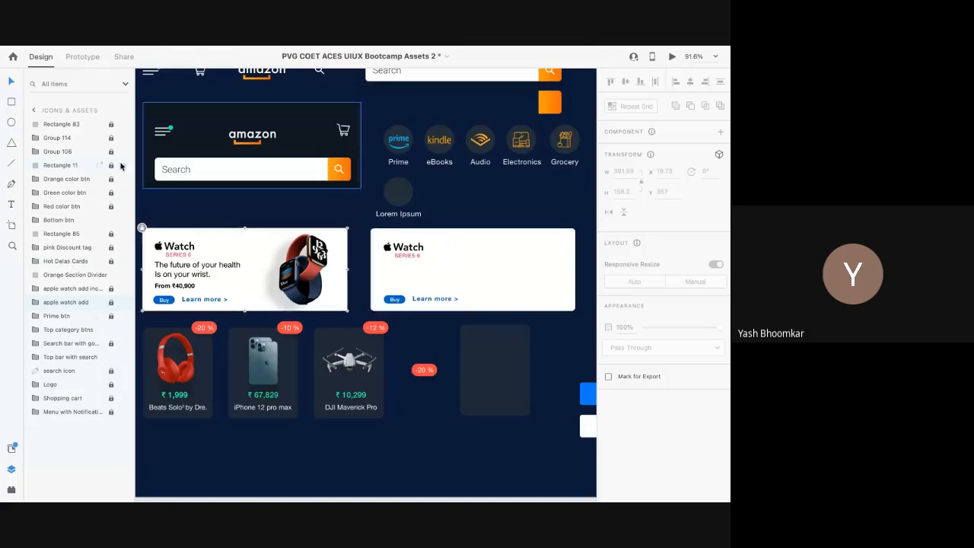
pyautogui.click(111, 302)
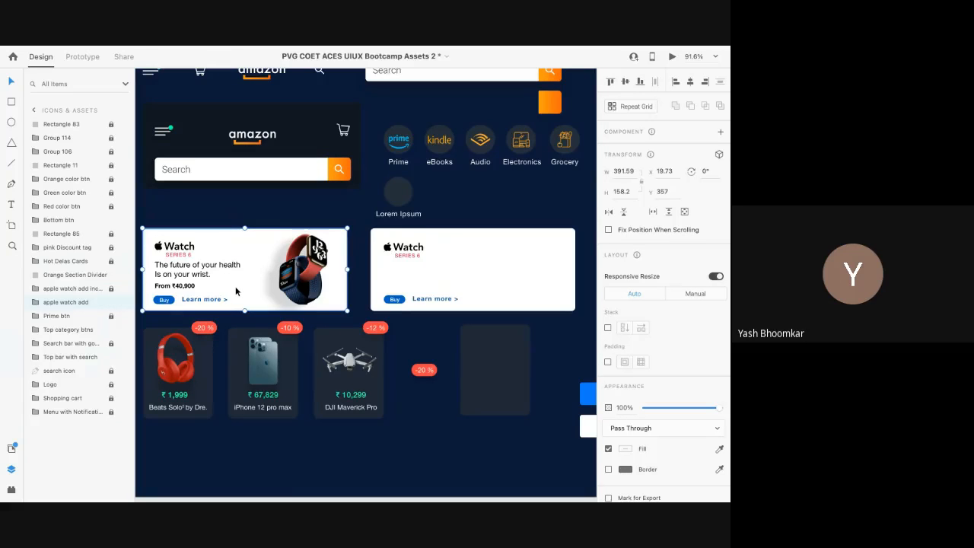
# Step: Move the Apple Watch banner up beneath the category buttons to x 10.73, y 311
pyautogui.scroll(-3, 379, 329)
pyautogui.hscroll(10, 379, 329)
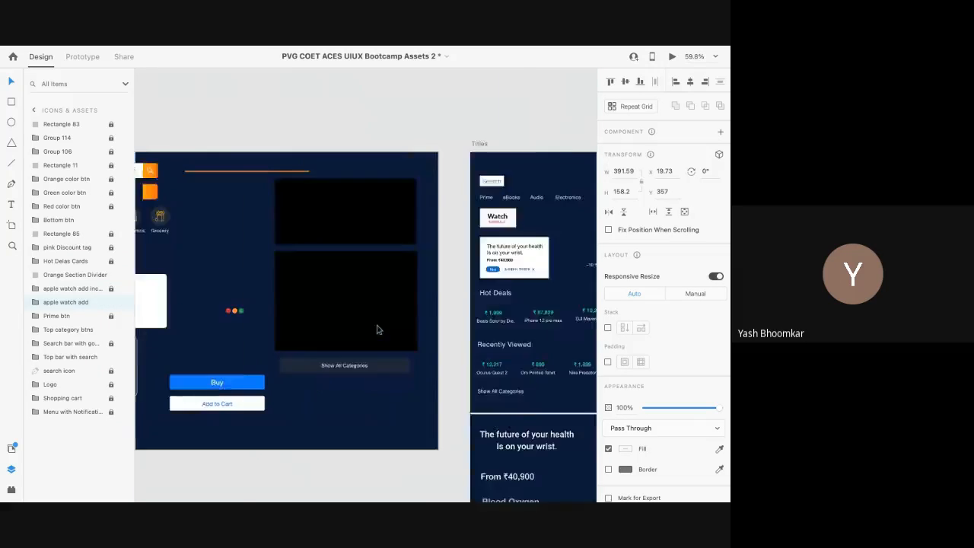
pyautogui.scroll(-2, 342, 362)
pyautogui.scroll(-3, 341, 362)
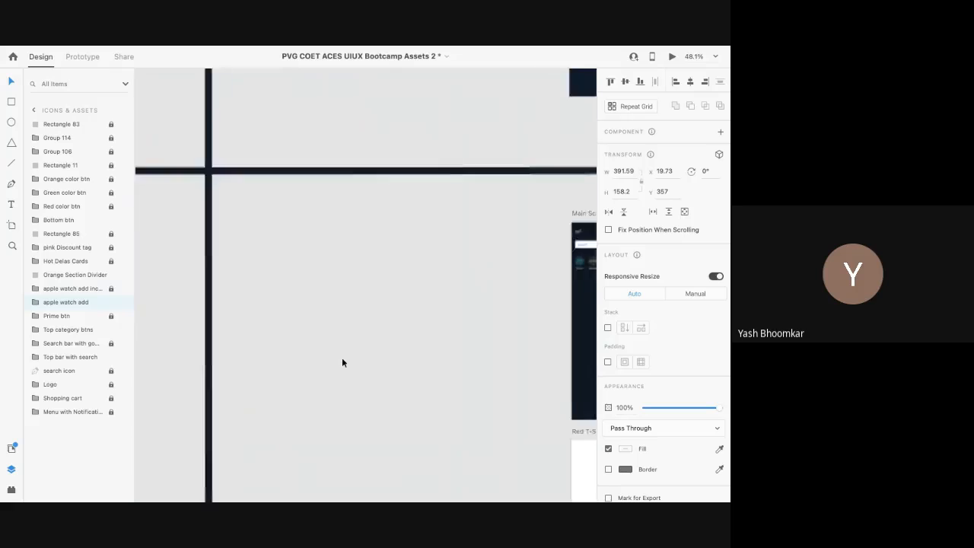
pyautogui.hscroll(1, 317, 342)
pyautogui.scroll(10, 311, 304)
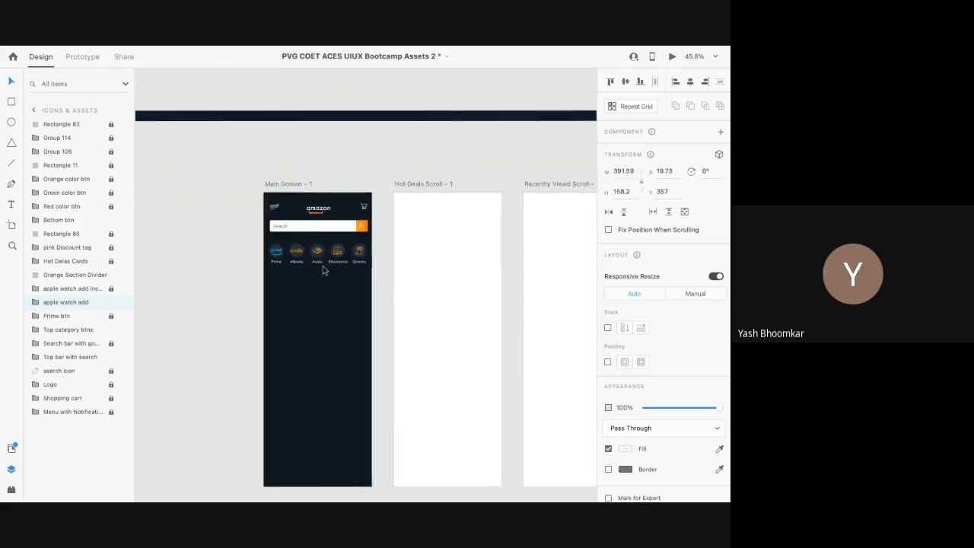
pyautogui.click(314, 326)
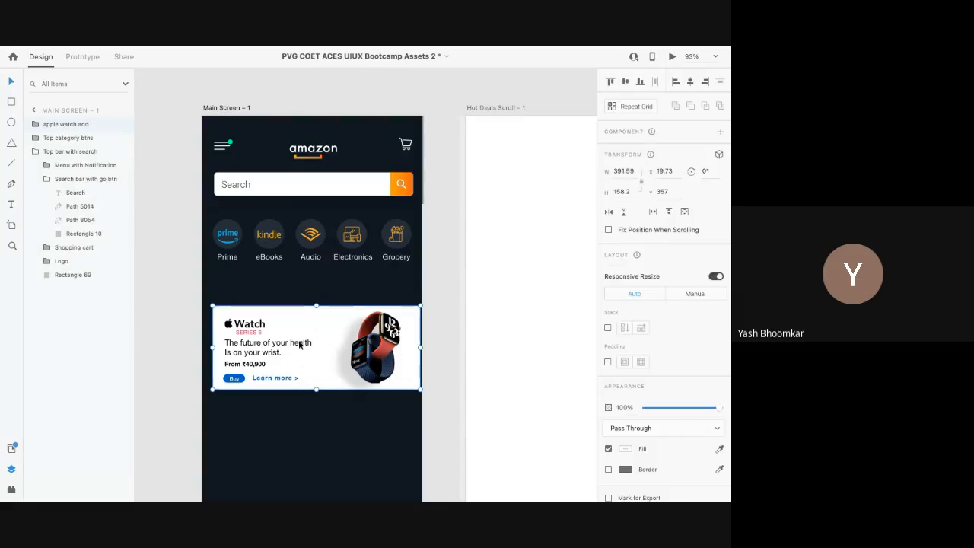
pyautogui.moveTo(334, 343); pyautogui.dragTo(329, 319)
# Step: Briefly switch to the Google Meet window, then return to Adobe XD
pyautogui.hotkey('ctrl', 'Left')
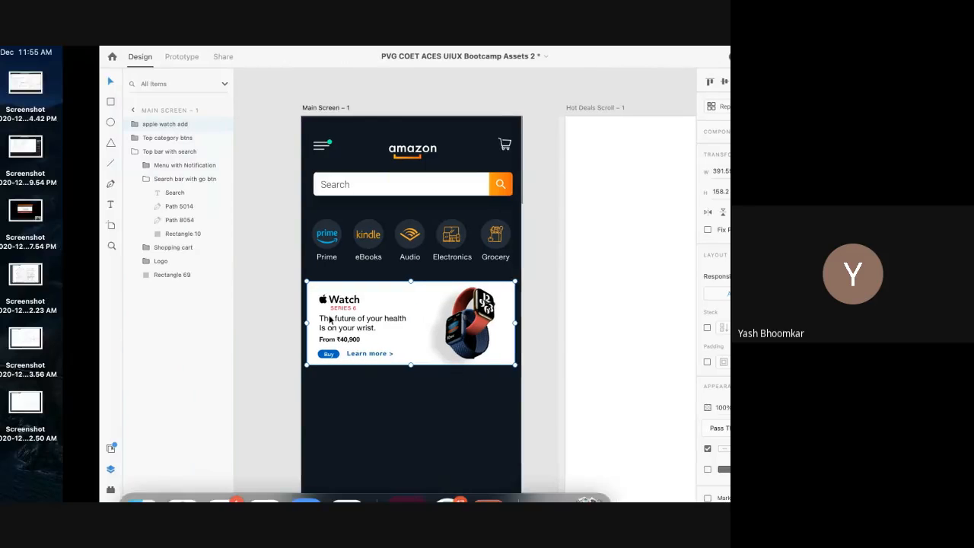
pyautogui.hotkey('ctrl', 'Right')
pyautogui.hotkey('ctrl', 'Right')
pyautogui.hotkey('ctrl', 'Left')
pyautogui.hotkey('ctrl', 'Left')
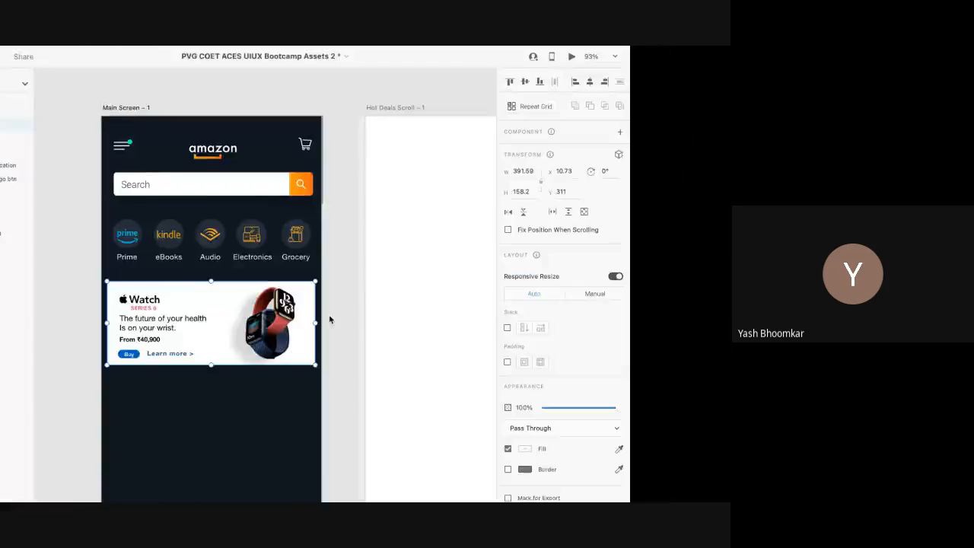
pyautogui.click(264, 461)
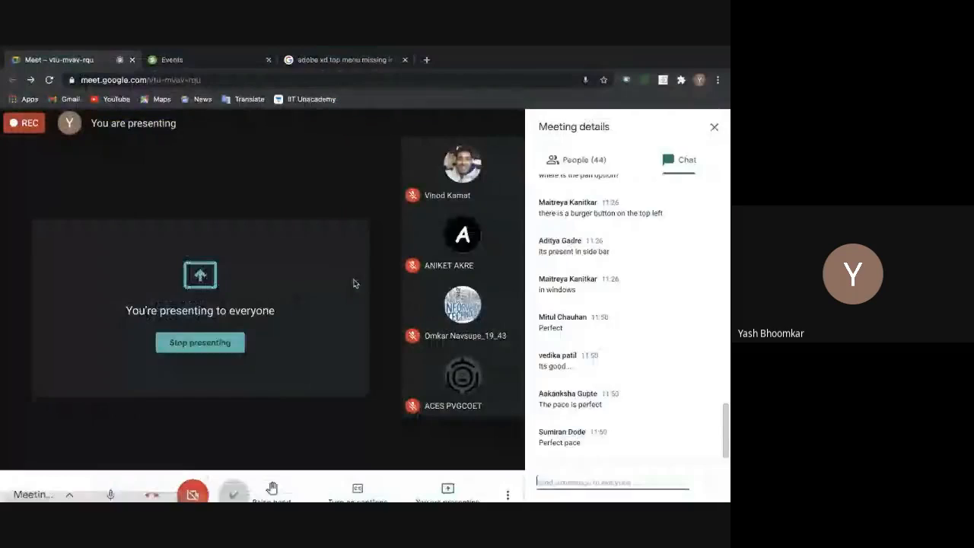
pyautogui.moveTo(461, 381)
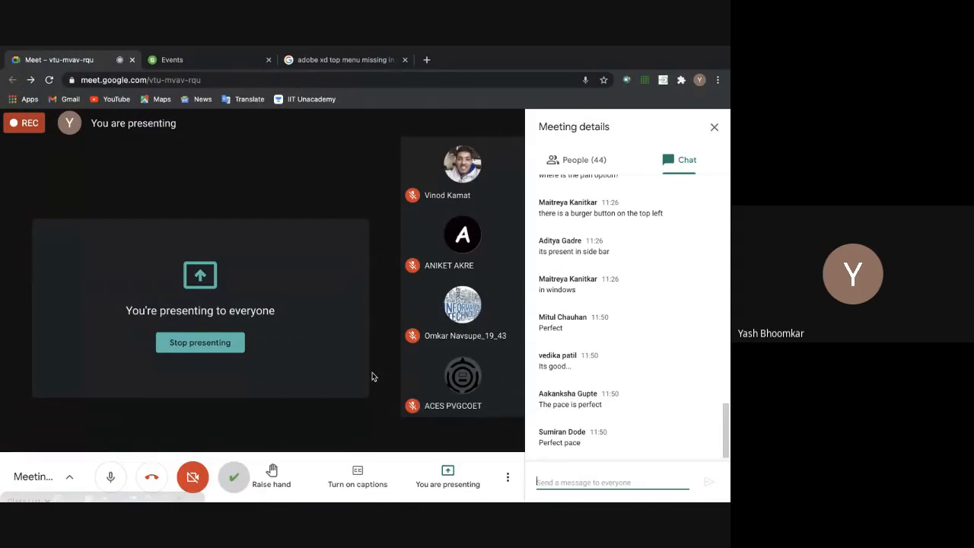
pyautogui.press('super+Tab')
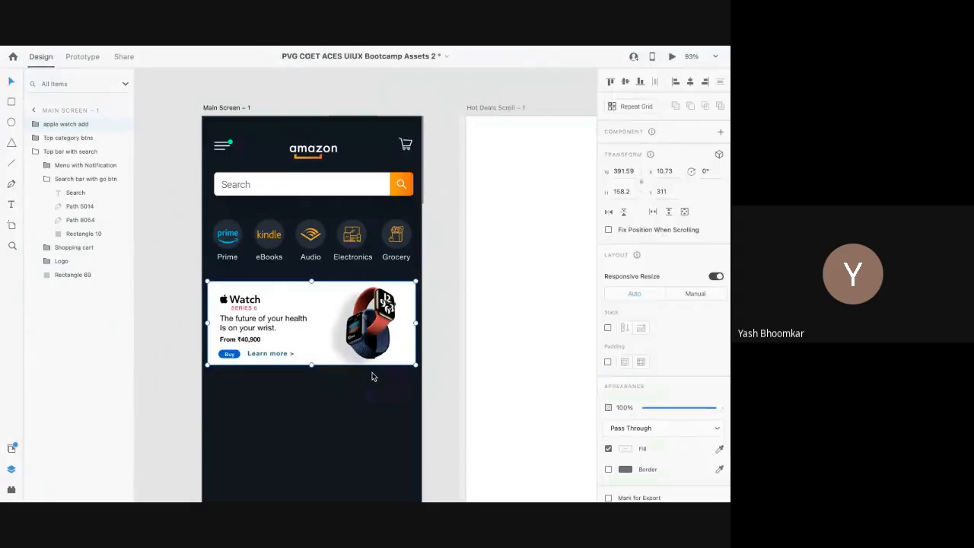
# Step: Deselect the watch banner and select the three Hot Deals cards on Icons & Assets
pyautogui.click(321, 408)
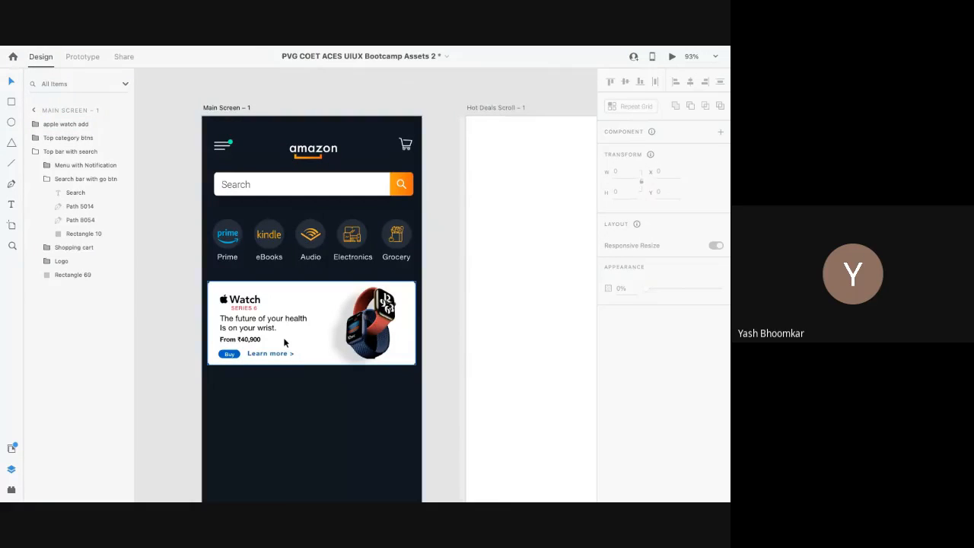
pyautogui.scroll(-5, 284, 342)
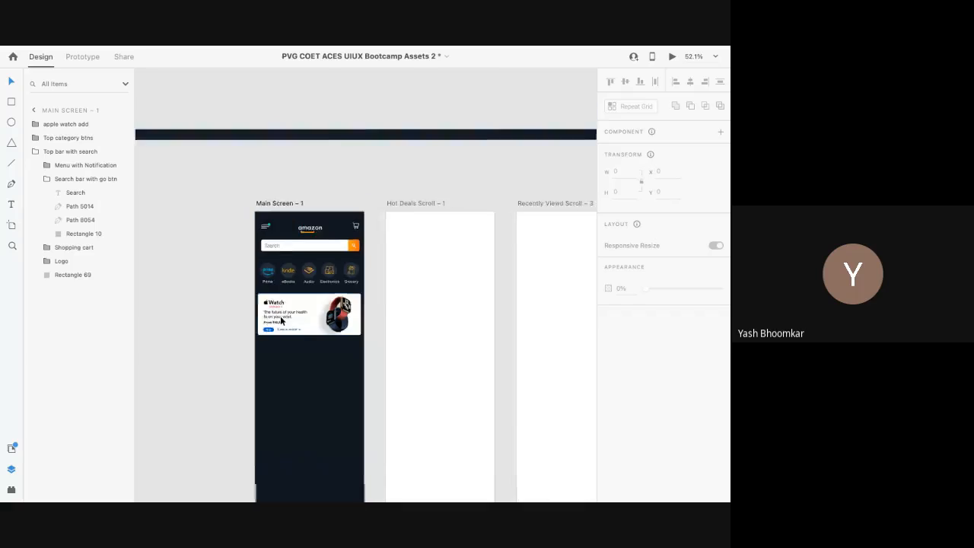
pyautogui.scroll(-5, 281, 319)
pyautogui.hscroll(-8, 280, 319)
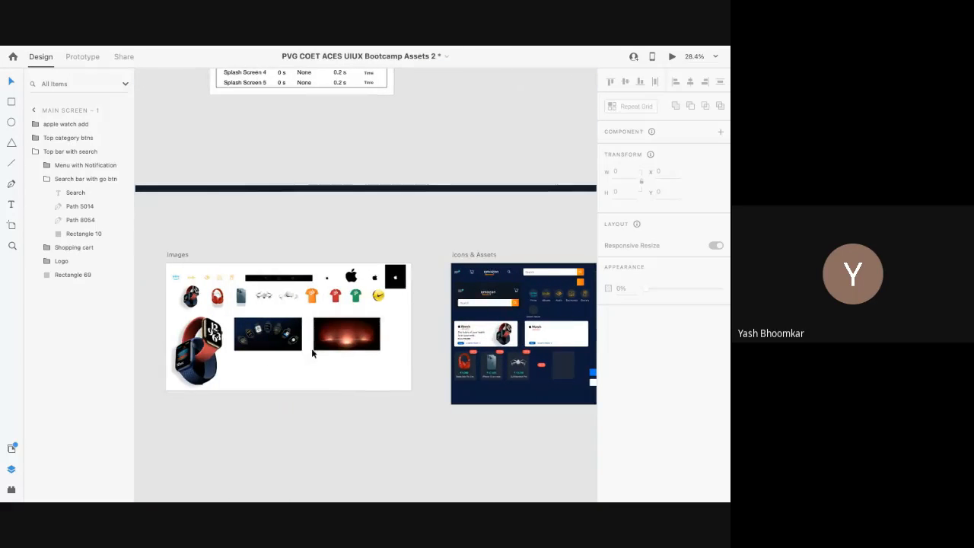
pyautogui.hscroll(3, 460, 340)
pyautogui.scroll(5, 461, 340)
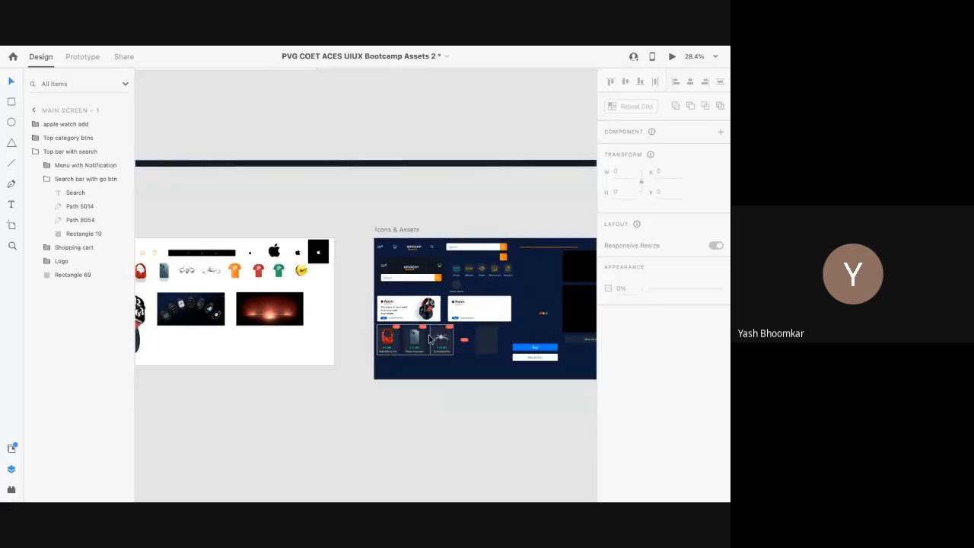
pyautogui.click(281, 351)
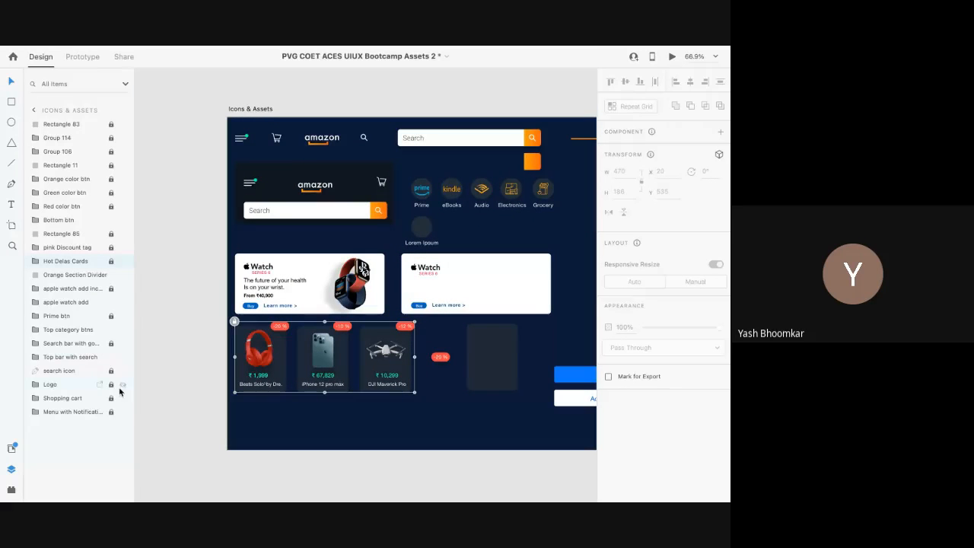
# Step: Unlock the Hot Delas Cards group in Layers
pyautogui.click(110, 261)
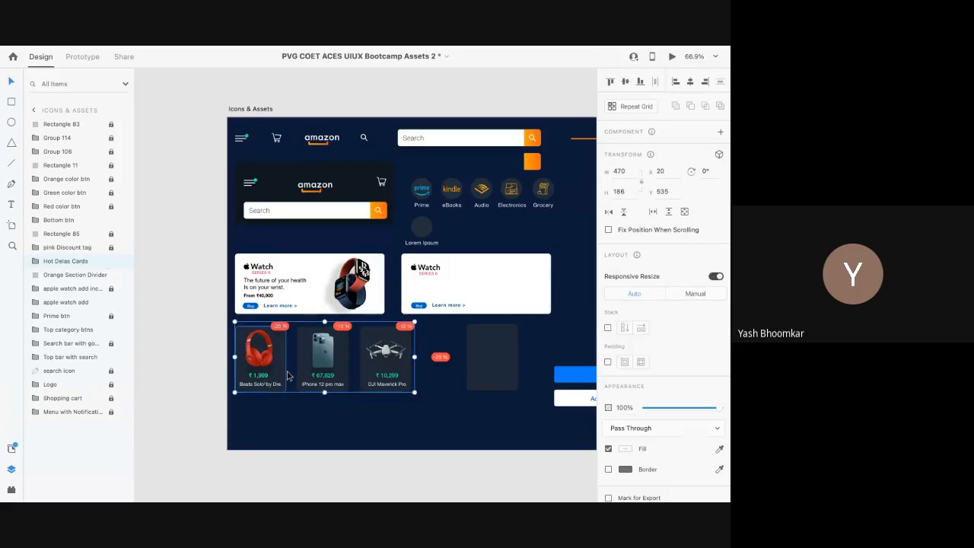
pyautogui.scroll(-3, 288, 375)
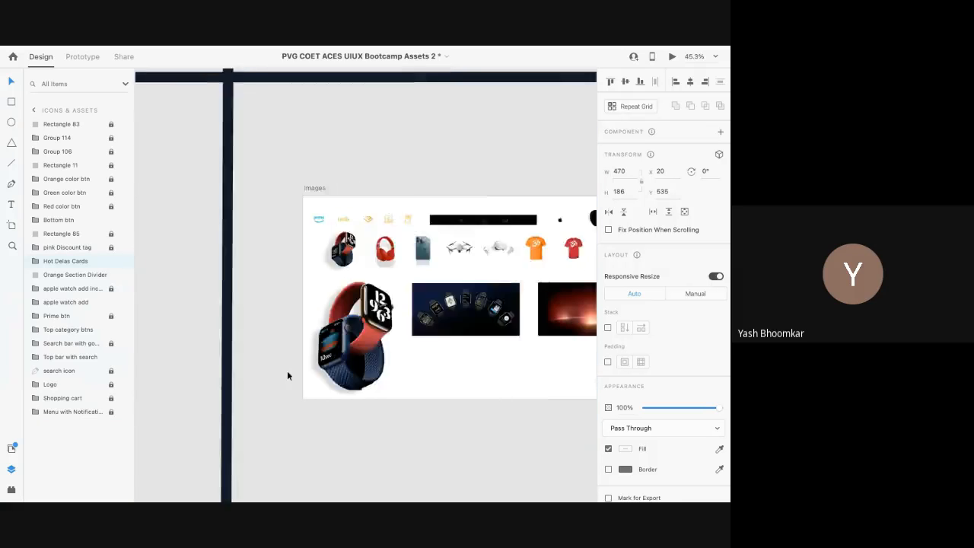
pyautogui.hscroll(-10, 287, 372)
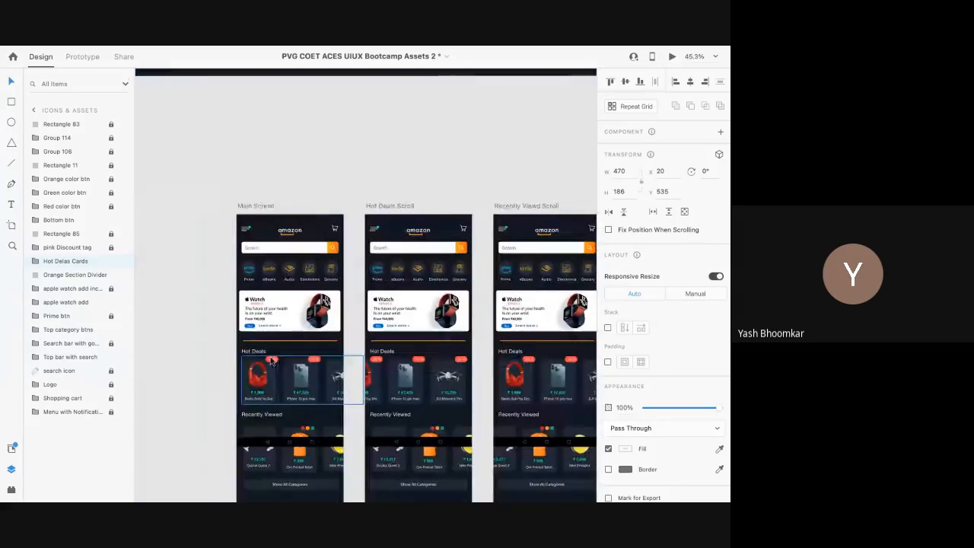
# Step: Select the orange section divider on Main Screen and zoom in on it
pyautogui.click(280, 343)
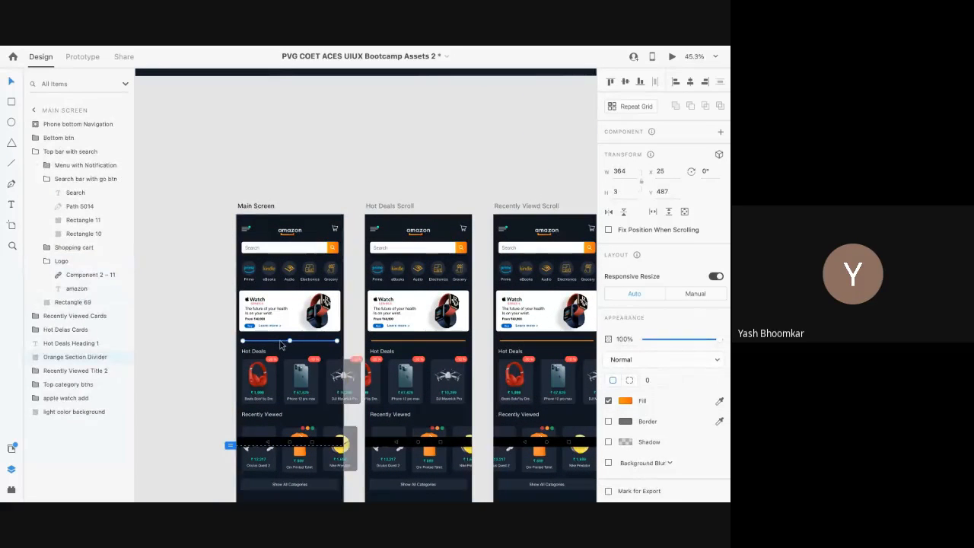
pyautogui.scroll(2, 280, 345)
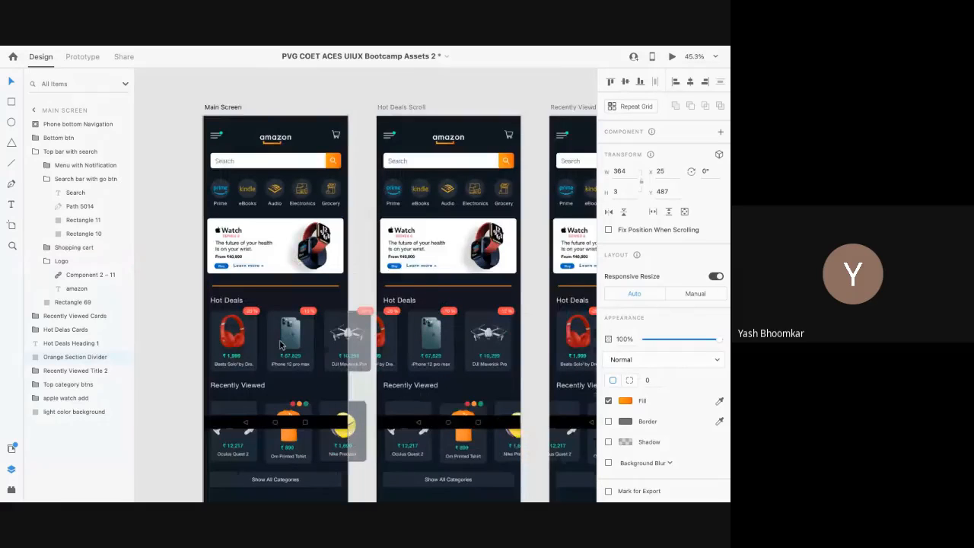
pyautogui.scroll(3, 280, 345)
pyautogui.scroll(3, 255, 270)
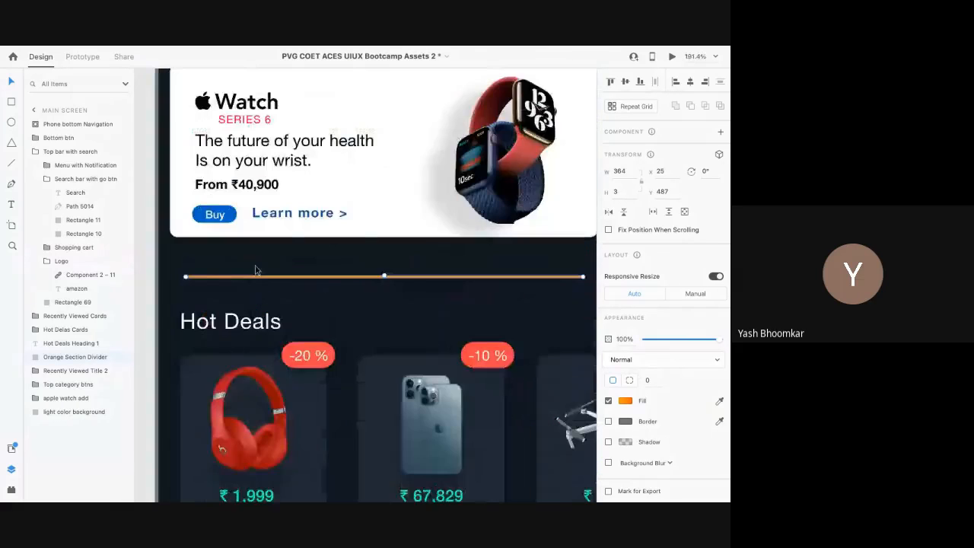
pyautogui.scroll(-1, 256, 270)
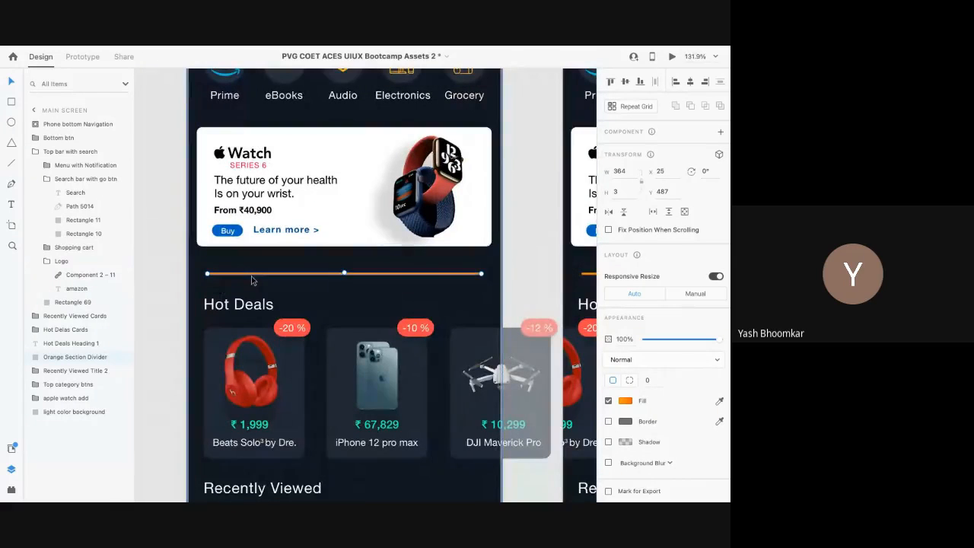
pyautogui.scroll(1, 407, 240)
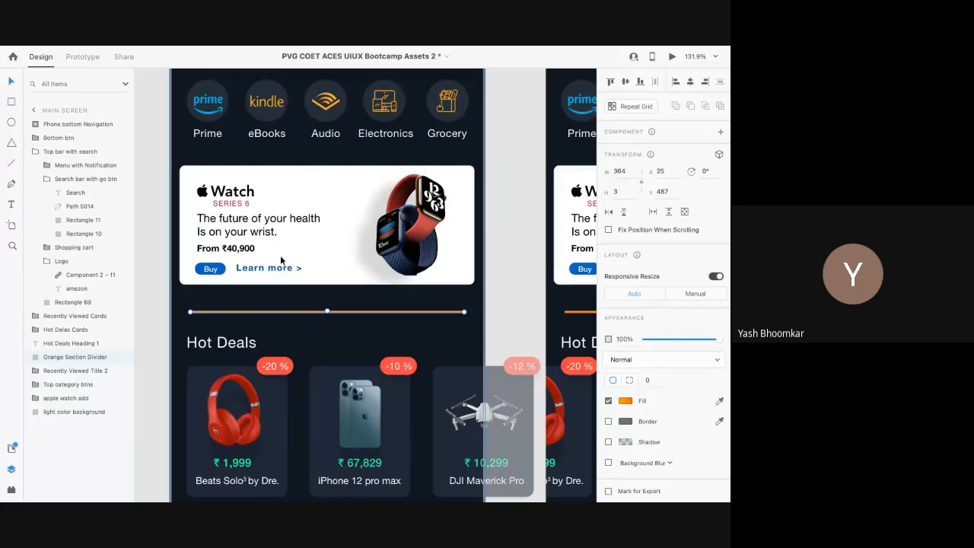
pyautogui.scroll(2, 300, 219)
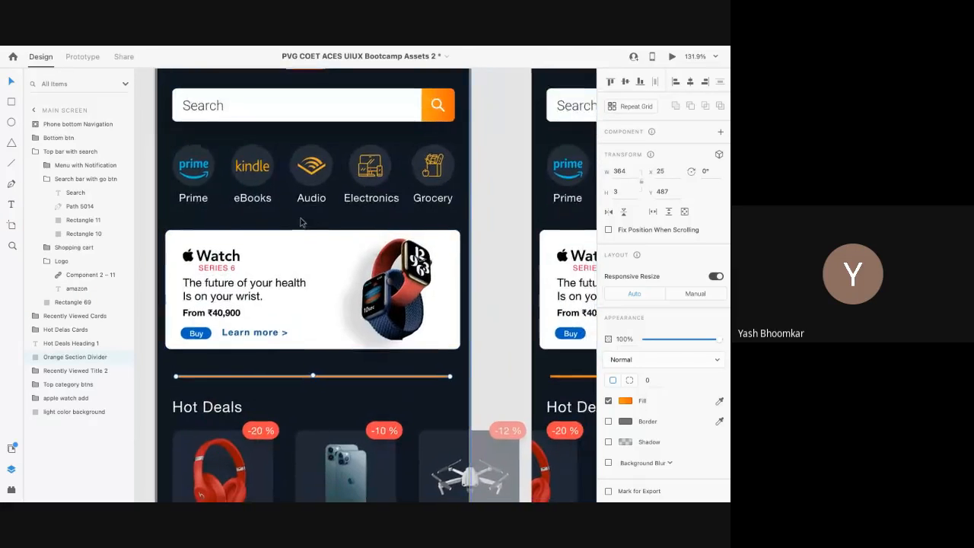
pyautogui.scroll(-3, 300, 219)
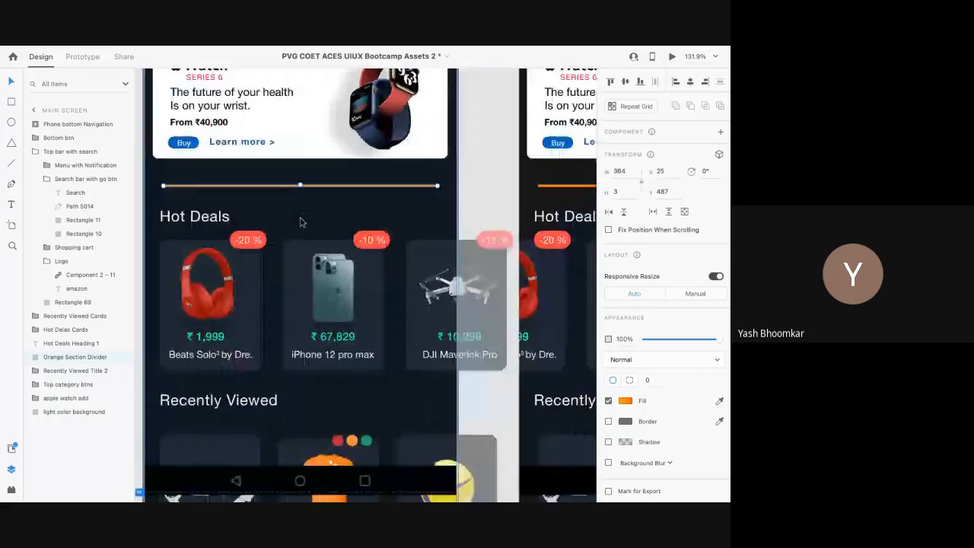
pyautogui.scroll(-1, 300, 221)
pyautogui.scroll(-5, 301, 222)
pyautogui.hscroll(5, 301, 221)
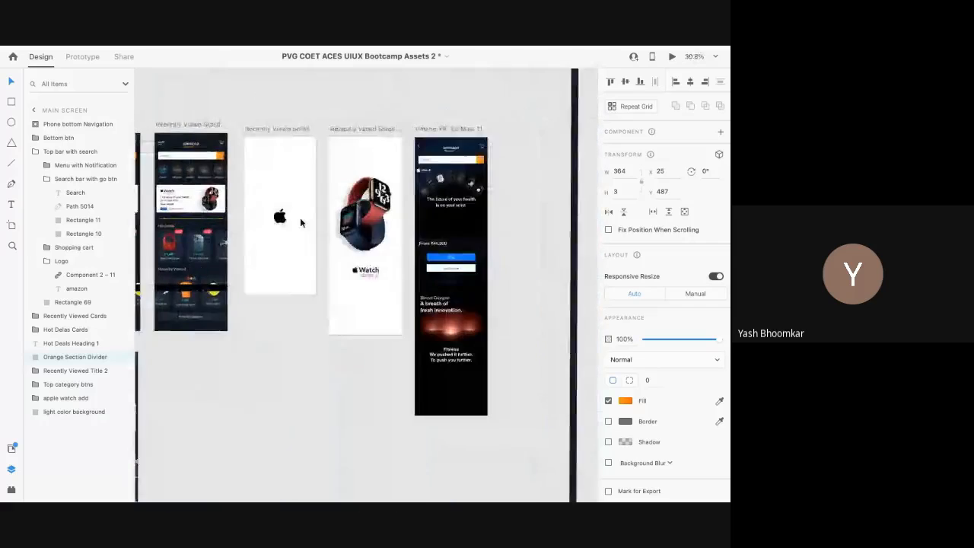
pyautogui.hscroll(10, 301, 222)
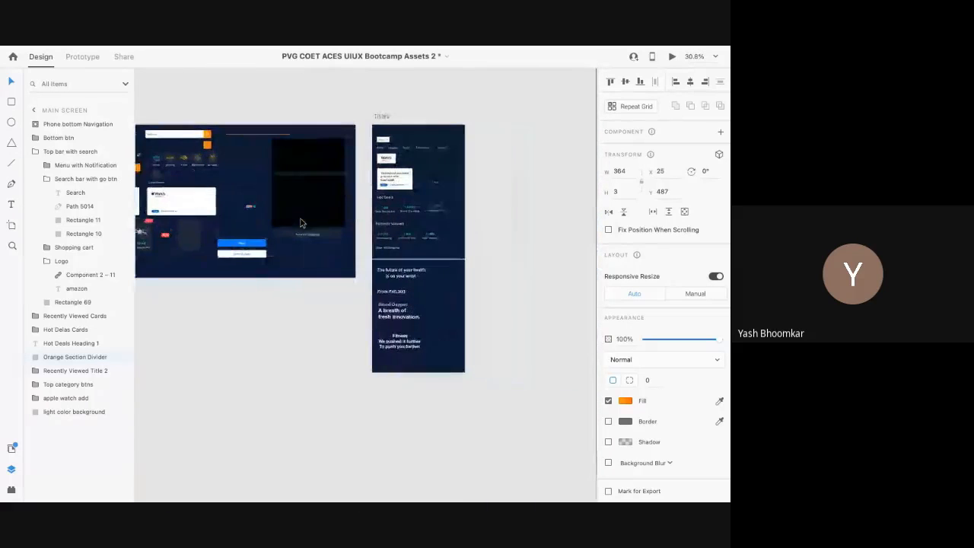
pyautogui.hscroll(6, 300, 217)
# Step: Move the Orange Section Divider down from Y 487 to Y 499
pyautogui.click(384, 221)
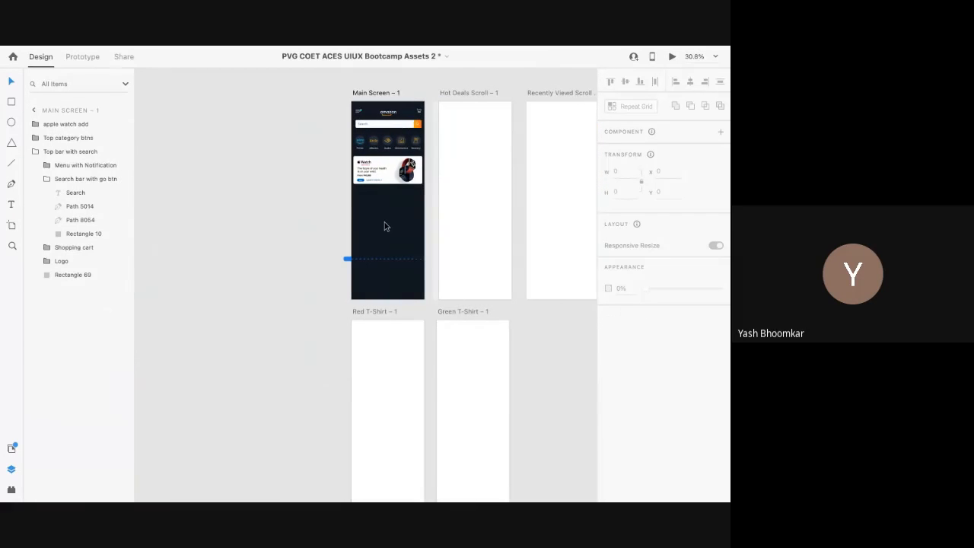
pyautogui.click(384, 223)
pyautogui.scroll(5, 383, 208)
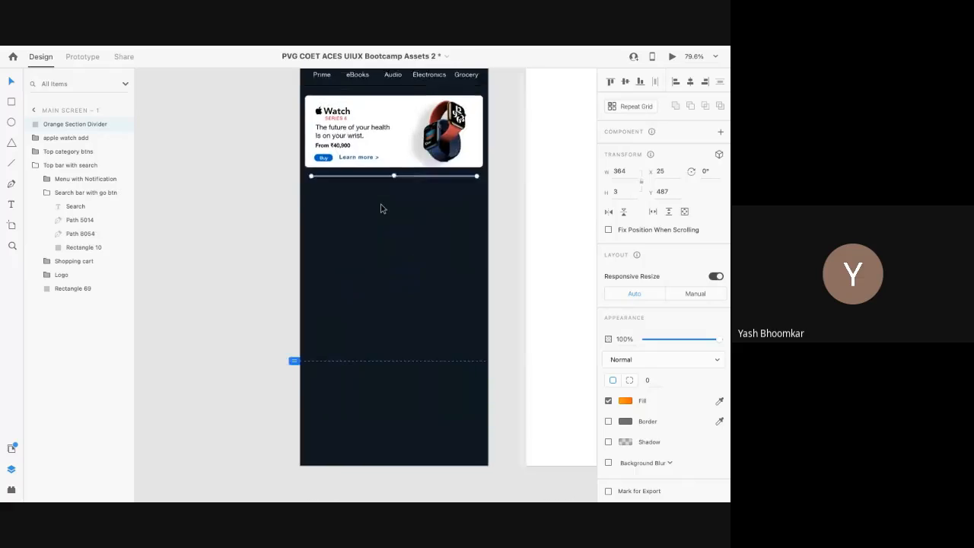
pyautogui.moveTo(381, 210); pyautogui.dragTo(381, 216)
pyautogui.scroll(-5, 381, 216)
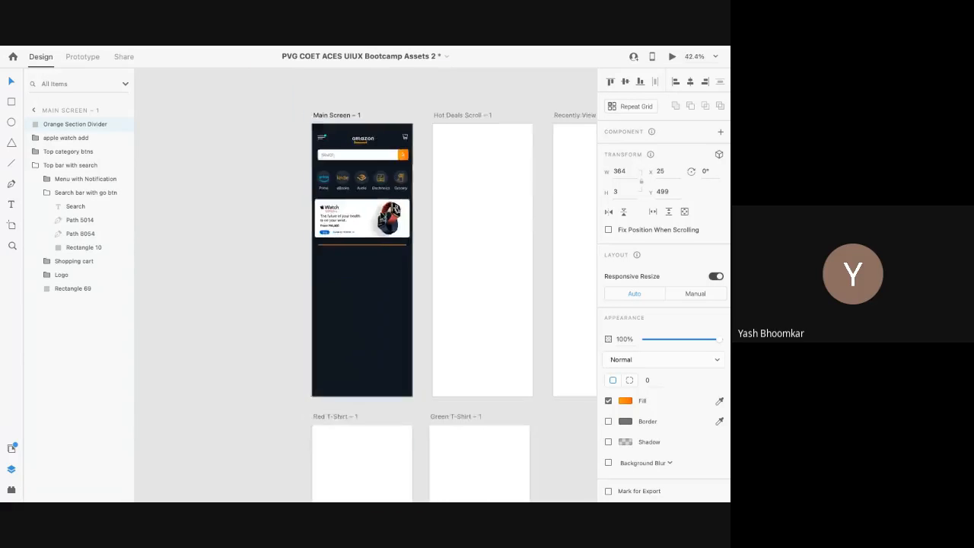
pyautogui.hscroll(3, 380, 217)
pyautogui.hotkey('ctrl', 'Left')
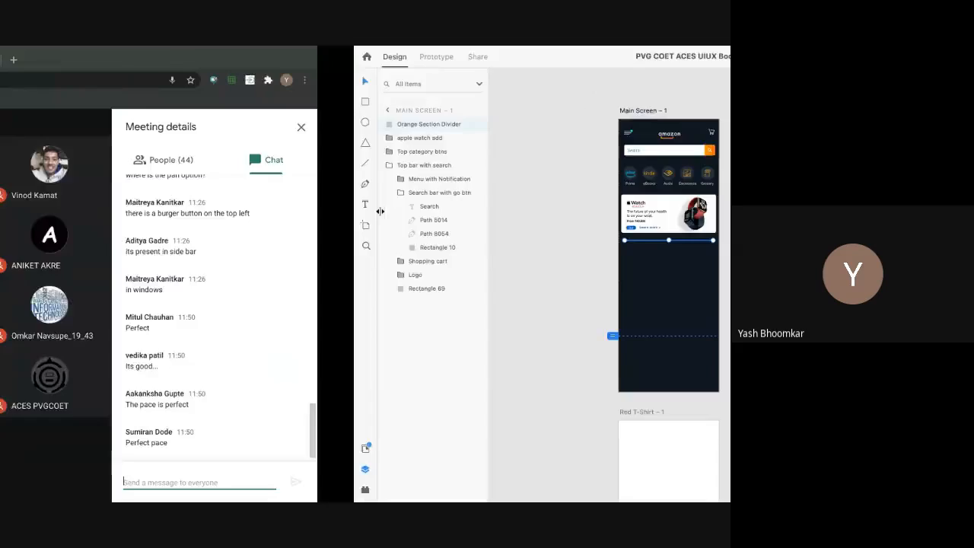
pyautogui.hotkey('ctrl', 'Right')
pyautogui.hscroll(-10, 381, 216)
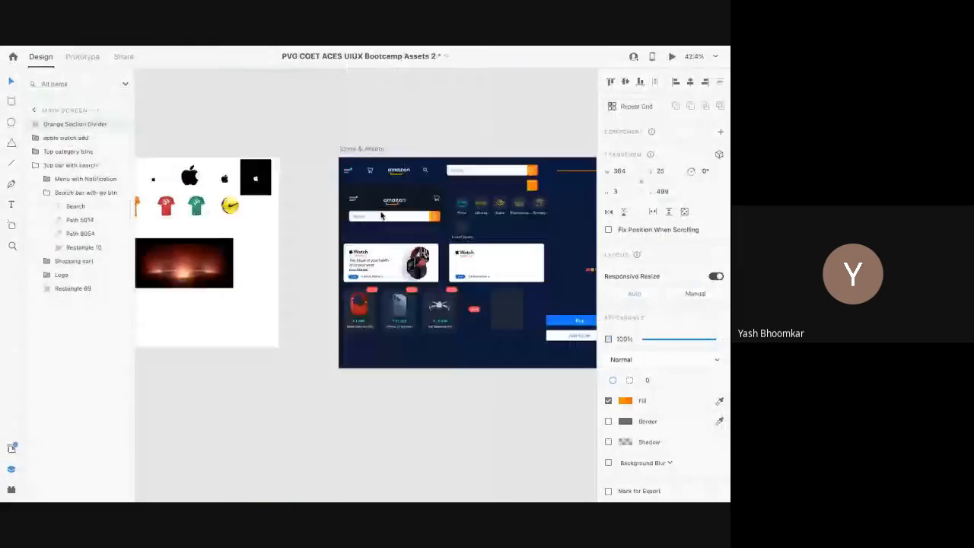
# Step: Select the Hot Deals heading and cards, Recently Viewed title and cards, and Show All Categories button
pyautogui.hscroll(-15, 497, 305)
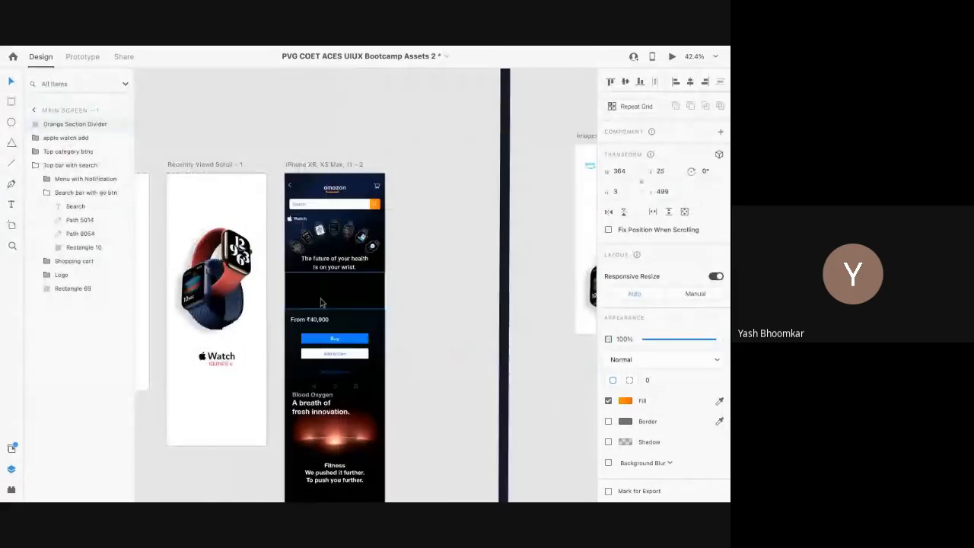
pyautogui.hscroll(-4, 331, 303)
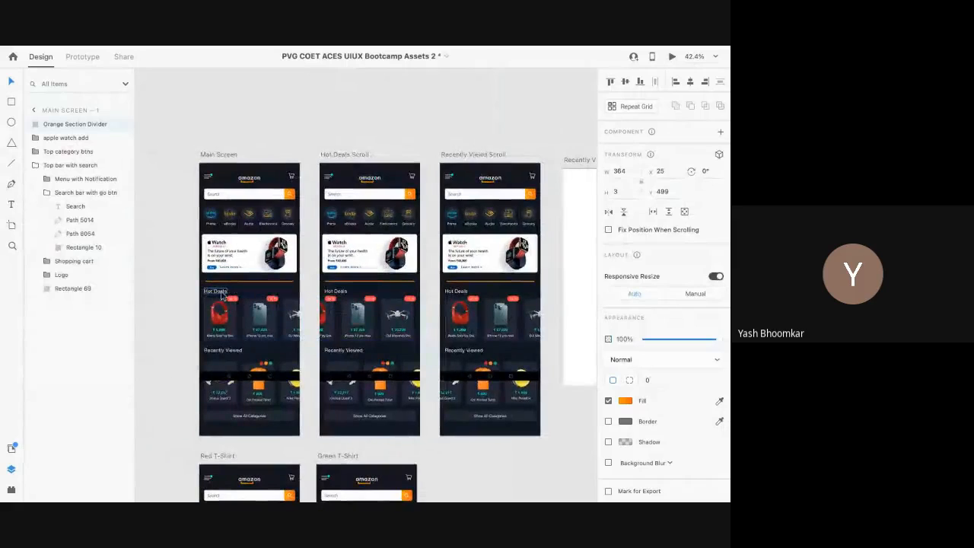
pyautogui.click(216, 292)
pyautogui.keyDown('shift'); pyautogui.click(216, 314); pyautogui.keyUp('shift')
pyautogui.keyDown('shift'); pyautogui.click(222, 350); pyautogui.keyUp('shift')
pyautogui.keyDown('shift'); pyautogui.click(217, 372); pyautogui.keyUp('shift')
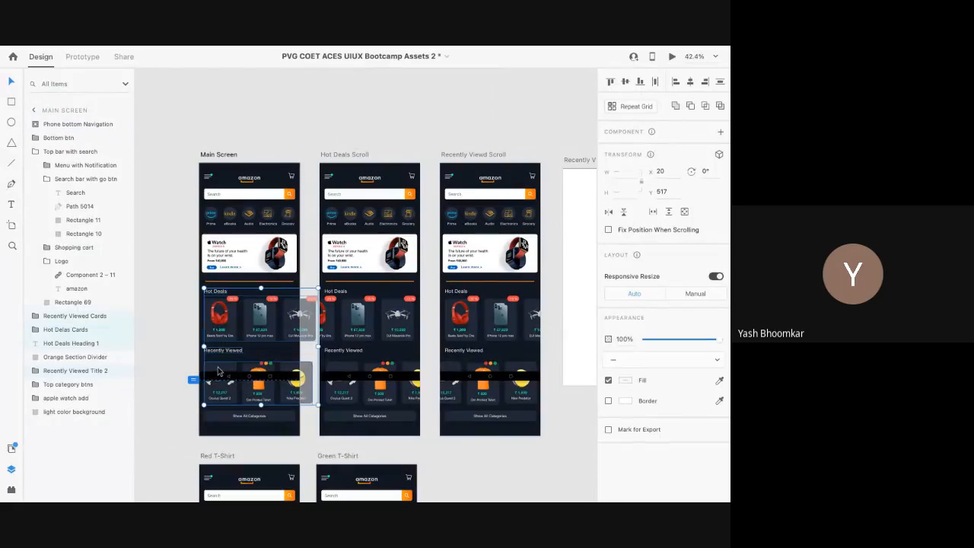
pyautogui.keyDown('shift'); pyautogui.click(220, 417); pyautogui.keyUp('shift')
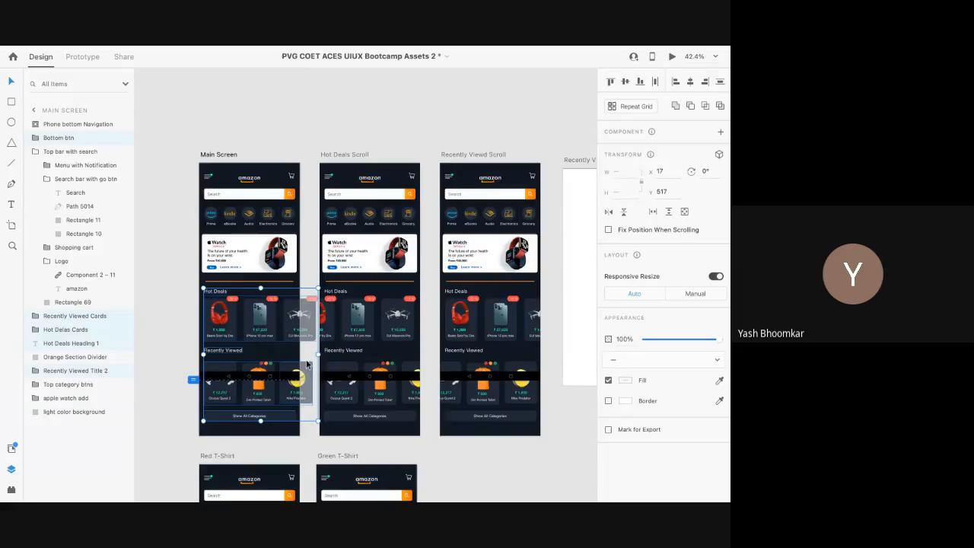
# Step: Move the selected product sections to X 20, Y 531 below the orange divider
pyautogui.scroll(-3, 307, 365)
pyautogui.hscroll(10, 307, 364)
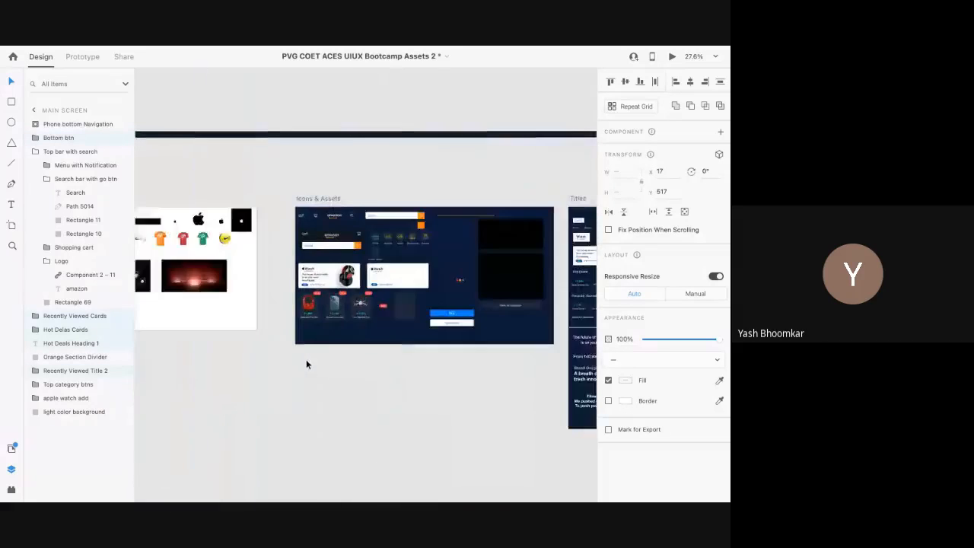
pyautogui.hscroll(15, 306, 359)
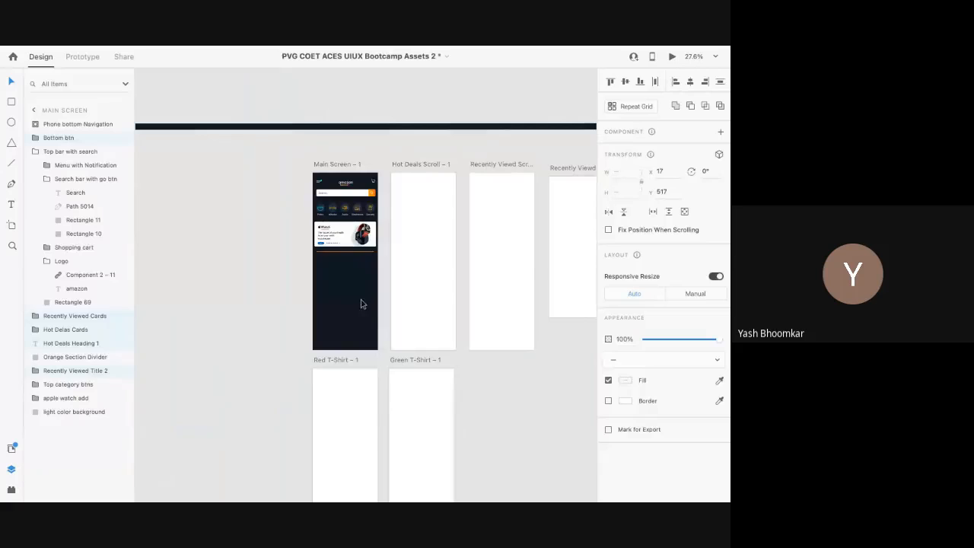
pyautogui.scroll(5, 328, 282)
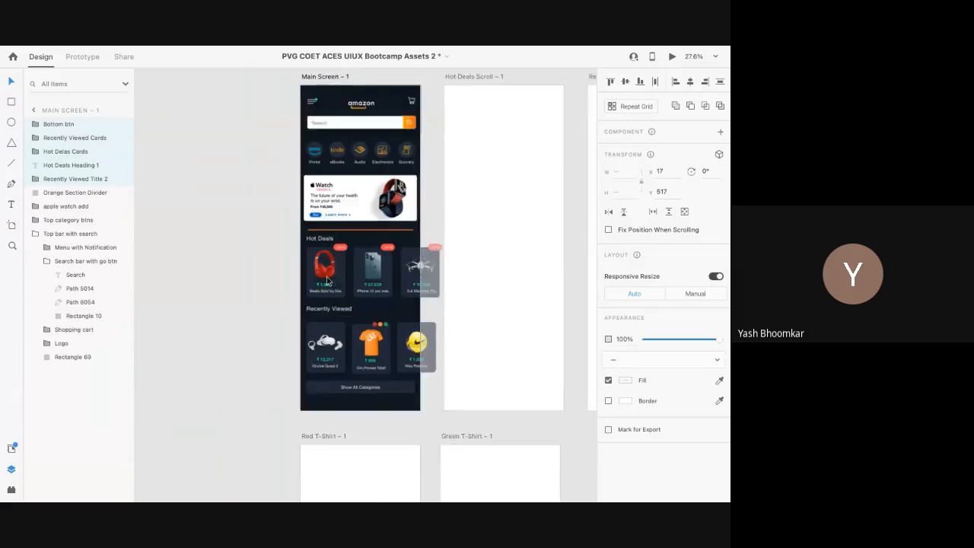
pyautogui.moveTo(320, 238); pyautogui.dragTo(318, 239)
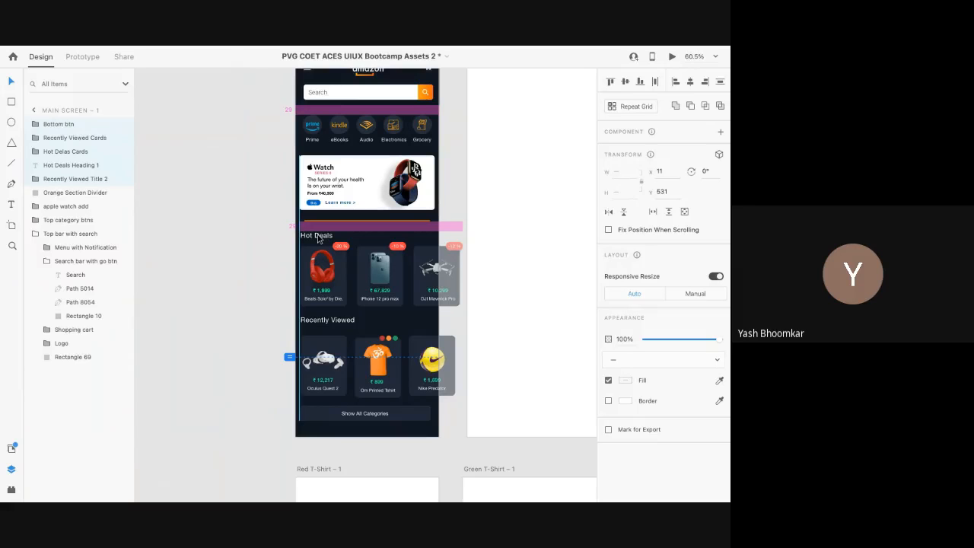
pyautogui.moveTo(318, 239); pyautogui.dragTo(320, 237)
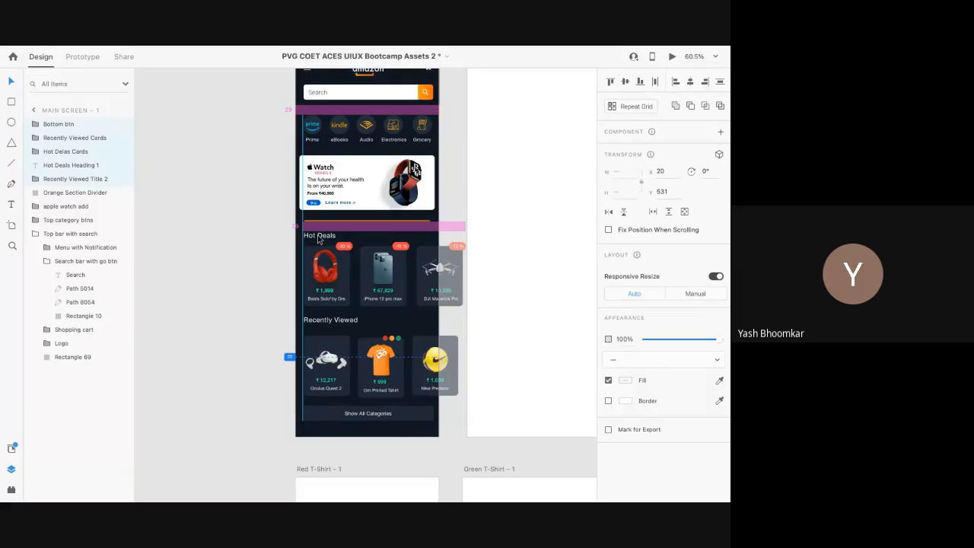
pyautogui.click(319, 239)
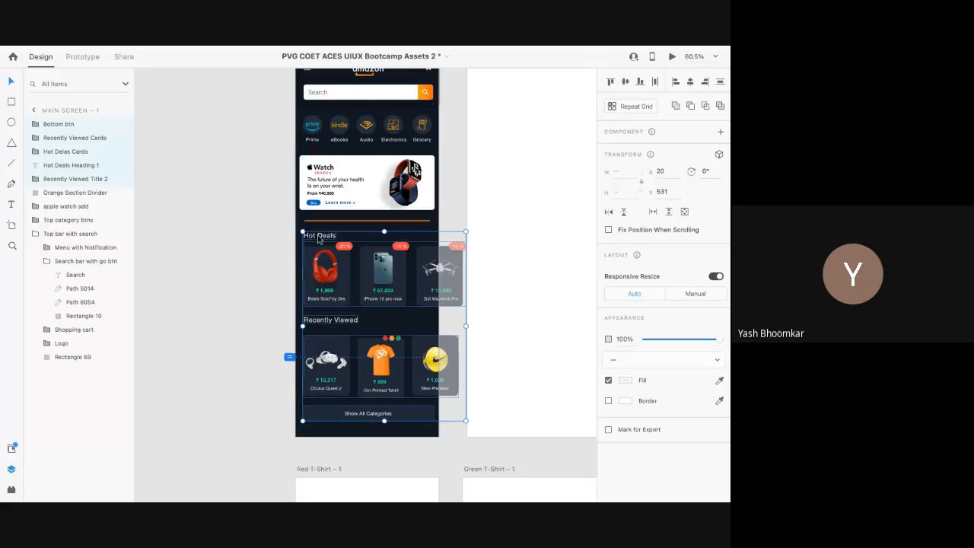
pyautogui.click(257, 254)
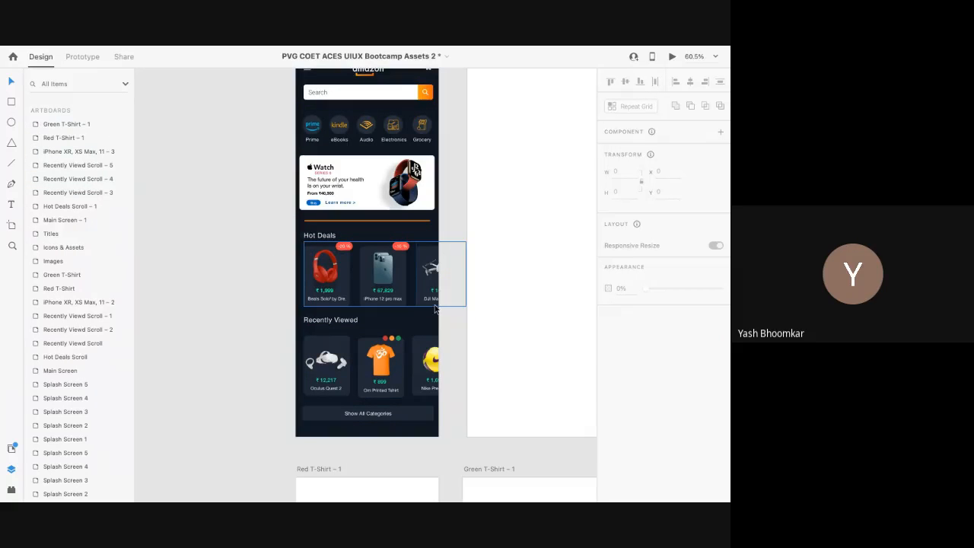
pyautogui.scroll(-3, 435, 307)
pyautogui.hscroll(1, 434, 307)
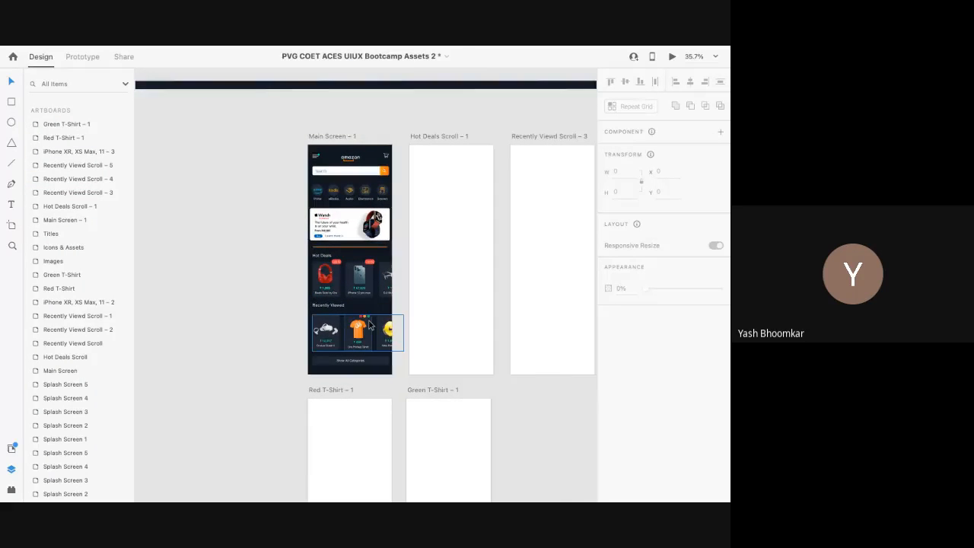
pyautogui.scroll(3, 369, 325)
pyautogui.scroll(-3, 368, 325)
pyautogui.scroll(1, 369, 325)
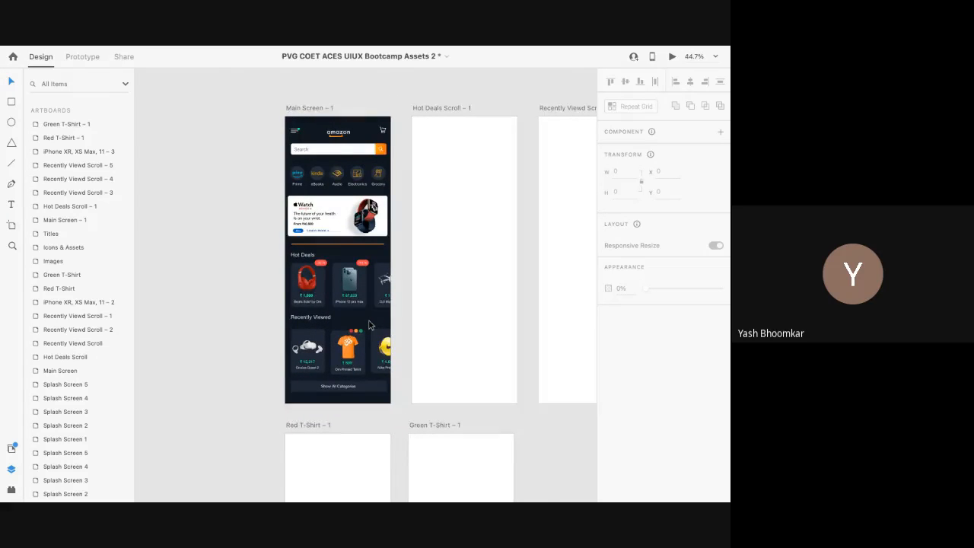
pyautogui.scroll(2, 368, 325)
pyautogui.scroll(2, 369, 325)
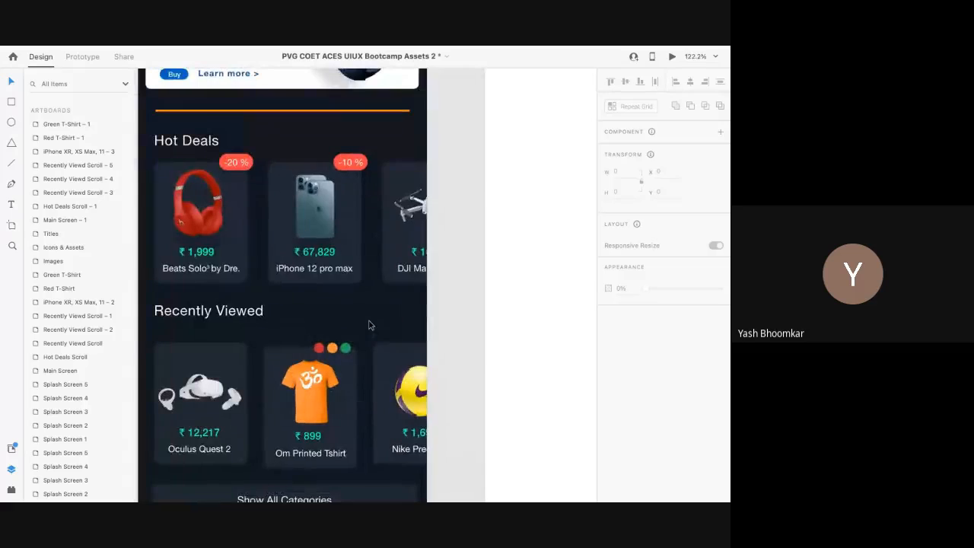
pyautogui.scroll(-2, 369, 325)
pyautogui.click(335, 344)
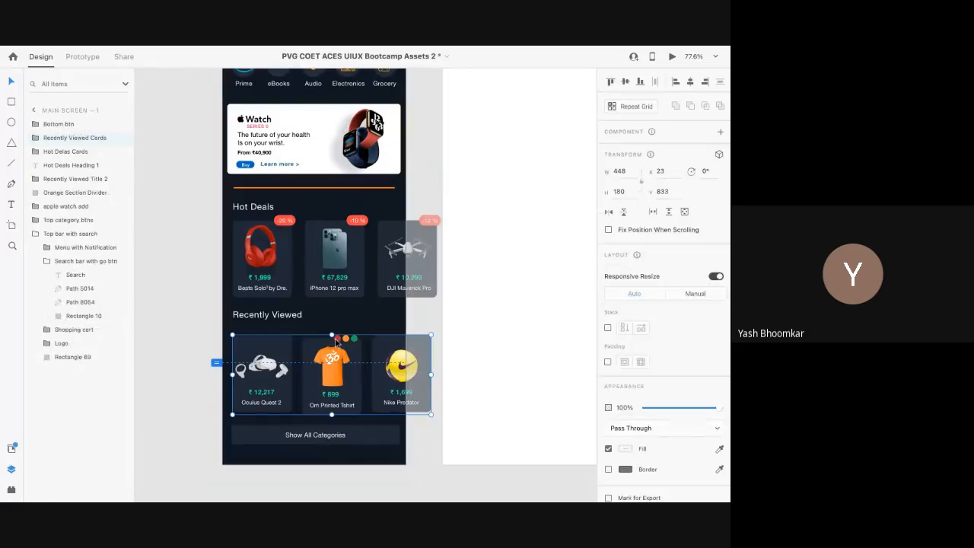
pyautogui.click(333, 327)
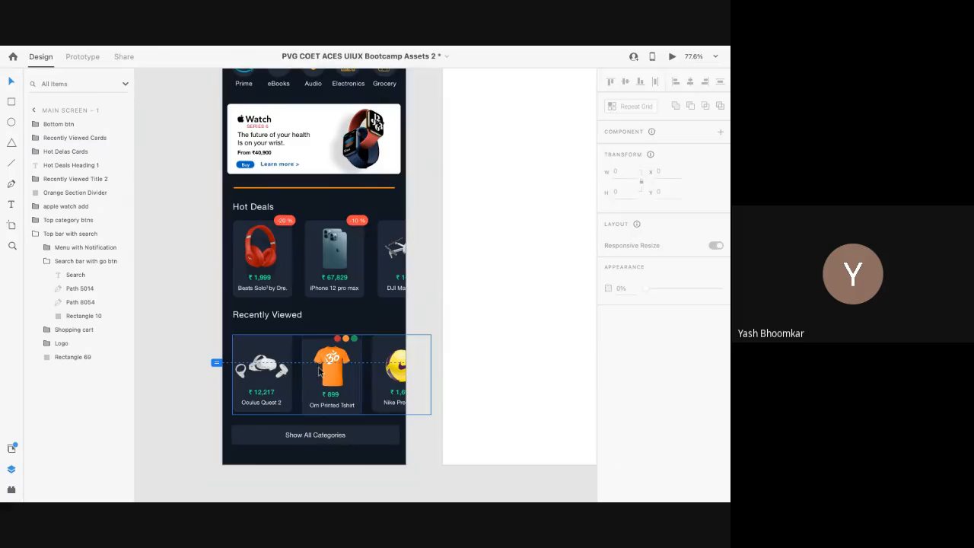
pyautogui.scroll(-4, 321, 338)
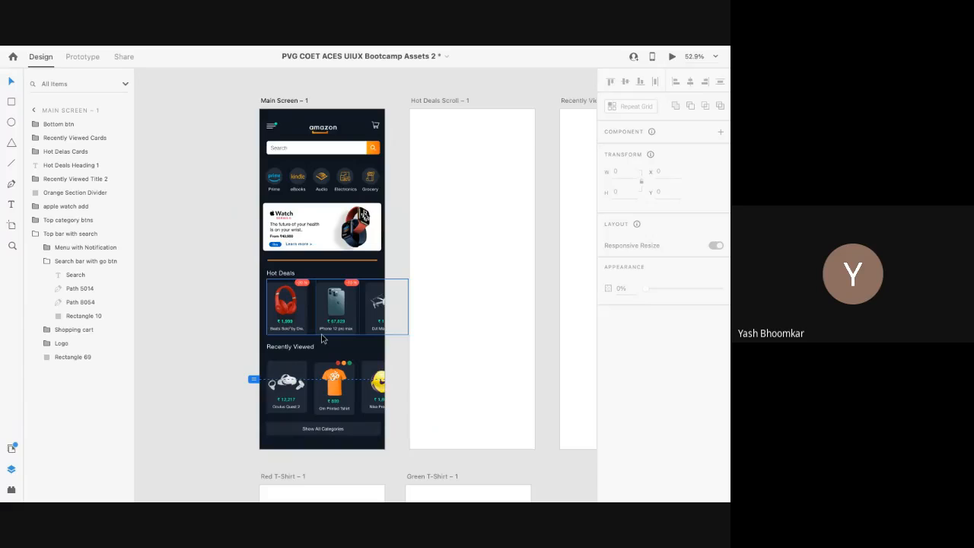
pyautogui.scroll(-3, 321, 338)
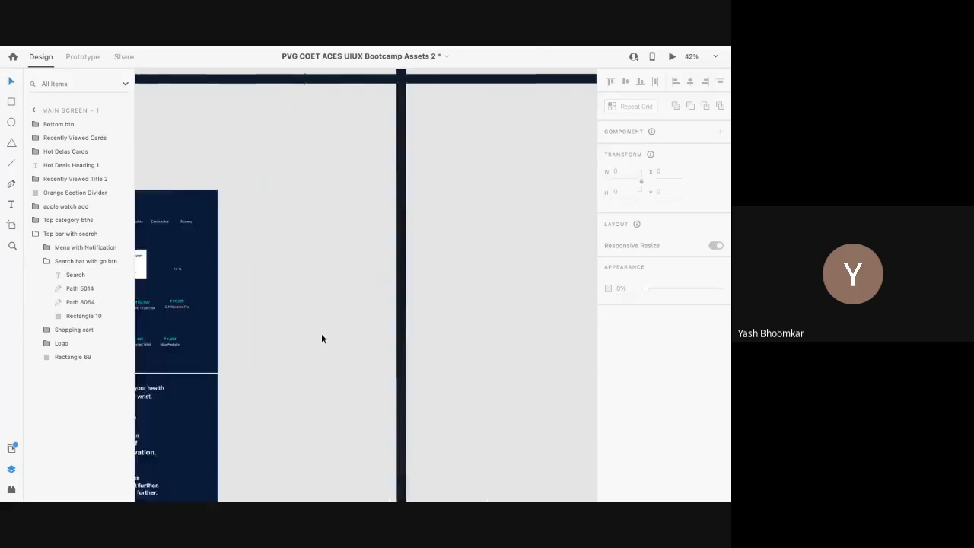
pyautogui.scroll(3, 316, 341)
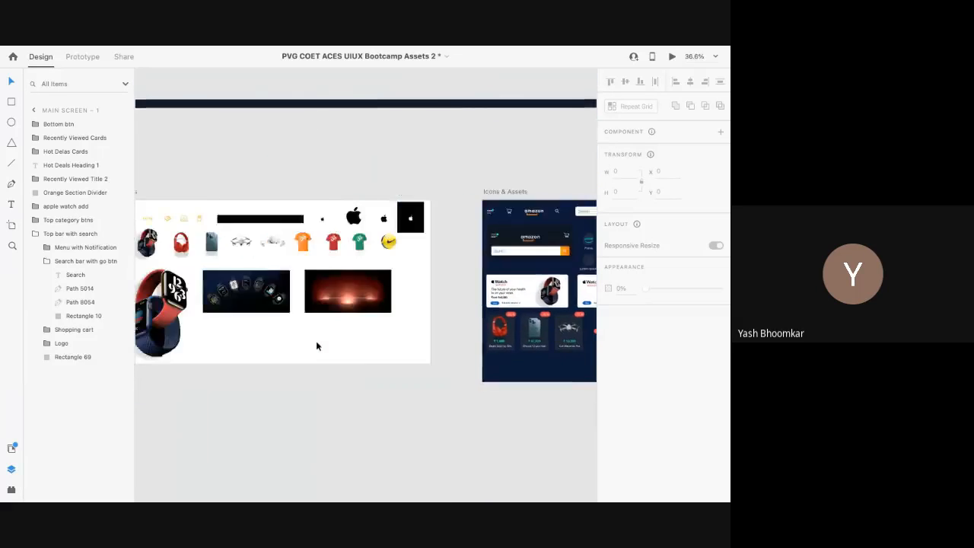
pyautogui.hotkey('alt', 'Tab')
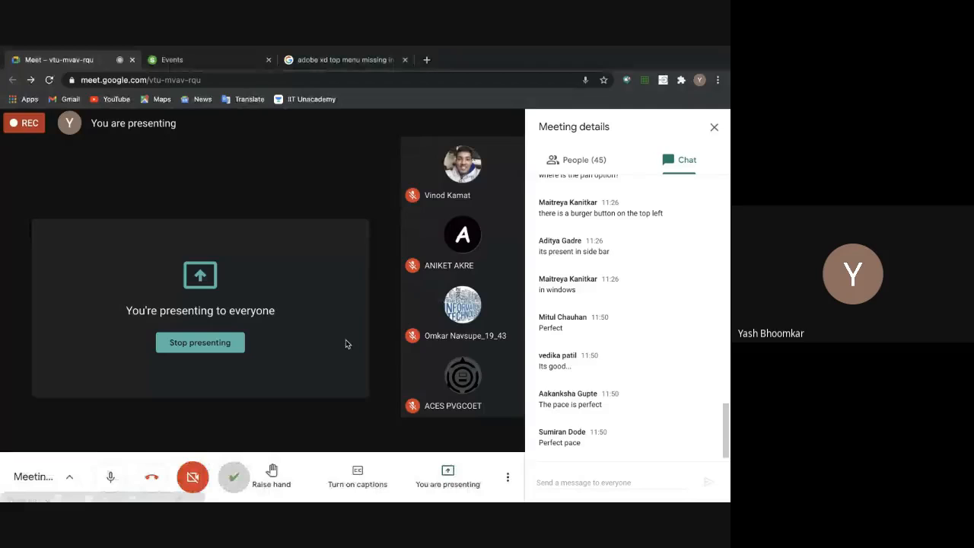
pyautogui.hotkey('ctrl', 'Right')
pyautogui.hscroll(-5, 344, 342)
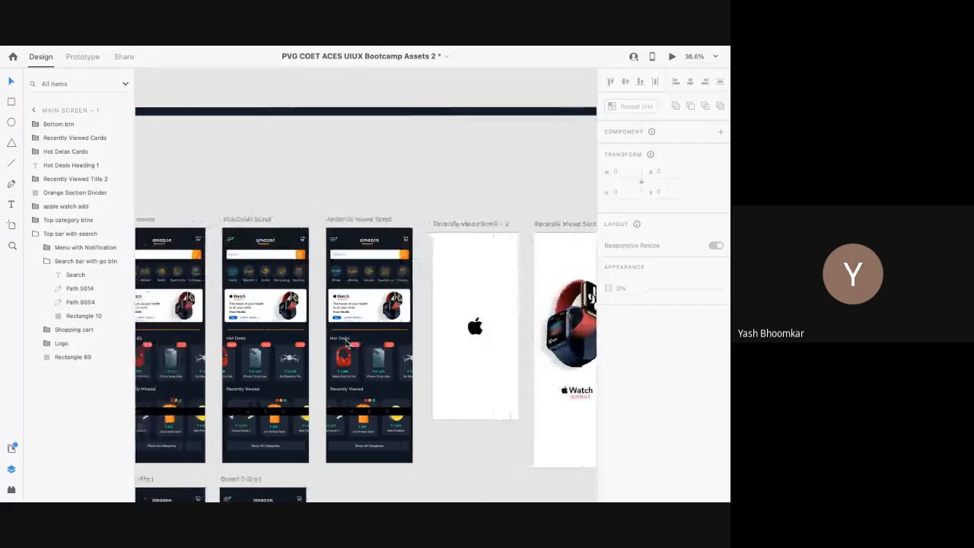
pyautogui.scroll(5, 250, 313)
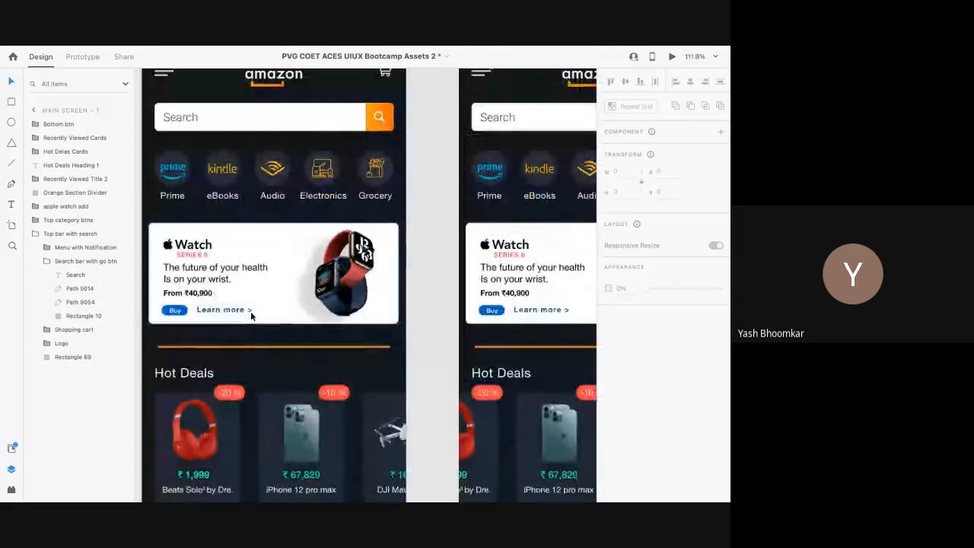
pyautogui.scroll(-3, 250, 313)
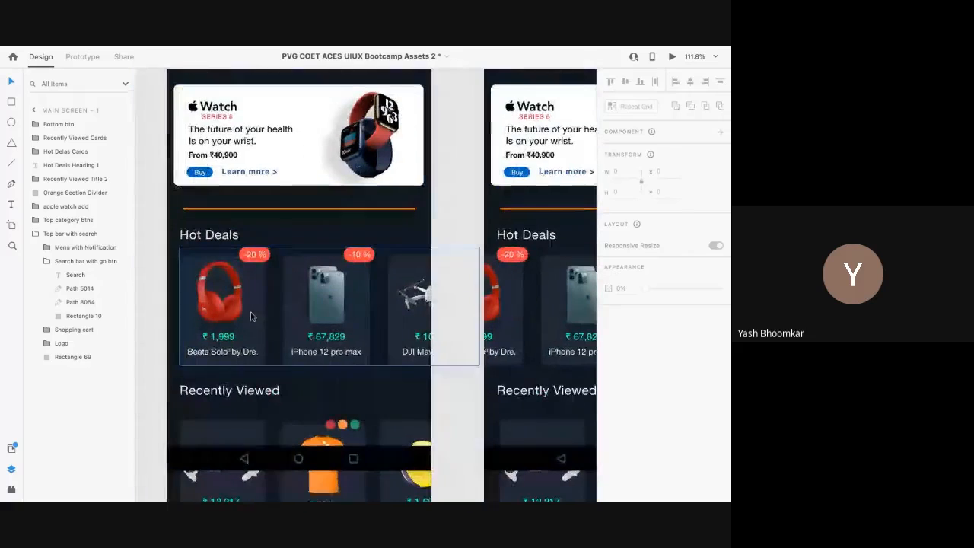
pyautogui.doubleClick(247, 314)
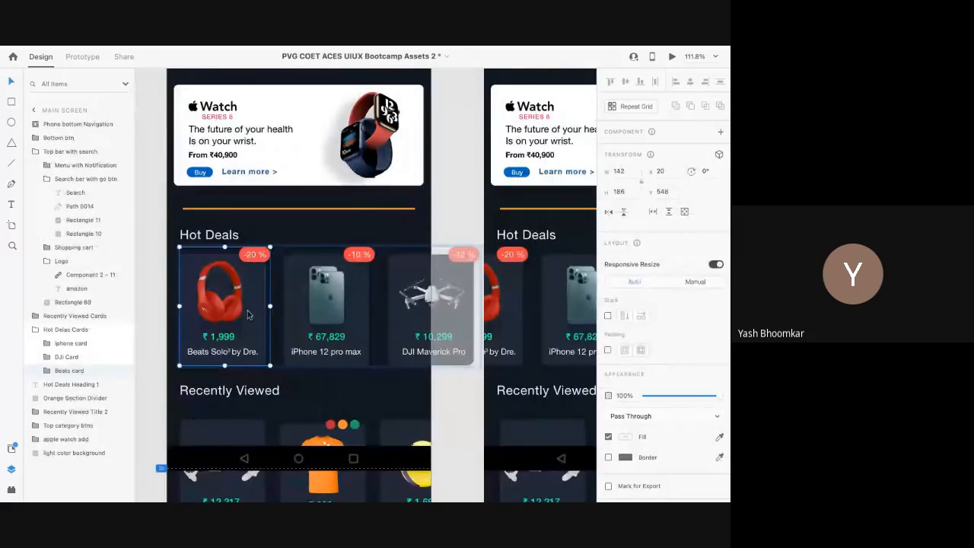
pyautogui.scroll(-5, 248, 314)
pyautogui.click(194, 348)
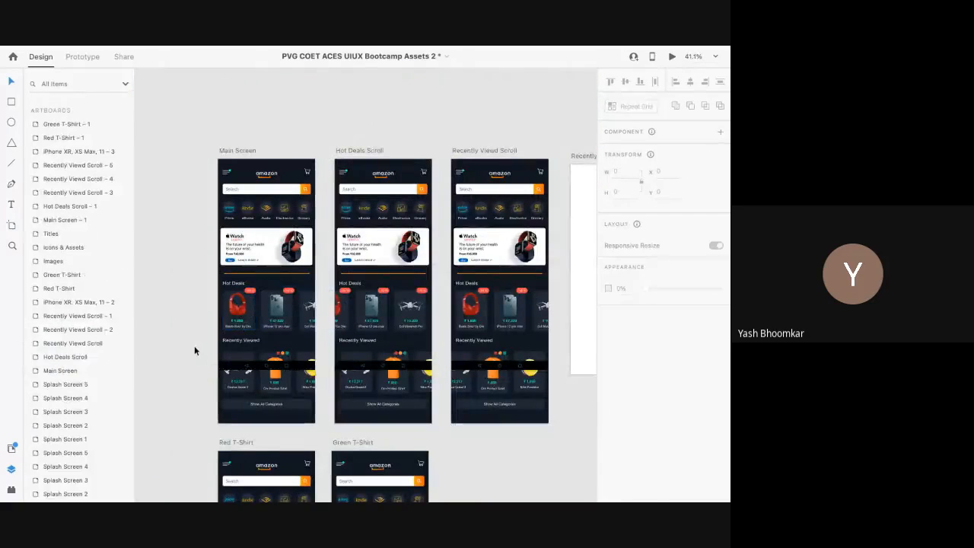
# Step: Return from the meeting to Adobe XD and select Main Screen to view its 896 viewport setting
pyautogui.hotkey('alt', 'Tab')
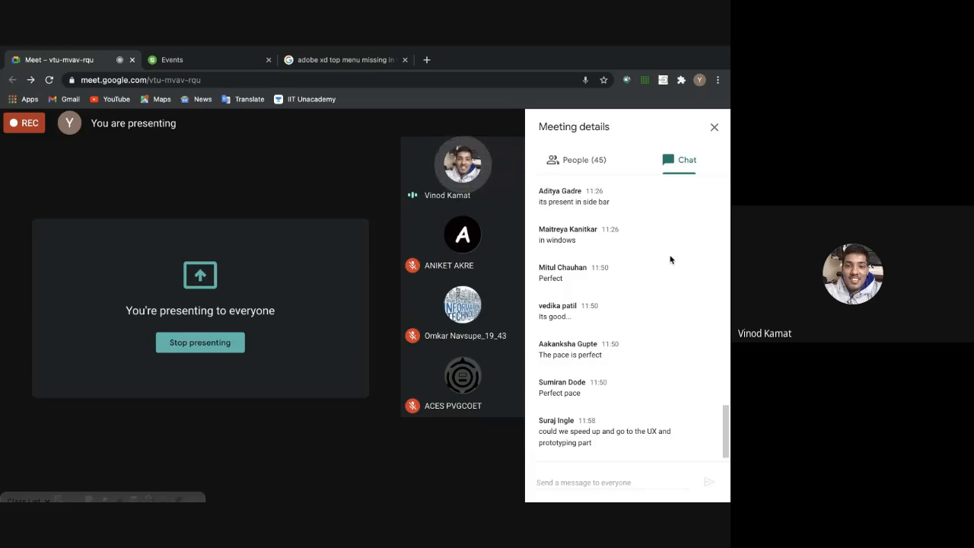
pyautogui.hotkey('ctrl', 'Right')
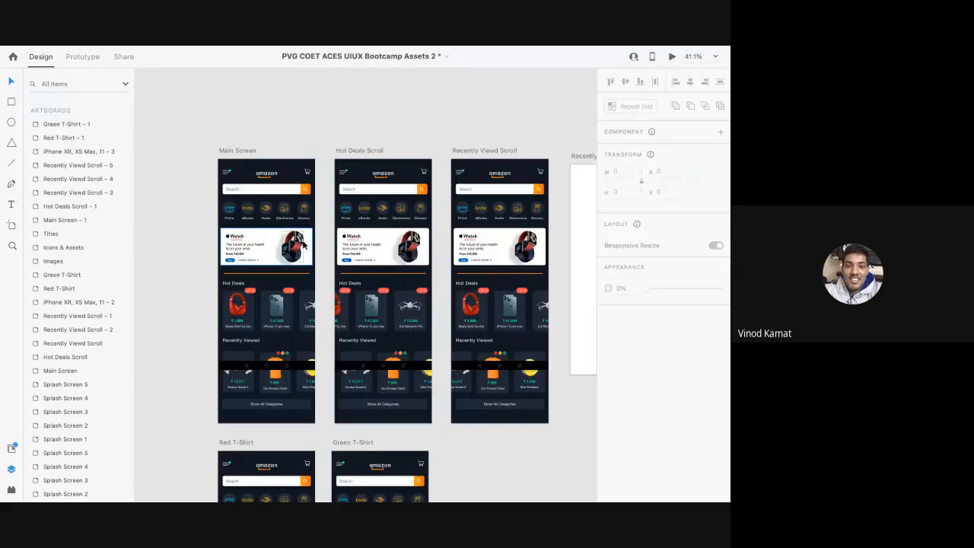
pyautogui.hotkey('ctrl', 'Left')
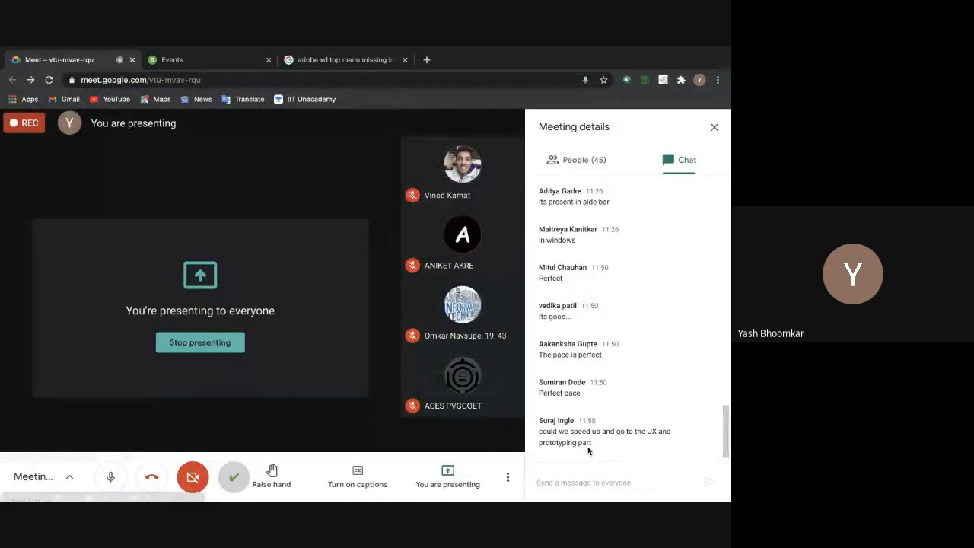
pyautogui.hotkey('ctrl', 'Right')
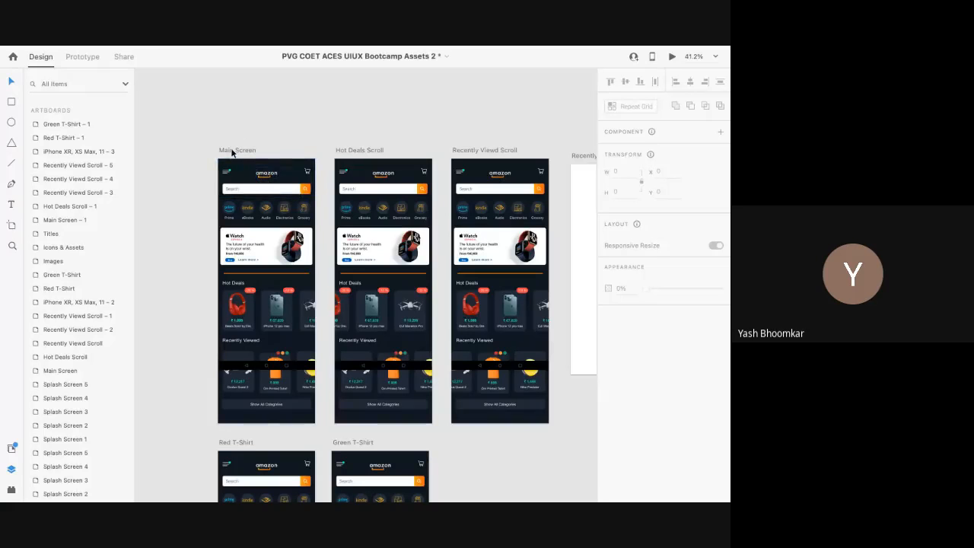
pyautogui.click(233, 152)
pyautogui.scroll(2, 274, 327)
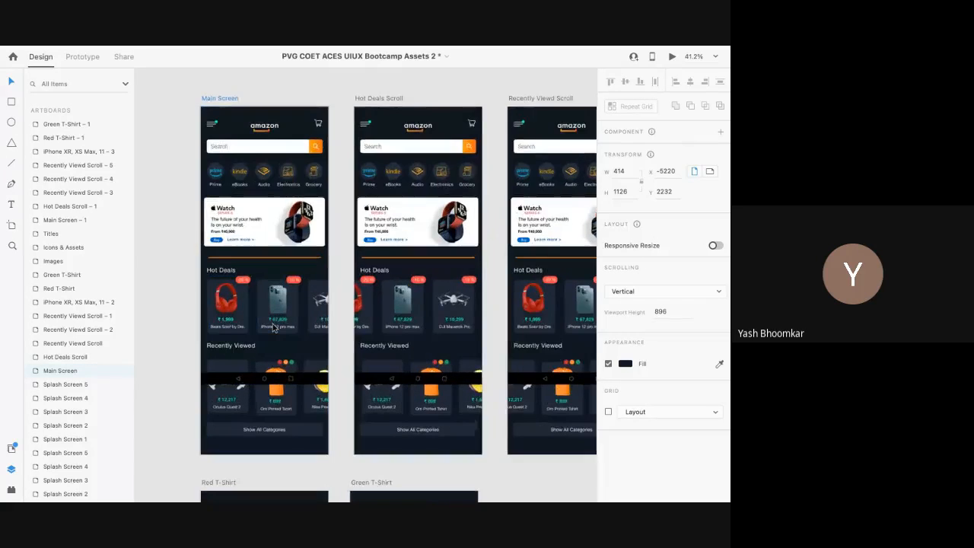
# Step: Select the Hot Deals Cards group and switch to Prototype mode
pyautogui.hotkey('ctrl', 'Left')
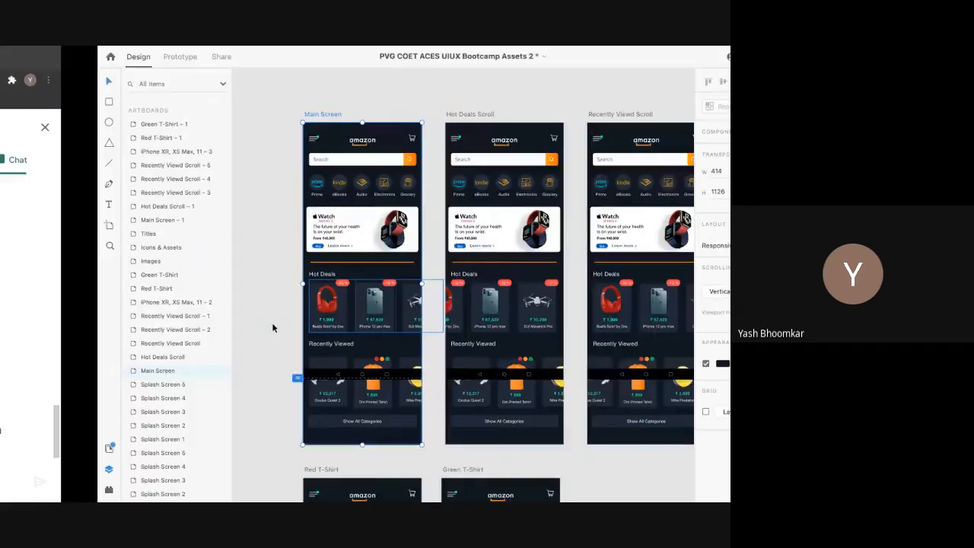
pyautogui.hotkey('ctrl', 'Right')
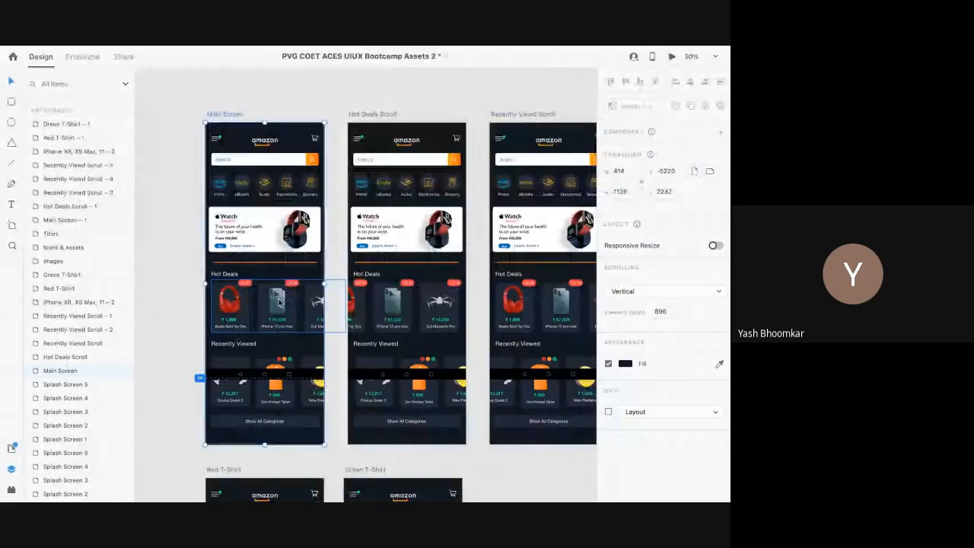
pyautogui.scroll(5, 233, 338)
pyautogui.click(214, 299)
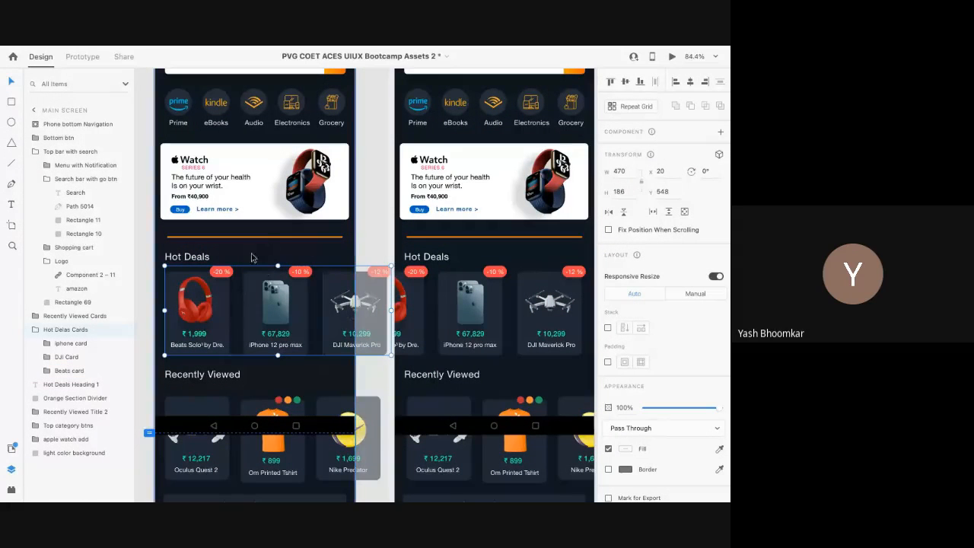
pyautogui.moveTo(84, 48)
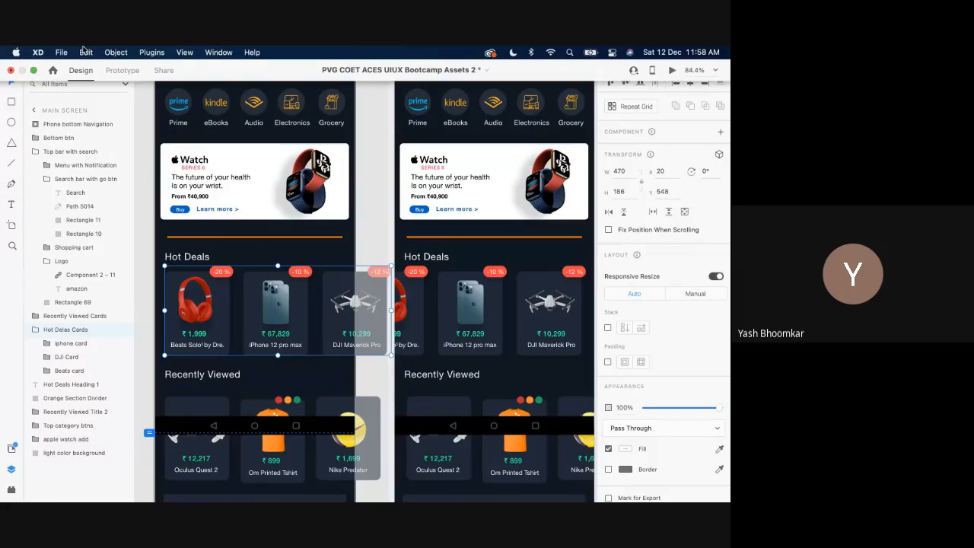
pyautogui.click(121, 71)
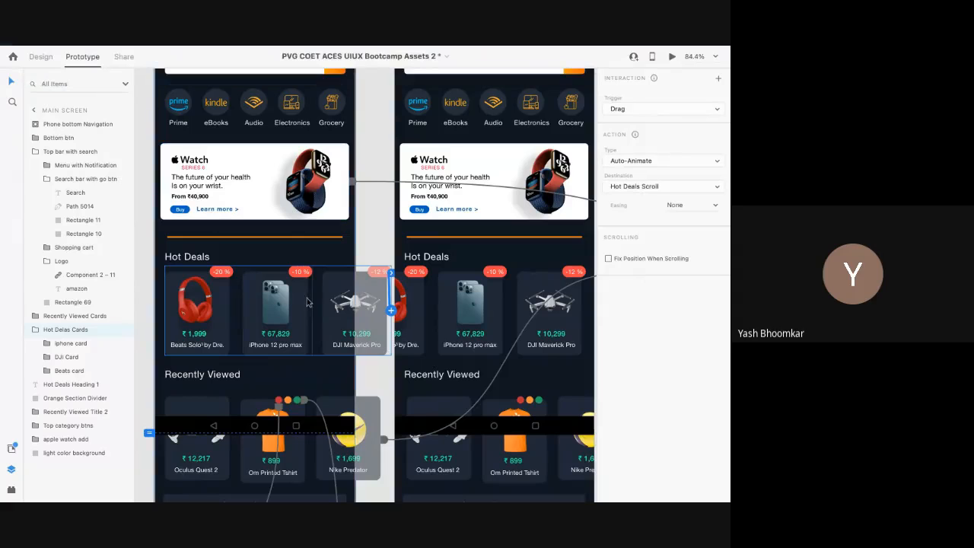
# Step: Inspect the Drag-triggered Auto-Animate link from Main Screen to Hot Deals Scroll
pyautogui.hscroll(3, 293, 316)
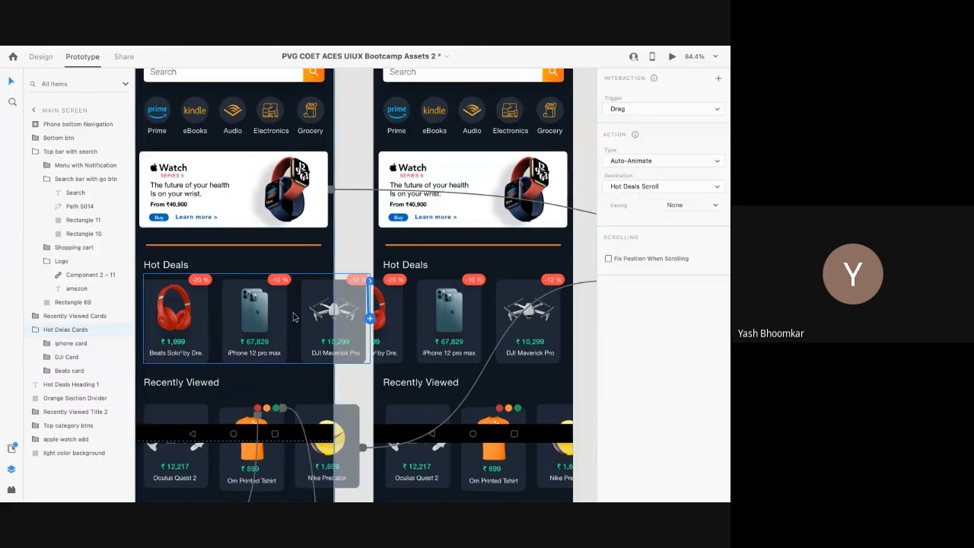
pyautogui.scroll(-5, 294, 315)
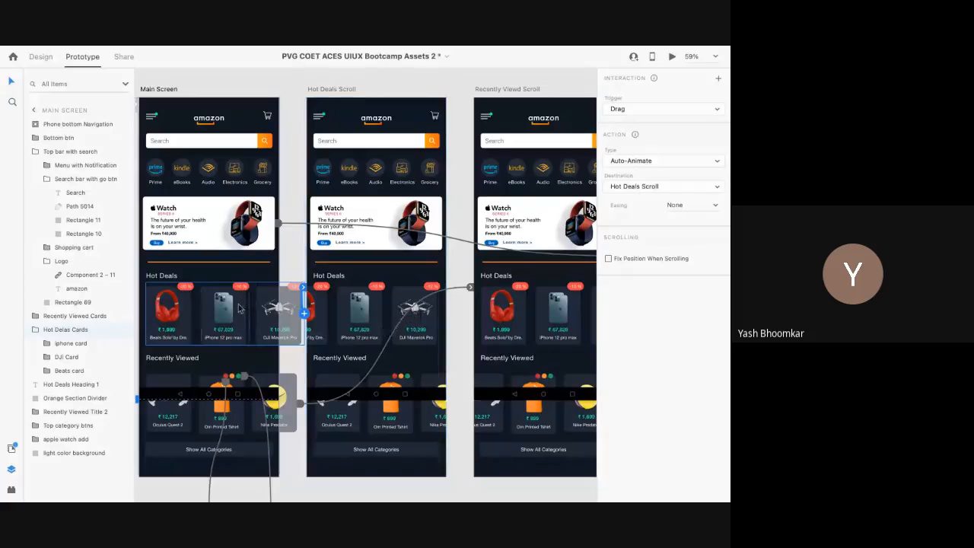
pyautogui.scroll(5, 240, 308)
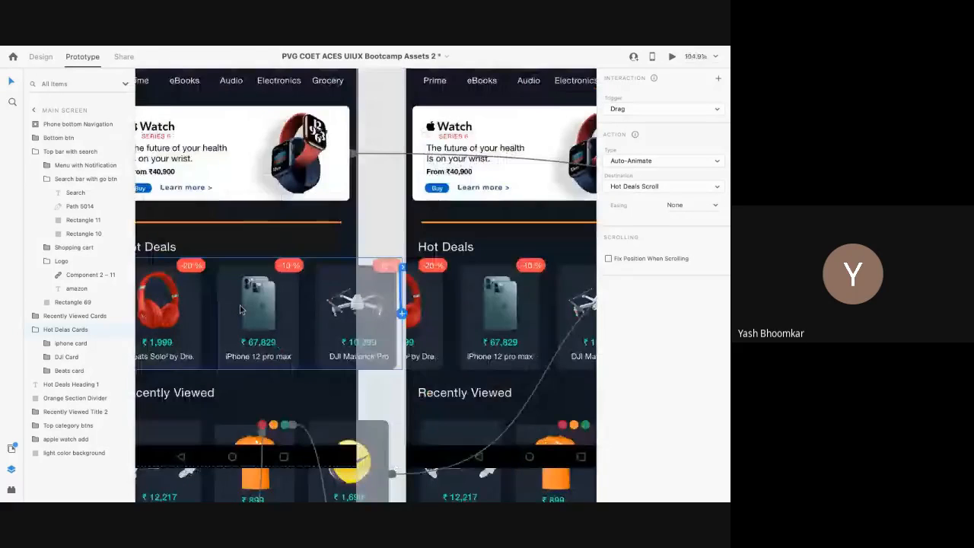
pyautogui.scroll(-5, 240, 309)
pyautogui.scroll(-4, 240, 308)
pyautogui.scroll(-5, 218, 373)
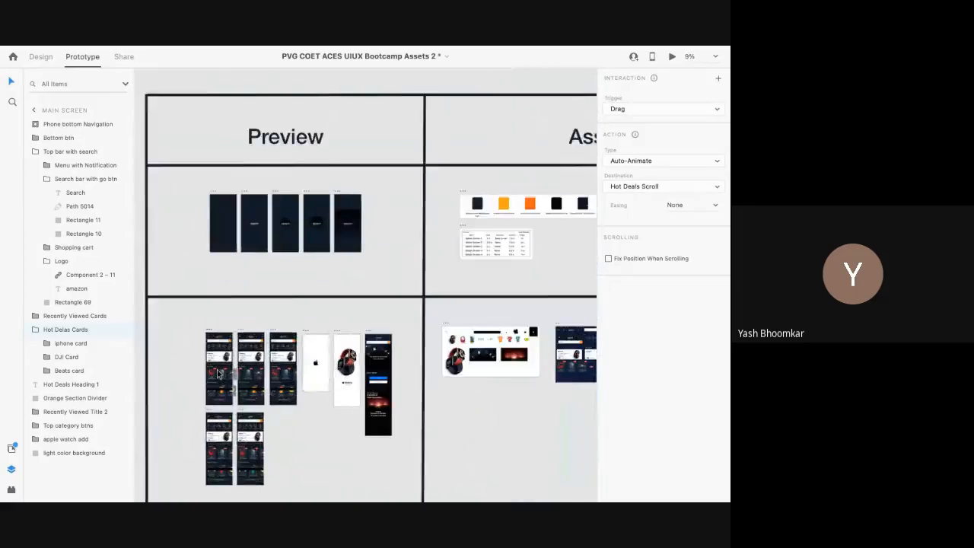
pyautogui.scroll(5, 218, 374)
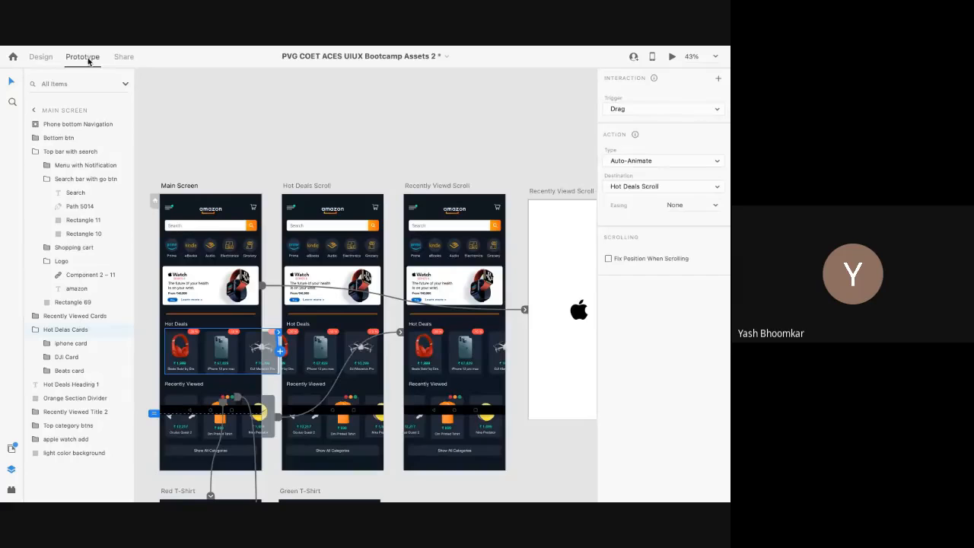
pyautogui.click(171, 187)
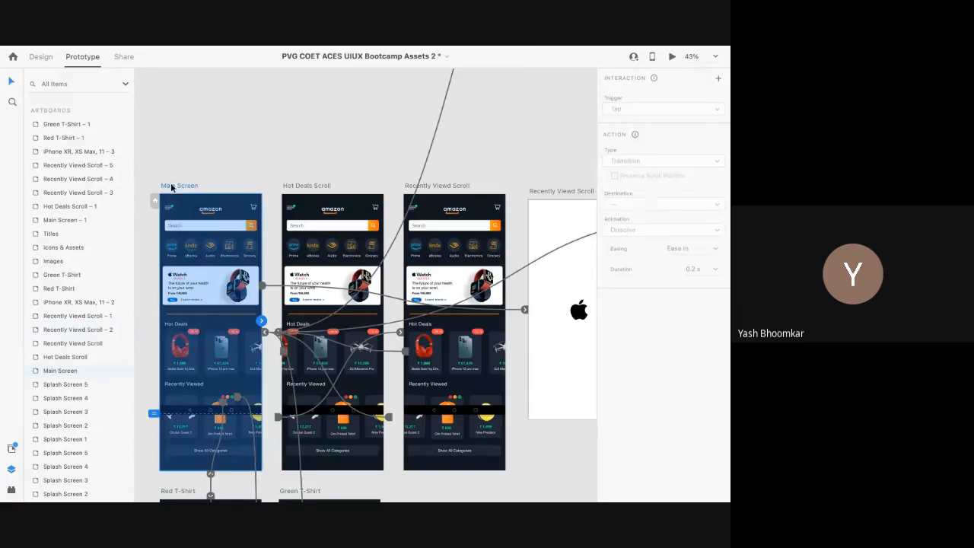
pyautogui.scroll(4, 270, 337)
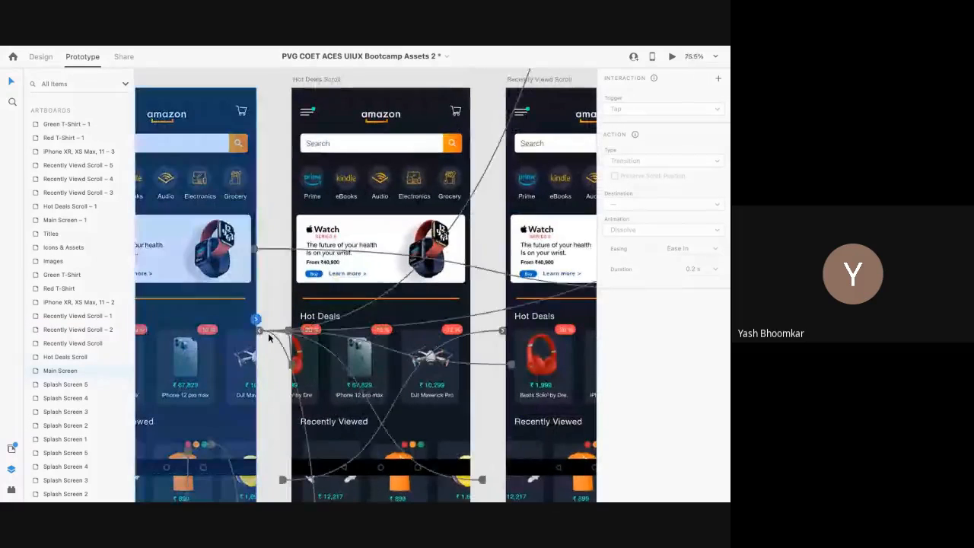
pyautogui.scroll(-4, 268, 337)
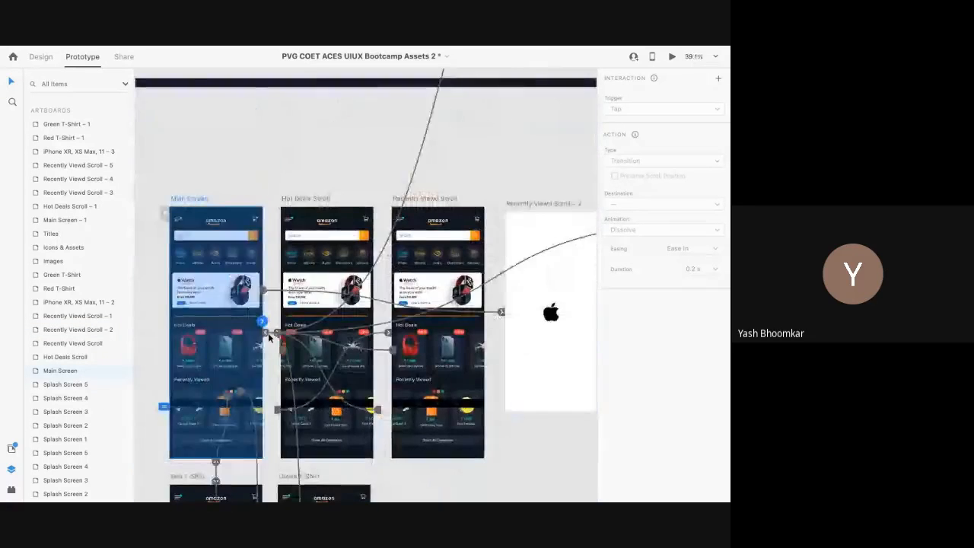
pyautogui.hscroll(-2, 278, 335)
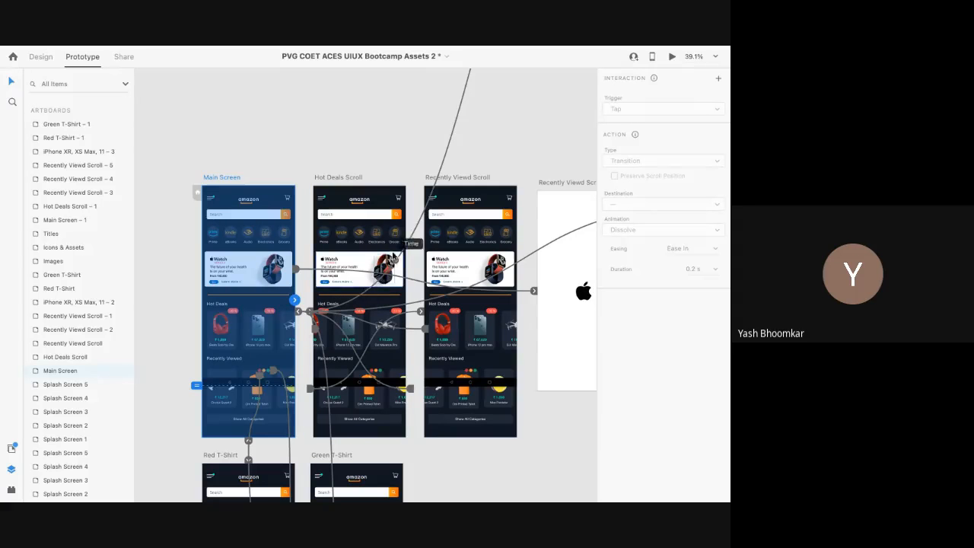
pyautogui.click(174, 361)
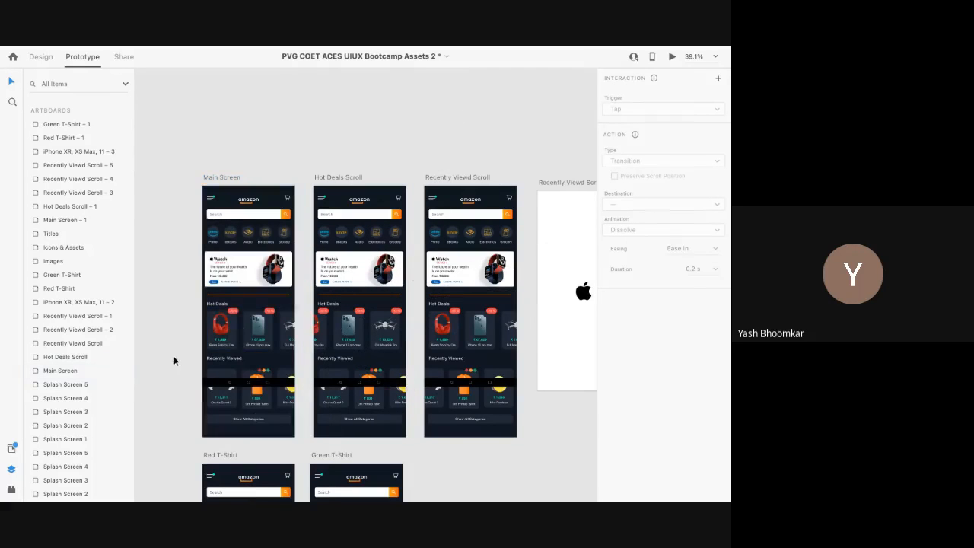
# Step: Select the Hot Deals Cards group and glance at its context menu without changing anything
pyautogui.click(219, 331)
pyautogui.scroll(5, 218, 331)
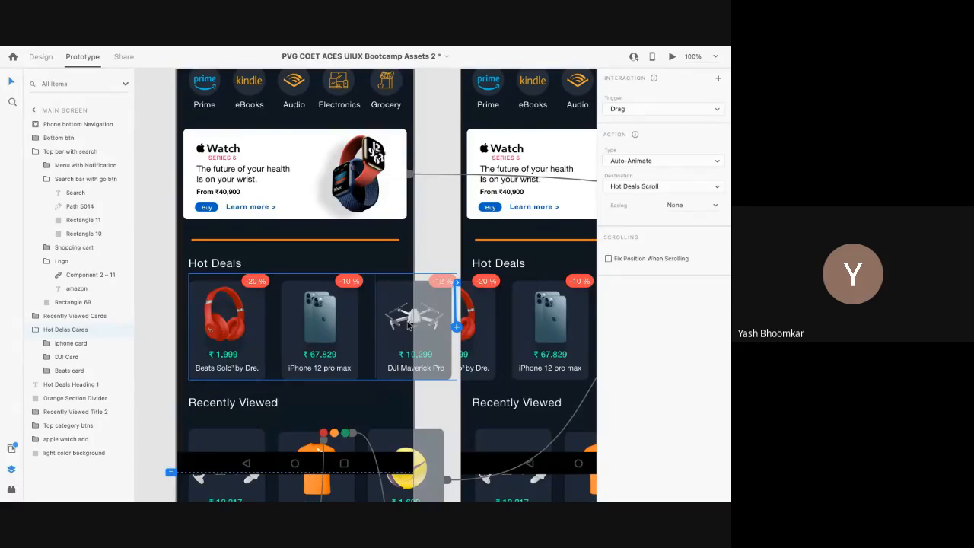
pyautogui.click(423, 242)
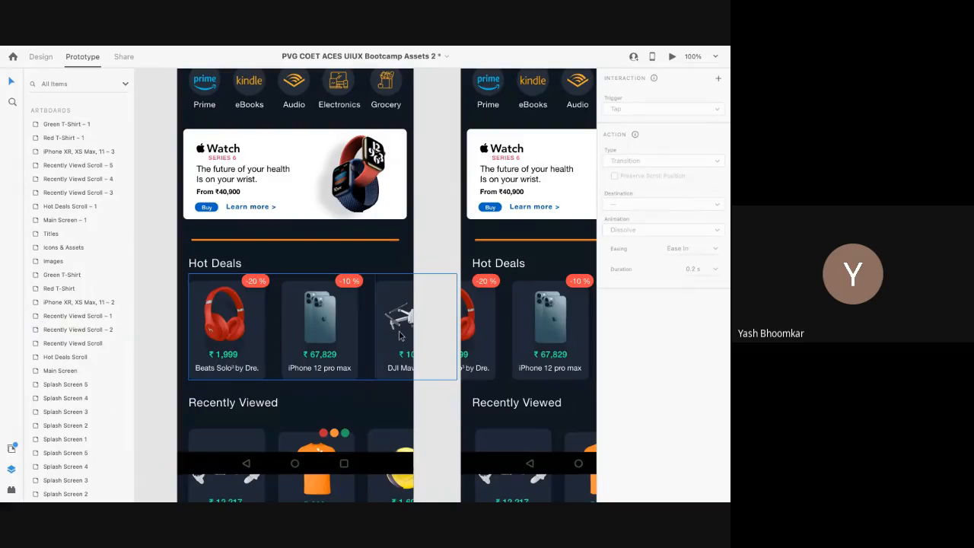
pyautogui.scroll(-3, 398, 336)
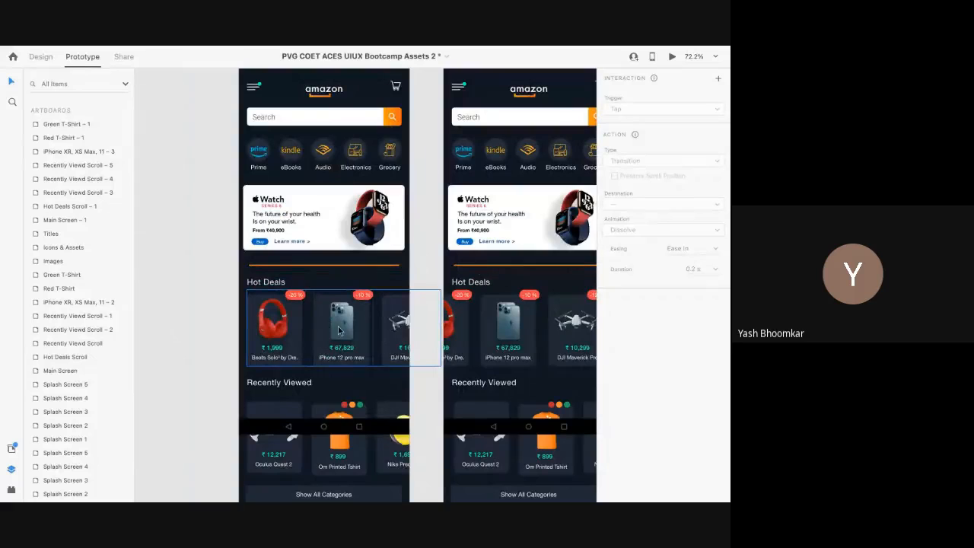
pyautogui.scroll(3, 340, 330)
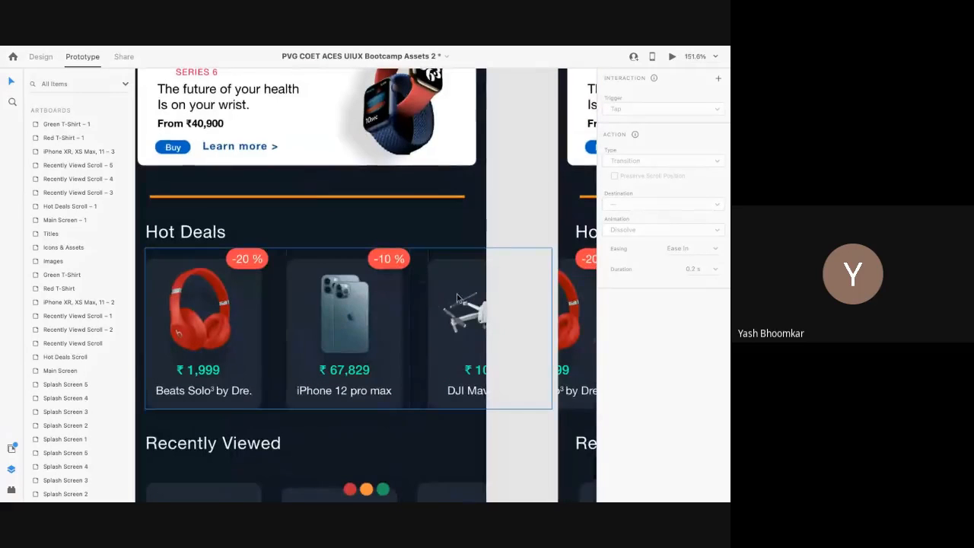
pyautogui.click(338, 327)
pyautogui.scroll(-1, 396, 301)
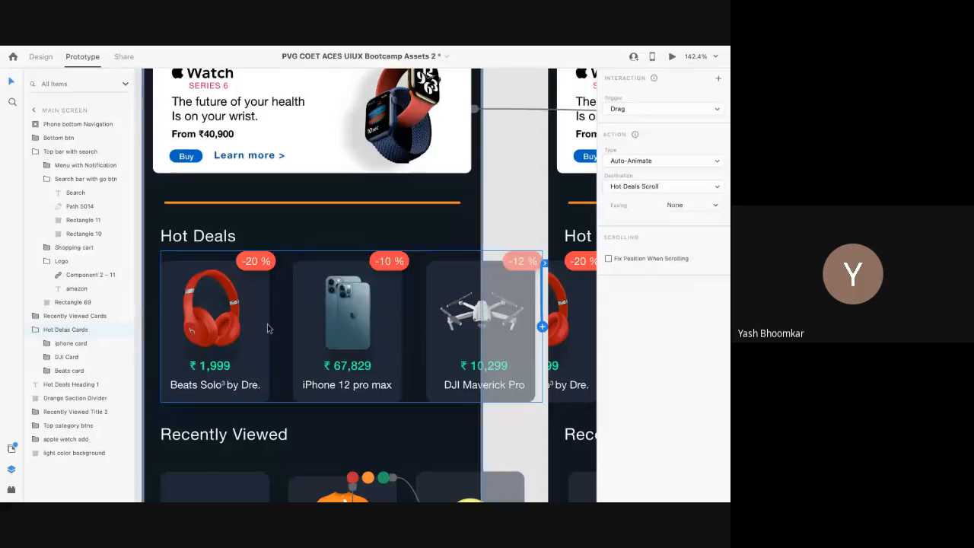
pyautogui.rightClick(216, 332)
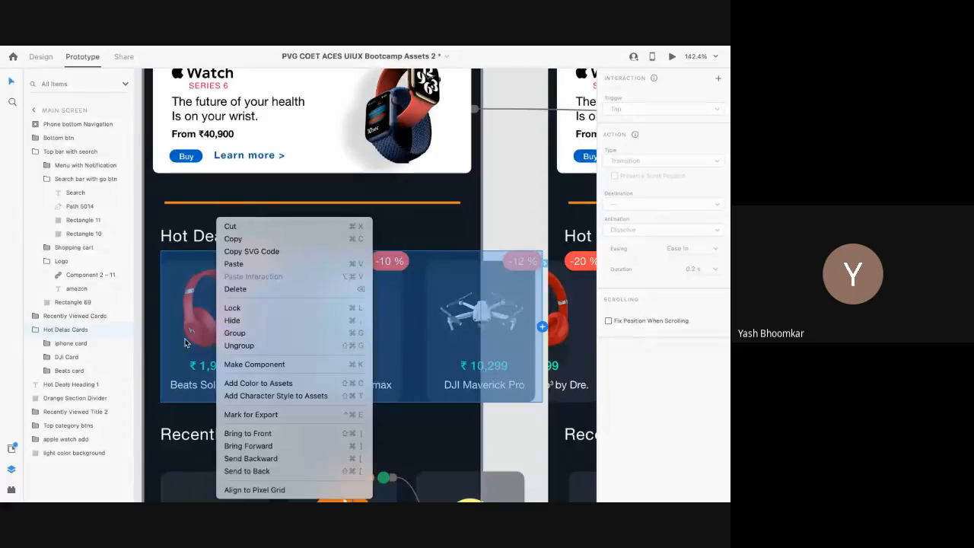
pyautogui.click(154, 342)
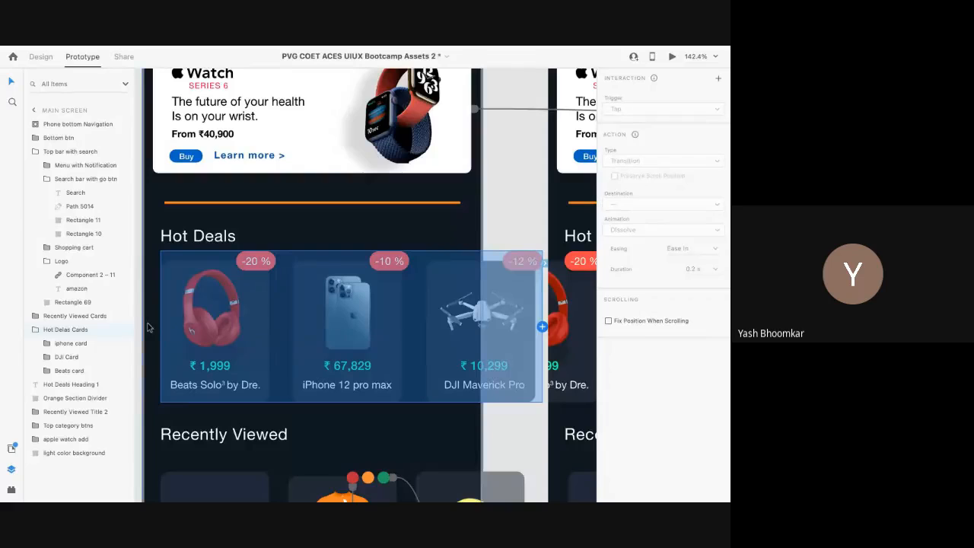
pyautogui.click(514, 241)
pyautogui.press('Escape')
pyautogui.click(350, 331)
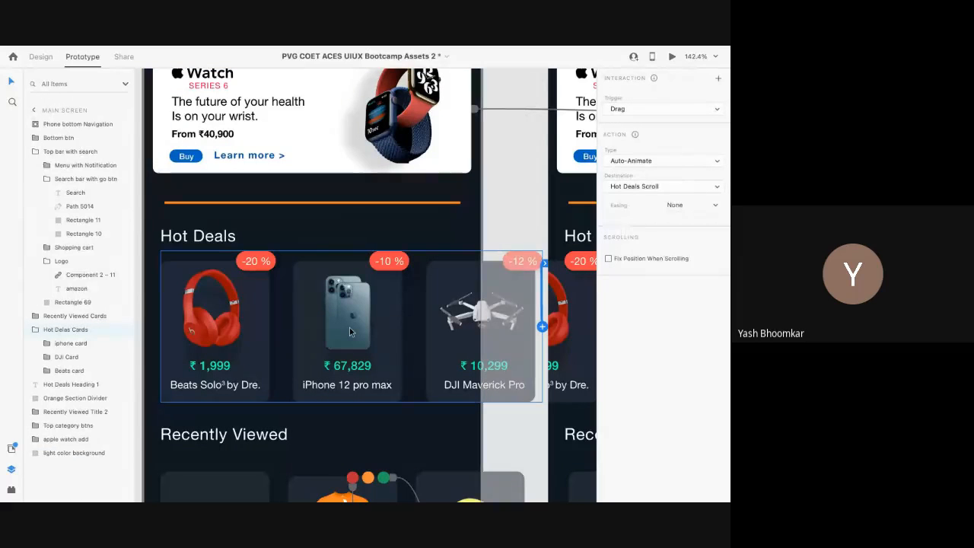
# Step: Return to Design mode and move the Main Screen artboard left to x -5809, y 2216
pyautogui.hscroll(2, 349, 327)
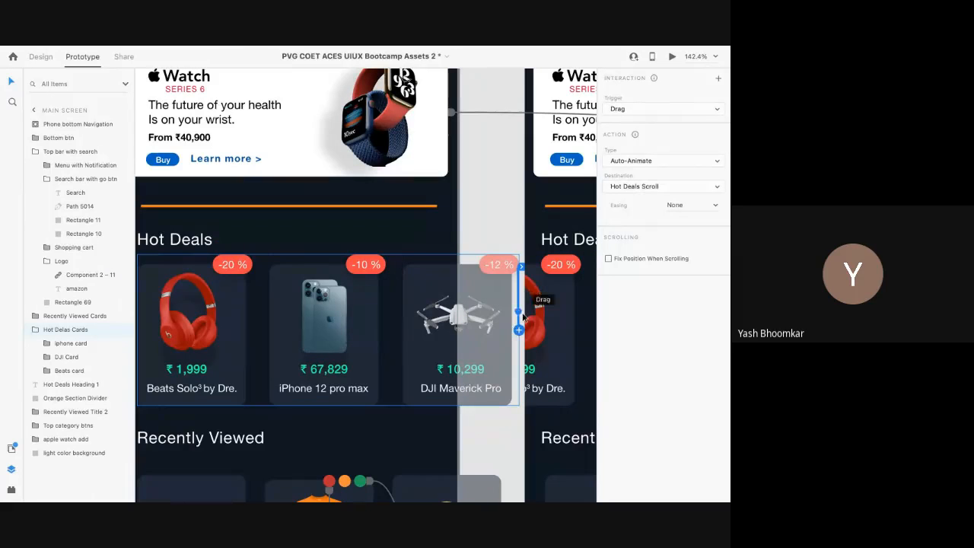
pyautogui.scroll(5, 519, 327)
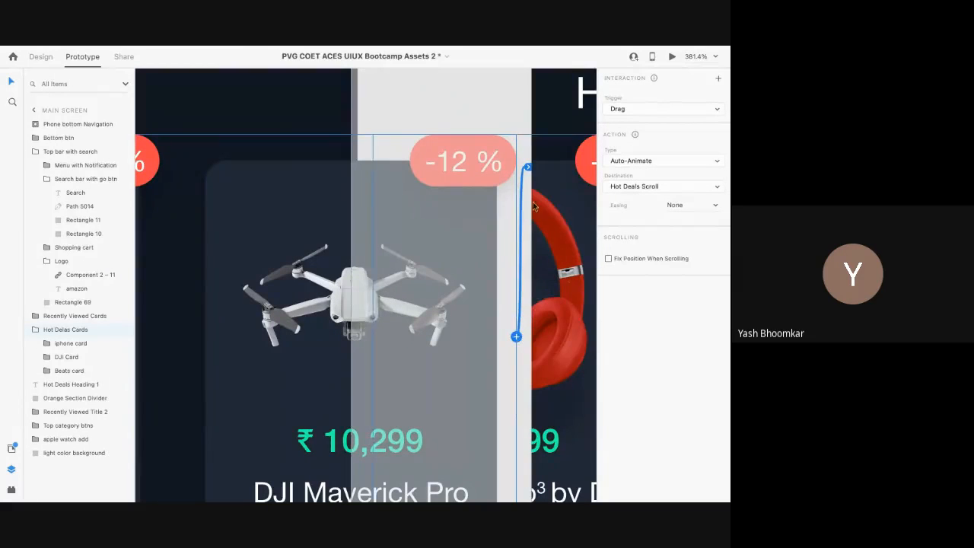
pyautogui.scroll(-5, 533, 210)
pyautogui.scroll(-5, 535, 215)
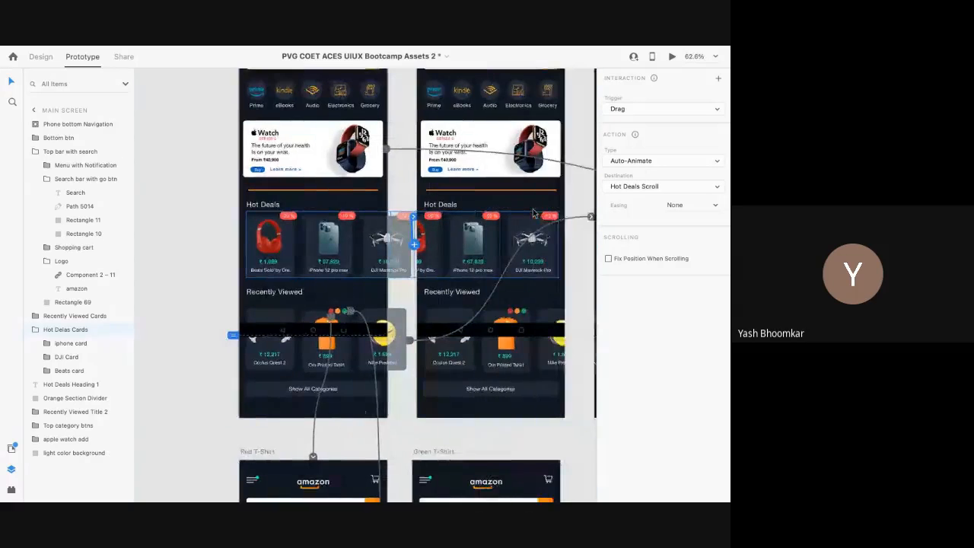
pyautogui.hscroll(2, 404, 288)
pyautogui.scroll(2, 452, 259)
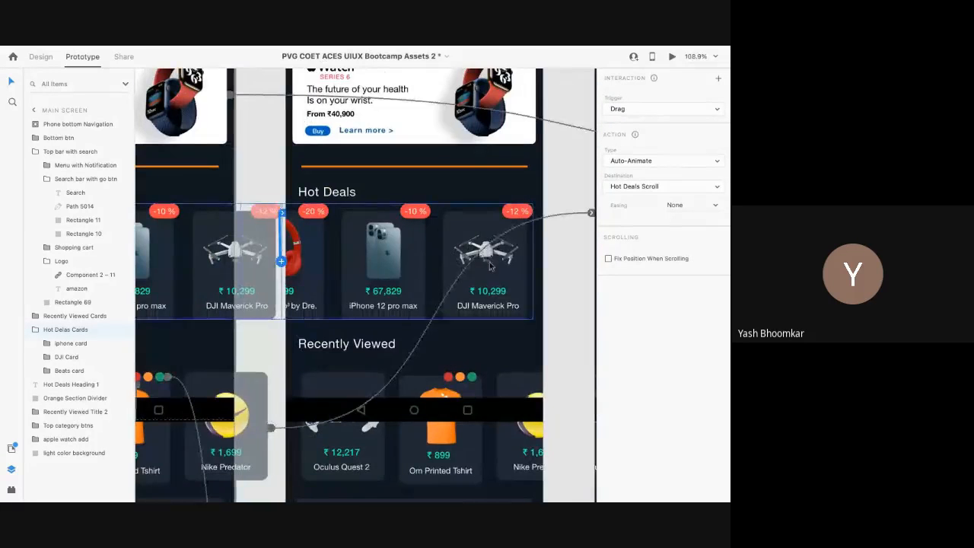
pyautogui.scroll(-3, 491, 265)
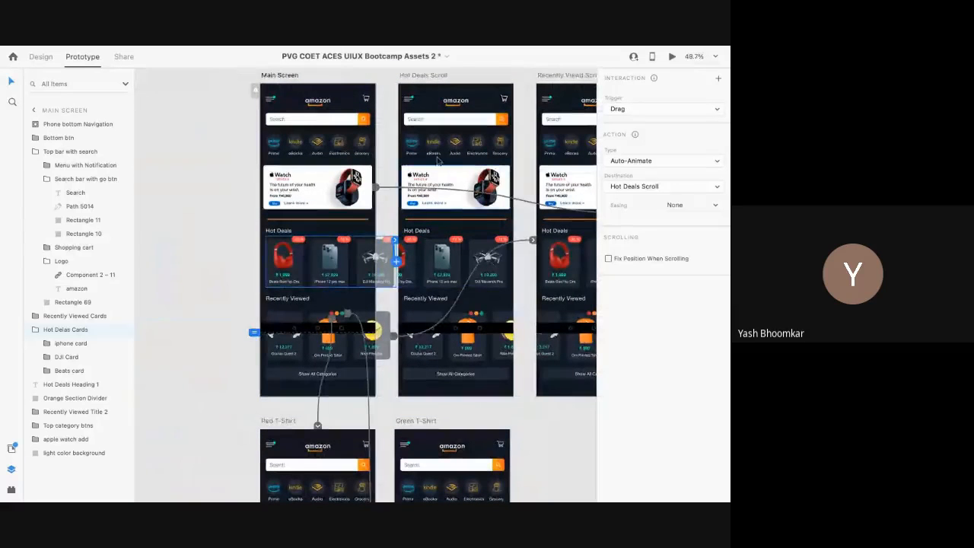
pyautogui.click(42, 56)
pyautogui.moveTo(291, 81); pyautogui.dragTo(245, 114)
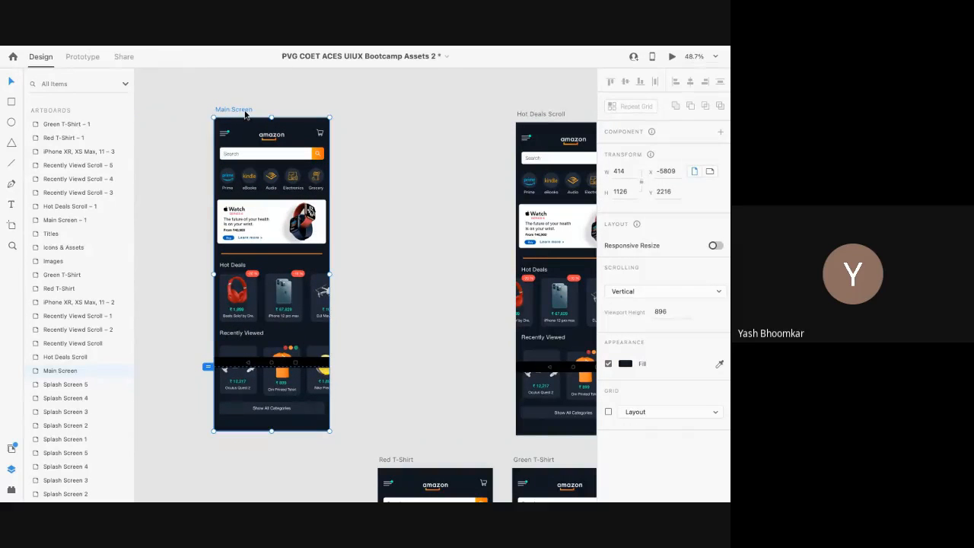
# Step: Duplicate Main Screen and shift the copy's Hot Deals cards left to x -75
pyautogui.hotkey('ctrl', 'd')
pyautogui.scroll(5, 390, 299)
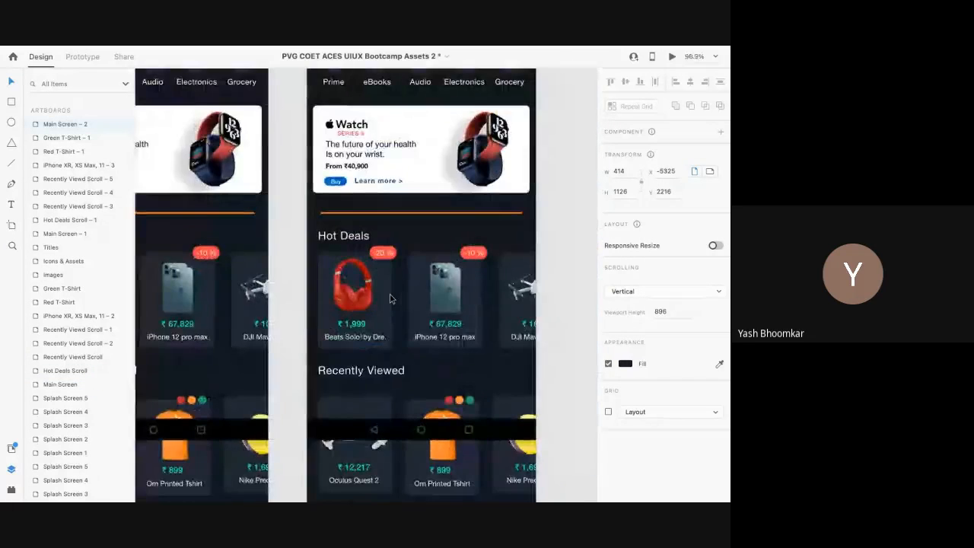
pyautogui.click(390, 299)
pyautogui.scroll(-5, 373, 299)
pyautogui.moveTo(372, 299); pyautogui.dragTo(347, 299)
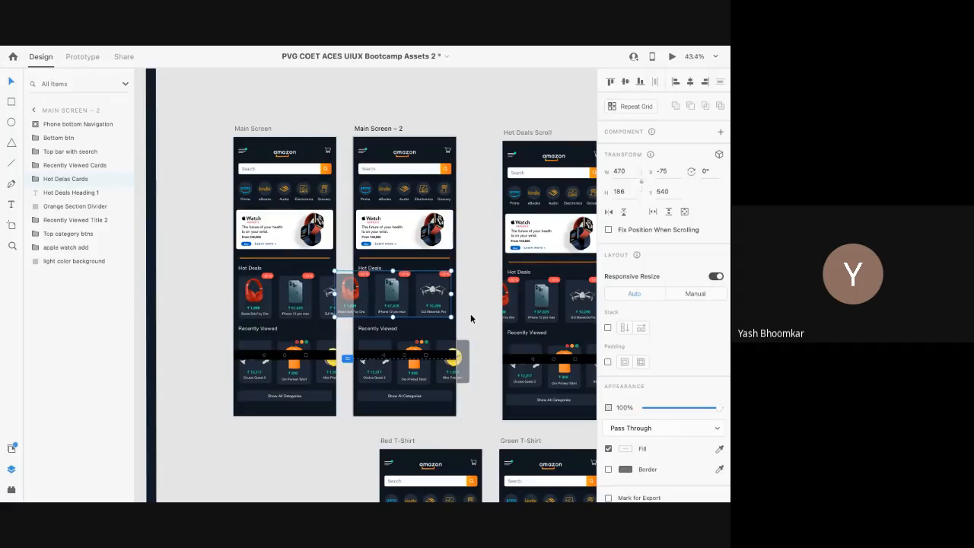
# Step: Select the original Main Screen artboard and switch to Prototype mode
pyautogui.click(471, 318)
pyautogui.scroll(3, 406, 308)
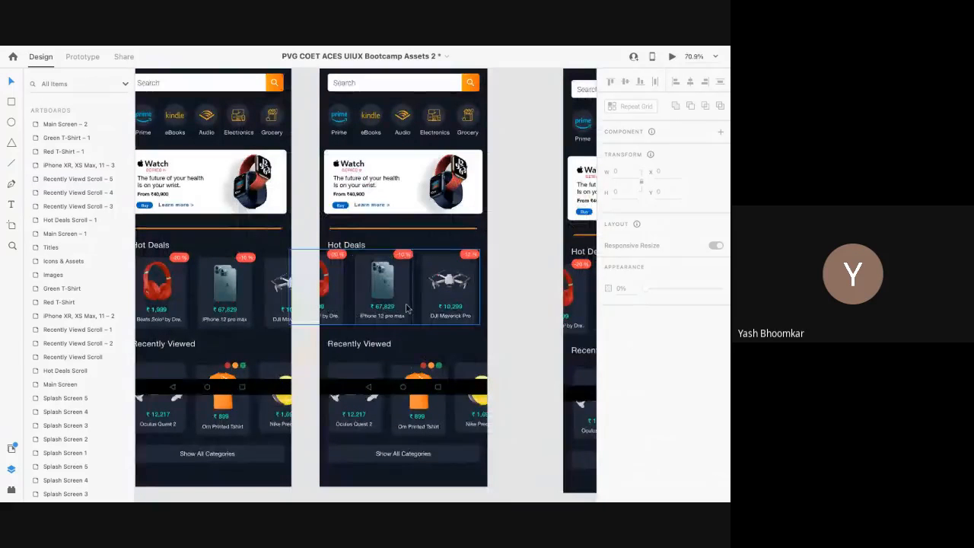
pyautogui.scroll(-4, 406, 307)
pyautogui.click(209, 91)
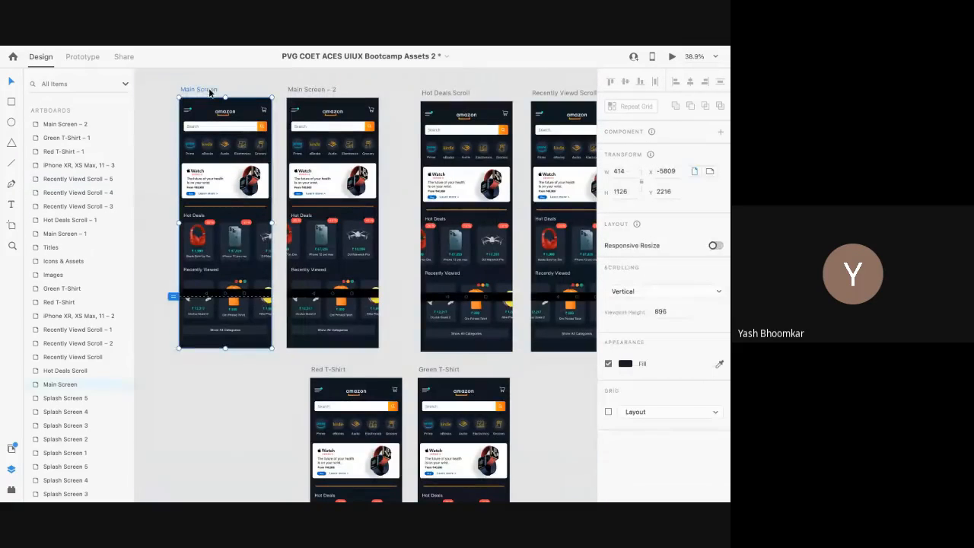
pyautogui.click(82, 57)
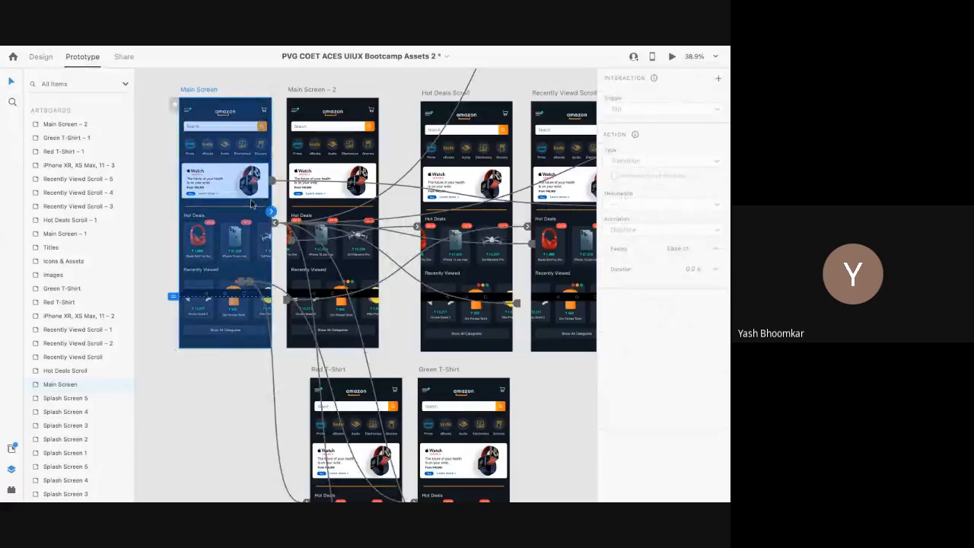
# Step: Wire Main Screen to Main Screen – 2 with a Drag trigger and Auto-Animate
pyautogui.moveTo(271, 211); pyautogui.dragTo(290, 256)
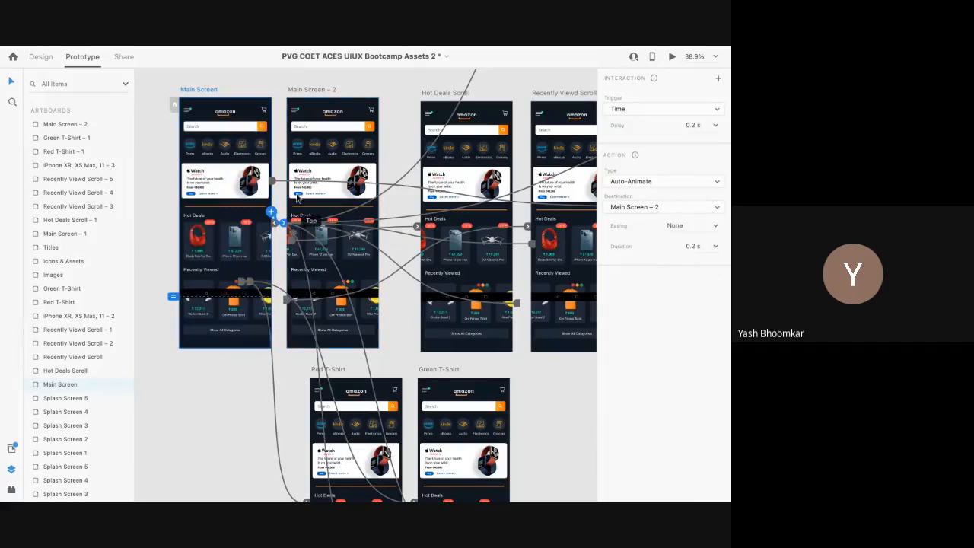
pyautogui.scroll(6, 276, 210)
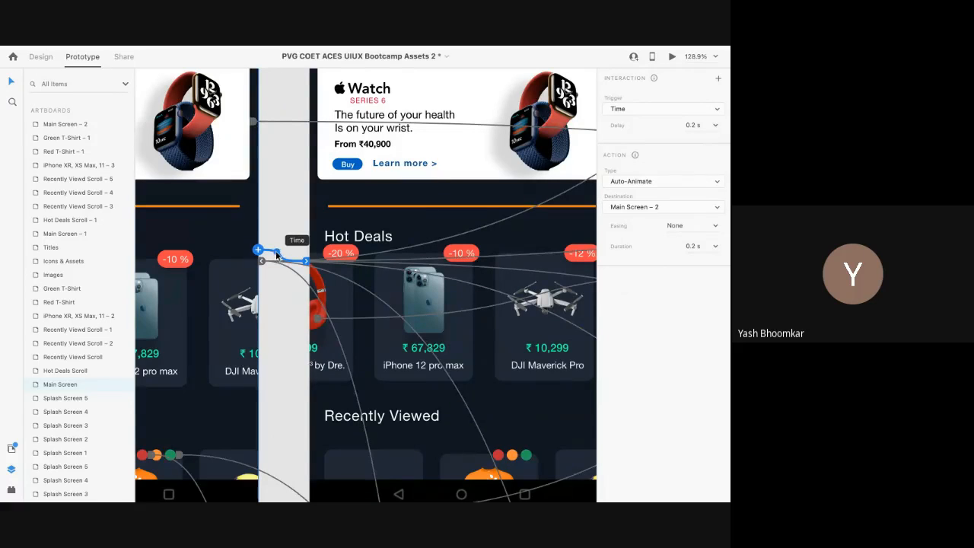
pyautogui.click(666, 111)
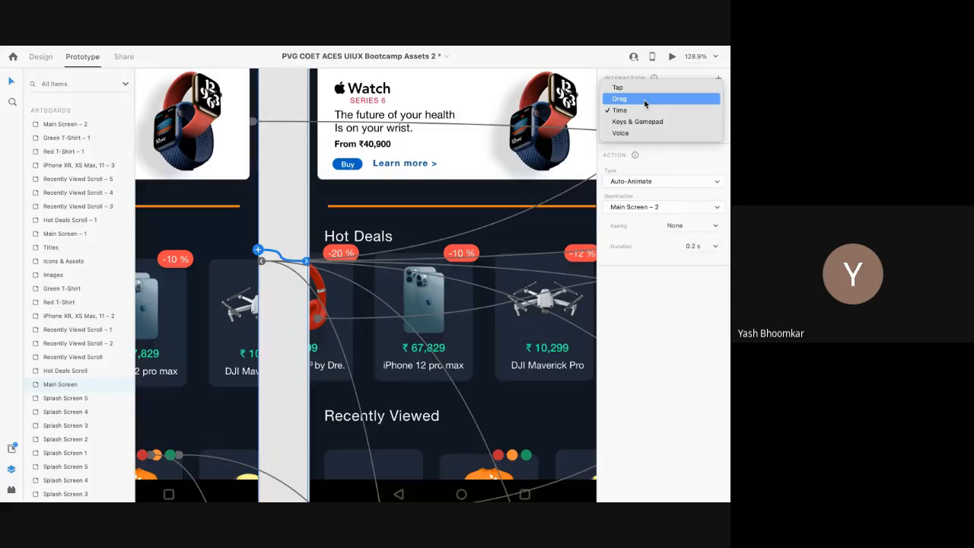
pyautogui.click(645, 99)
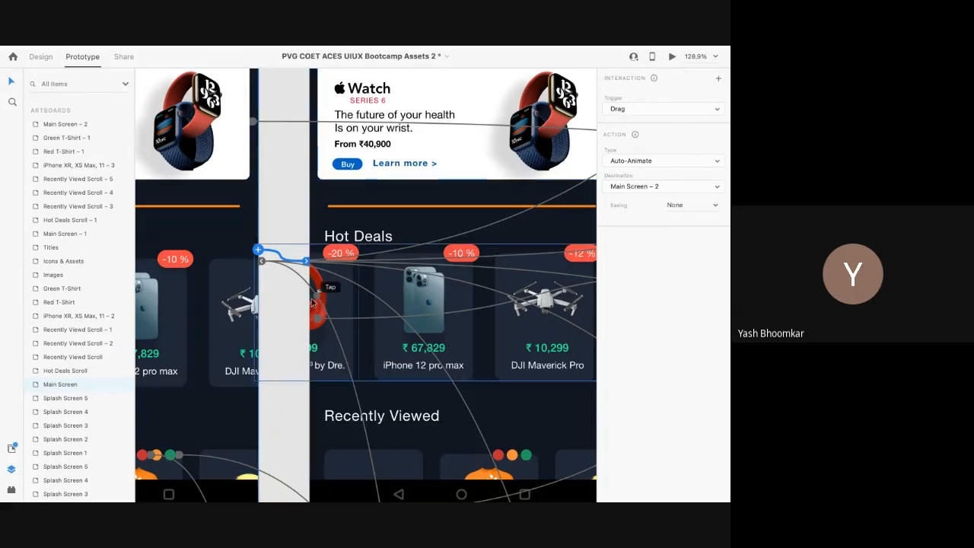
# Step: Reselect Main Screen and launch the Desktop Preview
pyautogui.scroll(-6, 269, 179)
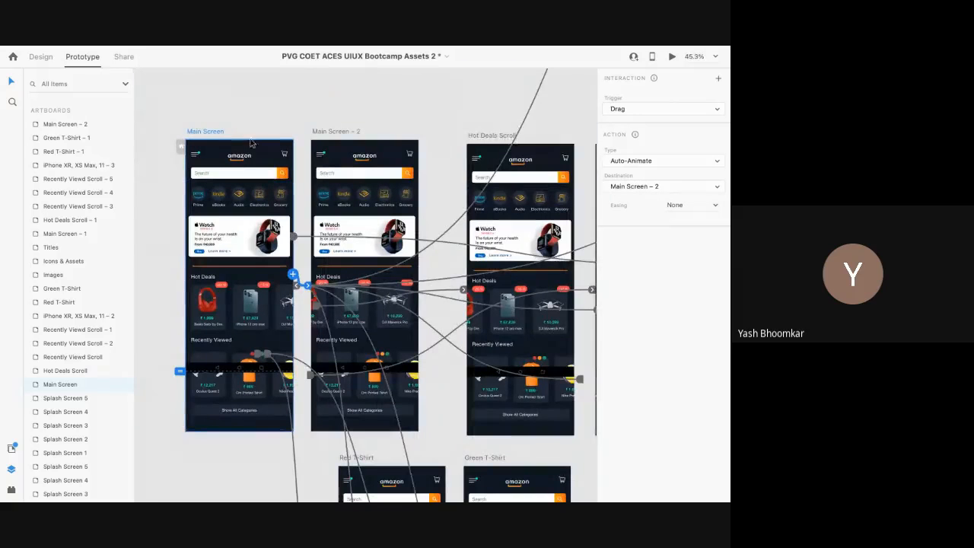
pyautogui.click(200, 130)
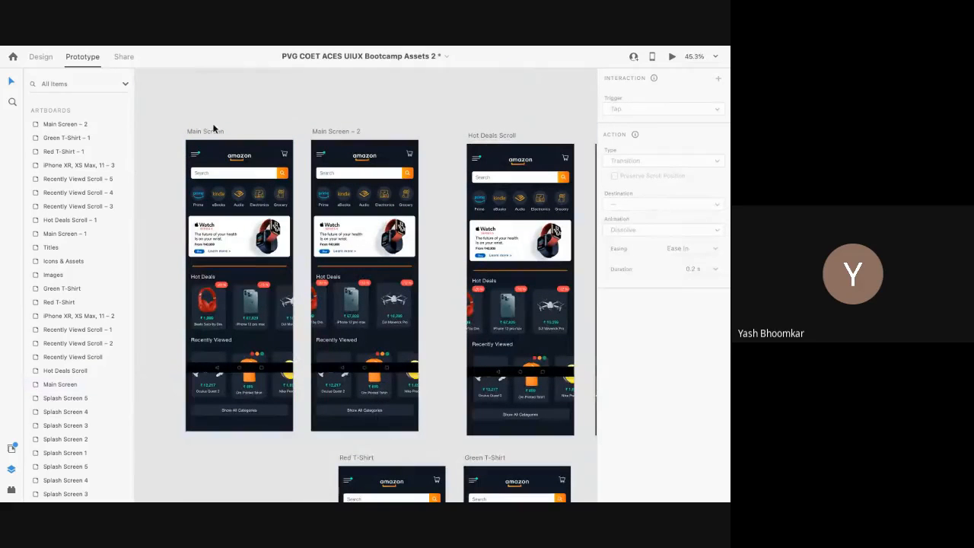
pyautogui.click(214, 133)
pyautogui.click(671, 56)
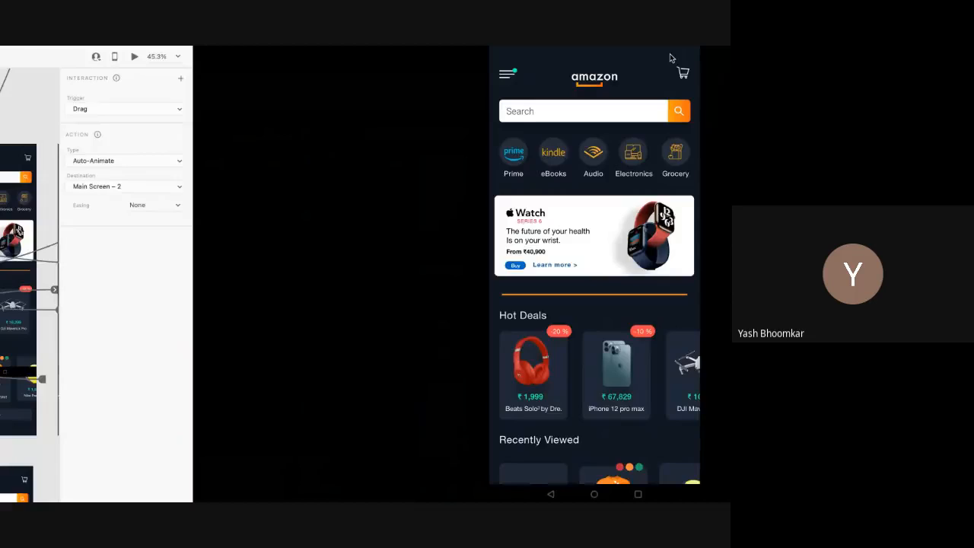
# Step: Drag the Hot Deals carousel in the preview to test the swipe, then close the preview
pyautogui.moveTo(417, 373); pyautogui.dragTo(422, 399)
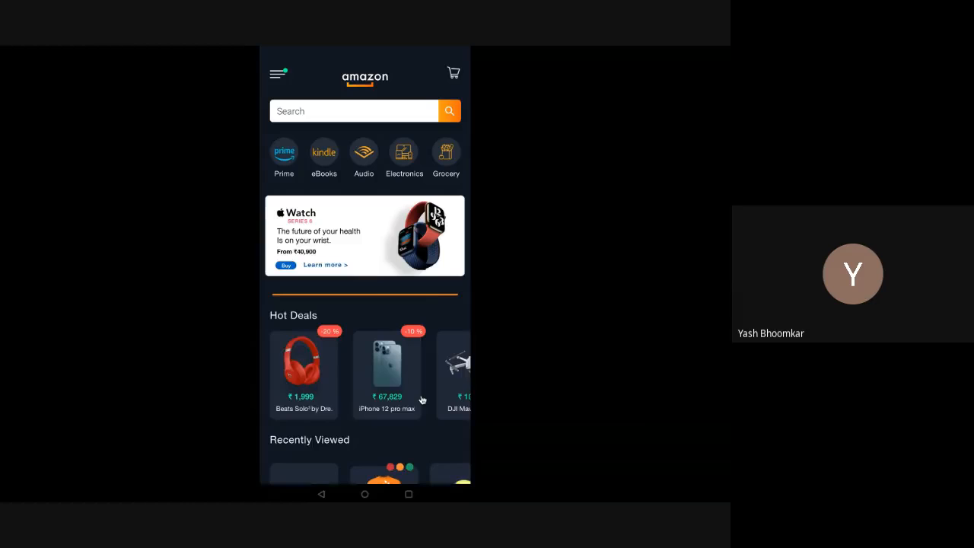
pyautogui.hotkey('alt', 'Tab')
pyautogui.scroll(5, 265, 273)
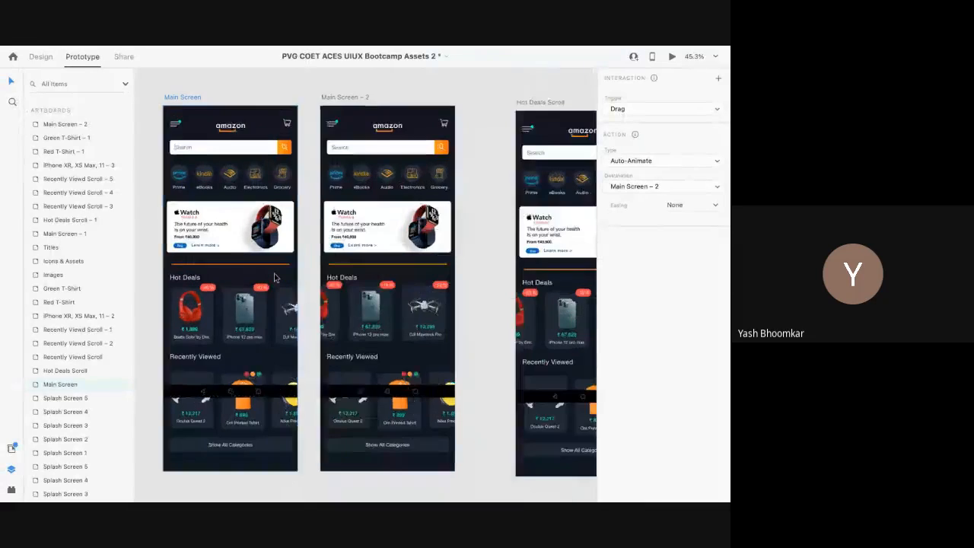
# Step: Select the Hot Deals and Recently Viewed cards to review their drag link to Recently Viewd Scroll
pyautogui.click(248, 328)
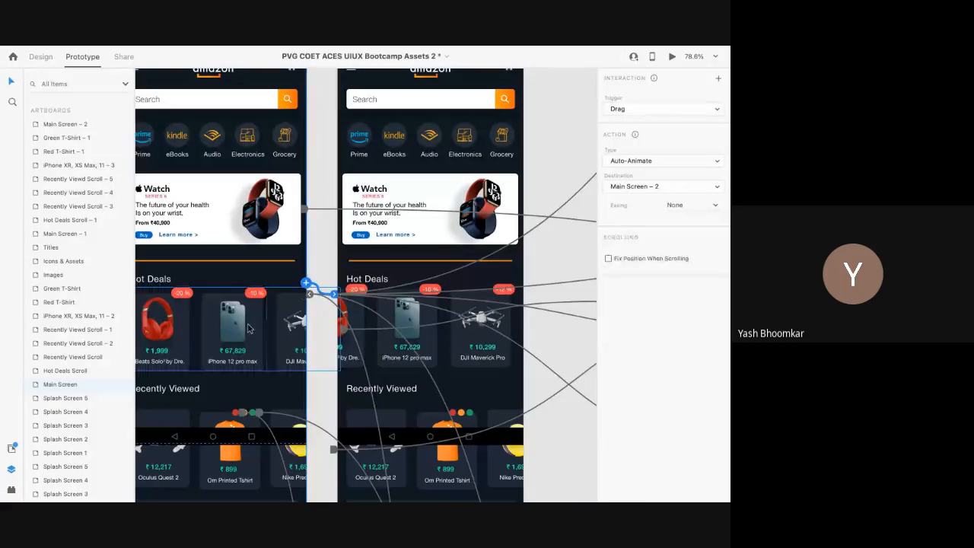
pyautogui.scroll(-4, 247, 328)
pyautogui.click(305, 329)
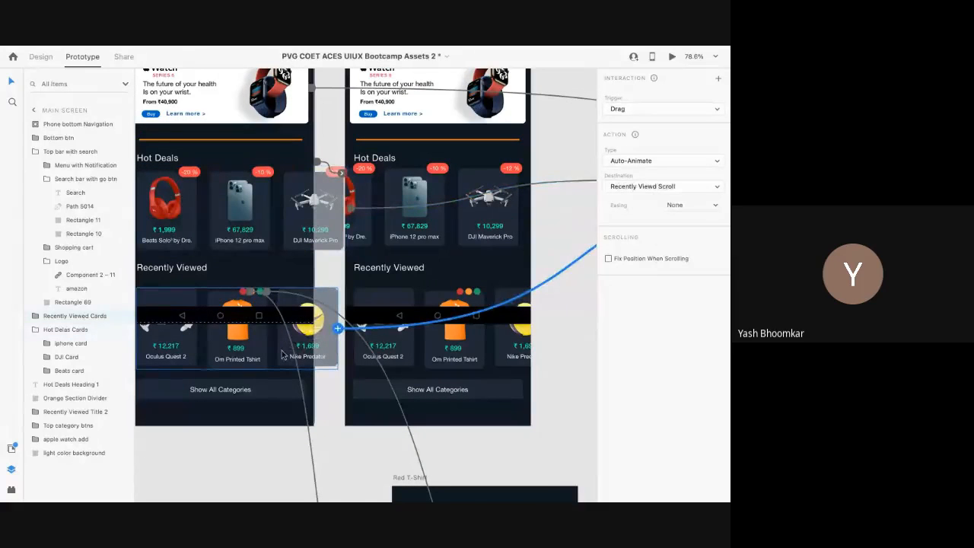
pyautogui.scroll(-4, 281, 354)
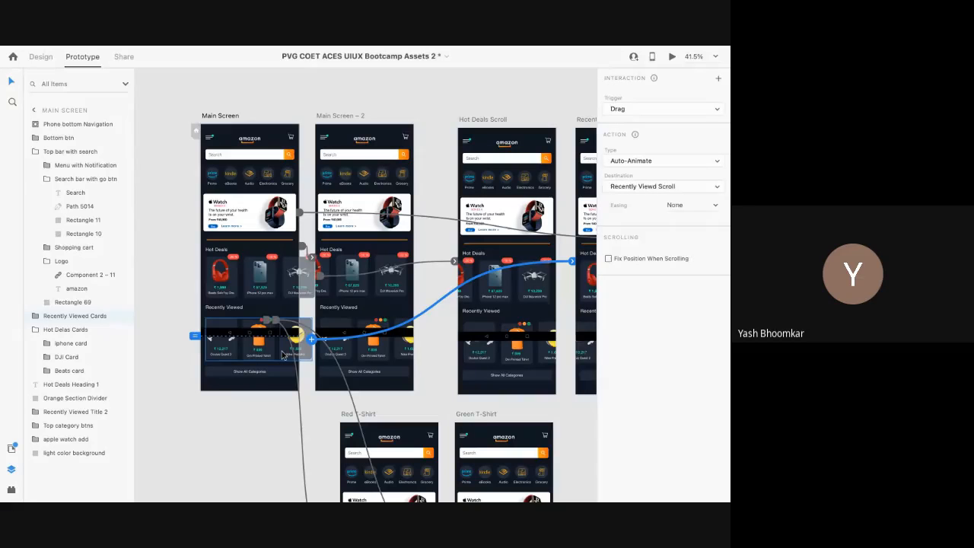
pyautogui.scroll(2, 283, 354)
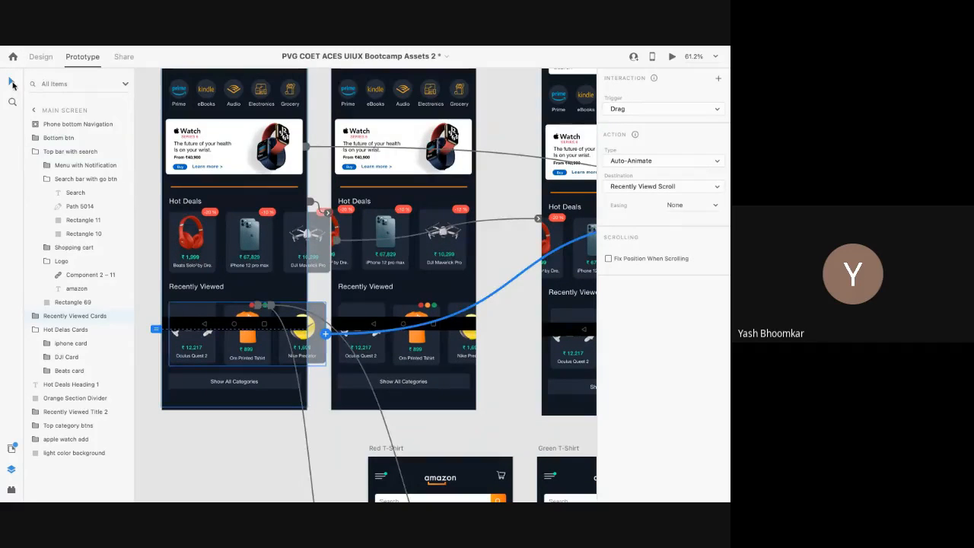
# Step: Toggle between Design and Prototype, then launch Desktop Preview with Ctrl+Enter
pyautogui.click(38, 57)
pyautogui.click(81, 56)
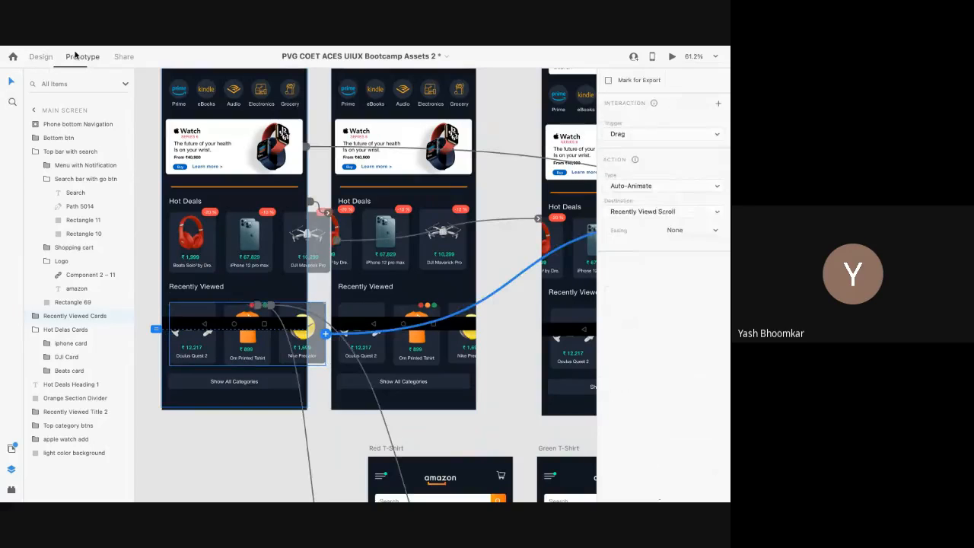
pyautogui.hotkey('ctrl', 'Return')
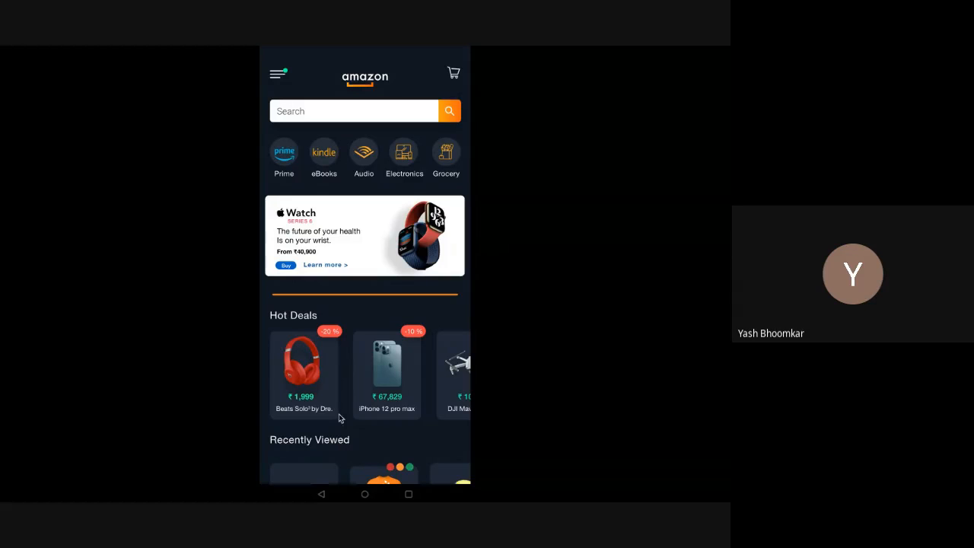
# Step: Swipe Hot Deals left, then cycle the Om Printed Tshirt through red, orange and green, ending on red
pyautogui.moveTo(416, 387); pyautogui.dragTo(359, 378)
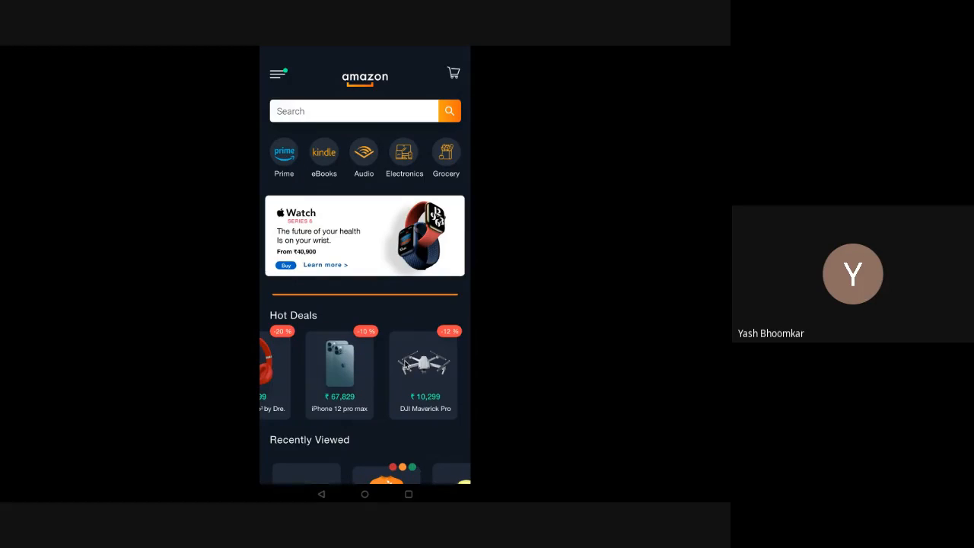
pyautogui.scroll(-3, 333, 452)
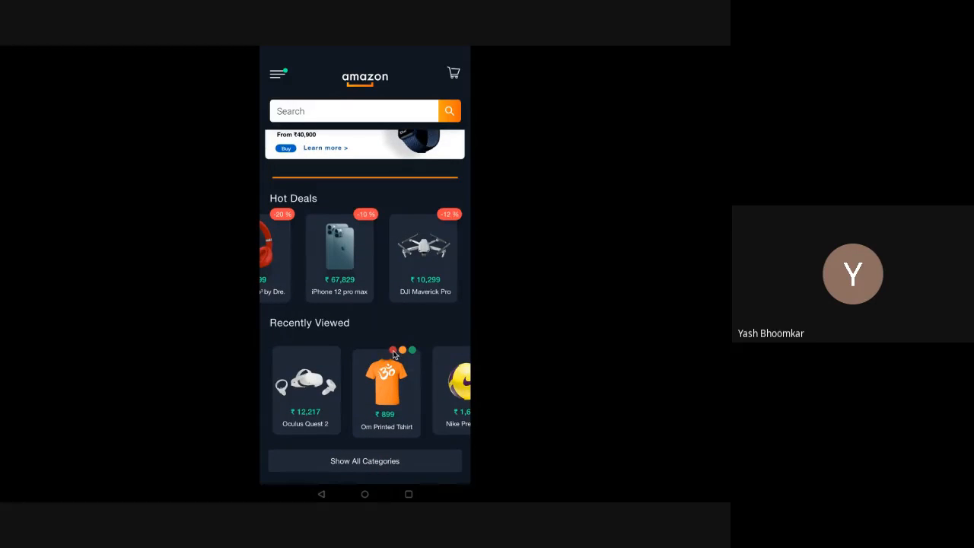
pyautogui.click(393, 352)
pyautogui.click(400, 352)
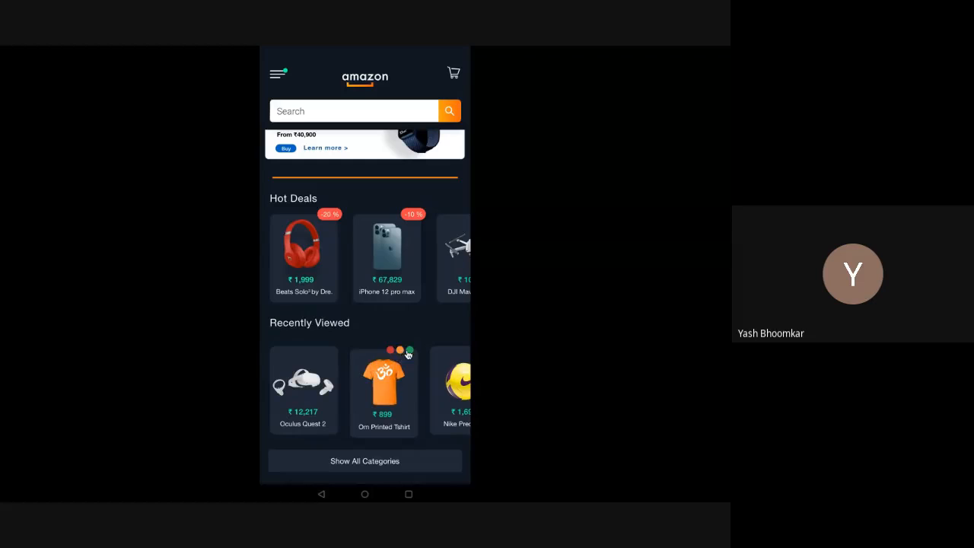
pyautogui.click(410, 352)
pyautogui.click(400, 351)
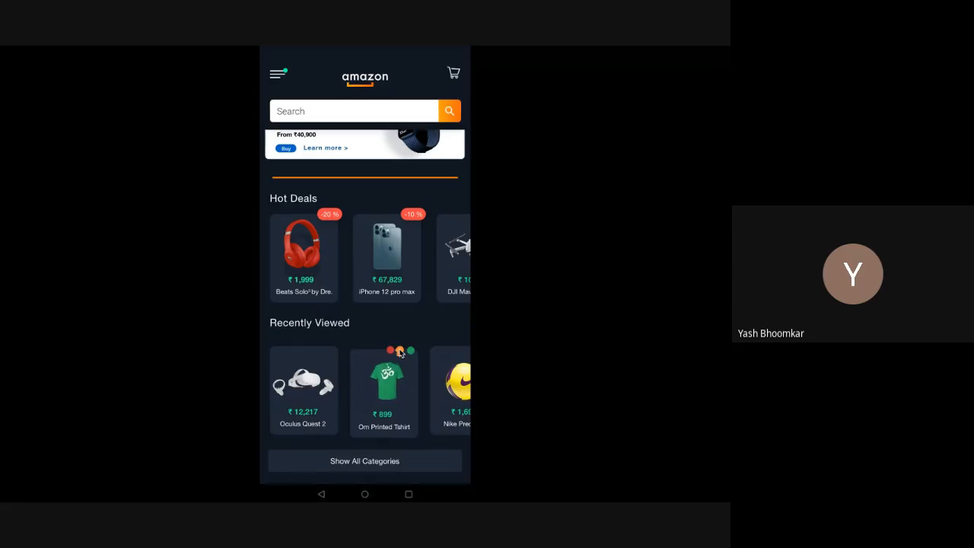
pyautogui.click(390, 351)
pyautogui.hotkey('ctrl', 'Left')
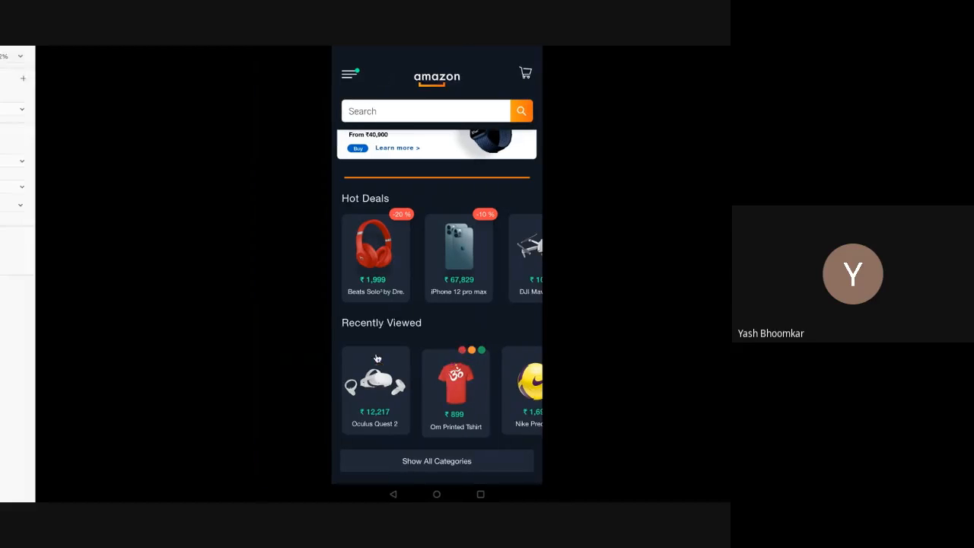
# Step: In Design mode, drill into the Red color btn to select the Red shirt image
pyautogui.scroll(5, 256, 321)
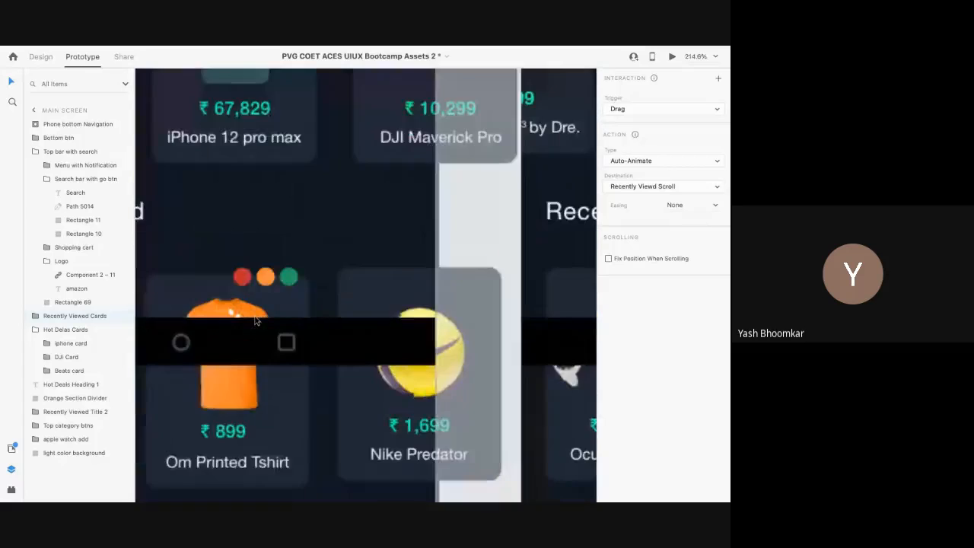
pyautogui.scroll(-6, 257, 321)
pyautogui.scroll(1, 257, 321)
pyautogui.scroll(-2, 257, 321)
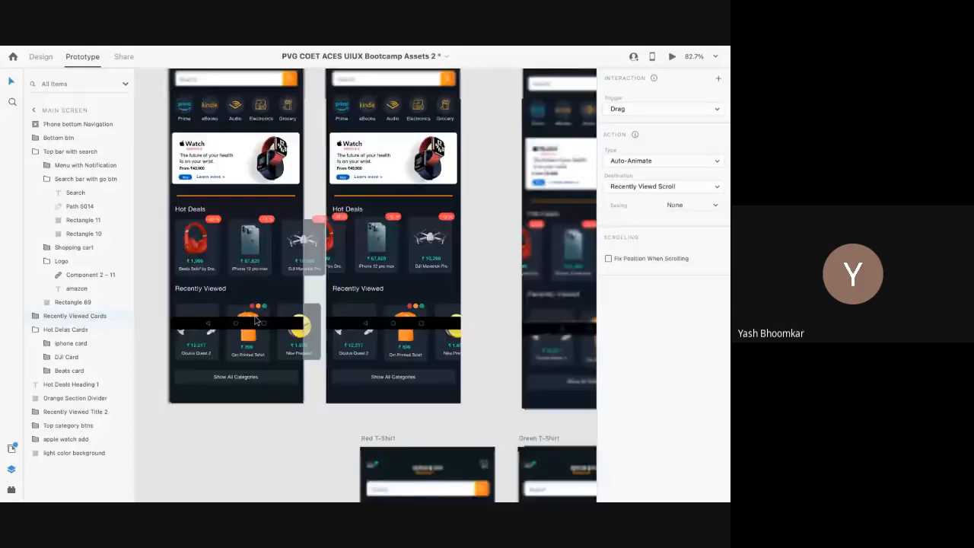
pyautogui.scroll(3, 259, 309)
pyautogui.scroll(4, 264, 290)
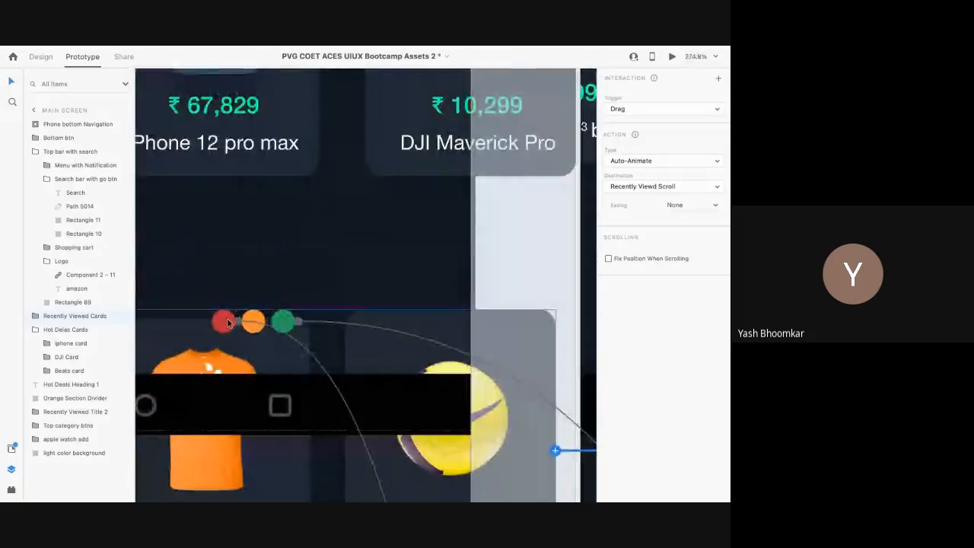
pyautogui.click(40, 56)
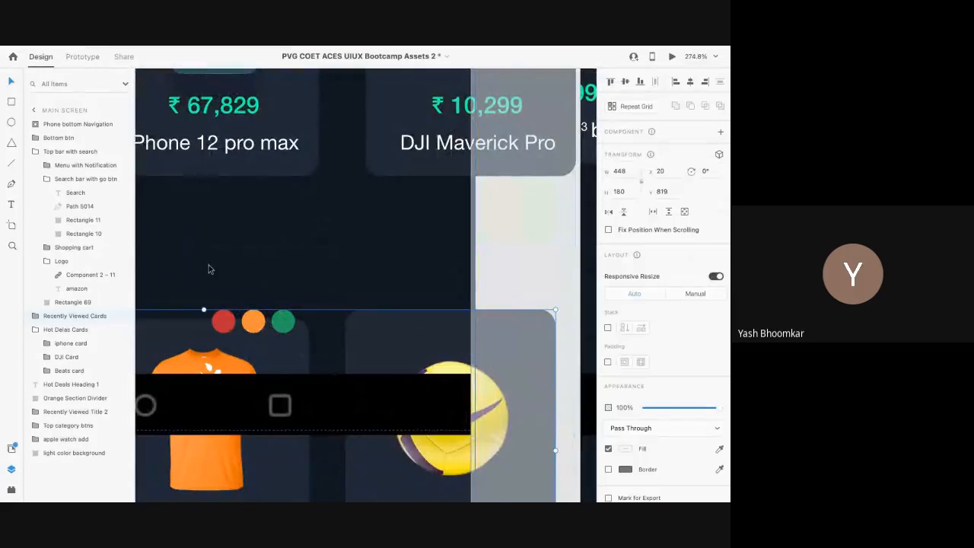
pyautogui.doubleClick(222, 325)
pyautogui.doubleClick(221, 325)
pyautogui.doubleClick(222, 325)
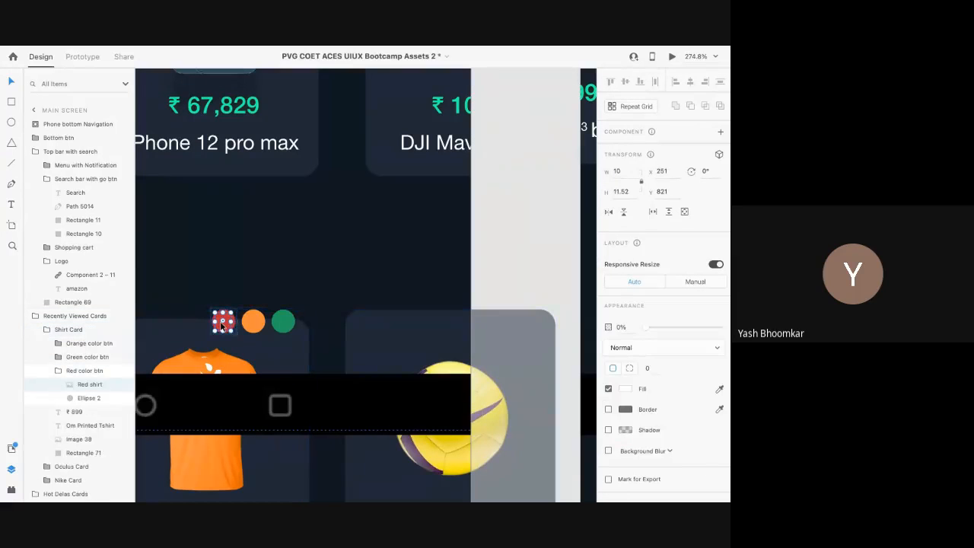
# Step: Set the Red shirt to 100% opacity and stretch it over the orange shirt image
pyautogui.scroll(5, 222, 325)
pyautogui.scroll(-2, 221, 325)
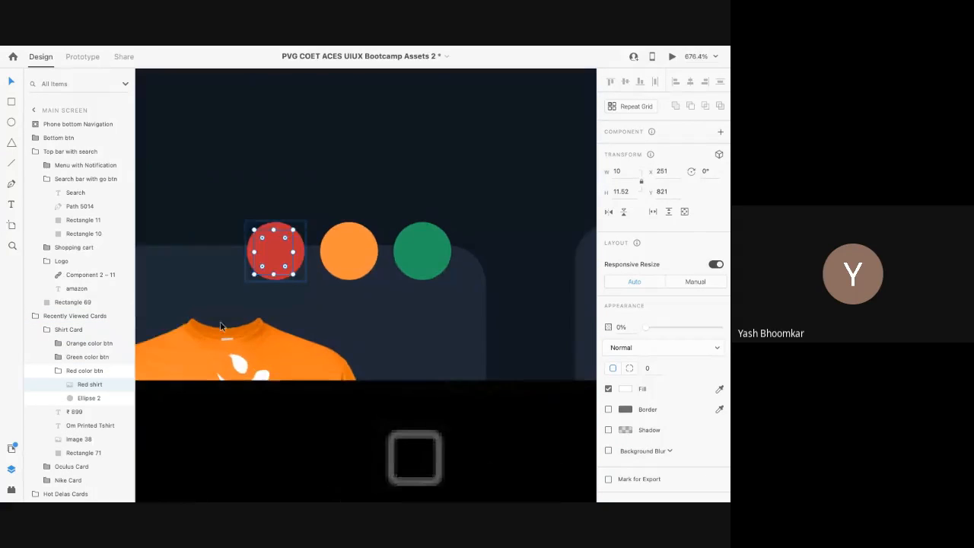
pyautogui.moveTo(644, 325)
pyautogui.mouseDown()
pyautogui.moveTo(722, 328)
pyautogui.moveTo(644, 327)
pyautogui.mouseUp()
pyautogui.scroll(-5, 346, 299)
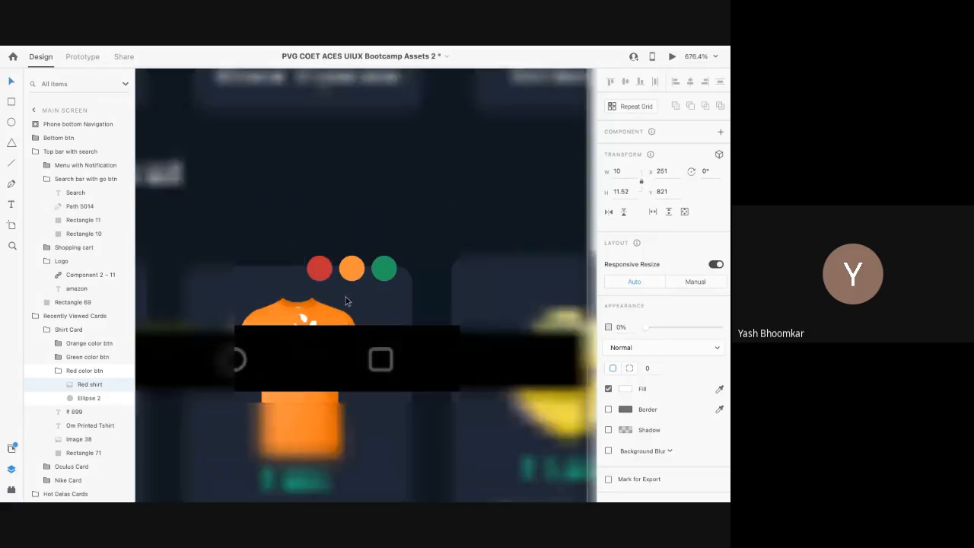
pyautogui.moveTo(320, 284)
pyautogui.mouseDown()
pyautogui.moveTo(319, 365)
pyautogui.moveTo(322, 219)
pyautogui.moveTo(324, 270)
pyautogui.mouseUp()
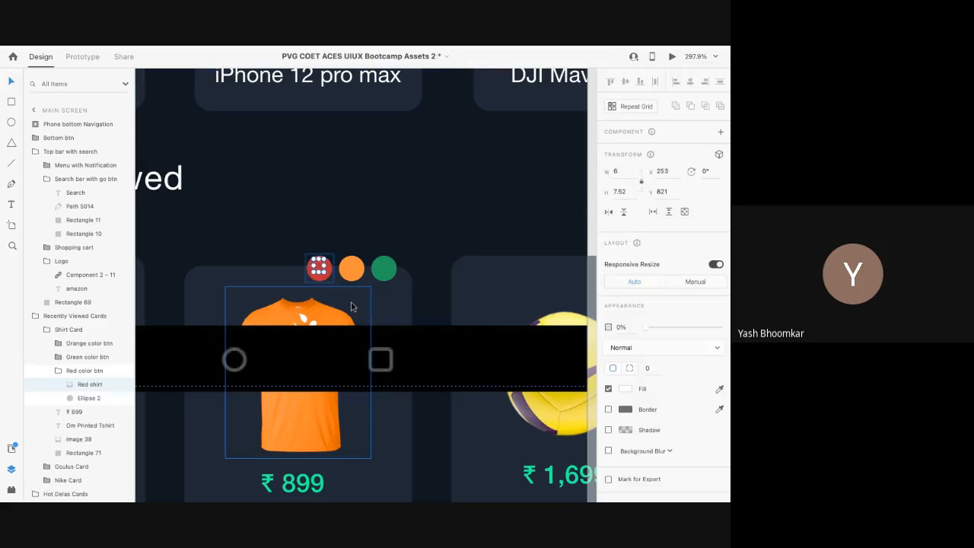
pyautogui.moveTo(652, 326); pyautogui.dragTo(721, 328)
pyautogui.moveTo(318, 272); pyautogui.dragTo(318, 496)
pyautogui.scroll(-3, 362, 495)
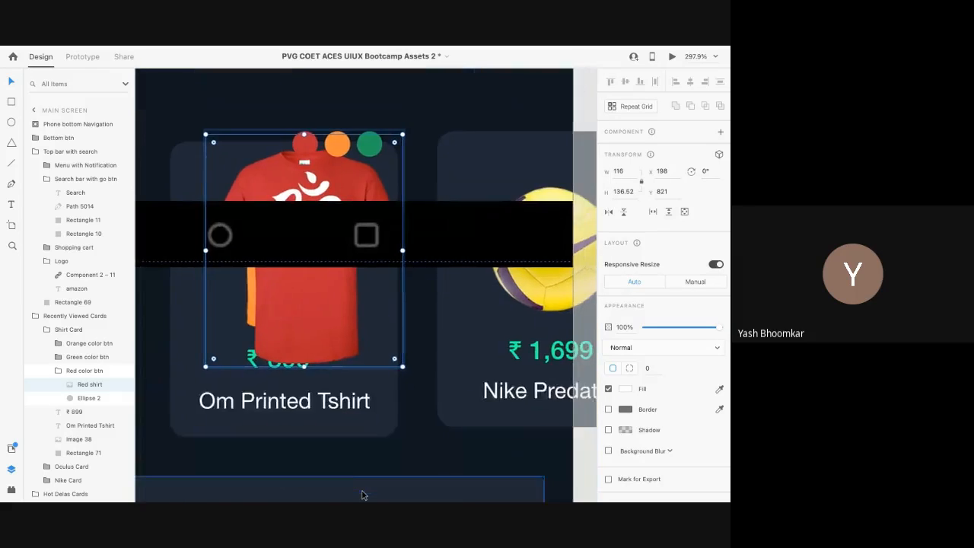
pyautogui.keyDown('ctrl'); pyautogui.scroll(-5, 362, 495); pyautogui.keyUp('ctrl')
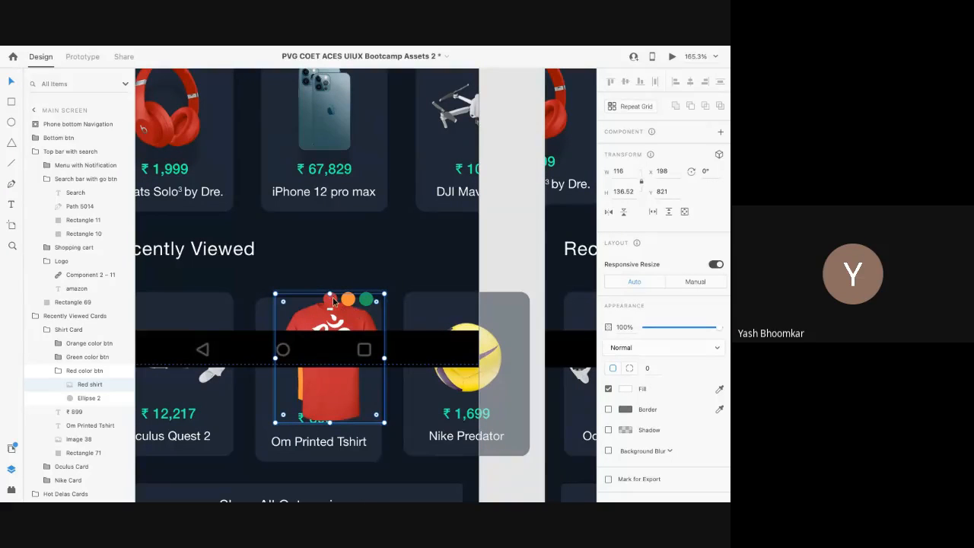
pyautogui.keyDown('ctrl'); pyautogui.scroll(-6, 326, 324); pyautogui.keyUp('ctrl')
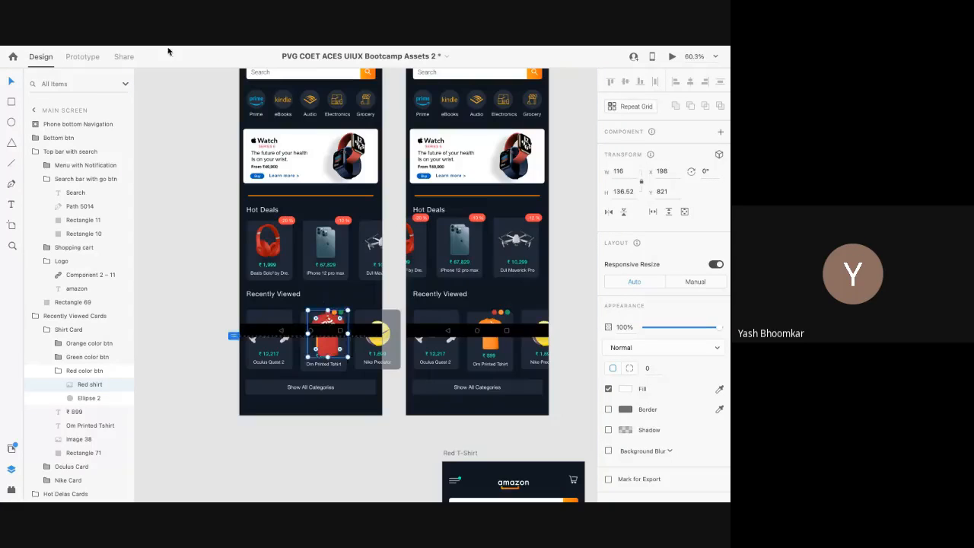
pyautogui.click(82, 56)
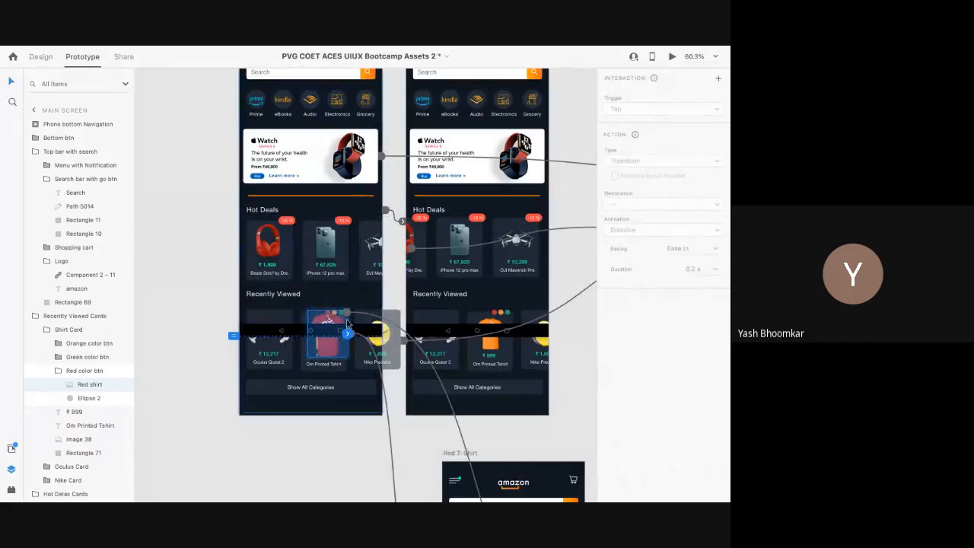
# Step: Hide the Phone bottom Navigation bar on the Red T-Shirt artboard using its Layers eye icon
pyautogui.keyDown('ctrl'); pyautogui.scroll(3, 333, 313); pyautogui.keyUp('ctrl')
pyautogui.keyDown('ctrl'); pyautogui.scroll(3, 333, 313); pyautogui.keyUp('ctrl')
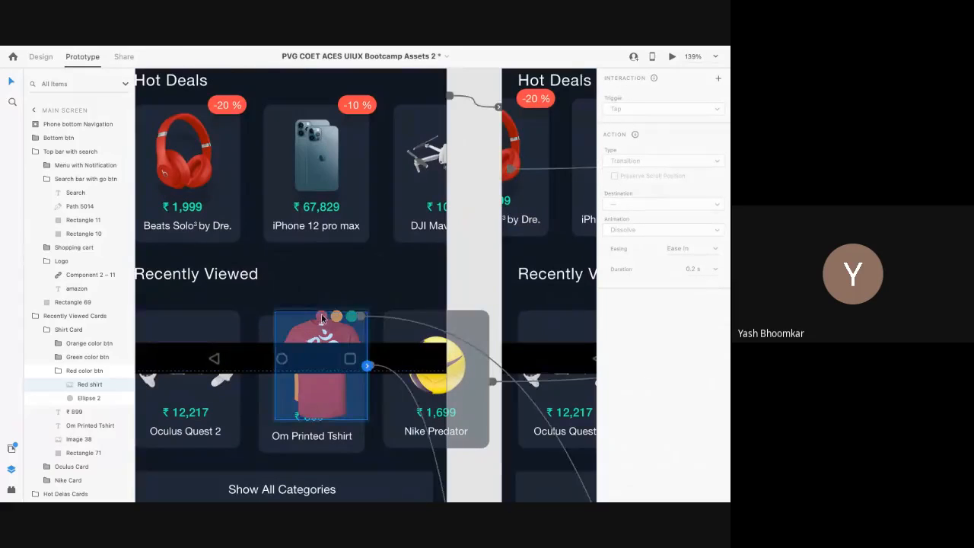
pyautogui.keyDown('ctrl'); pyautogui.scroll(4, 321, 314); pyautogui.keyUp('ctrl')
pyautogui.keyDown('ctrl'); pyautogui.scroll(-3, 321, 313); pyautogui.keyUp('ctrl')
pyautogui.scroll(-5, 322, 313)
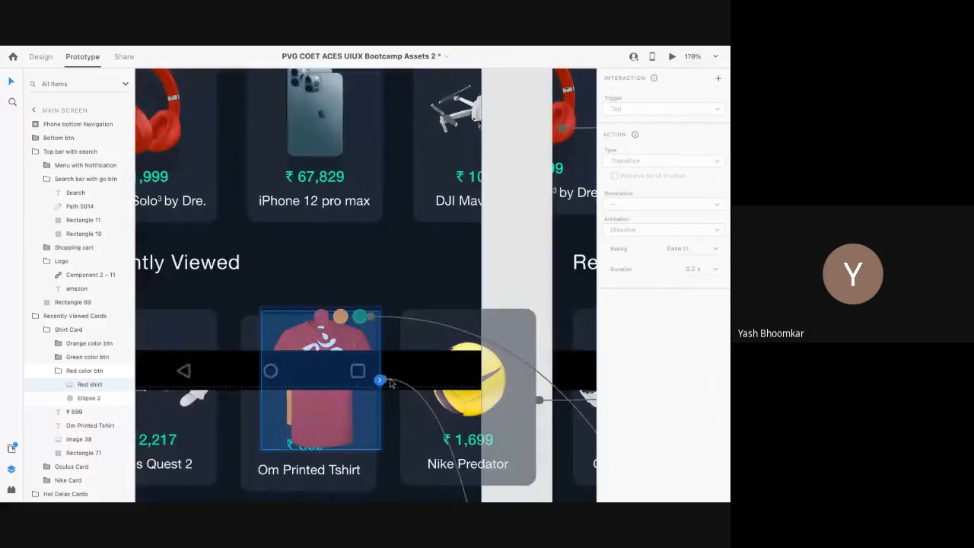
pyautogui.hscroll(3, 390, 379)
pyautogui.keyDown('ctrl'); pyautogui.scroll(-2, 349, 419); pyautogui.keyUp('ctrl')
pyautogui.scroll(-10, 349, 419)
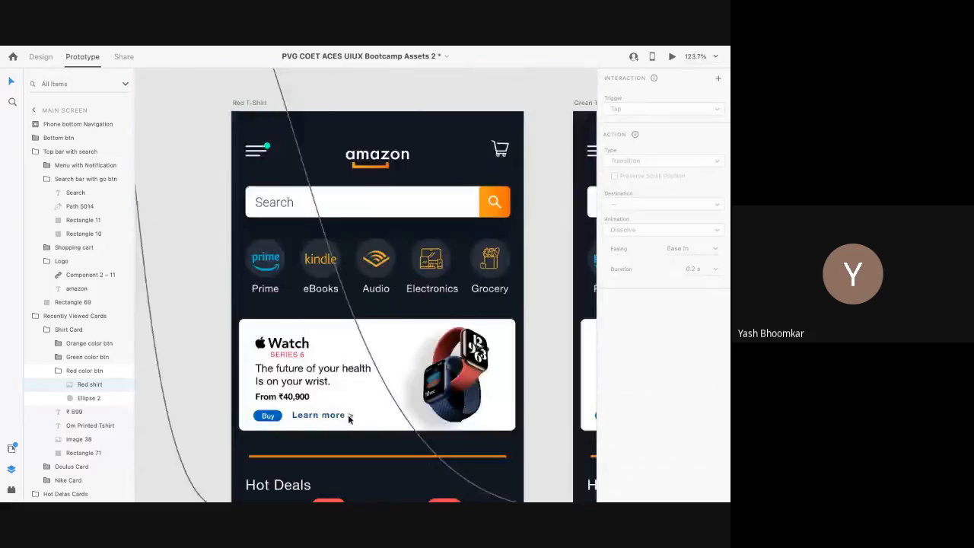
pyautogui.scroll(1, 349, 419)
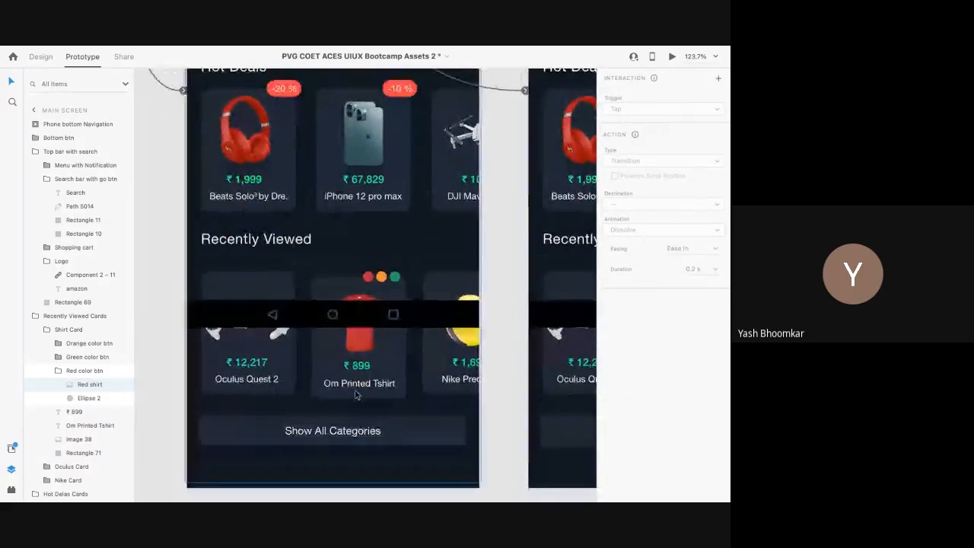
pyautogui.click(343, 319)
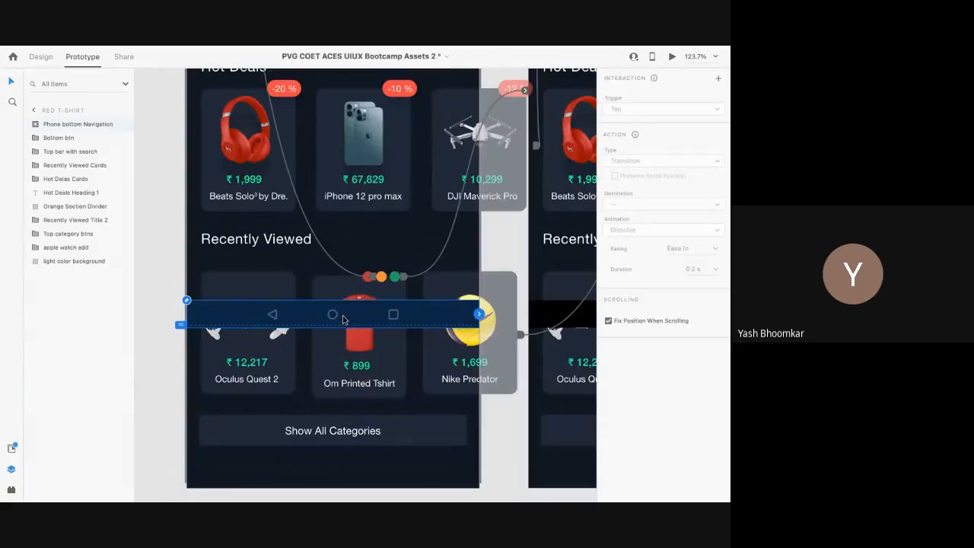
pyautogui.click(121, 125)
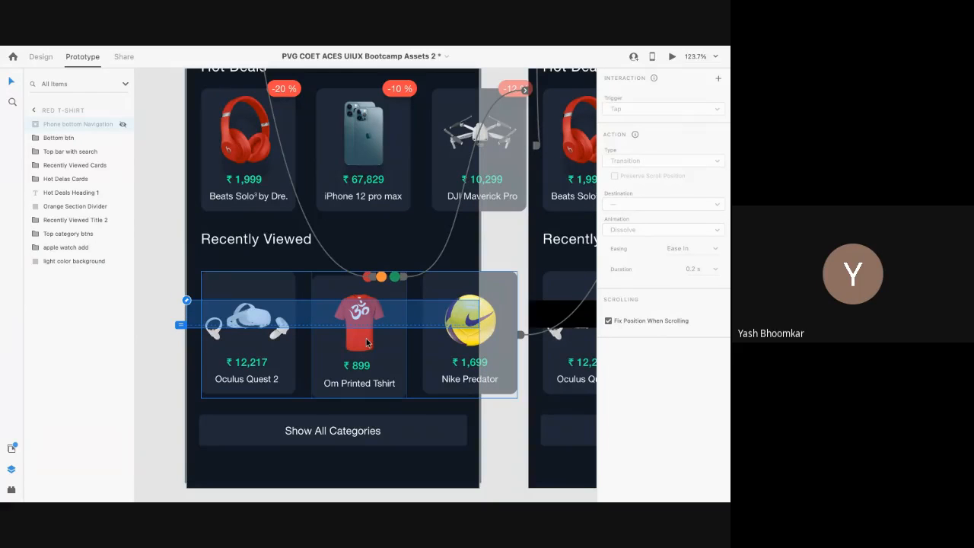
pyautogui.scroll(-5, 210, 266)
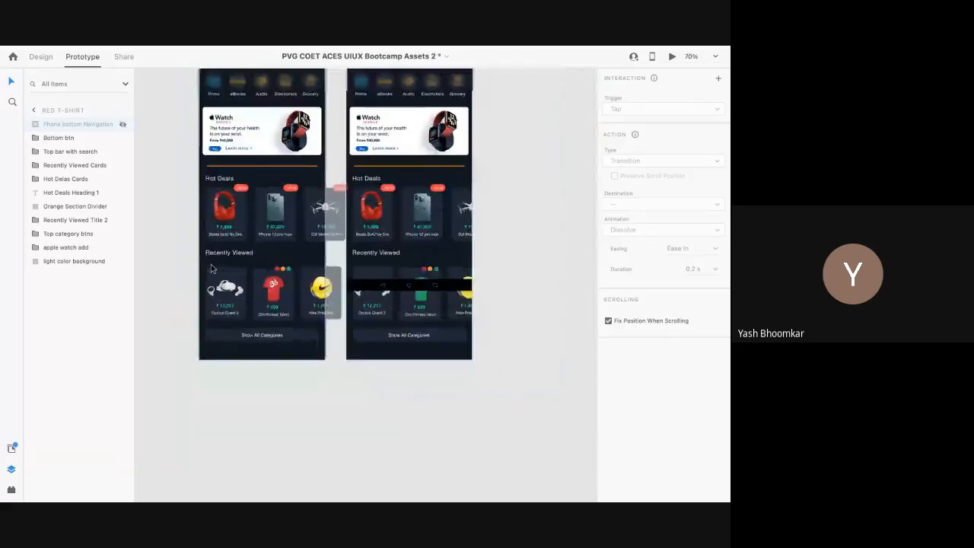
pyautogui.hscroll(-3, 213, 268)
pyautogui.scroll(2, 213, 268)
pyautogui.hscroll(3, 211, 268)
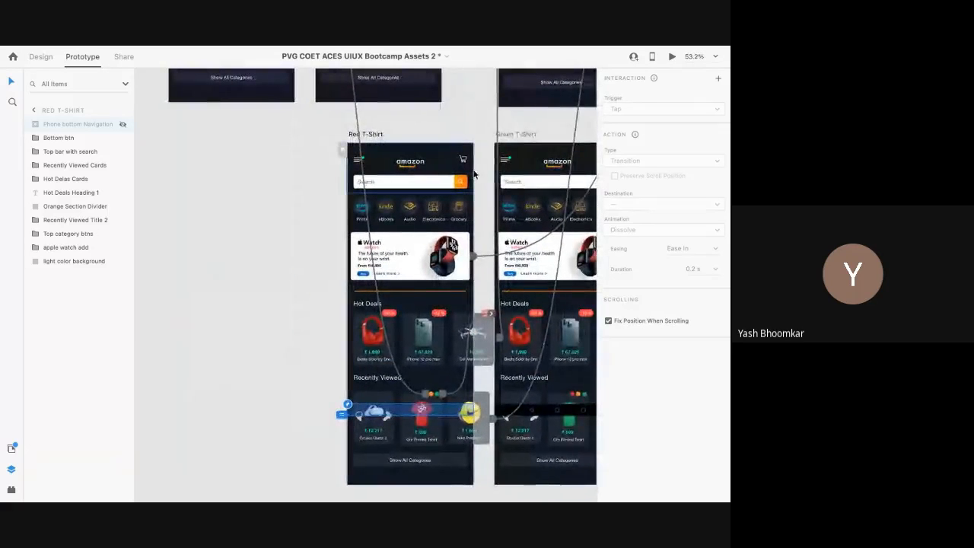
pyautogui.keyDown('ctrl'); pyautogui.click(432, 393); pyautogui.keyUp('ctrl')
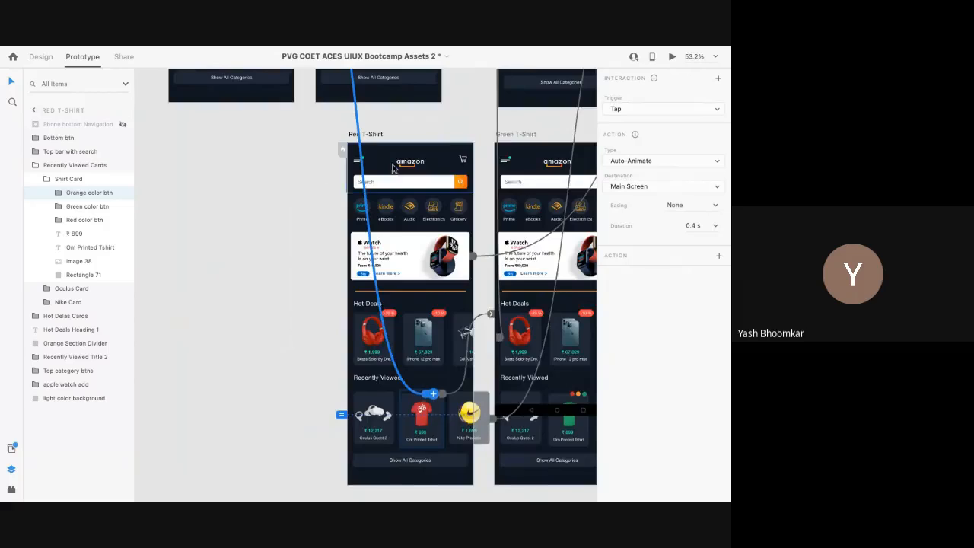
pyautogui.scroll(8, 331, 270)
pyautogui.hscroll(-3, 331, 270)
pyautogui.click(331, 259)
pyautogui.scroll(5, 331, 258)
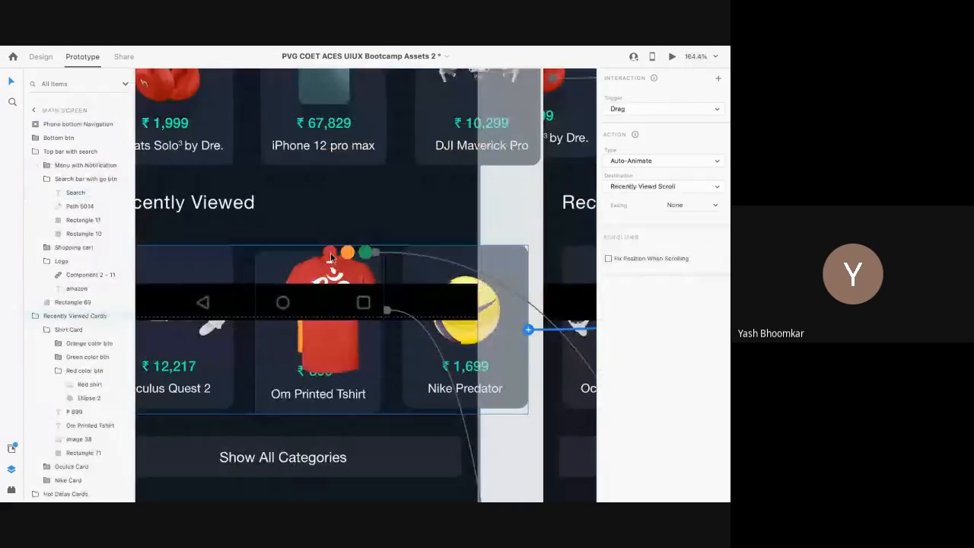
pyautogui.doubleClick(330, 254)
pyautogui.click(38, 55)
pyautogui.doubleClick(329, 252)
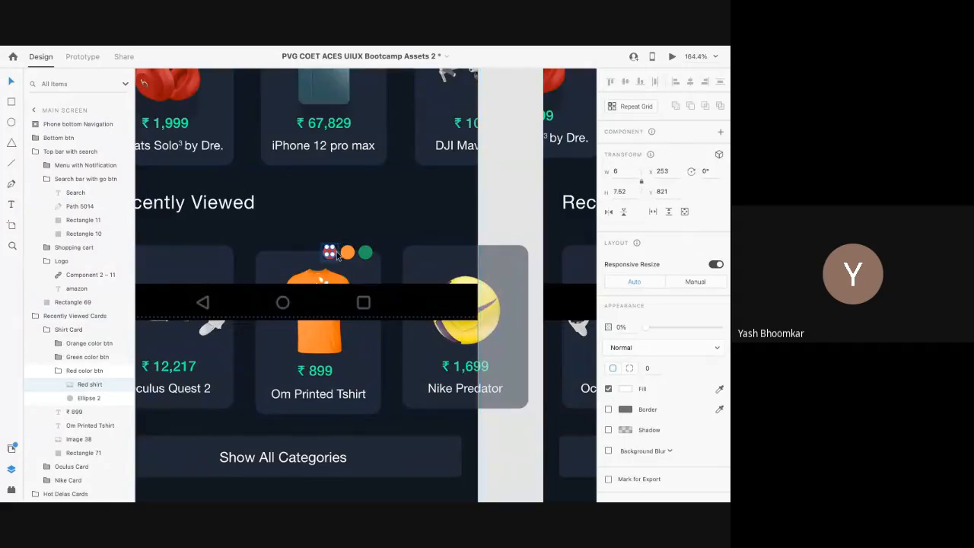
pyautogui.click(116, 70)
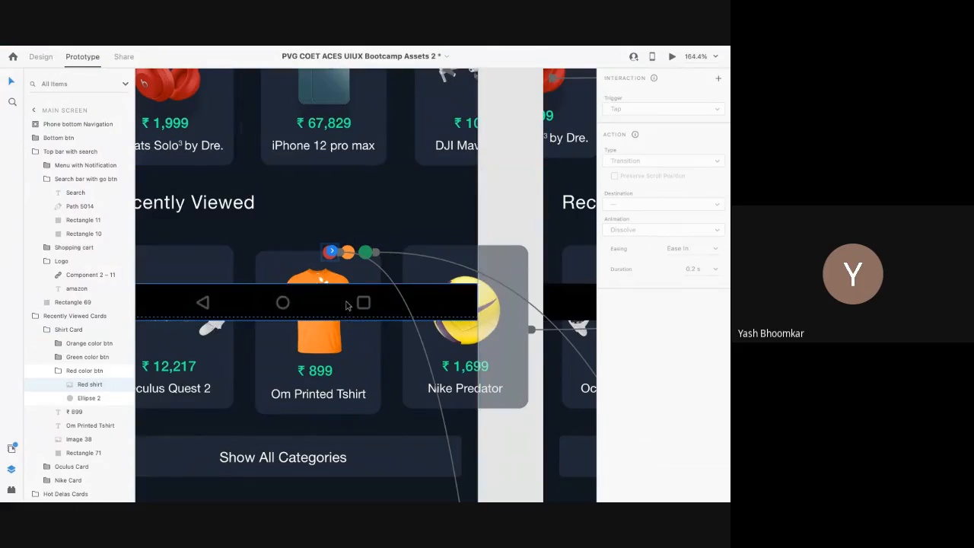
pyautogui.click(392, 274)
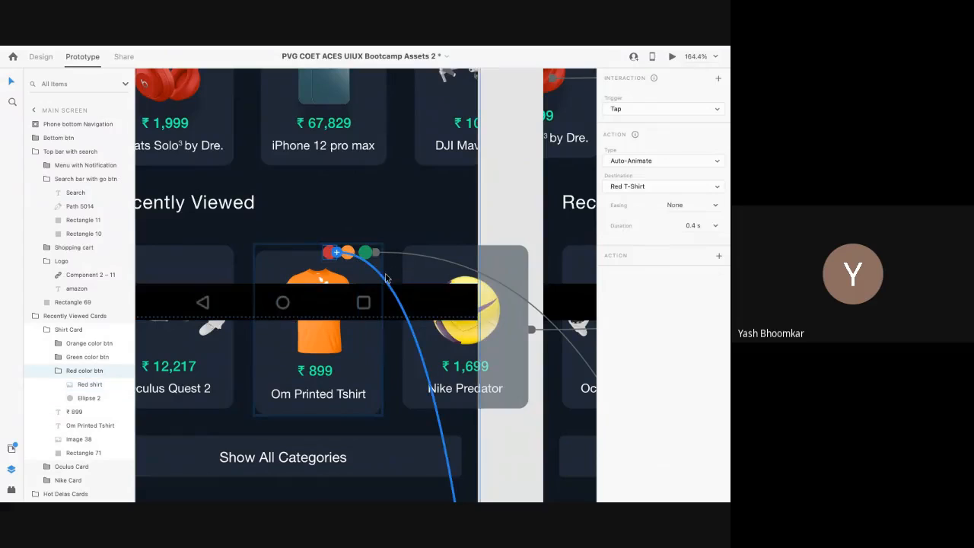
pyautogui.click(668, 110)
pyautogui.click(668, 109)
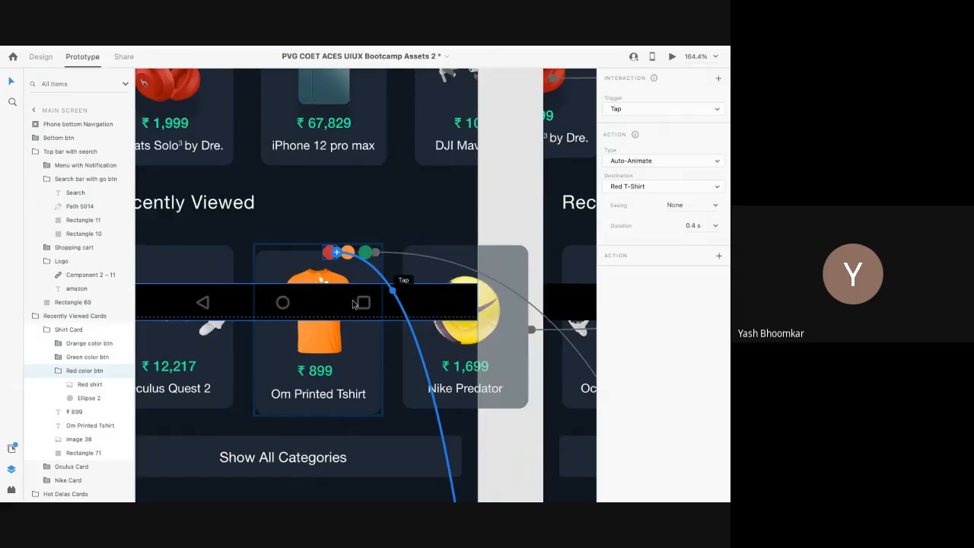
pyautogui.scroll(-5, 331, 308)
pyautogui.scroll(-2, 332, 308)
pyautogui.hscroll(2, 332, 308)
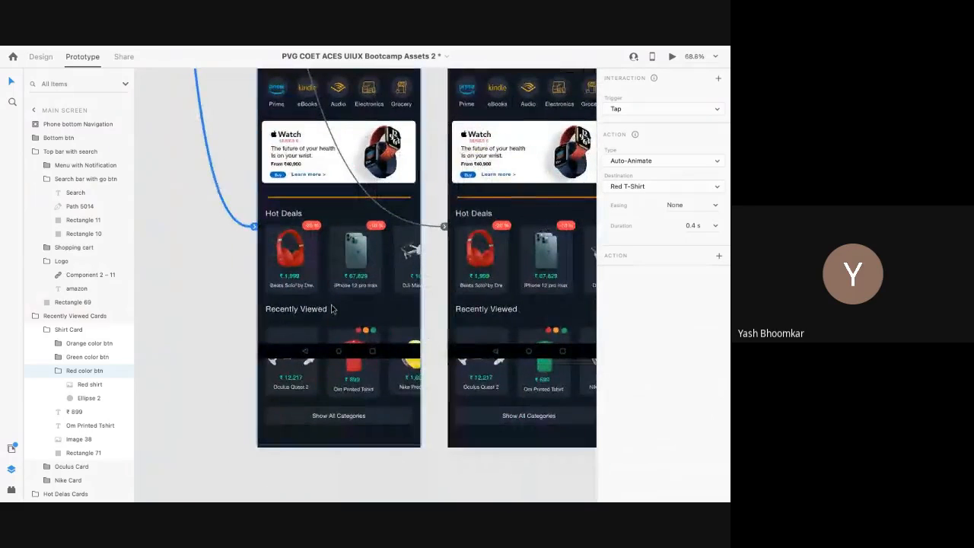
pyautogui.scroll(-5, 364, 355)
pyautogui.scroll(3, 369, 335)
pyautogui.scroll(4, 377, 312)
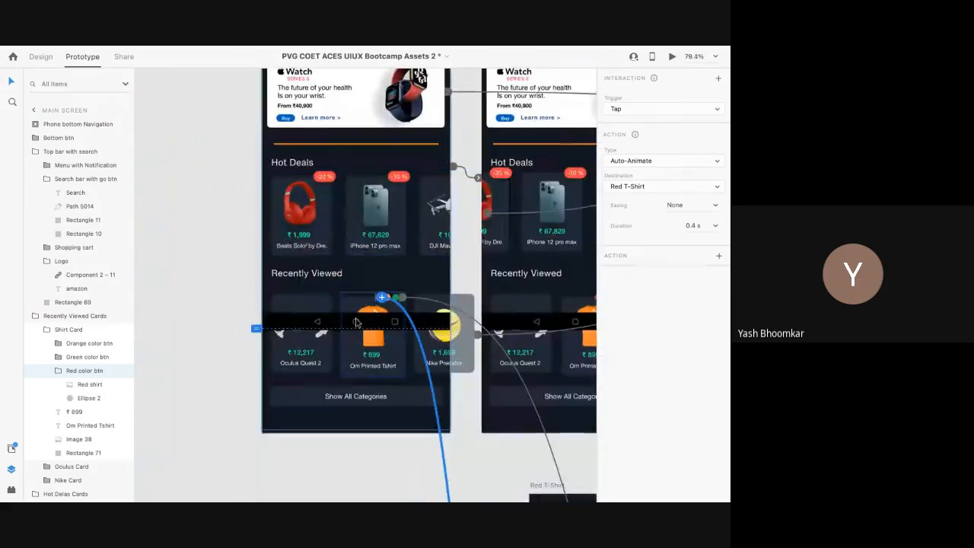
pyautogui.scroll(6, 378, 298)
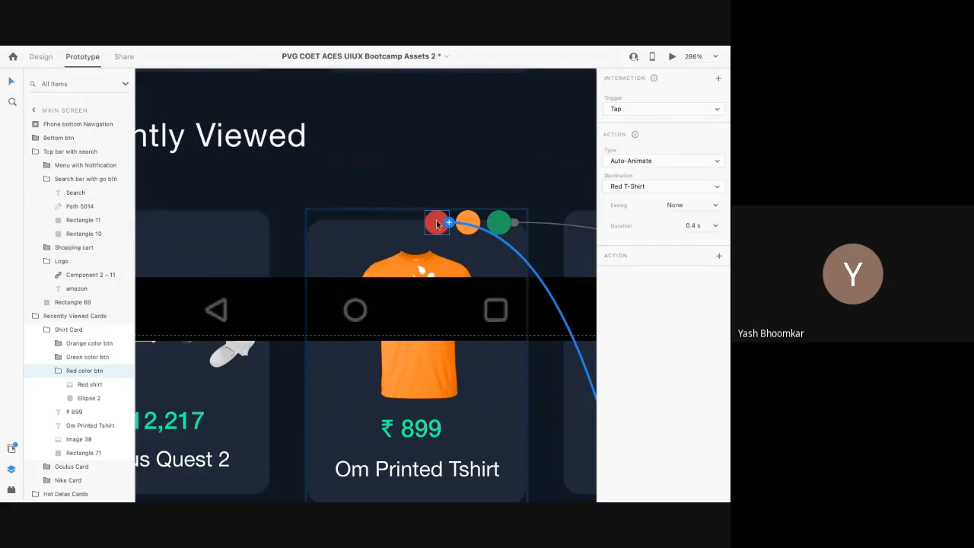
pyautogui.doubleClick(437, 223)
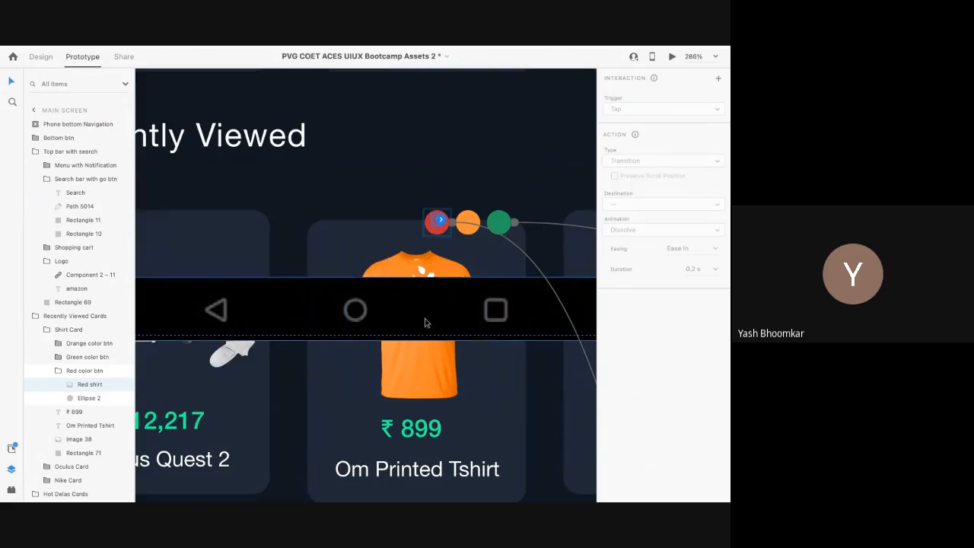
pyautogui.click(410, 366)
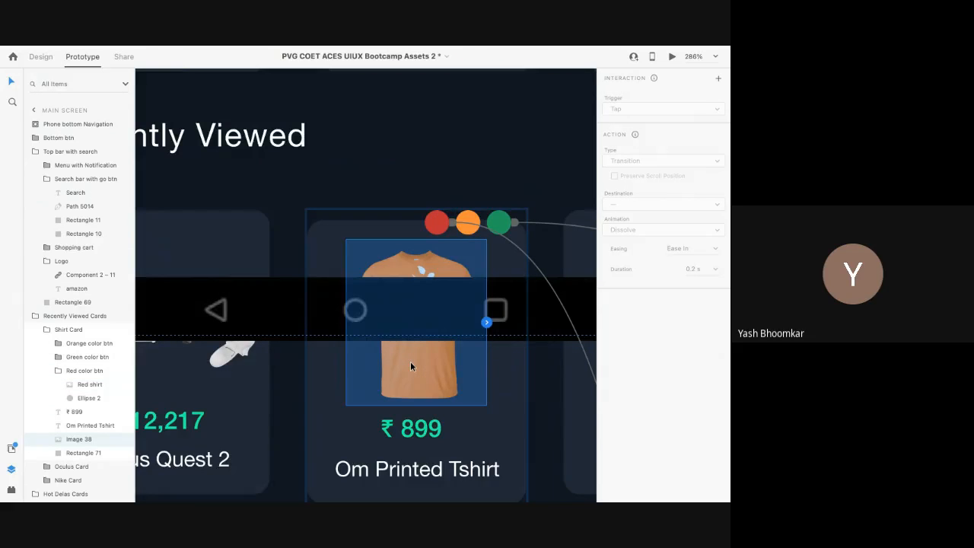
pyautogui.scroll(-5, 411, 361)
pyautogui.scroll(2, 365, 329)
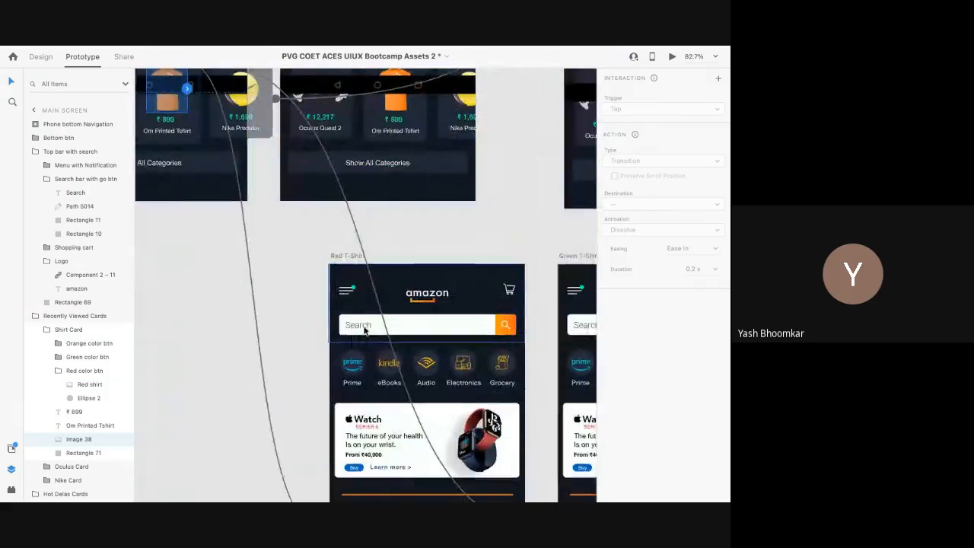
pyautogui.scroll(3, 365, 328)
# Step: Preview the prototype and switch the Om Printed Tshirt between red, orange and green
pyautogui.click(672, 56)
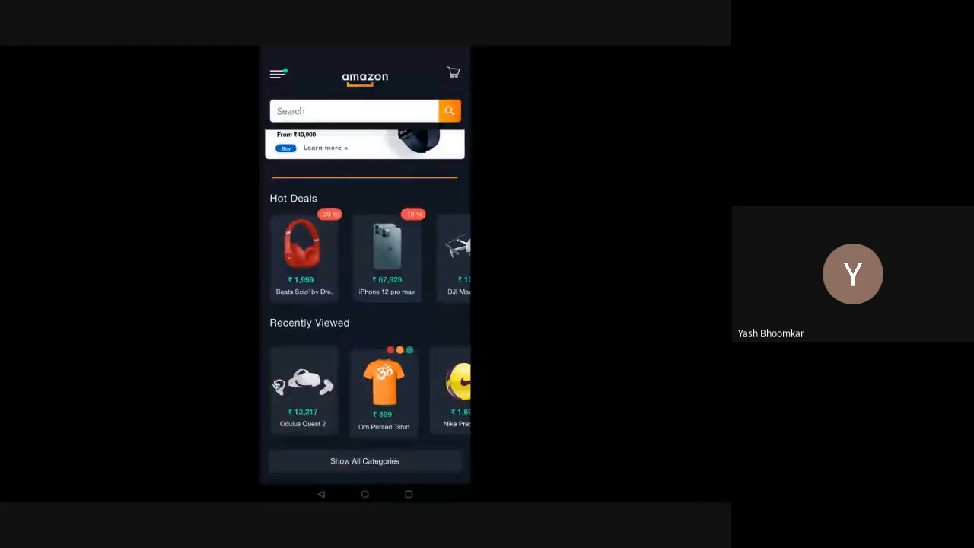
pyautogui.click(392, 355)
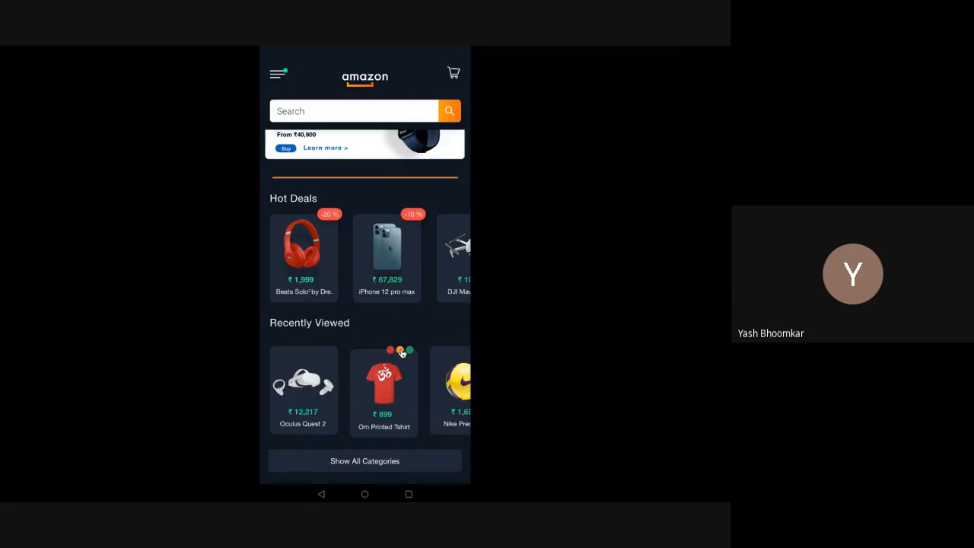
pyautogui.click(400, 351)
pyautogui.click(410, 351)
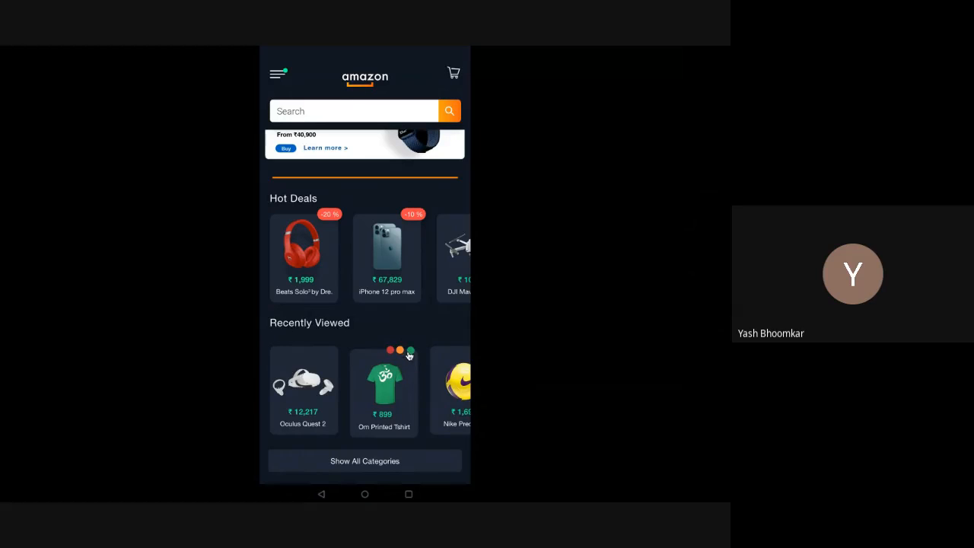
pyautogui.click(390, 352)
pyautogui.click(401, 351)
pyautogui.click(410, 351)
pyautogui.scroll(3, 394, 385)
pyautogui.scroll(-3, 395, 384)
pyautogui.hotkey('alt', 'Tab')
pyautogui.scroll(-5, 337, 327)
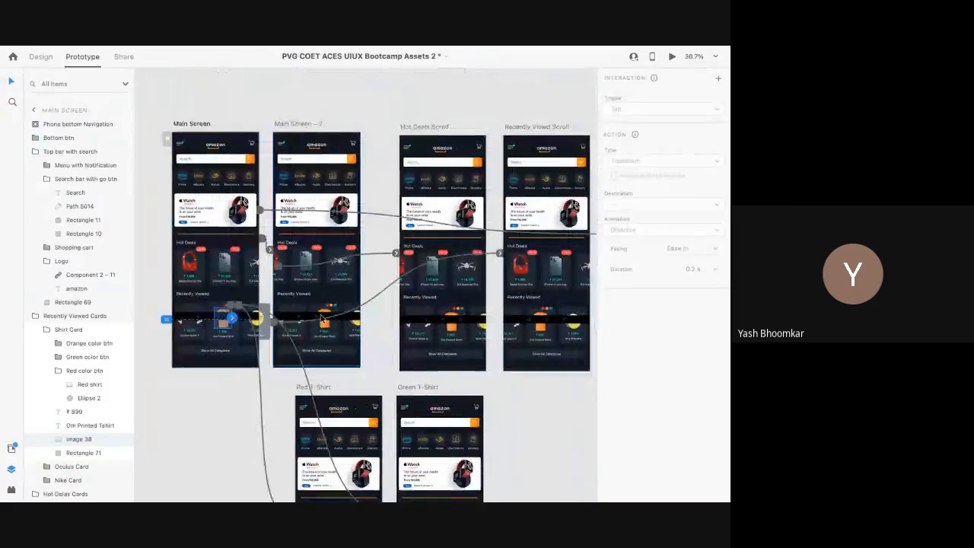
pyautogui.click(213, 223)
pyautogui.scroll(5, 213, 223)
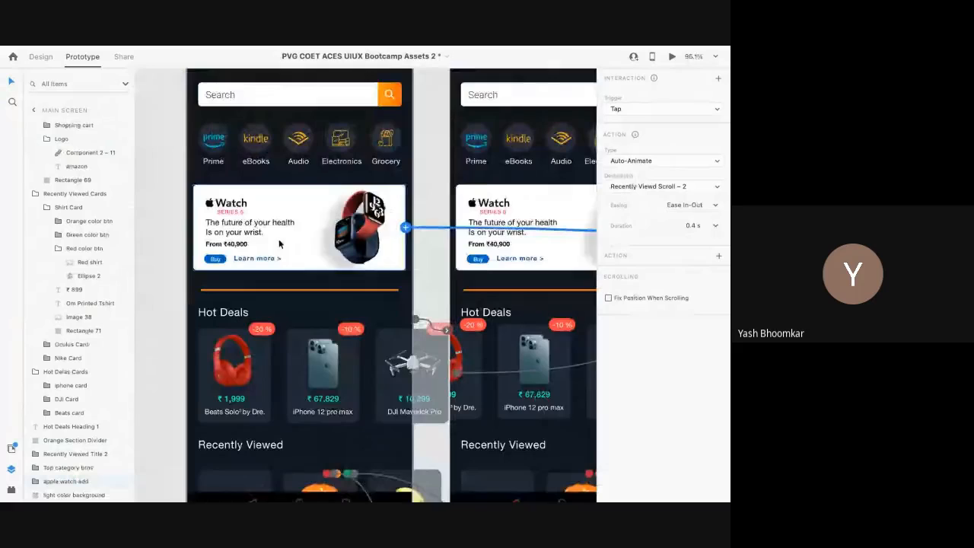
pyautogui.scroll(-5, 279, 243)
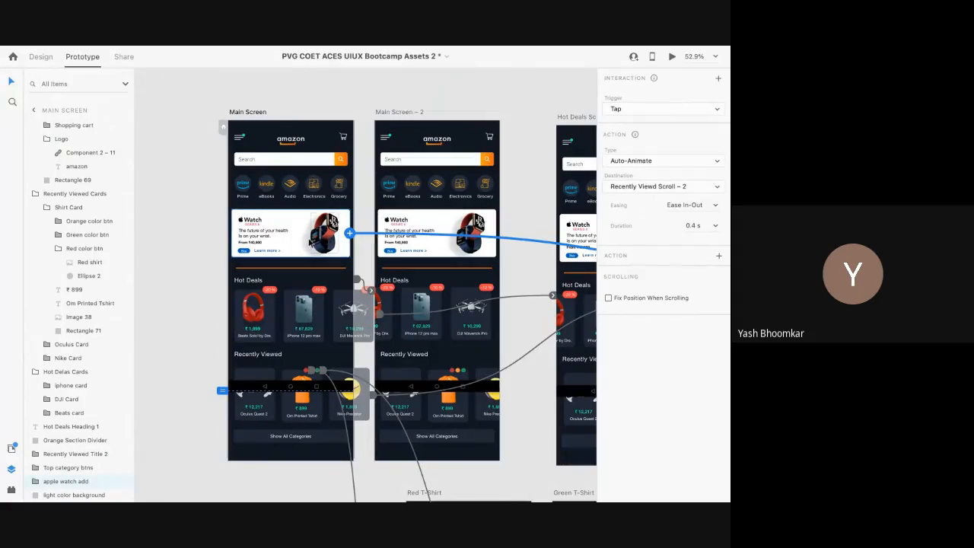
pyautogui.scroll(5, 304, 234)
pyautogui.click(287, 233)
pyautogui.click(268, 239)
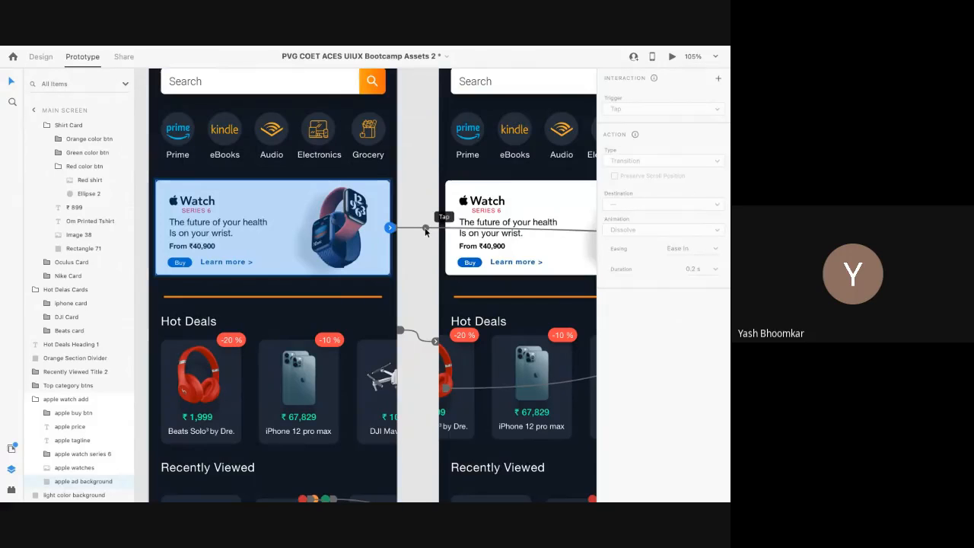
pyautogui.click(425, 227)
pyautogui.hscroll(5, 424, 232)
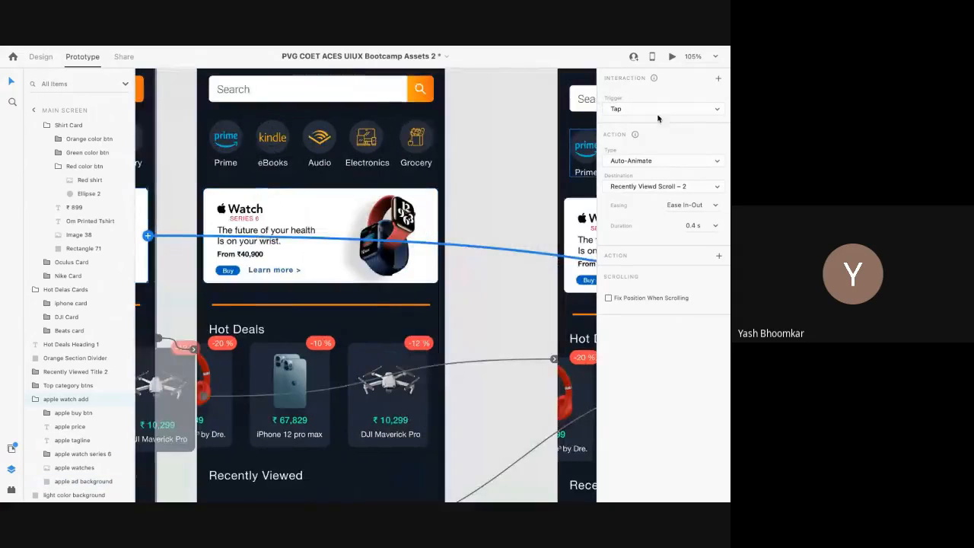
pyautogui.click(662, 110)
pyautogui.click(662, 107)
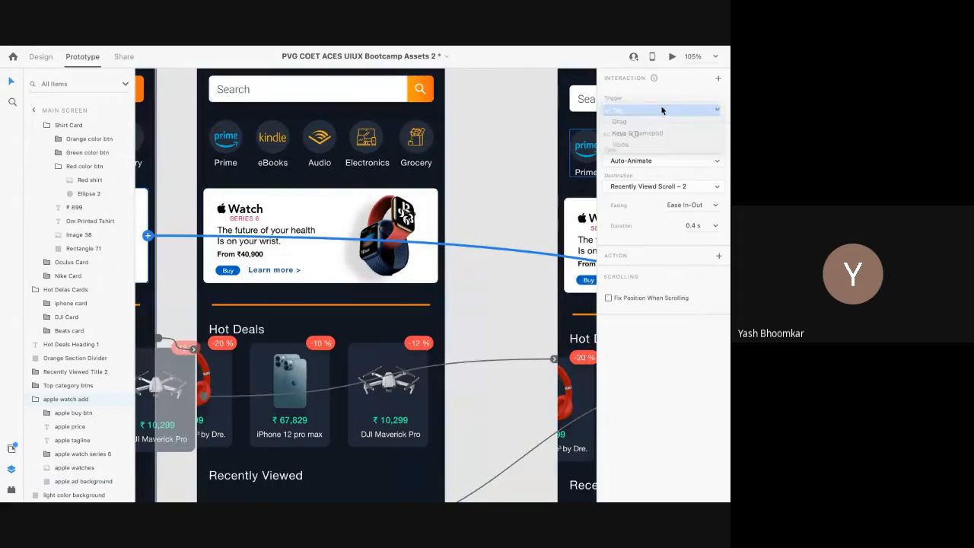
pyautogui.hscroll(5, 439, 203)
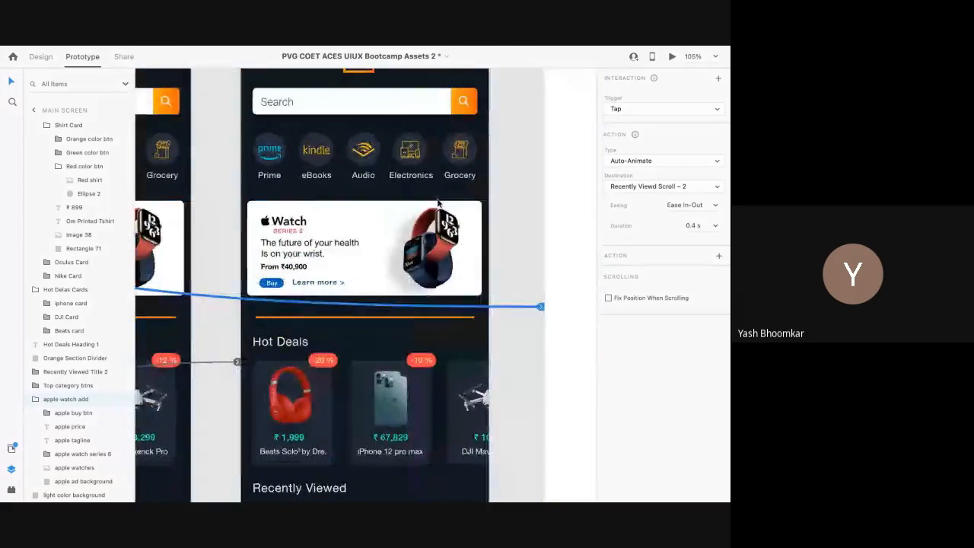
pyautogui.scroll(-5, 437, 203)
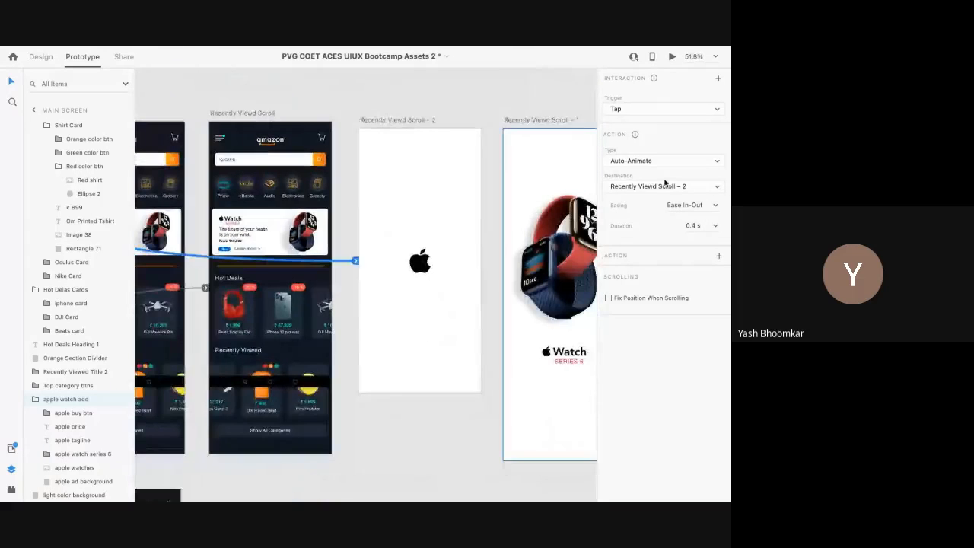
pyautogui.click(641, 162)
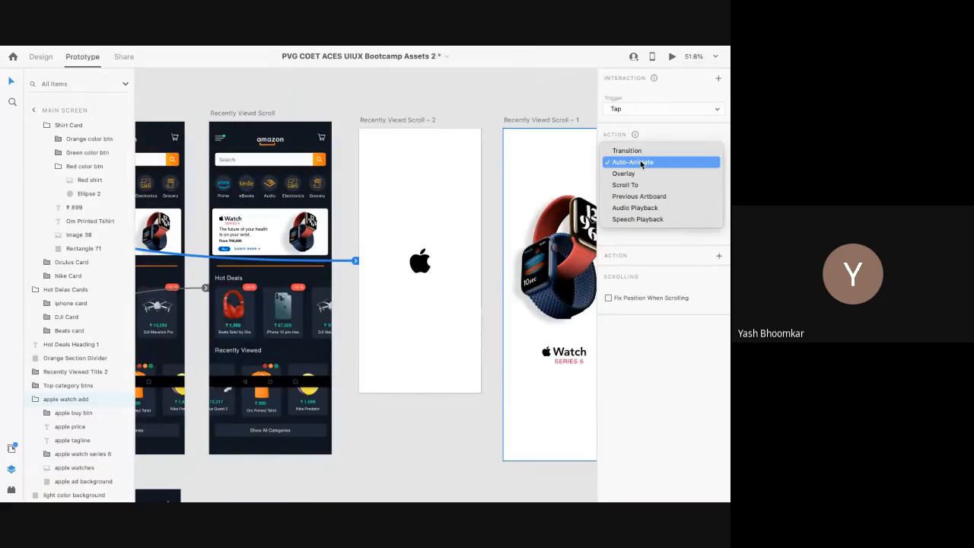
pyautogui.click(640, 162)
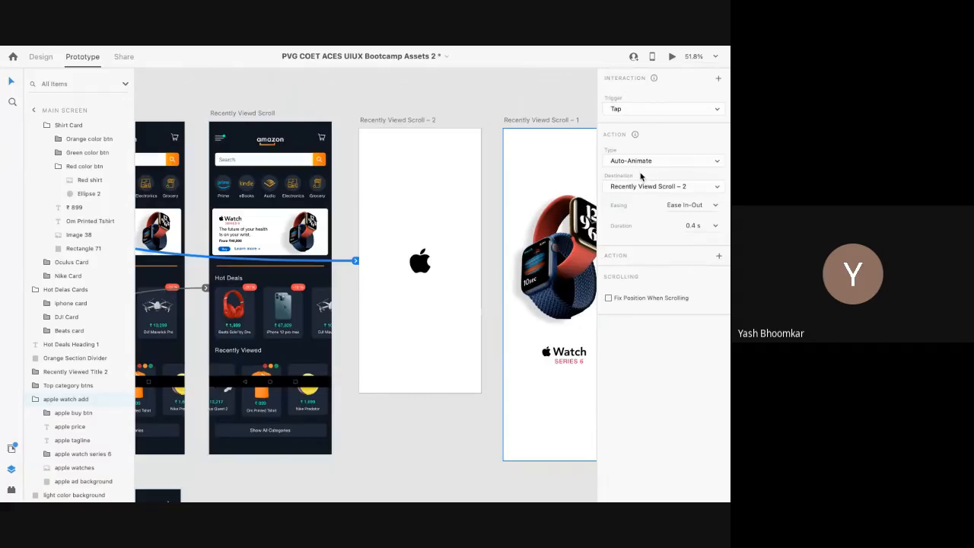
pyautogui.click(719, 207)
pyautogui.click(701, 247)
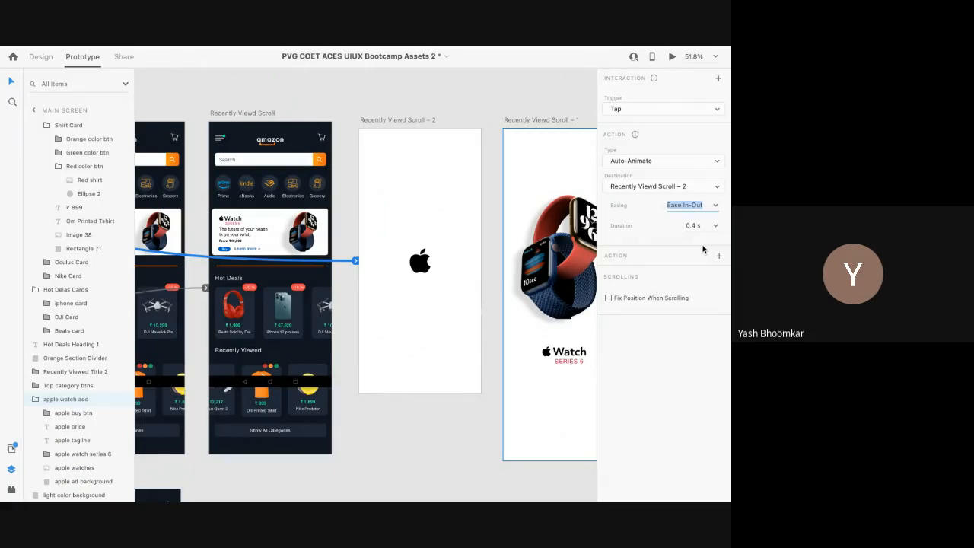
pyautogui.click(715, 204)
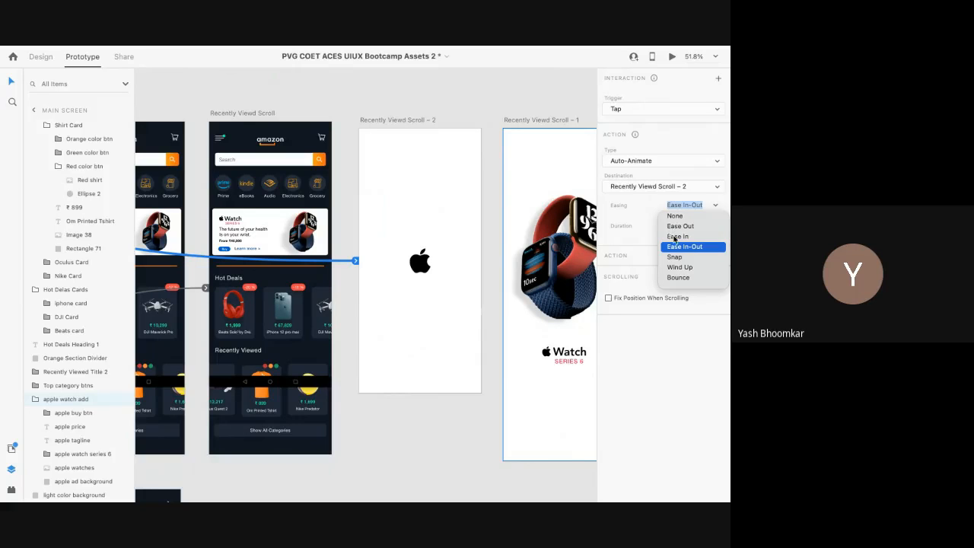
pyautogui.click(674, 247)
pyautogui.hscroll(5, 452, 251)
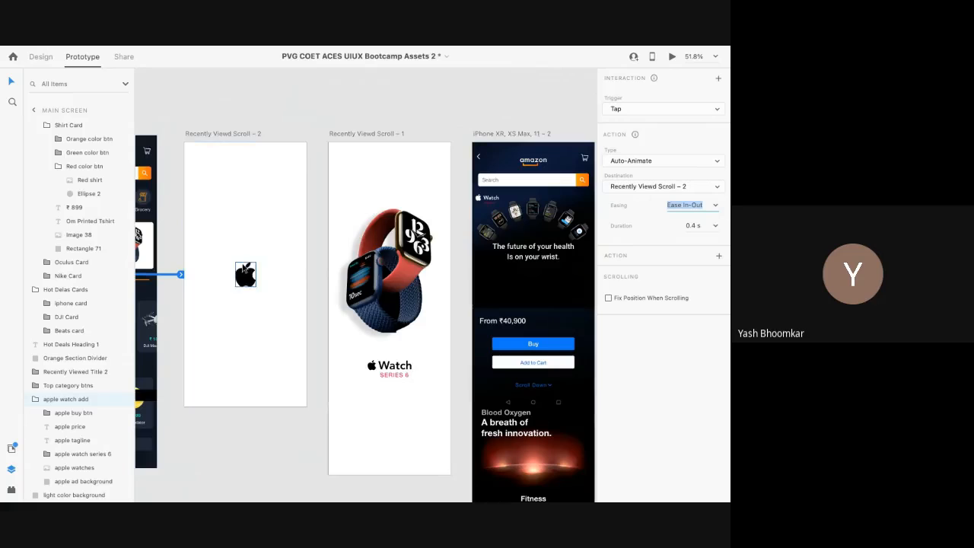
pyautogui.click(674, 58)
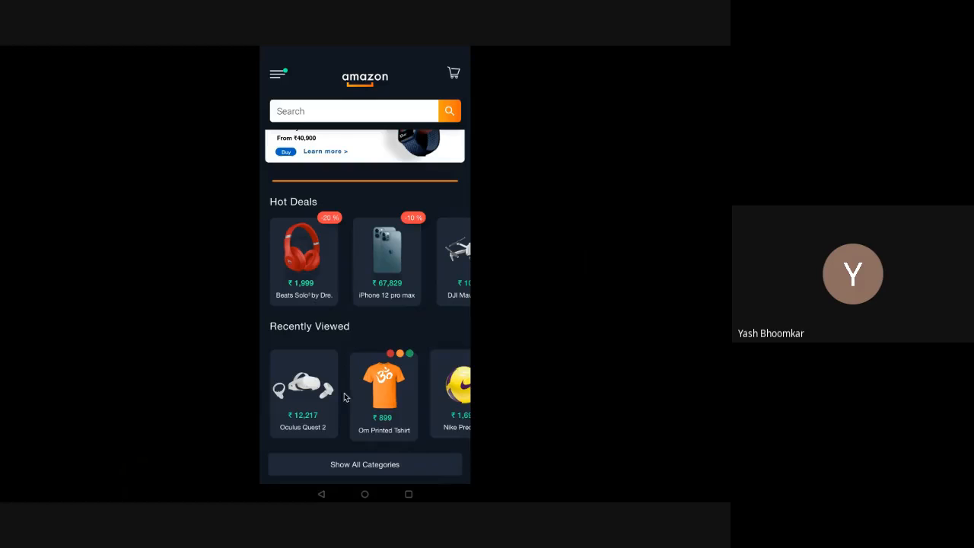
# Step: Tap the Watch ad to play the Apple logo and Watch Series 6 splashes, then exit Preview
pyautogui.click(365, 151)
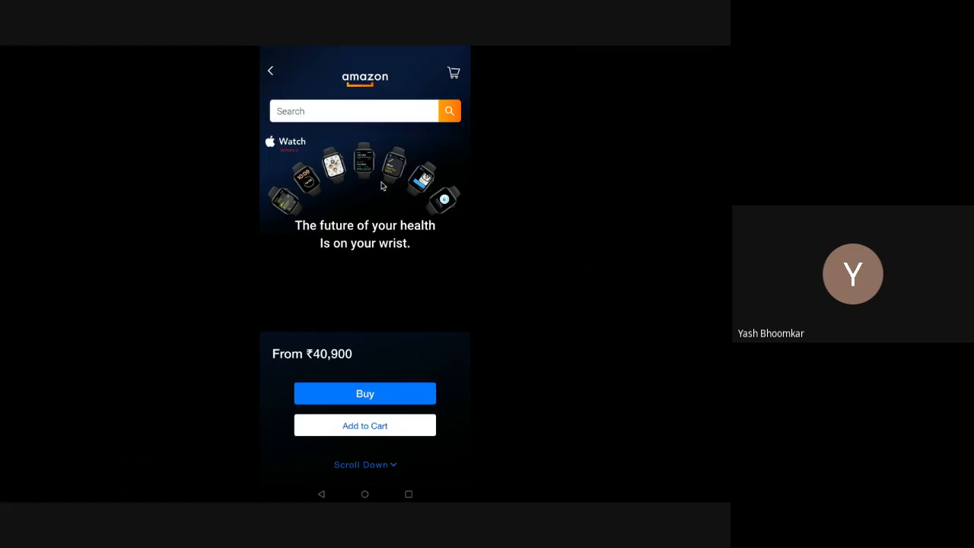
pyautogui.hotkey('alt', 'Tab')
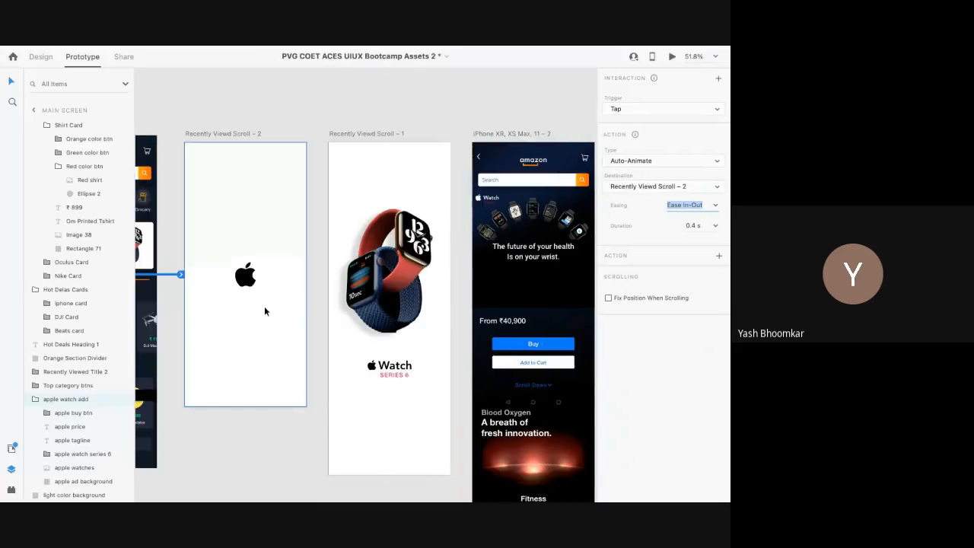
pyautogui.click(224, 134)
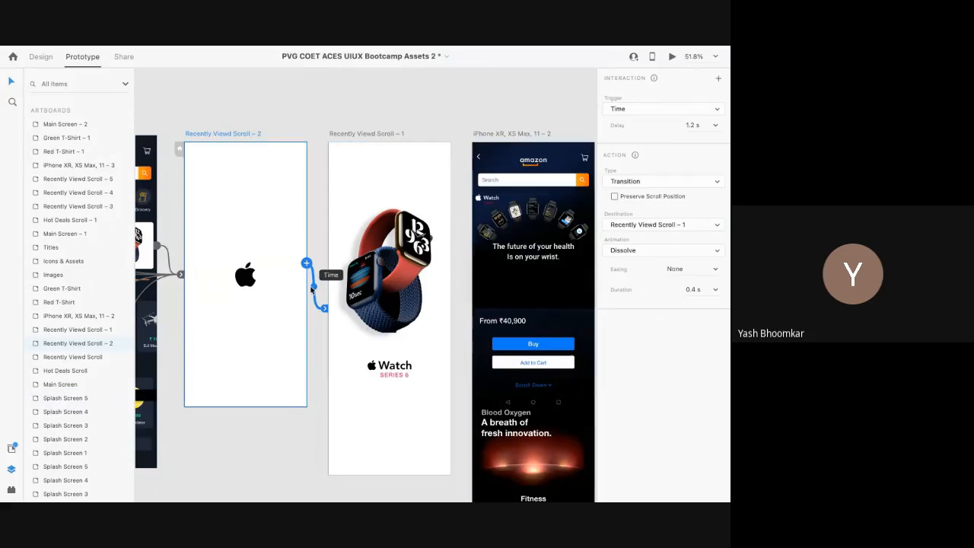
pyautogui.click(695, 110)
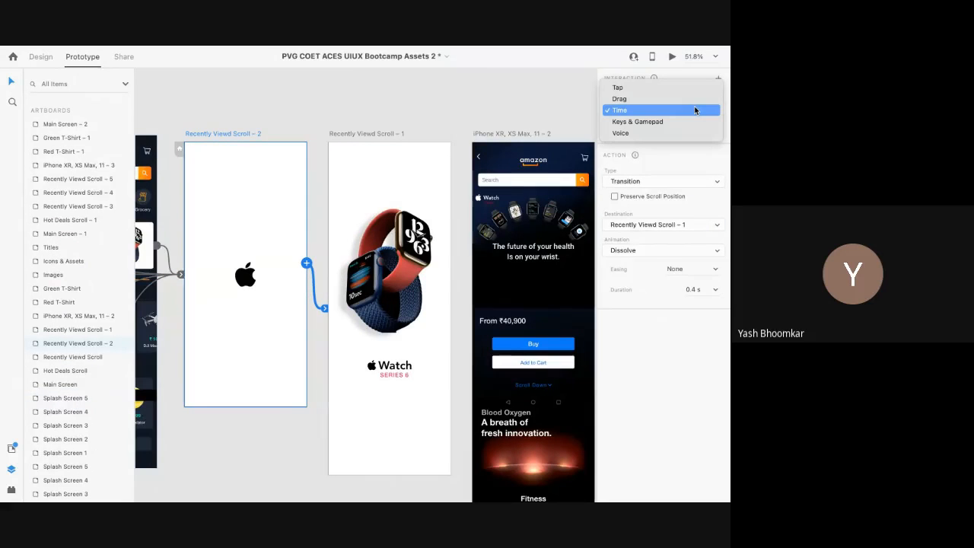
pyautogui.click(695, 111)
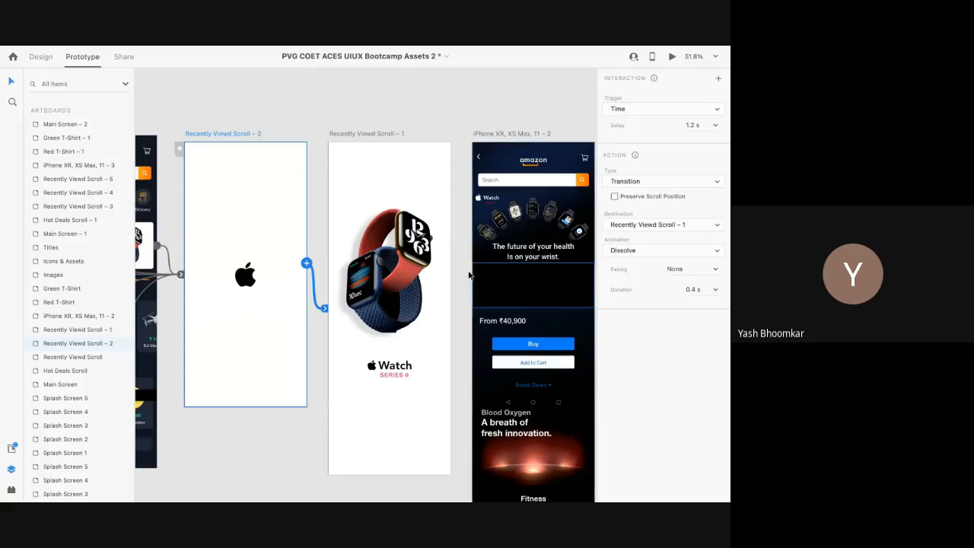
pyautogui.click(361, 134)
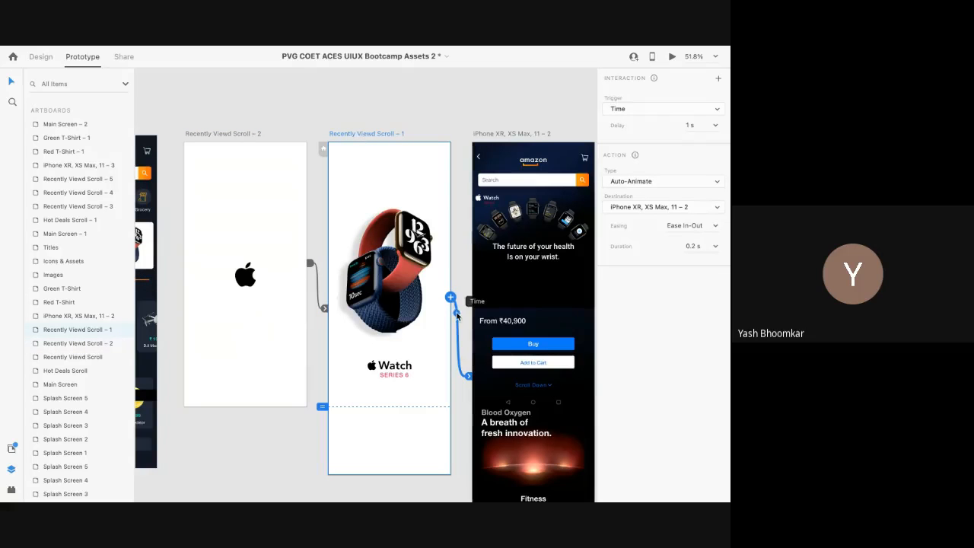
pyautogui.click(659, 109)
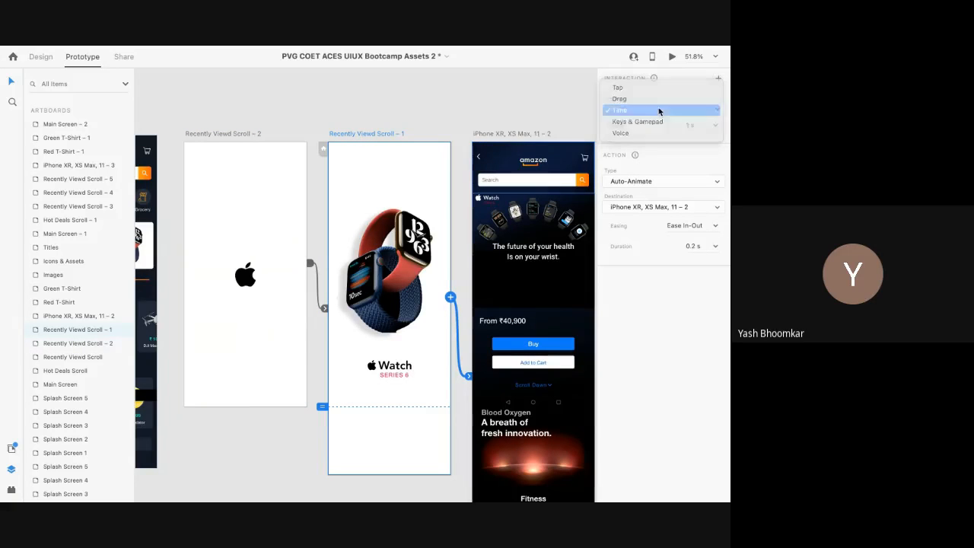
pyautogui.click(663, 109)
pyautogui.click(715, 130)
pyautogui.click(689, 178)
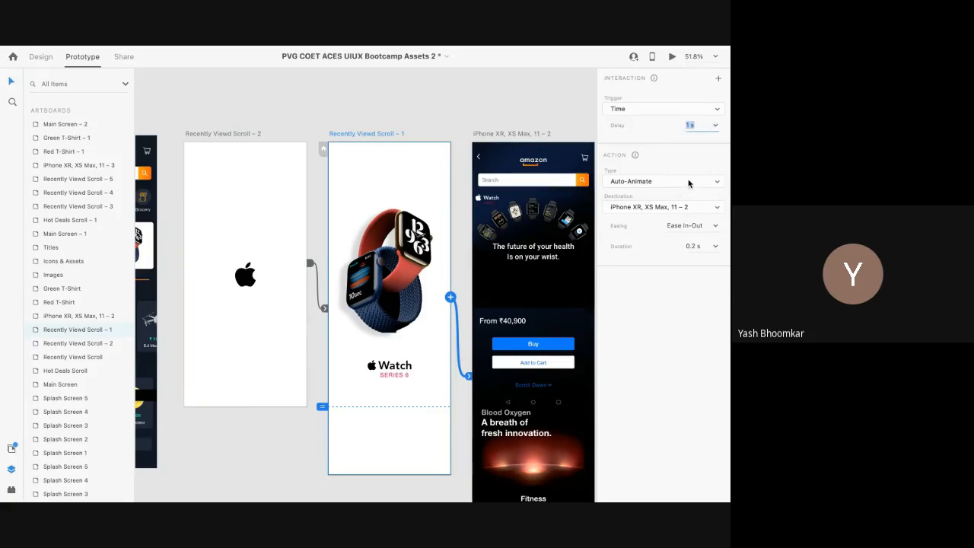
pyautogui.click(688, 184)
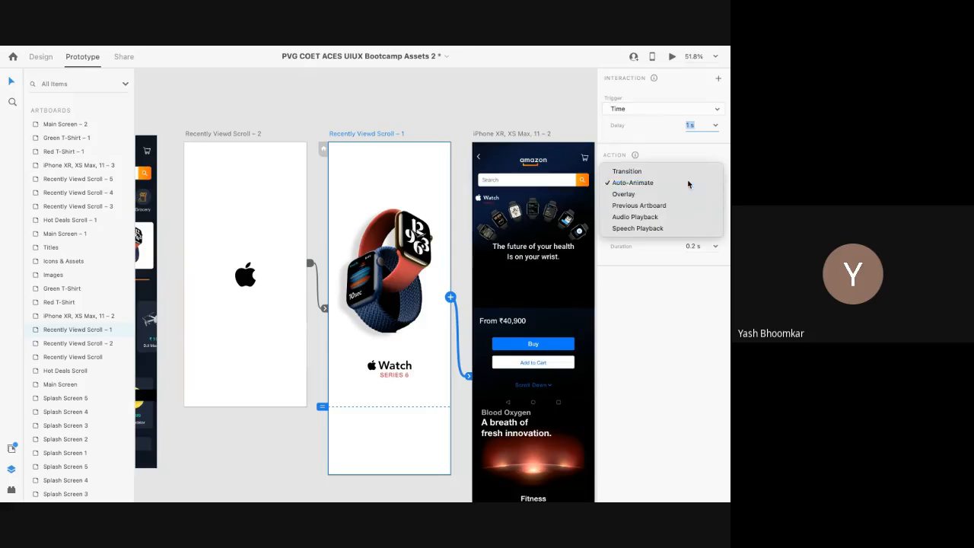
pyautogui.click(689, 182)
pyautogui.hscroll(5, 562, 231)
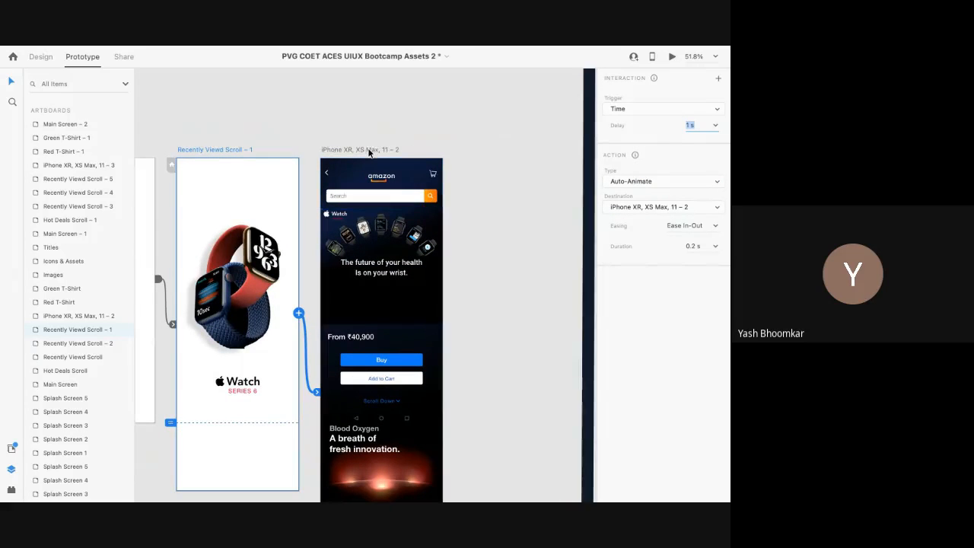
pyautogui.click(345, 151)
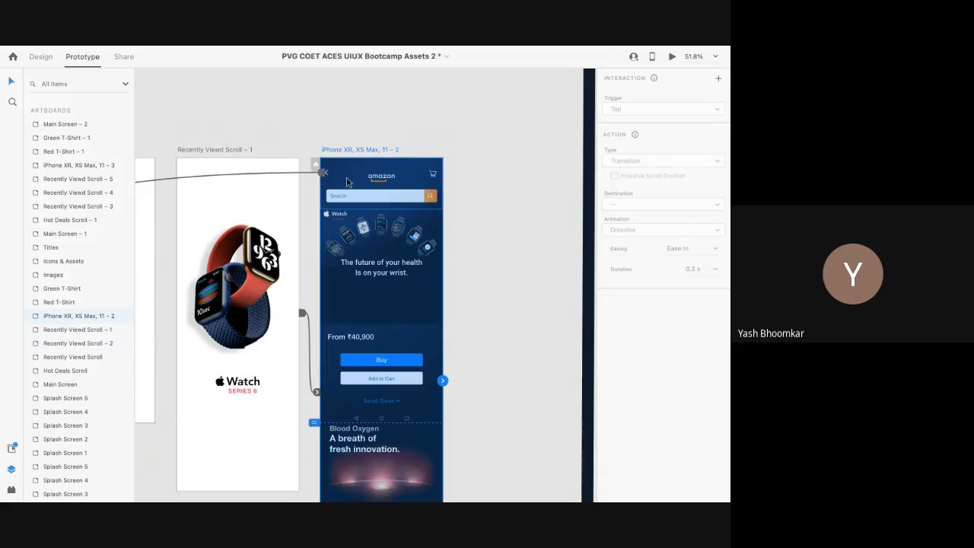
# Step: Inspect the watch page's link to Main Screen, keeping Tap as trigger with Auto-Animate
pyautogui.scroll(5, 325, 172)
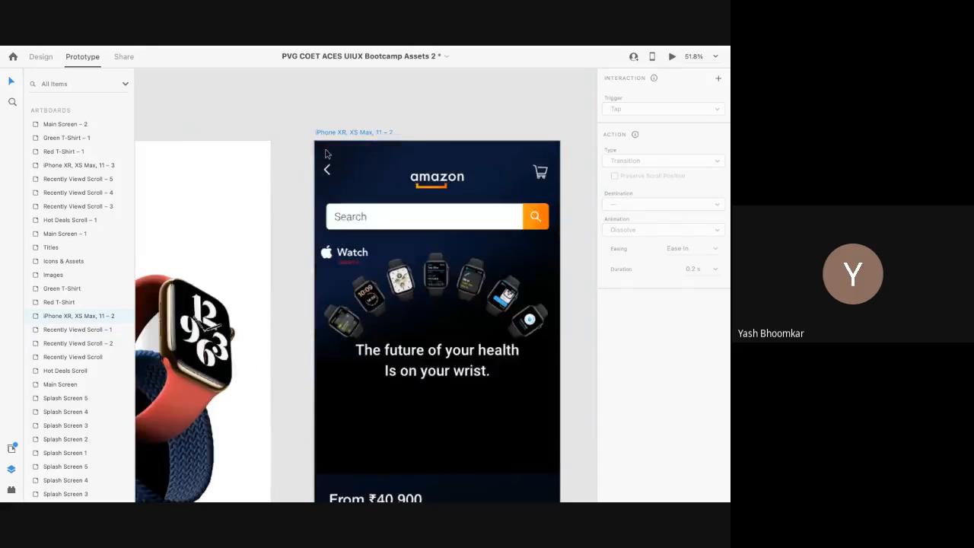
pyautogui.scroll(5, 326, 172)
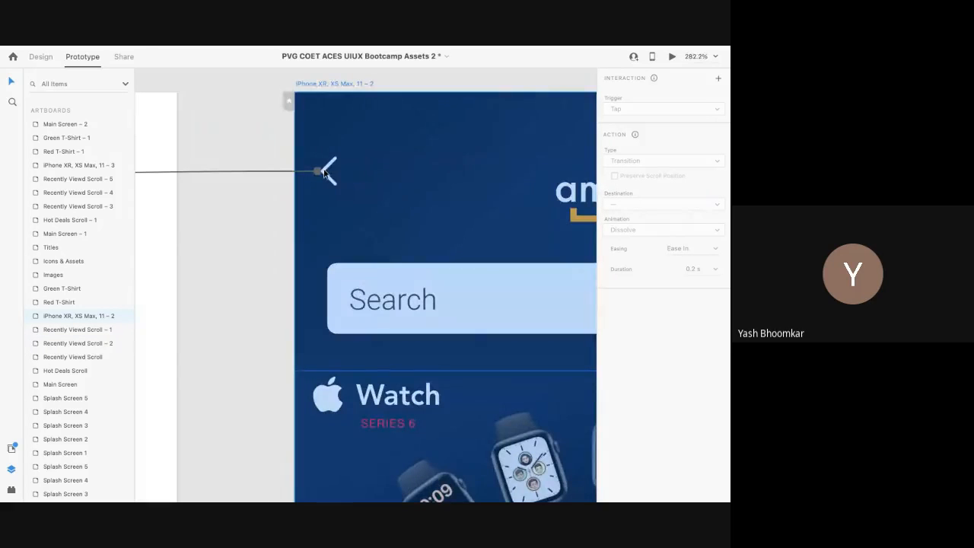
pyautogui.scroll(-4, 325, 174)
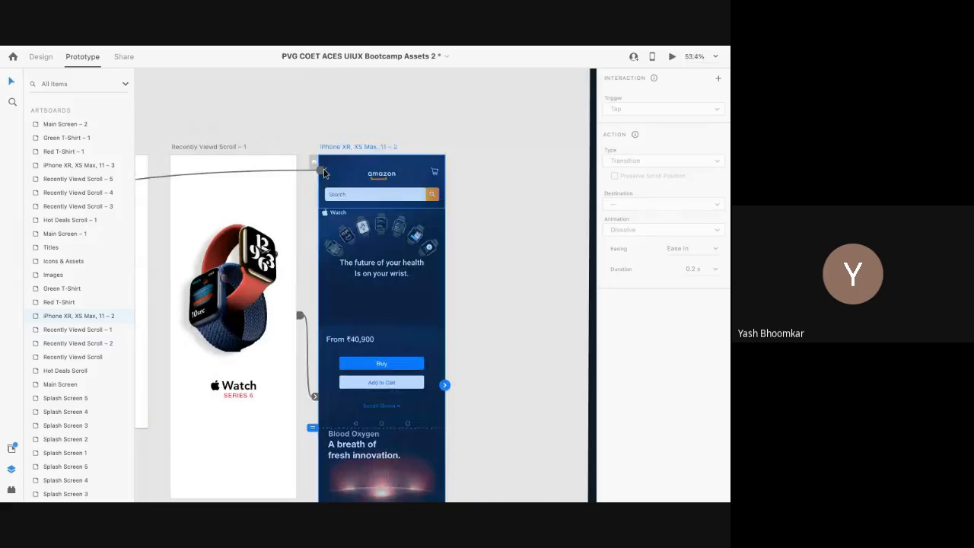
pyautogui.hscroll(-15, 323, 172)
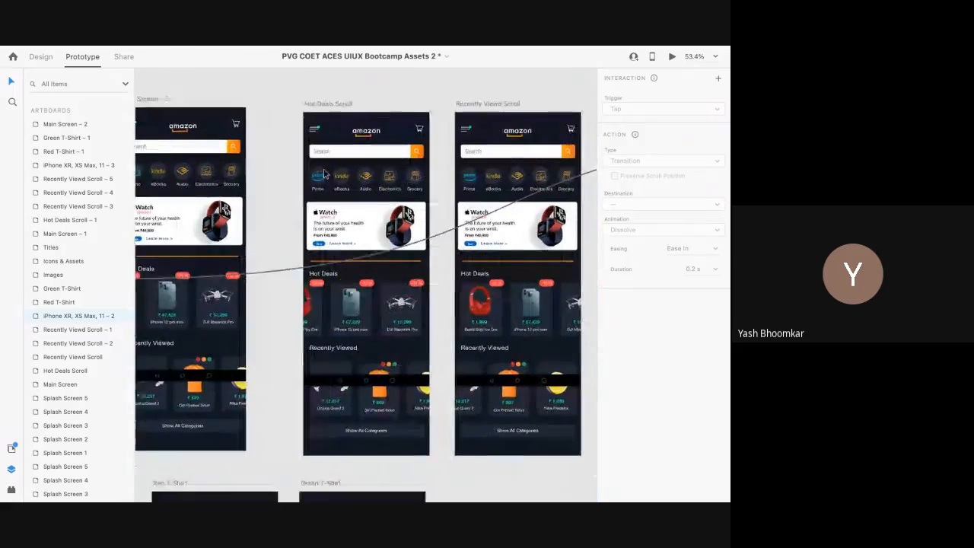
pyautogui.hscroll(-5, 324, 172)
pyautogui.scroll(2, 324, 172)
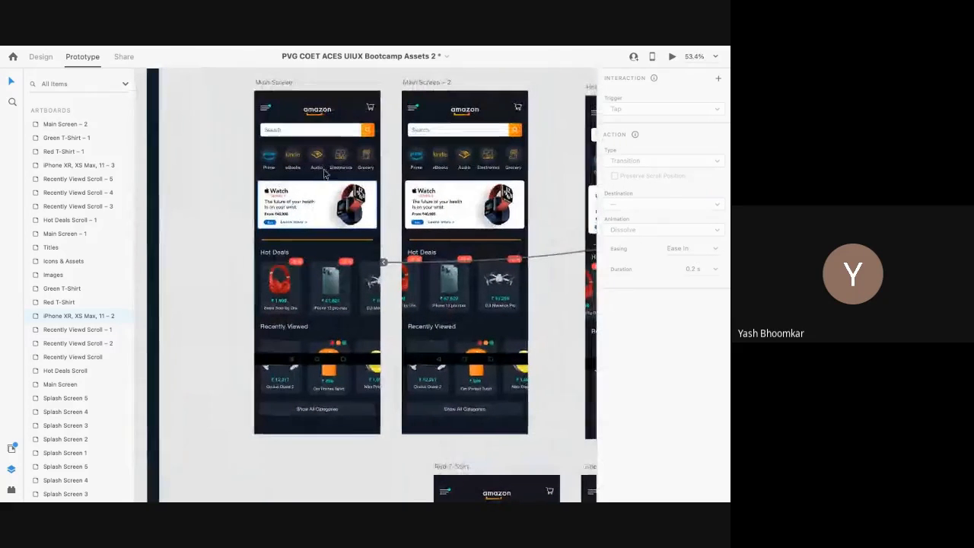
pyautogui.click(537, 254)
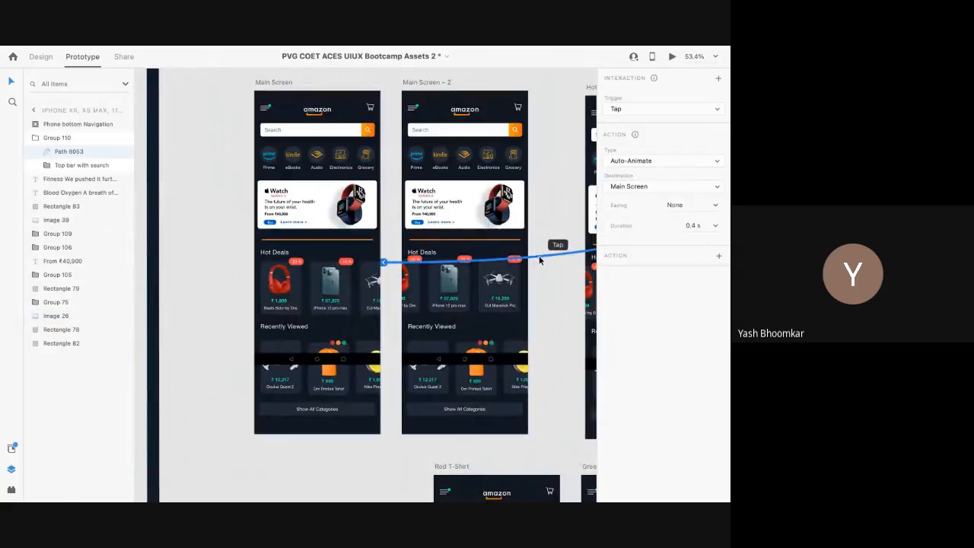
pyautogui.click(670, 107)
pyautogui.click(670, 107)
# Step: Select the 414 by 896 Apple logo splash artboard and return to Design mode
pyautogui.hscroll(5, 554, 247)
pyautogui.scroll(-1, 554, 247)
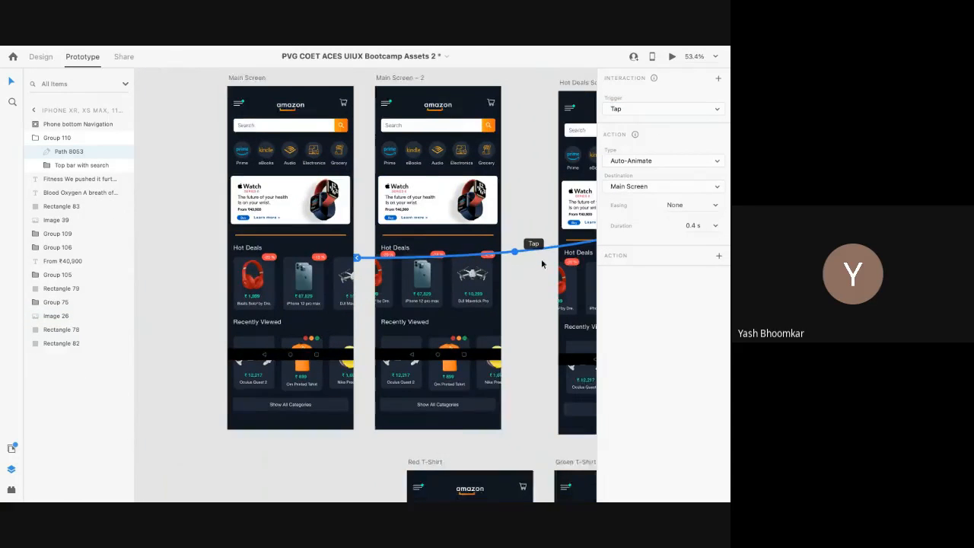
pyautogui.scroll(-5, 542, 264)
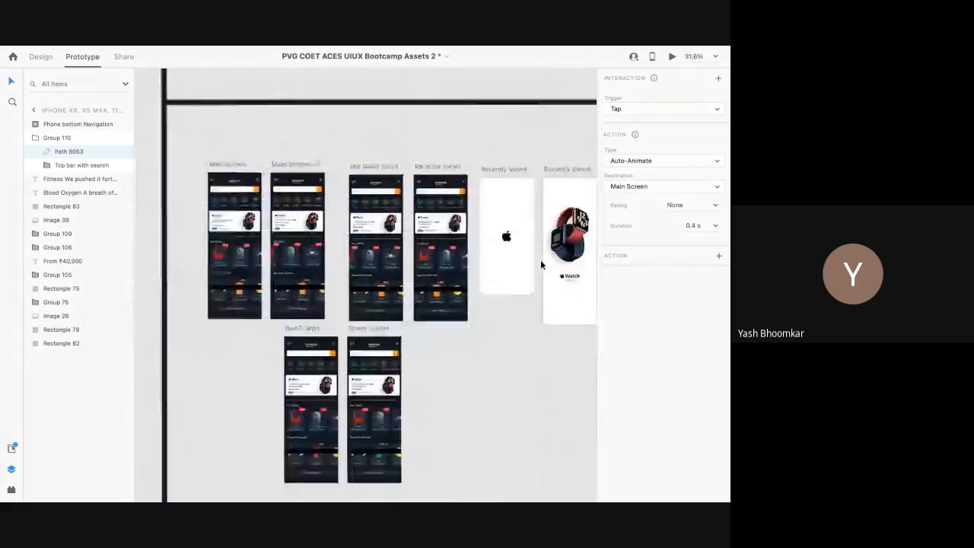
pyautogui.scroll(-2, 542, 264)
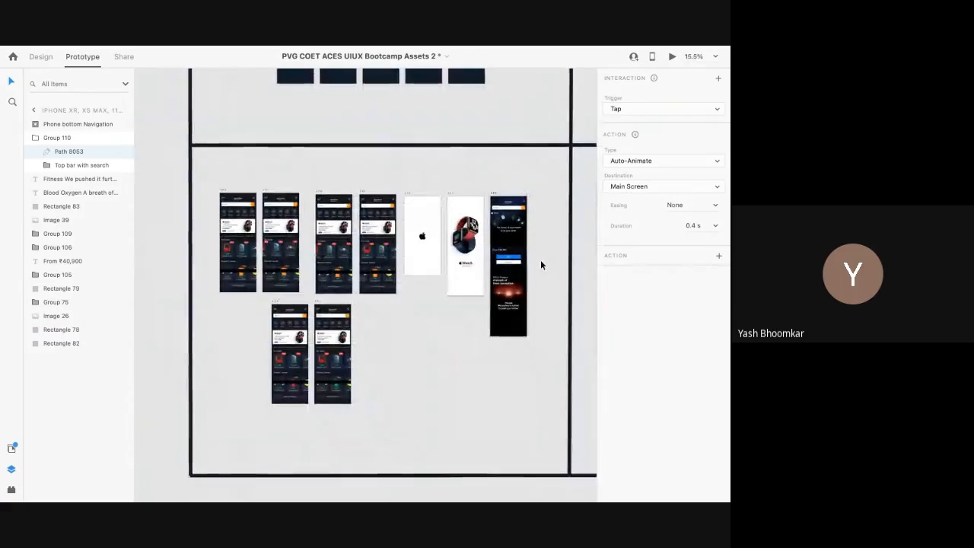
pyautogui.scroll(3, 516, 239)
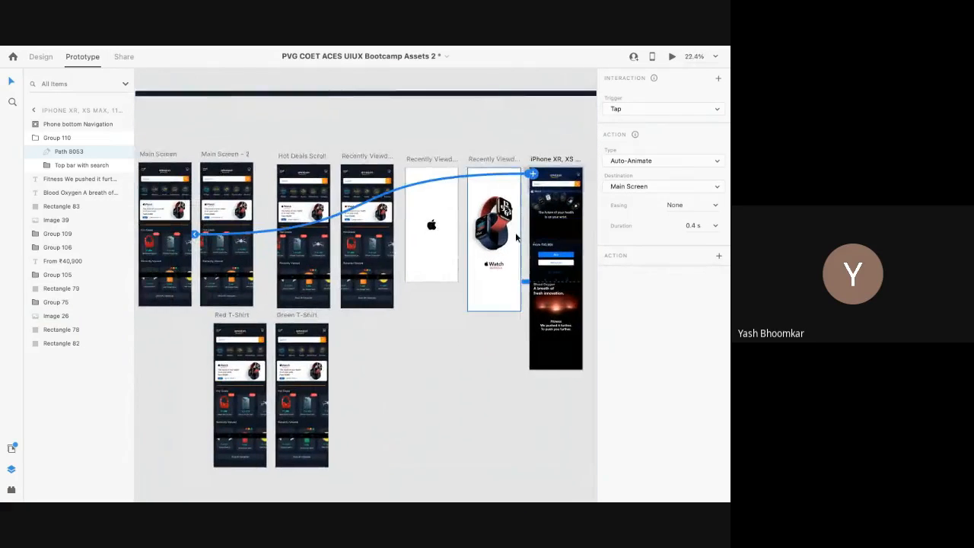
pyautogui.click(433, 253)
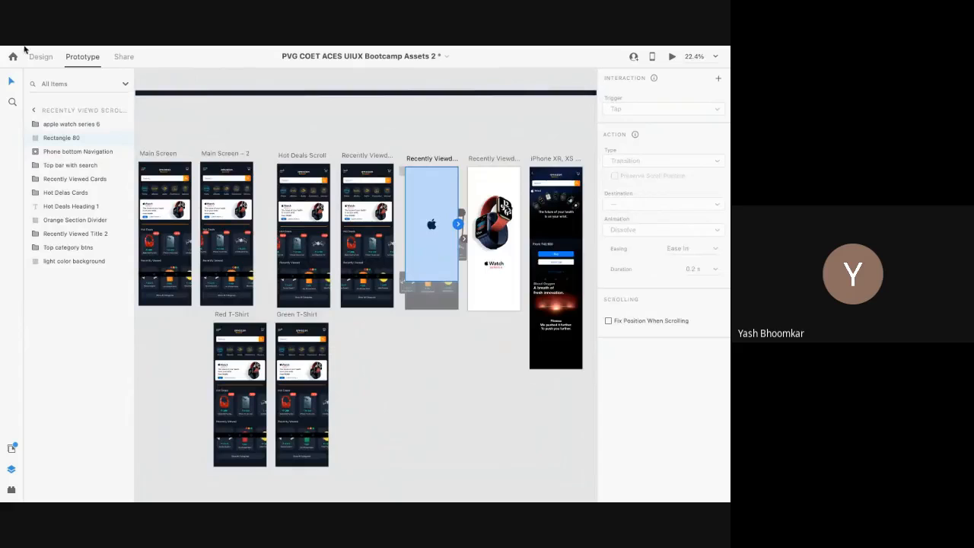
pyautogui.click(38, 57)
pyautogui.scroll(-2, 421, 316)
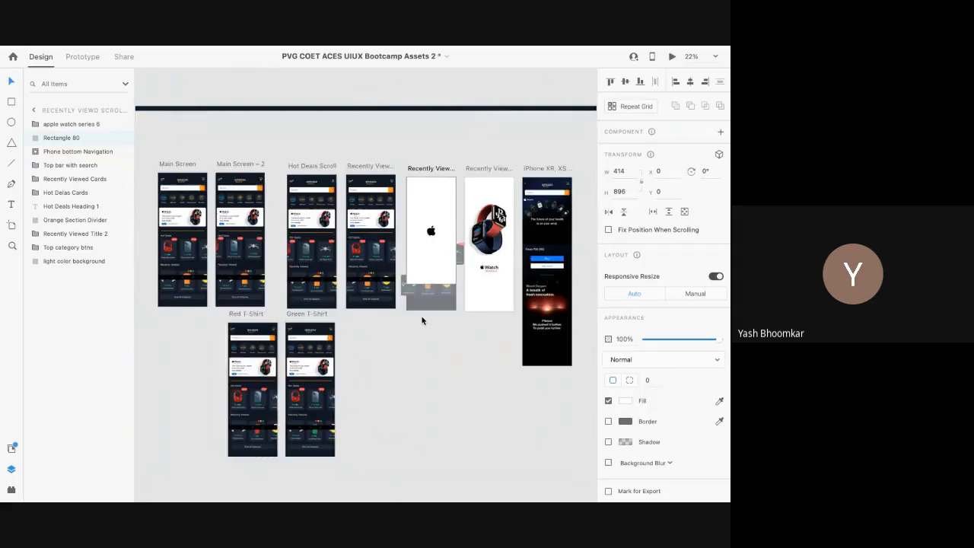
# Step: Scroll across the Images, Icons & Assets, Titles and Playground artboards to review them
pyautogui.scroll(1, 276, 255)
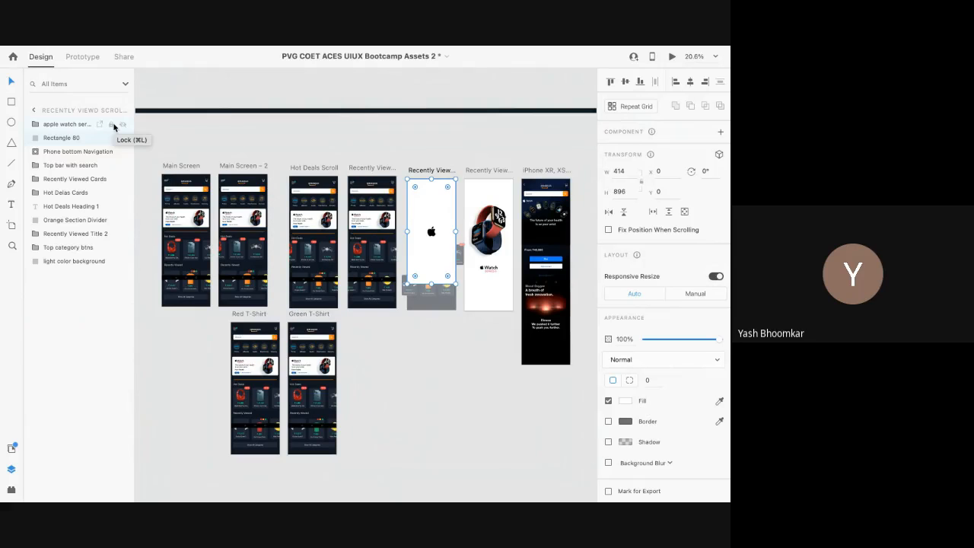
pyautogui.scroll(3, 331, 234)
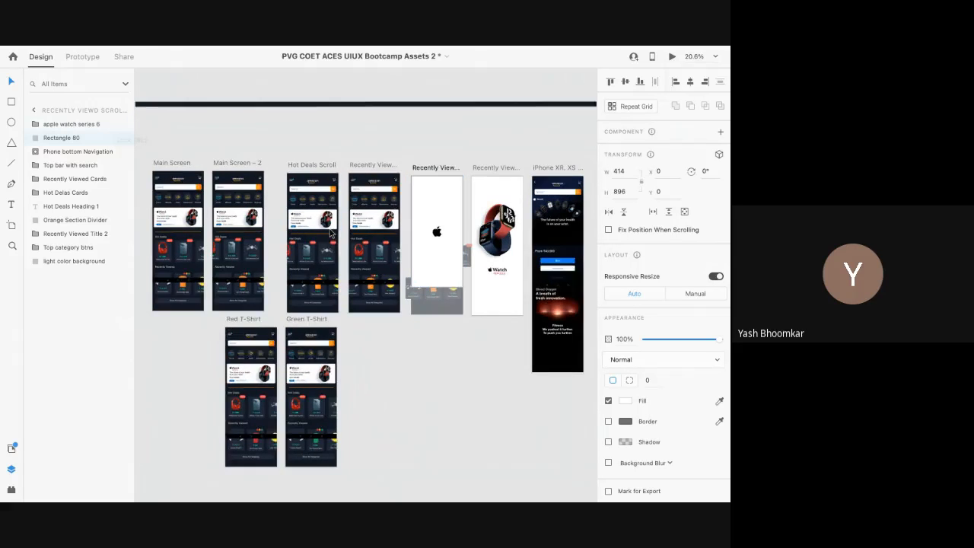
pyautogui.hscroll(15, 331, 233)
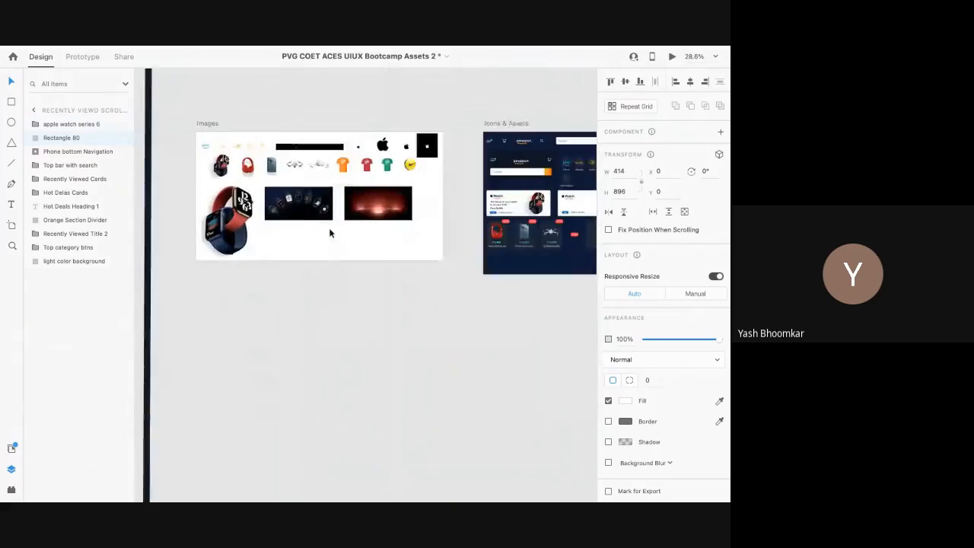
pyautogui.hscroll(15, 329, 234)
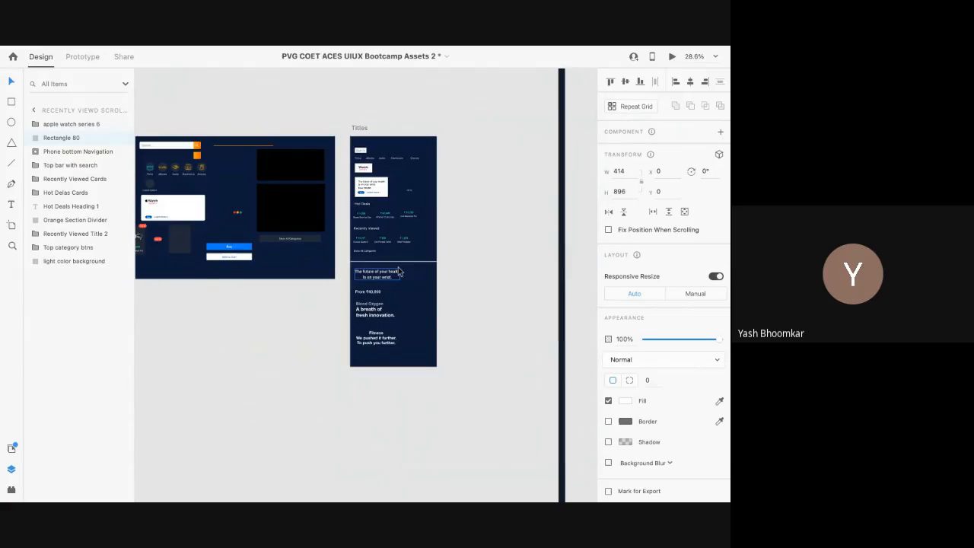
pyautogui.scroll(-5, 398, 272)
pyautogui.scroll(2, 398, 272)
pyautogui.hscroll(10, 398, 271)
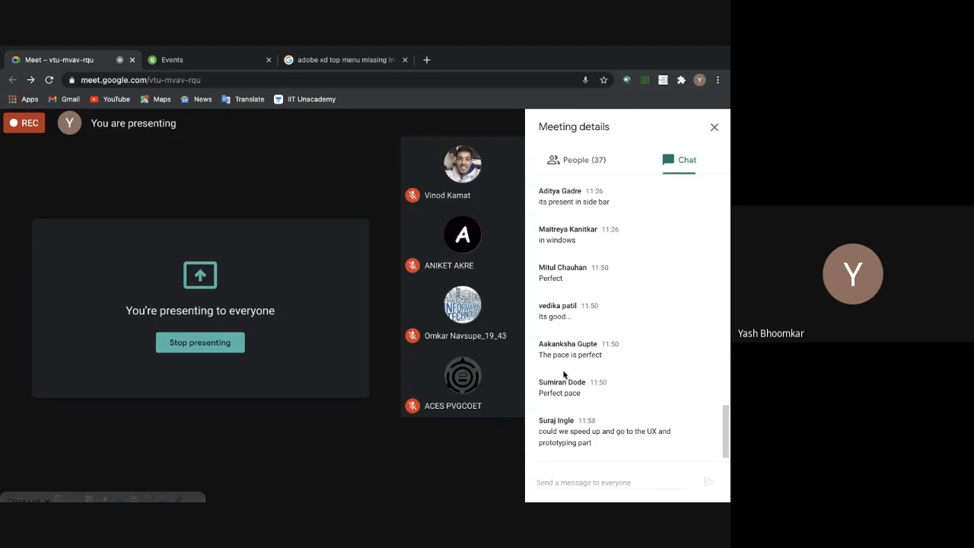
# Step: Check the attendees' Yes replies in Meet chat, then share Adobe XD's Playground board again
pyautogui.hotkey('ctrl', 'Right')
pyautogui.hotkey('ctrl', 'Left')
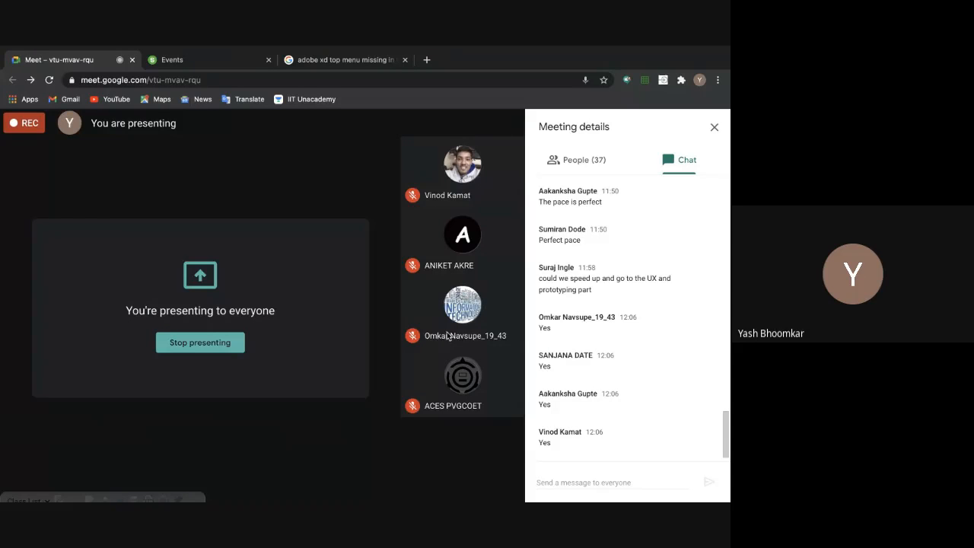
pyautogui.hotkey('ctrl', 'Right')
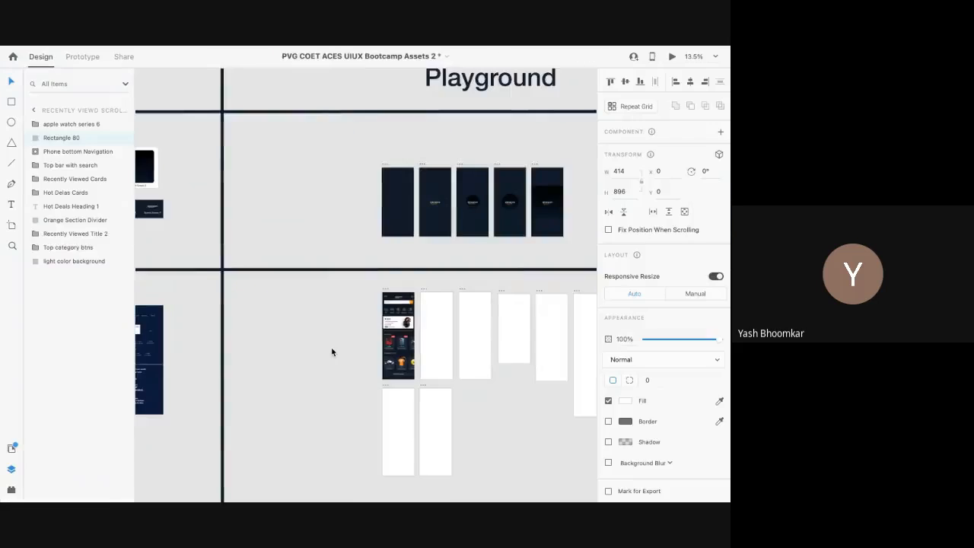
pyautogui.scroll(-5, 332, 352)
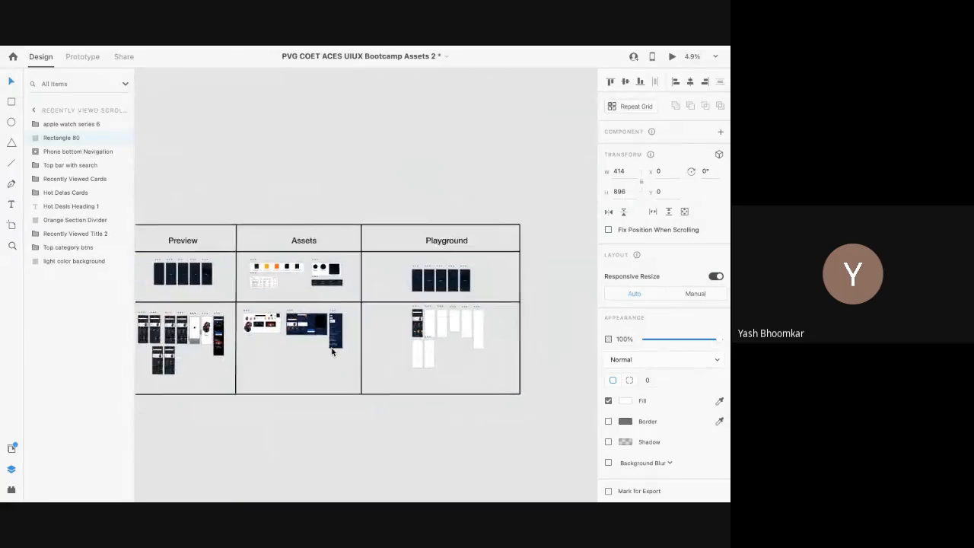
pyautogui.scroll(2, 485, 308)
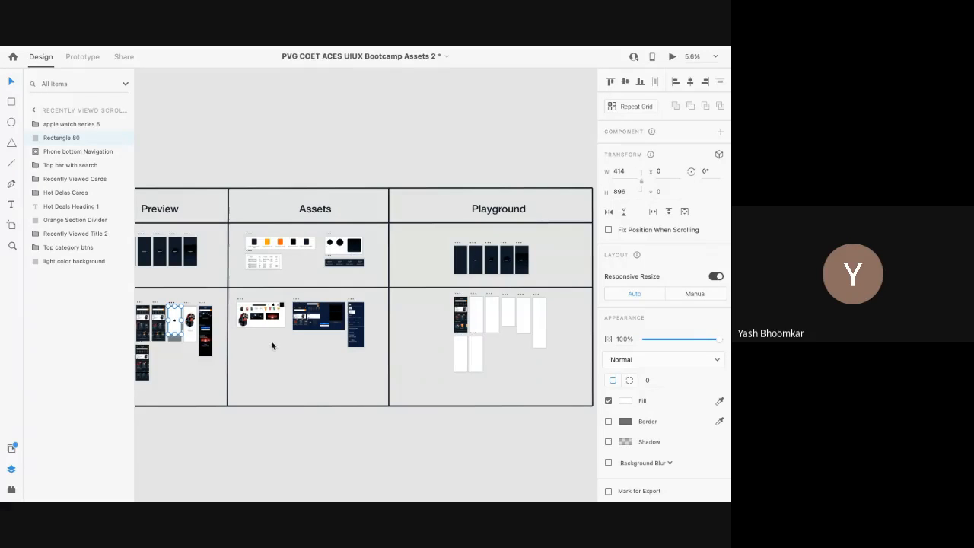
pyautogui.scroll(2, 290, 328)
pyautogui.hscroll(-5, 290, 328)
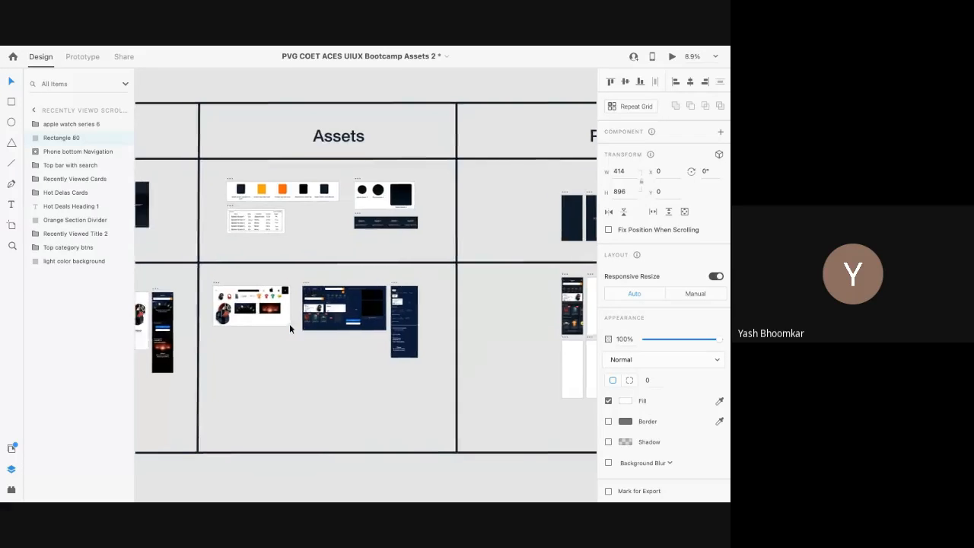
pyautogui.scroll(4, 290, 328)
pyautogui.scroll(-1, 290, 328)
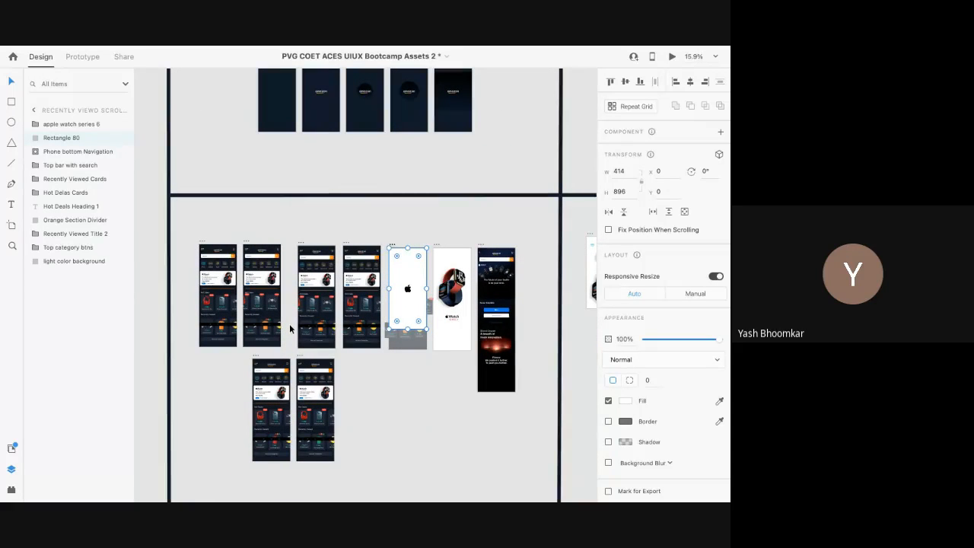
pyautogui.scroll(-5, 289, 328)
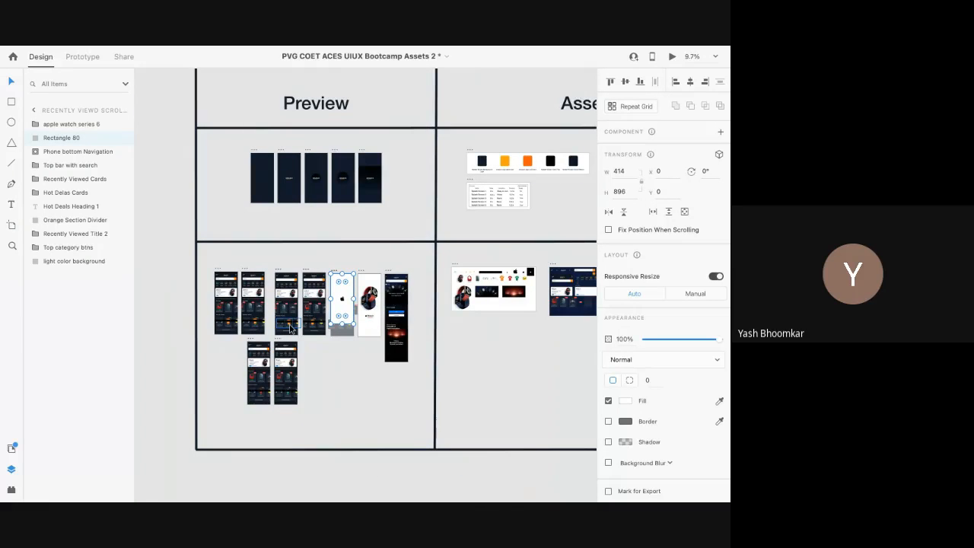
pyautogui.hscroll(1, 289, 329)
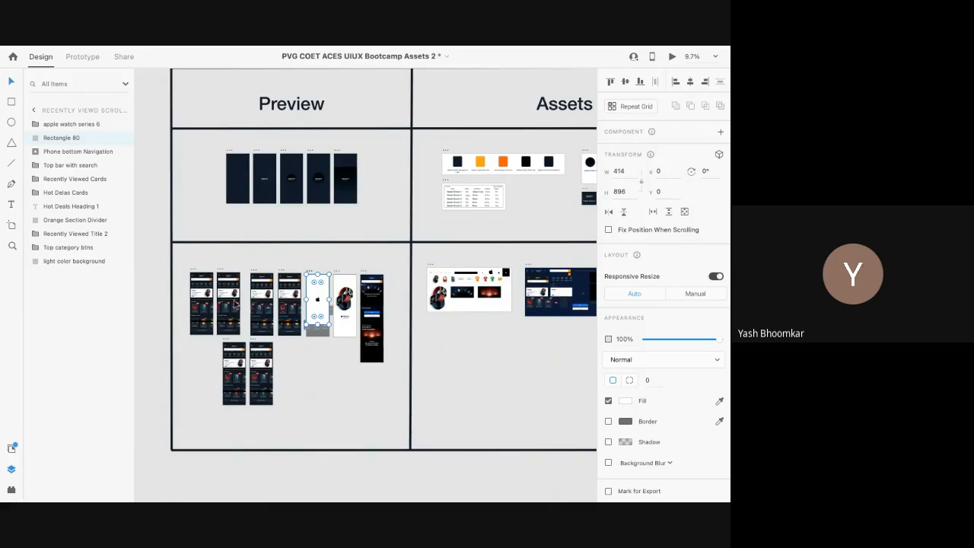
pyautogui.scroll(5, 237, 303)
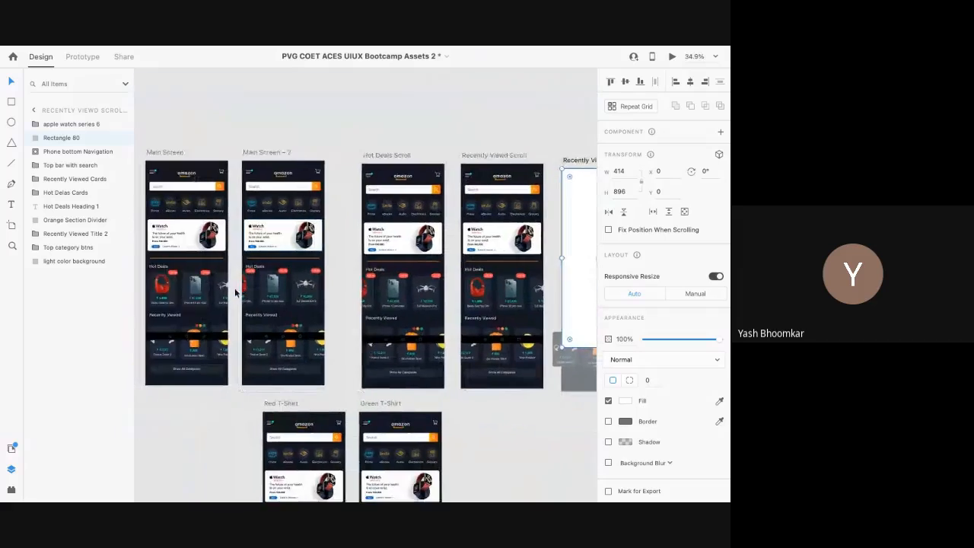
pyautogui.scroll(4, 183, 296)
pyautogui.scroll(-4, 183, 297)
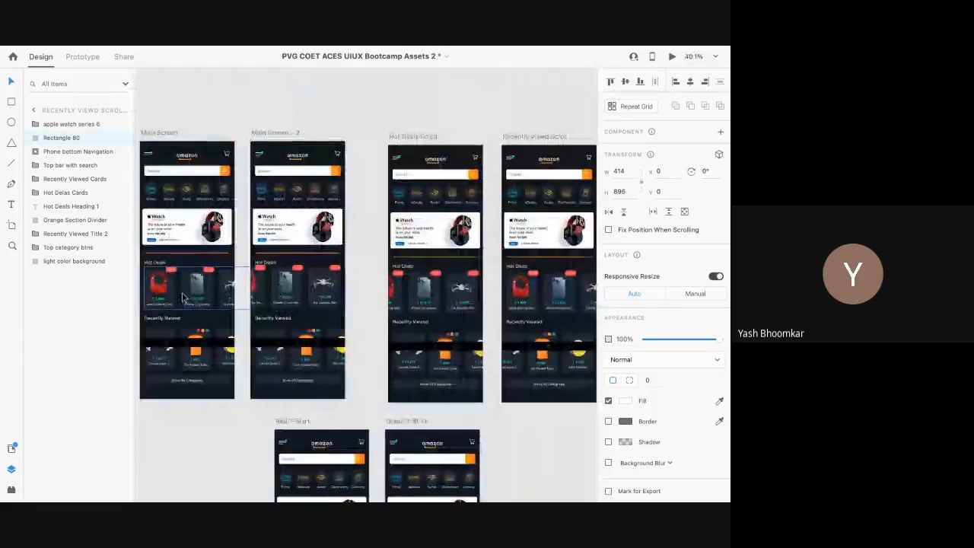
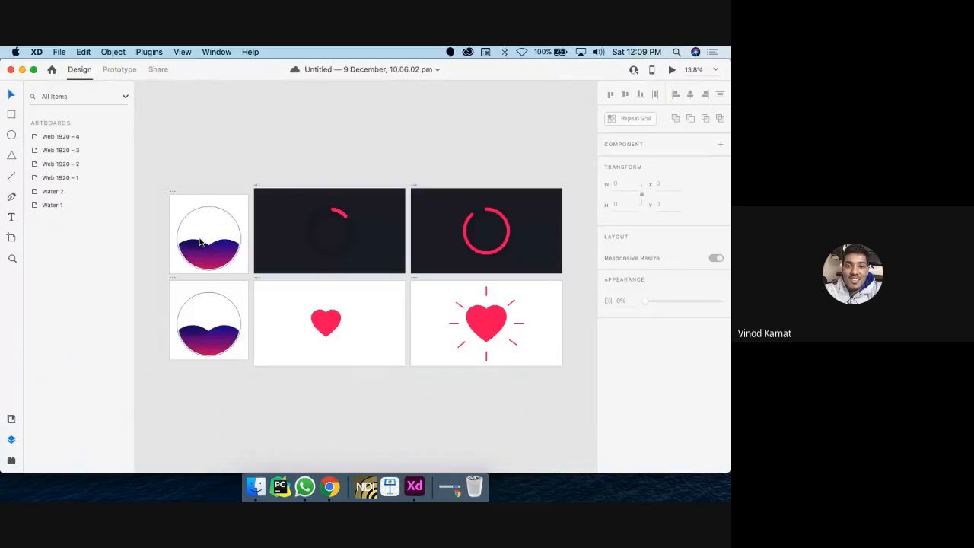
# Step: Open the Bluetooth device list and dismiss it again
pyautogui.scroll(5, 200, 242)
pyautogui.scroll(-7, 201, 242)
pyautogui.scroll(1, 197, 232)
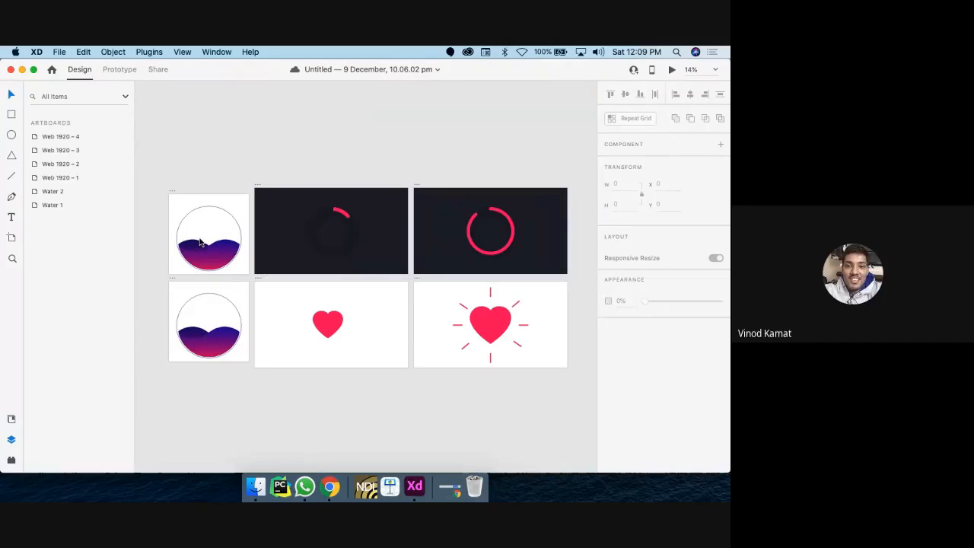
pyautogui.click(505, 52)
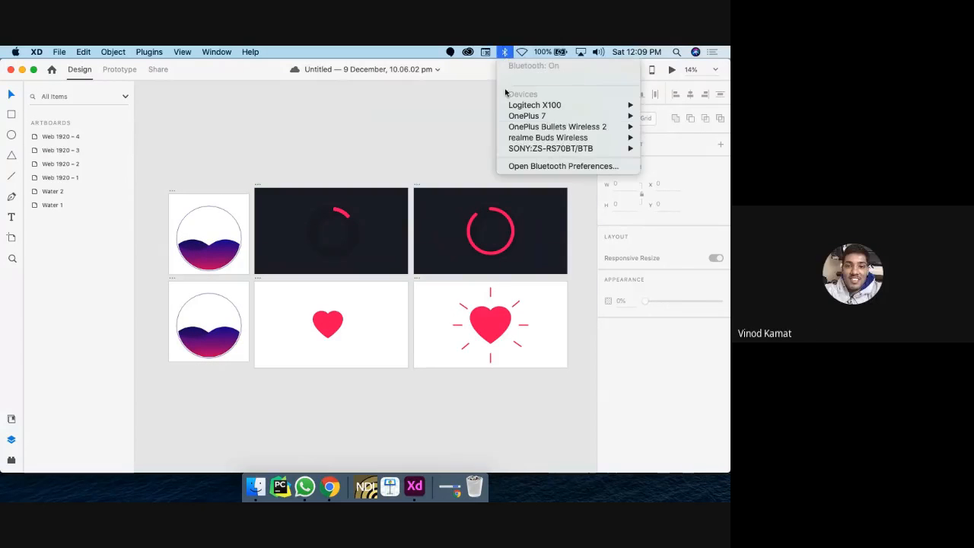
pyautogui.moveTo(563, 127)
pyautogui.click(453, 127)
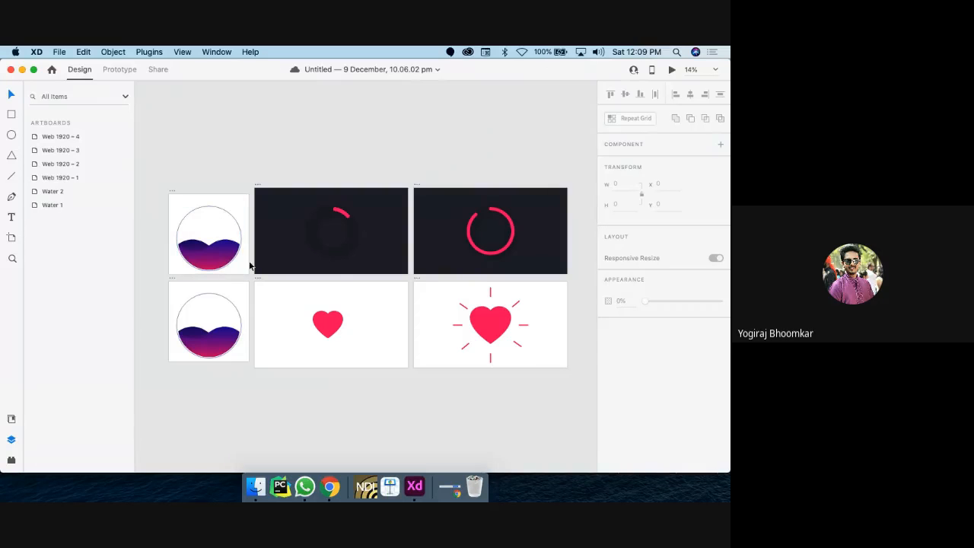
# Step: Select the Water 1 artboard and preview its wave animation
pyautogui.click(191, 225)
pyautogui.scroll(8, 189, 224)
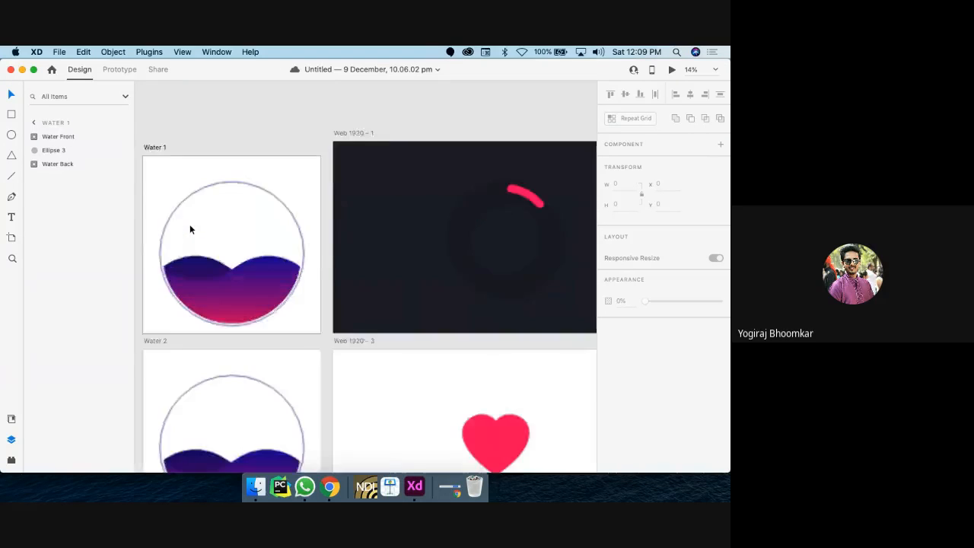
pyautogui.hscroll(-3, 189, 223)
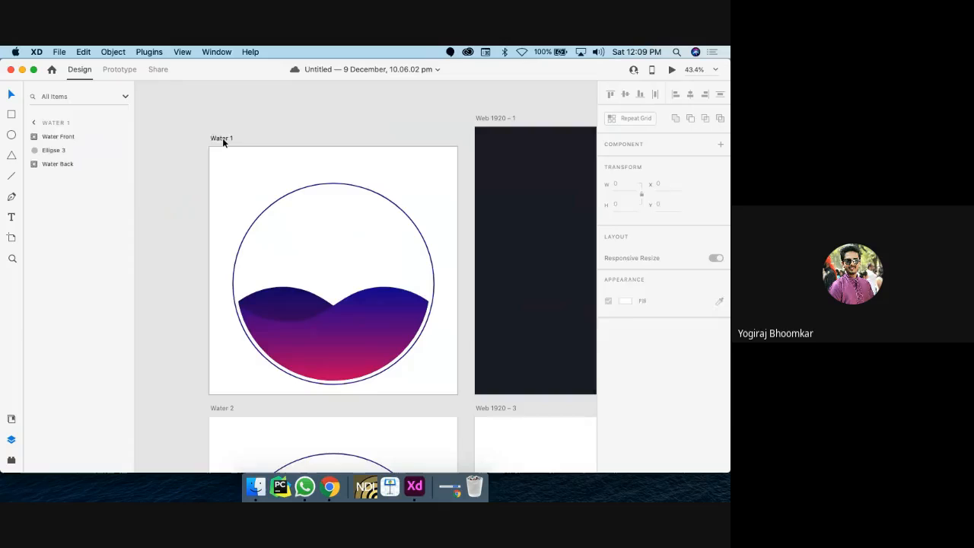
pyautogui.click(223, 140)
pyautogui.scroll(-3, 223, 140)
pyautogui.scroll(-2, 222, 138)
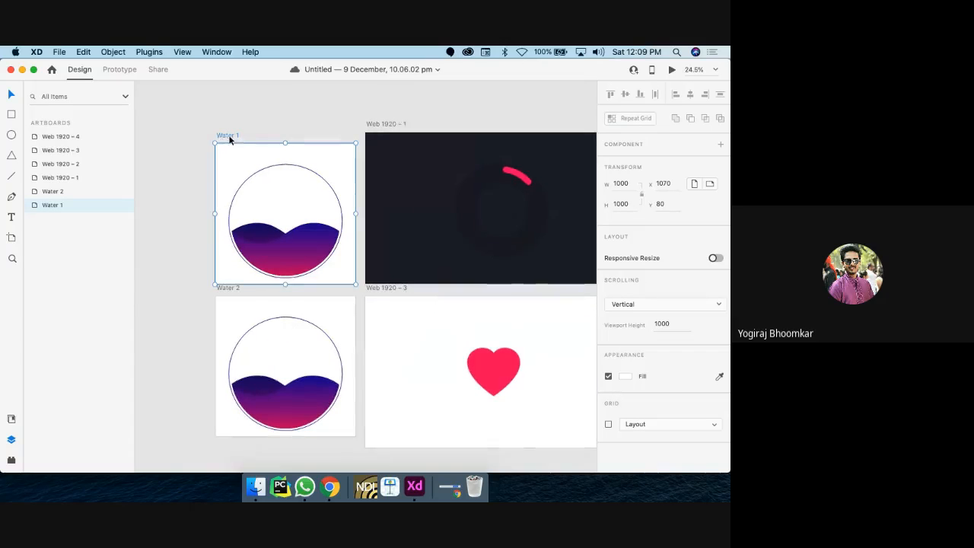
pyautogui.click(671, 71)
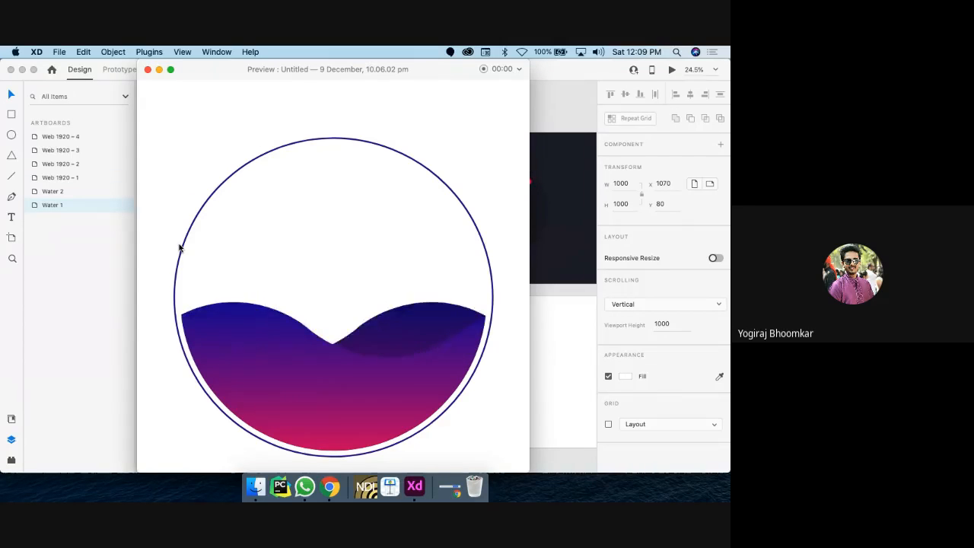
pyautogui.click(148, 69)
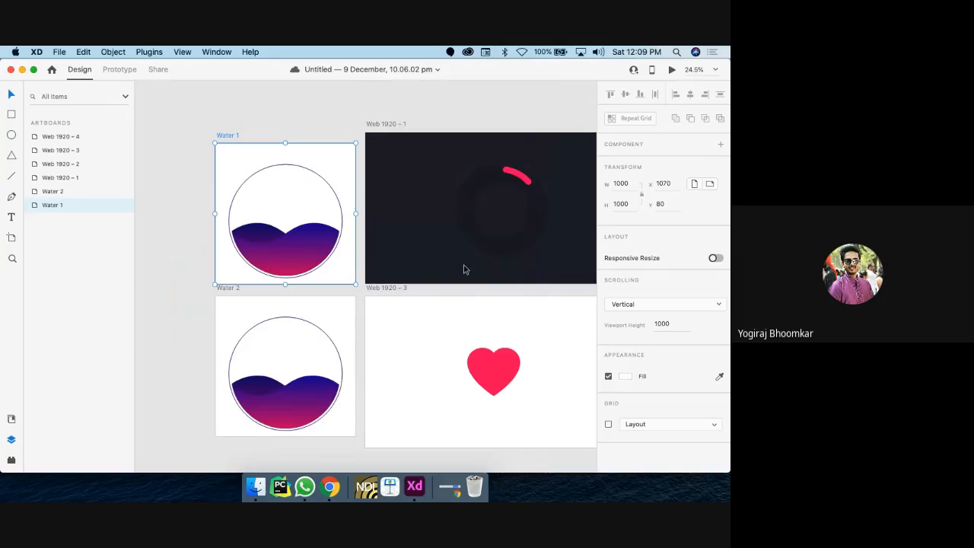
# Step: Select the Web 1920 – 1 artboard and preview its loading spinner animation
pyautogui.hscroll(2, 463, 267)
pyautogui.hscroll(2, 225, 245)
pyautogui.scroll(1, 225, 245)
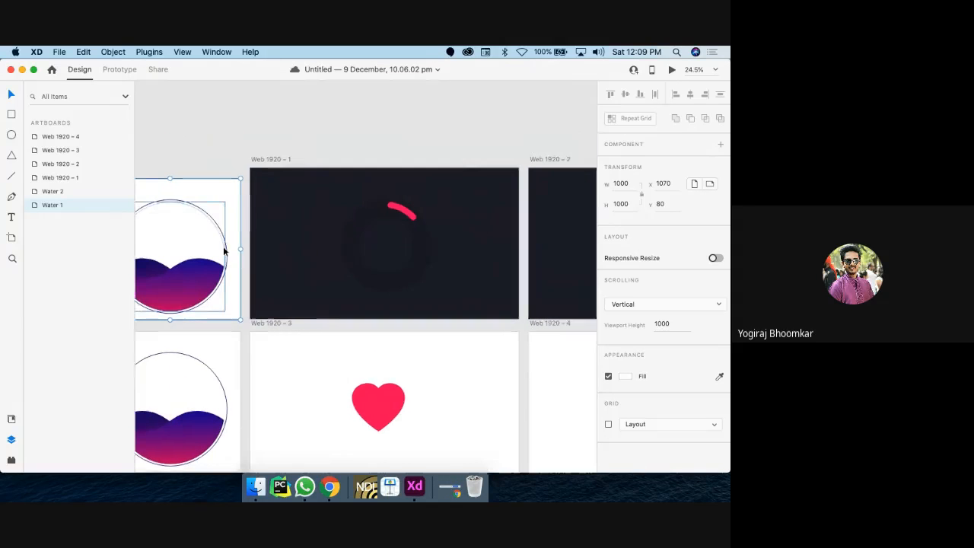
pyautogui.click(259, 162)
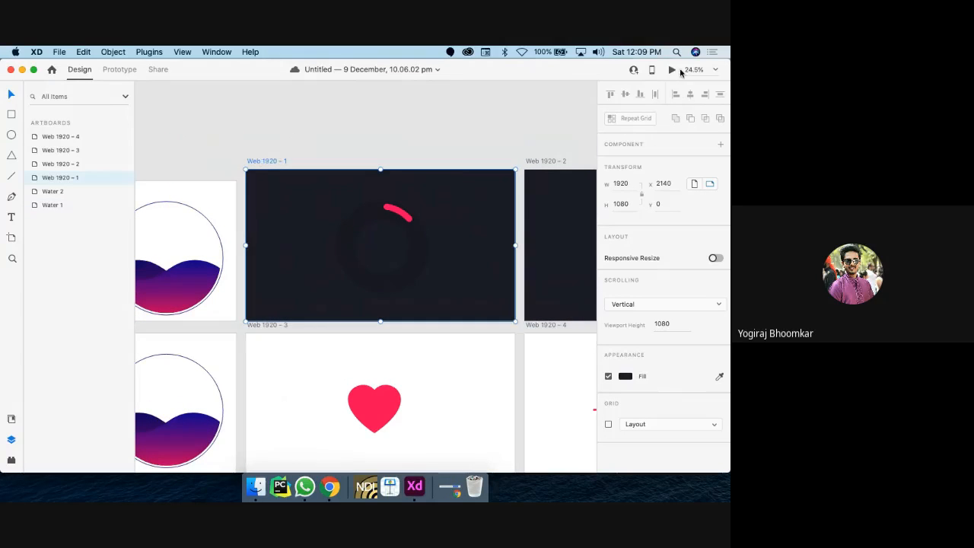
pyautogui.click(670, 70)
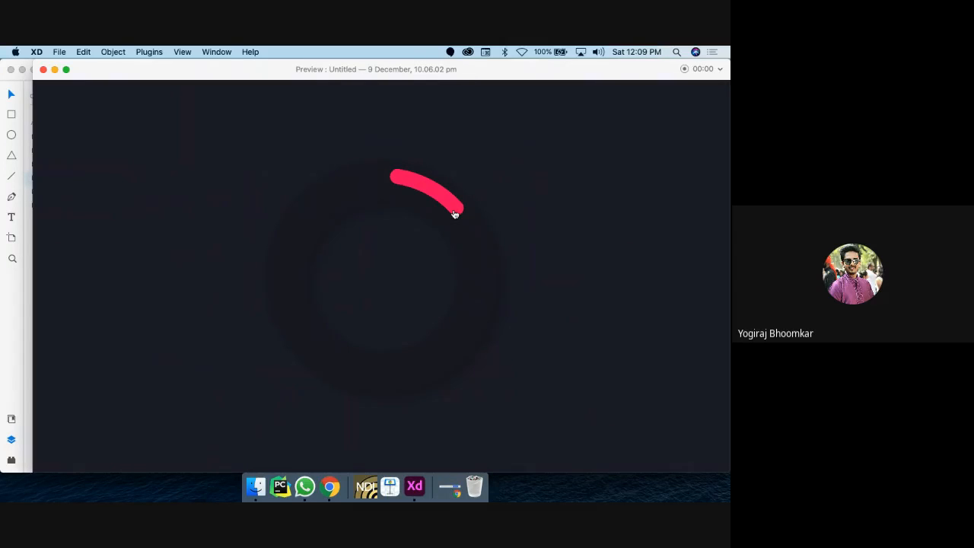
pyautogui.click(503, 53)
pyautogui.click(407, 126)
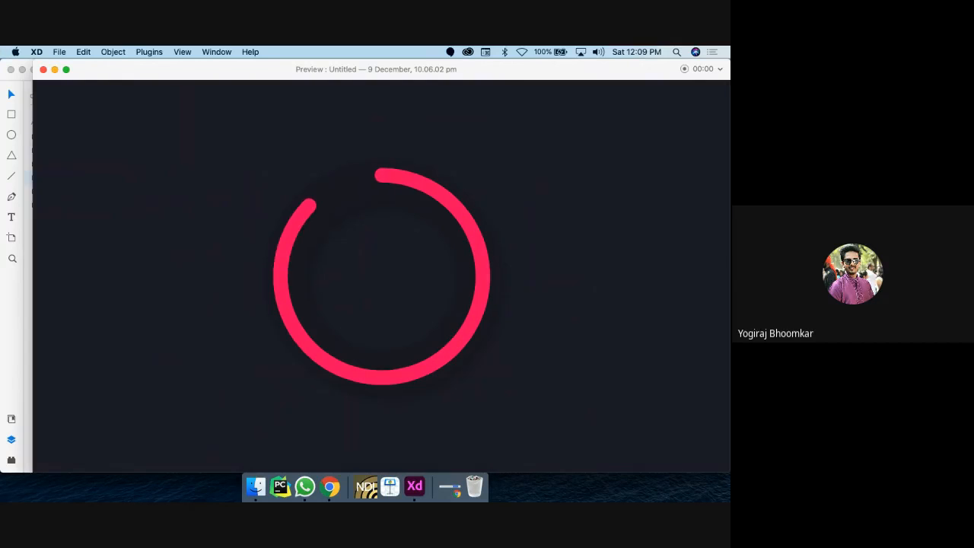
pyautogui.click(43, 69)
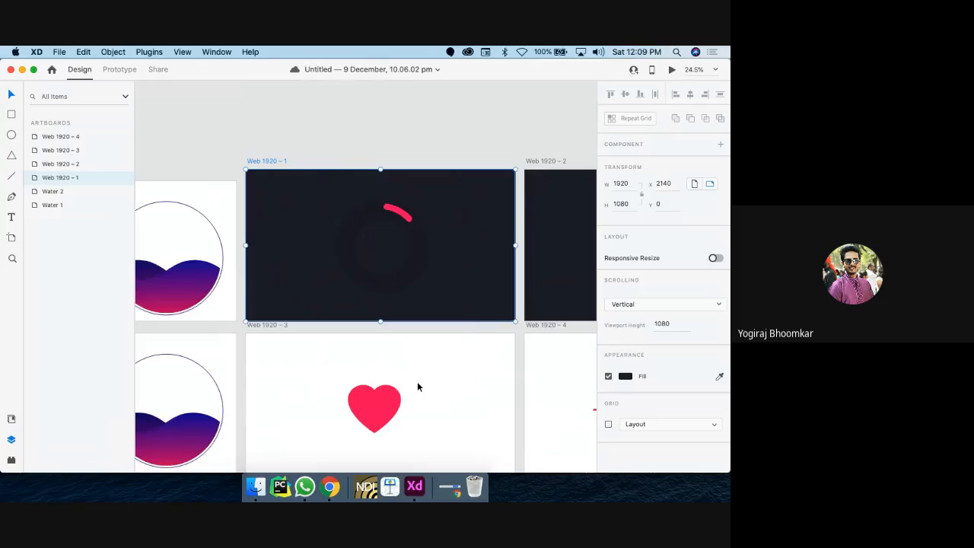
# Step: Select the heart path, then preview the heart artboard and play its burst animation twice
pyautogui.scroll(-3, 417, 380)
pyautogui.scroll(-3, 417, 379)
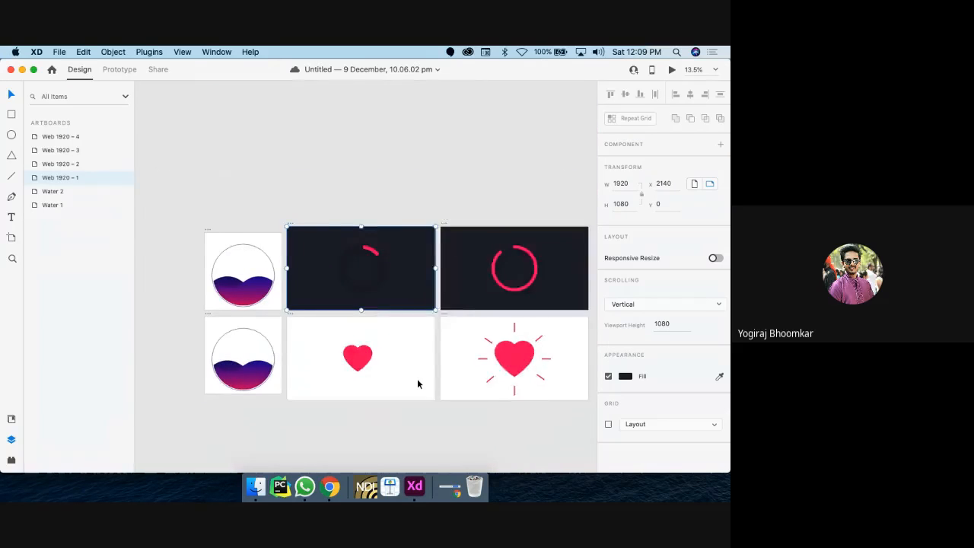
pyautogui.click(294, 342)
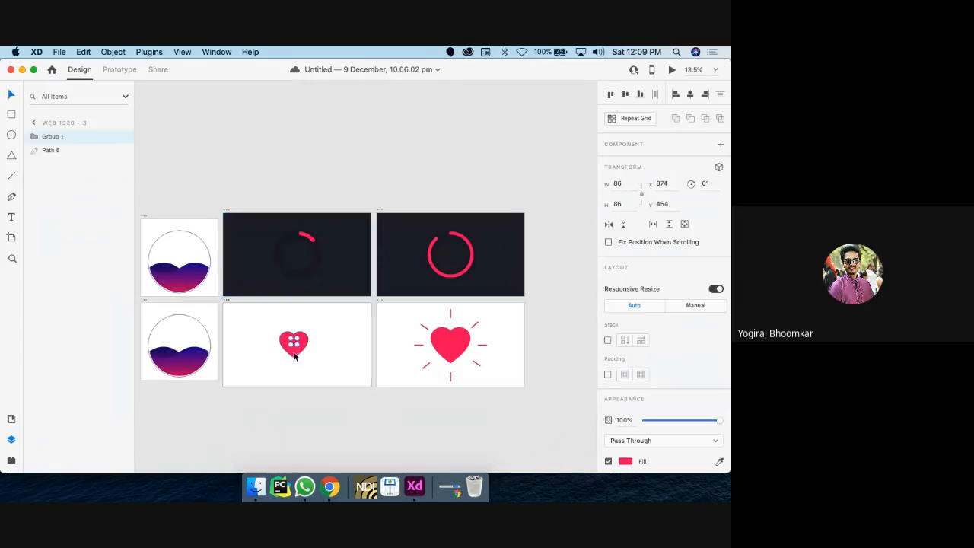
pyautogui.doubleClick(295, 354)
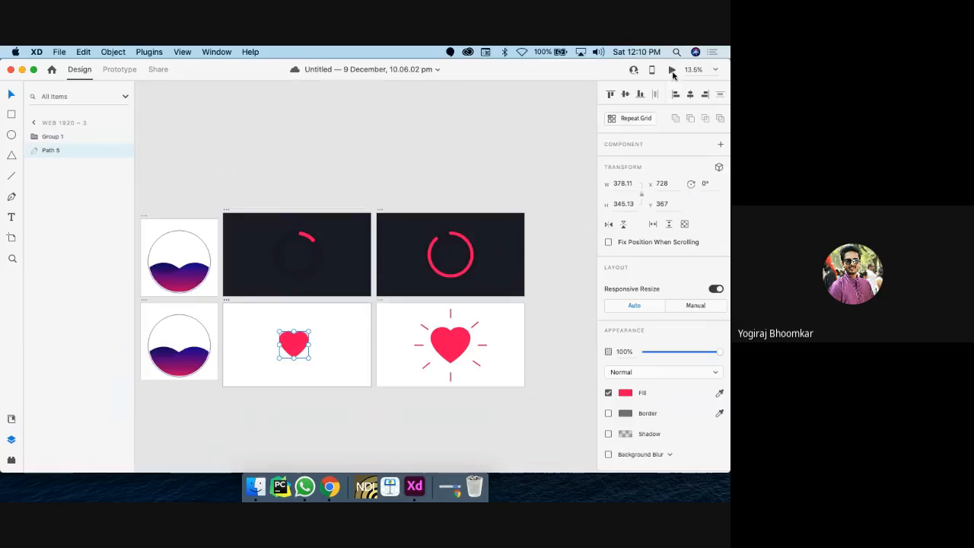
pyautogui.click(672, 69)
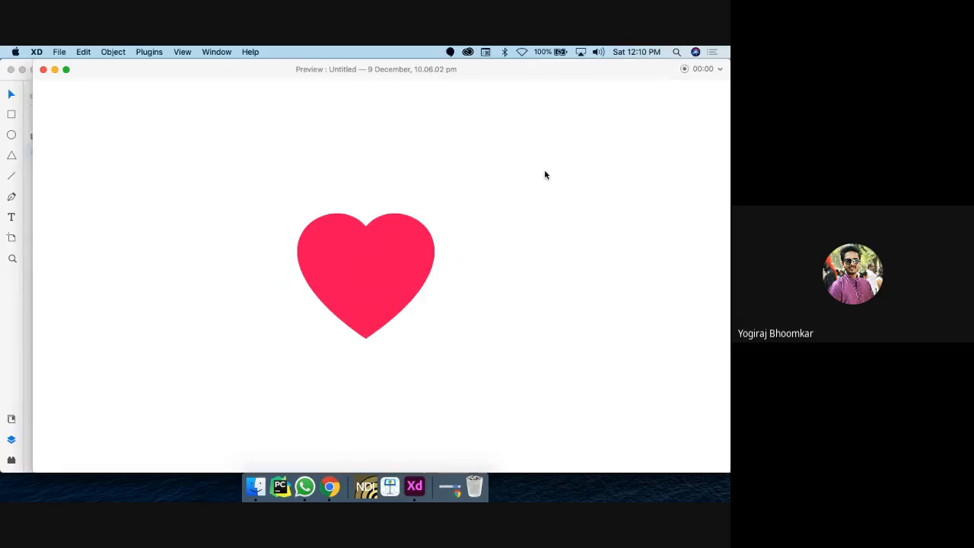
pyautogui.click(362, 300)
pyautogui.click(364, 302)
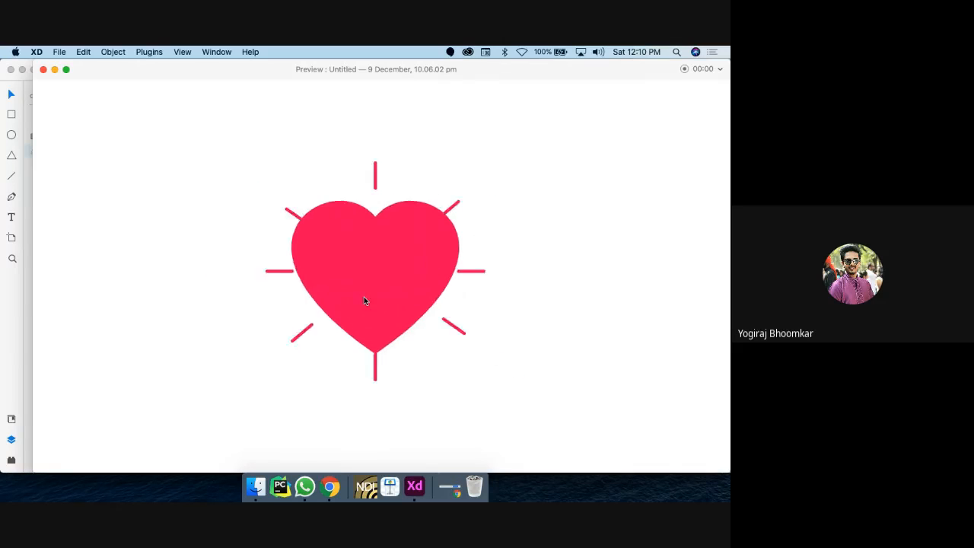
pyautogui.click(43, 70)
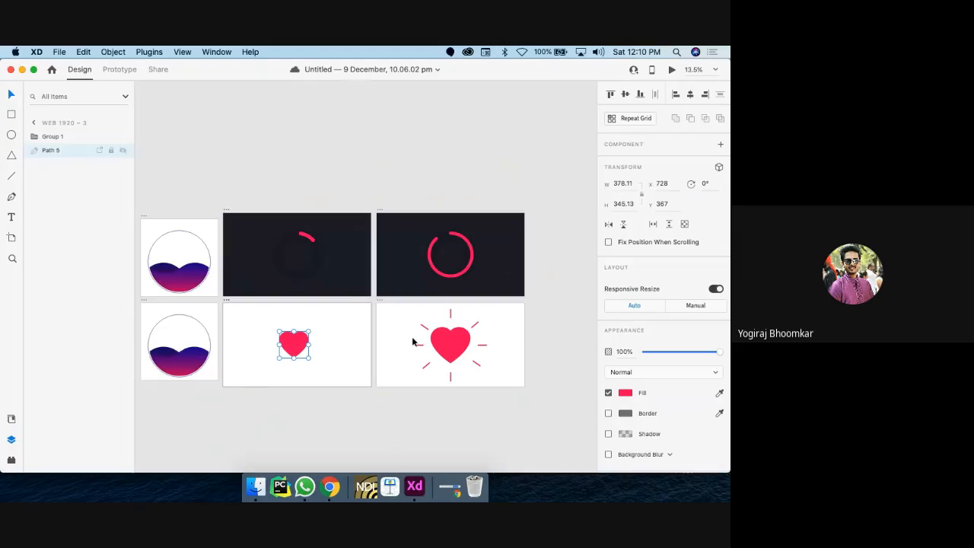
pyautogui.scroll(-5, 413, 342)
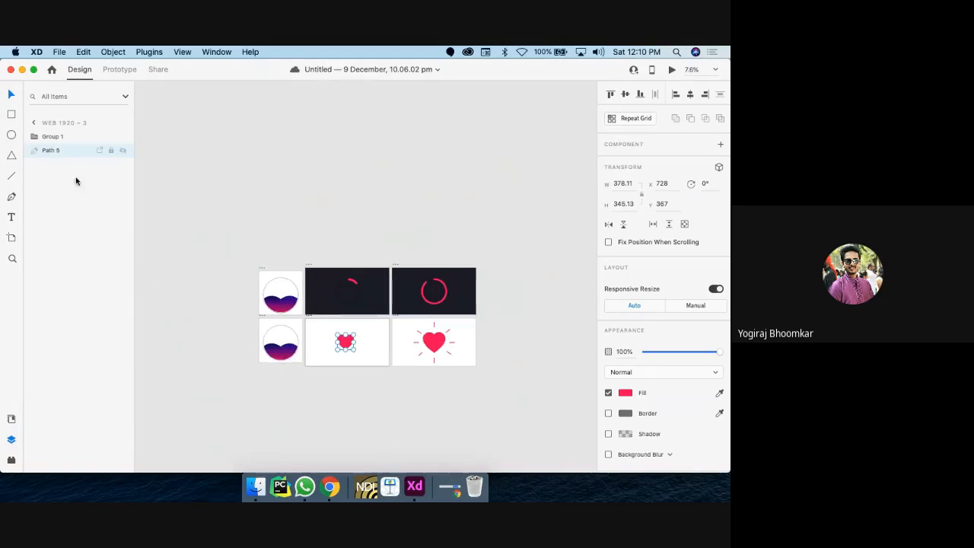
# Step: Add a new blank artboard, Artboard – 1, below the heart artboard
pyautogui.click(12, 240)
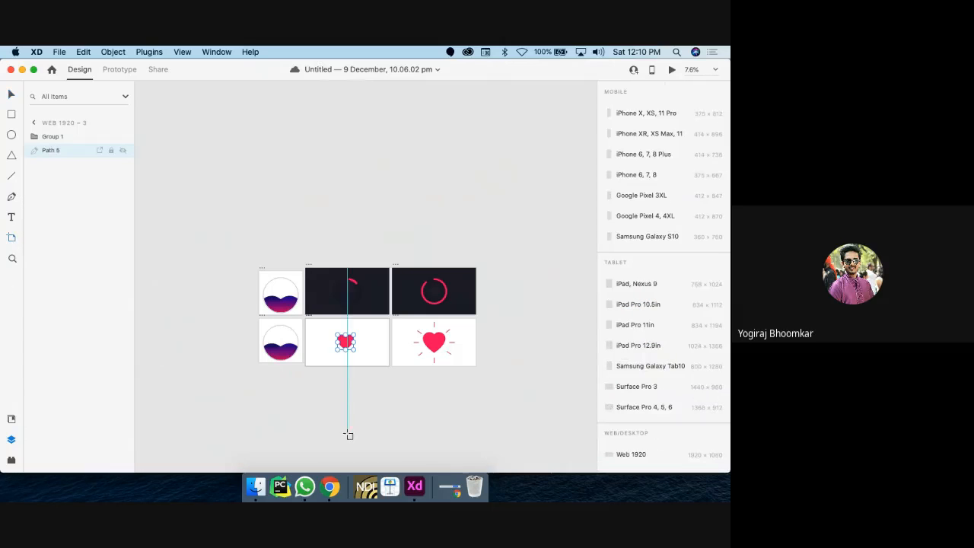
pyautogui.moveTo(309, 375); pyautogui.dragTo(389, 442)
pyautogui.scroll(-2, 358, 411)
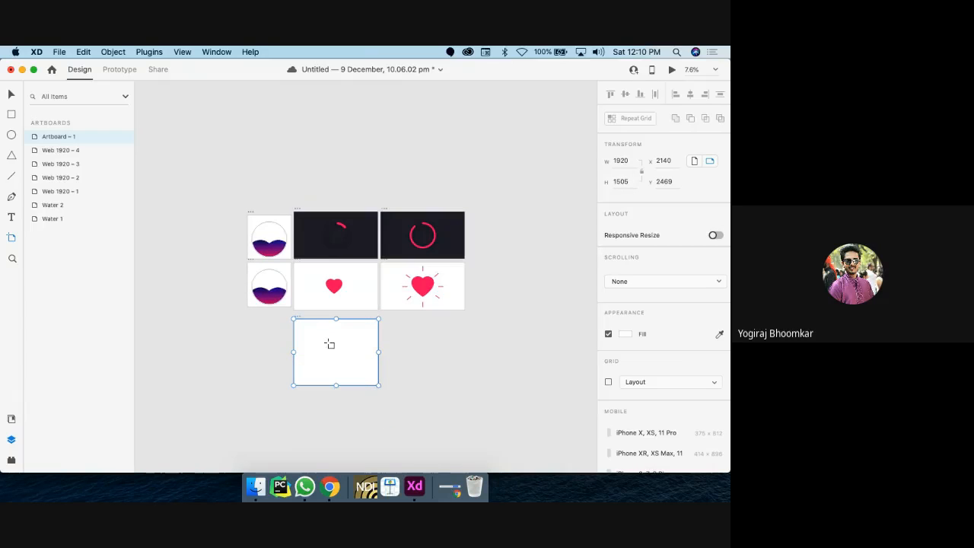
pyautogui.scroll(5, 328, 344)
pyautogui.press('XF86AudioRaiseVolume')
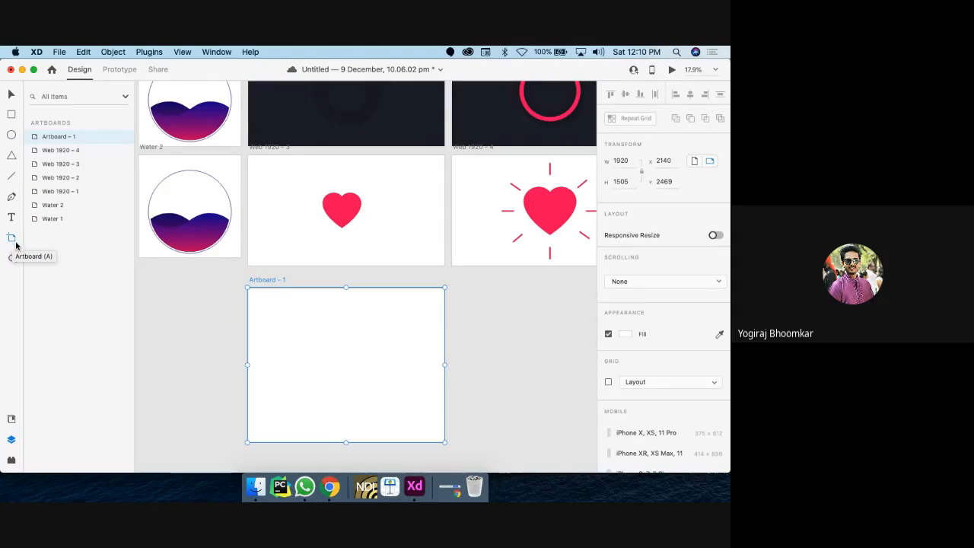
pyautogui.press('XF86AudioRaiseVolume')
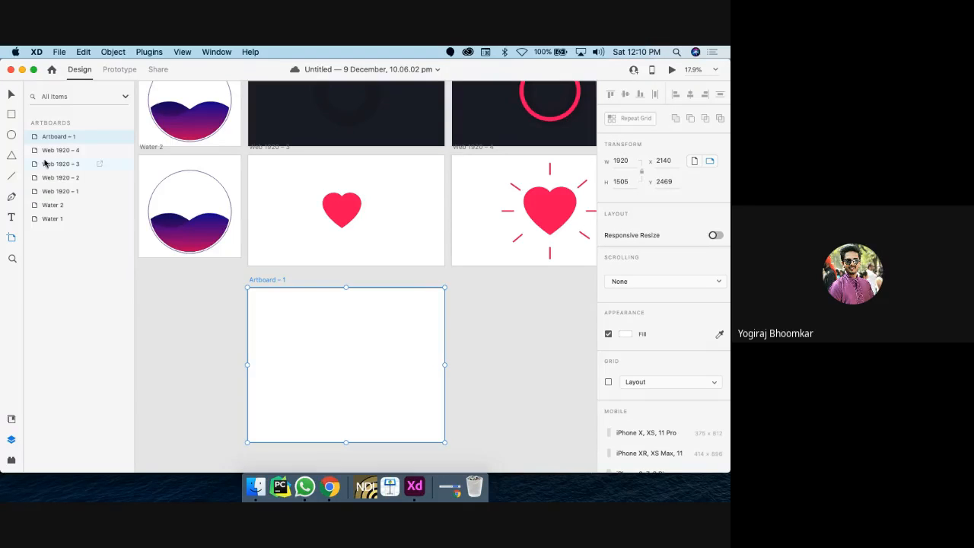
# Step: Draw an 870×741 triangle, Polygon 1, on the new artboard
pyautogui.click(11, 96)
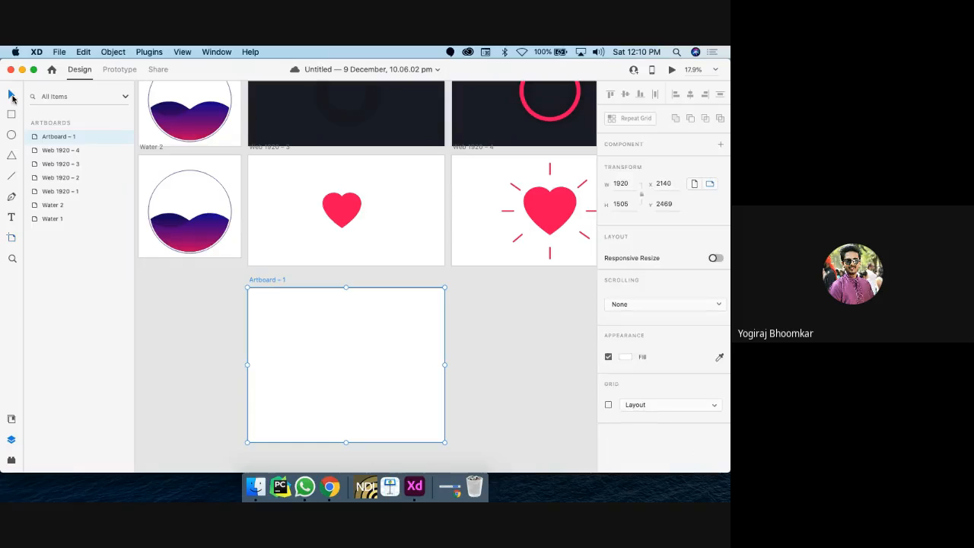
pyautogui.click(12, 155)
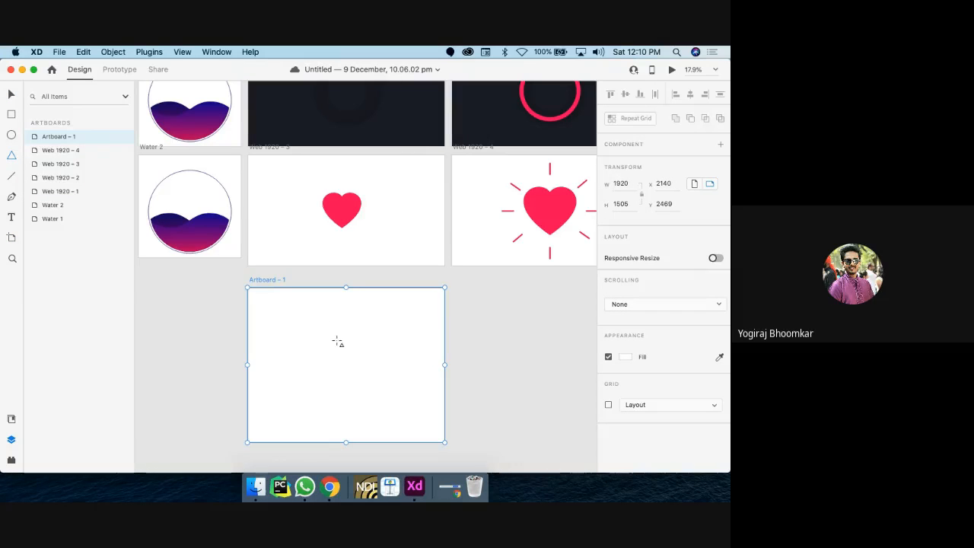
pyautogui.moveTo(355, 330); pyautogui.dragTo(264, 405)
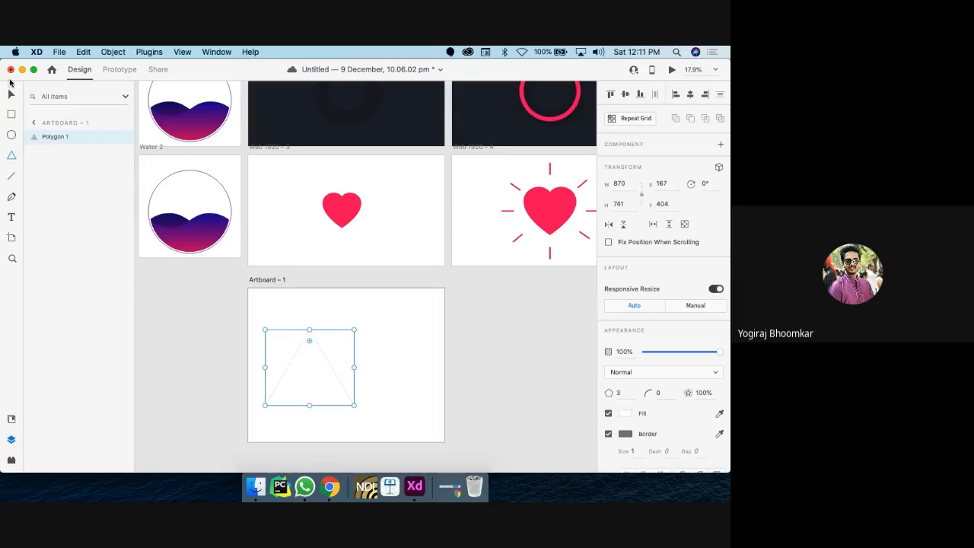
# Step: Centre the triangle on Artboard – 1 and fill it with the heart's pink
pyautogui.click(11, 97)
pyautogui.moveTo(303, 371); pyautogui.dragTo(342, 373)
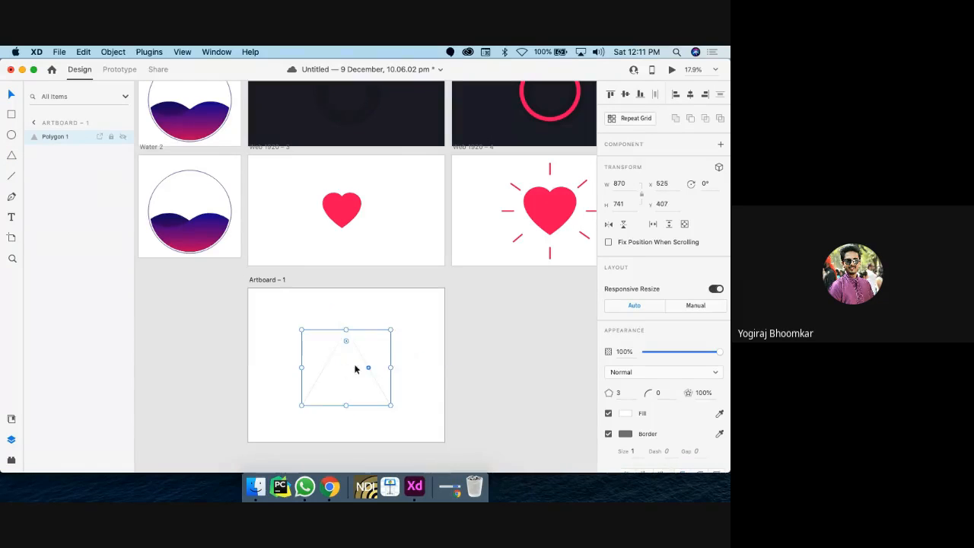
pyautogui.click(720, 416)
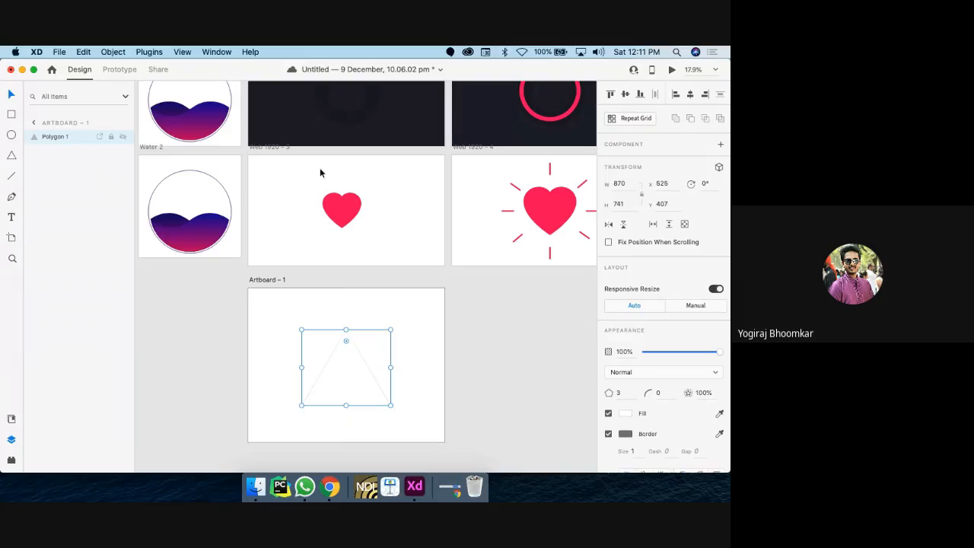
pyautogui.click(342, 210)
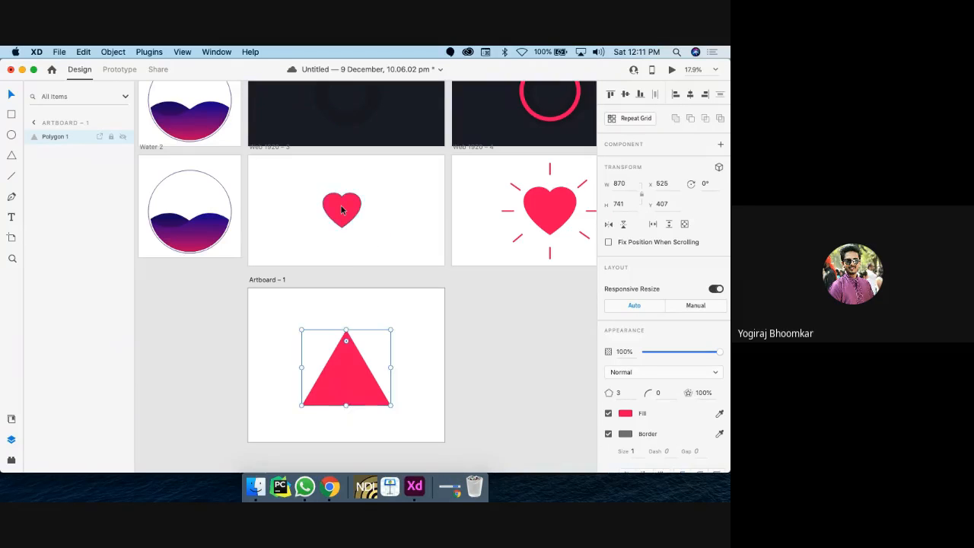
pyautogui.scroll(-5, 342, 211)
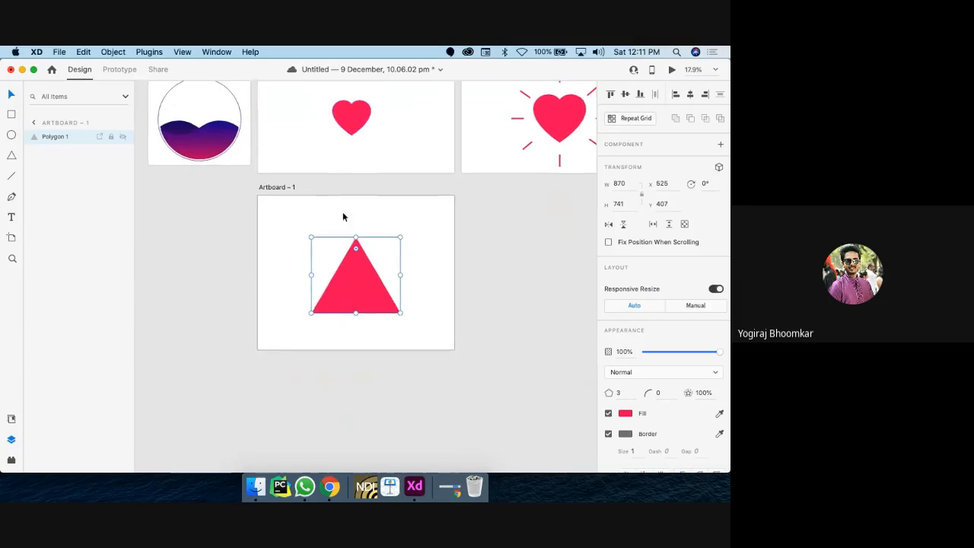
pyautogui.scroll(5, 362, 292)
pyautogui.scroll(-4, 363, 292)
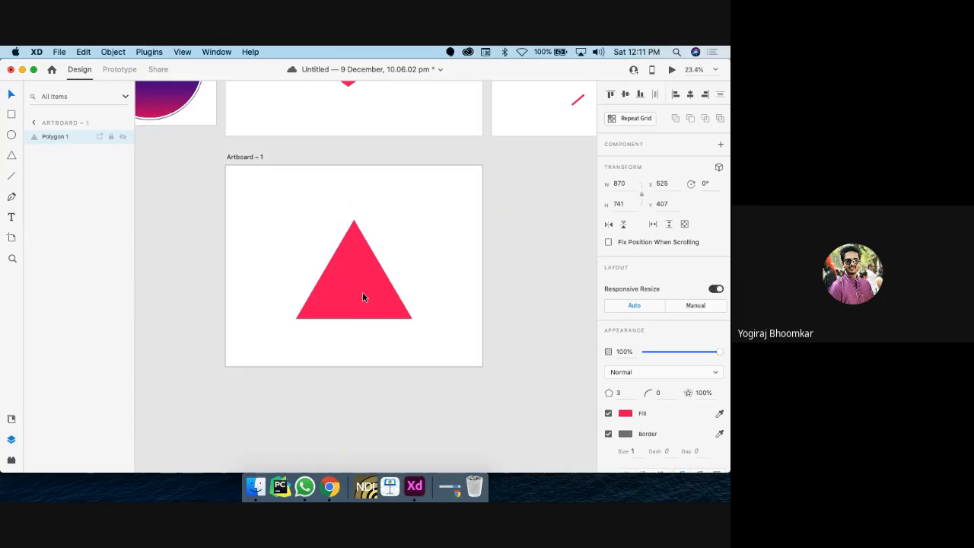
pyautogui.click(621, 393)
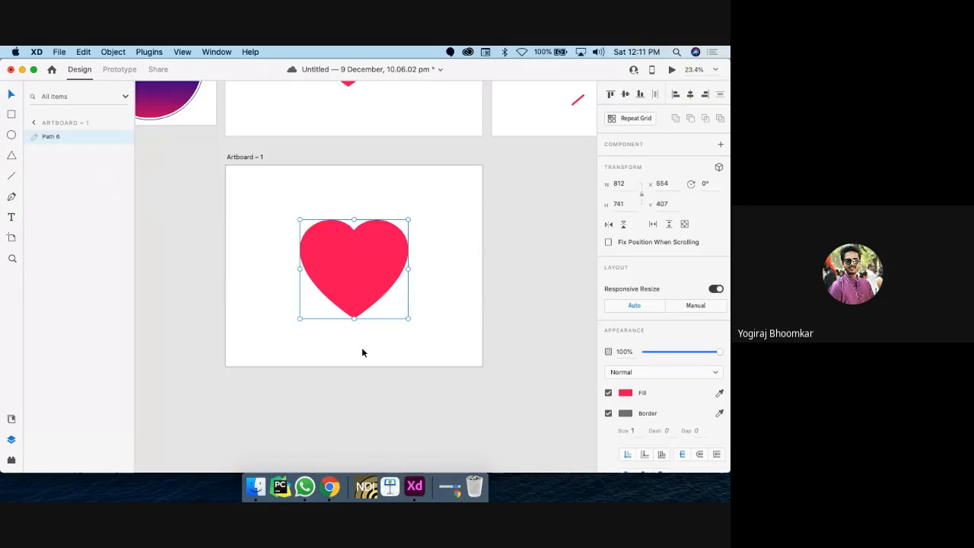
# Step: Bring back the pink heart shape, Path 6, in place of the triangle
pyautogui.press('super+0')
pyautogui.scroll(-1, 362, 350)
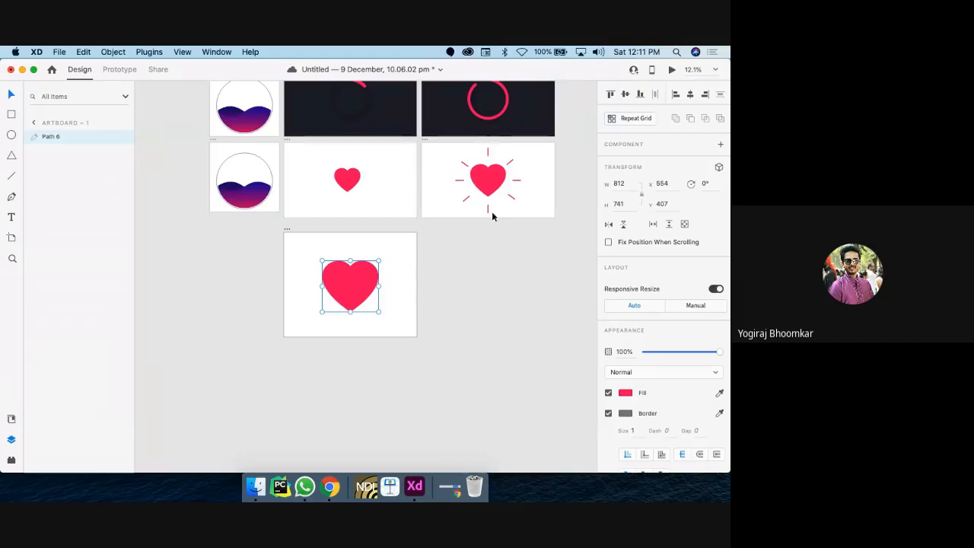
pyautogui.scroll(3, 468, 200)
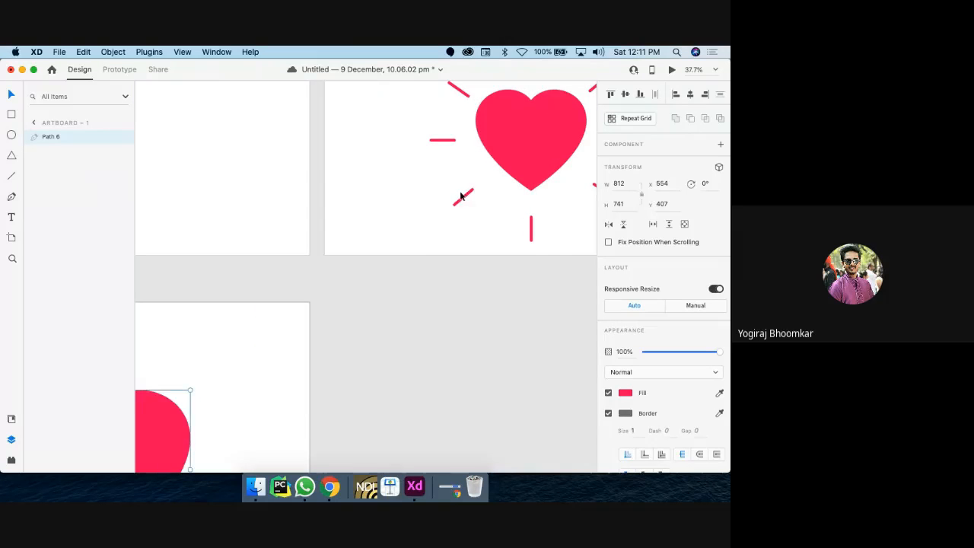
pyautogui.click(461, 196)
pyautogui.scroll(3, 460, 199)
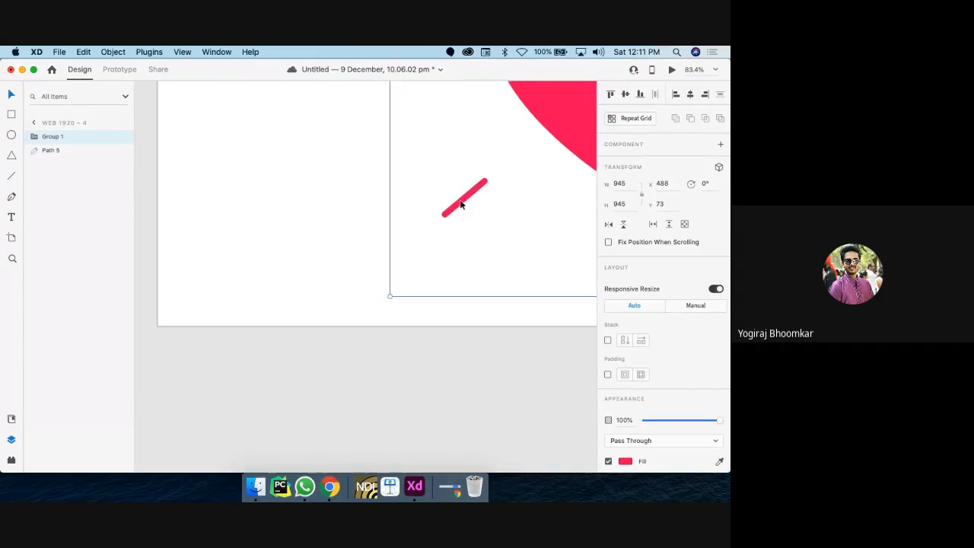
pyautogui.scroll(-5, 460, 201)
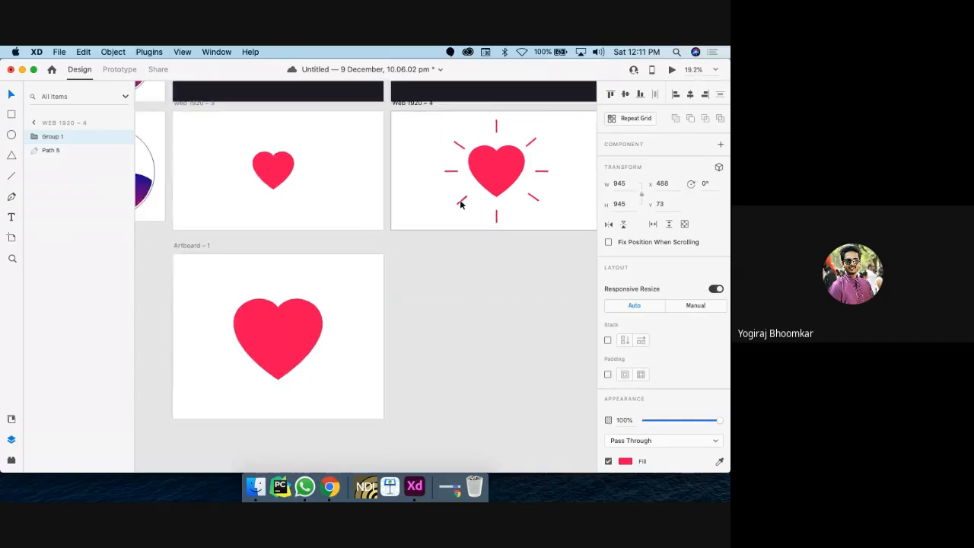
pyautogui.scroll(3, 277, 355)
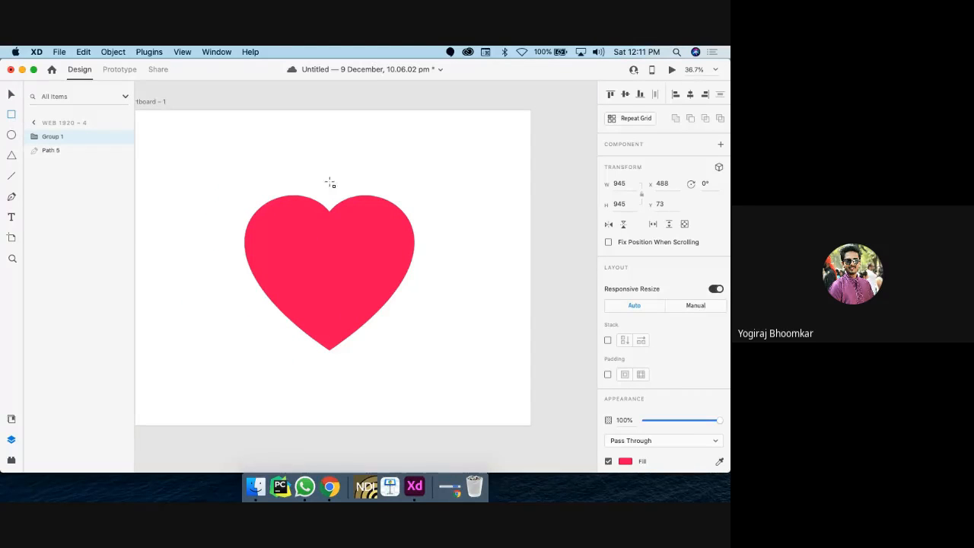
# Step: Draw a thin bar above the heart and round its ends fully
pyautogui.moveTo(328, 168); pyautogui.dragTo(334, 200)
pyautogui.scroll(5, 335, 200)
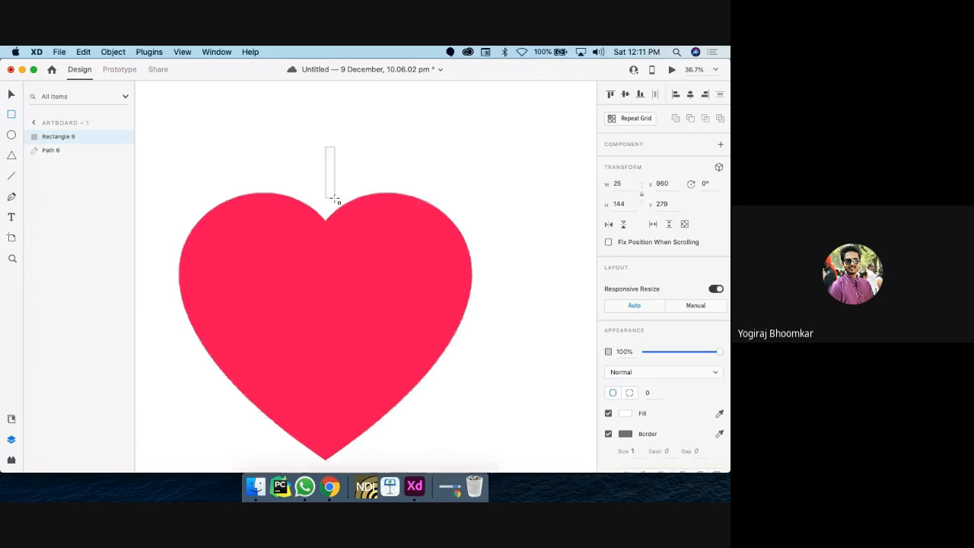
pyautogui.scroll(-1, 335, 199)
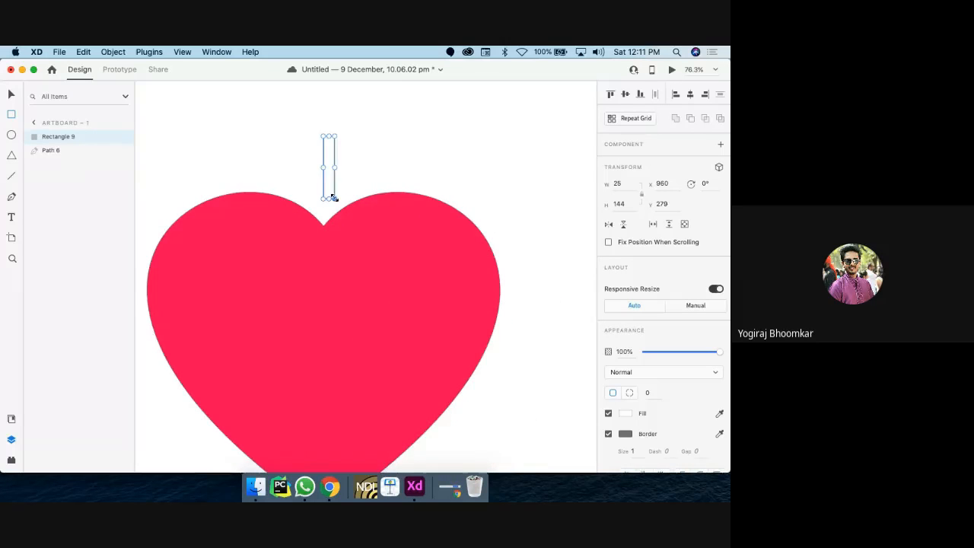
pyautogui.scroll(4, 335, 199)
pyautogui.scroll(5, 336, 197)
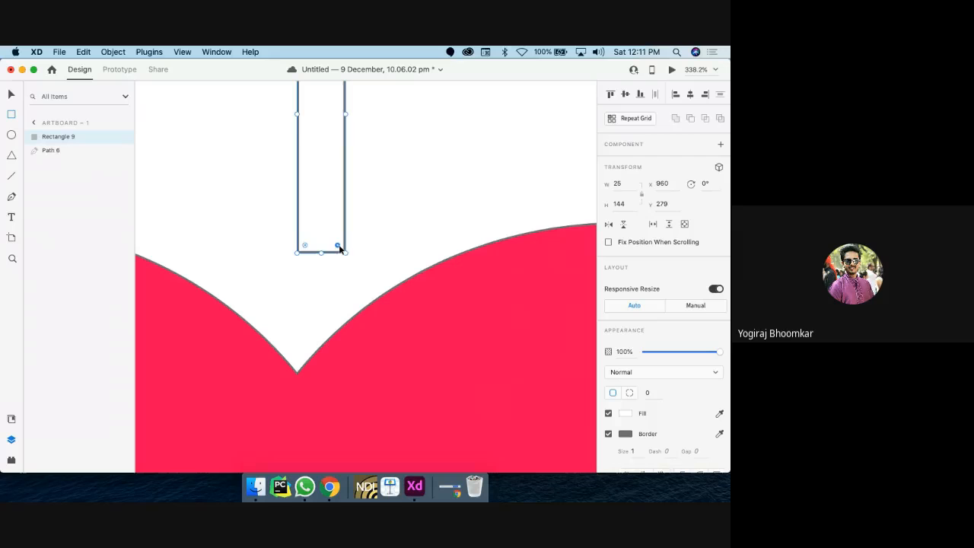
pyautogui.moveTo(337, 246); pyautogui.dragTo(335, 244)
pyautogui.scroll(4, 343, 250)
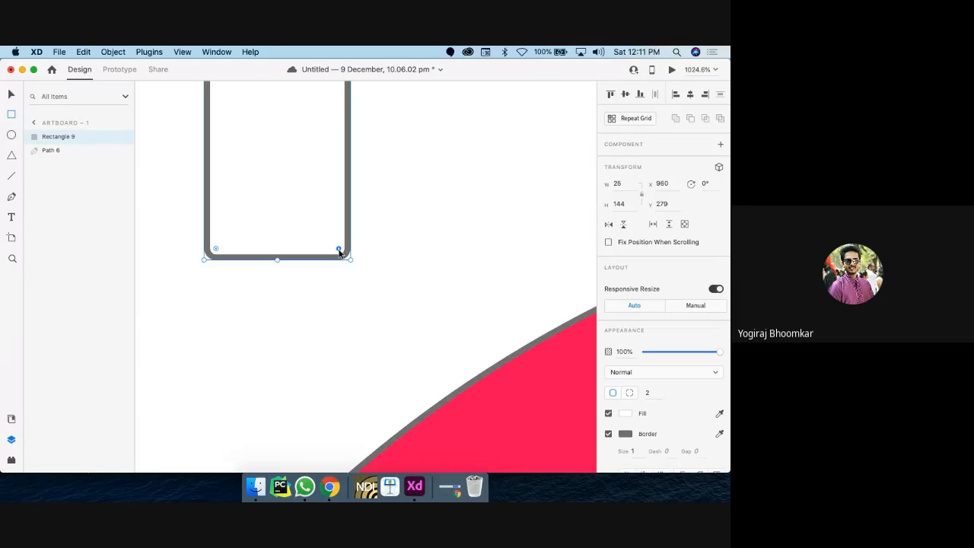
pyautogui.moveTo(336, 248); pyautogui.dragTo(267, 213)
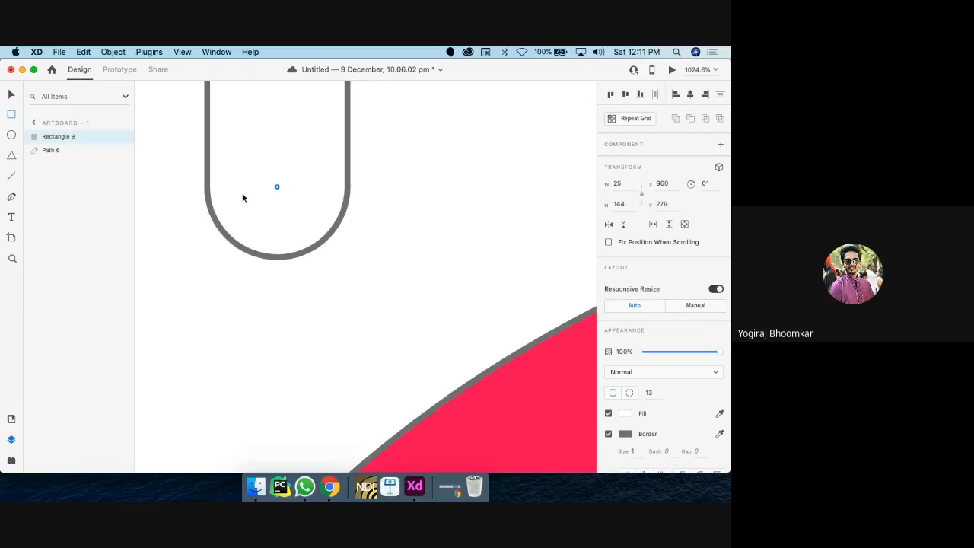
pyautogui.scroll(-6, 243, 198)
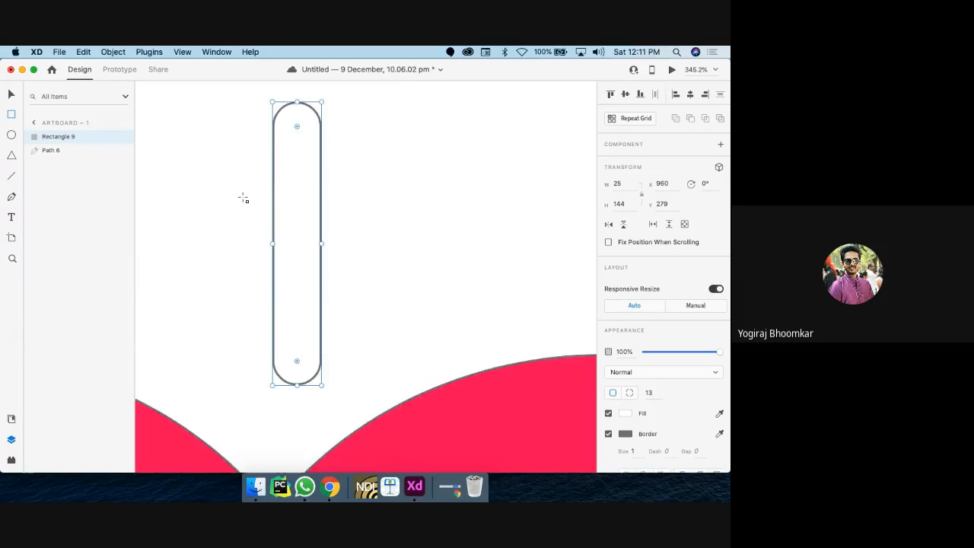
pyautogui.scroll(3, 243, 198)
pyautogui.scroll(-3, 243, 197)
pyautogui.hscroll(1, 242, 198)
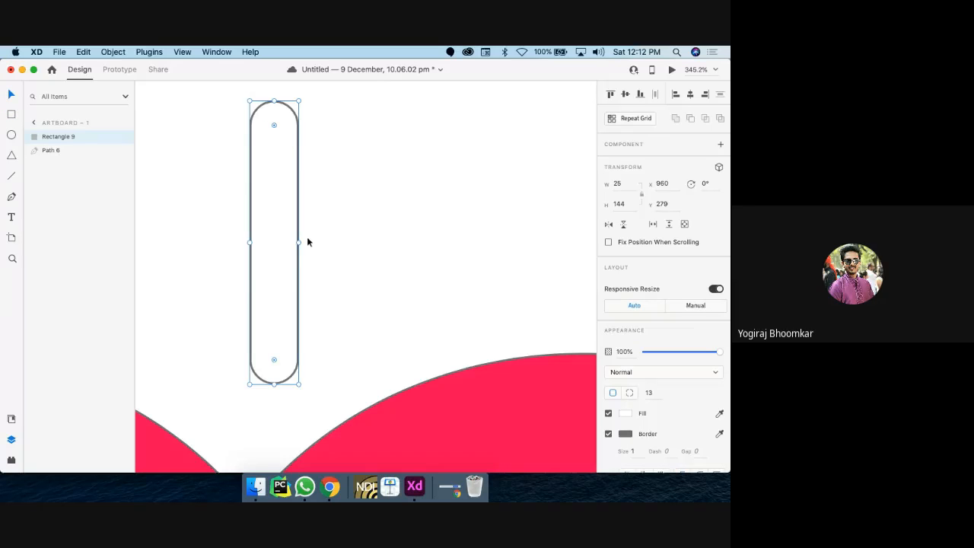
# Step: Remove the bar's border, fill it with the heart's pink, and narrow it to 18 wide over the notch
pyautogui.moveTo(284, 242); pyautogui.dragTo(270, 243)
pyautogui.scroll(-10, 272, 244)
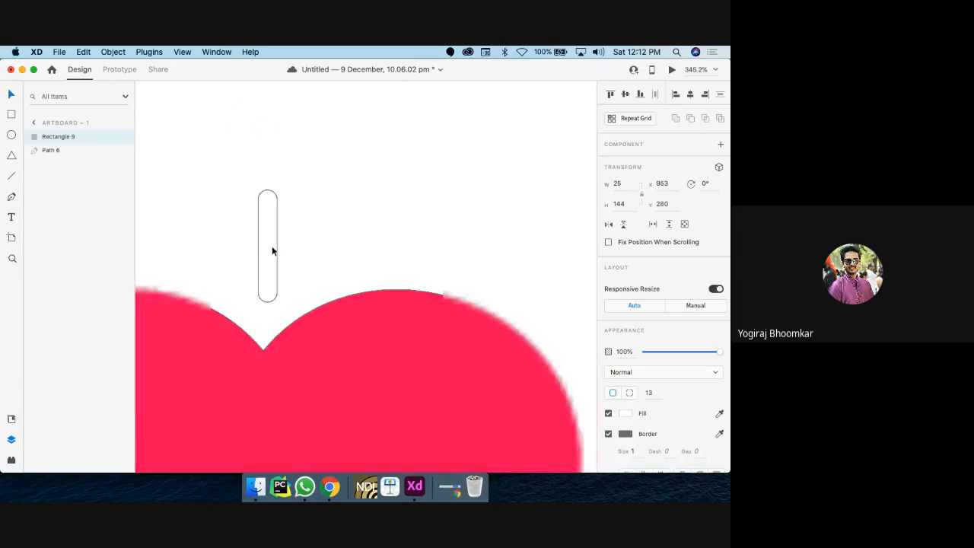
pyautogui.click(608, 434)
pyautogui.click(720, 414)
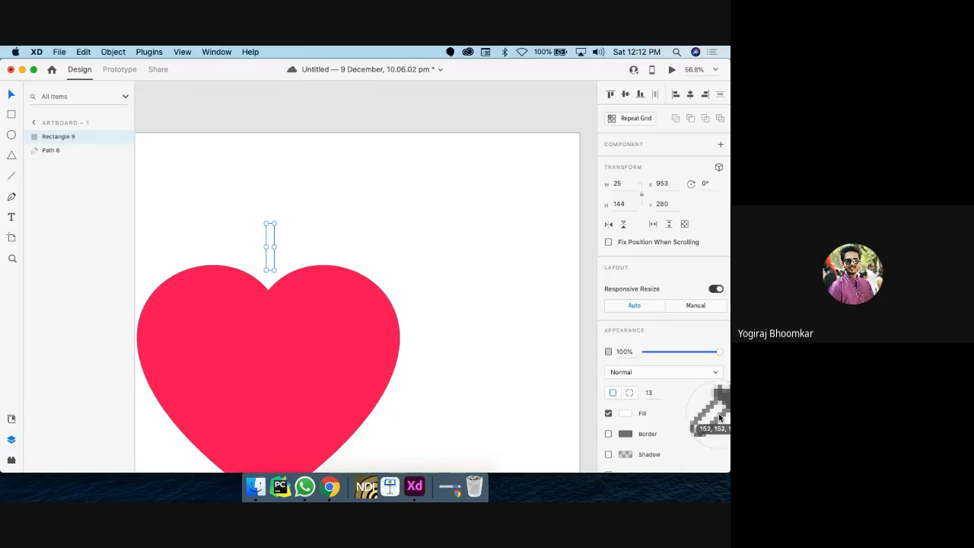
pyautogui.click(270, 352)
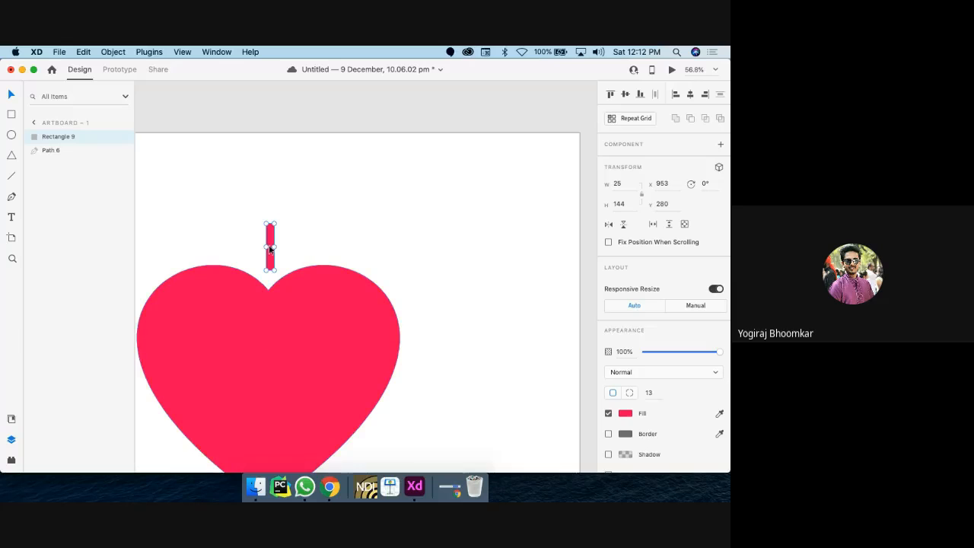
pyautogui.moveTo(265, 247); pyautogui.dragTo(270, 251)
pyautogui.scroll(-5, 268, 243)
pyautogui.scroll(5, 270, 249)
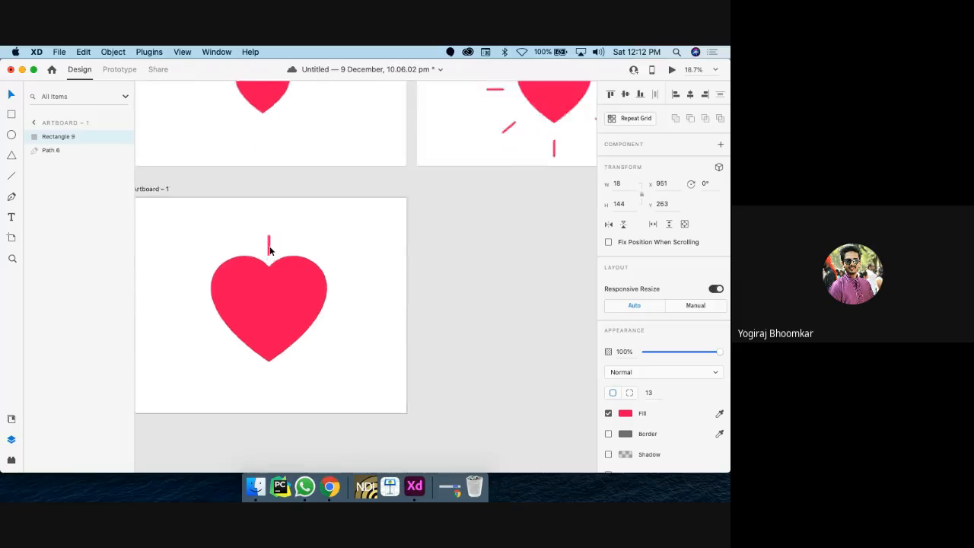
pyautogui.scroll(-4, 269, 252)
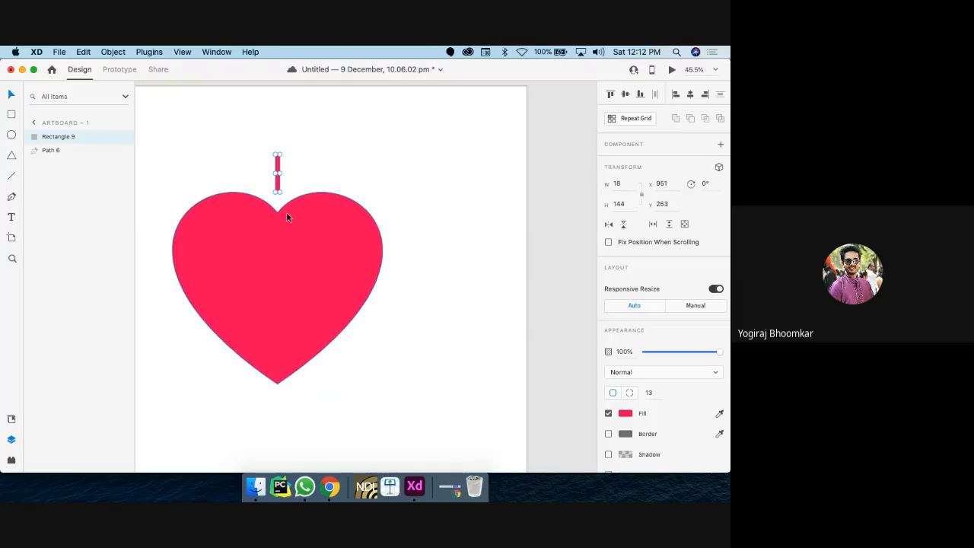
# Step: Duplicate the pink bar and move the copy below the heart's point
pyautogui.press('super+c')
pyautogui.press('super+d')
pyautogui.moveTo(278, 180); pyautogui.dragTo(278, 440)
pyautogui.scroll(-2, 279, 442)
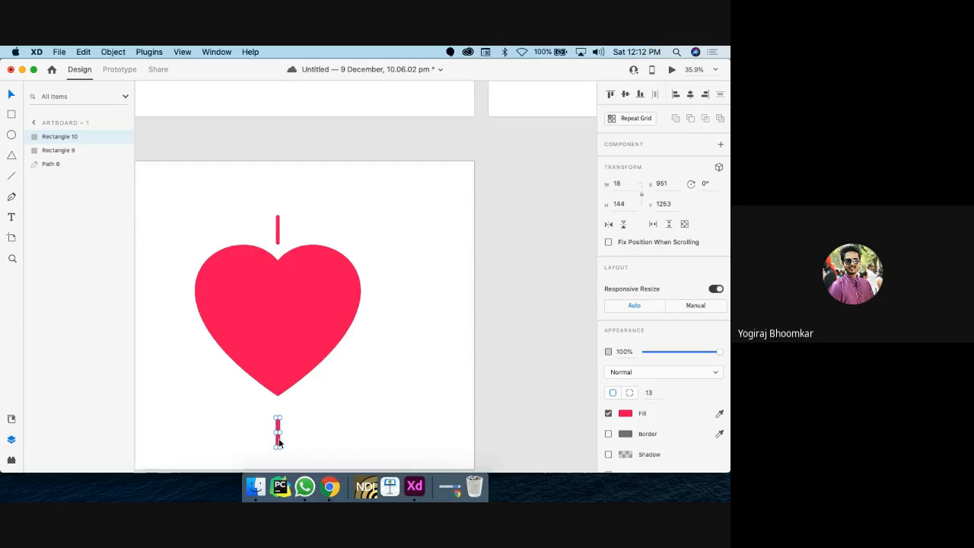
pyautogui.scroll(5, 277, 440)
pyautogui.scroll(-4, 279, 443)
pyautogui.scroll(3, 279, 443)
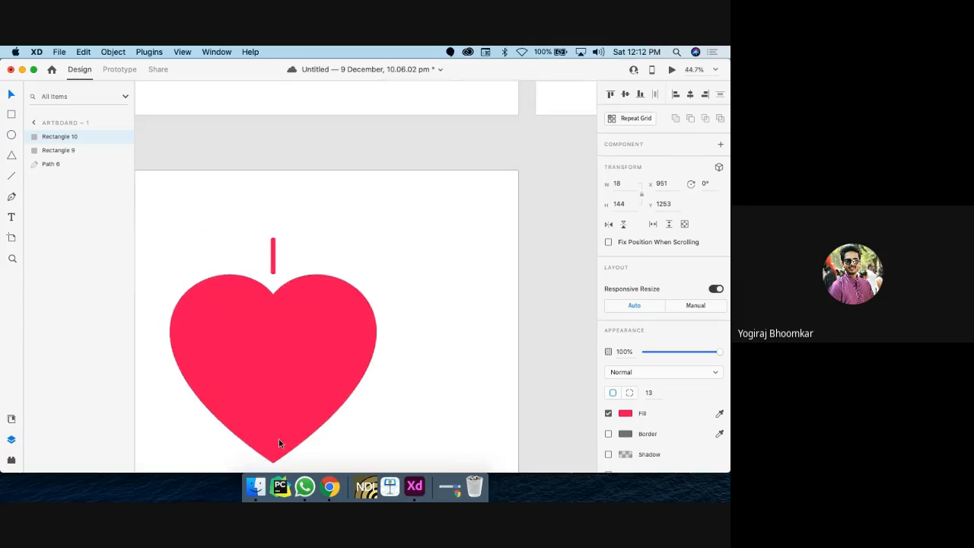
# Step: Group both bars into an 18×1134 pair and duplicate the group as Group 3
pyautogui.keyDown('shift'); pyautogui.click(275, 252); pyautogui.keyUp('shift')
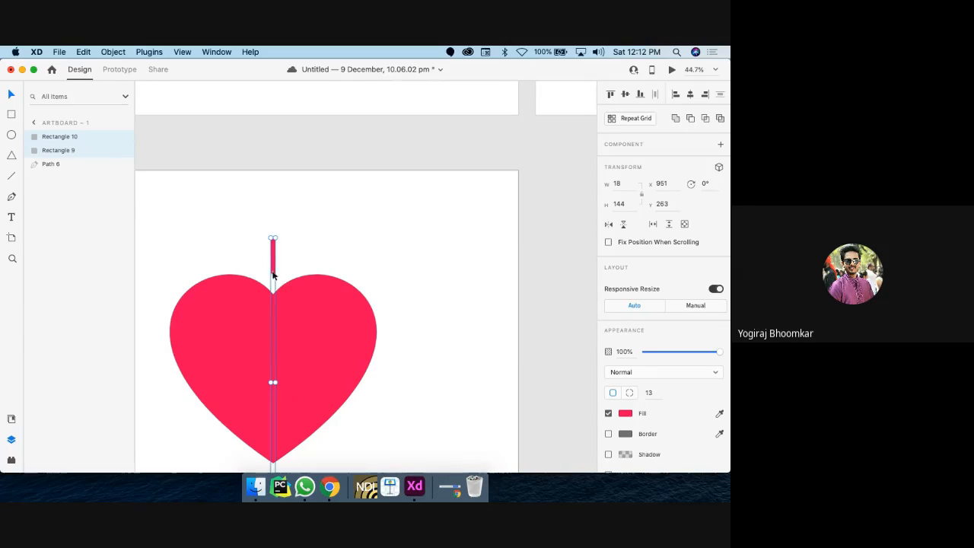
pyautogui.scroll(-4, 220, 284)
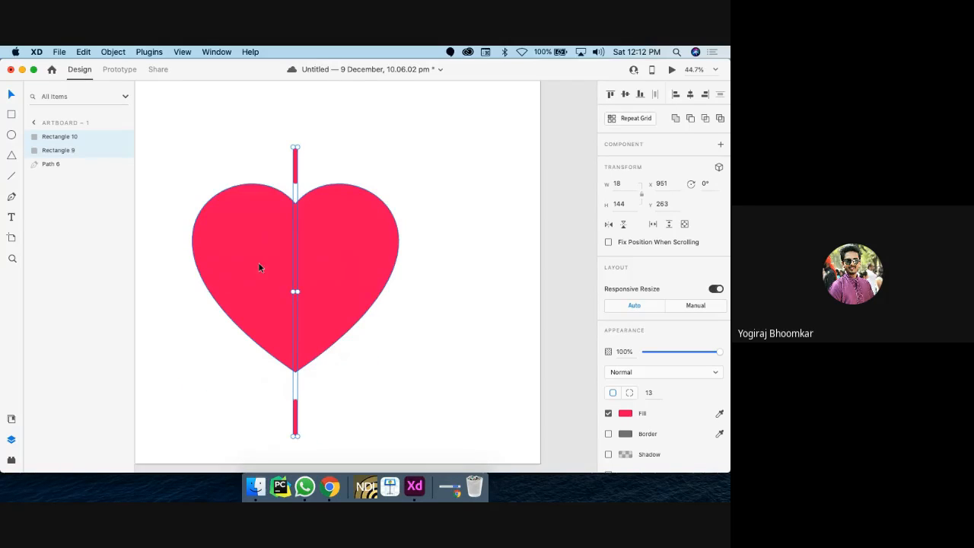
pyautogui.press('super+g')
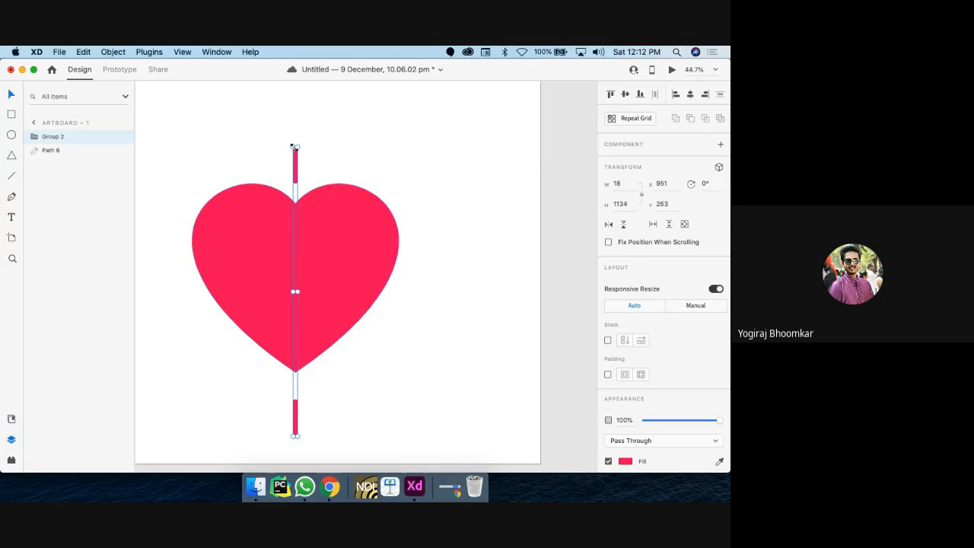
pyautogui.press('super+d')
# Step: Rotate the duplicated bar group, Group 3, to 90°
pyautogui.moveTo(295, 162)
pyautogui.mouseDown()
pyautogui.moveTo(312, 162)
pyautogui.moveTo(295, 162)
pyautogui.moveTo(305, 147)
pyautogui.moveTo(348, 163)
pyautogui.moveTo(376, 188)
pyautogui.moveTo(341, 158)
pyautogui.moveTo(300, 144)
pyautogui.mouseUp()
pyautogui.scroll(5, 300, 145)
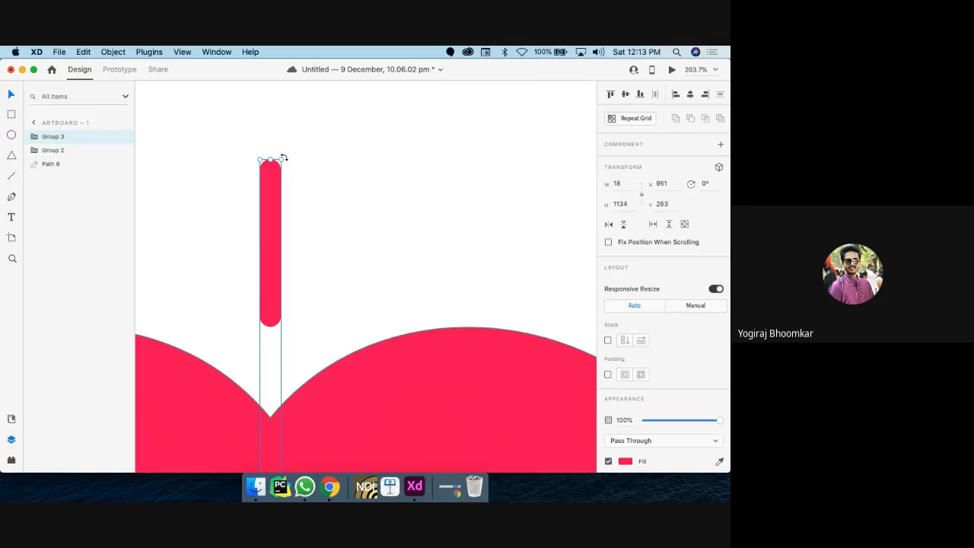
pyautogui.moveTo(283, 157); pyautogui.dragTo(526, 209)
pyautogui.scroll(-10, 526, 210)
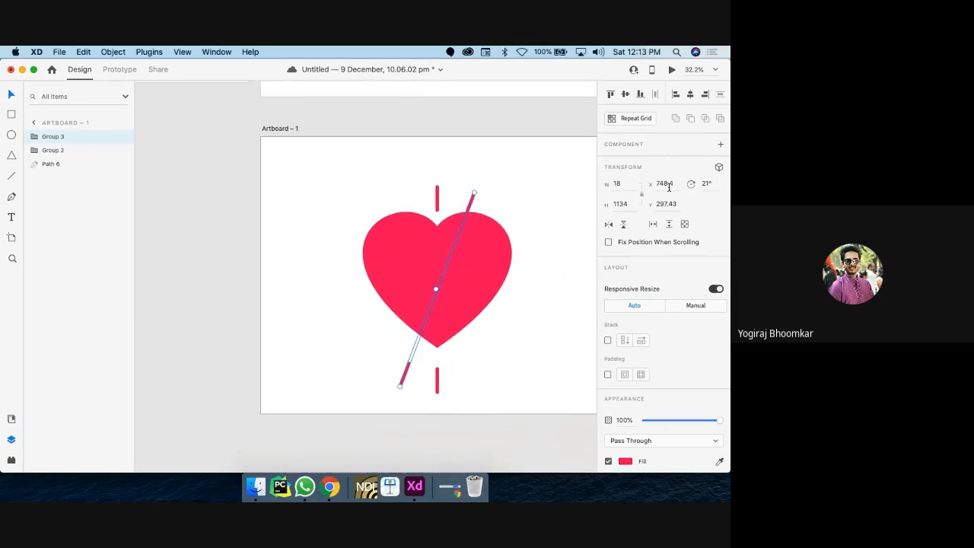
pyautogui.moveTo(714, 184); pyautogui.dragTo(700, 183)
pyautogui.write('90')
pyautogui.press('Return')
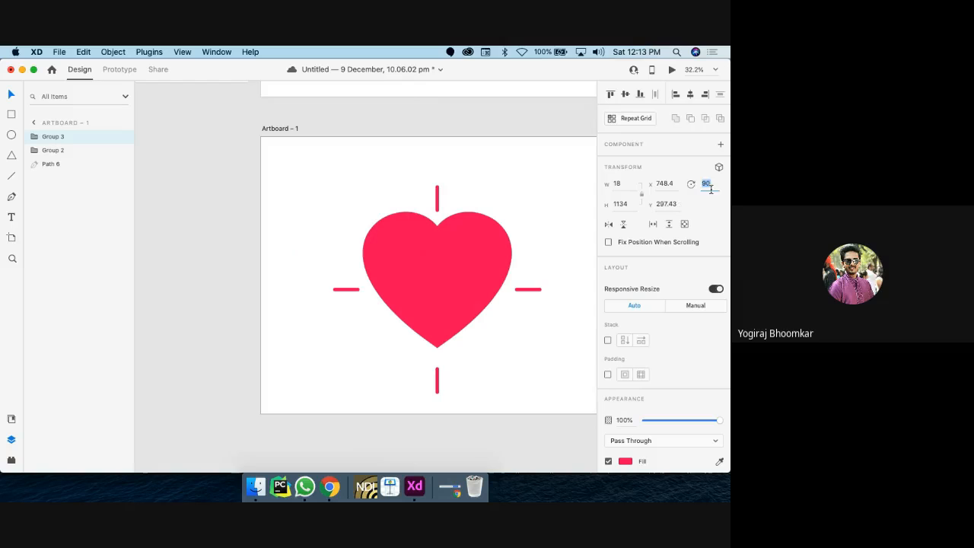
# Step: Move the horizontal bars up to the heart's middle so four bars surround it
pyautogui.hscroll(2, 469, 286)
pyautogui.hscroll(-1, 466, 293)
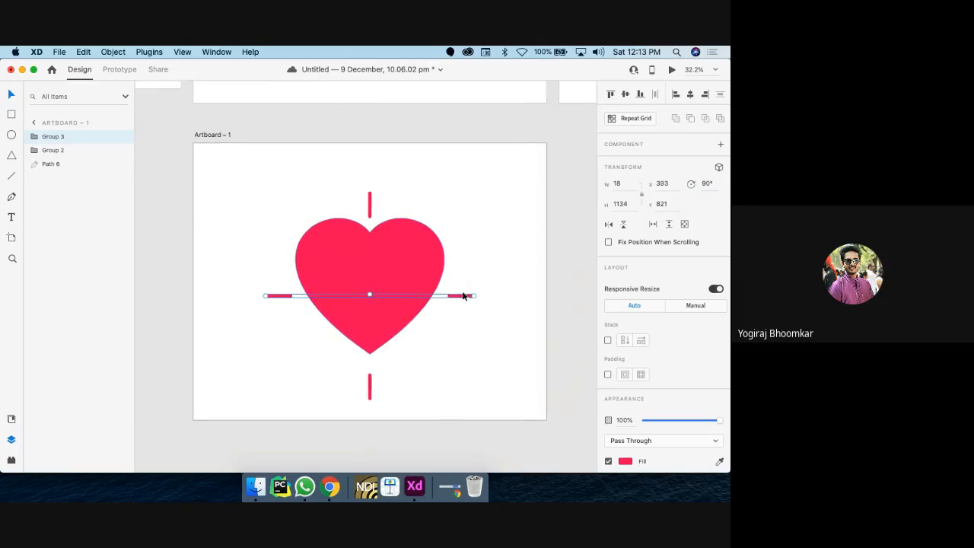
pyautogui.moveTo(460, 299); pyautogui.dragTo(460, 283)
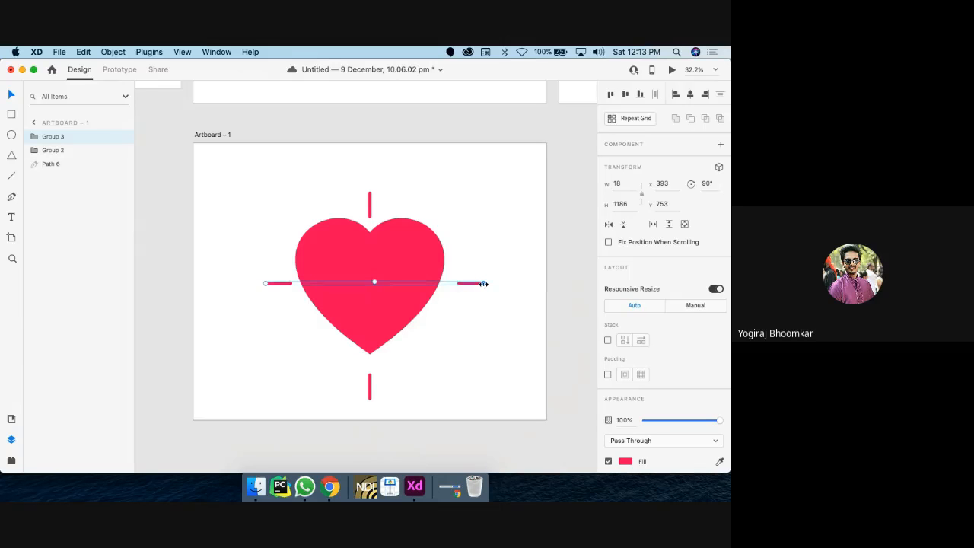
pyautogui.keyDown('shift'); pyautogui.click(369, 207); pyautogui.keyUp('shift')
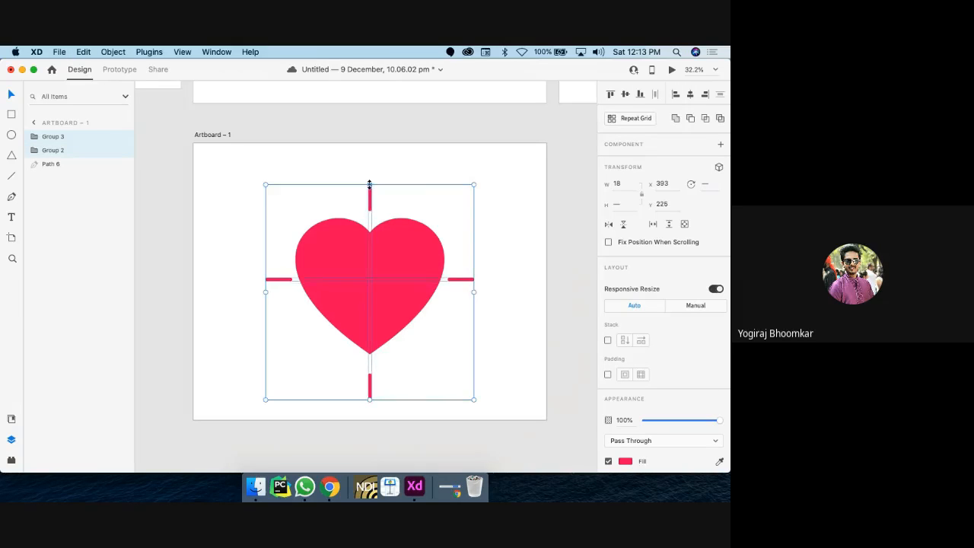
pyautogui.click(515, 288)
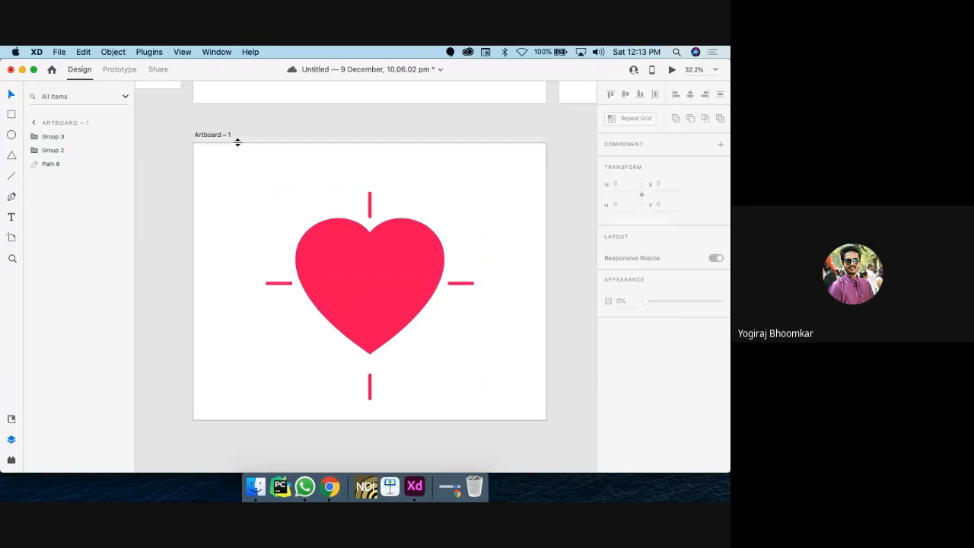
# Step: Shorten the vertical bar from the top so it sits inside the heart
pyautogui.scroll(-3, 238, 142)
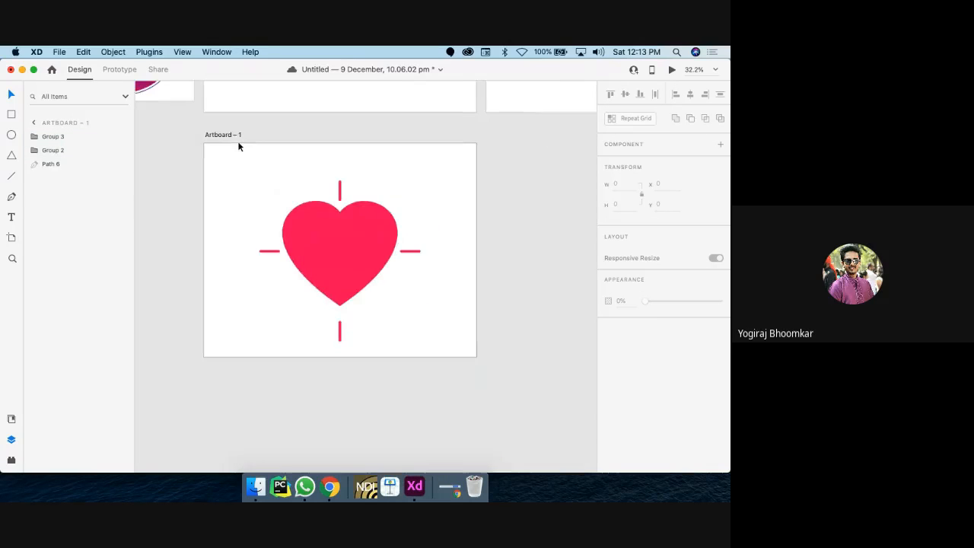
pyautogui.scroll(3, 337, 194)
pyautogui.click(335, 193)
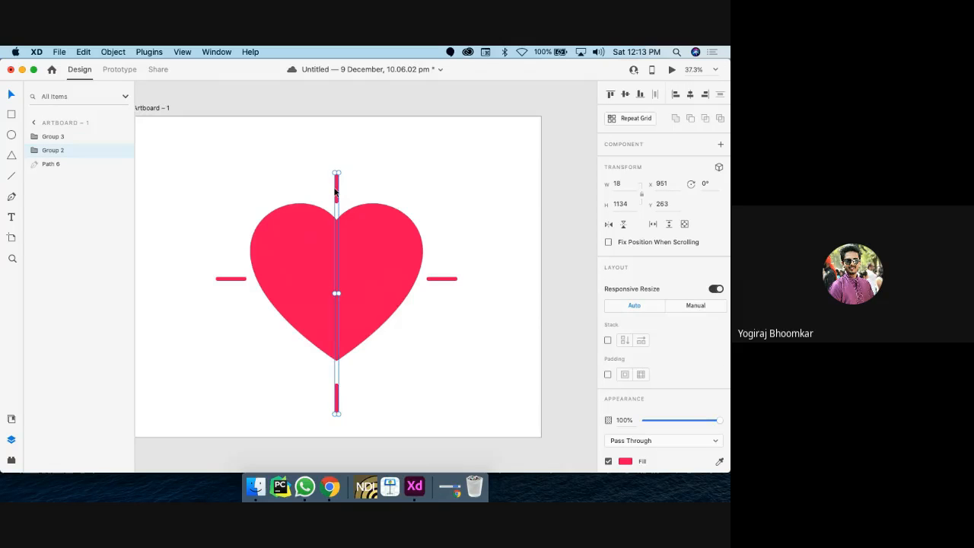
pyautogui.hscroll(-2, 335, 191)
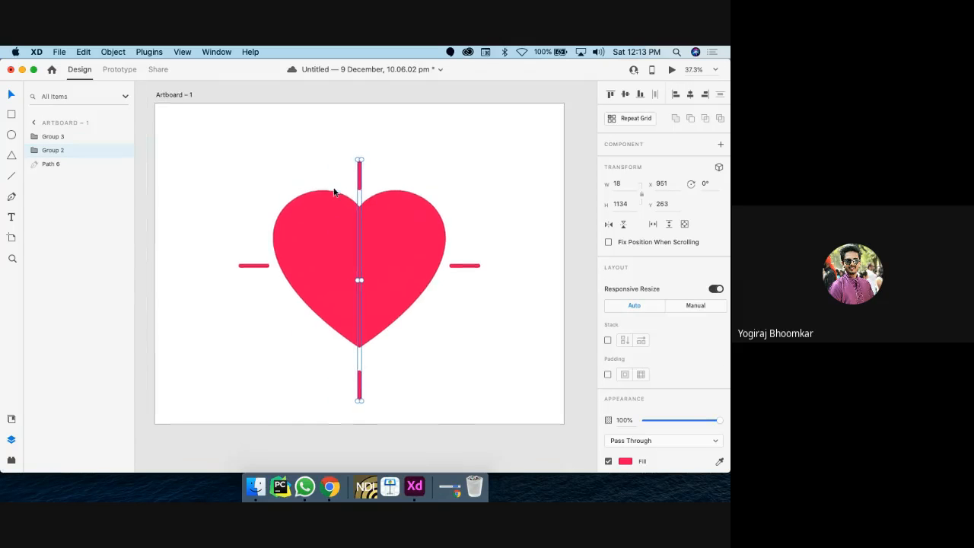
pyautogui.click(177, 96)
pyautogui.scroll(-2, 174, 97)
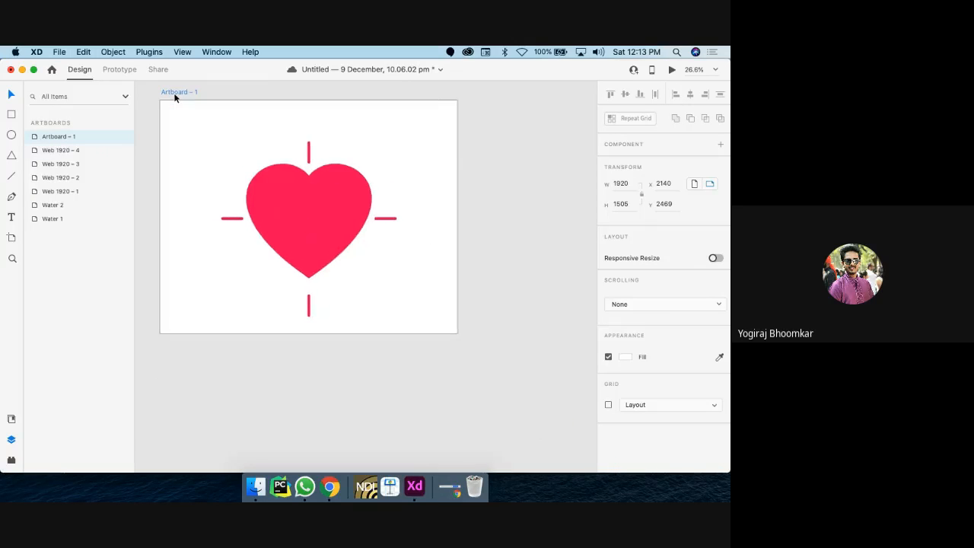
pyautogui.scroll(2, 174, 97)
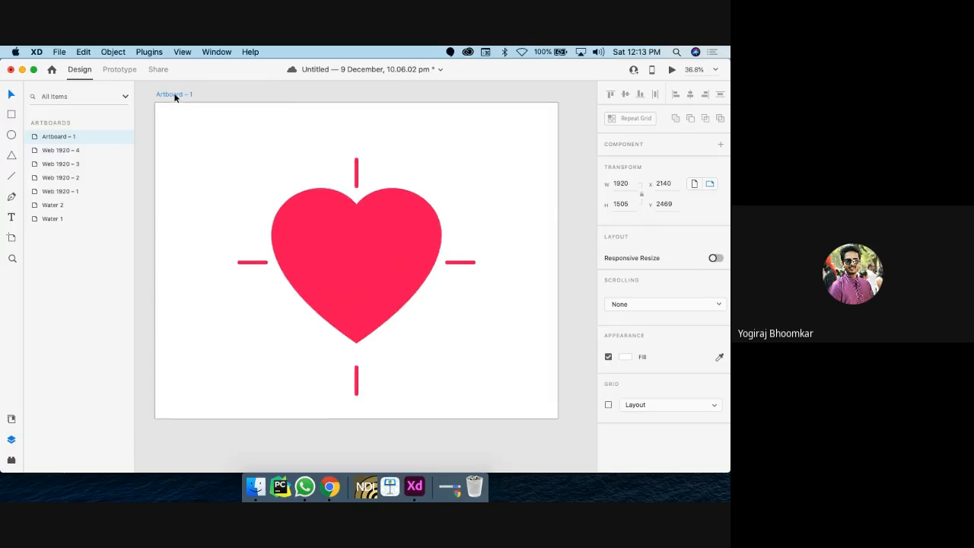
pyautogui.click(355, 184)
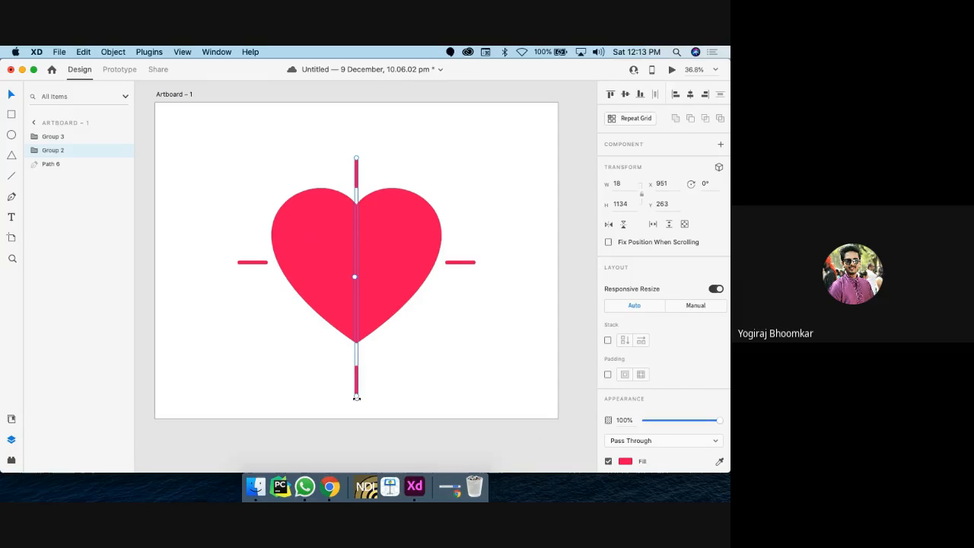
pyautogui.moveTo(354, 394); pyautogui.dragTo(346, 324)
pyautogui.press('super+z')
pyautogui.moveTo(355, 158); pyautogui.dragTo(356, 265)
# Step: Shrink the horizontal bar group to a small 18×82 stub hidden in the heart's centre
pyautogui.click(249, 263)
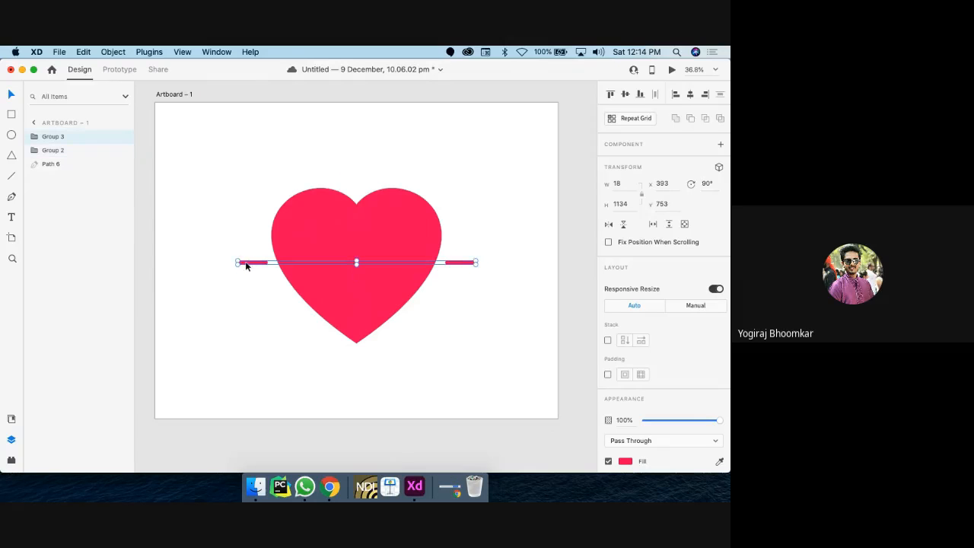
pyautogui.scroll(5, 246, 266)
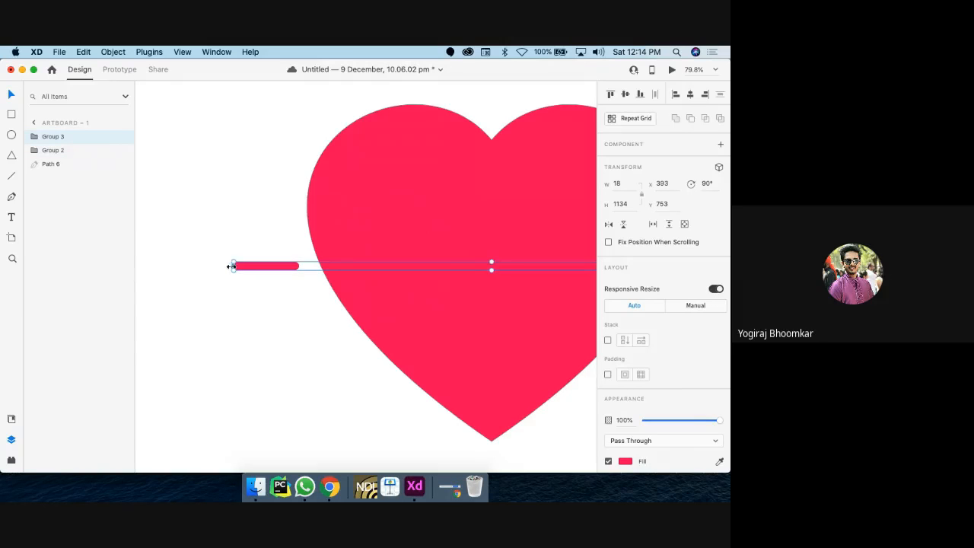
pyautogui.moveTo(231, 267); pyautogui.dragTo(457, 254)
pyautogui.scroll(-5, 457, 255)
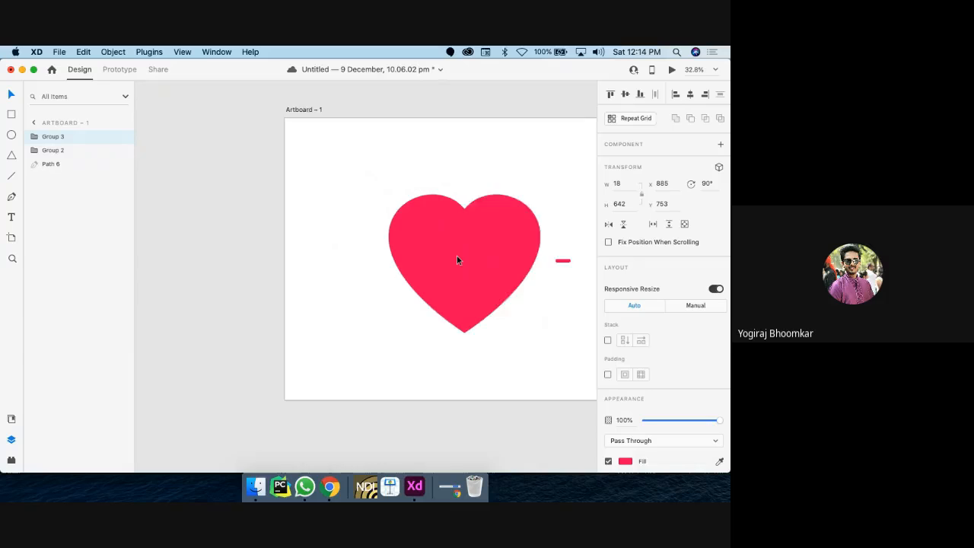
pyautogui.hscroll(3, 426, 270)
pyautogui.moveTo(407, 267)
pyautogui.mouseDown()
pyautogui.moveTo(525, 265)
pyautogui.moveTo(423, 267)
pyautogui.mouseUp()
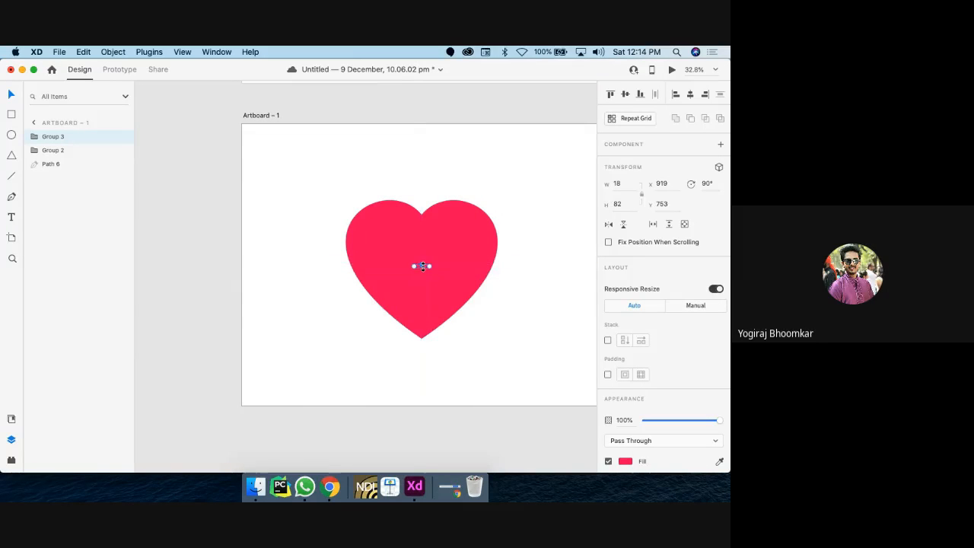
pyautogui.scroll(-1, 421, 270)
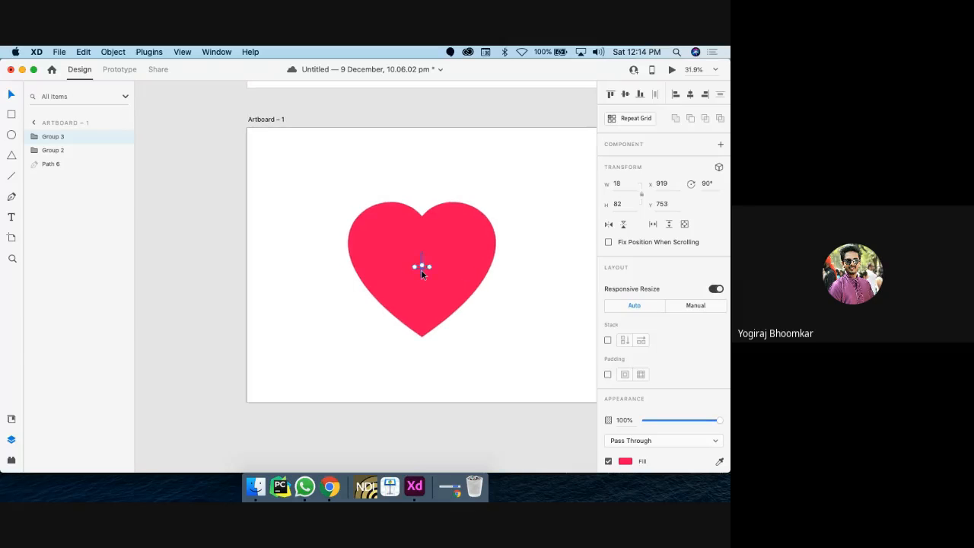
pyautogui.hscroll(3, 343, 200)
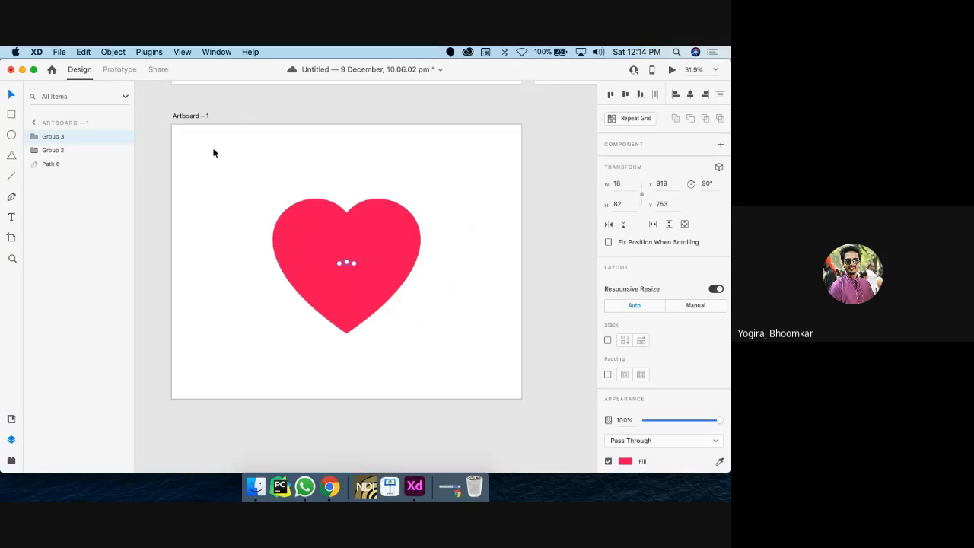
pyautogui.click(187, 116)
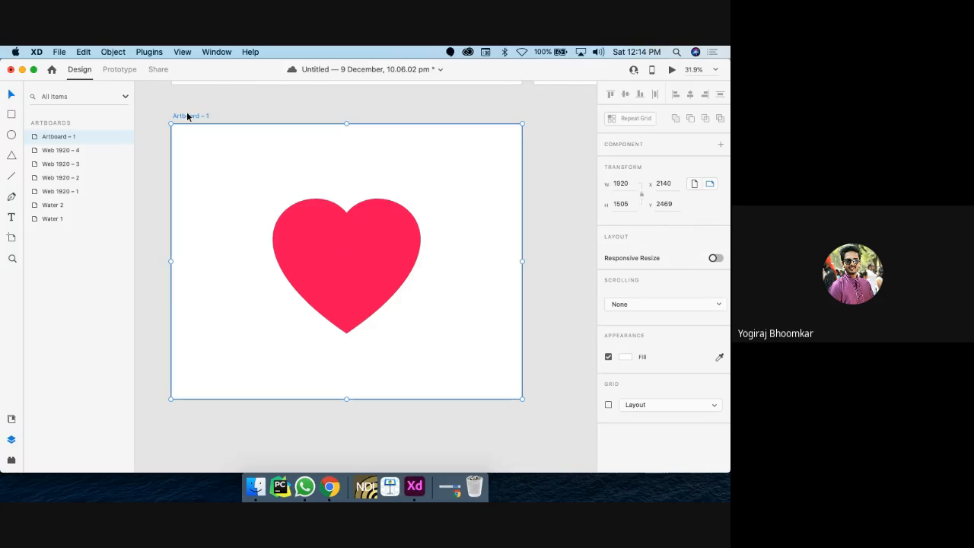
# Step: Duplicate the artboard, try stretching the centre bar stub, then undo back to the vertical bar
pyautogui.press('super+d')
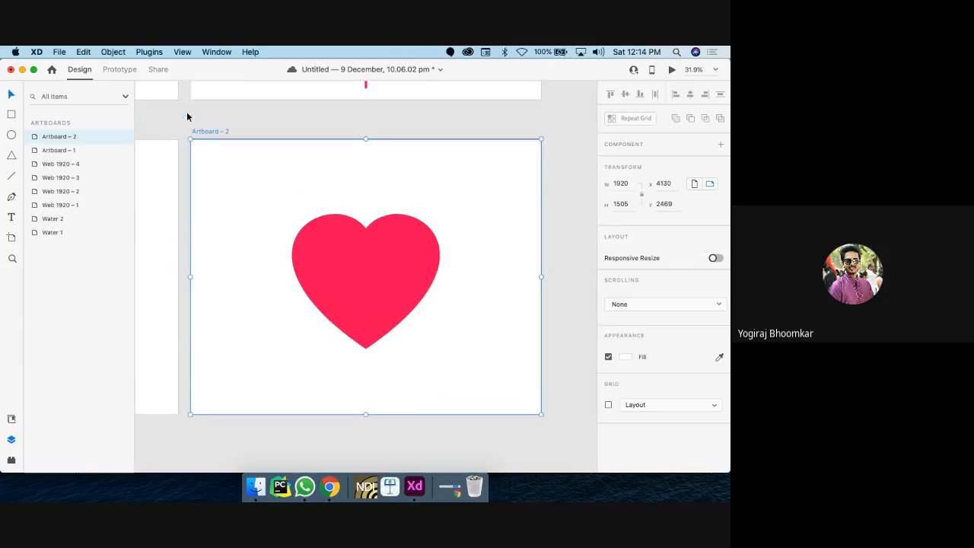
pyautogui.hscroll(-2, 327, 238)
pyautogui.scroll(-1, 327, 238)
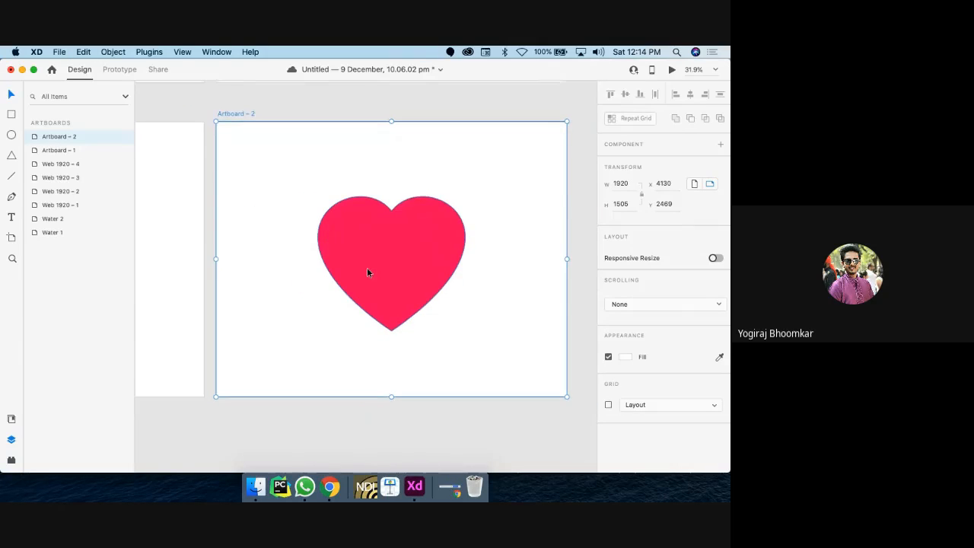
pyautogui.click(393, 260)
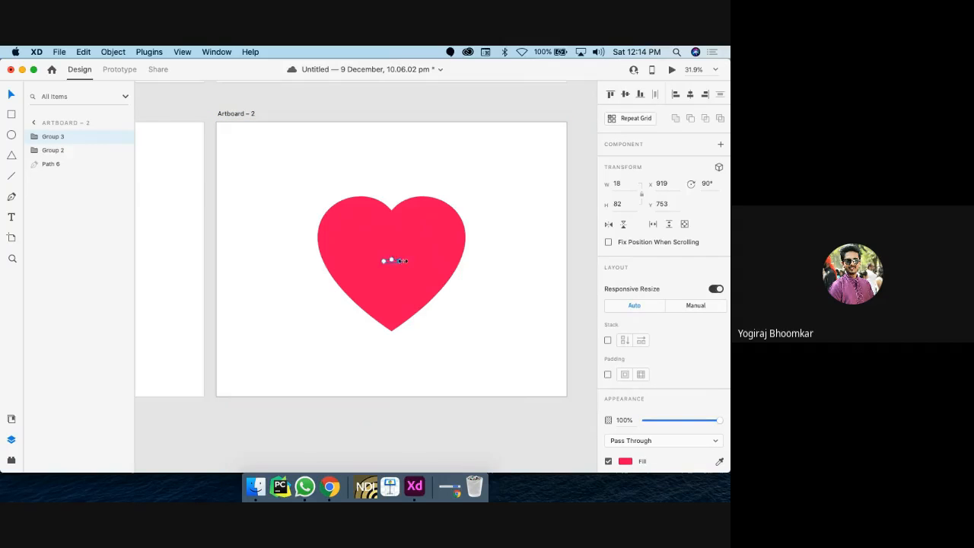
pyautogui.moveTo(405, 260); pyautogui.dragTo(541, 261)
pyautogui.press('super+z')
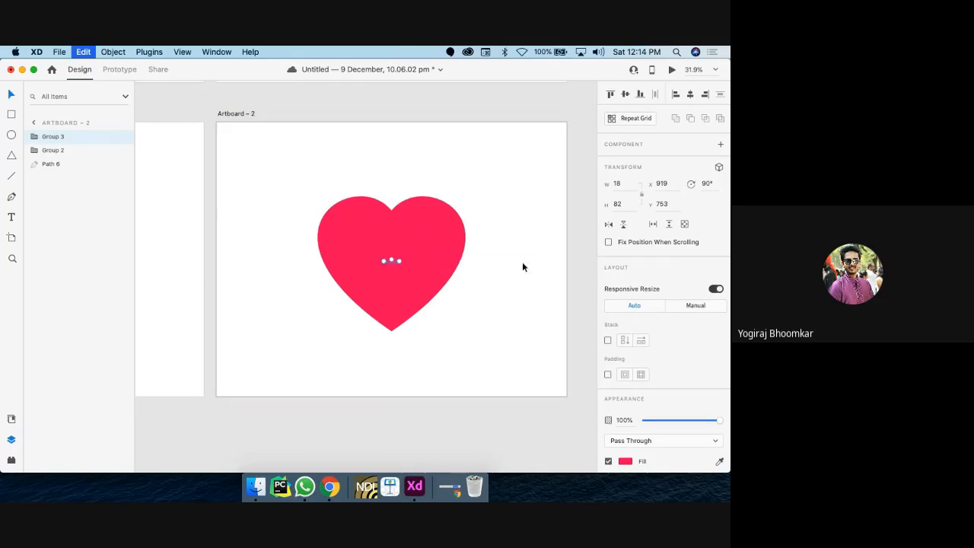
pyautogui.press('super+z')
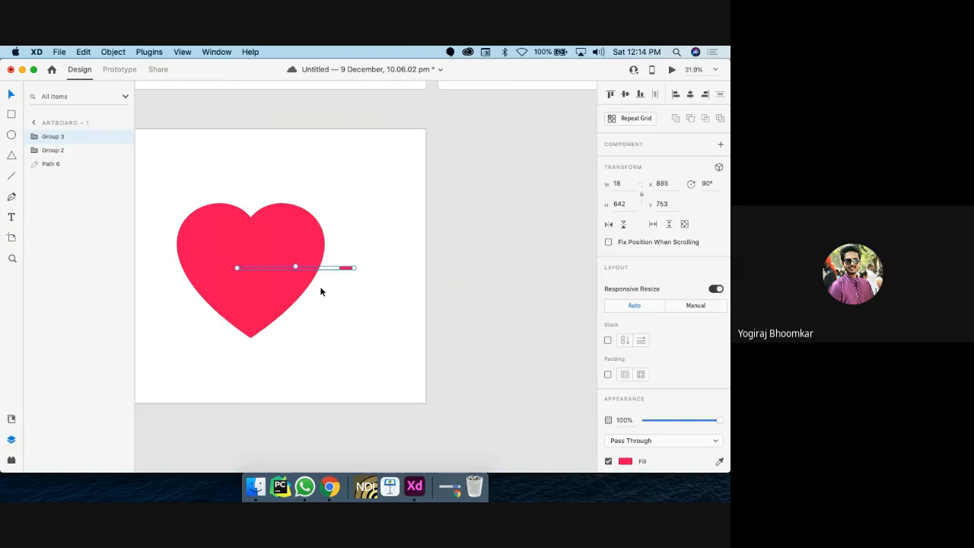
pyautogui.press('super+z')
pyautogui.press('super+z')
pyautogui.press('super+z')
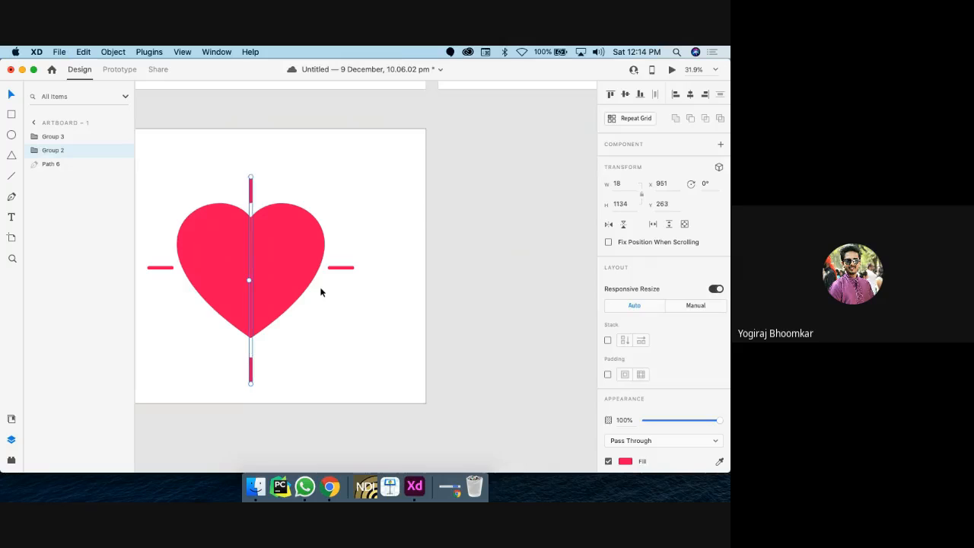
# Step: Copy the horizontal bar groups and restore the original side and top bars
pyautogui.keyDown('shift'); pyautogui.click(152, 267); pyautogui.keyUp('shift')
pyautogui.press('super+c')
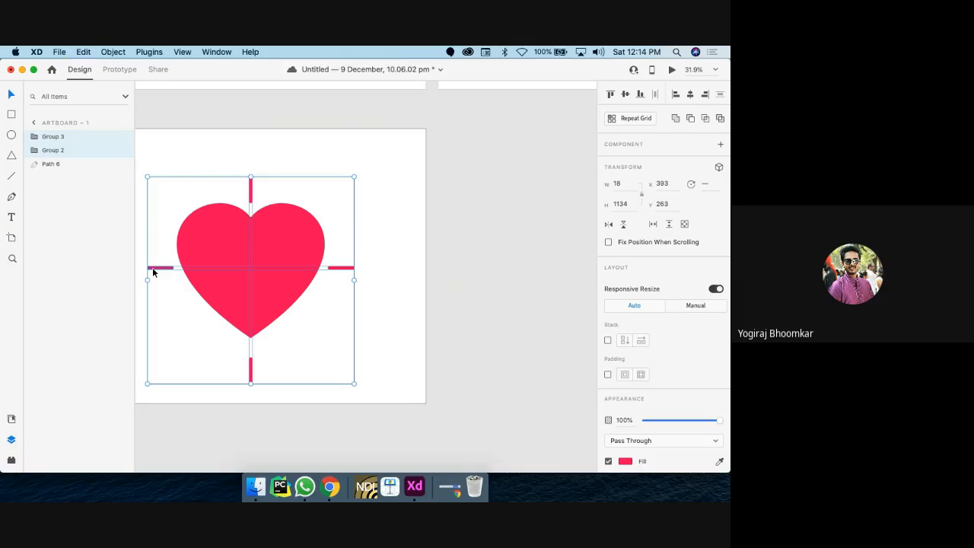
pyautogui.press('super+shift+z')
pyautogui.press('super+shift+z')
pyautogui.press('super+shift+z')
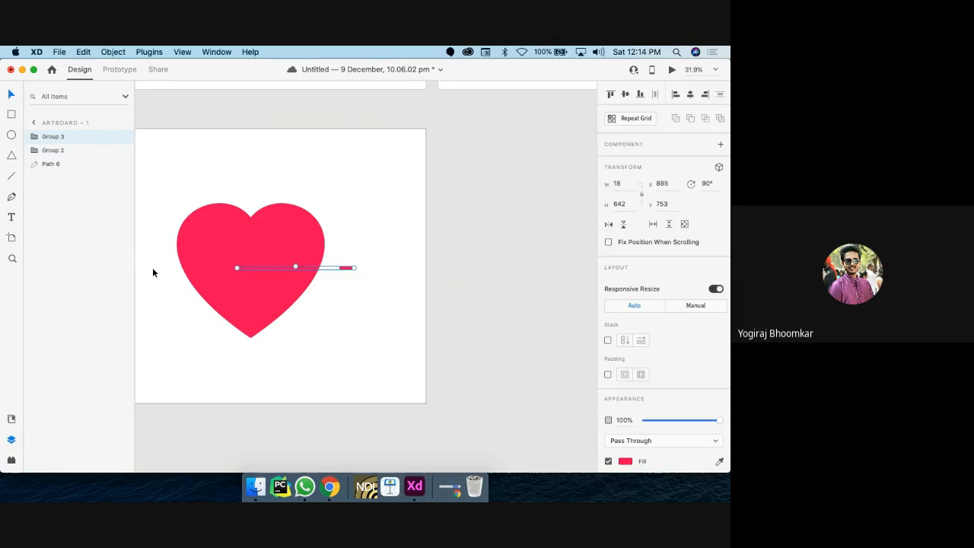
pyautogui.press('super+z')
pyautogui.press('super+z')
pyautogui.press('super+z')
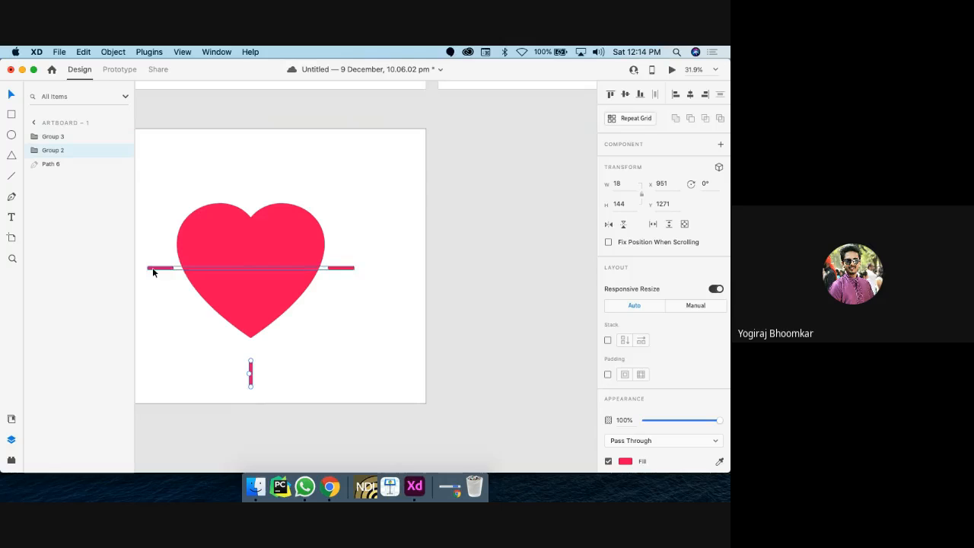
pyautogui.press('super+z')
# Step: Duplicate Artboard – 1 as Artboard – 2
pyautogui.hscroll(-5, 152, 269)
pyautogui.click(192, 141)
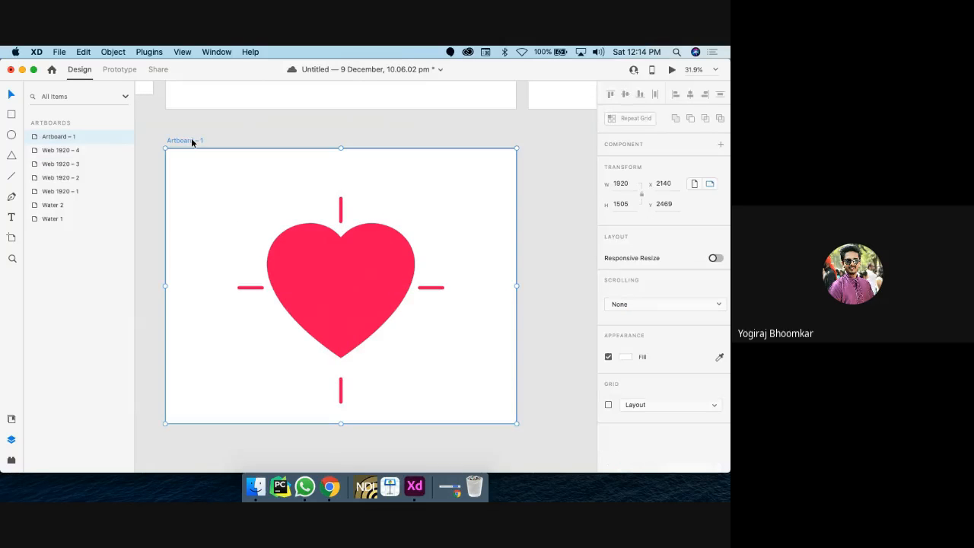
pyautogui.press('super+d')
pyautogui.hscroll(3, 258, 289)
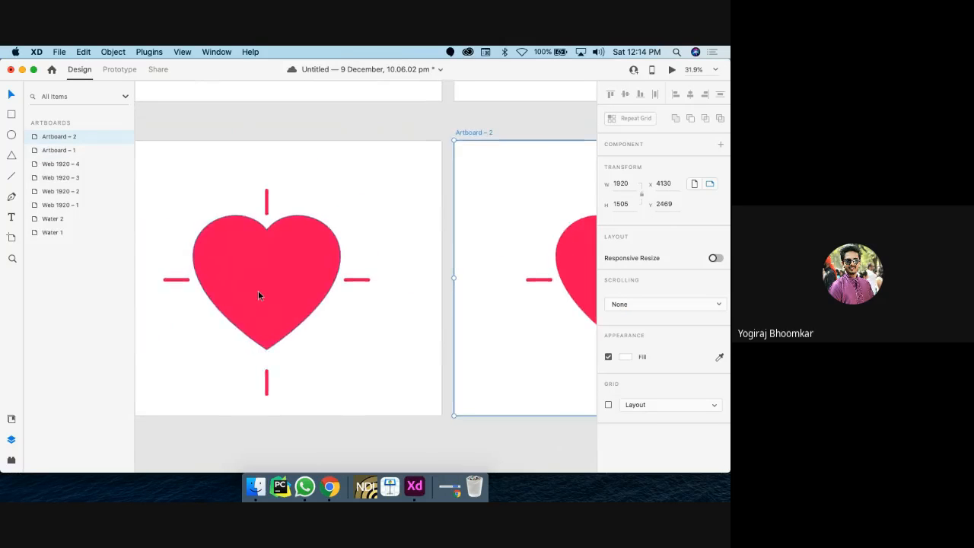
pyautogui.hscroll(3, 220, 319)
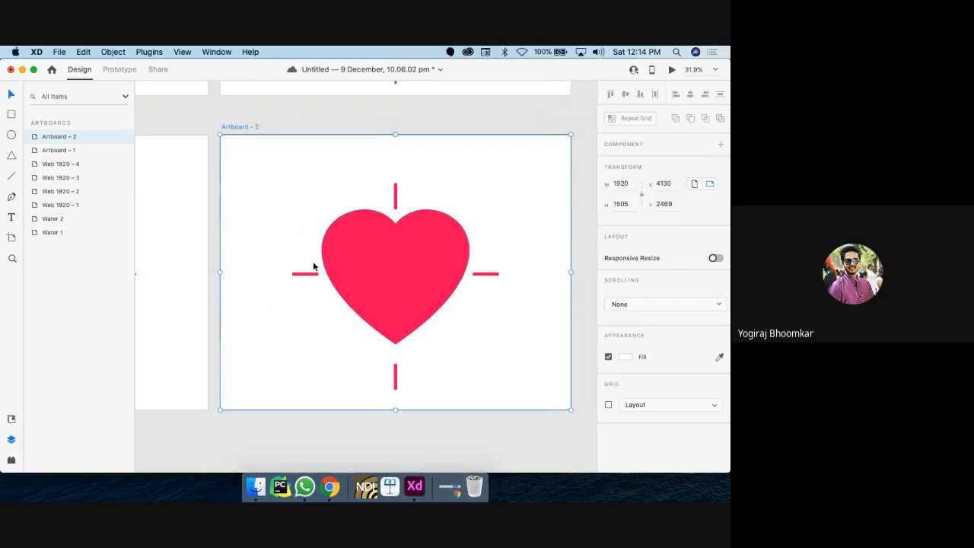
pyautogui.hscroll(-5, 447, 311)
# Step: Shorten Artboard – 1's vertical bar to a stub and move the horizontal bar onto the heart
pyautogui.click(296, 375)
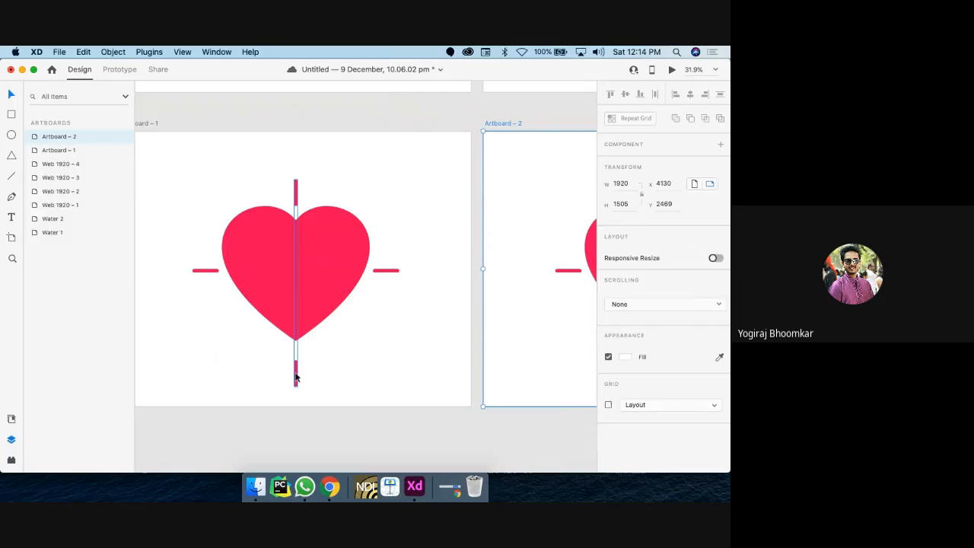
pyautogui.moveTo(296, 386); pyautogui.dragTo(293, 271)
pyautogui.moveTo(205, 272); pyautogui.dragTo(296, 272)
pyautogui.hscroll(5, 296, 272)
pyautogui.scroll(-4, 297, 272)
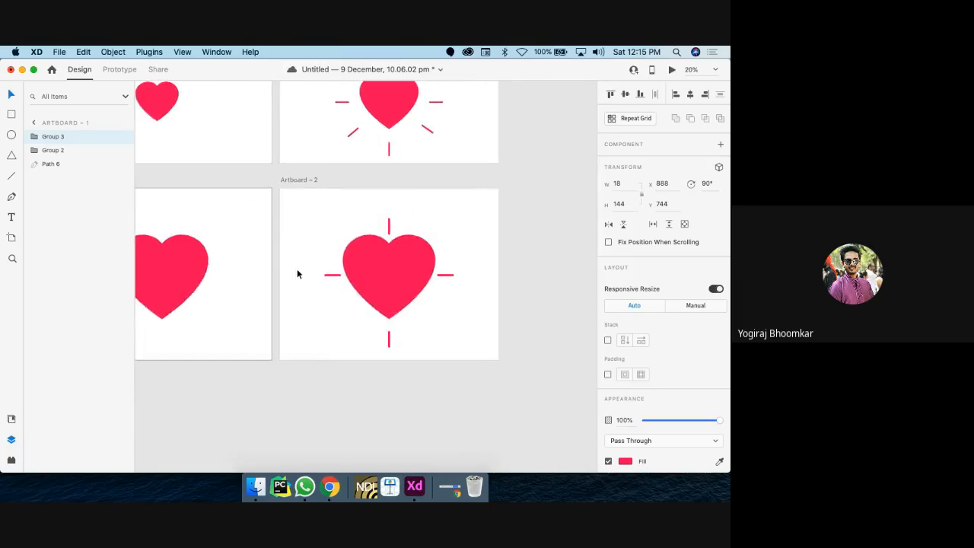
pyautogui.hscroll(-3, 297, 272)
pyautogui.click(178, 184)
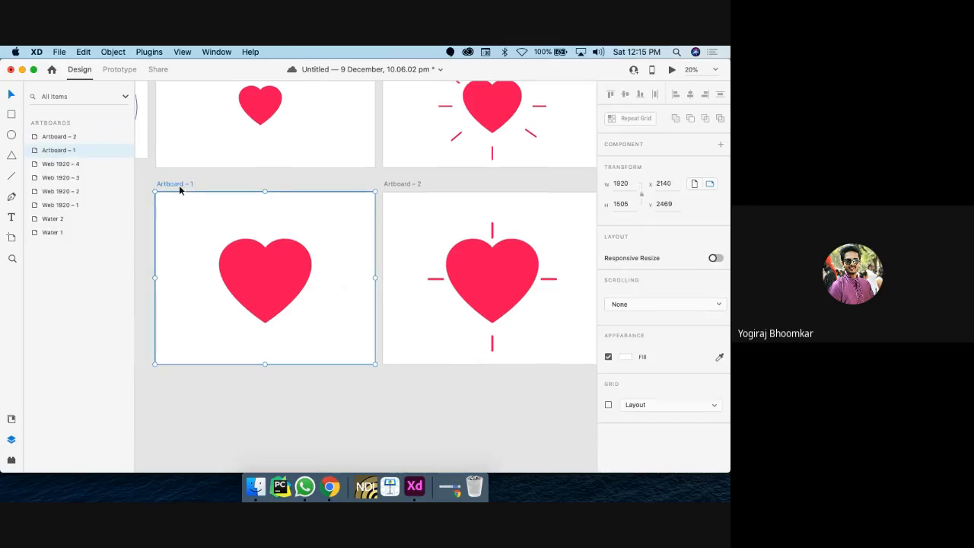
# Step: In Prototype mode, wire the heart to Artboard – 2 with Tap, Auto-Animate and Ease In-Out
pyautogui.click(118, 70)
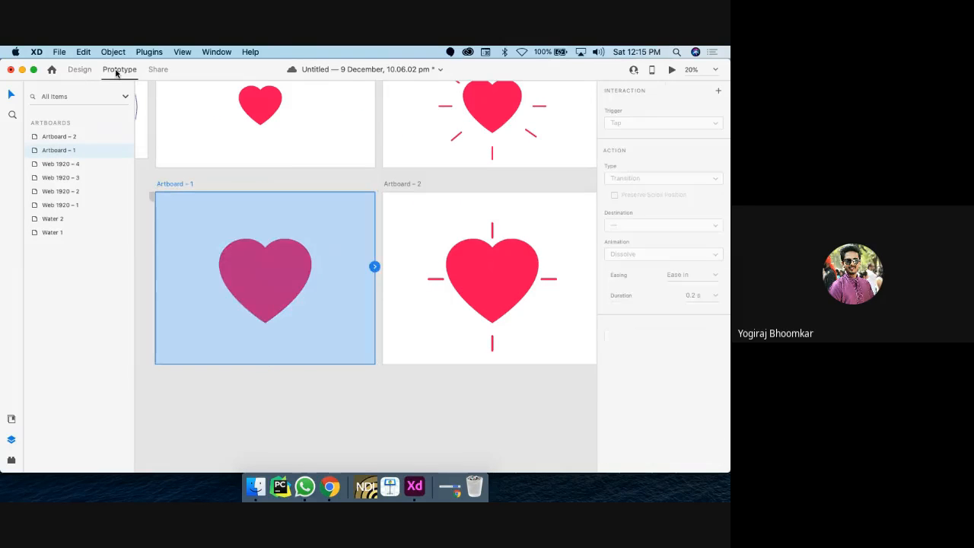
pyautogui.click(261, 296)
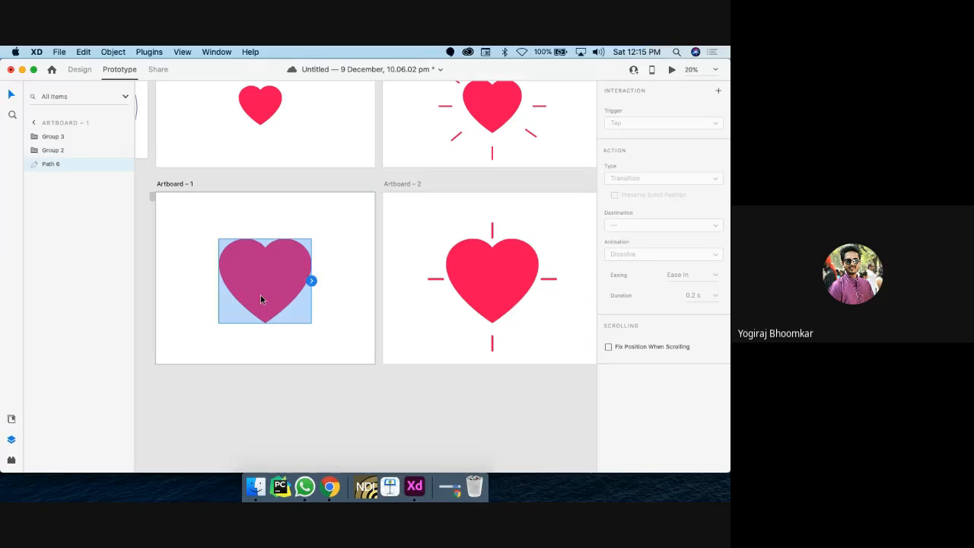
pyautogui.moveTo(312, 283); pyautogui.dragTo(387, 283)
pyautogui.hscroll(2, 406, 283)
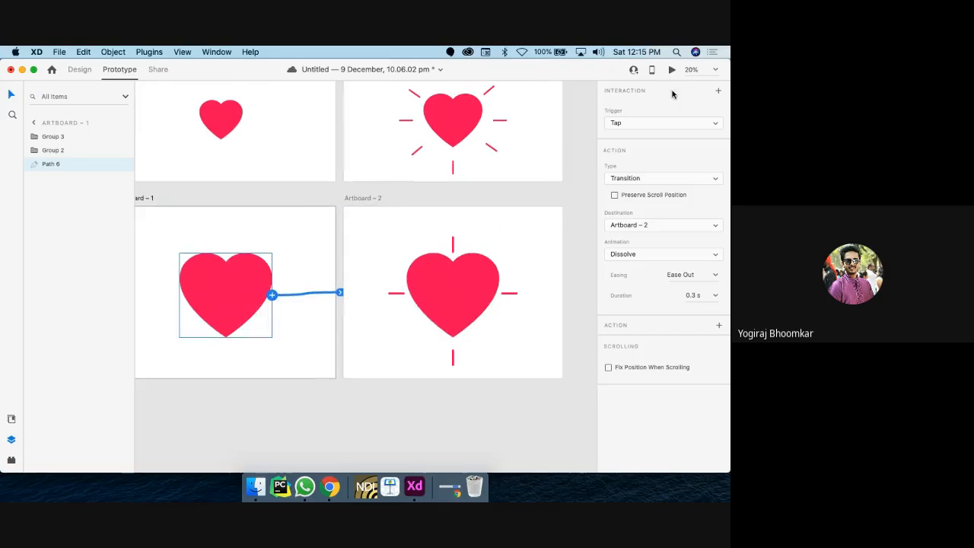
pyautogui.click(668, 126)
pyautogui.click(664, 123)
pyautogui.click(647, 178)
pyautogui.click(648, 188)
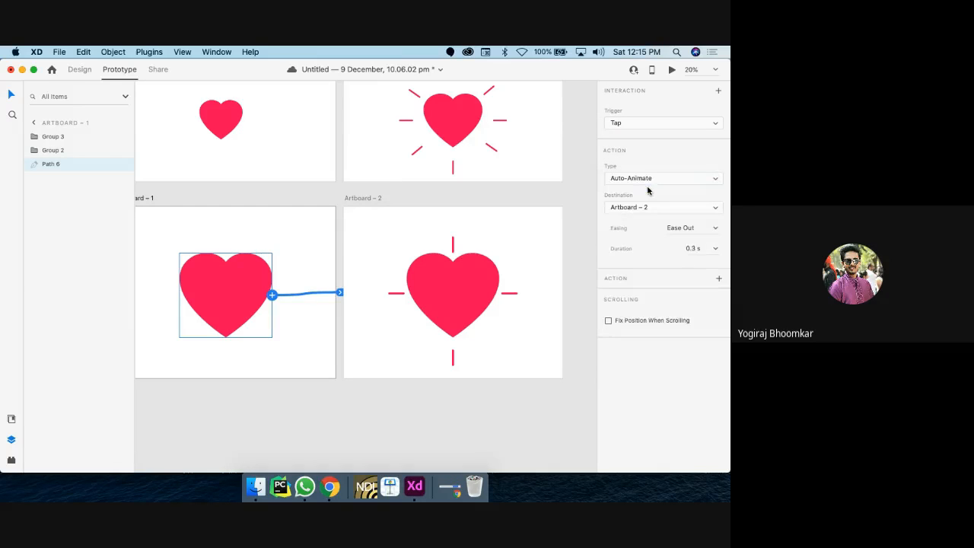
pyautogui.click(718, 229)
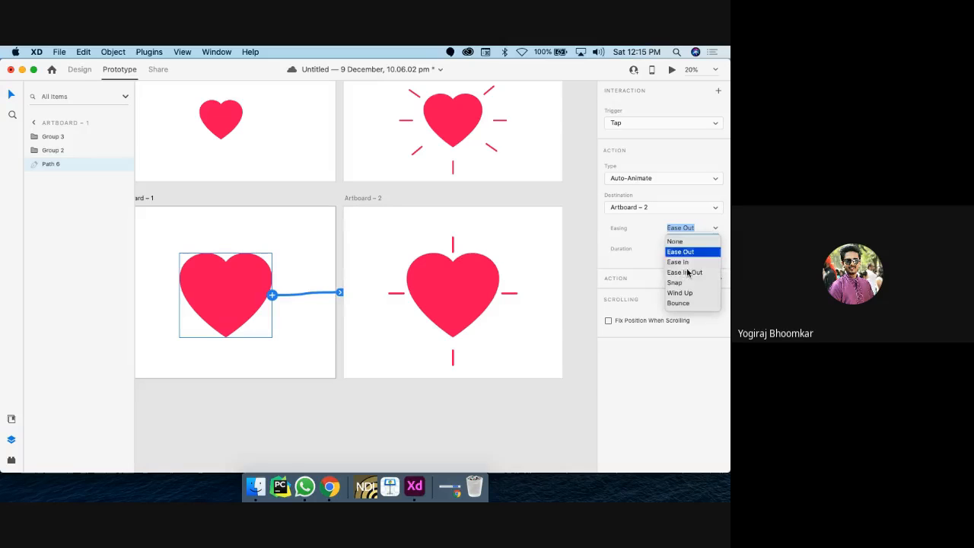
pyautogui.click(688, 272)
pyautogui.hscroll(-3, 304, 228)
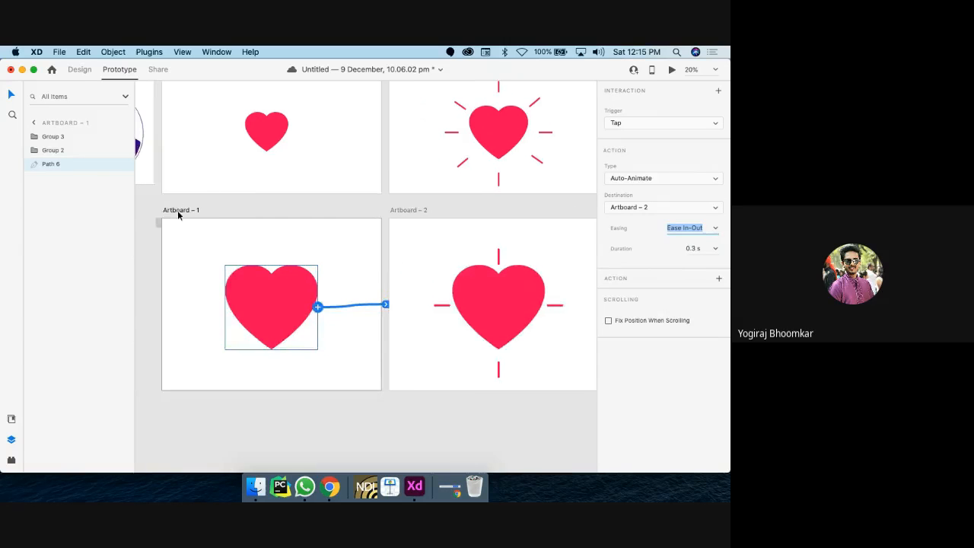
pyautogui.click(178, 210)
# Step: Run the desktop preview and tap the heart to see it burst into the rayed heart
pyautogui.click(672, 70)
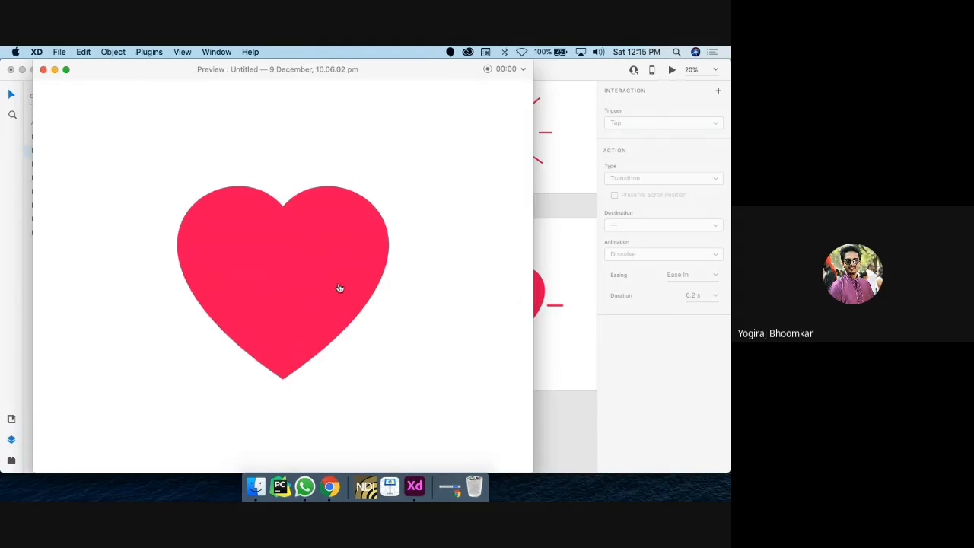
pyautogui.click(264, 292)
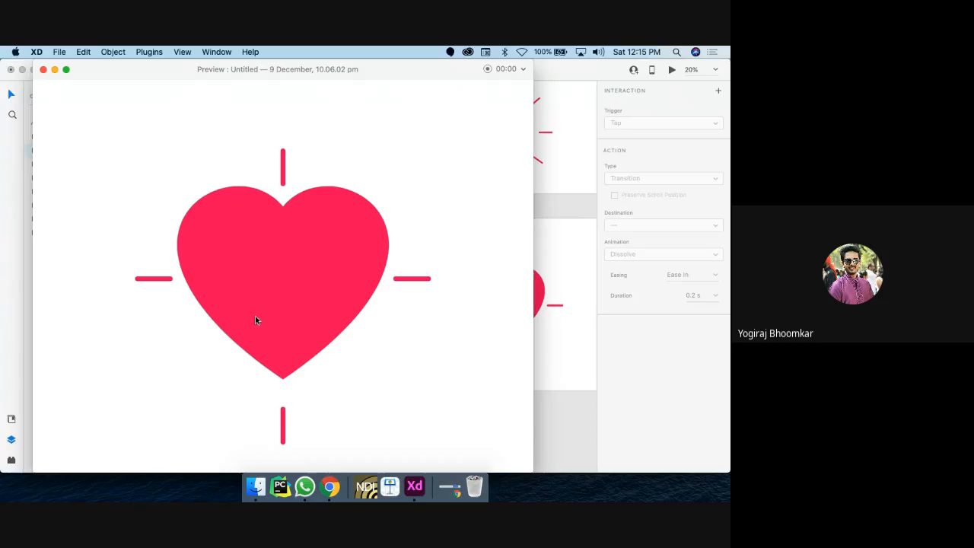
# Step: Link Artboard – 2 back to Artboard – 1 with a Time trigger
pyautogui.click(43, 69)
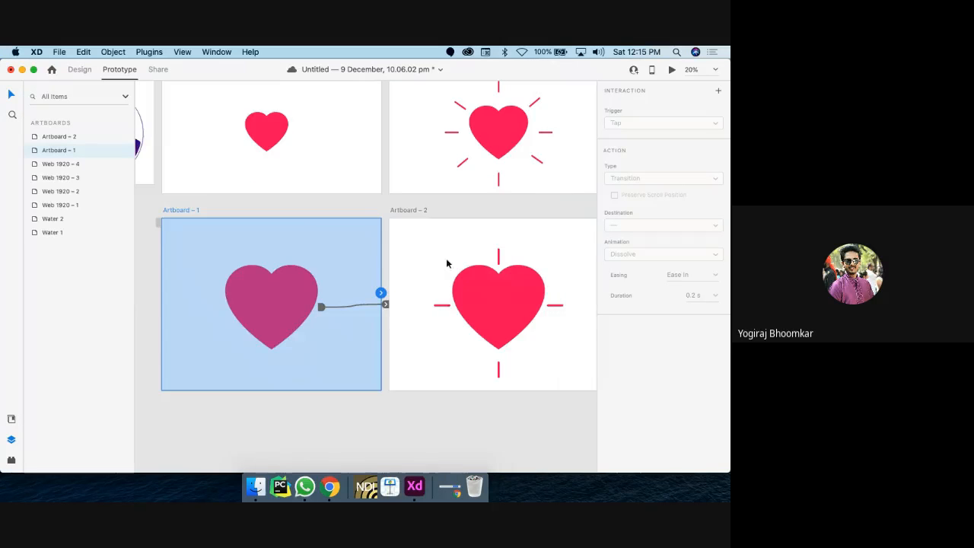
pyautogui.hscroll(3, 457, 274)
pyautogui.click(360, 208)
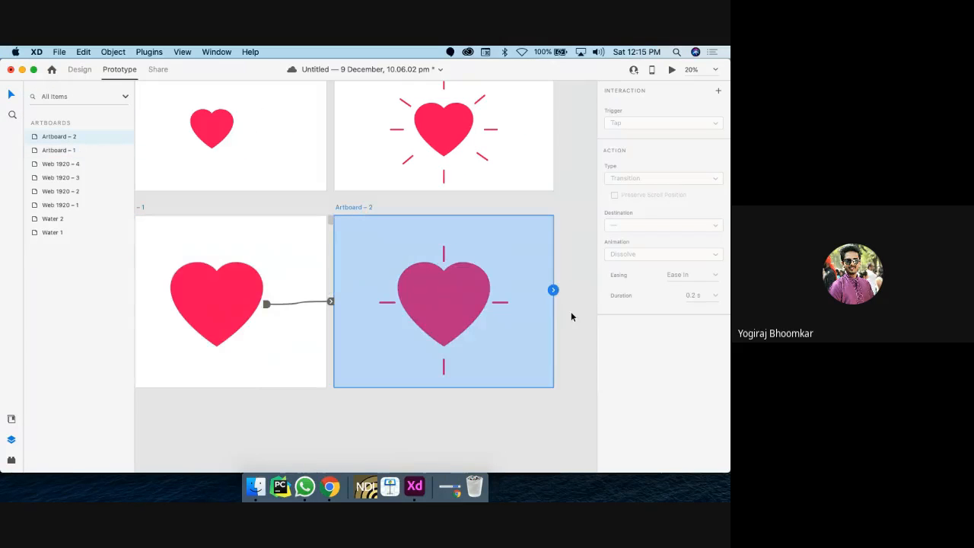
pyautogui.moveTo(560, 302); pyautogui.dragTo(267, 343)
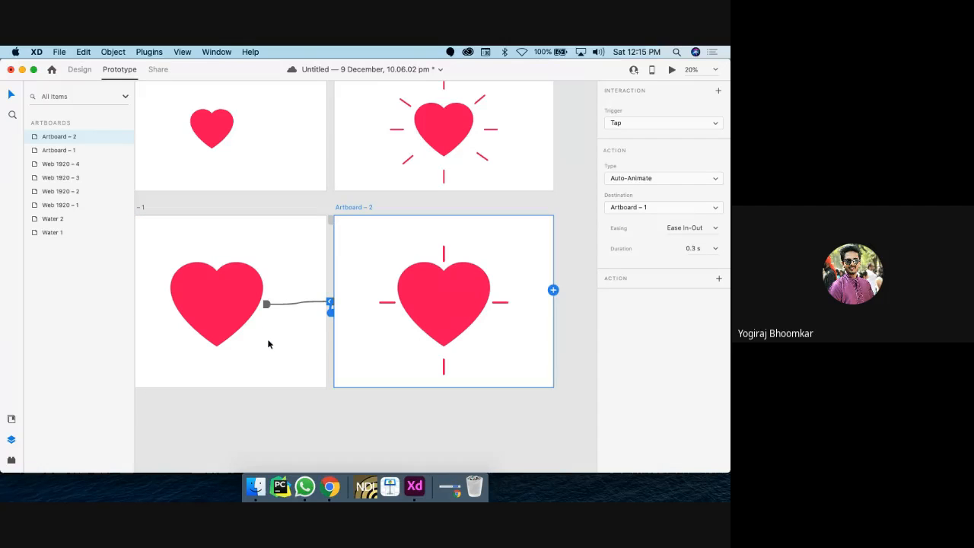
pyautogui.click(679, 127)
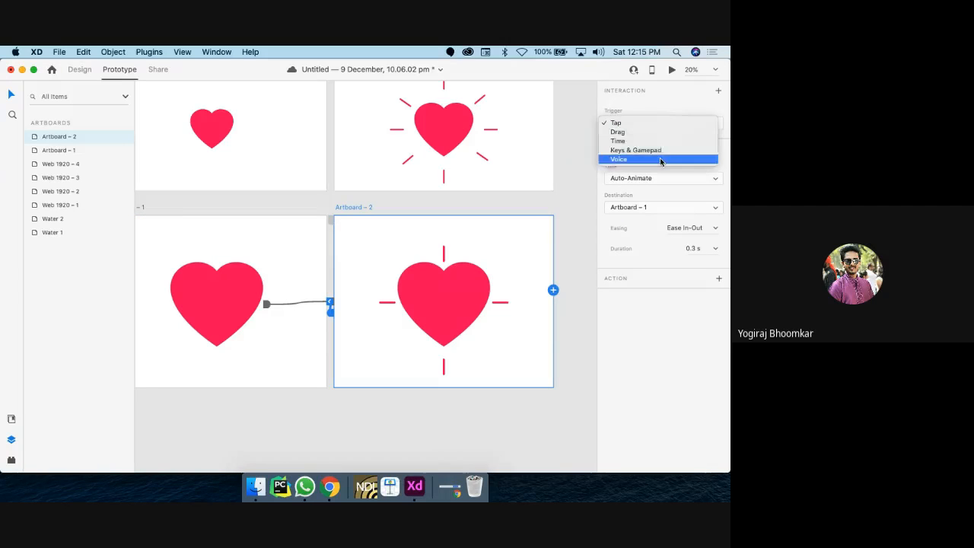
pyautogui.click(662, 147)
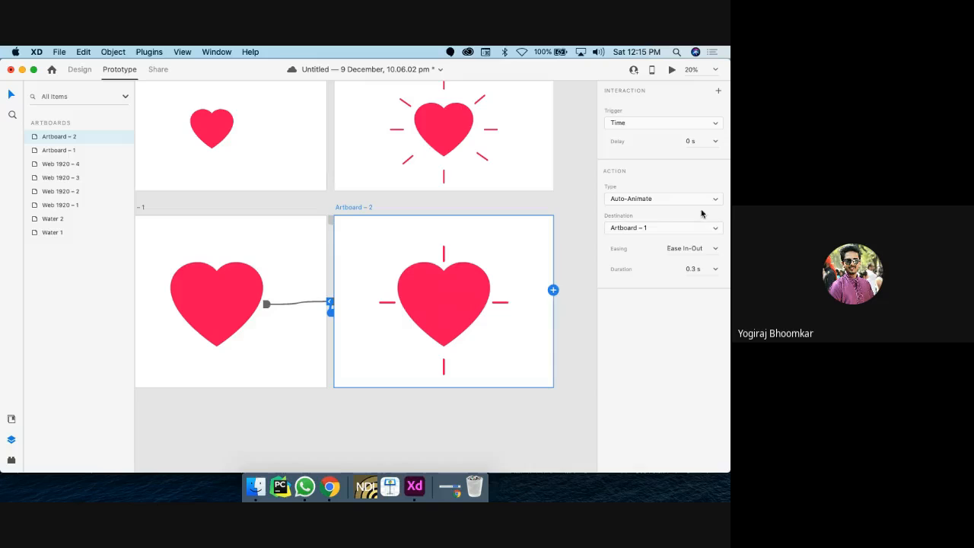
# Step: Check the Artboard – 1 heart's interaction, then return to Design mode
pyautogui.click(225, 303)
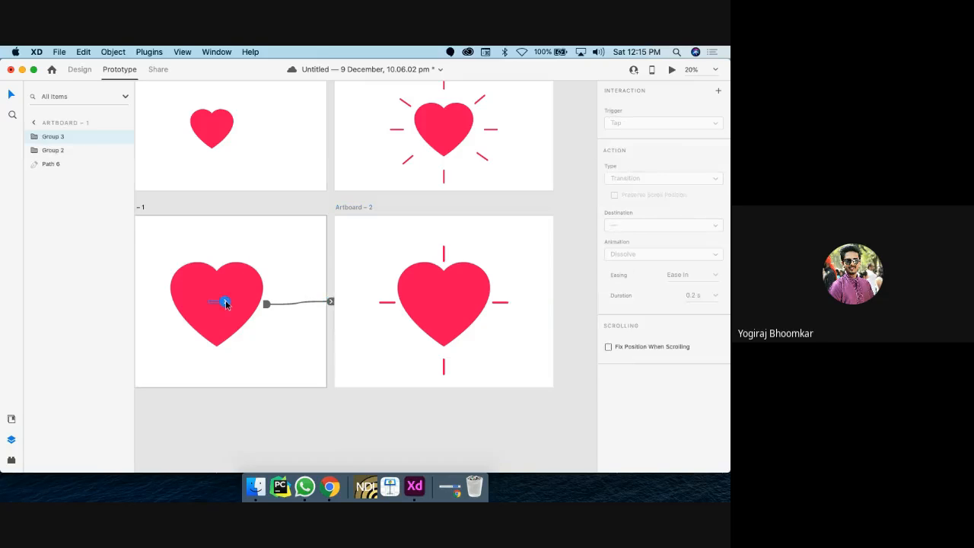
pyautogui.click(225, 303)
pyautogui.hscroll(-3, 246, 294)
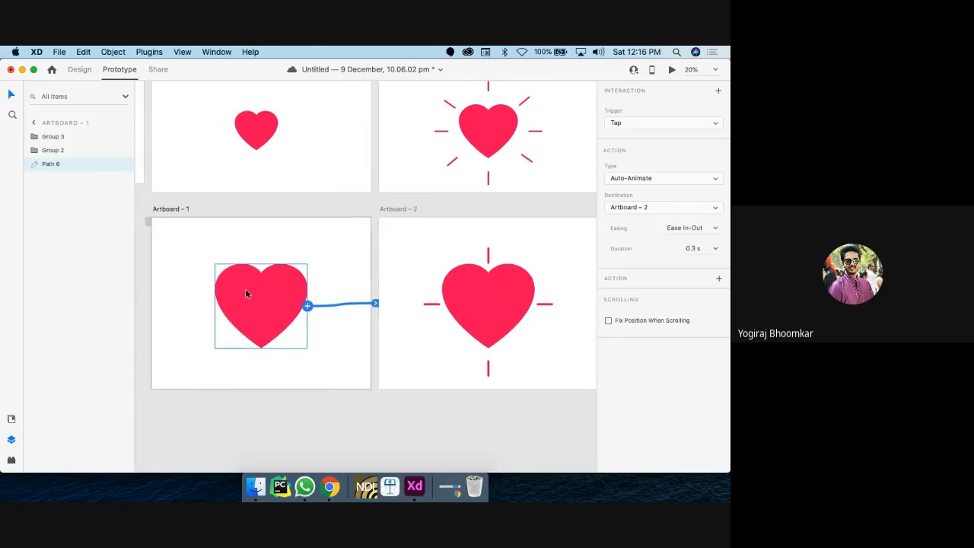
pyautogui.click(80, 70)
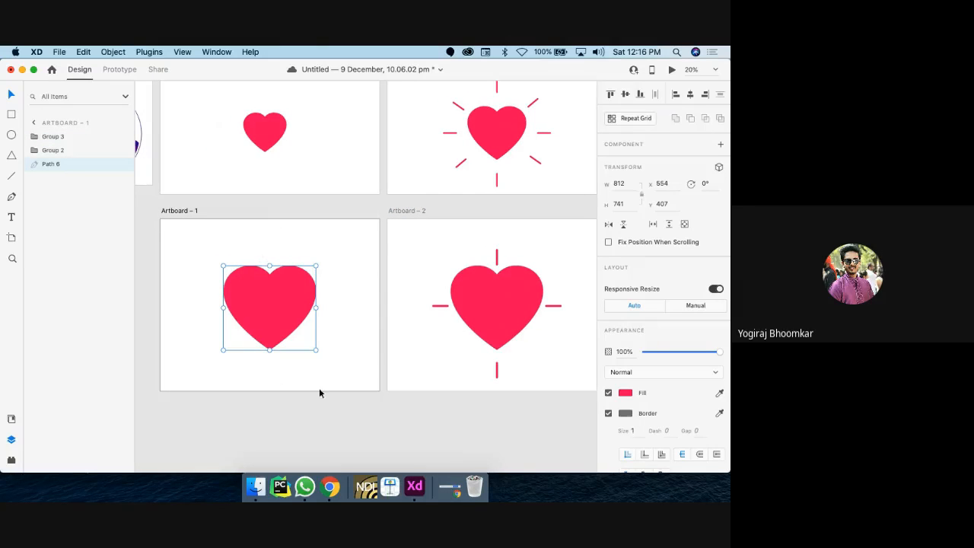
# Step: Shrink the heart to about 572 × 522, re-centre it, and preview from Artboard – 1
pyautogui.moveTo(316, 349); pyautogui.dragTo(287, 328)
pyautogui.moveTo(256, 297); pyautogui.dragTo(267, 308)
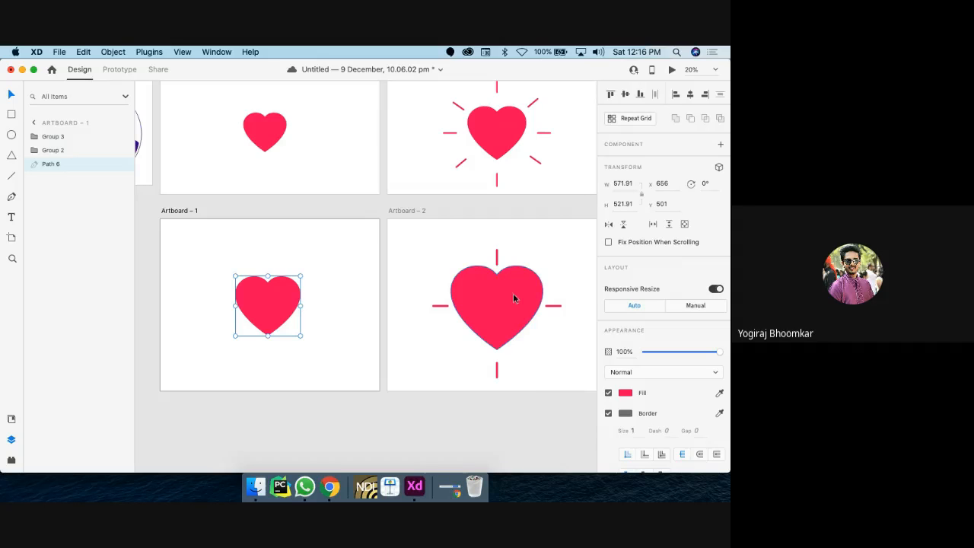
pyautogui.click(188, 213)
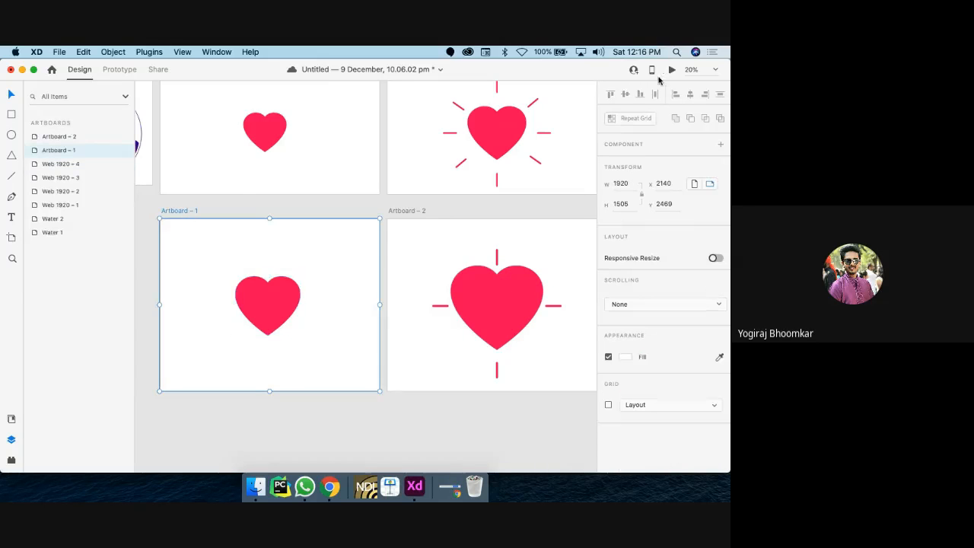
pyautogui.click(671, 70)
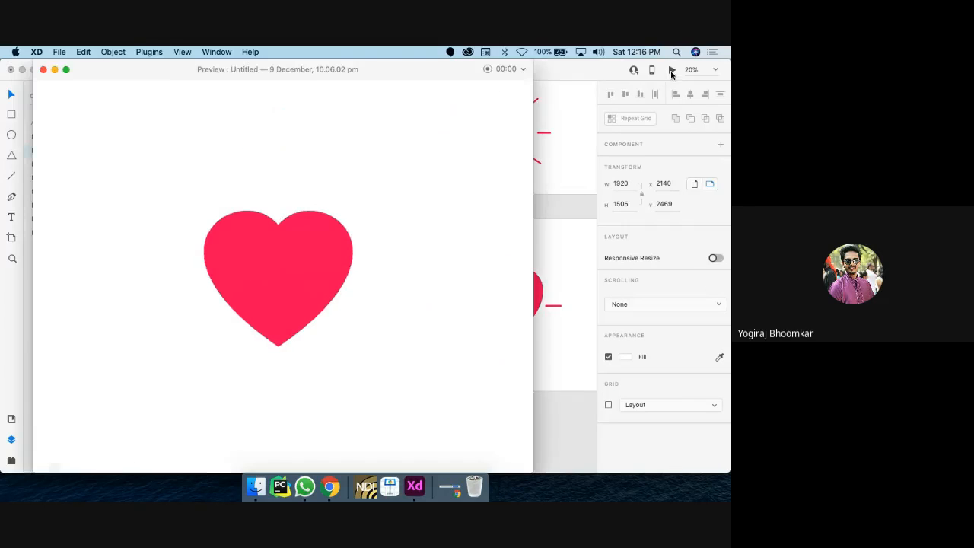
# Step: Tap the heart five times in the preview to replay the burst, then close the preview
pyautogui.click(284, 283)
pyautogui.click(284, 282)
pyautogui.click(284, 284)
pyautogui.click(285, 284)
pyautogui.click(285, 284)
pyautogui.click(42, 70)
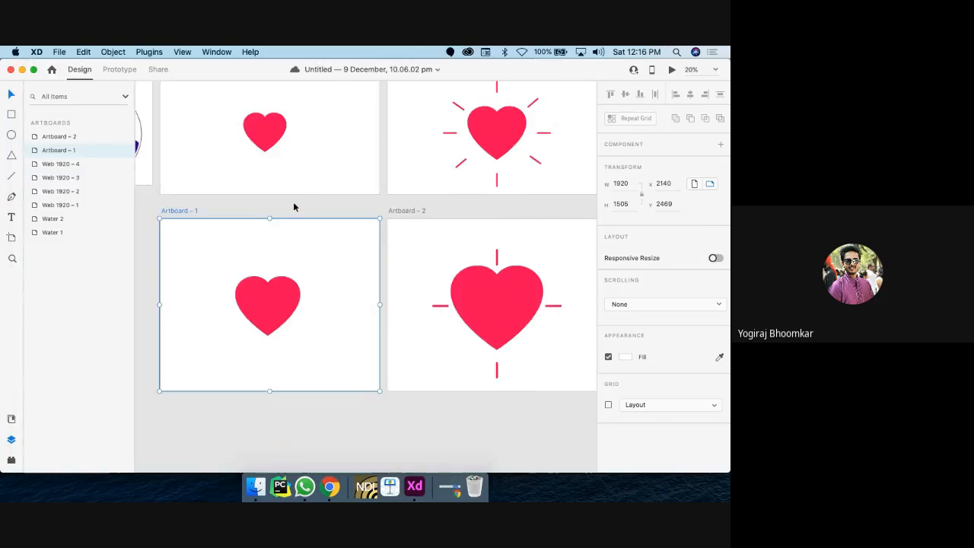
# Step: Select the Water 1 artboard, scroll around the document, and pick the Artboard tool
pyautogui.scroll(-5, 293, 204)
pyautogui.scroll(3, 292, 206)
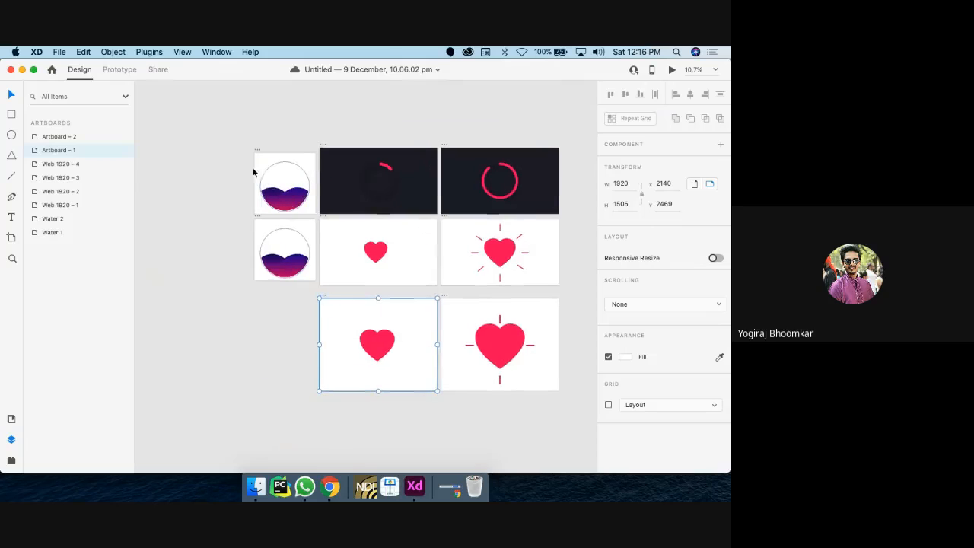
pyautogui.click(259, 152)
pyautogui.scroll(5, 258, 152)
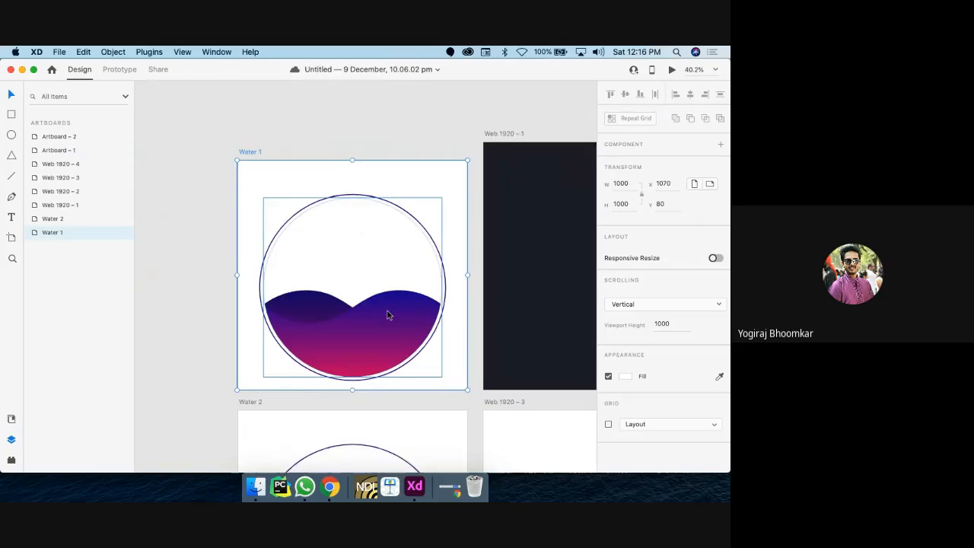
pyautogui.hscroll(2, 387, 314)
pyautogui.scroll(-5, 386, 312)
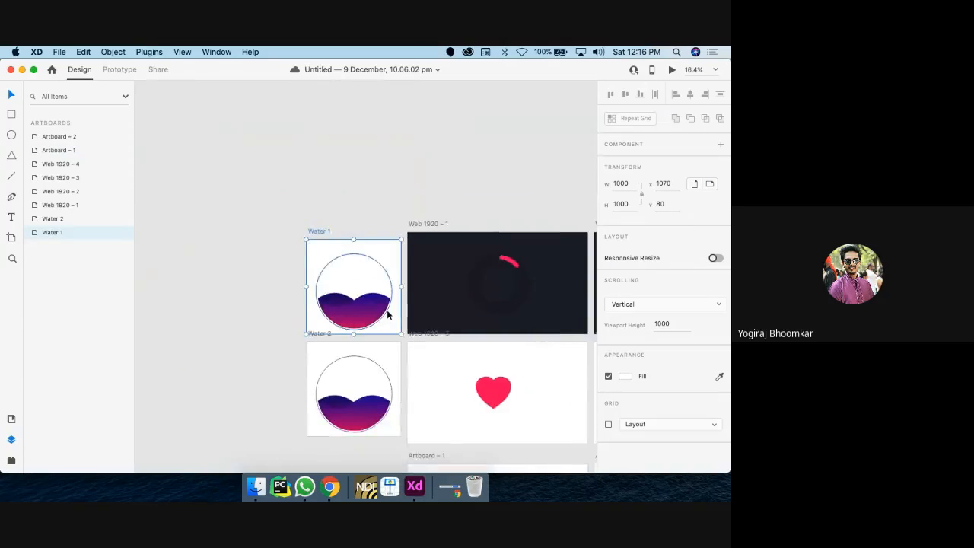
pyautogui.scroll(-1, 357, 289)
pyautogui.hscroll(5, 325, 263)
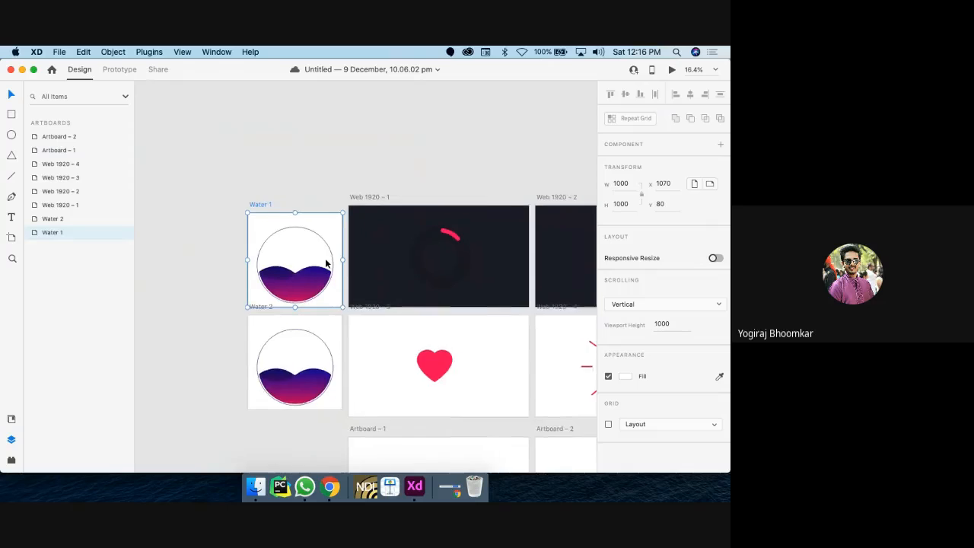
pyautogui.scroll(-3, 326, 263)
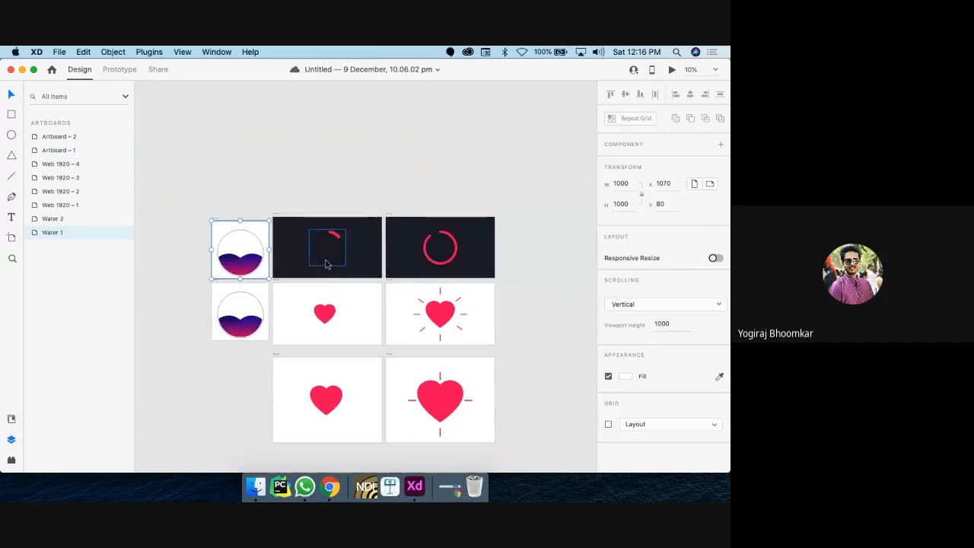
pyautogui.click(11, 238)
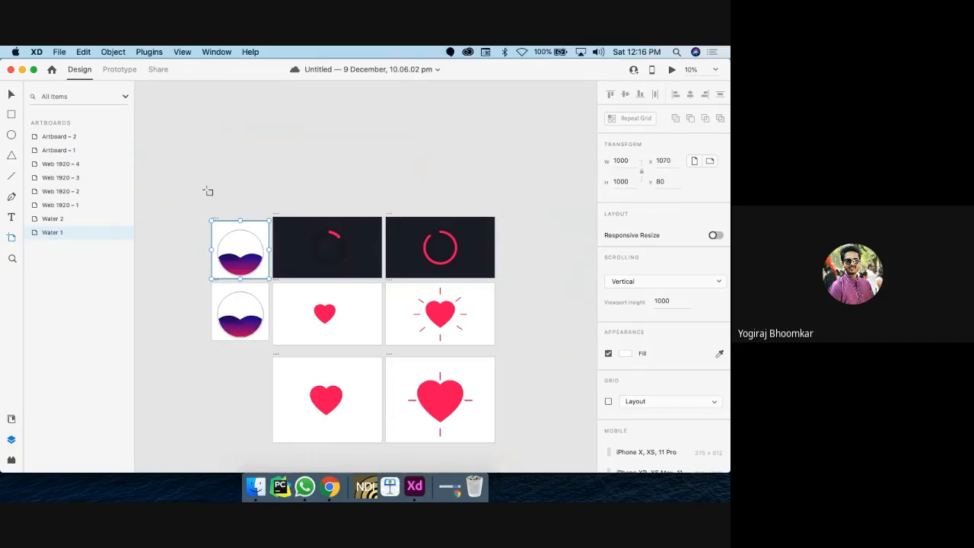
# Step: Create a phone-sized artboard and line it up directly above Water 1
pyautogui.click(272, 160)
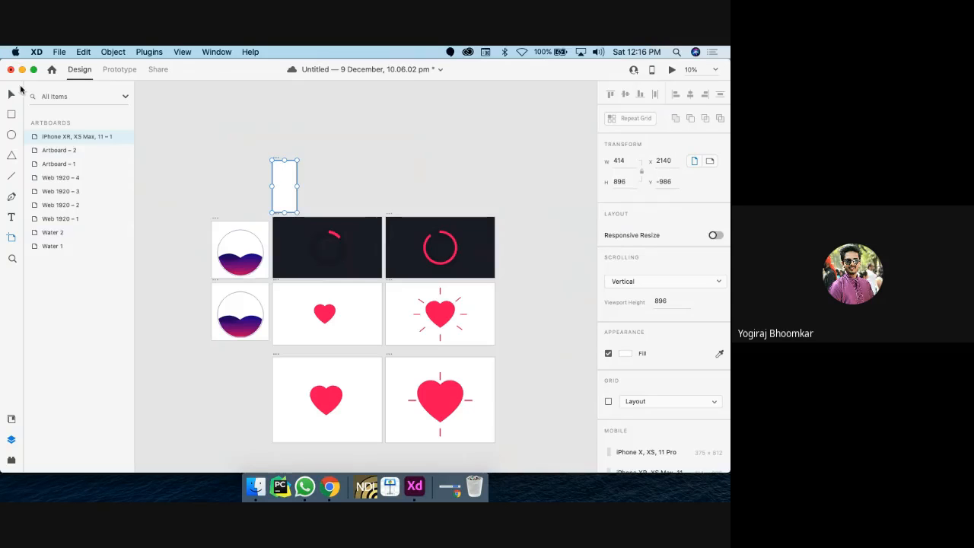
pyautogui.click(11, 94)
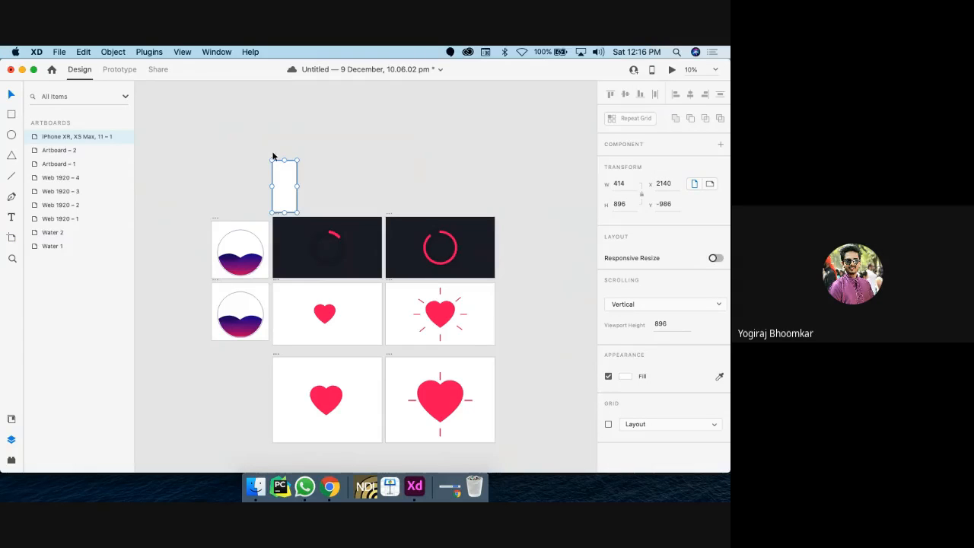
pyautogui.moveTo(277, 162); pyautogui.dragTo(218, 164)
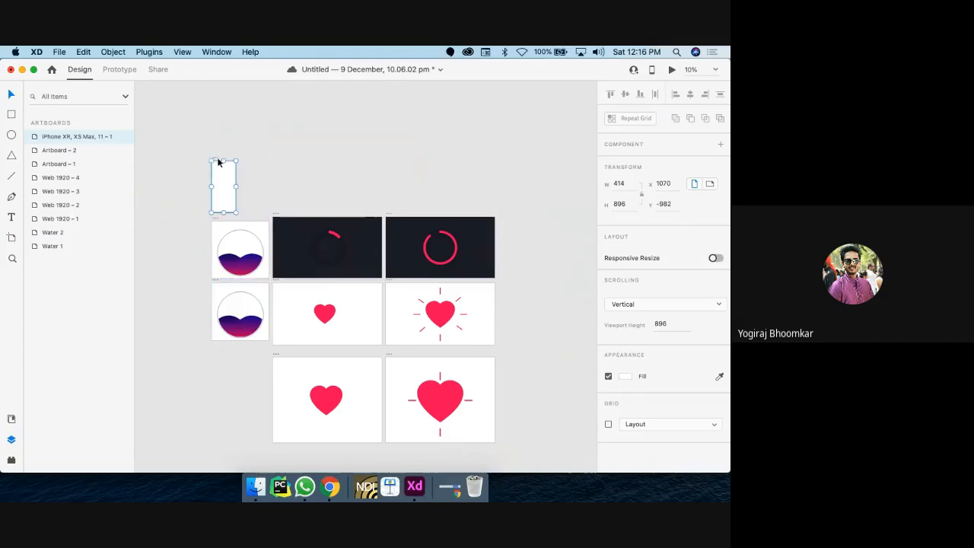
# Step: Resize the new artboard to 1000 × 1000, extend its viewport to the bottom, and zoom to it
pyautogui.click(617, 184)
pyautogui.write('1000')
pyautogui.press('Return')
pyautogui.click(619, 204)
pyautogui.write('10')
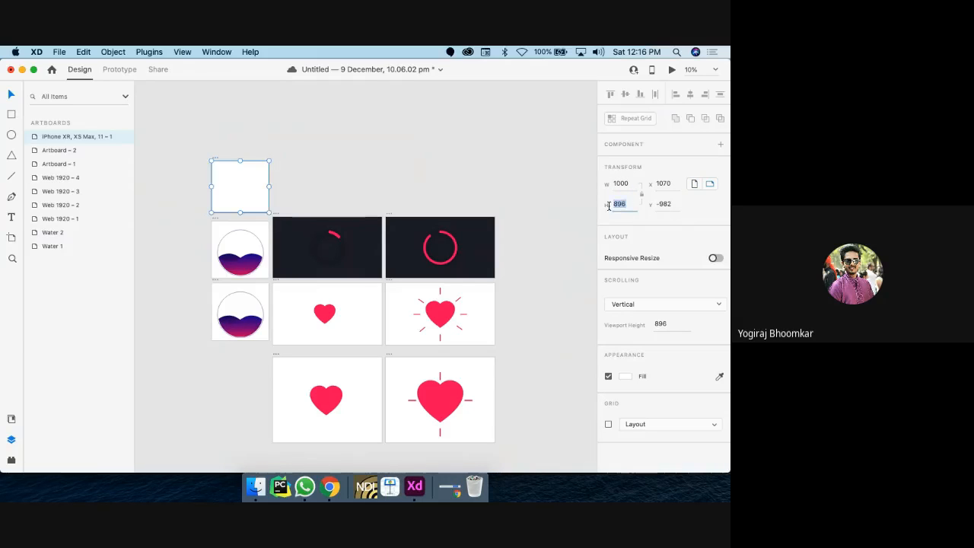
pyautogui.write('00')
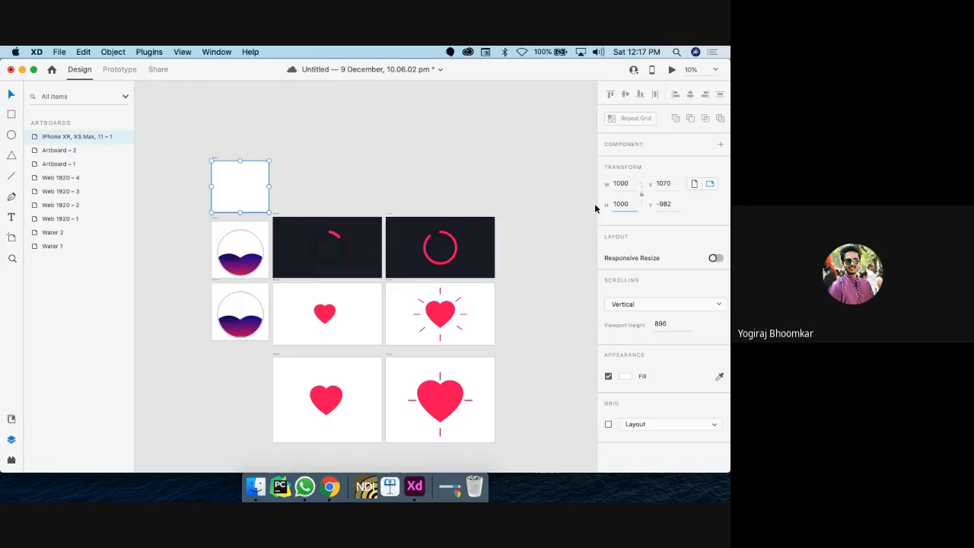
pyautogui.press('Return')
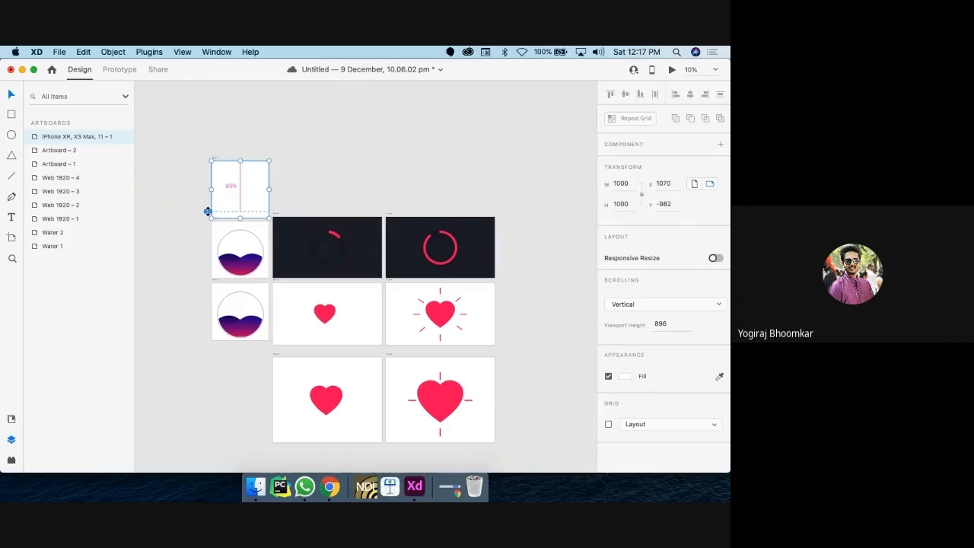
pyautogui.moveTo(208, 212); pyautogui.dragTo(207, 219)
pyautogui.press('super+3')
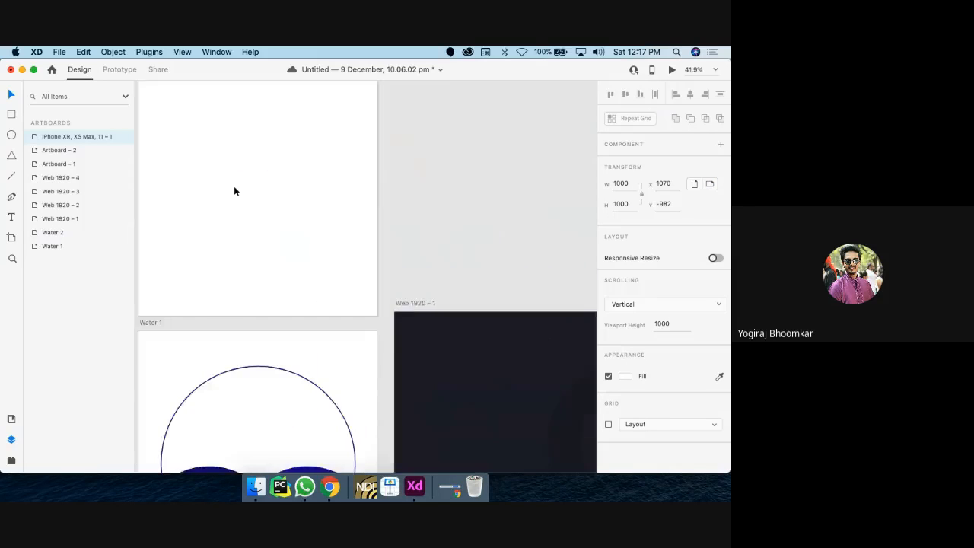
# Step: Choose the Pen tool and scroll back to the empty new artboard
pyautogui.click(11, 176)
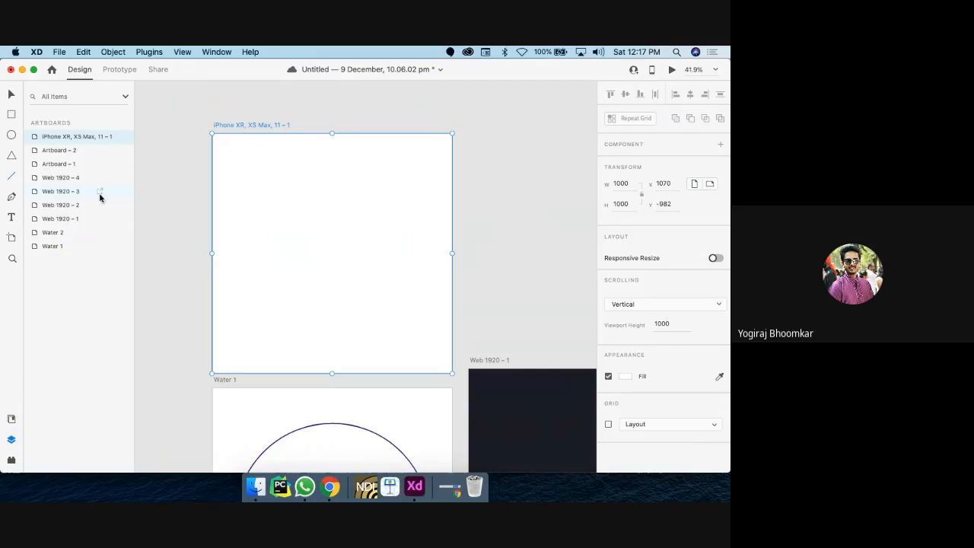
pyautogui.click(12, 198)
pyautogui.scroll(-5, 251, 259)
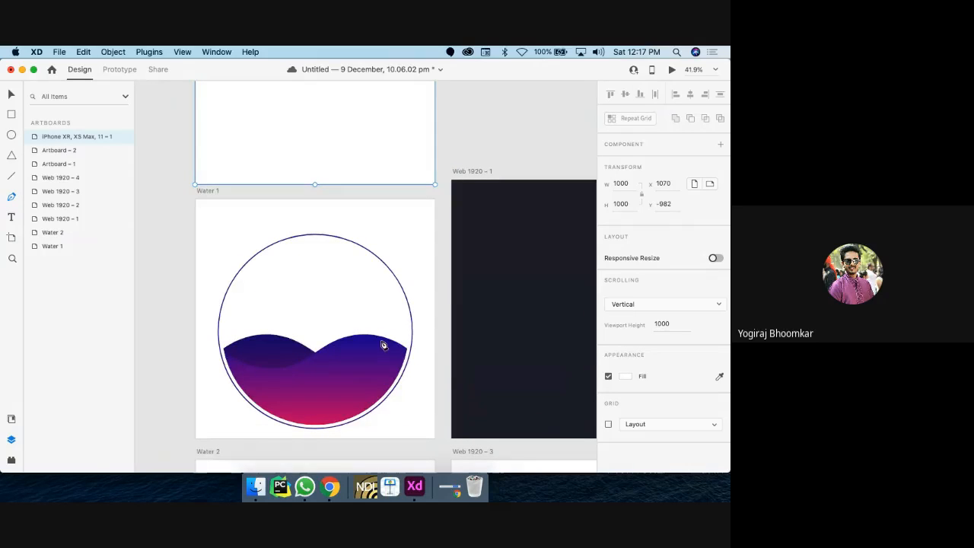
pyautogui.scroll(5, 371, 273)
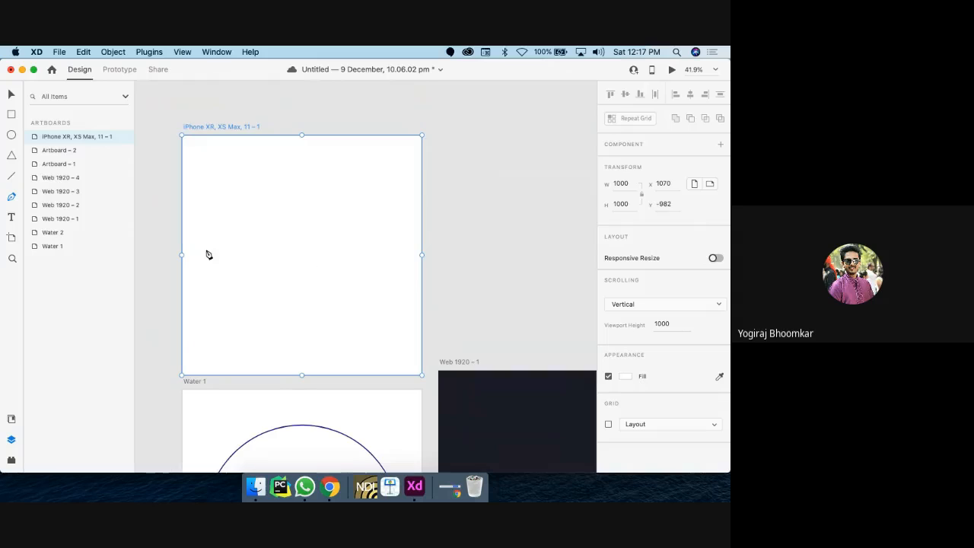
# Step: Draw a straight line across the artboard's middle and add two anchors along it
pyautogui.click(199, 256)
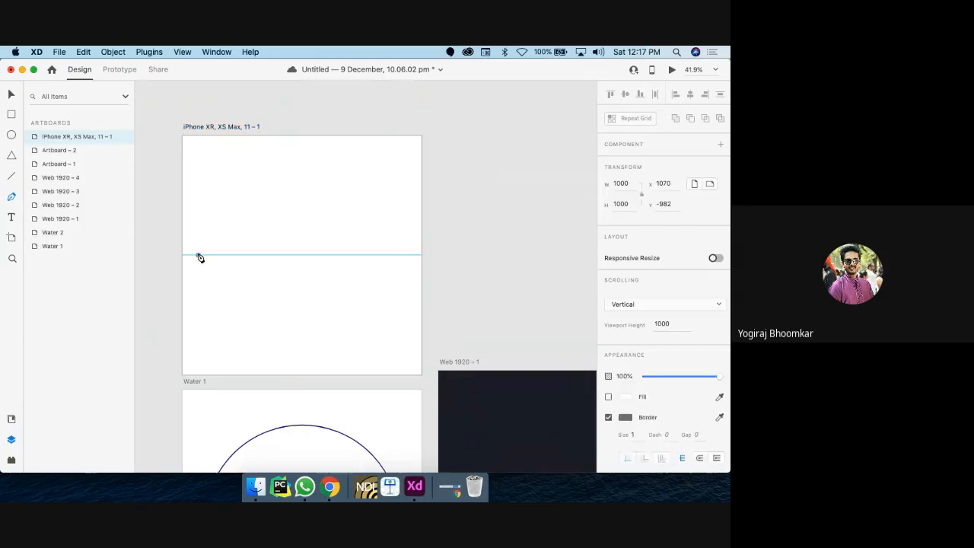
pyautogui.click(401, 256)
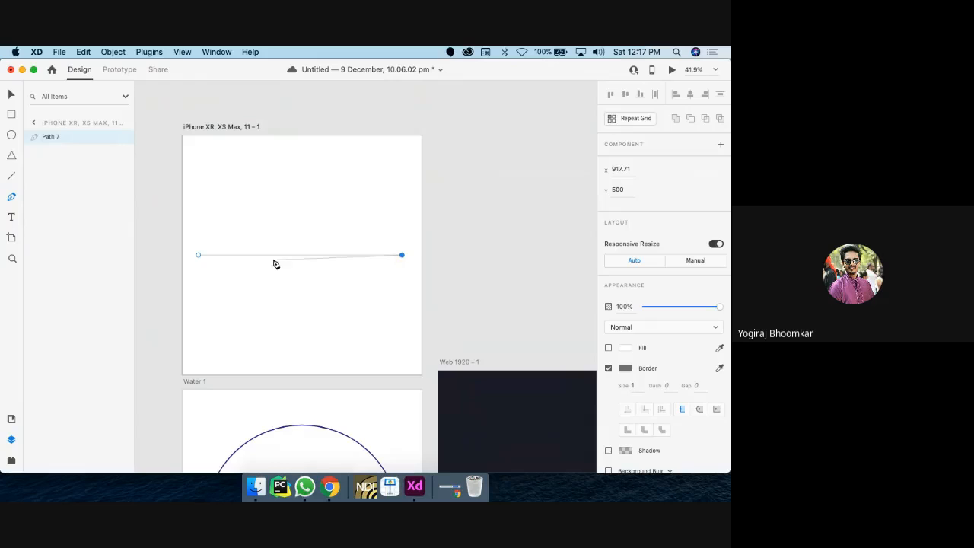
pyautogui.click(248, 256)
pyautogui.moveTo(250, 257); pyautogui.dragTo(252, 256)
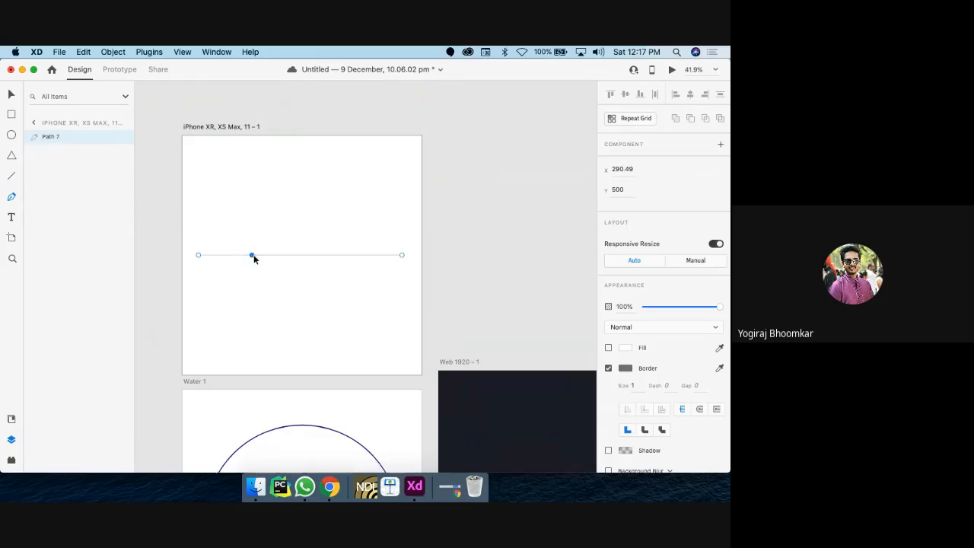
pyautogui.click(333, 256)
pyautogui.press('Escape')
# Step: Pull the anchors into a trough and crest and smooth them into an S-wave
pyautogui.moveTo(251, 257); pyautogui.dragTo(252, 290)
pyautogui.moveTo(332, 255); pyautogui.dragTo(332, 233)
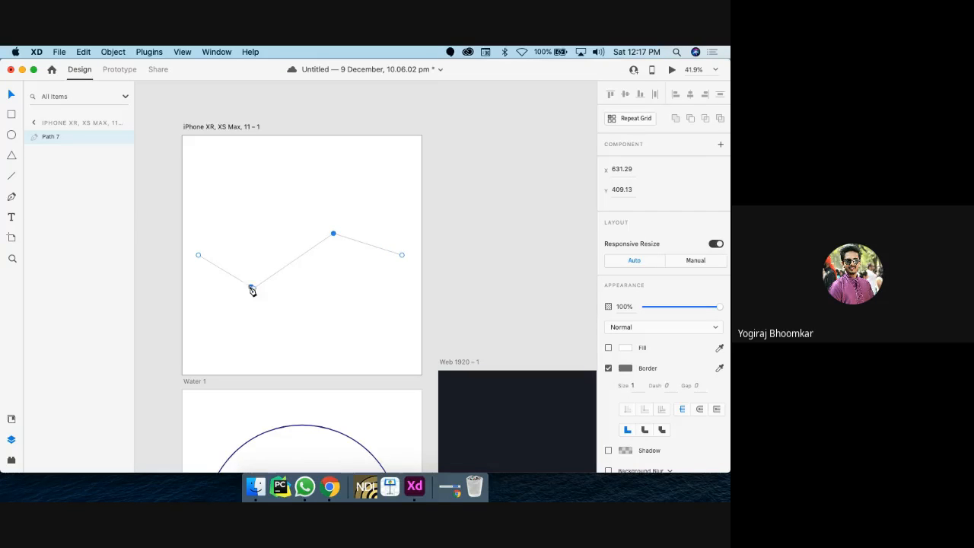
pyautogui.hscroll(-3, 273, 275)
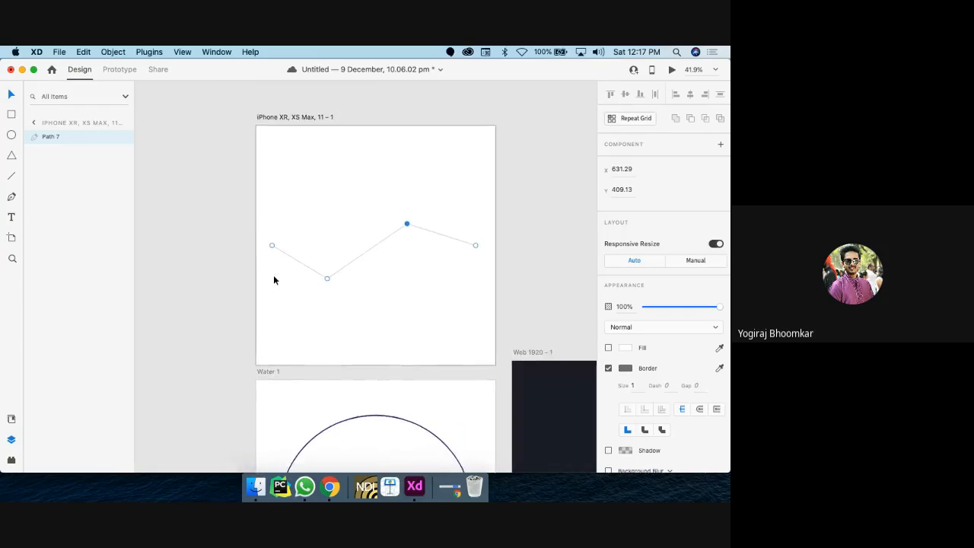
pyautogui.scroll(3, 360, 210)
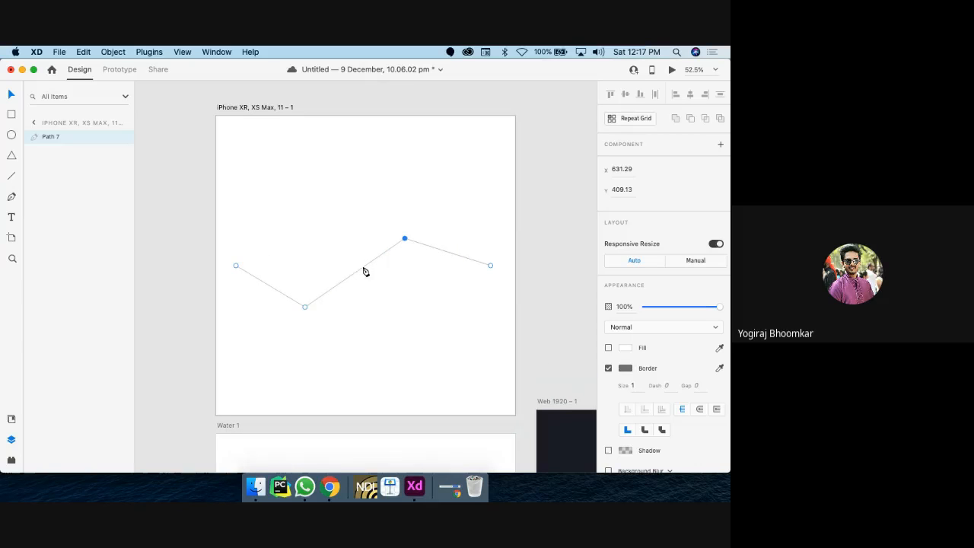
pyautogui.doubleClick(304, 308)
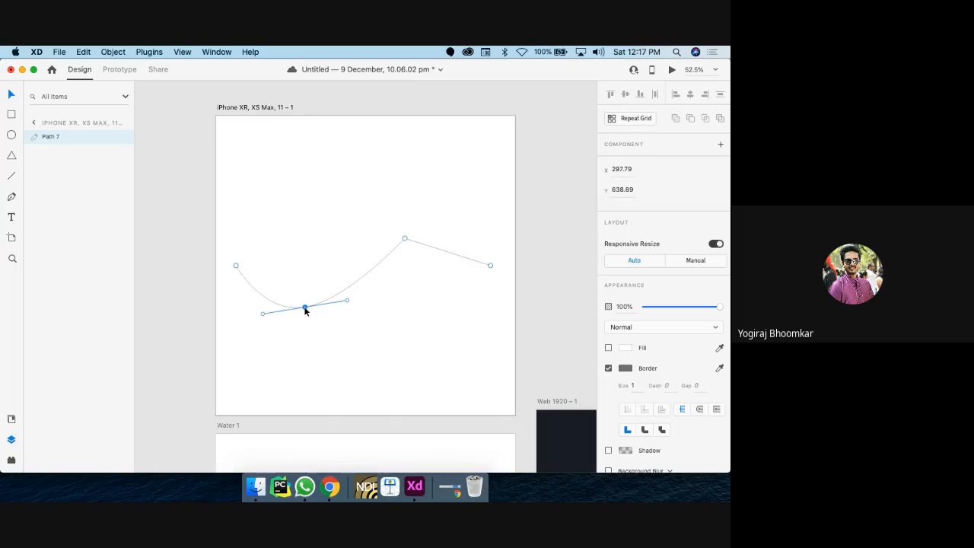
pyautogui.doubleClick(405, 239)
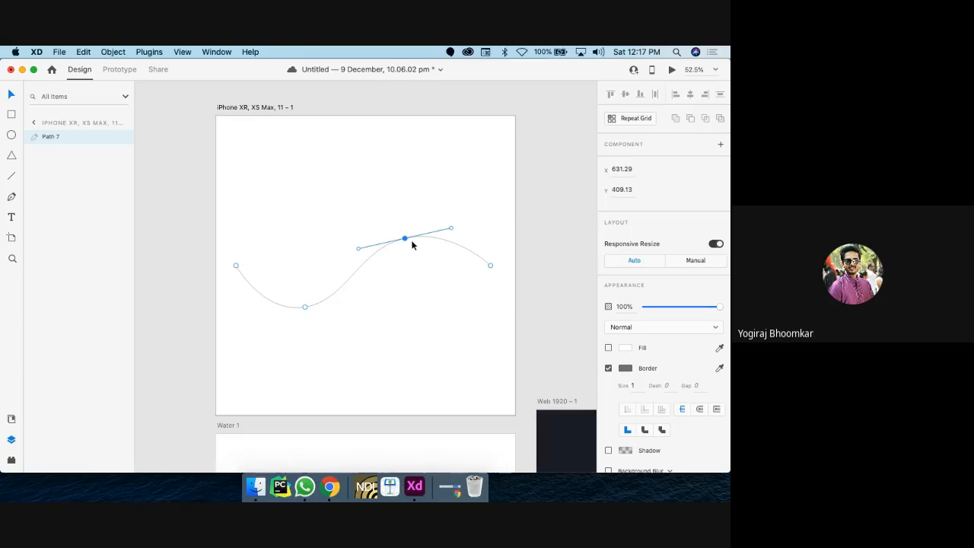
# Step: Continue the path from the wave's right end straight down the right side
pyautogui.scroll(-2, 411, 243)
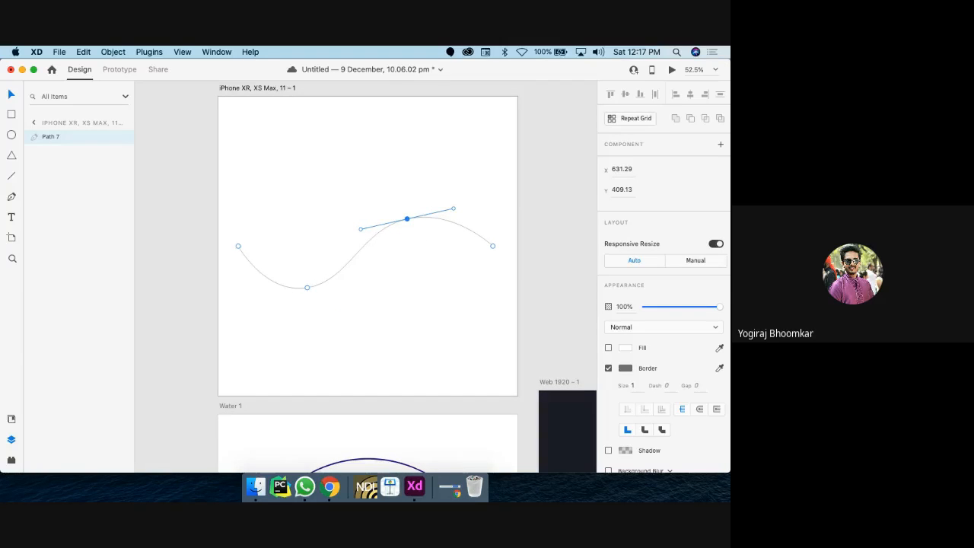
pyautogui.click(12, 198)
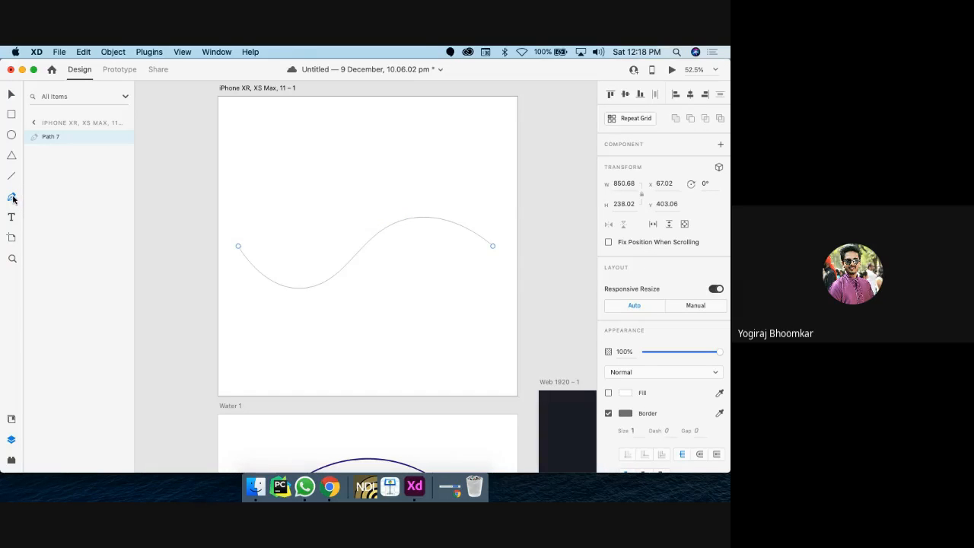
pyautogui.click(493, 247)
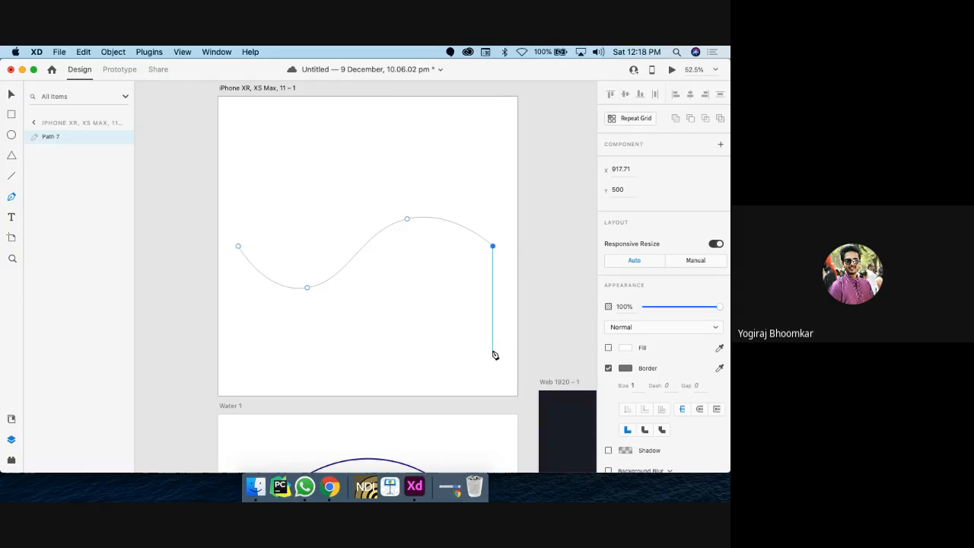
pyautogui.click(492, 350)
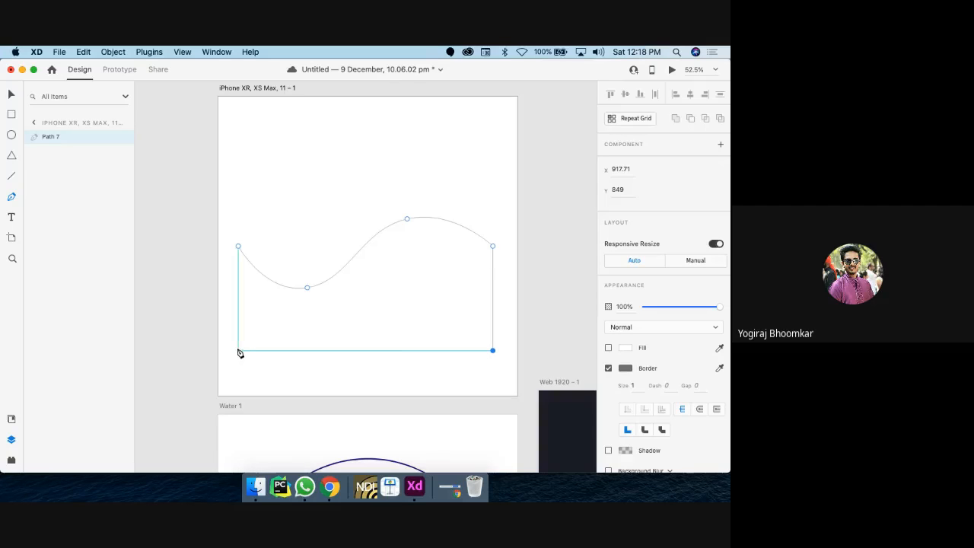
# Step: Add the bottom-left corner and close the wave path back at its start point
pyautogui.click(238, 351)
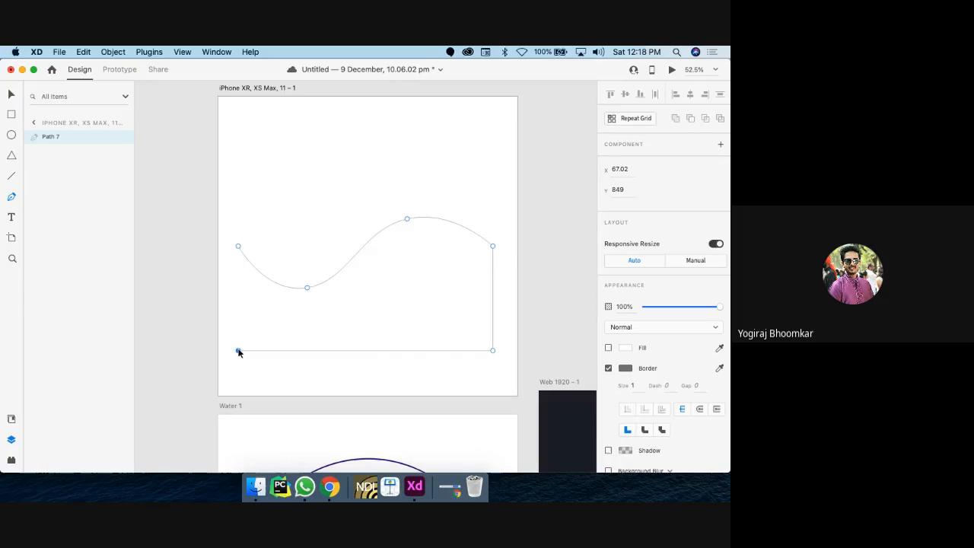
pyautogui.click(237, 247)
pyautogui.press('Escape')
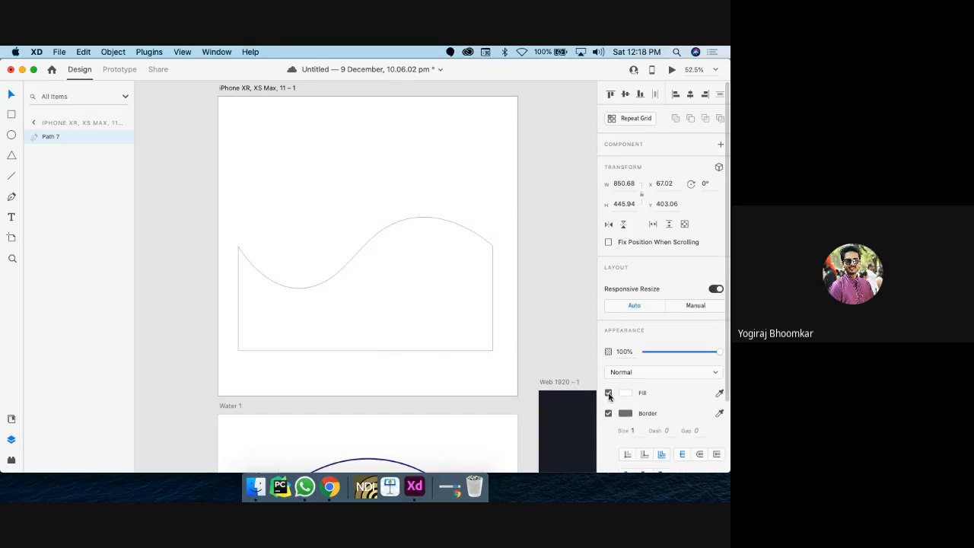
# Step: Fill the closed wave shape with bright blue #05A8FF
pyautogui.click(625, 393)
pyautogui.click(587, 372)
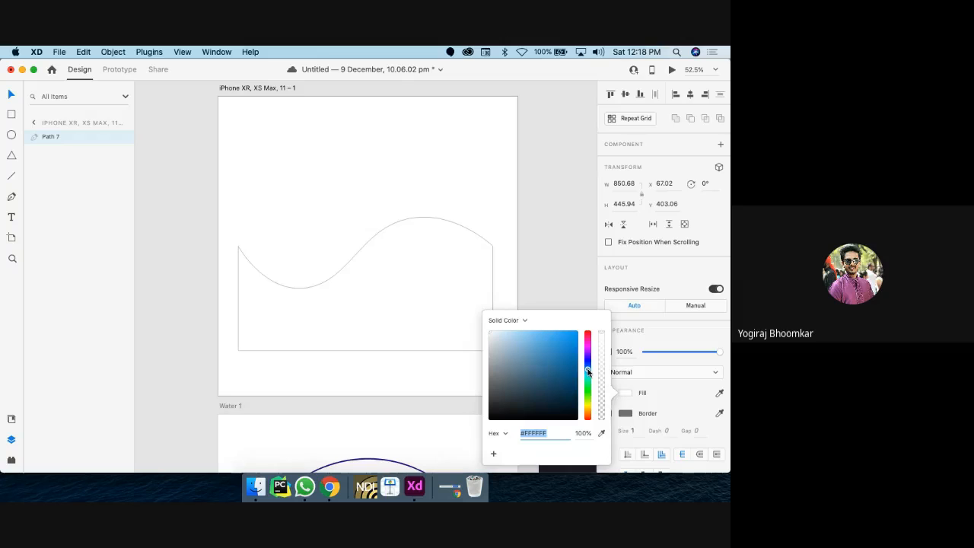
pyautogui.click(576, 331)
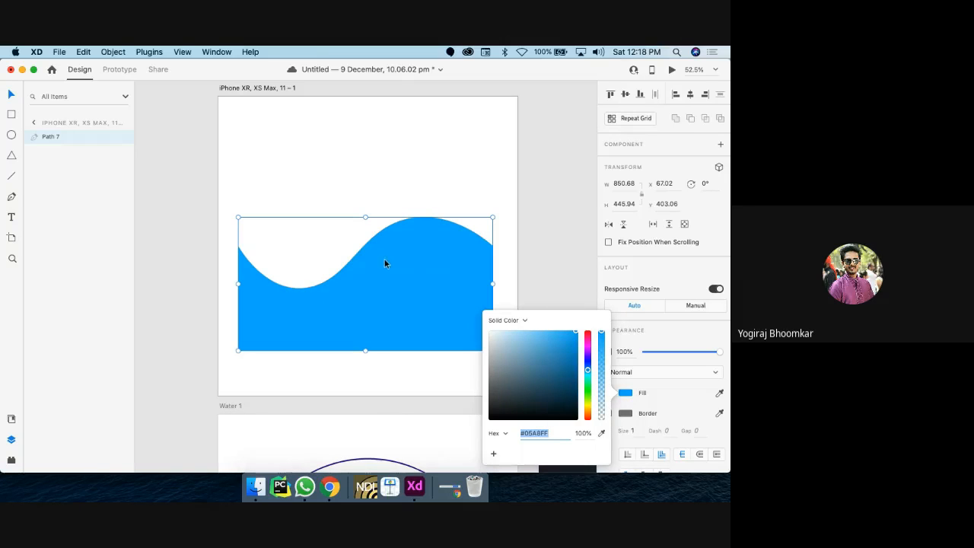
pyautogui.click(163, 216)
pyautogui.scroll(-5, 174, 223)
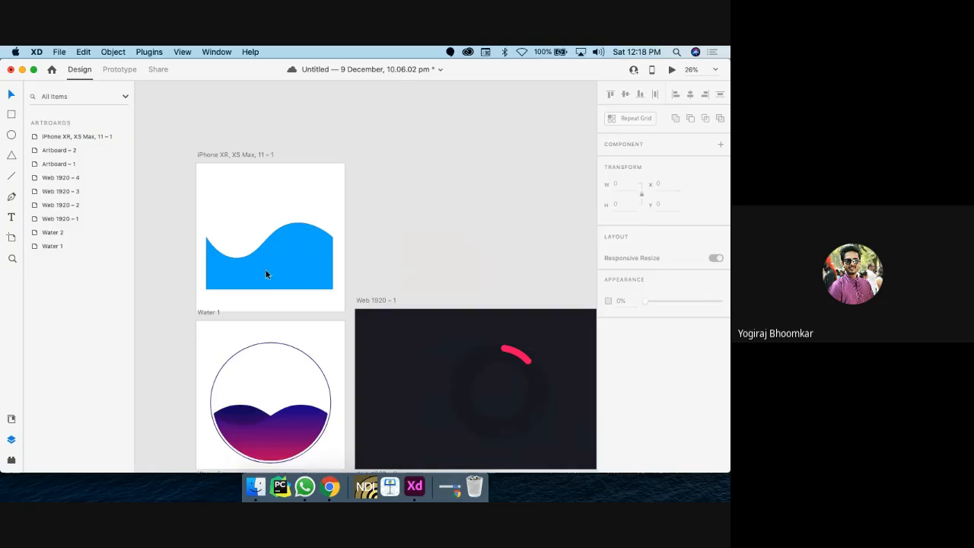
pyautogui.click(280, 282)
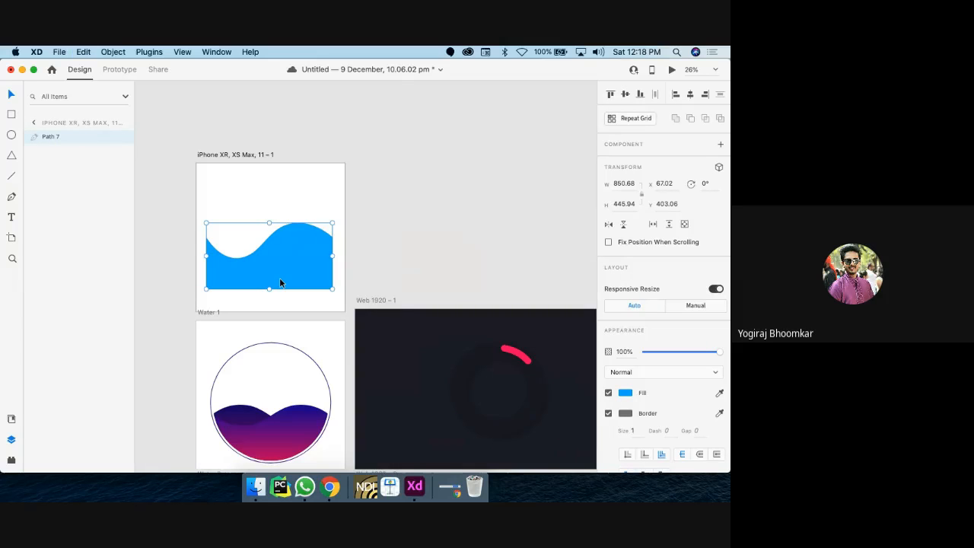
pyautogui.press('super+d')
pyautogui.moveTo(282, 271); pyautogui.dragTo(283, 276)
pyautogui.scroll(-5, 282, 275)
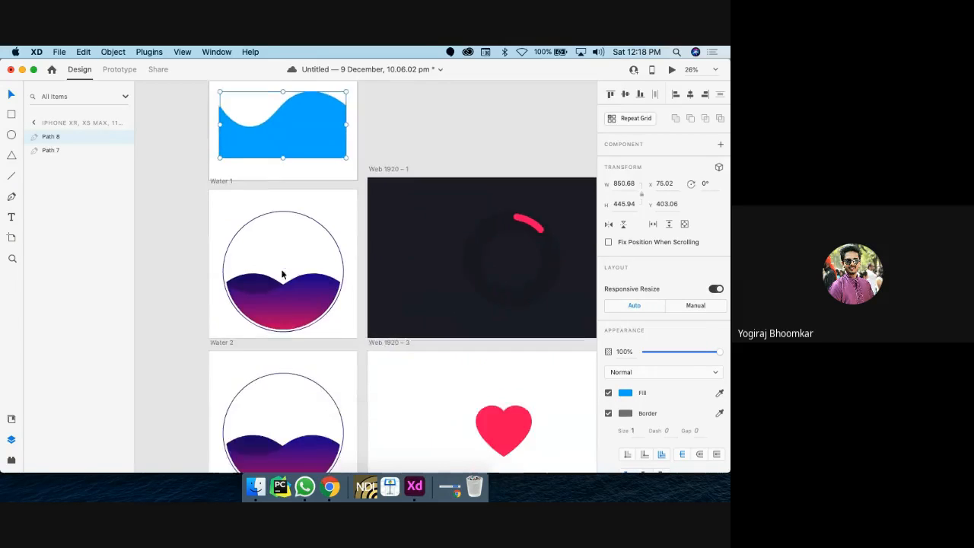
pyautogui.scroll(5, 285, 314)
pyautogui.click(283, 312)
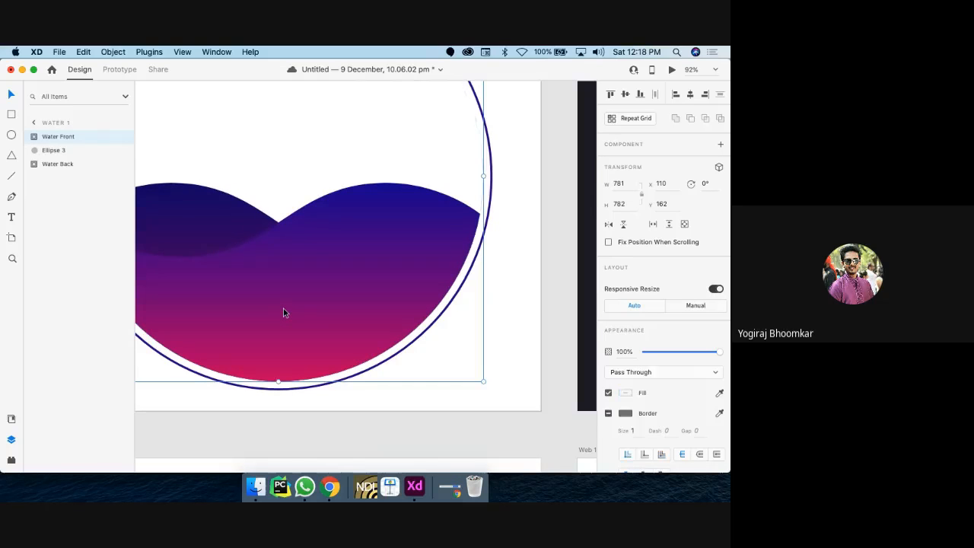
pyautogui.doubleClick(283, 312)
pyautogui.scroll(-5, 283, 312)
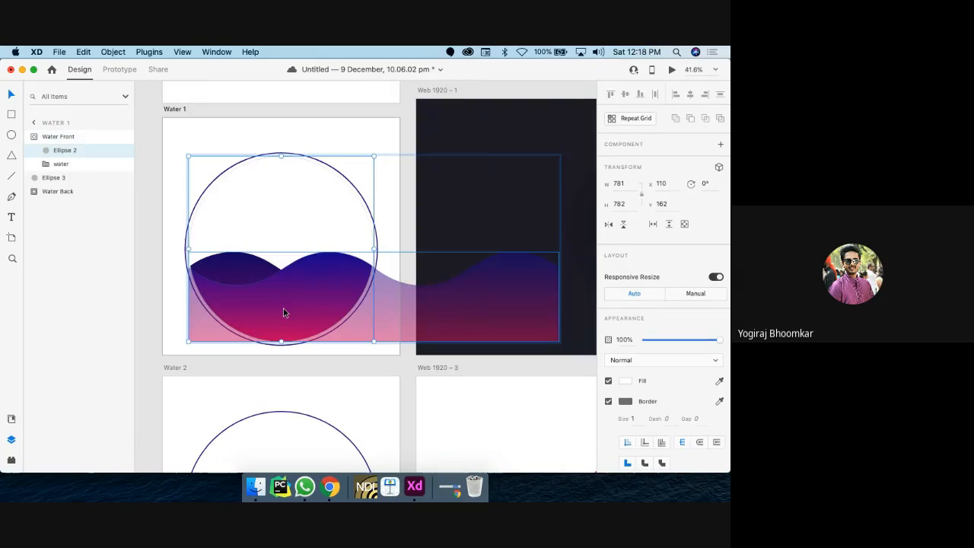
pyautogui.scroll(3, 283, 312)
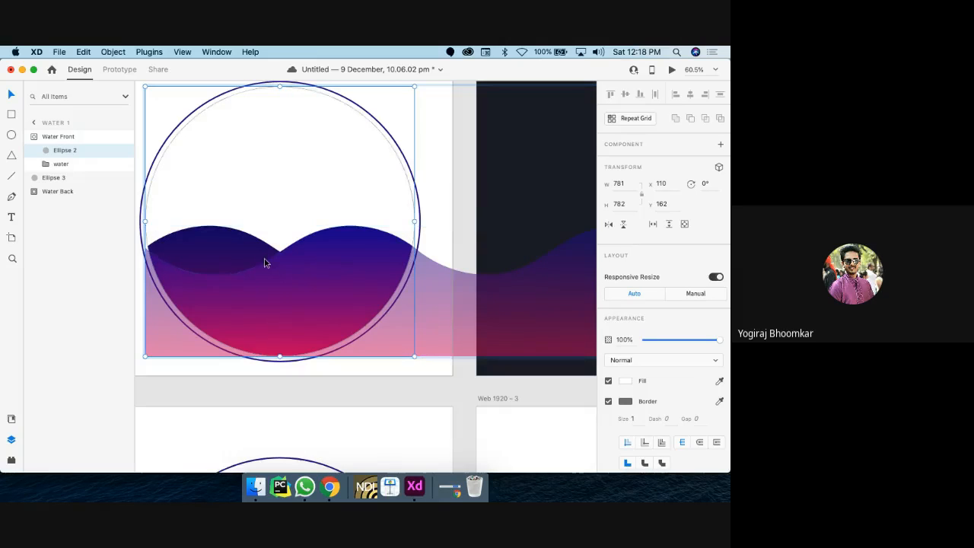
pyautogui.scroll(-5, 264, 263)
pyautogui.click(290, 253)
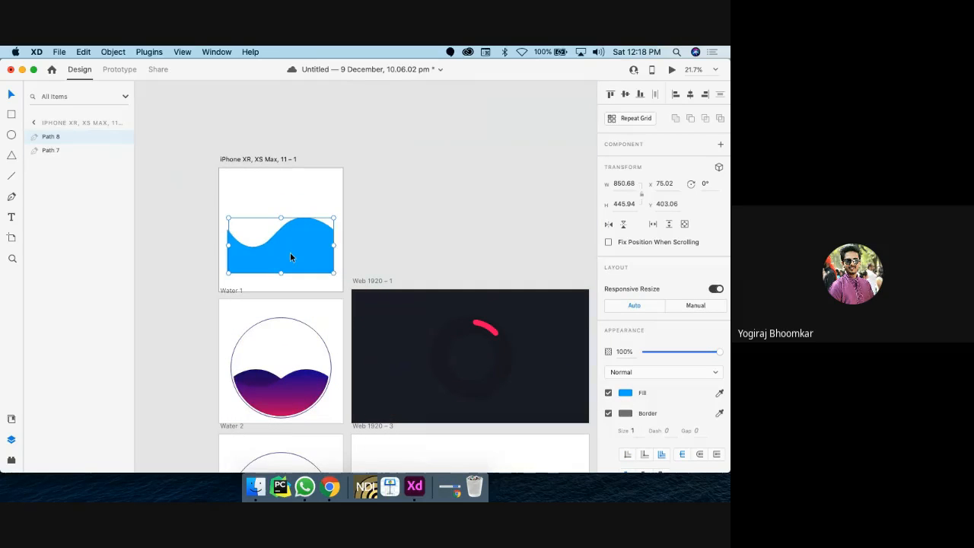
# Step: Duplicate the blue wave and move the copy right so it meets the original's edge
pyautogui.press('super+d')
pyautogui.moveTo(290, 252); pyautogui.dragTo(393, 252)
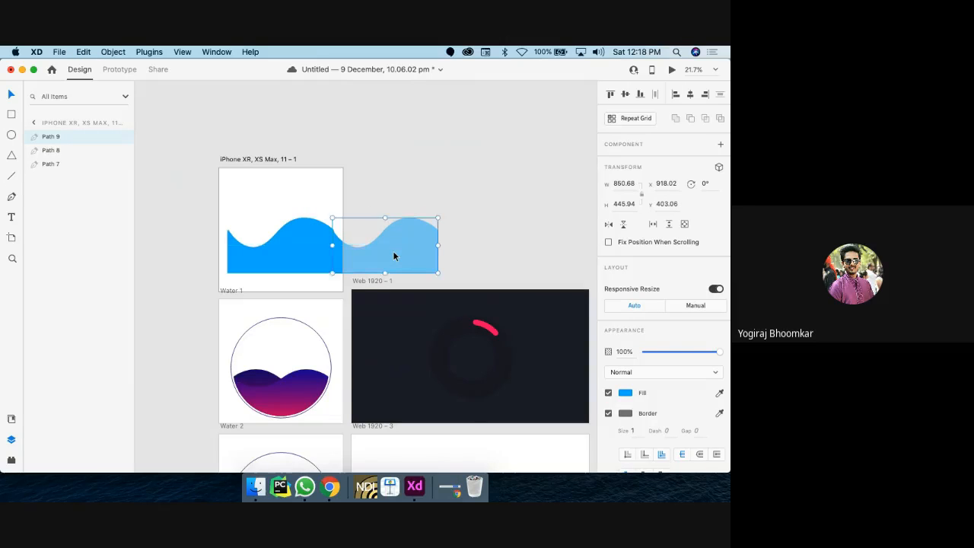
pyautogui.scroll(5, 393, 252)
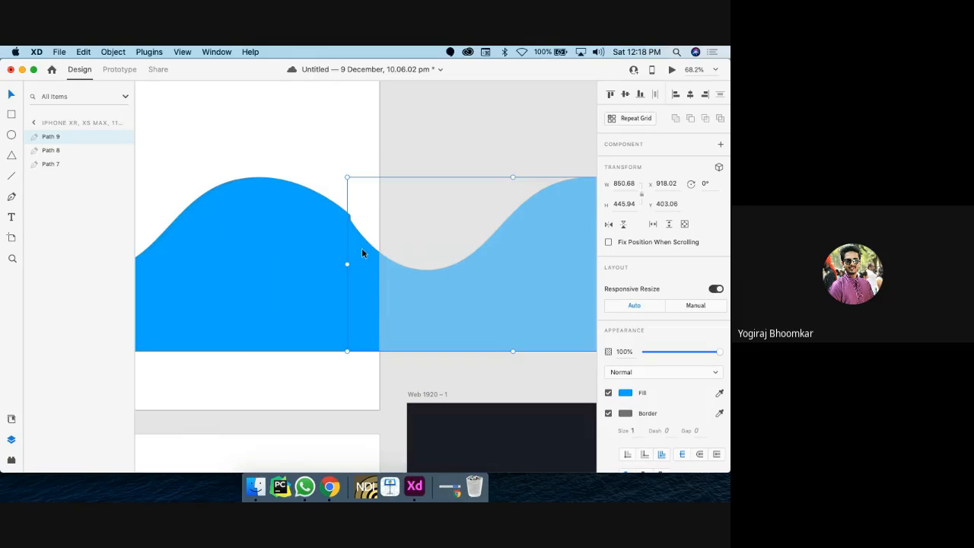
pyautogui.moveTo(402, 281); pyautogui.dragTo(404, 279)
pyautogui.scroll(5, 323, 217)
pyautogui.scroll(5, 339, 218)
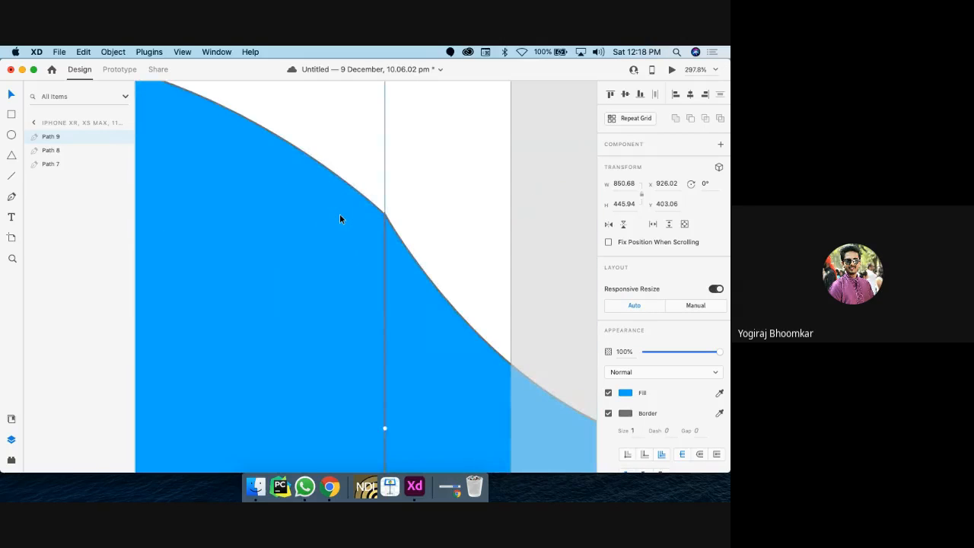
# Step: Remove the border from both the original wave and its copy
pyautogui.click(362, 248)
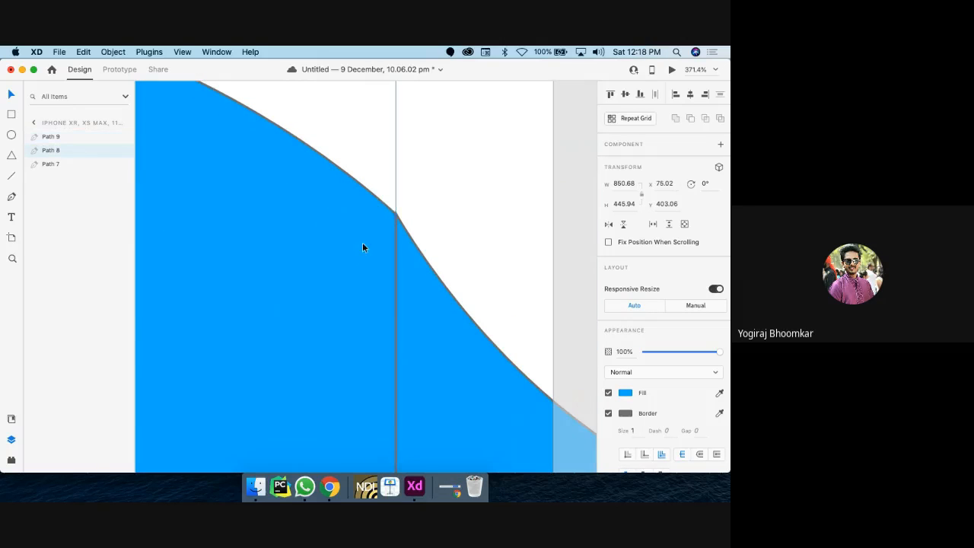
pyautogui.keyDown('shift'); pyautogui.click(436, 318); pyautogui.keyUp('shift')
pyautogui.click(608, 414)
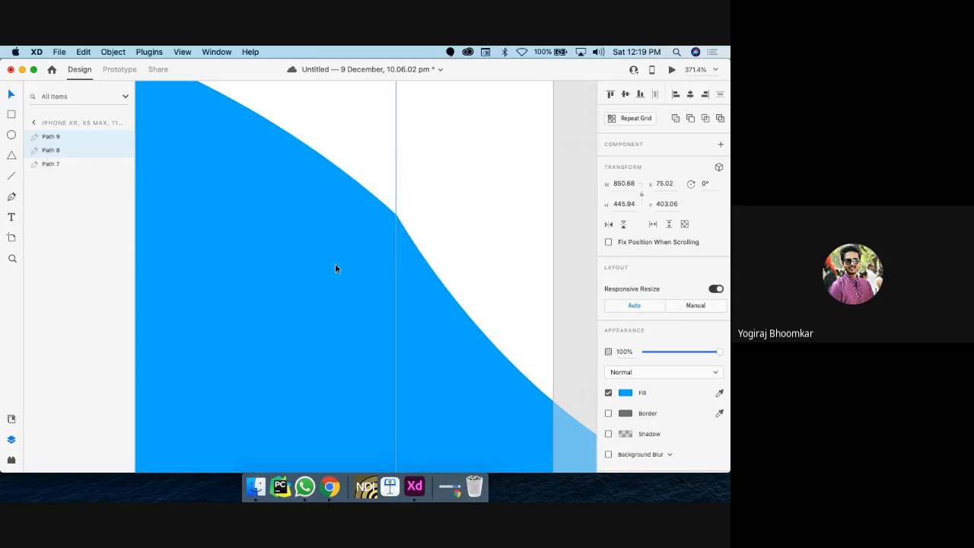
pyautogui.scroll(3, 415, 261)
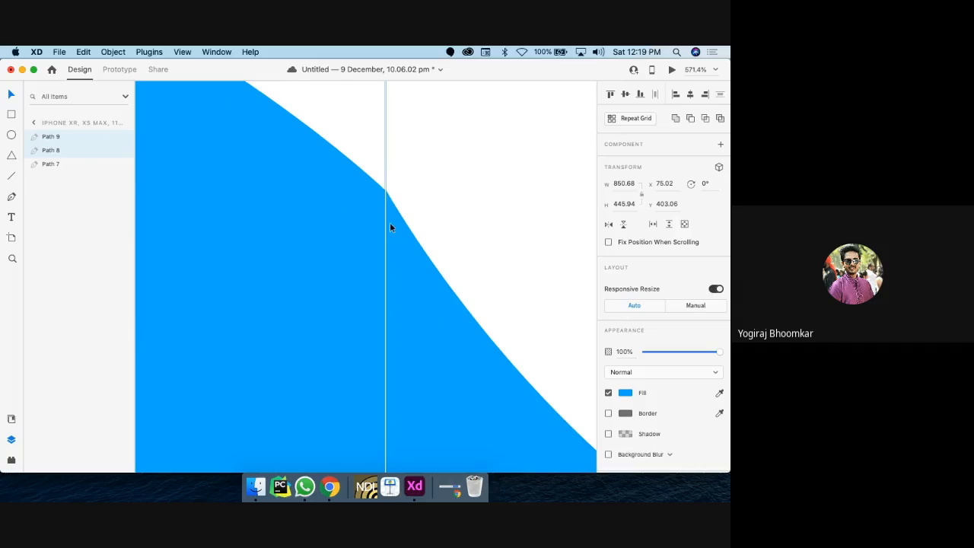
# Step: Adjust the copy's joining and bottom edge anchors so the two curves line up
pyautogui.doubleClick(406, 297)
pyautogui.click(387, 192)
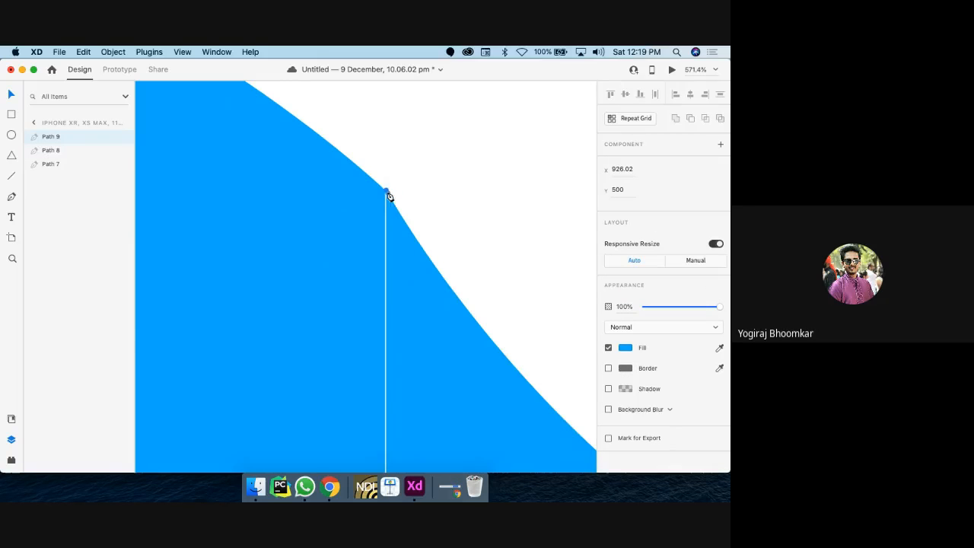
pyautogui.press('Escape')
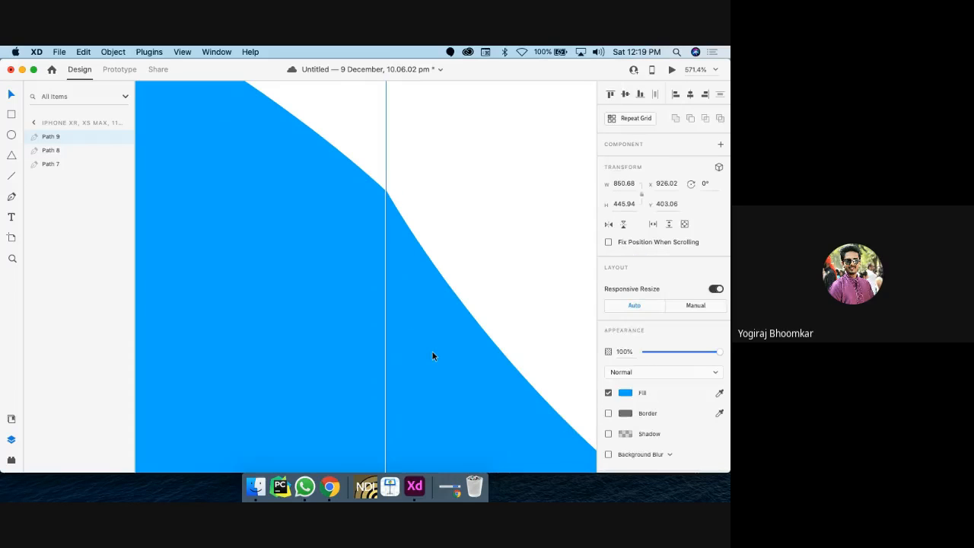
pyautogui.doubleClick(433, 357)
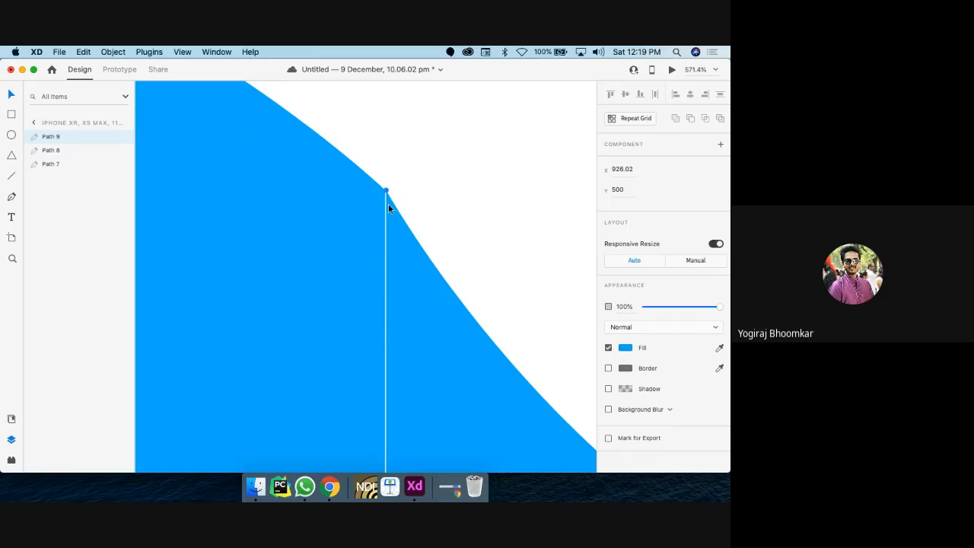
pyautogui.moveTo(386, 192); pyautogui.dragTo(380, 191)
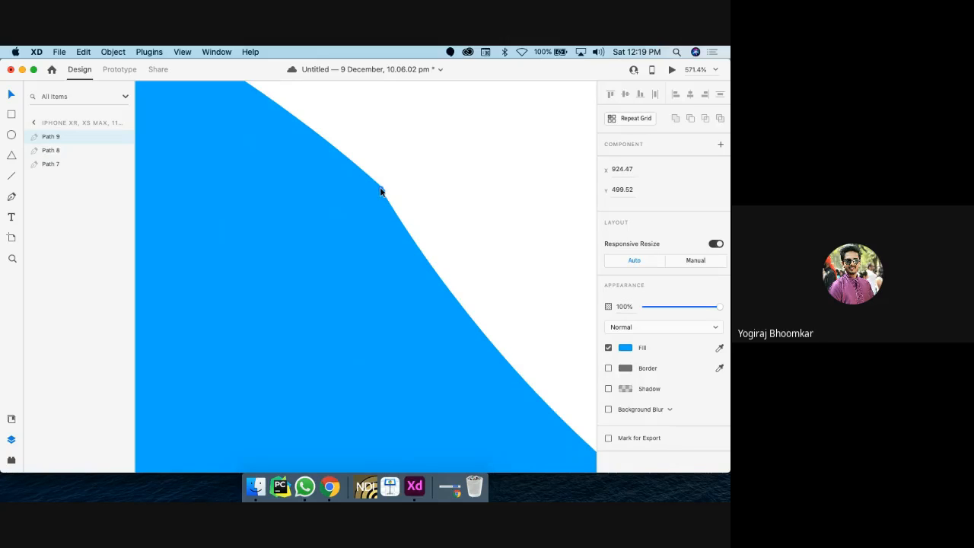
pyautogui.scroll(-5, 380, 192)
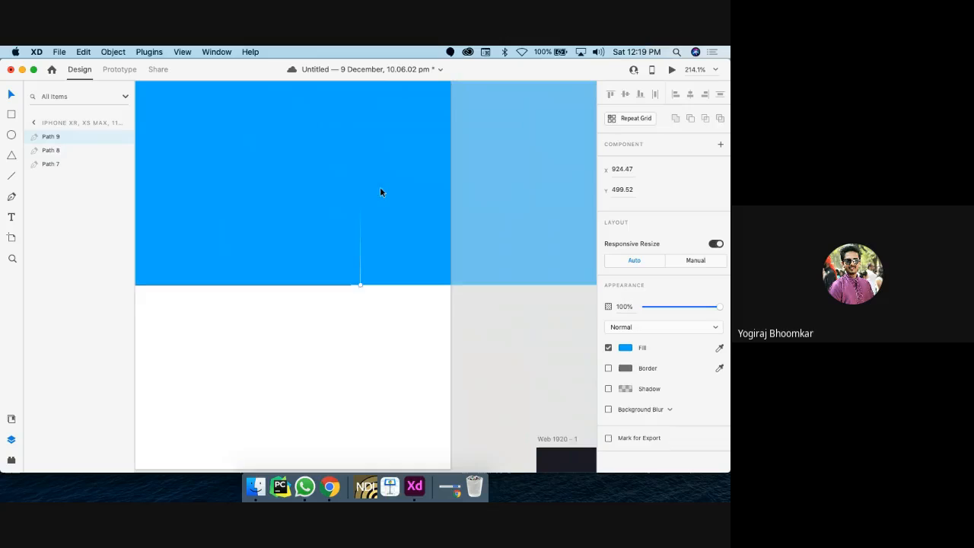
pyautogui.scroll(5, 366, 306)
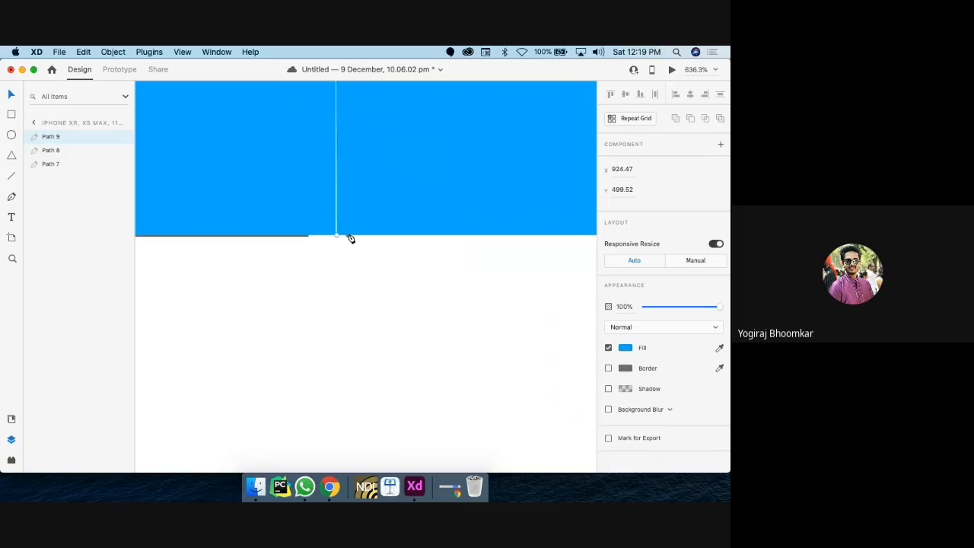
pyautogui.click(335, 235)
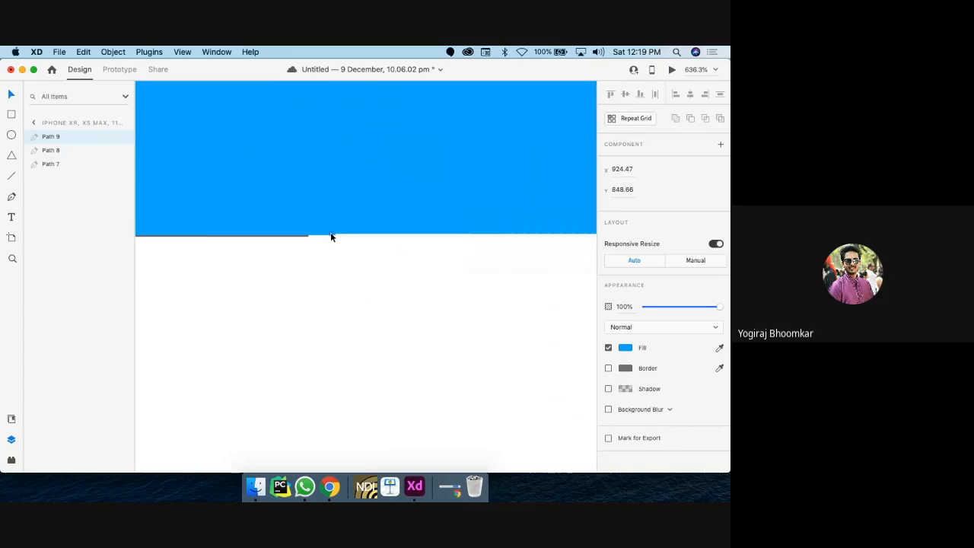
pyautogui.scroll(-8, 330, 236)
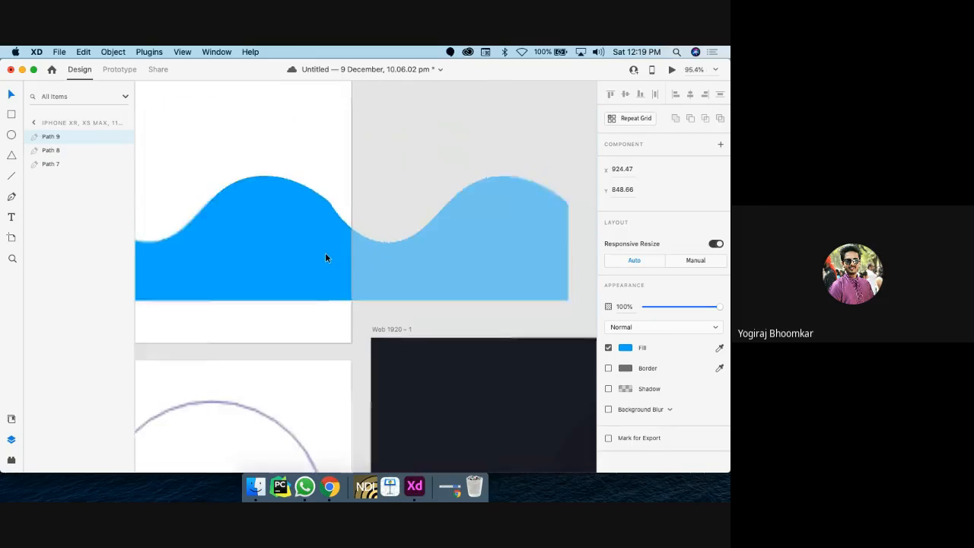
pyautogui.scroll(-4, 325, 252)
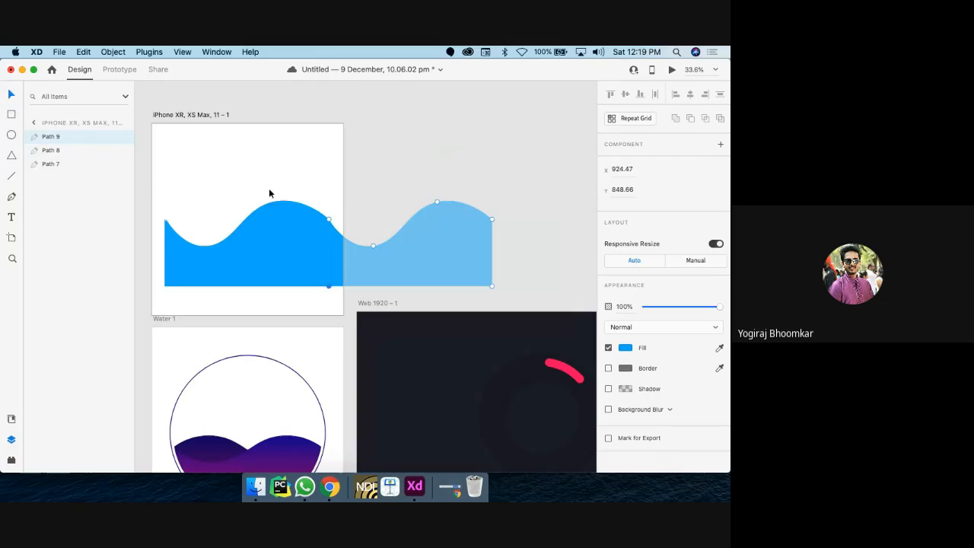
pyautogui.click(294, 217)
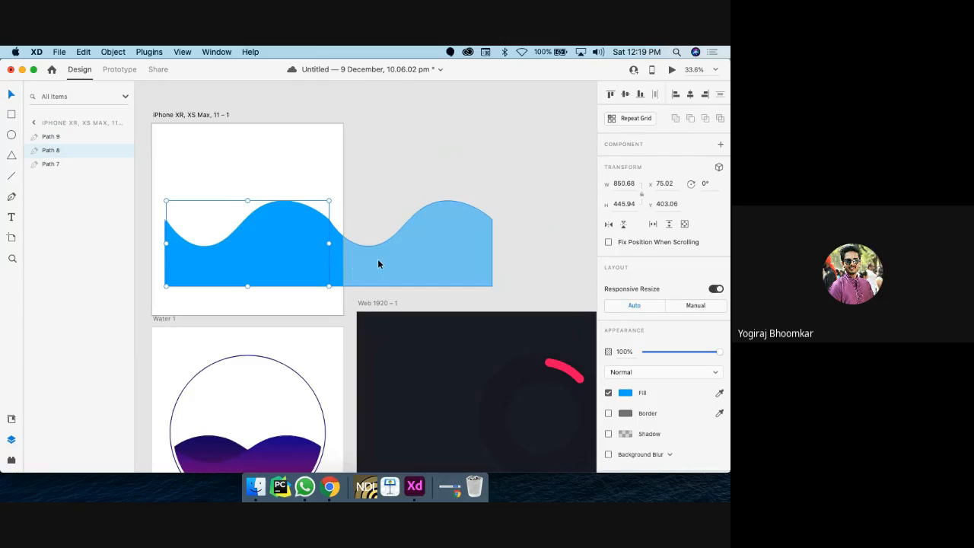
# Step: Group Path 8 and Path 9 into Group 4 and move it lower
pyautogui.keyDown('shift'); pyautogui.click(336, 263); pyautogui.keyUp('shift')
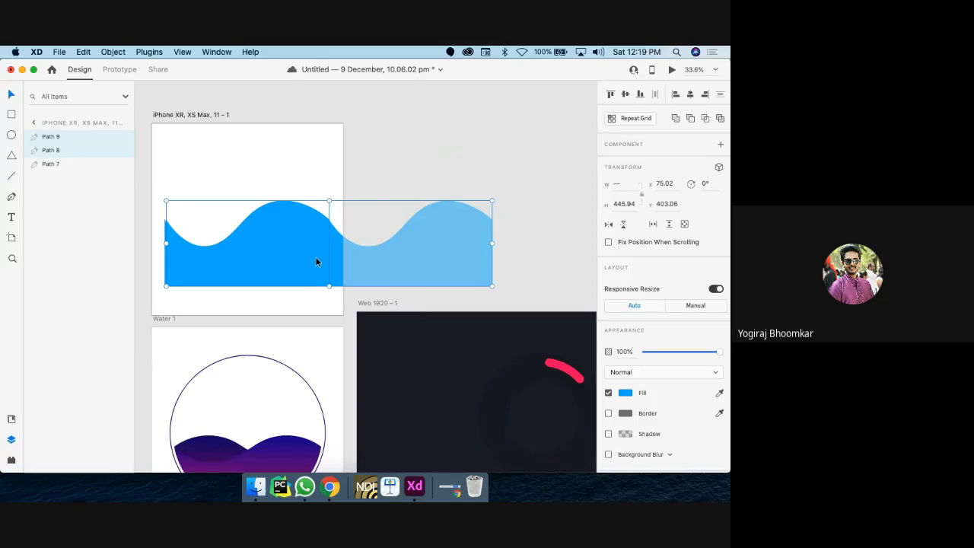
pyautogui.rightClick(316, 261)
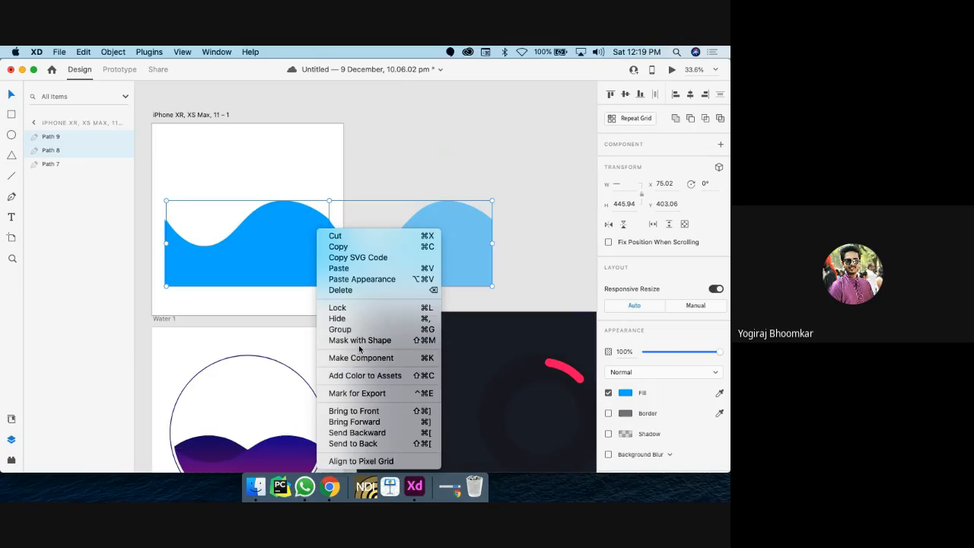
pyautogui.click(340, 329)
pyautogui.hscroll(-3, 293, 293)
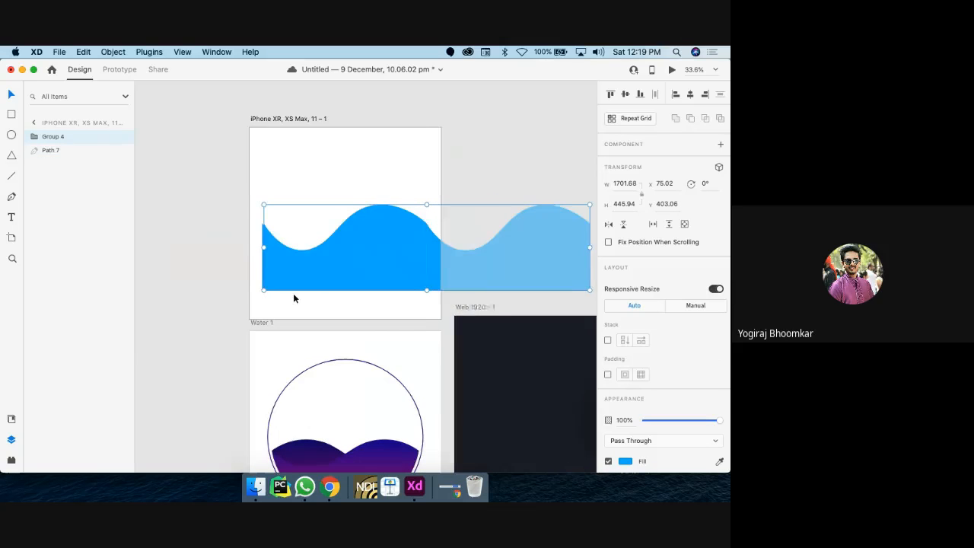
pyautogui.moveTo(350, 263); pyautogui.dragTo(383, 330)
# Step: Delete the older Path 7 wave and reposition Group 4 to x 79.02, y 363.06
pyautogui.click(400, 228)
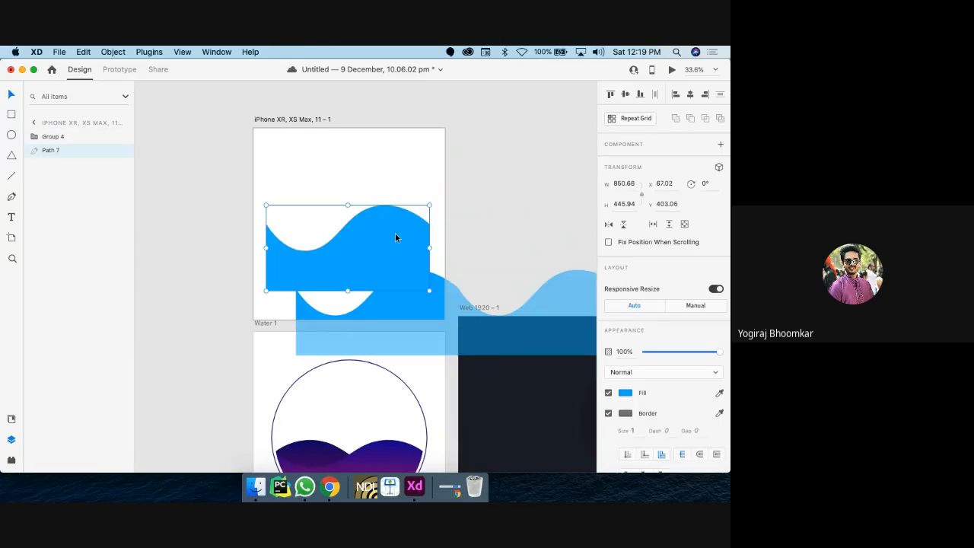
pyautogui.press('Delete')
pyautogui.moveTo(421, 299); pyautogui.dragTo(396, 231)
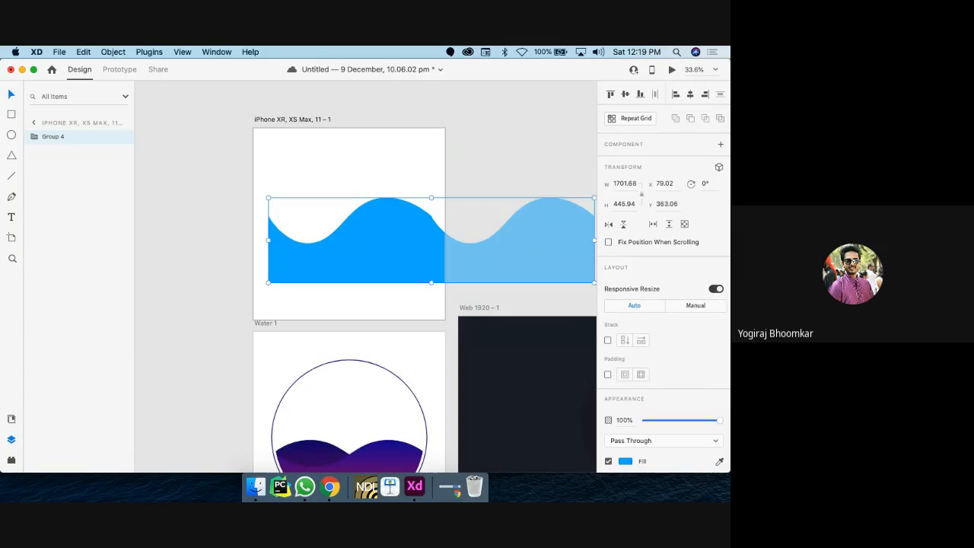
pyautogui.scroll(-3, 376, 381)
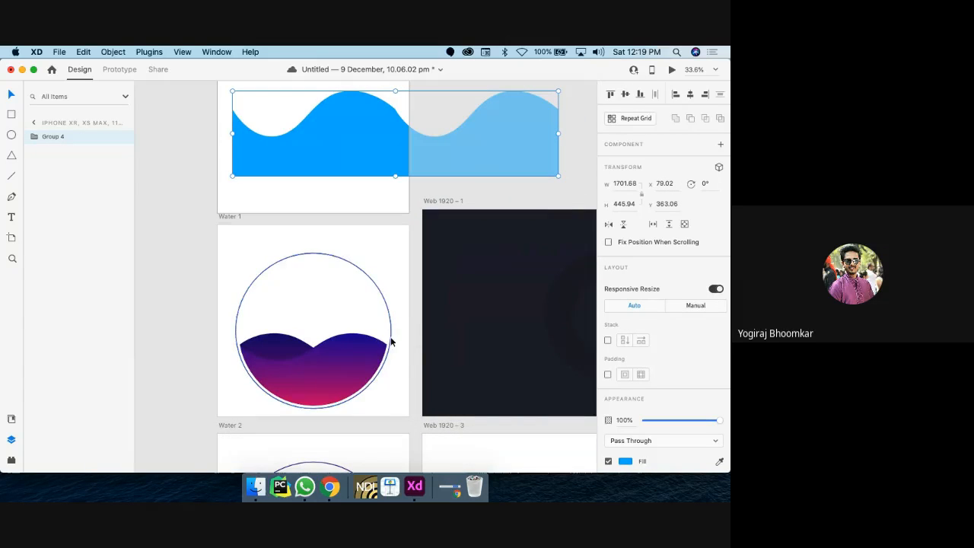
pyautogui.scroll(3, 373, 303)
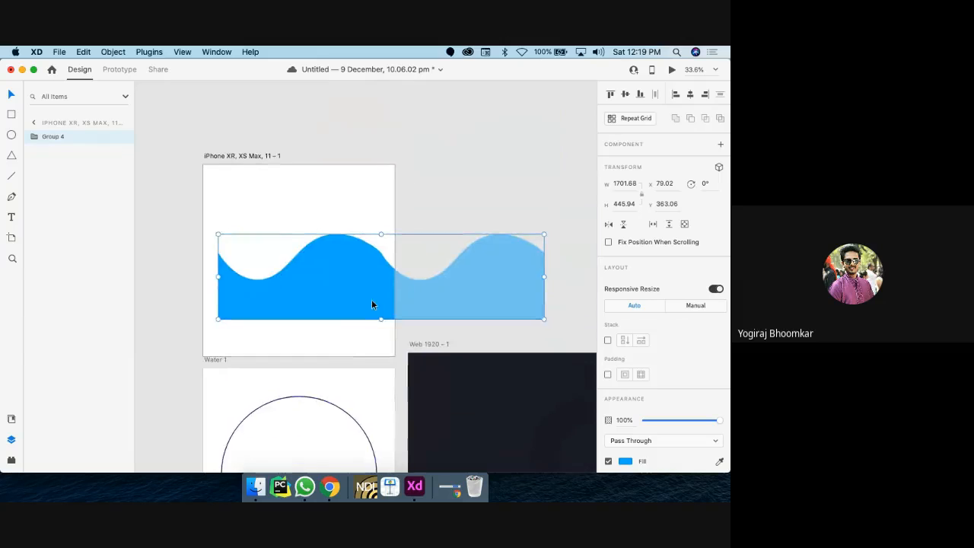
pyautogui.scroll(2, 307, 281)
pyautogui.scroll(2, 307, 281)
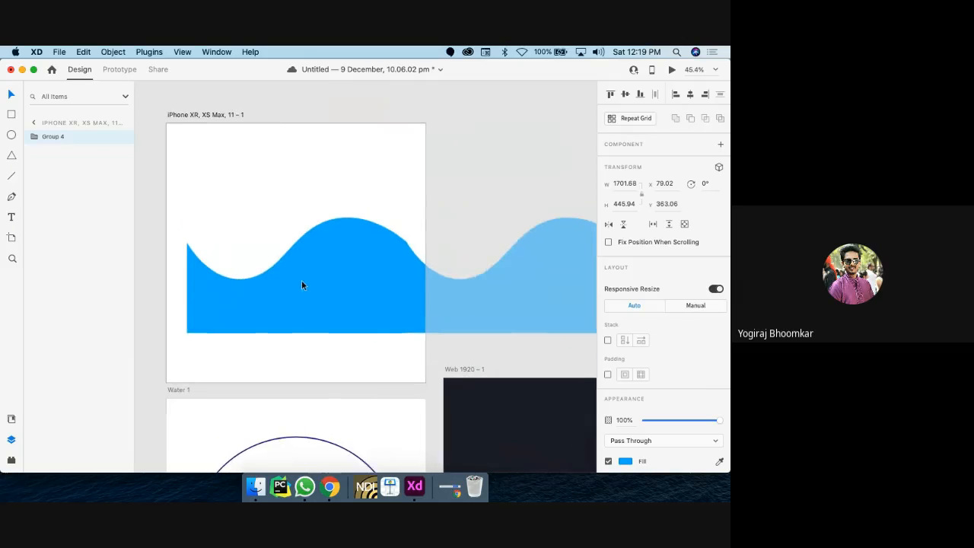
# Step: Draw a new white circle and move it down onto the blue wave
pyautogui.click(12, 135)
pyautogui.moveTo(324, 296); pyautogui.dragTo(178, 180)
pyautogui.click(11, 95)
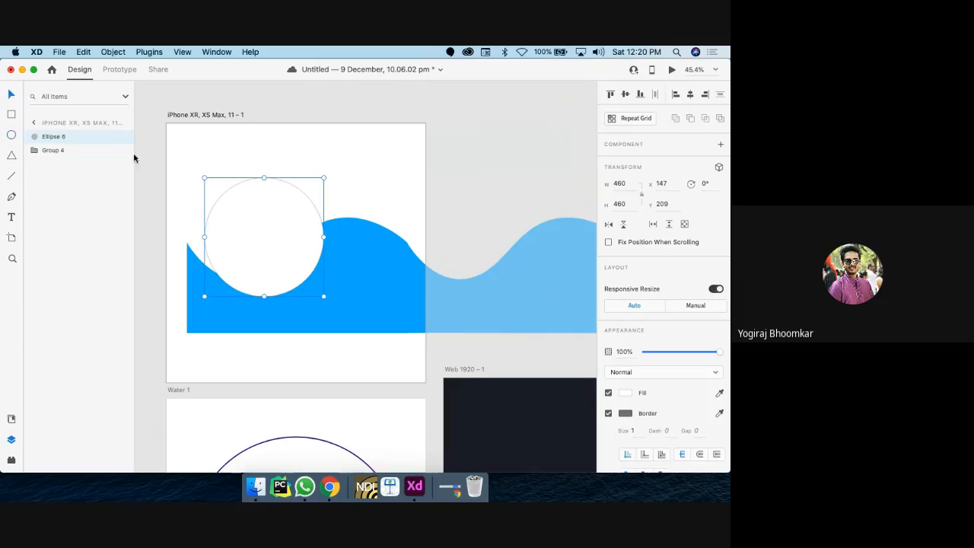
pyautogui.moveTo(297, 245); pyautogui.dragTo(320, 274)
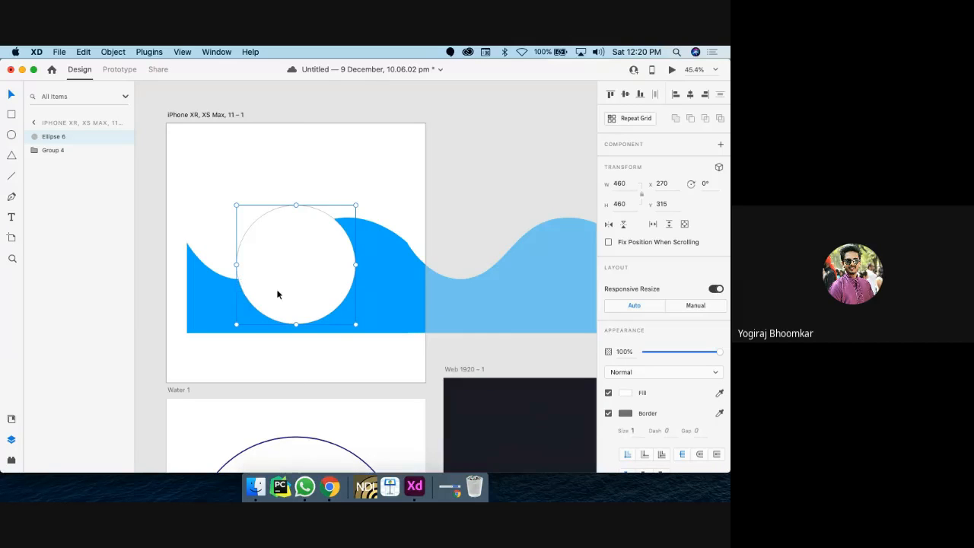
# Step: Mask the wave with the circle, then enlarge the circle to 618 and align it with the wave's left edge
pyautogui.keyDown('shift'); pyautogui.click(227, 303); pyautogui.keyUp('shift')
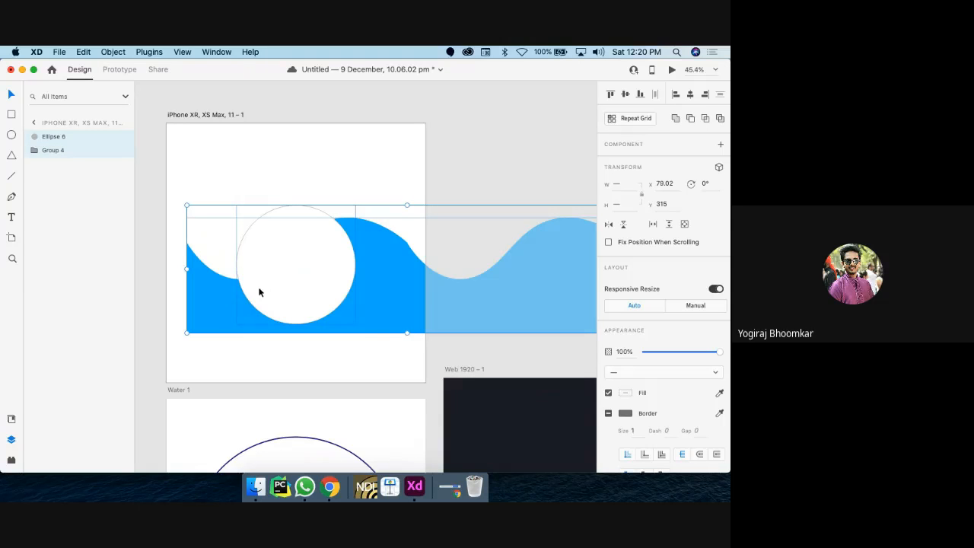
pyautogui.rightClick(259, 292)
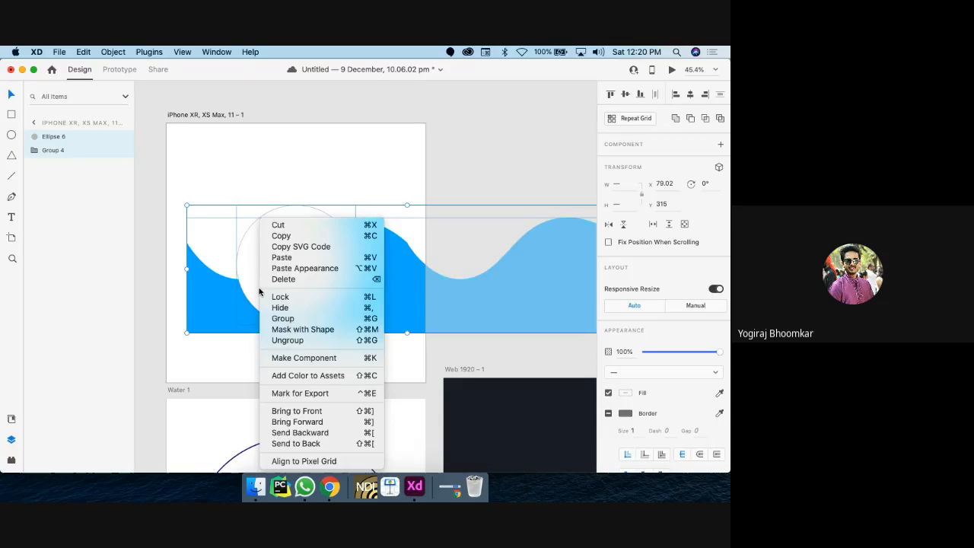
pyautogui.click(284, 329)
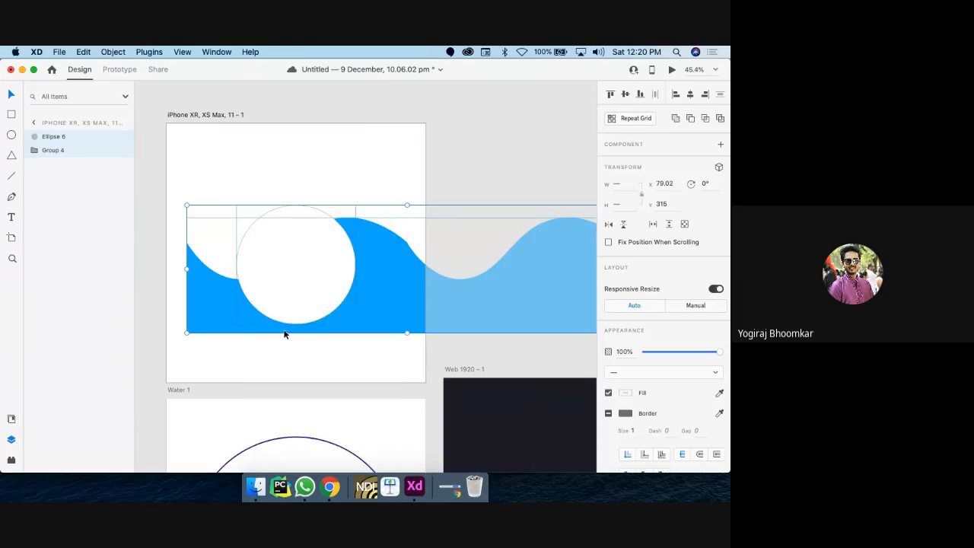
pyautogui.click(389, 116)
pyautogui.doubleClick(326, 246)
pyautogui.moveTo(316, 249); pyautogui.dragTo(272, 263)
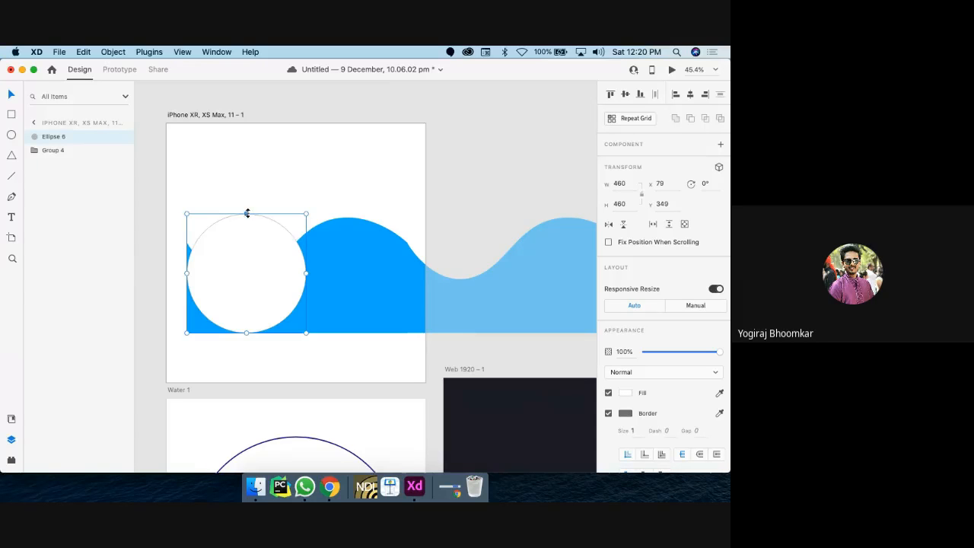
pyautogui.moveTo(246, 213); pyautogui.dragTo(250, 171)
pyautogui.moveTo(249, 263); pyautogui.dragTo(274, 276)
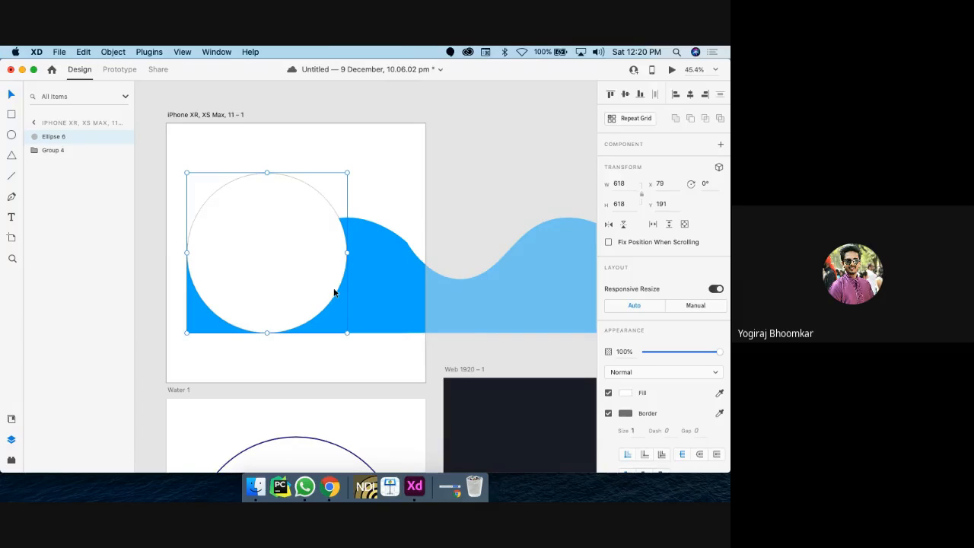
# Step: Re-mask the wave in the enlarged circle and lower the wave into its lower part
pyautogui.keyDown('shift'); pyautogui.click(369, 290); pyautogui.keyUp('shift')
pyautogui.rightClick(304, 276)
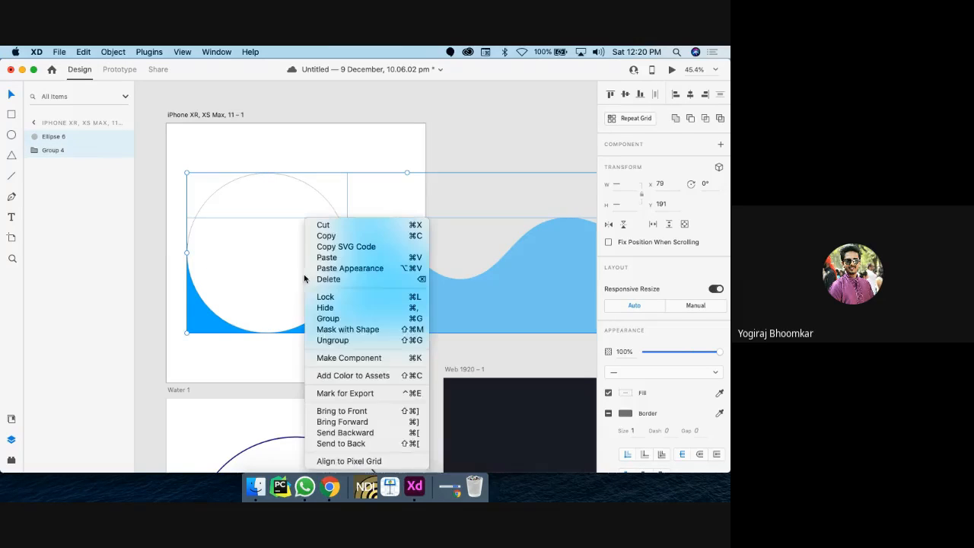
pyautogui.click(348, 329)
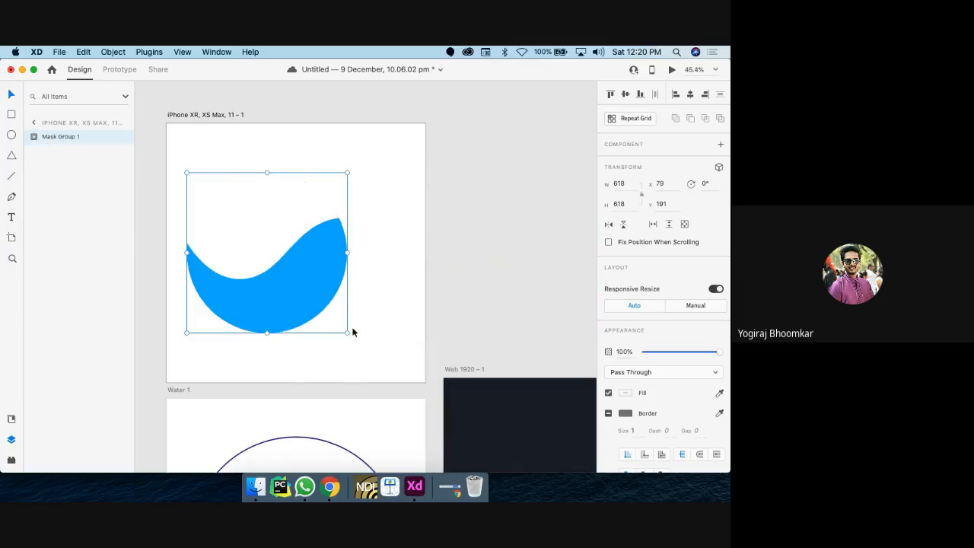
pyautogui.doubleClick(318, 267)
pyautogui.moveTo(314, 273); pyautogui.dragTo(312, 271)
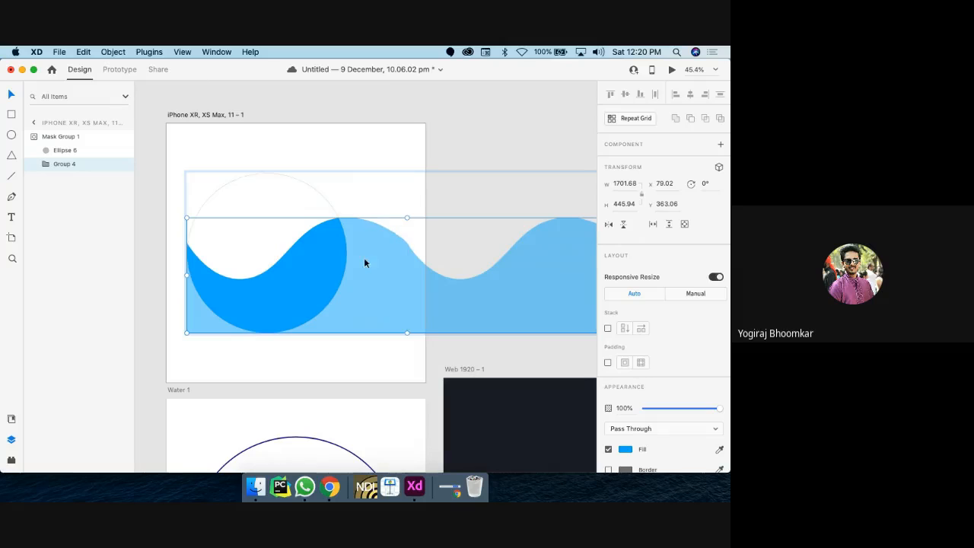
pyautogui.moveTo(407, 218); pyautogui.dragTo(407, 248)
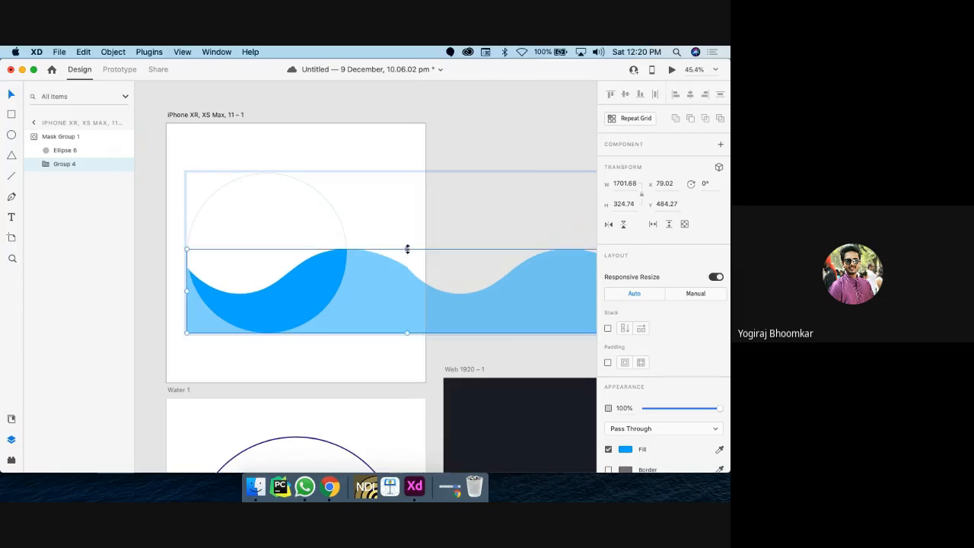
# Step: Set Mask Group 1's border colour to black #000000
pyautogui.click(396, 232)
pyautogui.click(311, 278)
pyautogui.scroll(-5, 311, 278)
pyautogui.hscroll(-1, 311, 278)
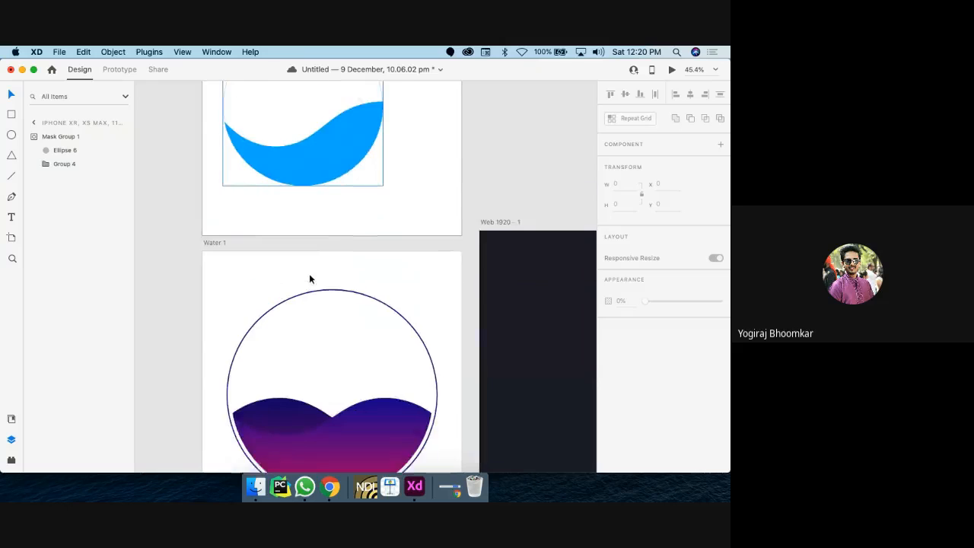
pyautogui.scroll(2, 311, 278)
pyautogui.click(323, 242)
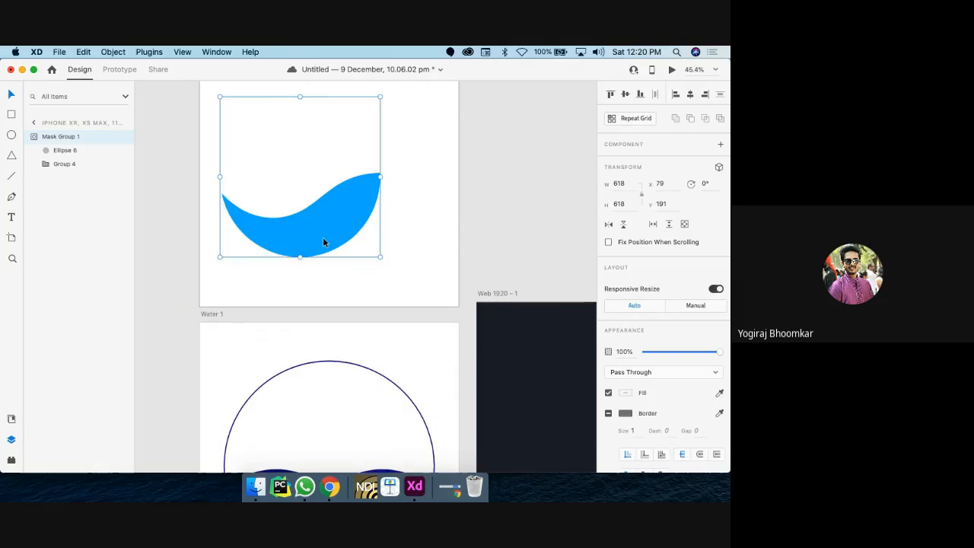
pyautogui.scroll(2, 327, 236)
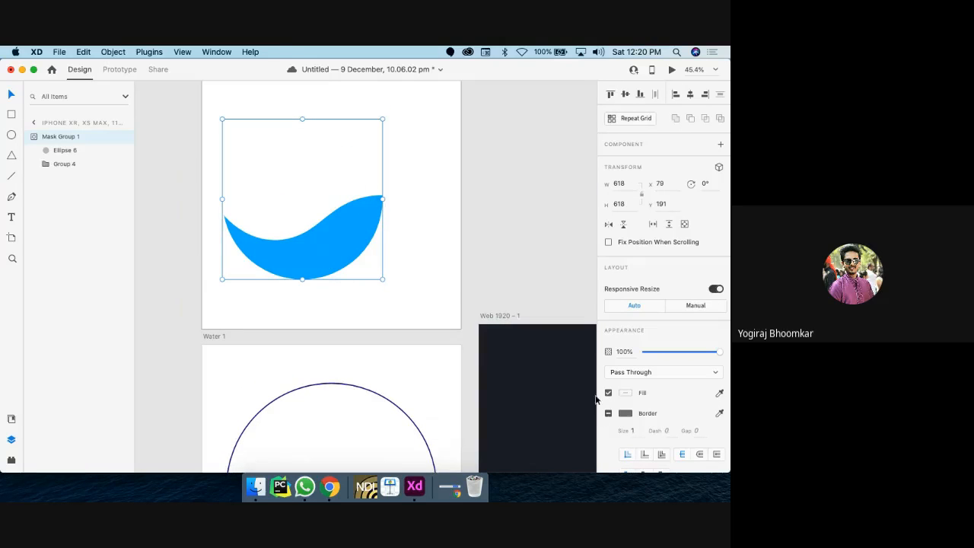
pyautogui.click(625, 413)
pyautogui.moveTo(569, 408); pyautogui.dragTo(466, 445)
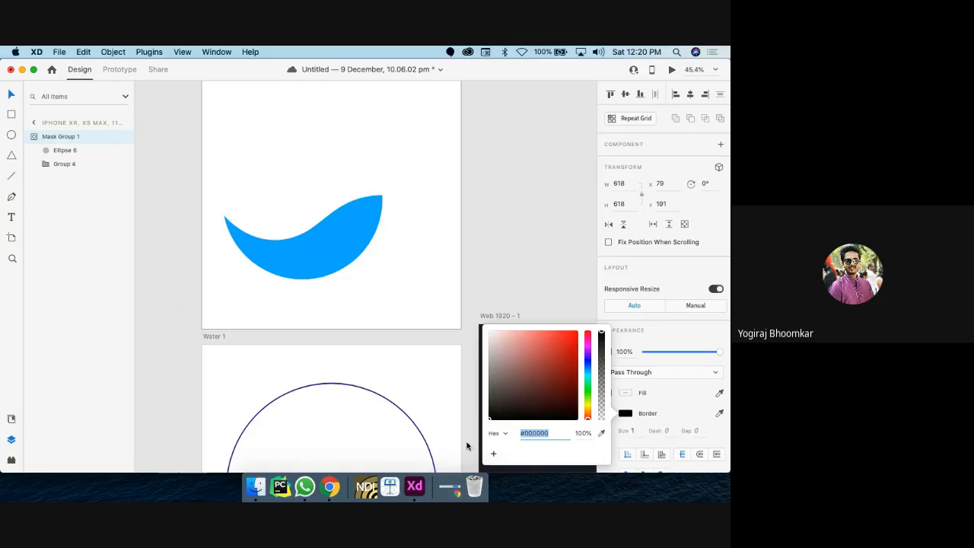
pyautogui.click(636, 431)
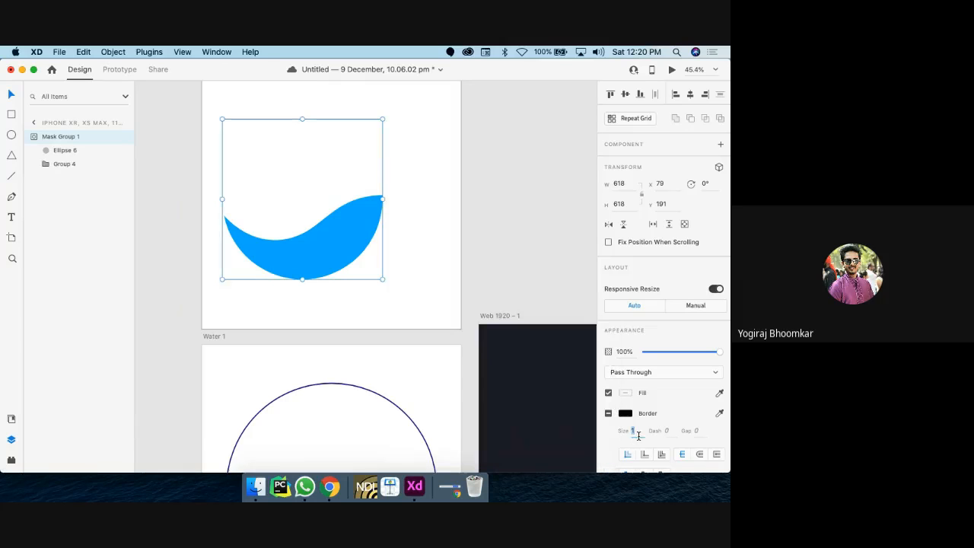
# Step: Set the mask circle Ellipse 6's border size to 10
pyautogui.write('2')
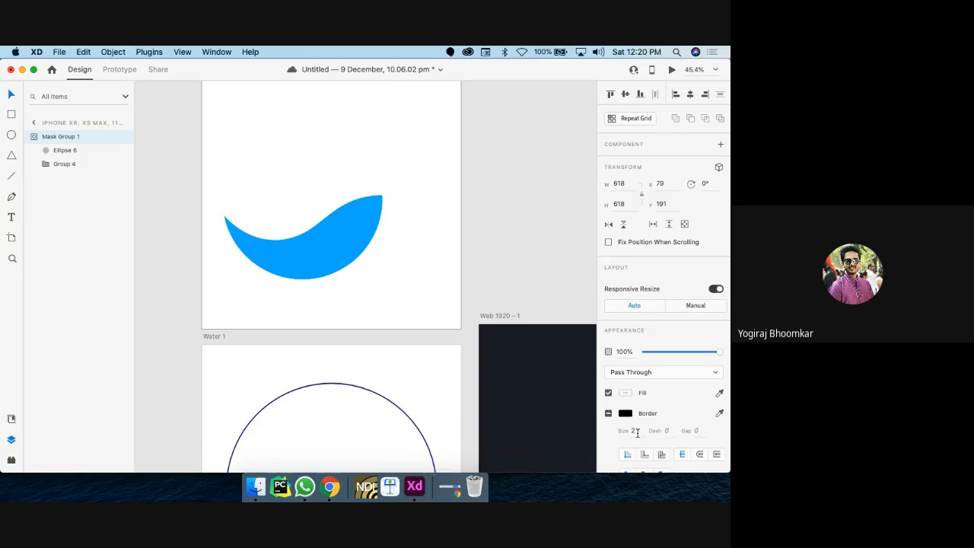
pyautogui.press('Return')
pyautogui.press('super+z')
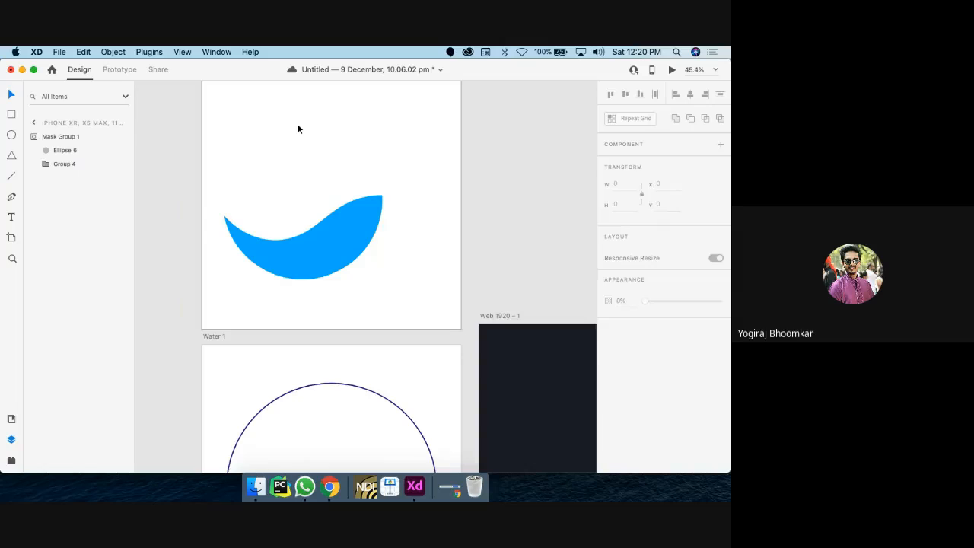
pyautogui.click(296, 127)
pyautogui.scroll(3, 296, 127)
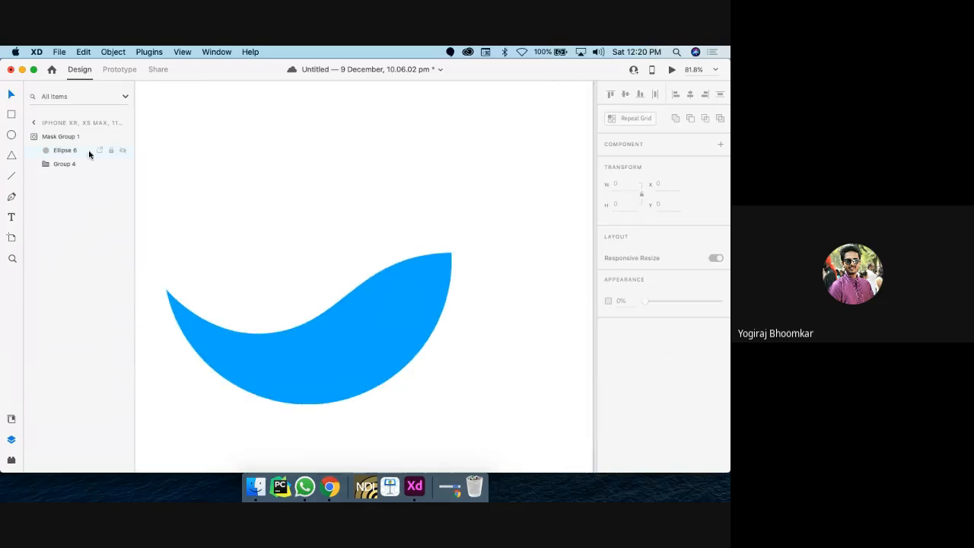
pyautogui.click(58, 154)
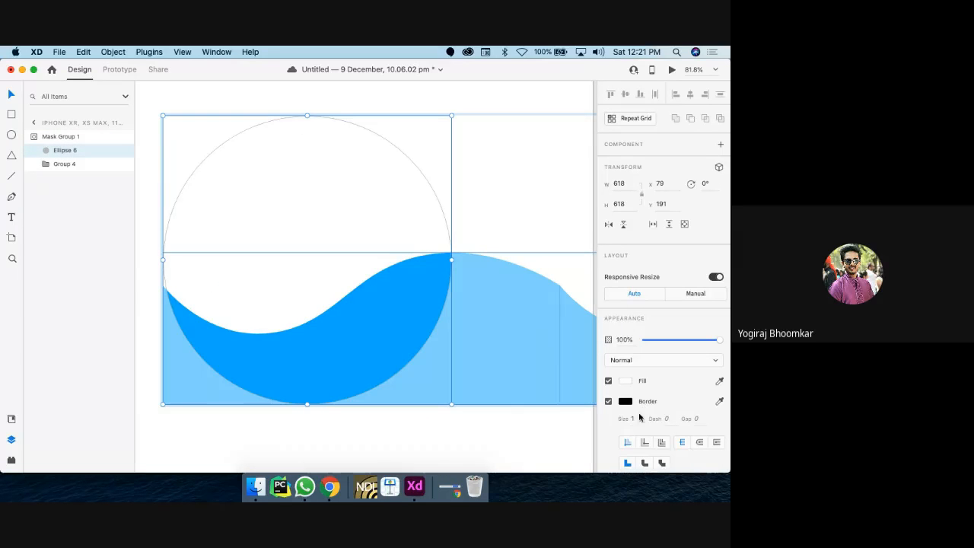
pyautogui.write('5')
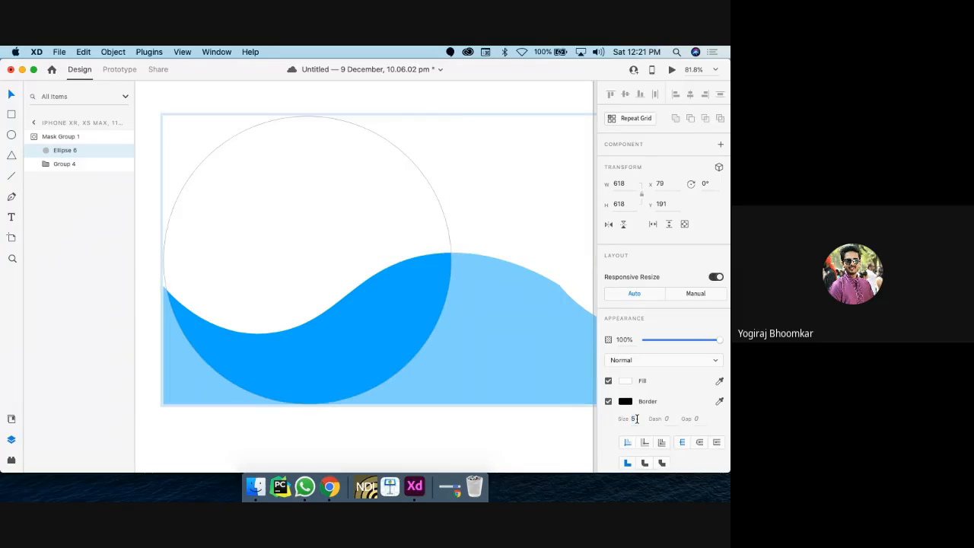
pyautogui.press('Return')
pyautogui.press('Return')
pyautogui.scroll(-5, 298, 256)
# Step: Inspect the Water Front and Water Back groups on the Water 1 artboard
pyautogui.click(168, 218)
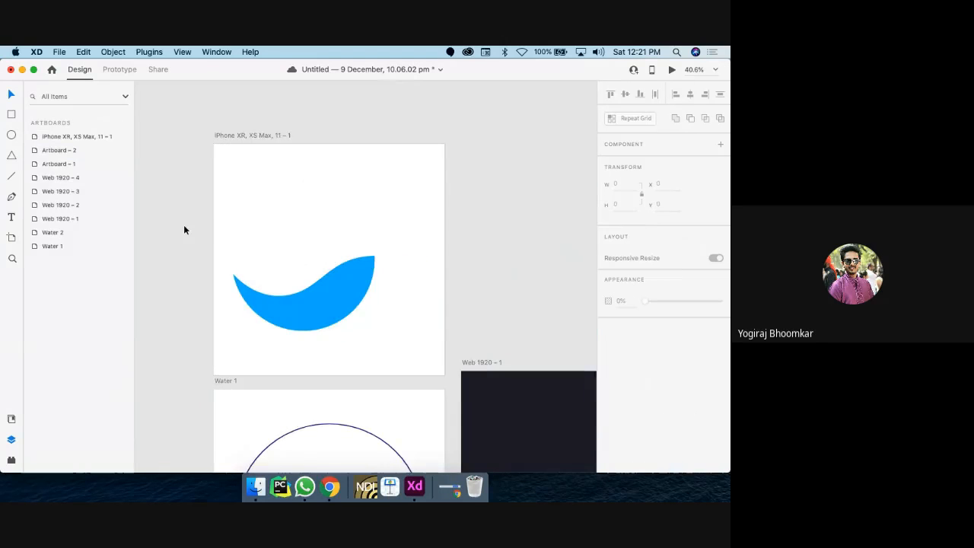
pyautogui.scroll(5, 183, 226)
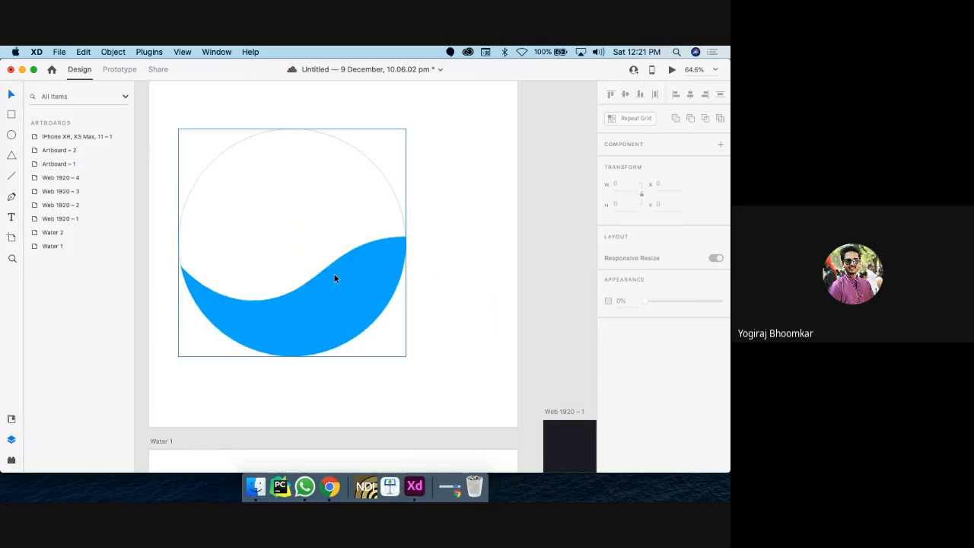
pyautogui.click(334, 279)
pyautogui.scroll(-10, 334, 278)
pyautogui.doubleClick(334, 278)
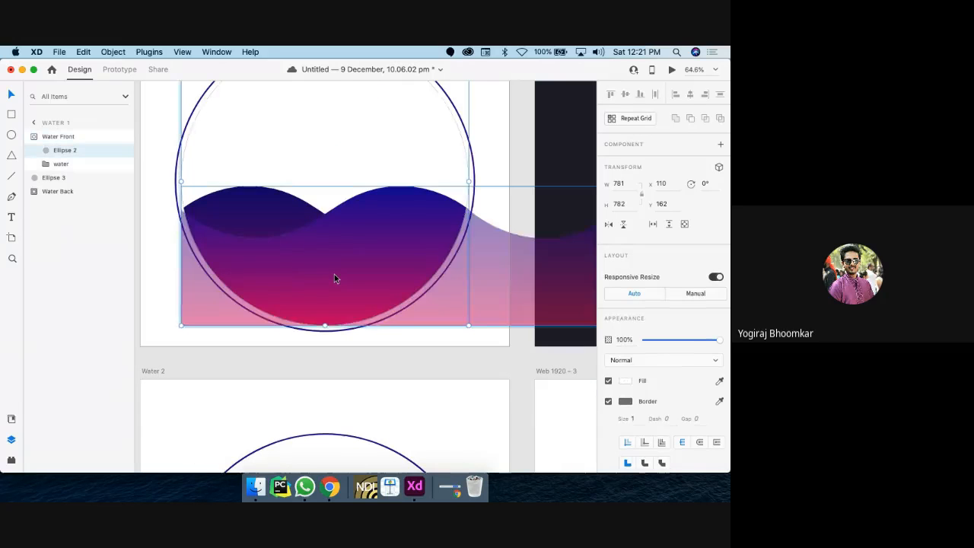
pyautogui.hscroll(2, 329, 272)
pyautogui.click(243, 255)
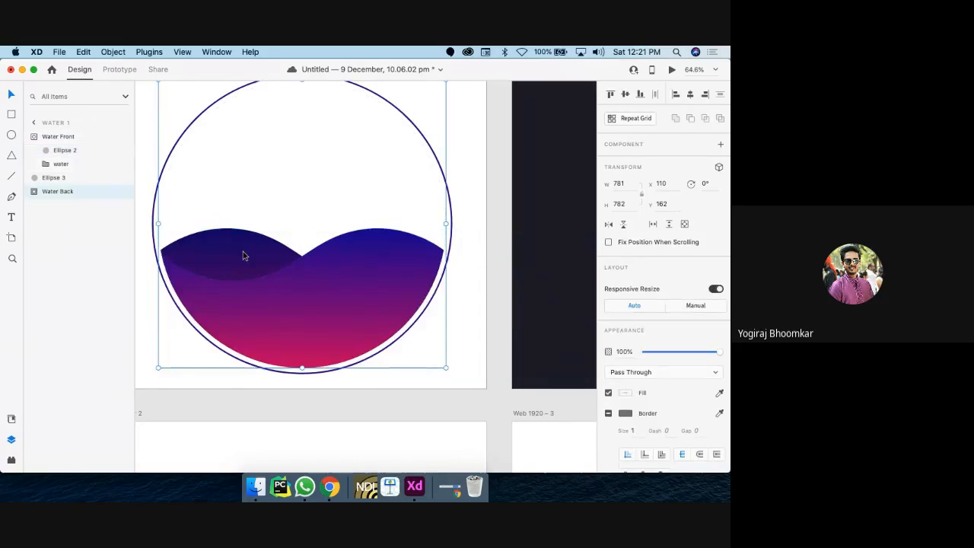
pyautogui.doubleClick(243, 255)
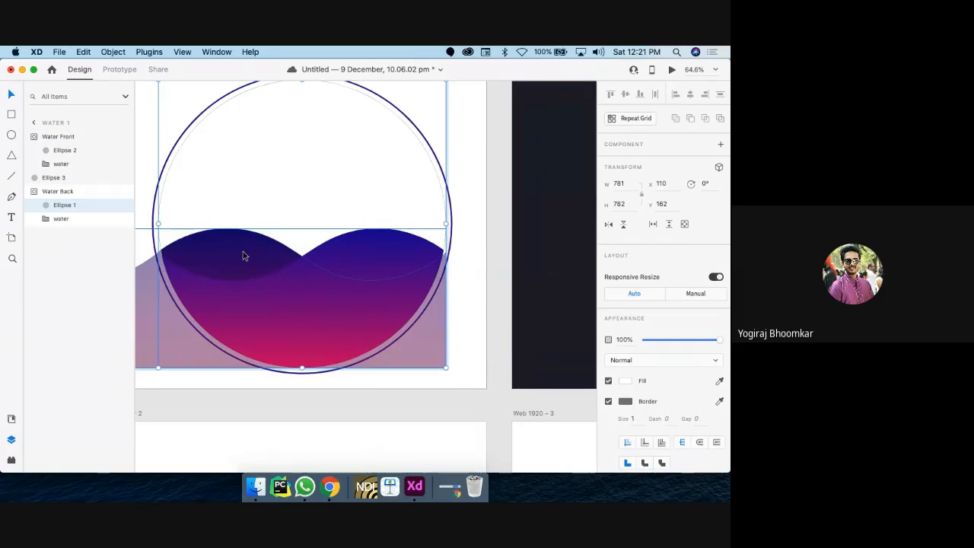
pyautogui.click(54, 136)
pyautogui.scroll(5, 330, 207)
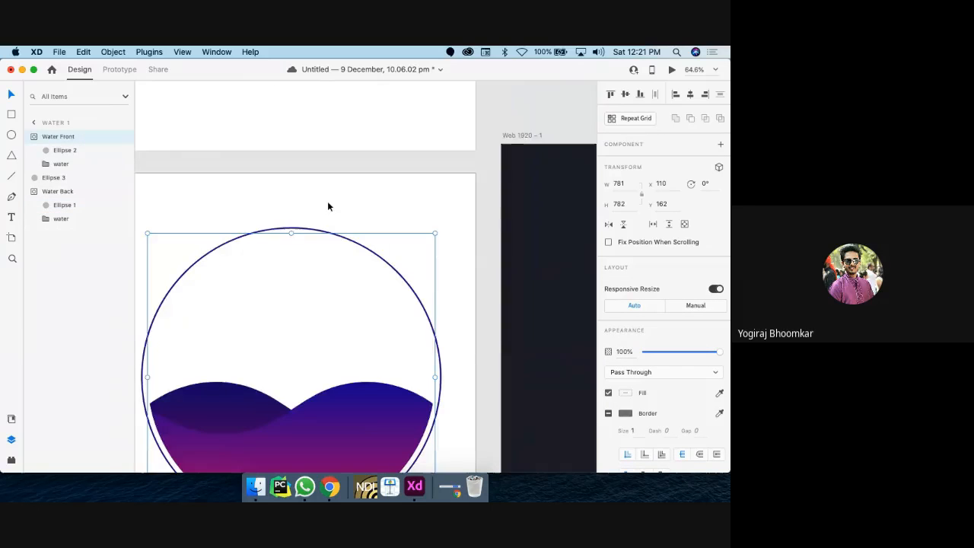
pyautogui.scroll(9, 324, 221)
# Step: Rename Mask Group 1 to 'Water front'
pyautogui.click(314, 287)
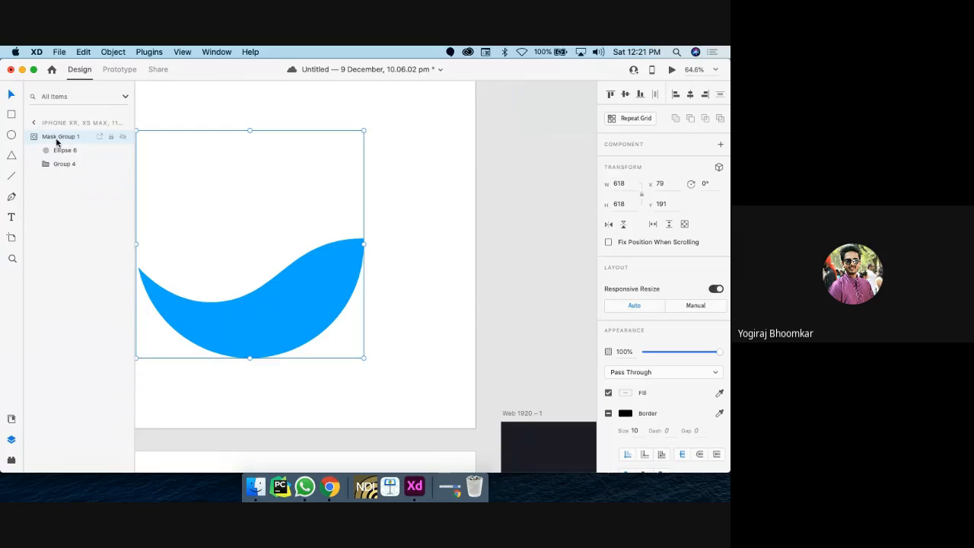
pyautogui.doubleClick(233, 304)
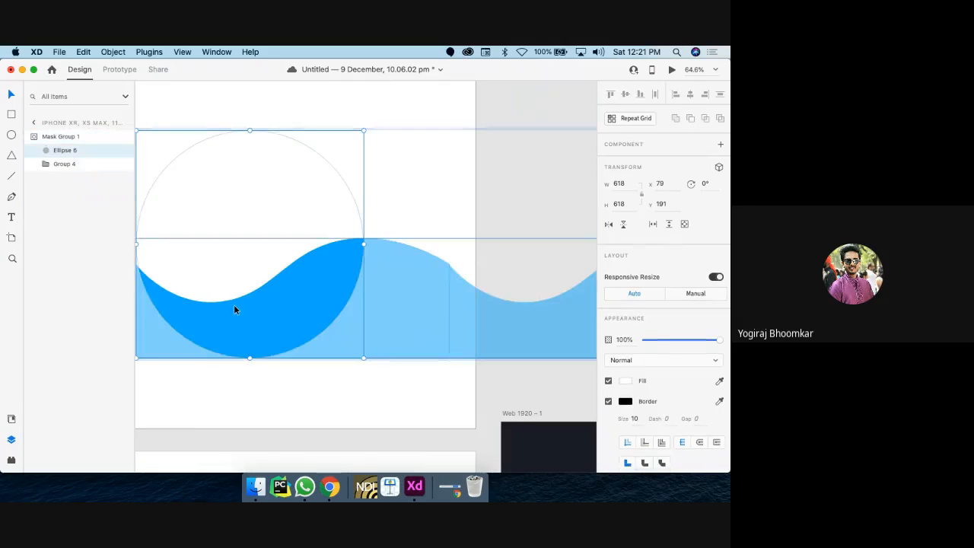
pyautogui.click(61, 137)
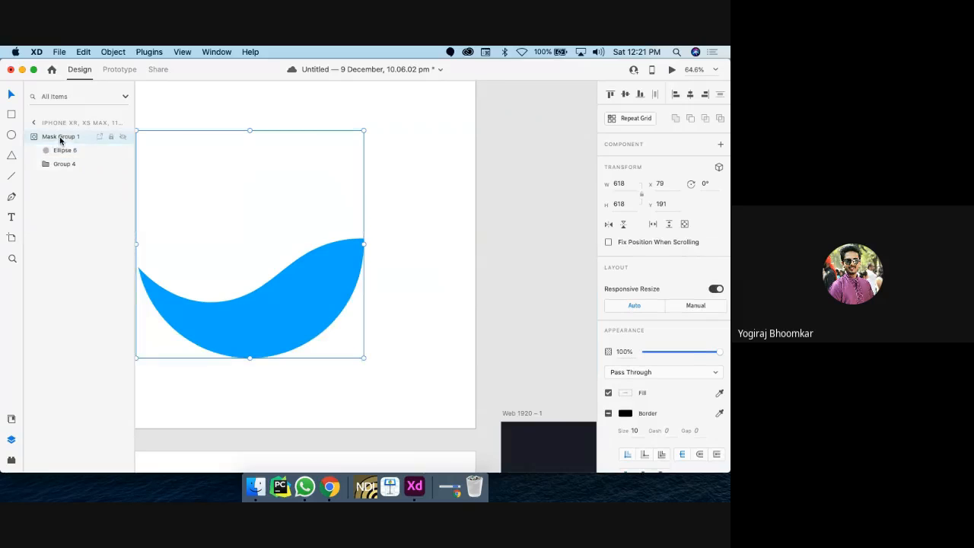
pyautogui.doubleClick(60, 137)
pyautogui.write('Water')
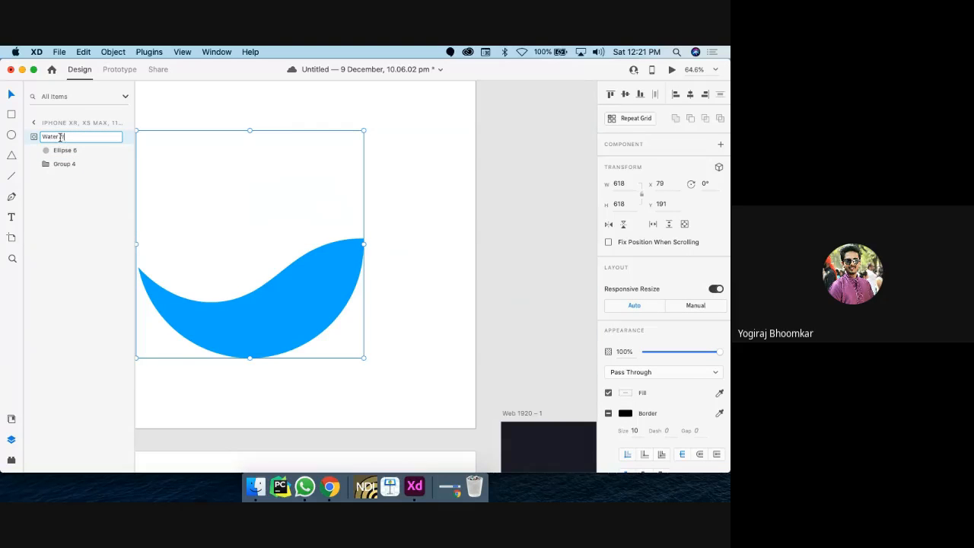
pyautogui.write(' front')
pyautogui.press('Return')
# Step: Shift Water front right on the artboard and paste a duplicate copy on it
pyautogui.scroll(-3, 232, 257)
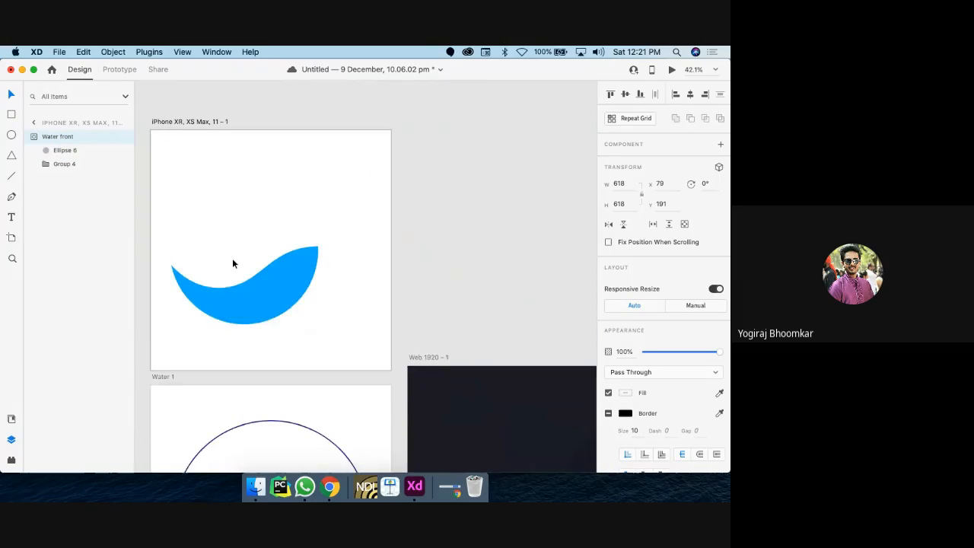
pyautogui.moveTo(267, 287); pyautogui.dragTo(285, 288)
pyautogui.scroll(-2, 331, 391)
pyautogui.hscroll(2, 331, 390)
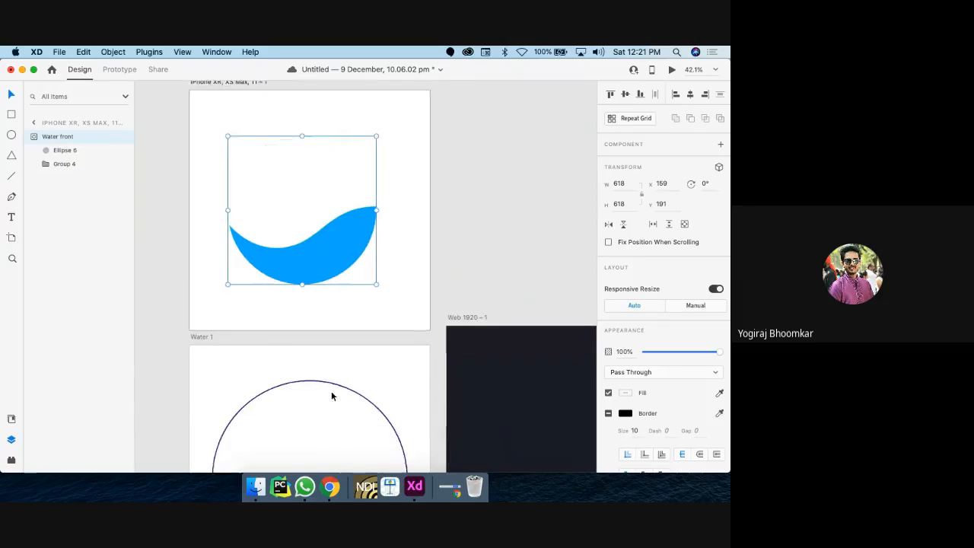
pyautogui.press('super+c')
pyautogui.press('super+v')
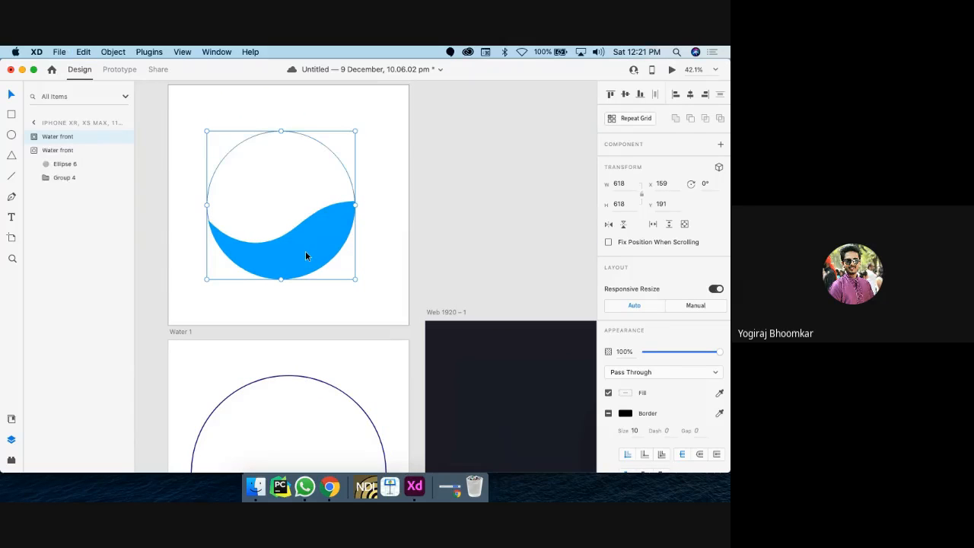
pyautogui.press('alt')
# Step: Try flipping the copy and deepening its wave fill, then undo those changes
pyautogui.click(609, 226)
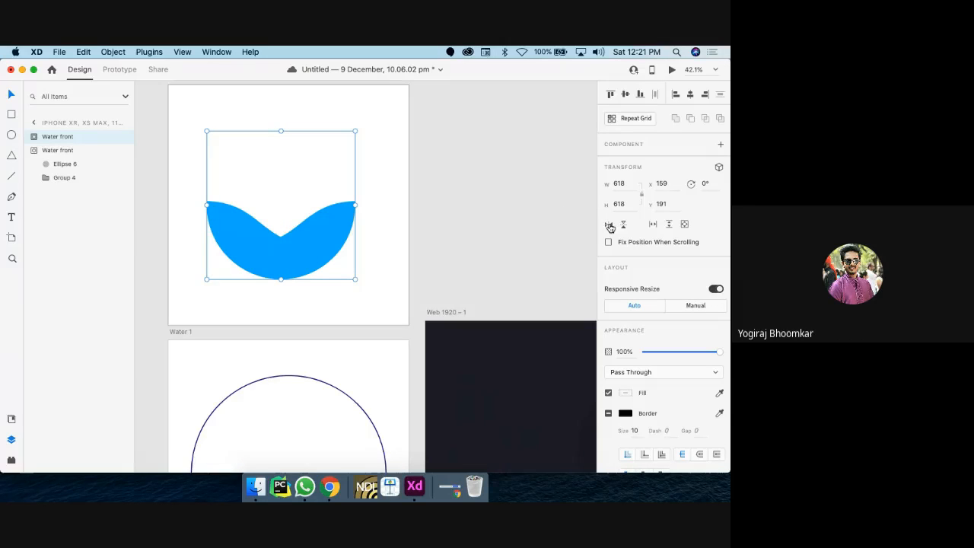
pyautogui.doubleClick(241, 225)
pyautogui.doubleClick(242, 228)
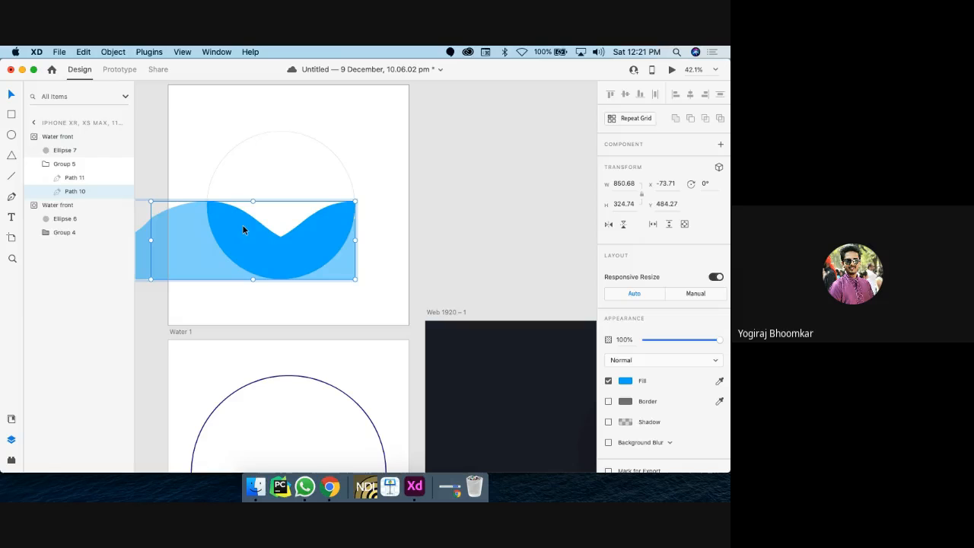
pyautogui.click(626, 380)
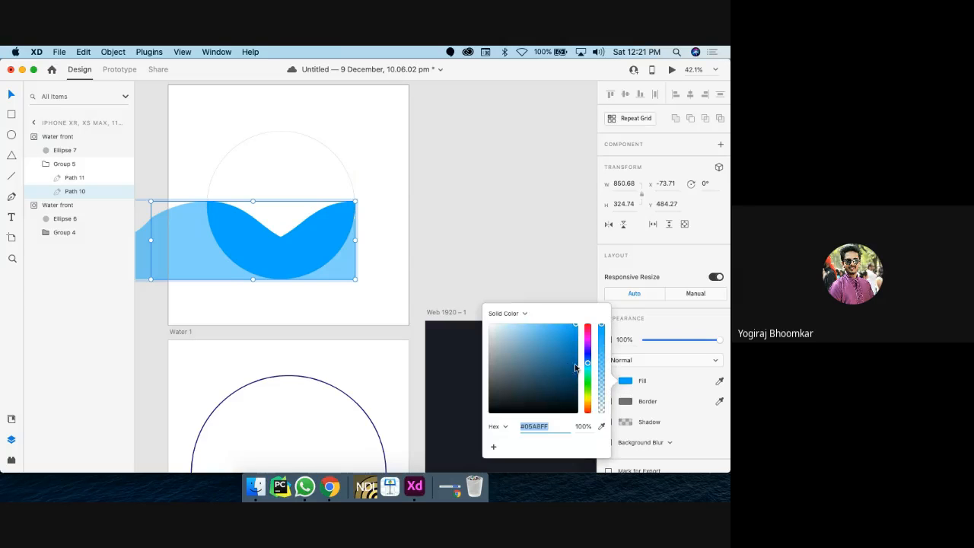
pyautogui.moveTo(587, 364); pyautogui.dragTo(587, 360)
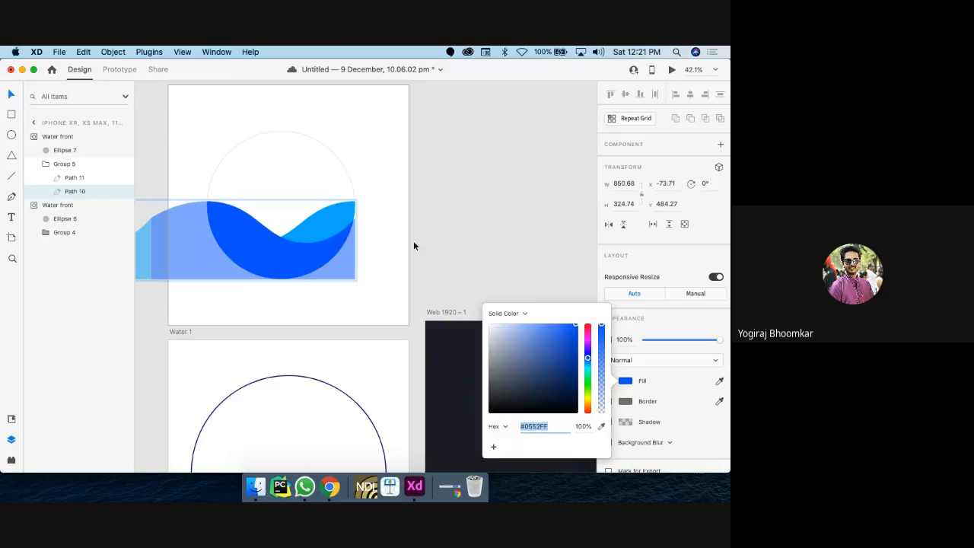
pyautogui.click(396, 210)
pyautogui.press('super+z')
pyautogui.press('super+z')
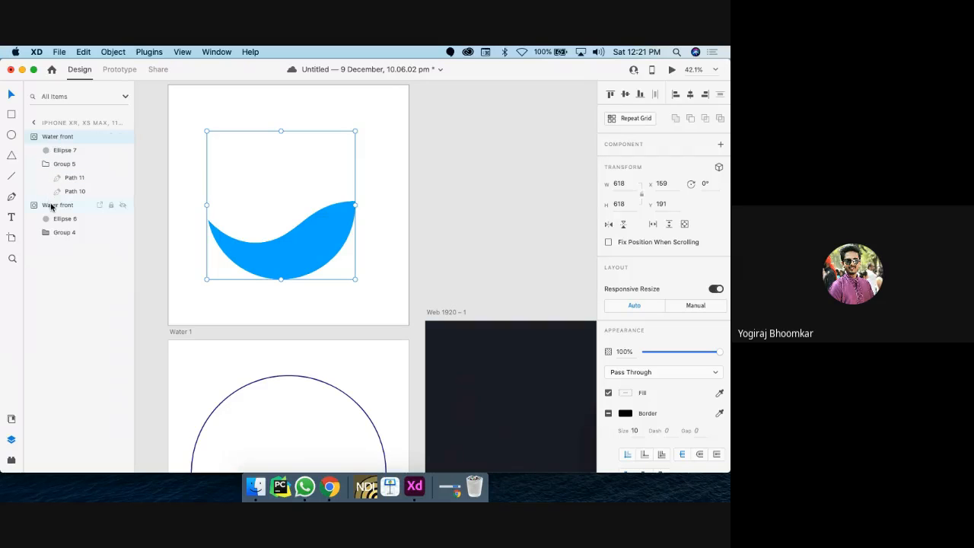
# Step: Flip the second Water front group horizontally and hide the first Water front
pyautogui.click(51, 206)
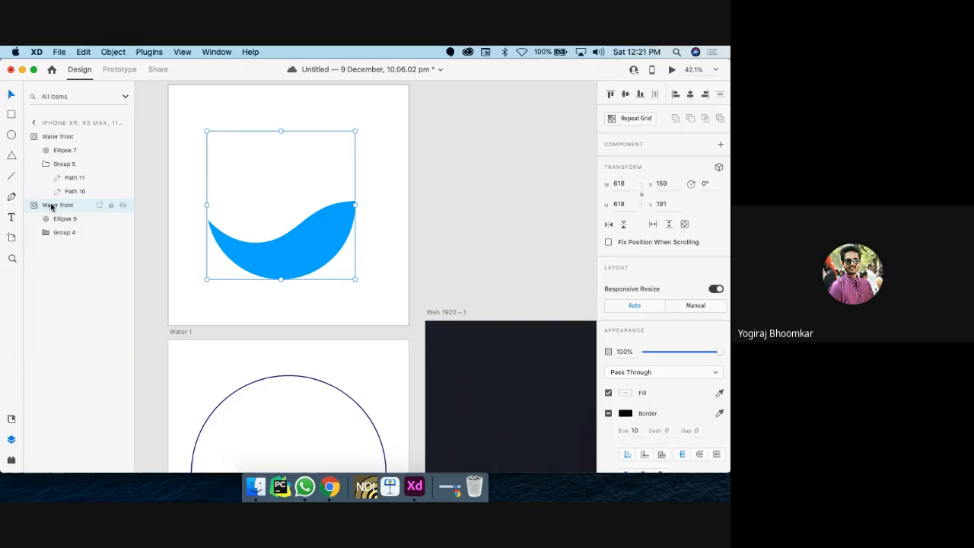
pyautogui.click(609, 225)
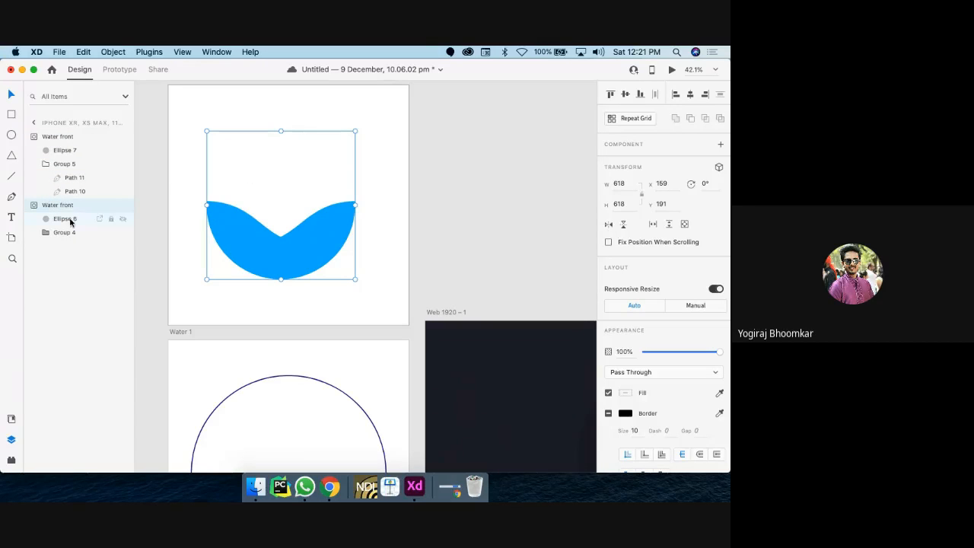
pyautogui.click(60, 222)
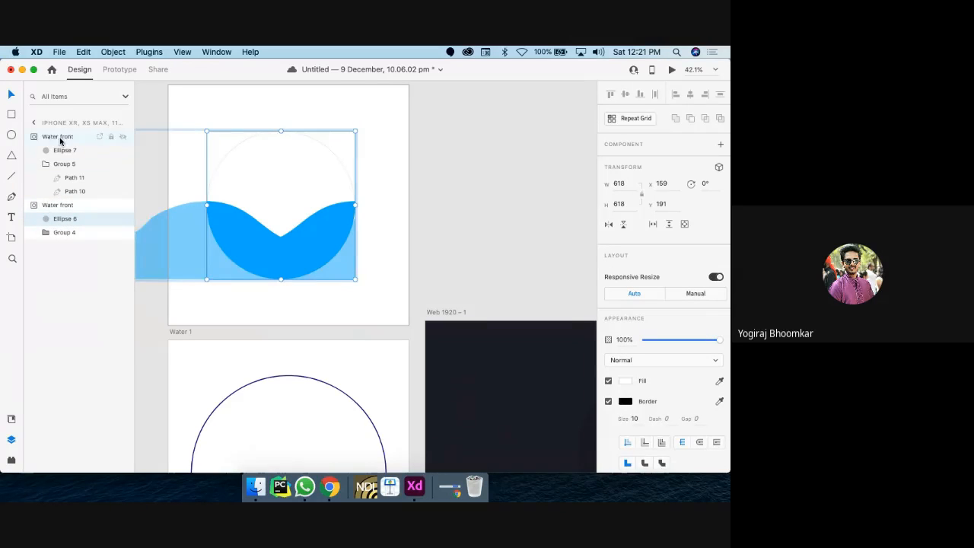
pyautogui.click(123, 136)
# Step: Rename the flipped group to 'Water Back'
pyautogui.doubleClick(67, 205)
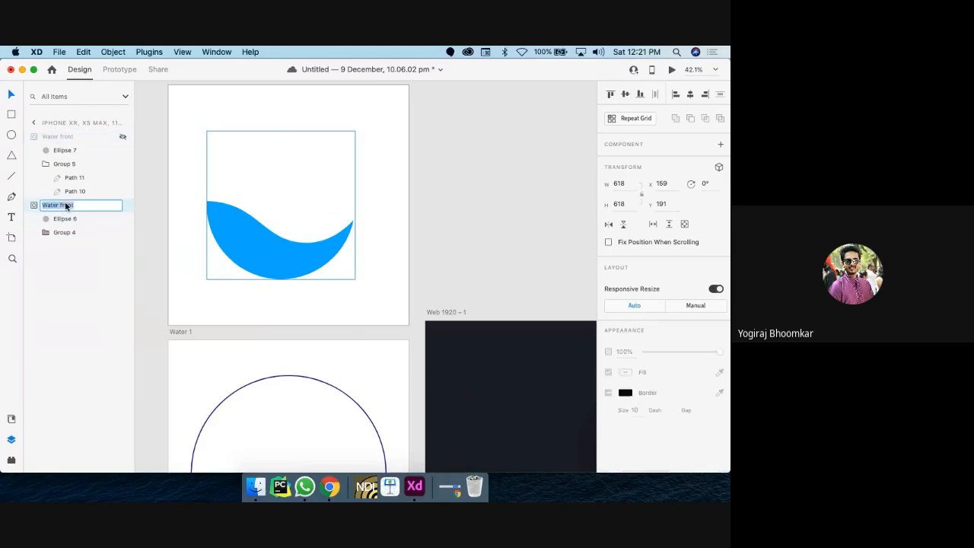
pyautogui.click(80, 204)
pyautogui.press('BackSpace')
pyautogui.press('BackSpace')
pyautogui.press('BackSpace')
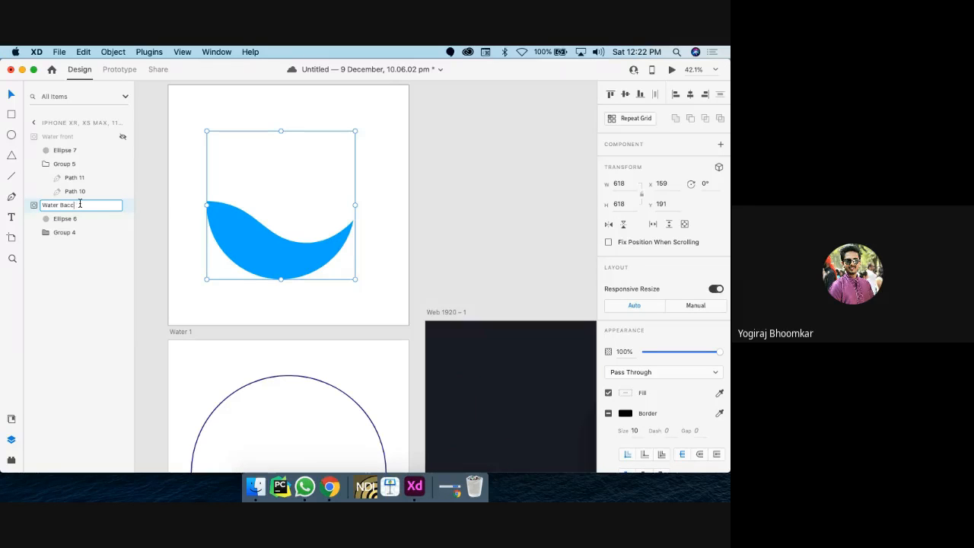
pyautogui.write('Back')
pyautogui.click(68, 220)
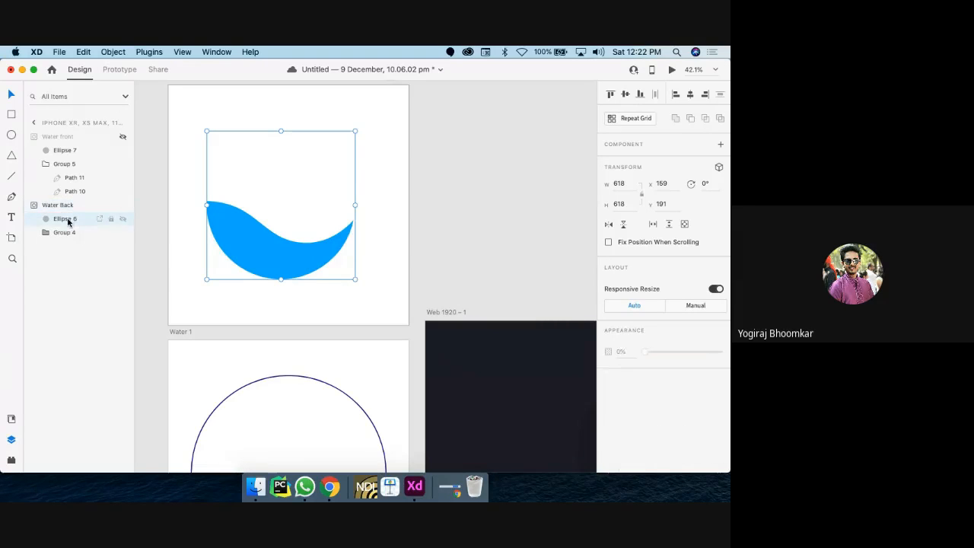
# Step: Try a deeper blue fill on the Water Back wave, then undo it
pyautogui.doubleClick(227, 239)
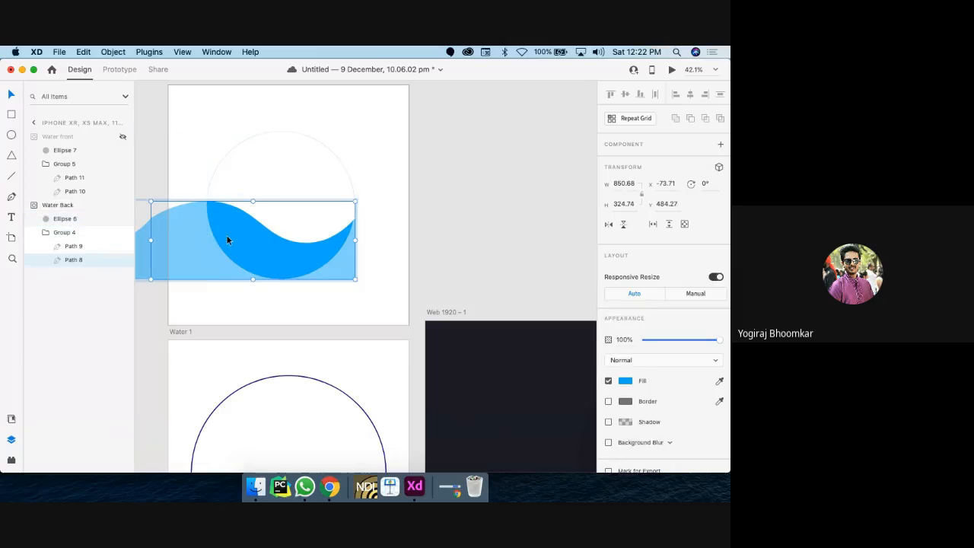
pyautogui.click(627, 382)
pyautogui.click(587, 358)
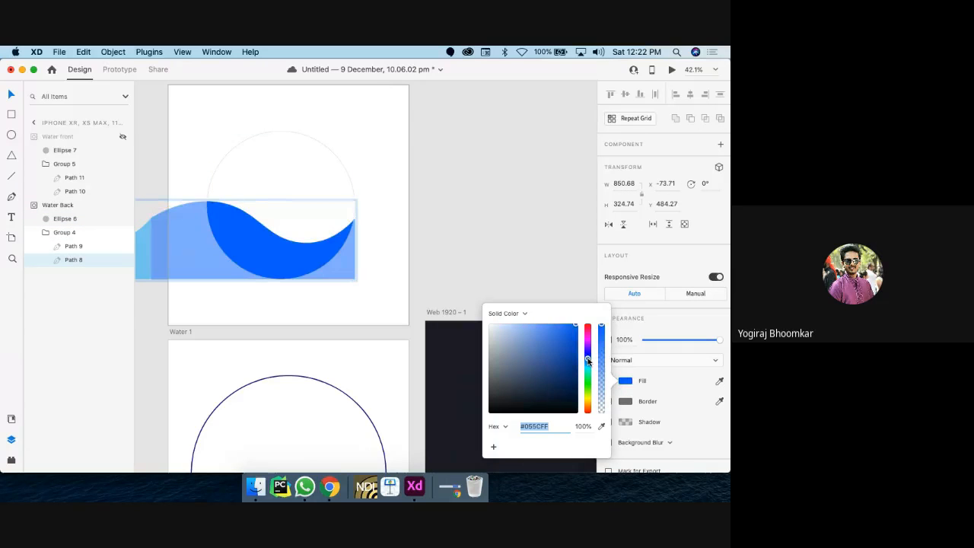
pyautogui.click(330, 163)
pyautogui.press('super+z')
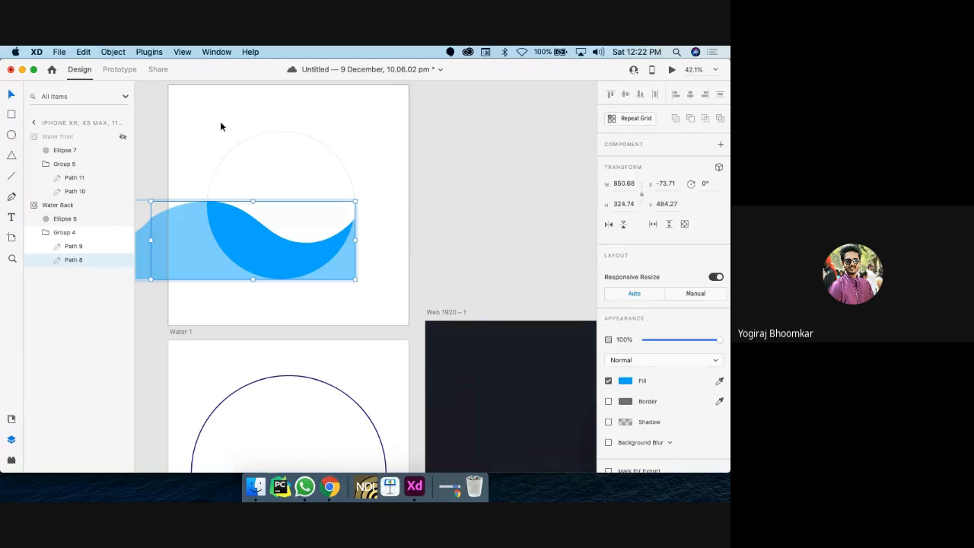
# Step: Show Water front again and preview both waves overlapping inside the circle
pyautogui.click(261, 267)
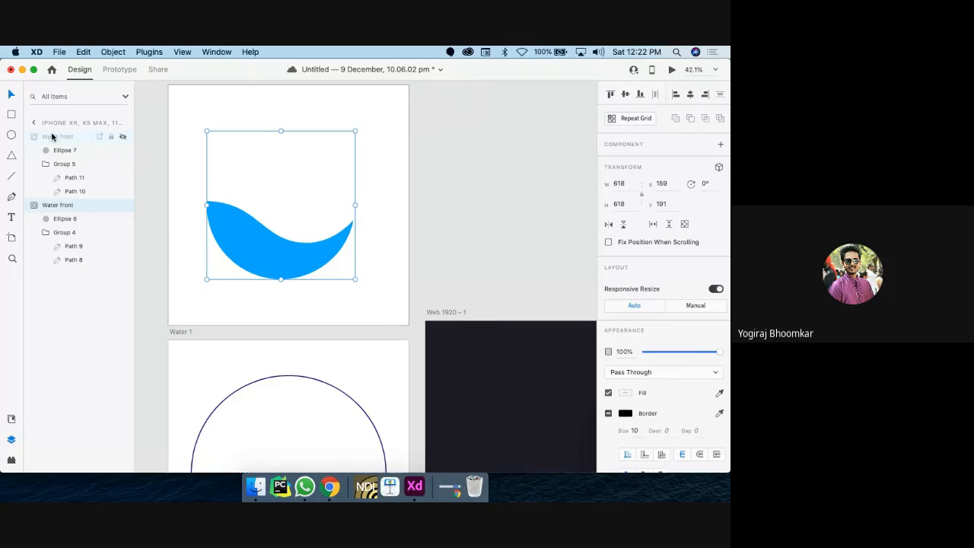
pyautogui.click(123, 138)
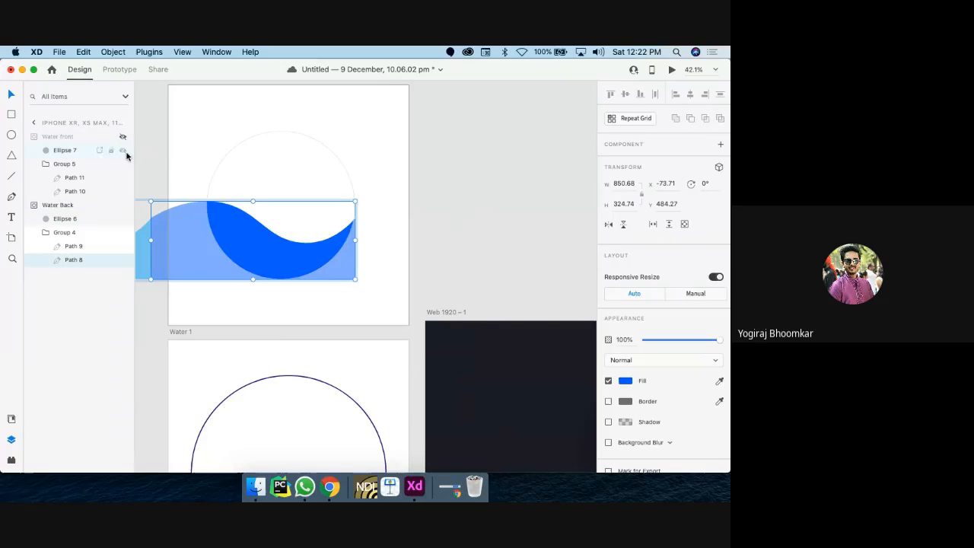
pyautogui.click(264, 185)
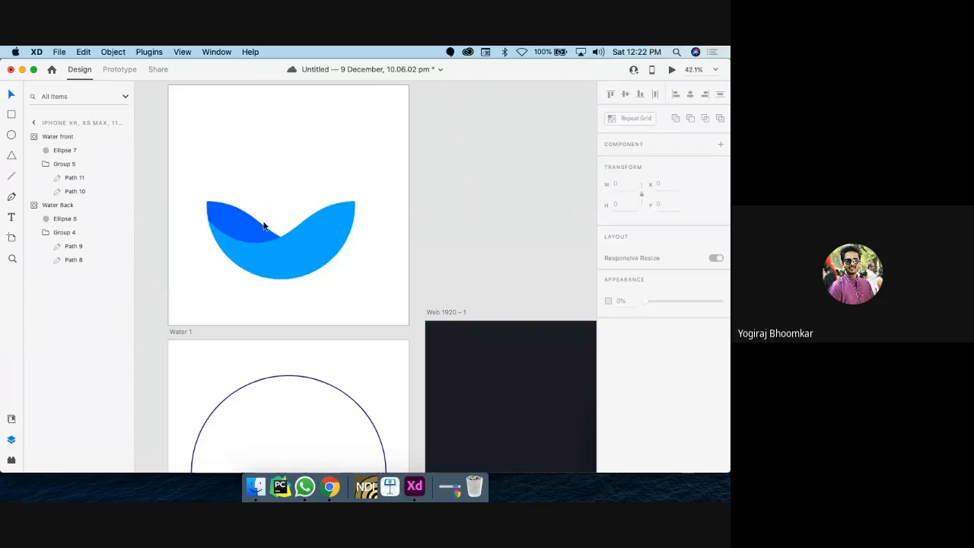
pyautogui.click(232, 228)
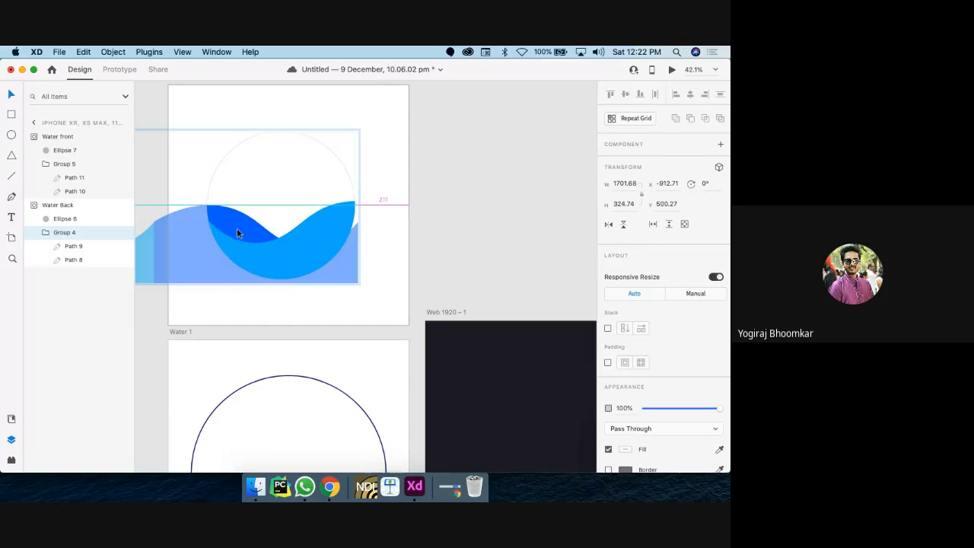
pyautogui.click(274, 200)
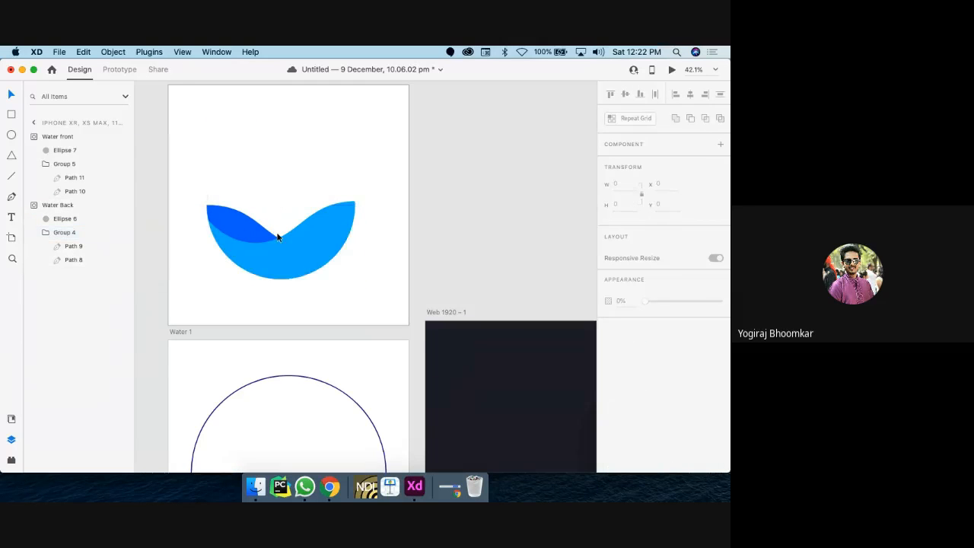
pyautogui.scroll(4, 278, 236)
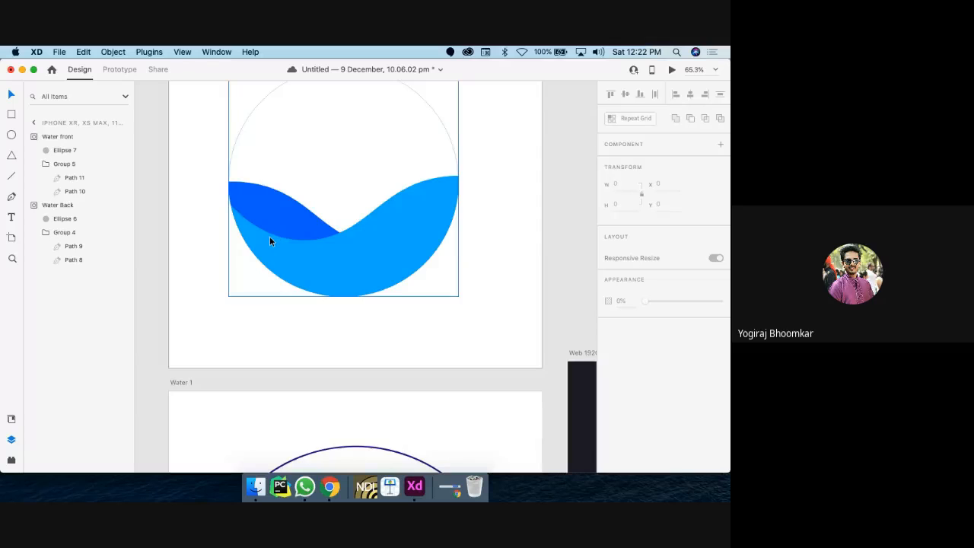
pyautogui.scroll(-2, 270, 236)
pyautogui.click(270, 237)
pyautogui.scroll(-3, 269, 233)
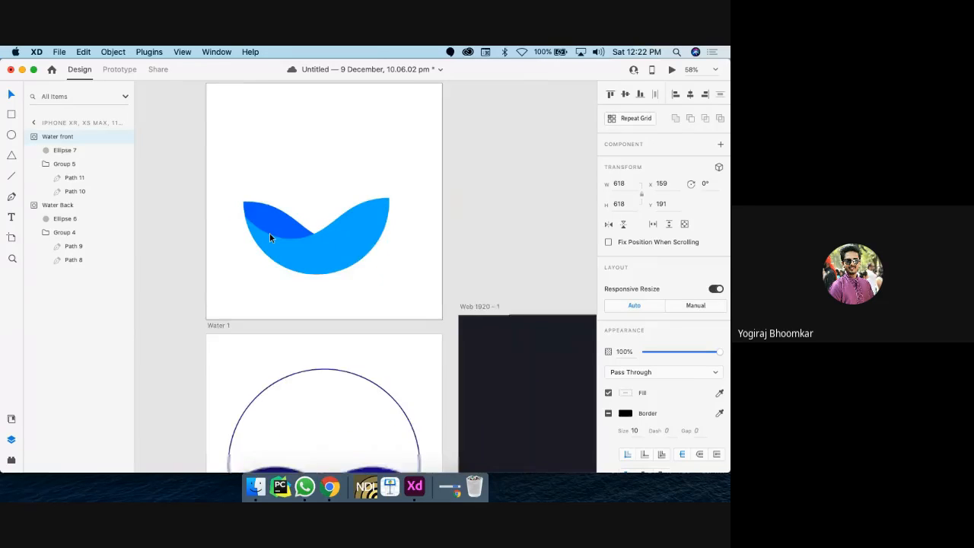
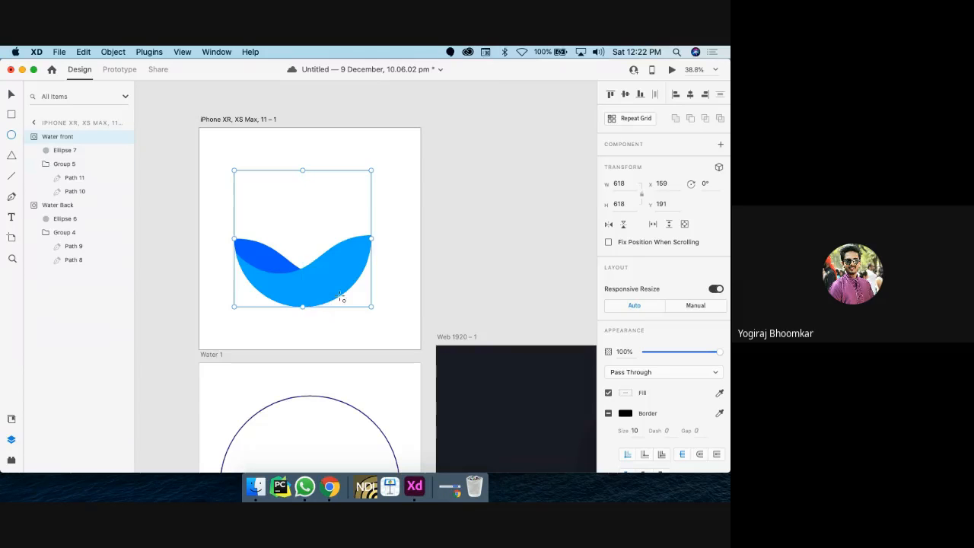
# Step: Draw a circle centred over the water waves and turn its fill off
pyautogui.moveTo(375, 311); pyautogui.dragTo(169, 163)
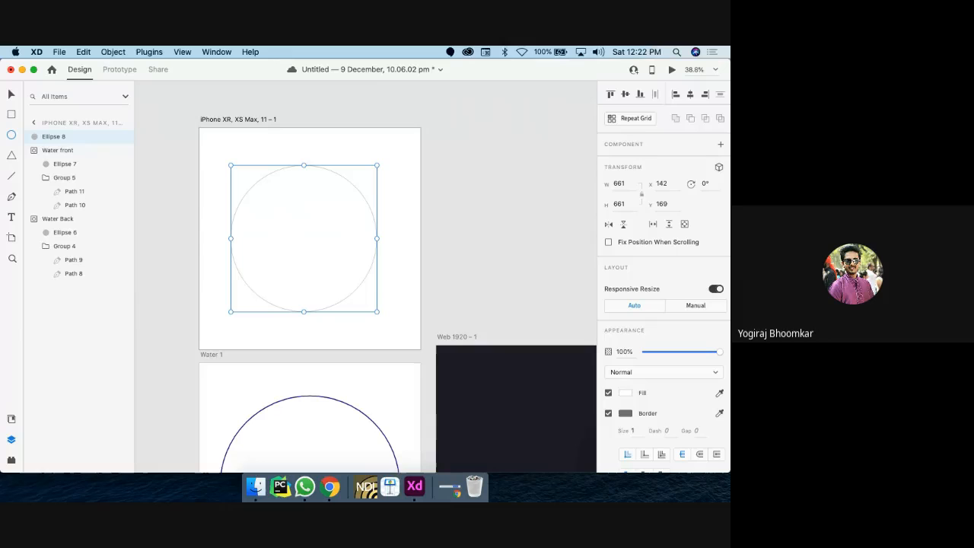
pyautogui.moveTo(326, 251); pyautogui.dragTo(329, 250)
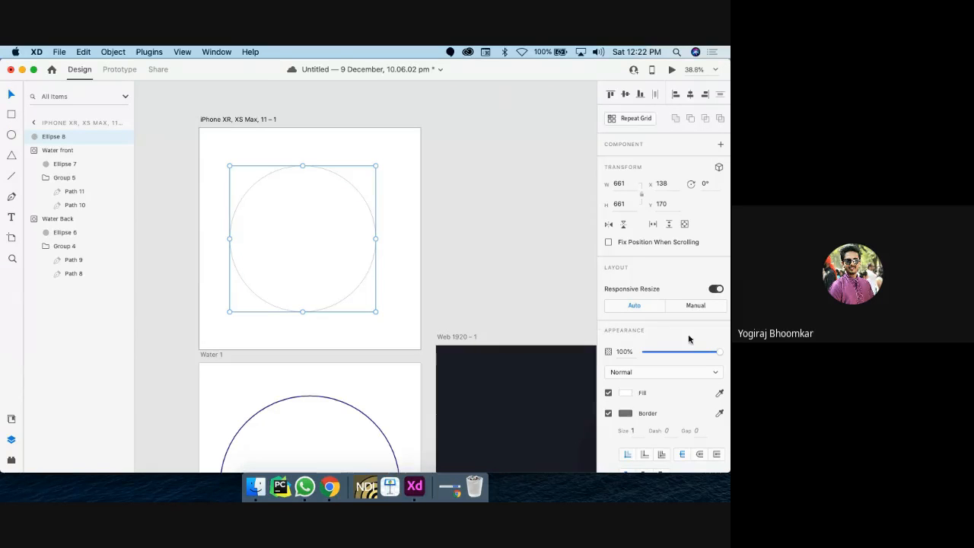
pyautogui.moveTo(717, 354); pyautogui.dragTo(672, 354)
pyautogui.click(630, 393)
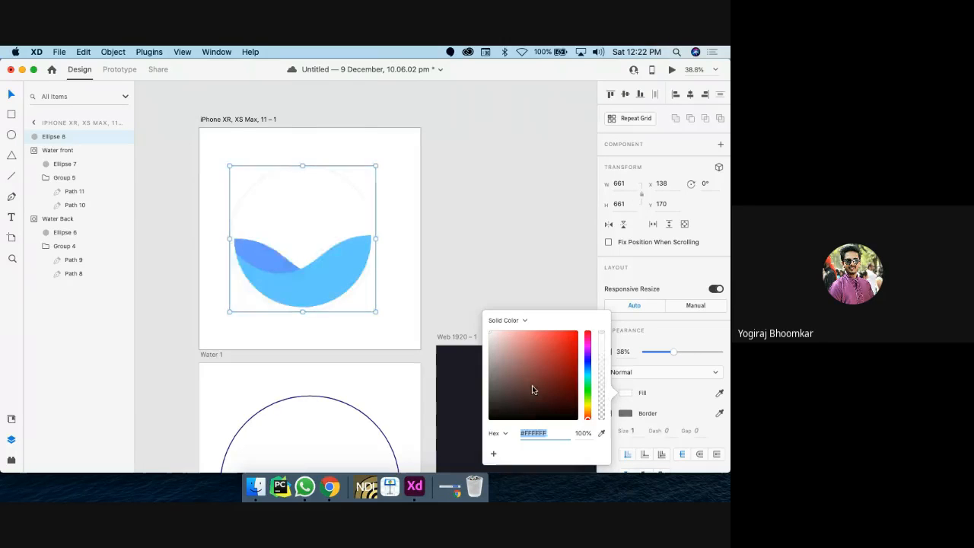
pyautogui.moveTo(532, 389)
pyautogui.mouseDown()
pyautogui.moveTo(588, 359)
pyautogui.moveTo(672, 349)
pyautogui.mouseUp()
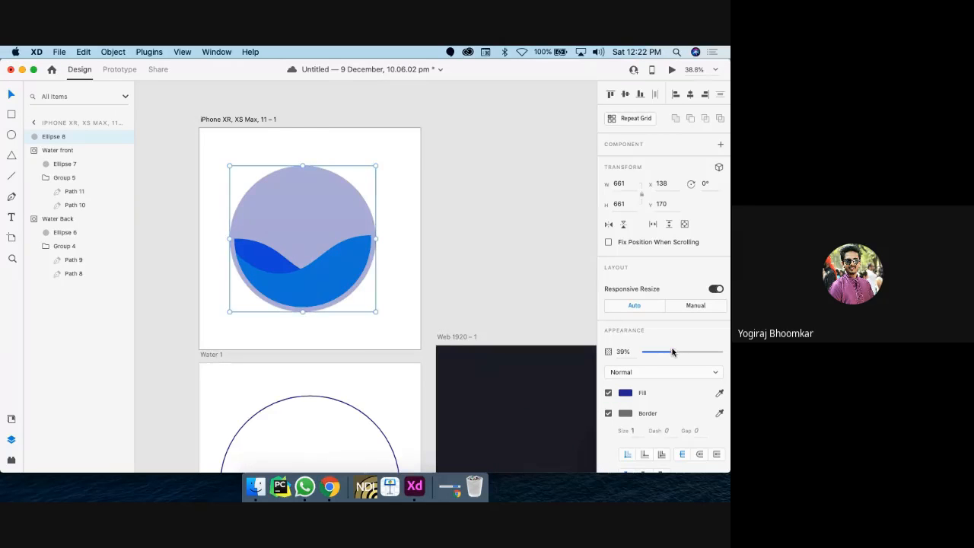
pyautogui.click(608, 392)
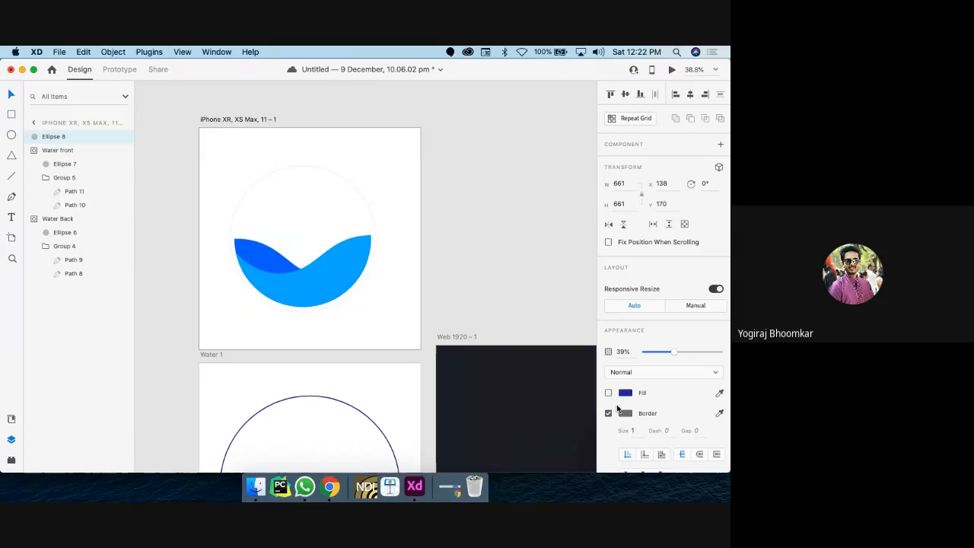
# Step: Give the circle a bright saturated blue #000AFF outline
pyautogui.click(623, 414)
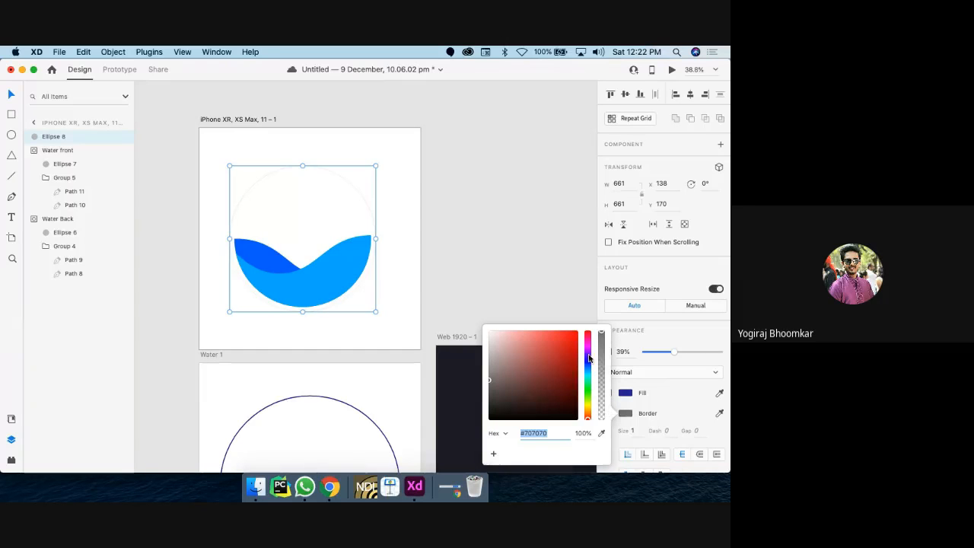
pyautogui.click(588, 360)
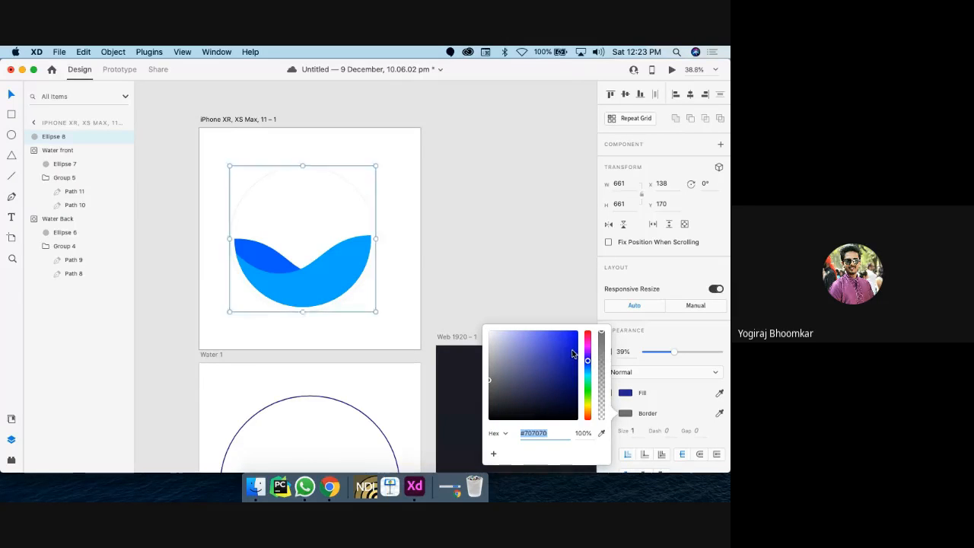
pyautogui.moveTo(576, 352); pyautogui.dragTo(587, 309)
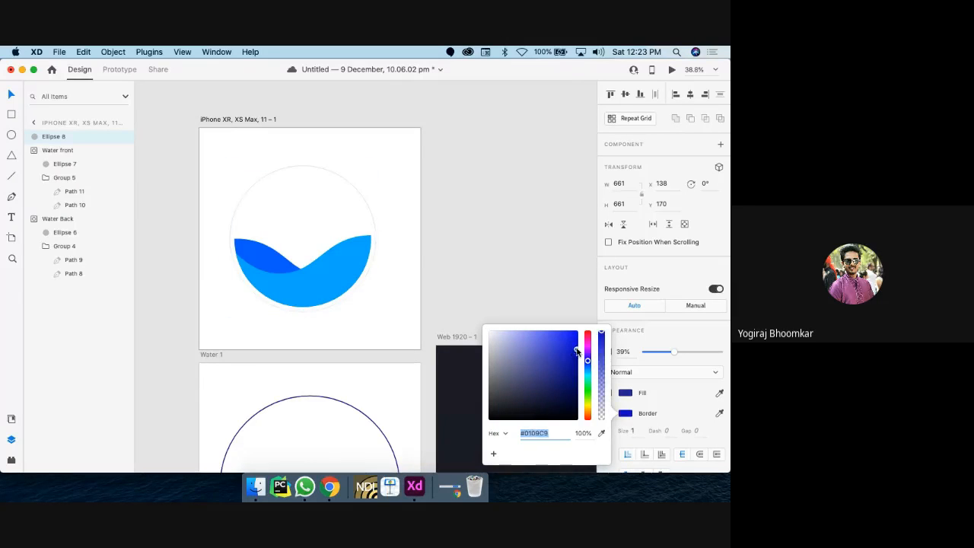
# Step: Set the outline width to 10 and the ring's opacity to 100%
pyautogui.click(634, 431)
pyautogui.write('5')
pyautogui.press('Return')
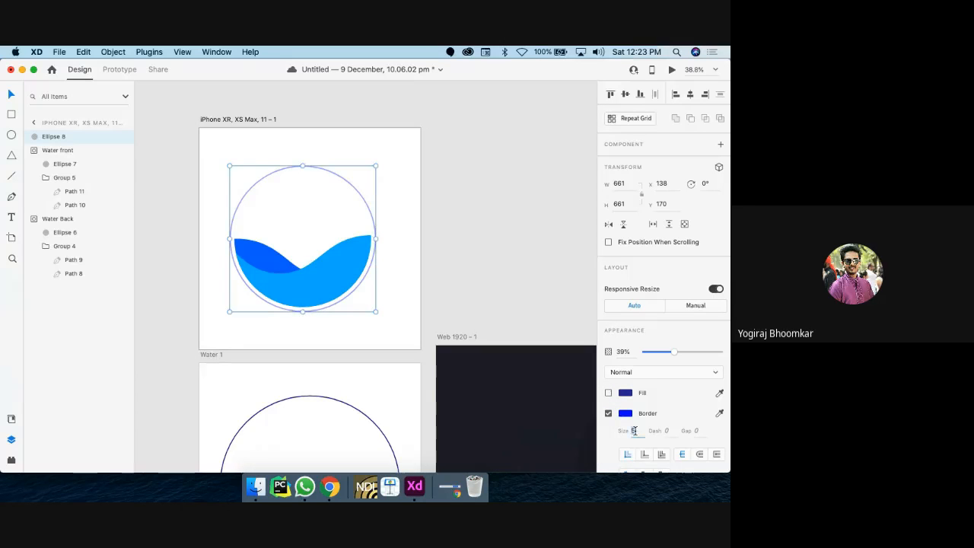
pyautogui.write('10')
pyautogui.press('Return')
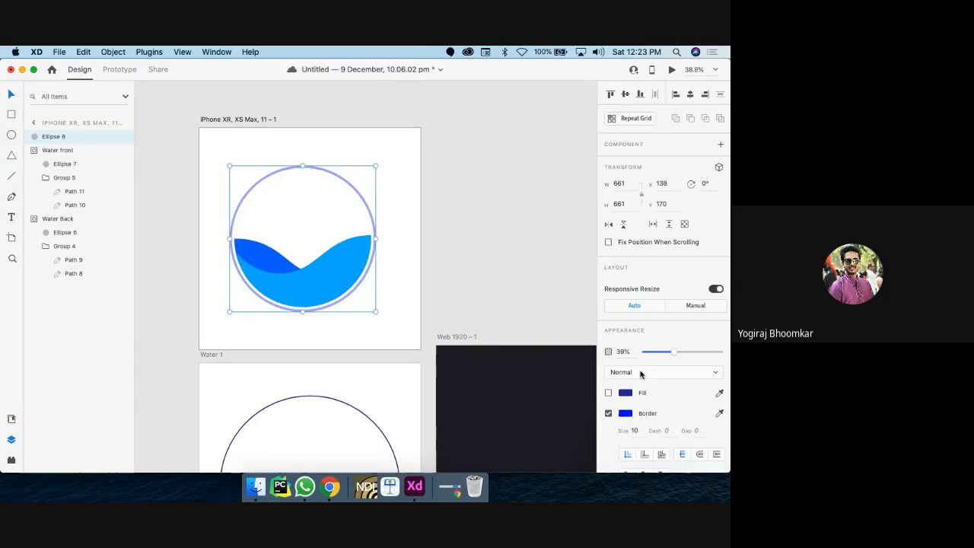
pyautogui.moveTo(676, 352); pyautogui.dragTo(722, 353)
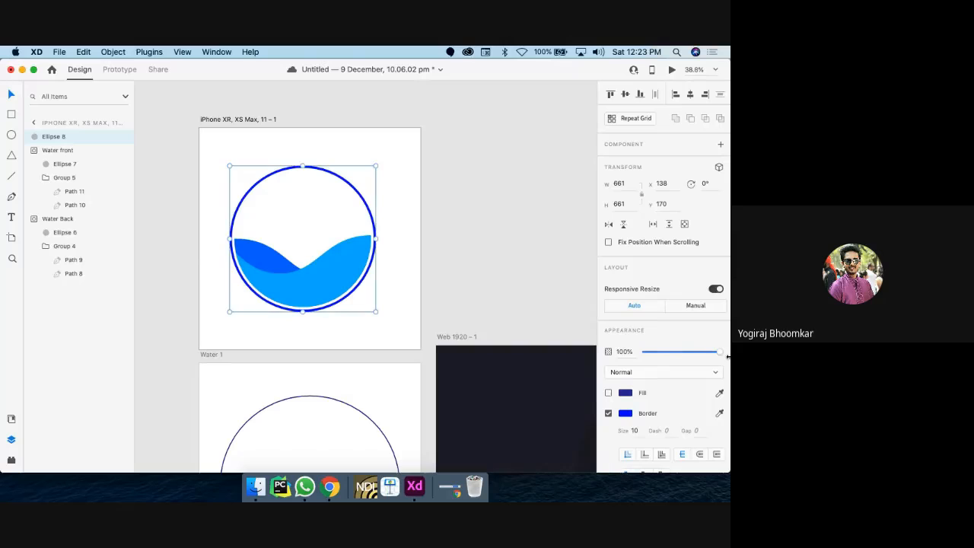
pyautogui.hscroll(-3, 373, 342)
pyautogui.scroll(2, 373, 343)
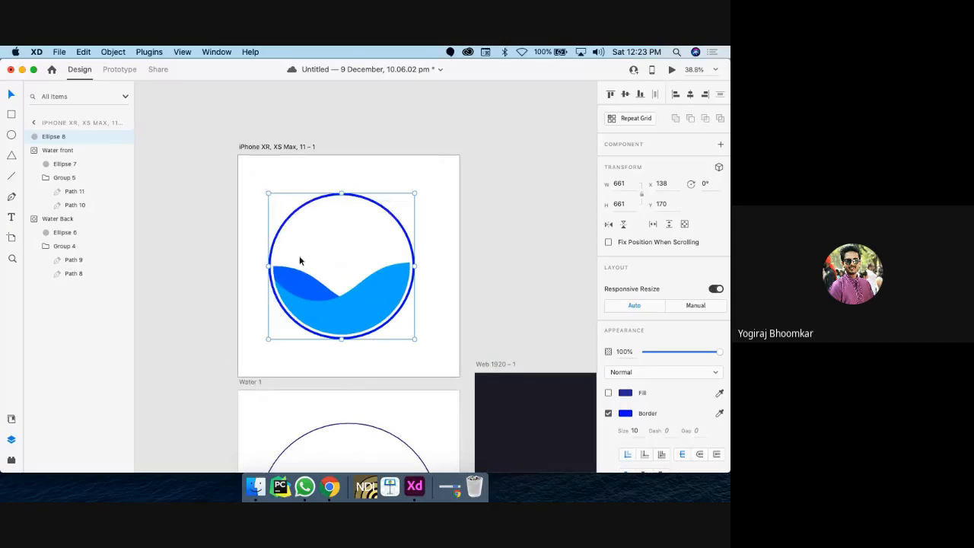
# Step: Duplicate the water-circle artboard and line the two copies up side by side
pyautogui.click(261, 148)
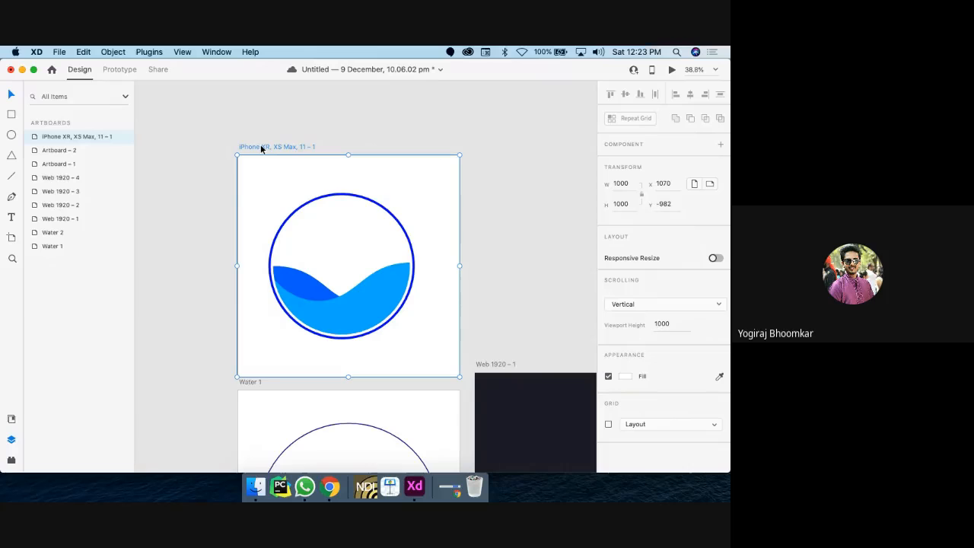
pyautogui.press('super+d')
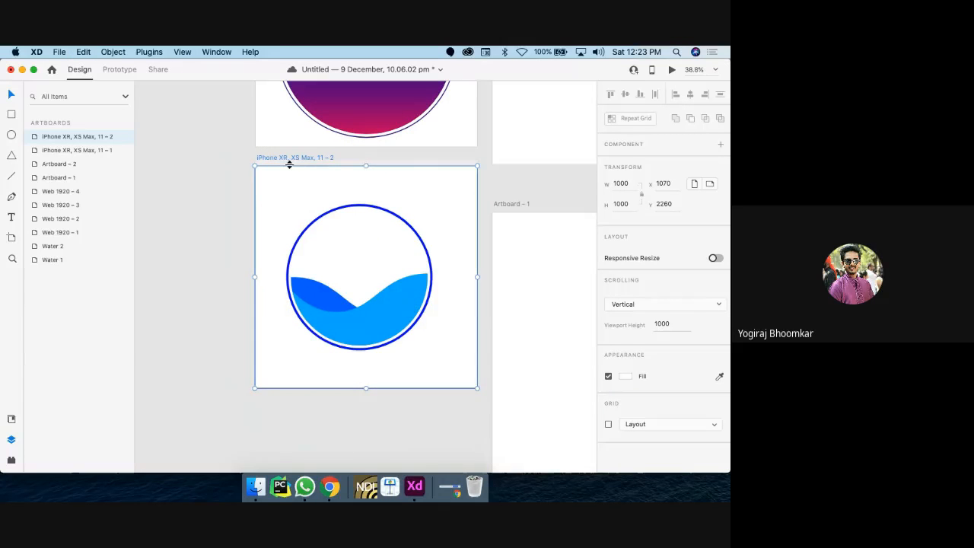
pyautogui.moveTo(288, 161); pyautogui.dragTo(408, 178)
pyautogui.moveTo(172, 212); pyautogui.dragTo(172, 185)
pyautogui.hscroll(5, 182, 196)
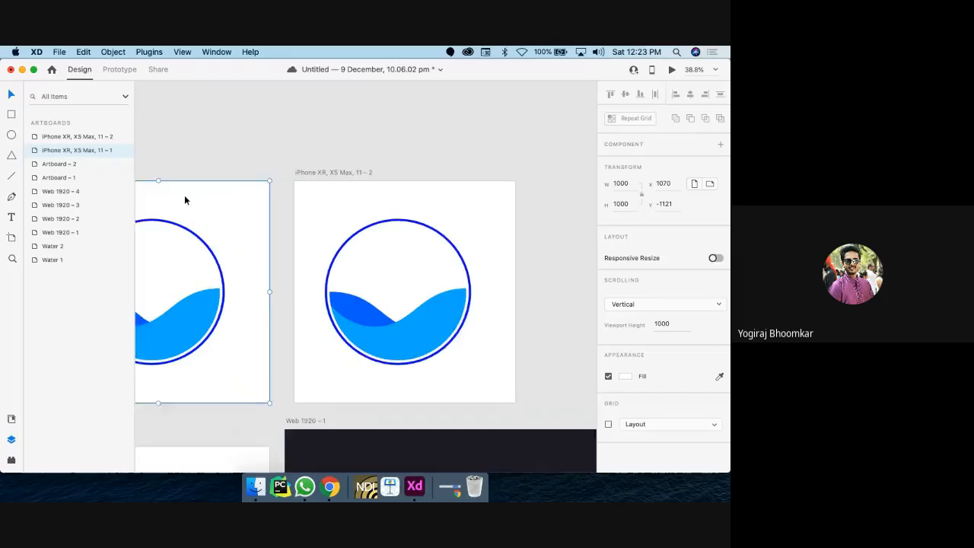
# Step: In the copy, slide the front wave left and the back wave right
pyautogui.click(376, 317)
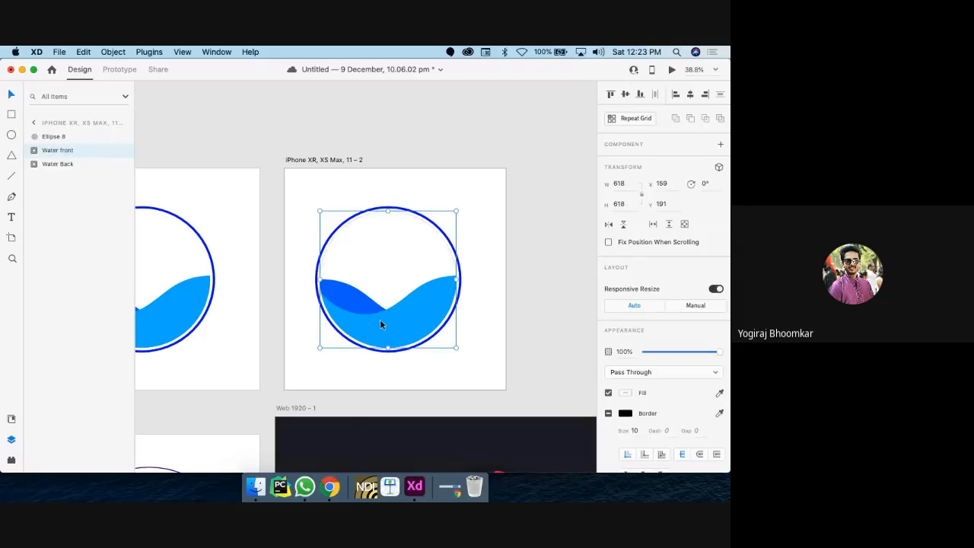
pyautogui.doubleClick(379, 319)
pyautogui.moveTo(392, 322); pyautogui.dragTo(213, 321)
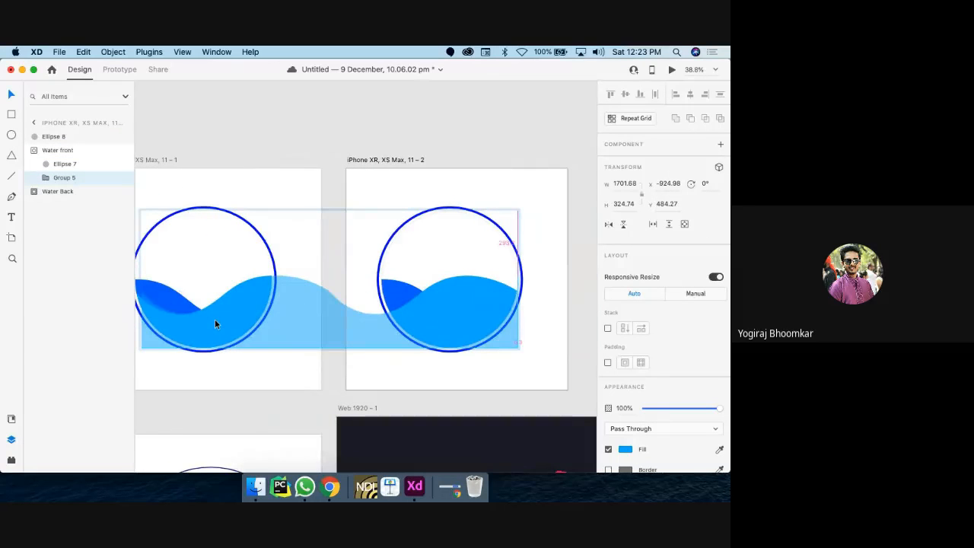
pyautogui.moveTo(215, 323); pyautogui.dragTo(214, 326)
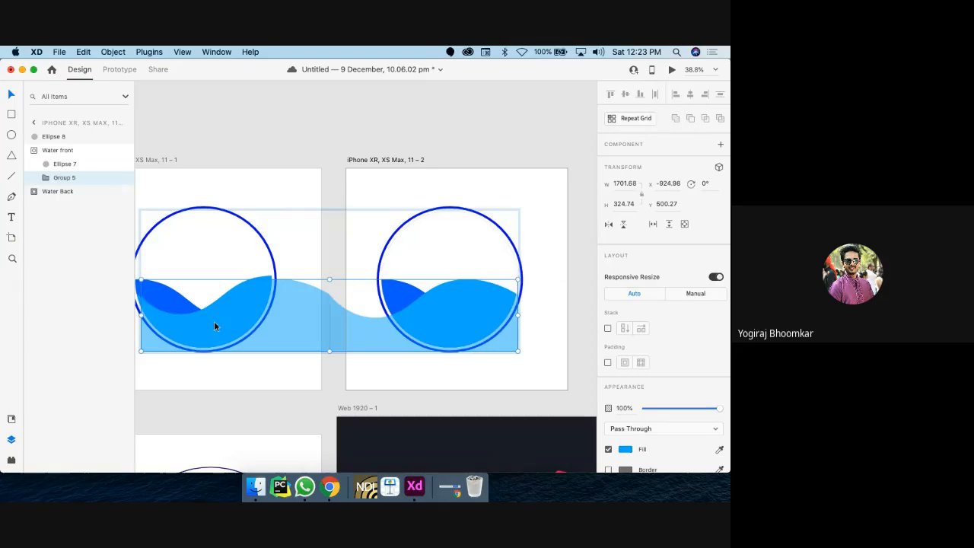
pyautogui.click(527, 335)
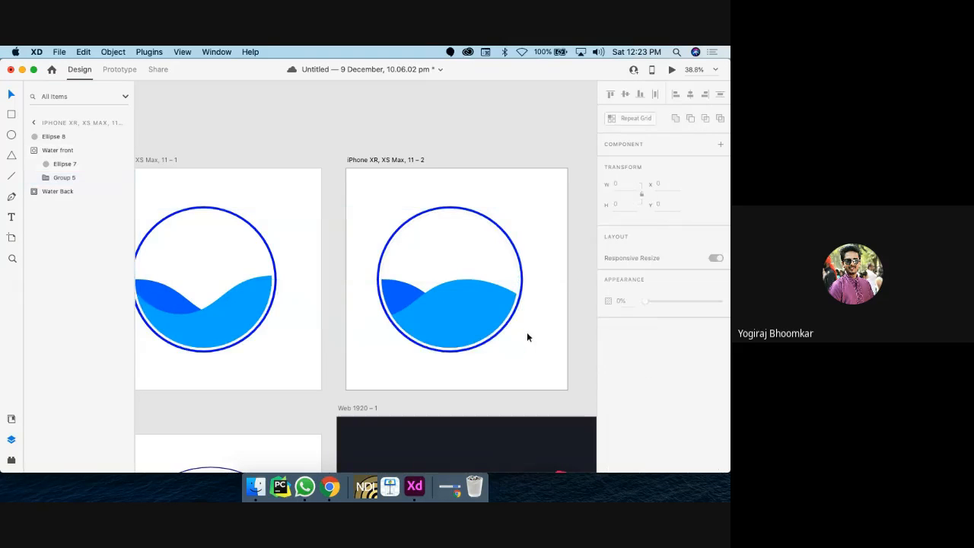
pyautogui.doubleClick(404, 293)
pyautogui.moveTo(404, 293); pyautogui.dragTo(510, 281)
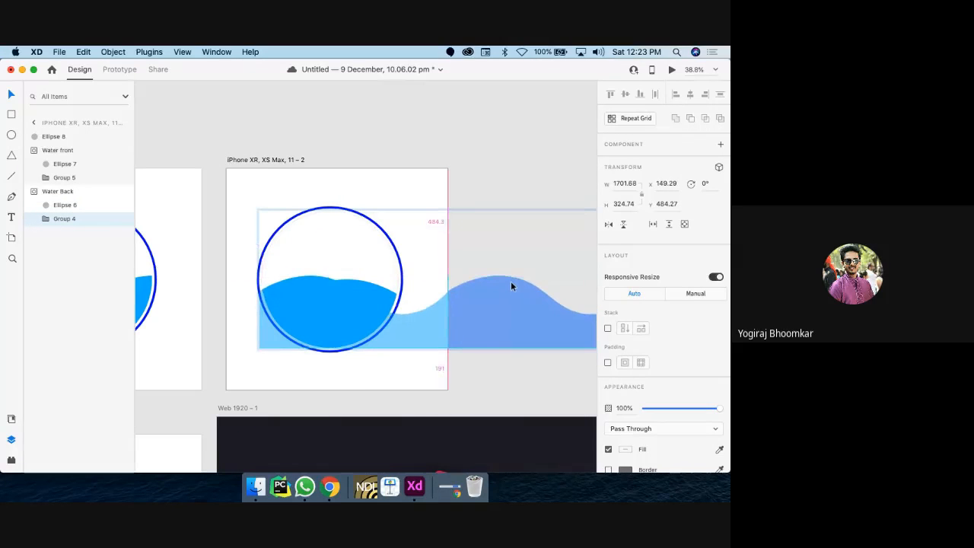
# Step: Try a sampled periwinkle fill on the back wave Path 9, then undo it
pyautogui.click(315, 306)
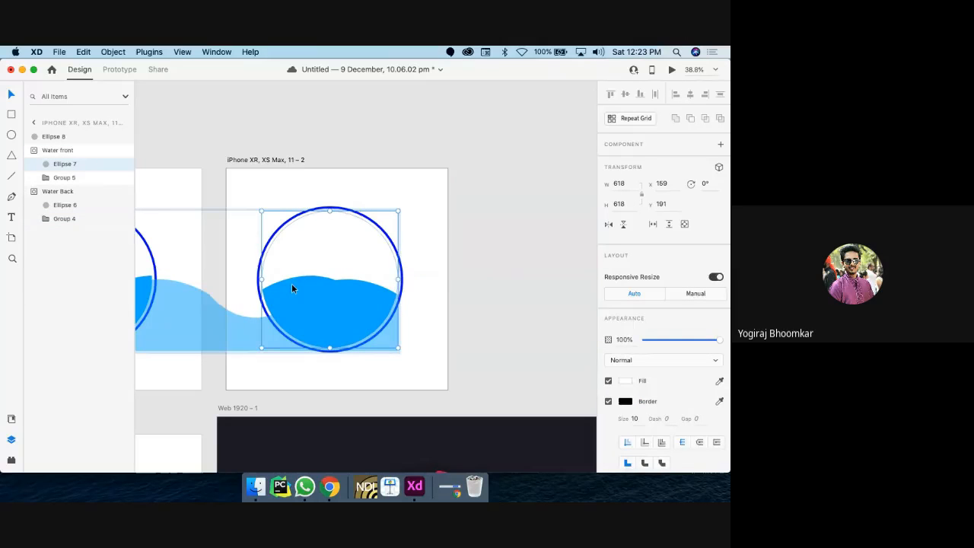
pyautogui.click(293, 285)
pyautogui.click(62, 207)
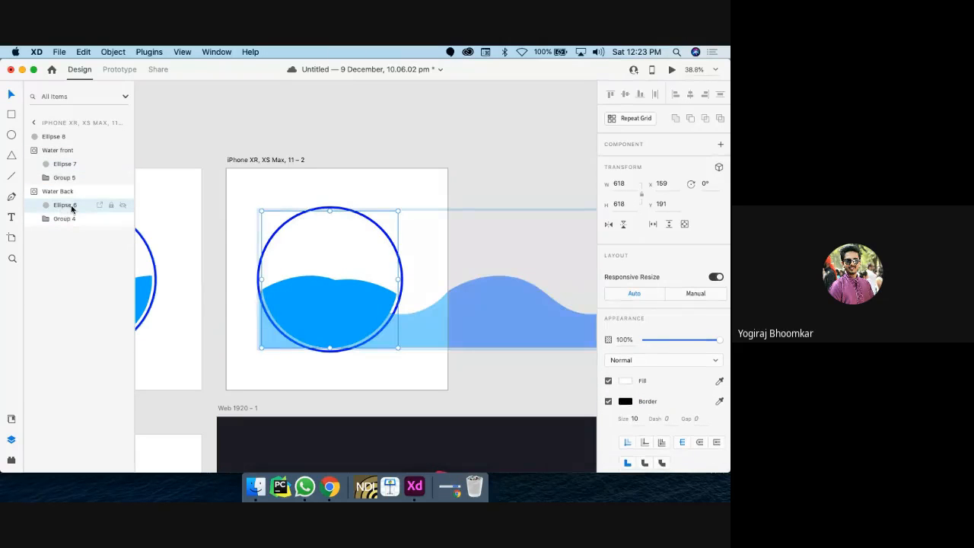
pyautogui.doubleClick(385, 347)
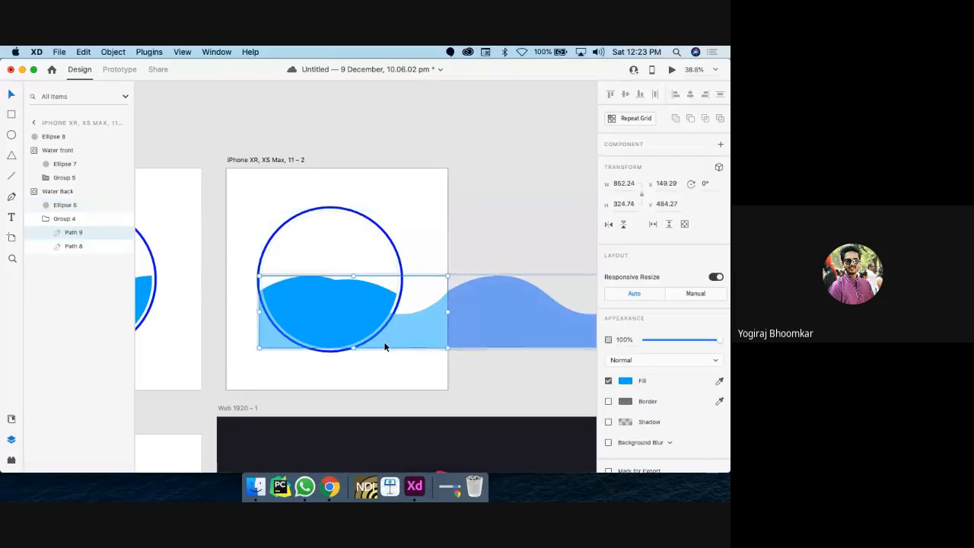
pyautogui.click(719, 381)
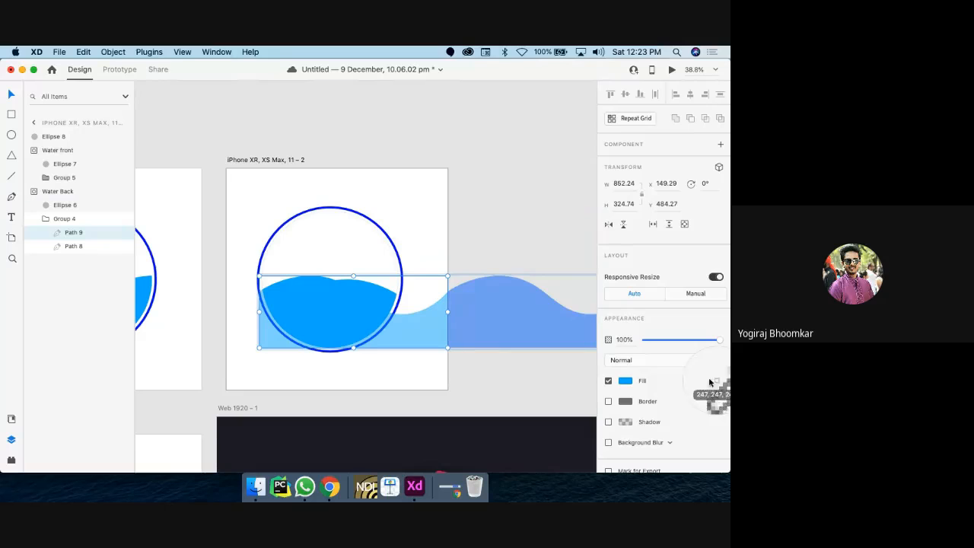
pyautogui.click(493, 312)
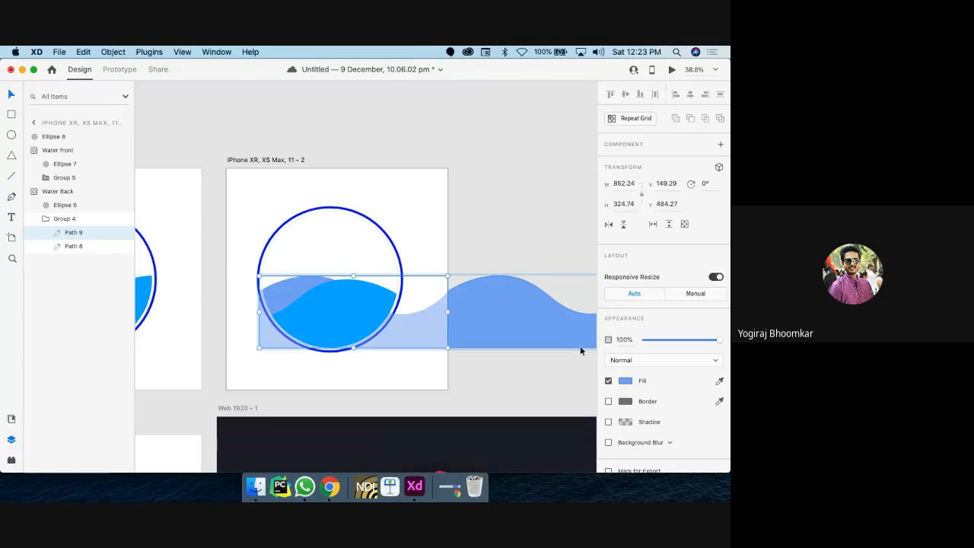
pyautogui.press('super+z')
# Step: Give the back wave the front wave's deeper blue fill
pyautogui.hscroll(-5, 486, 345)
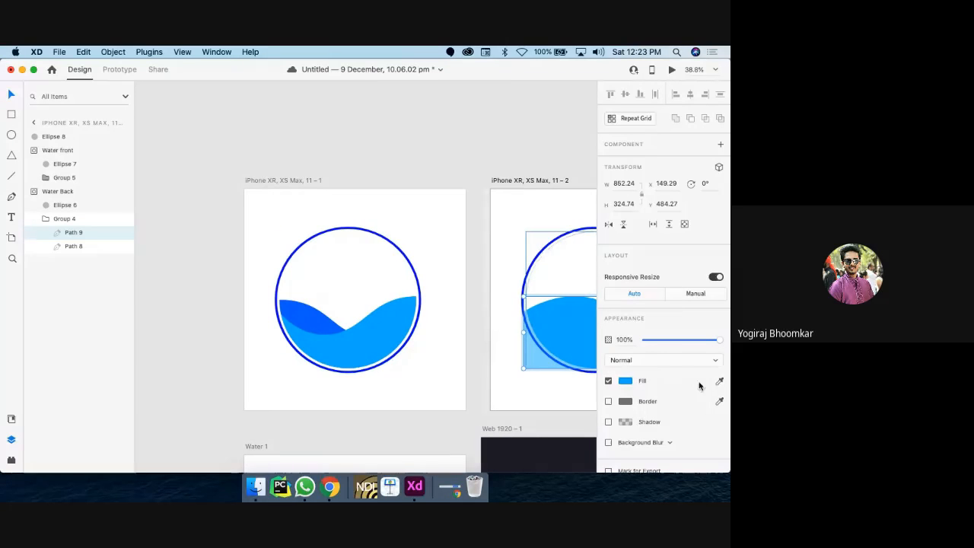
pyautogui.click(718, 382)
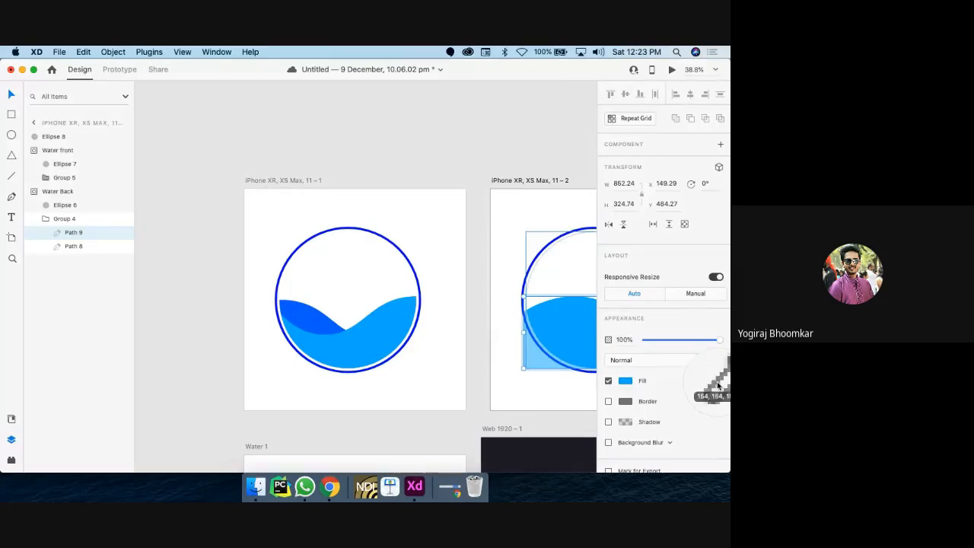
pyautogui.click(305, 329)
pyautogui.hscroll(5, 414, 341)
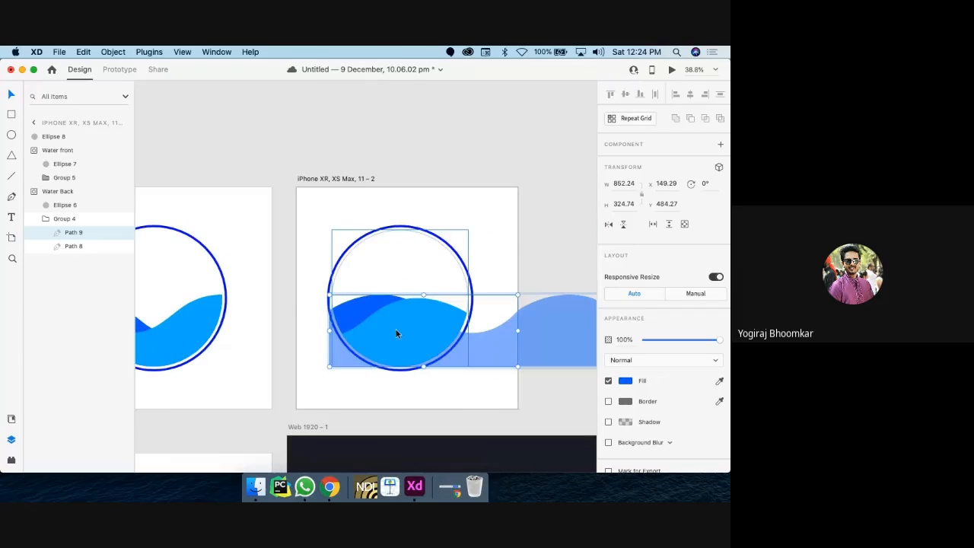
# Step: Shift the front and back wave groups sideways within the copy's circle
pyautogui.click(396, 332)
pyautogui.moveTo(397, 332)
pyautogui.mouseDown()
pyautogui.moveTo(405, 335)
pyautogui.moveTo(399, 328)
pyautogui.mouseUp()
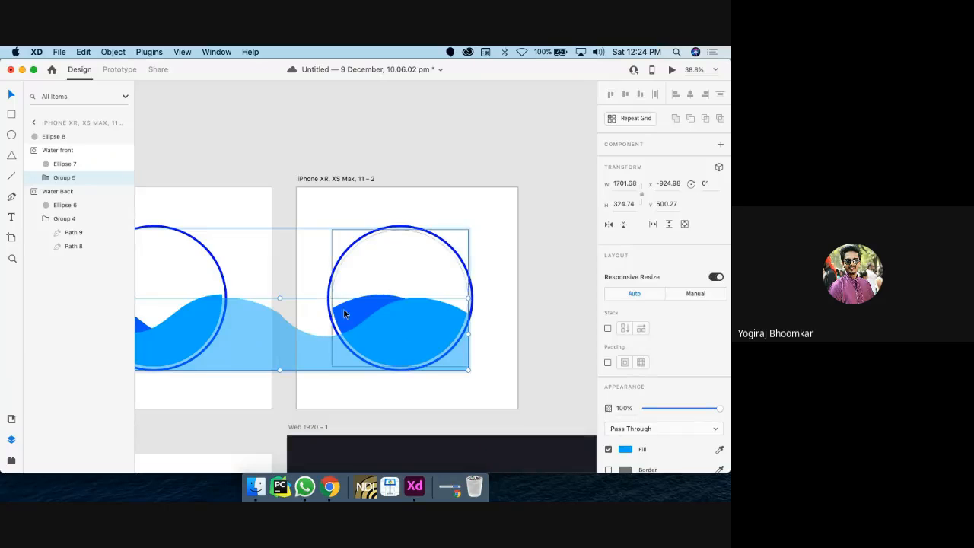
pyautogui.click(345, 309)
pyautogui.moveTo(352, 310); pyautogui.dragTo(526, 306)
pyautogui.click(398, 322)
pyautogui.press('super+z')
pyautogui.press('super+z')
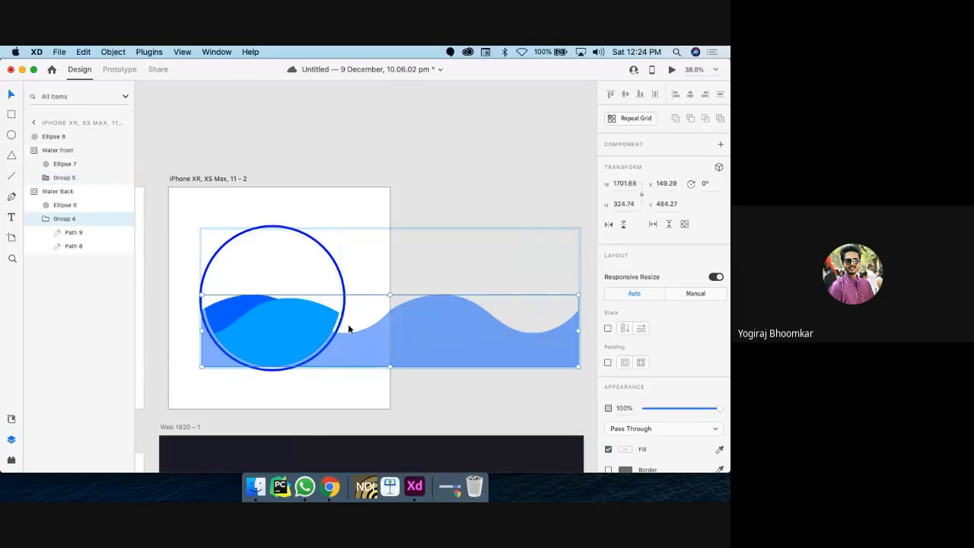
pyautogui.press('super+z')
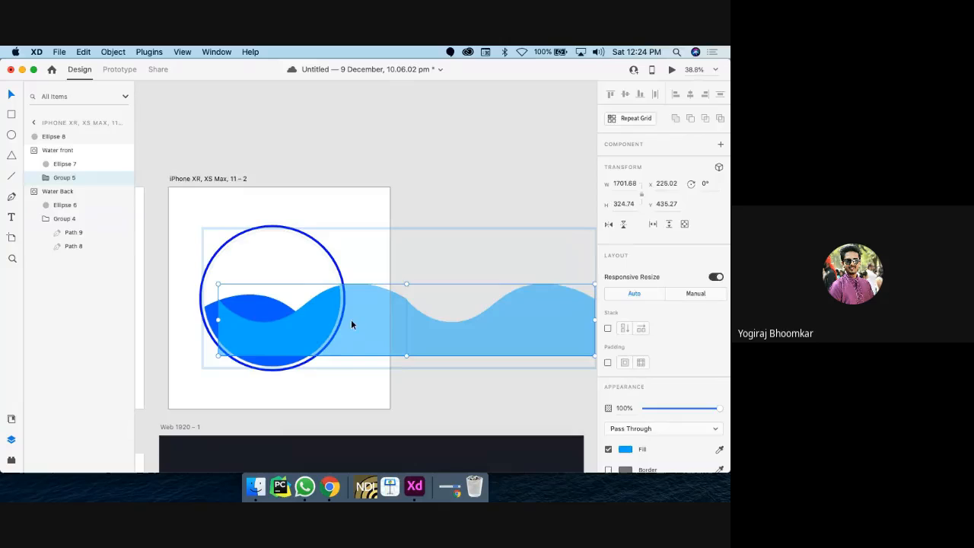
pyautogui.click(426, 163)
pyautogui.scroll(-10, 427, 165)
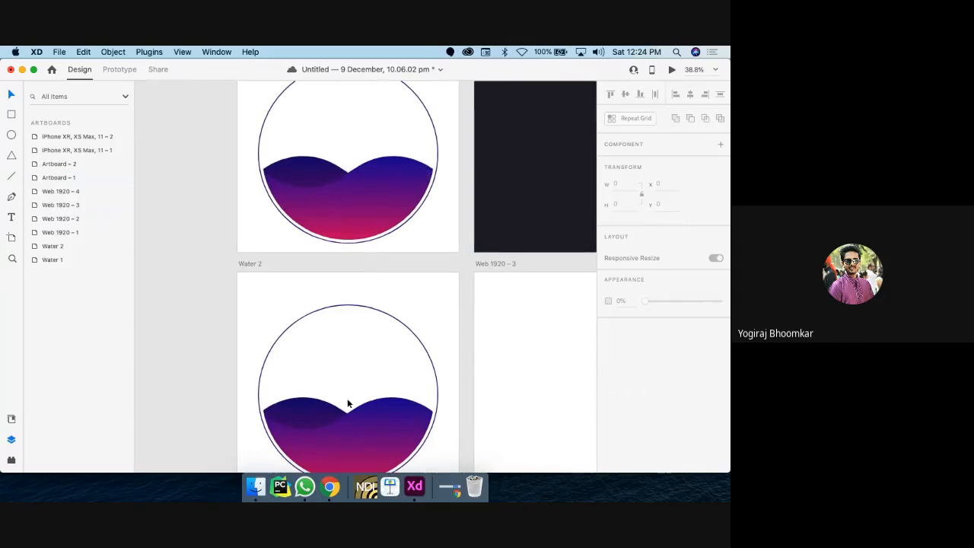
# Step: Shift the Water 2 wave group slightly inside its circle mask
pyautogui.scroll(-3, 349, 388)
pyautogui.doubleClick(348, 352)
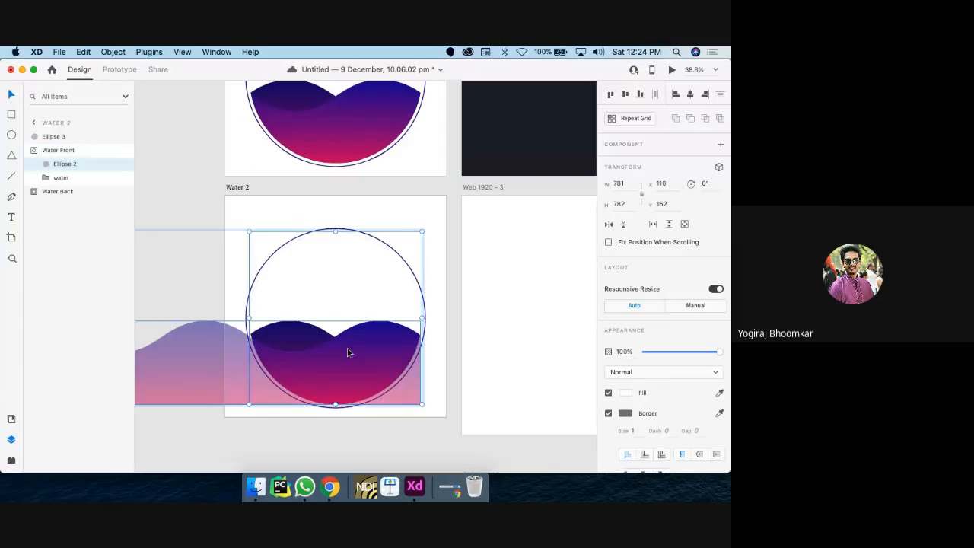
pyautogui.moveTo(346, 355)
pyautogui.mouseDown()
pyautogui.moveTo(534, 347)
pyautogui.moveTo(344, 359)
pyautogui.mouseUp()
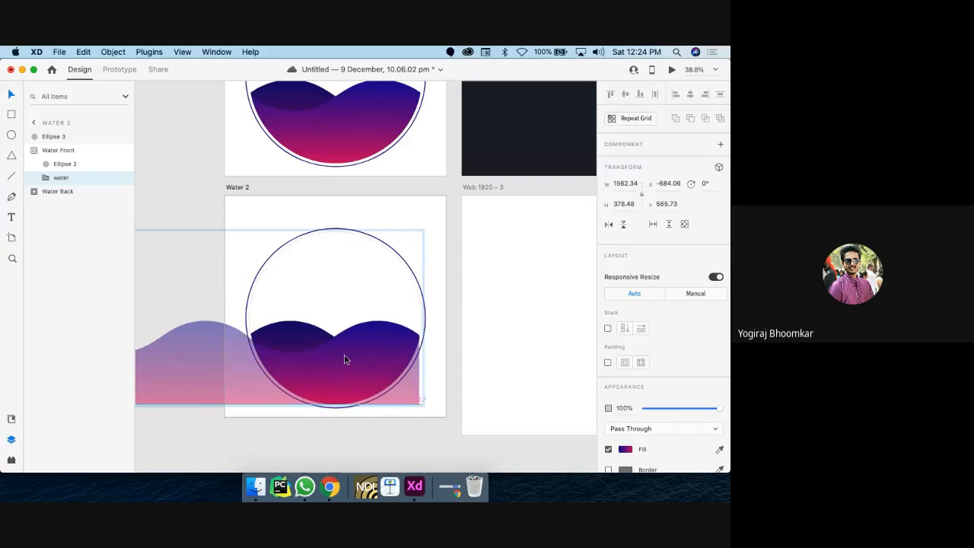
pyautogui.click(309, 332)
# Step: Slide the second iPhone artboard's front wave far to the left
pyautogui.scroll(3, 320, 316)
pyautogui.scroll(5, 323, 309)
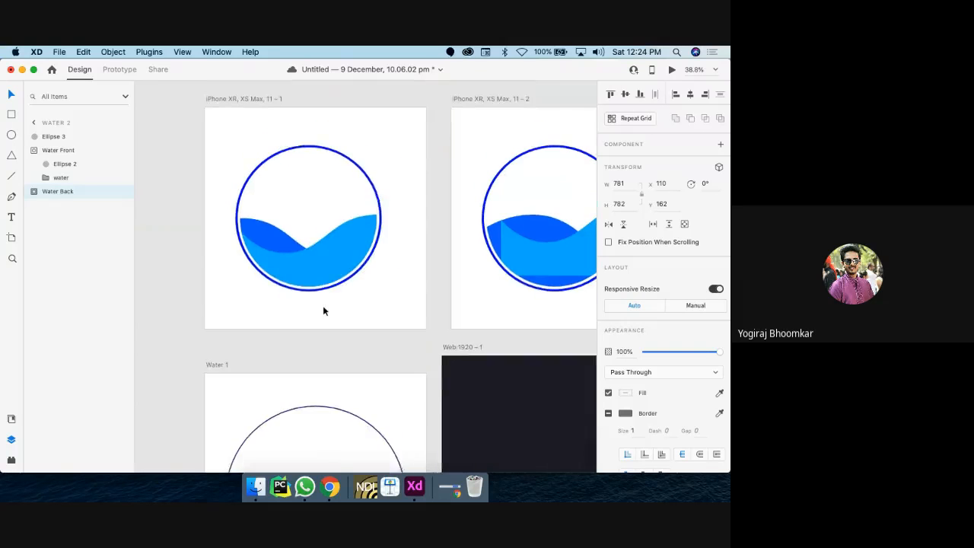
pyautogui.hscroll(2, 323, 308)
pyautogui.click(473, 270)
pyautogui.moveTo(473, 269); pyautogui.dragTo(235, 278)
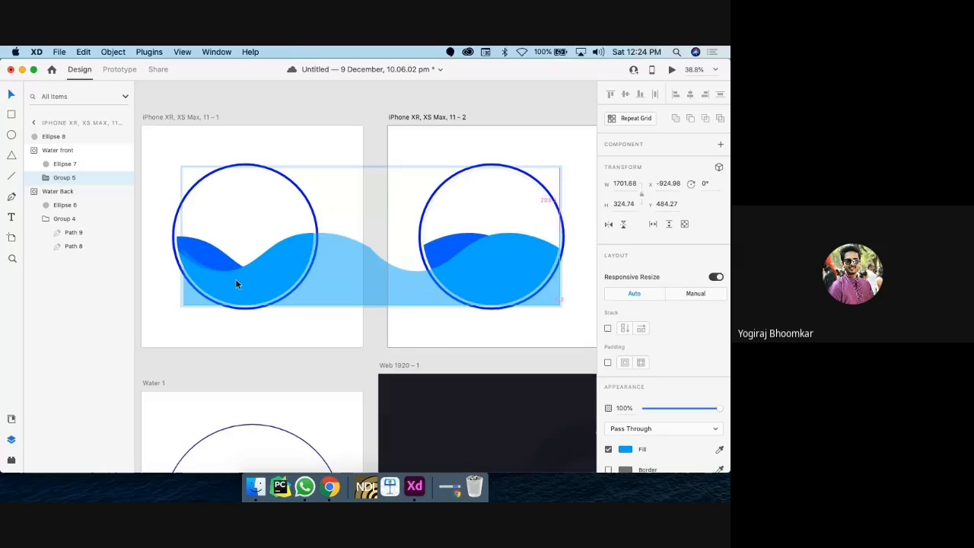
# Step: Slide the back wave group left inside its circle, then select the first iPhone artboard
pyautogui.click(450, 247)
pyautogui.doubleClick(451, 244)
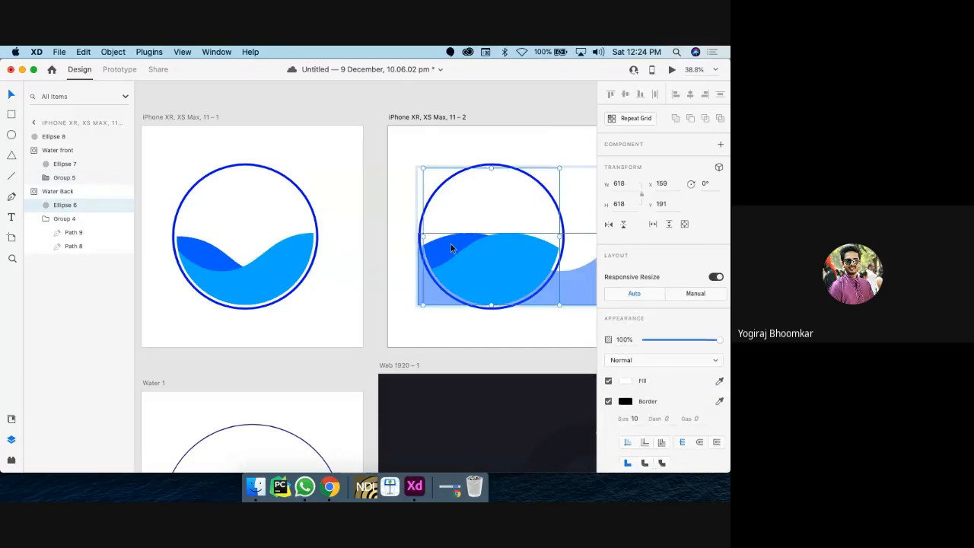
pyautogui.moveTo(454, 243); pyautogui.dragTo(487, 245)
pyautogui.click(424, 212)
pyautogui.hscroll(-5, 425, 210)
pyautogui.scroll(1, 426, 210)
pyautogui.scroll(-3, 425, 212)
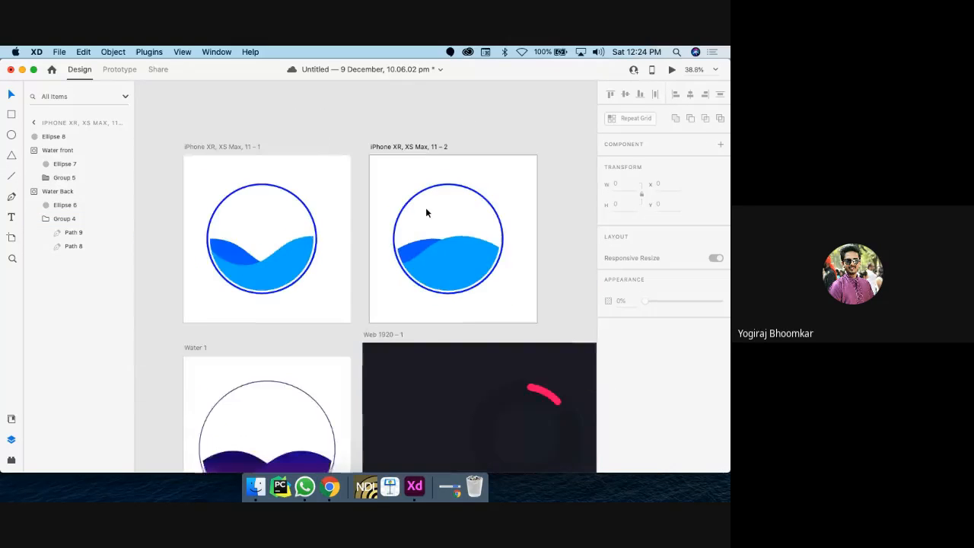
pyautogui.click(240, 163)
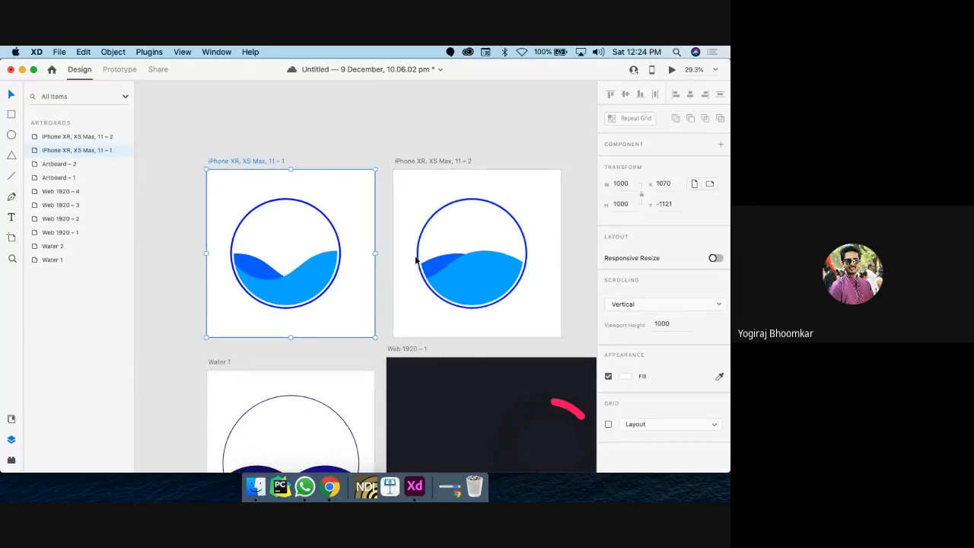
# Step: Wire iPhone XR 11 – 1 to 11 – 2 with an Auto-Animate interaction
pyautogui.click(119, 70)
pyautogui.moveTo(374, 241); pyautogui.dragTo(409, 245)
pyautogui.hscroll(2, 410, 245)
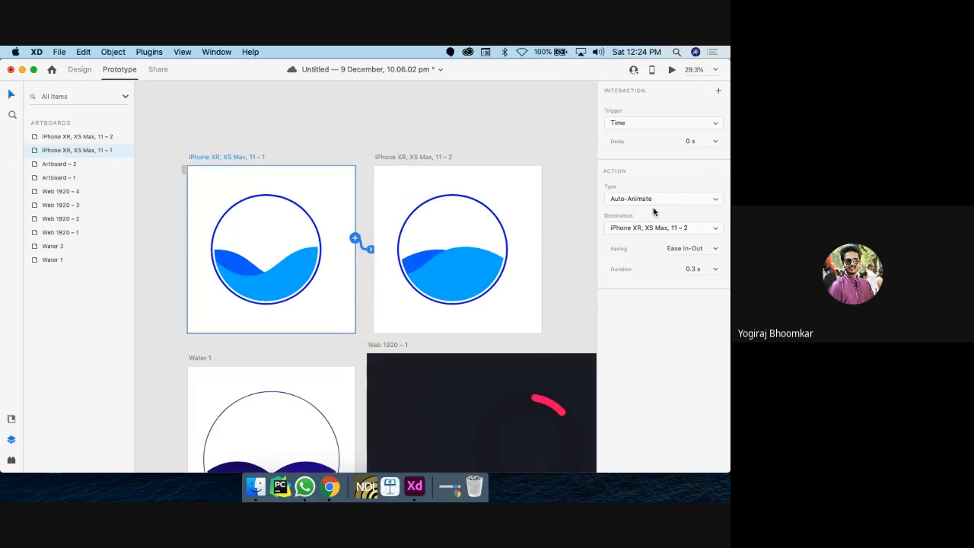
pyautogui.click(659, 198)
pyautogui.click(660, 198)
pyautogui.scroll(3, 430, 263)
# Step: Check the Water Back and Water Front groups, then reselect the first artboard in Design mode
pyautogui.click(403, 254)
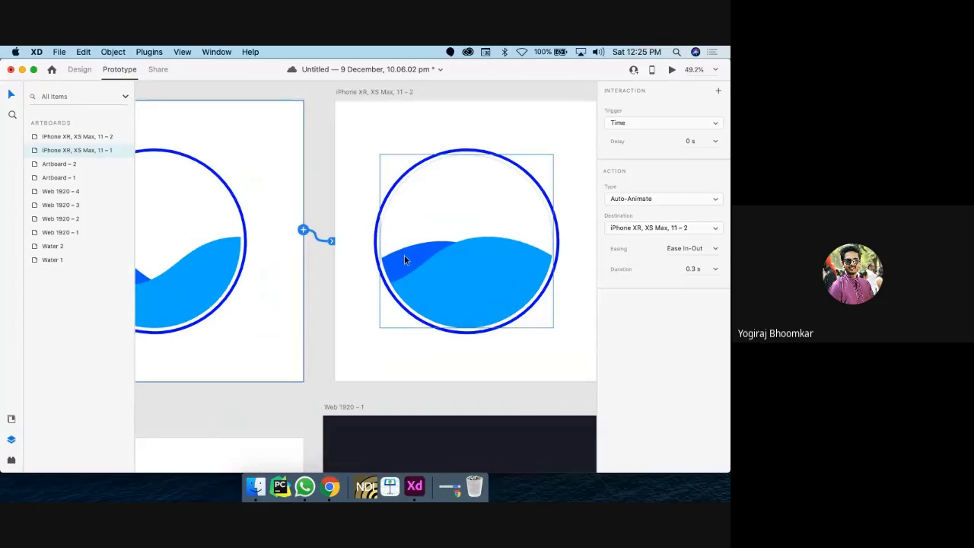
pyautogui.scroll(-10, 445, 282)
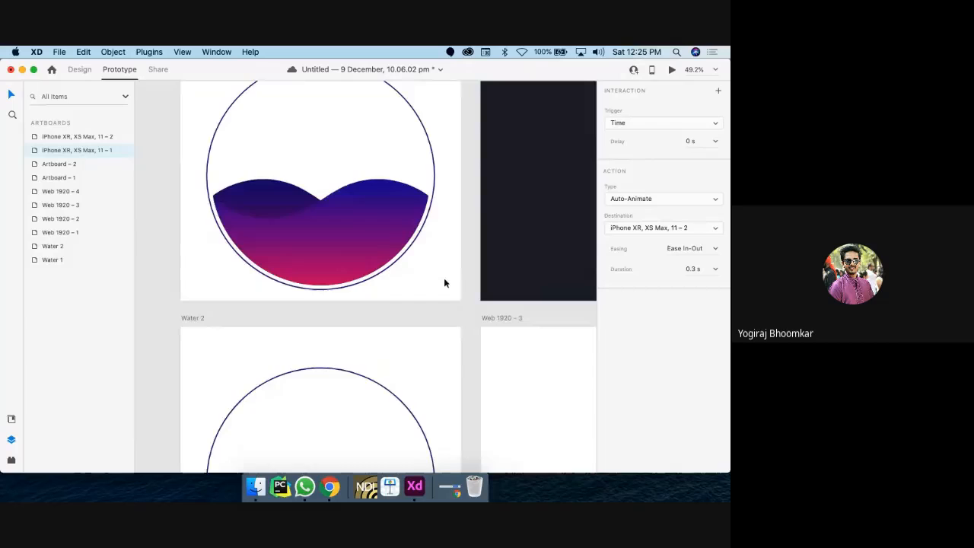
pyautogui.scroll(-3, 443, 280)
pyautogui.click(330, 183)
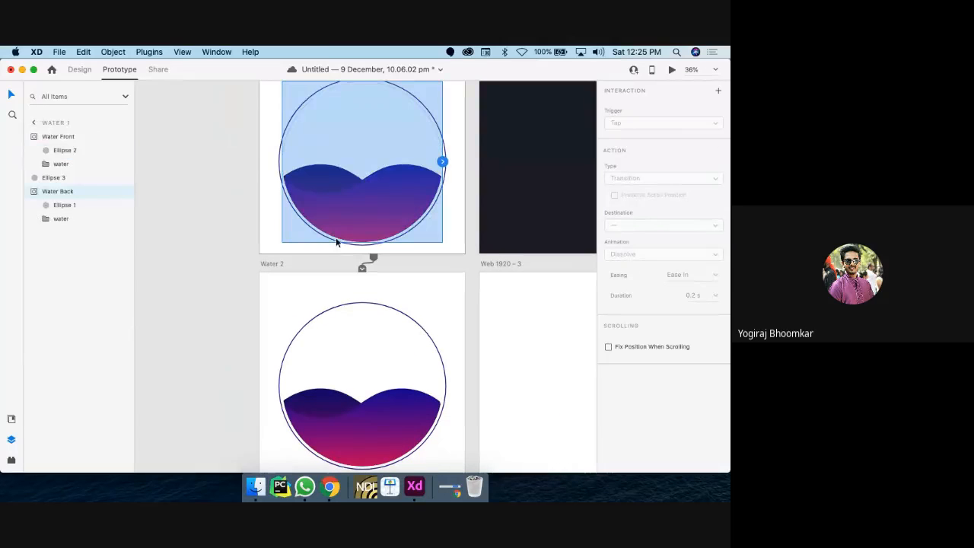
pyautogui.click(355, 414)
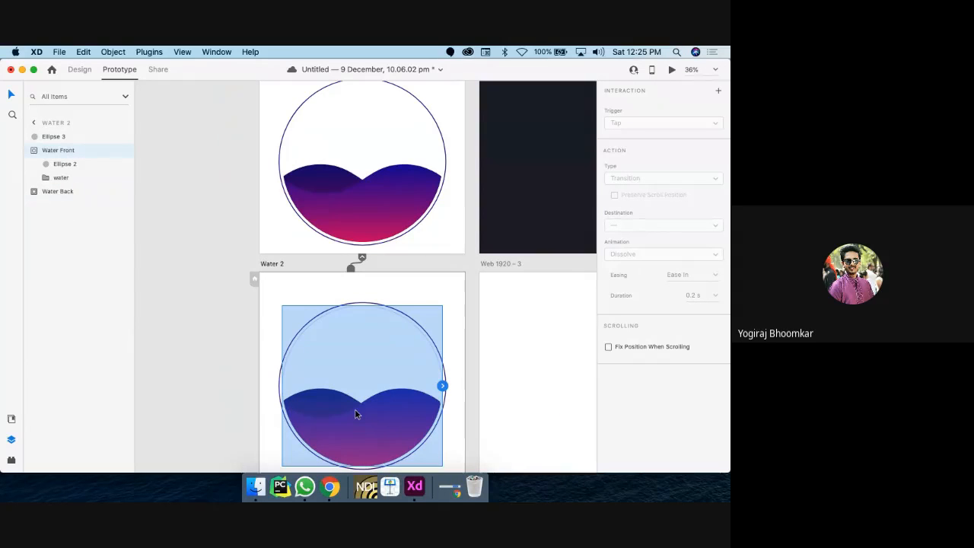
pyautogui.click(79, 70)
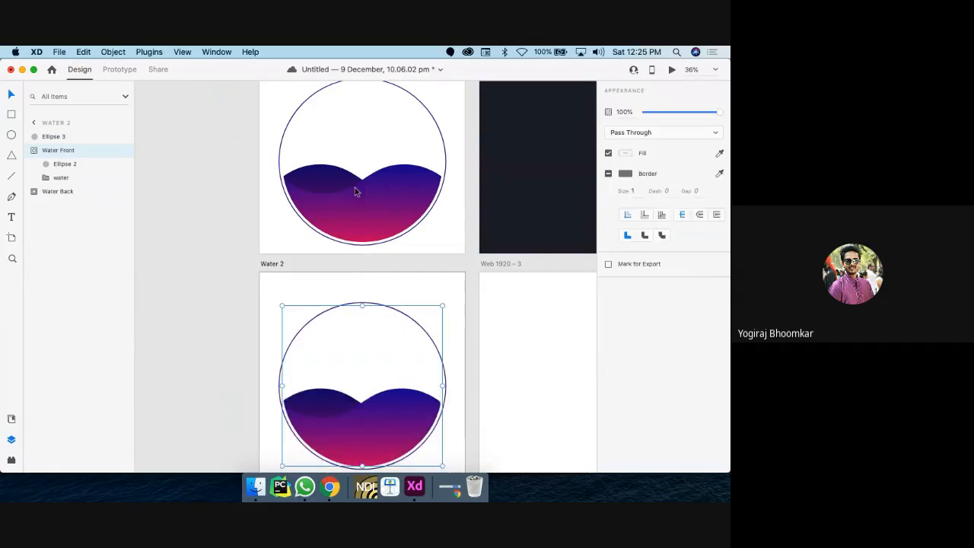
pyautogui.scroll(5, 334, 205)
pyautogui.scroll(-5, 334, 206)
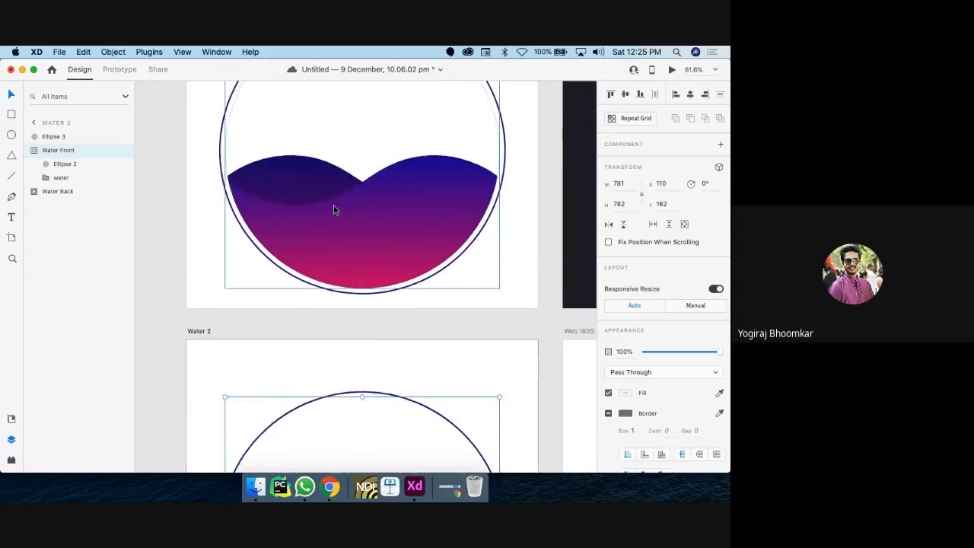
pyautogui.scroll(-2, 305, 204)
pyautogui.click(256, 204)
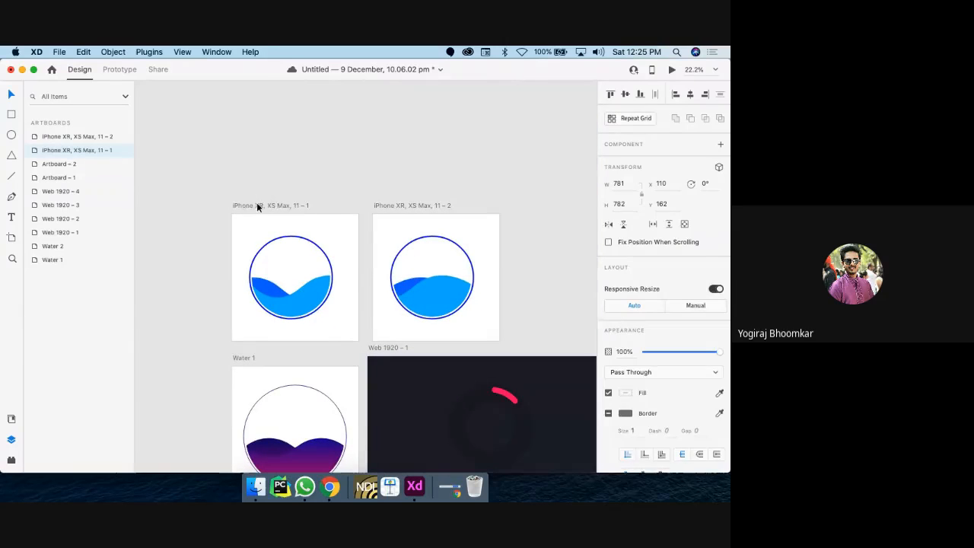
# Step: Preview the animation, then change the first link's duration to 2 s
pyautogui.click(671, 70)
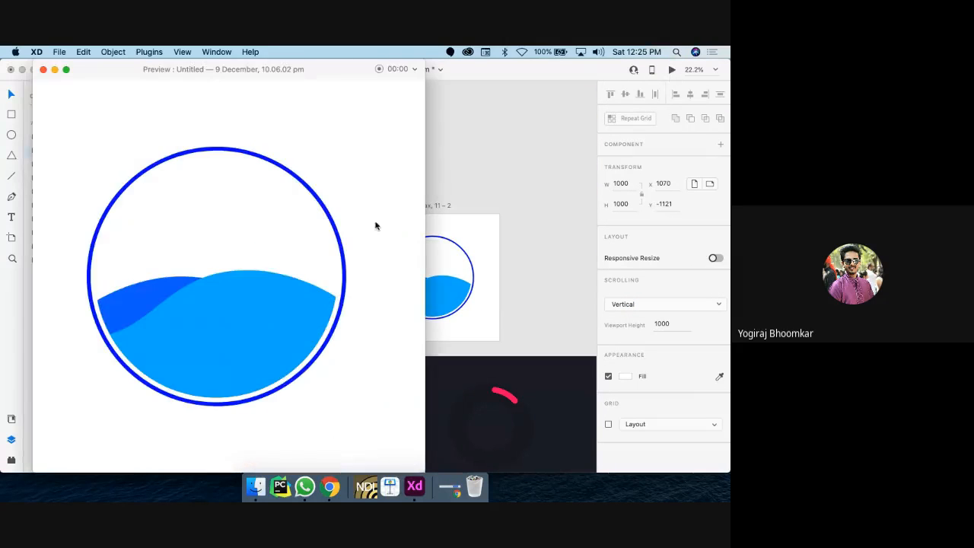
pyautogui.click(43, 70)
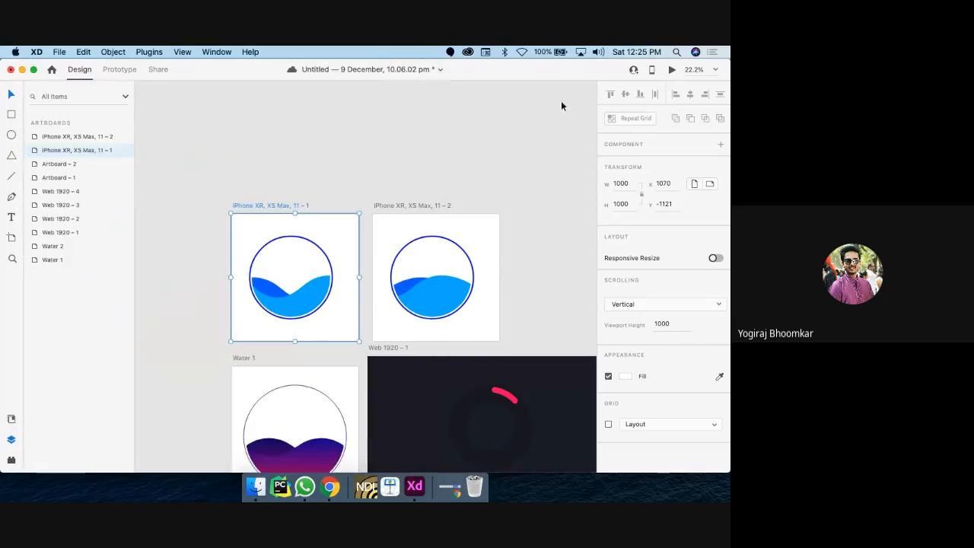
pyautogui.click(120, 69)
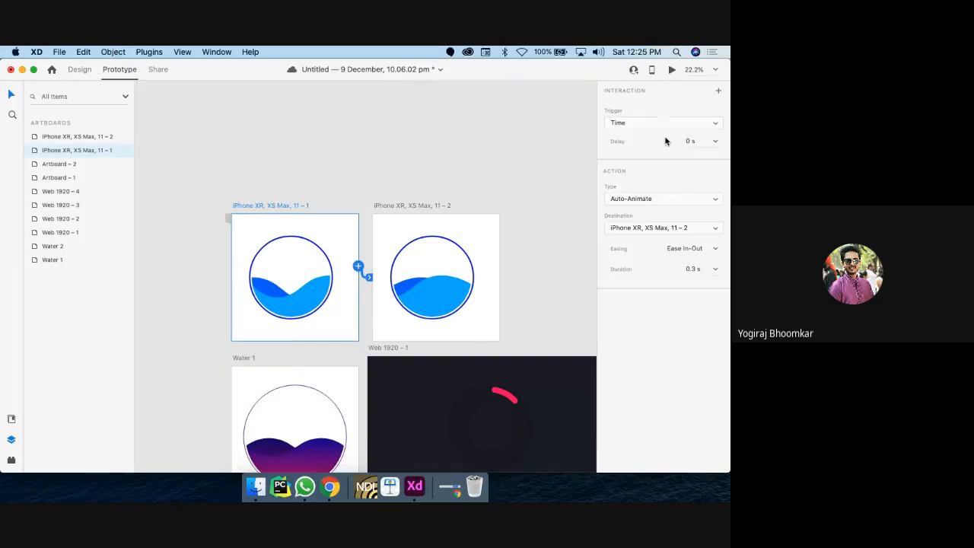
pyautogui.click(708, 270)
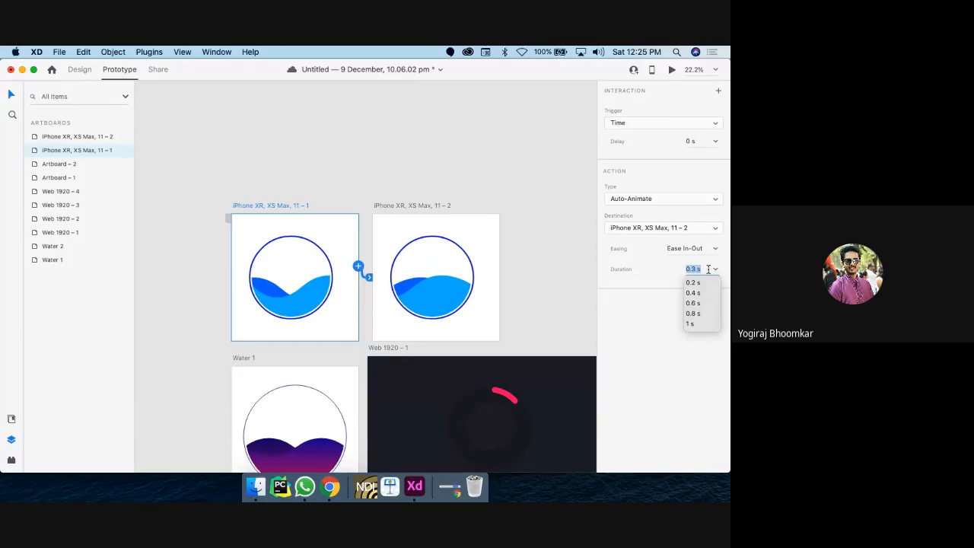
pyautogui.press('BackSpace')
pyautogui.press('BackSpace')
pyautogui.press('BackSpace')
pyautogui.write('2')
pyautogui.press('Return')
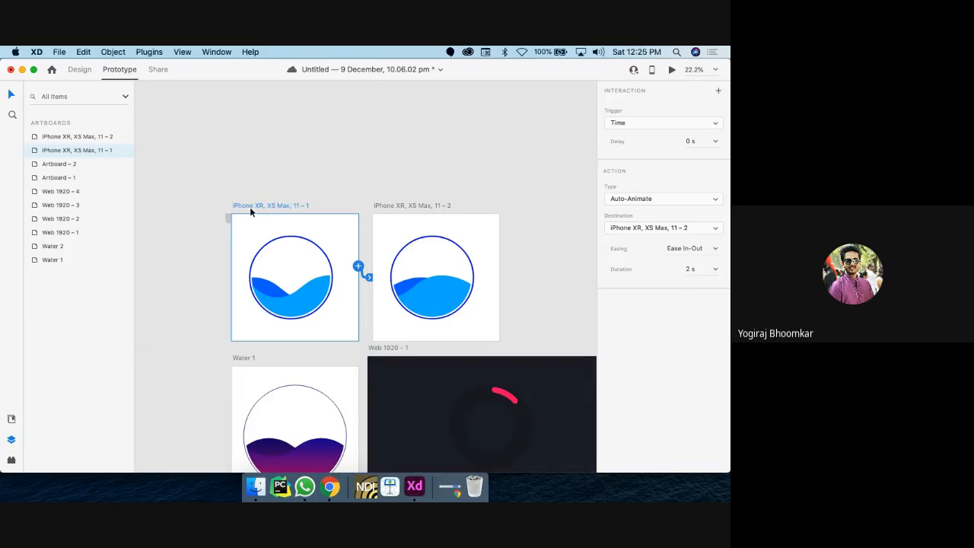
# Step: Link the second iPhone artboard back to the first with easing None
pyautogui.click(416, 206)
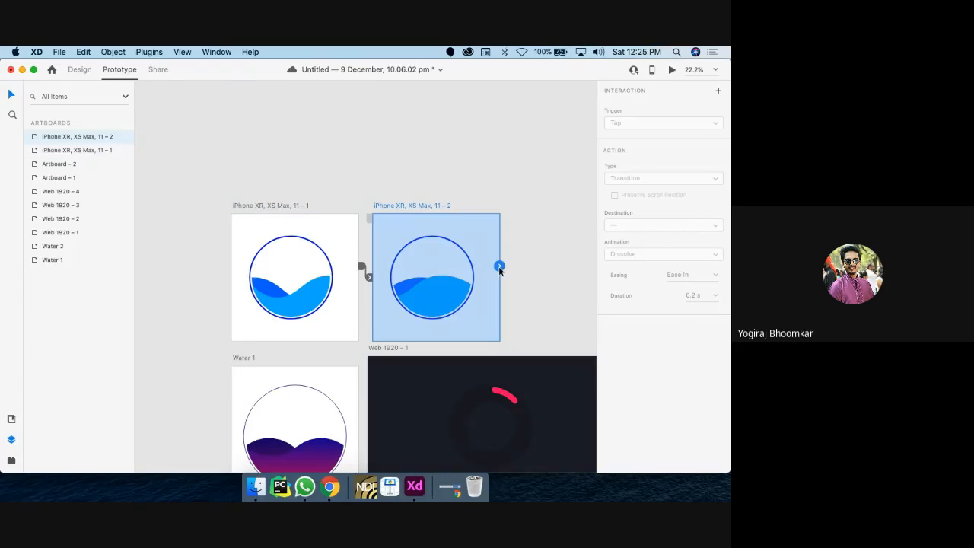
pyautogui.moveTo(384, 317); pyautogui.dragTo(346, 300)
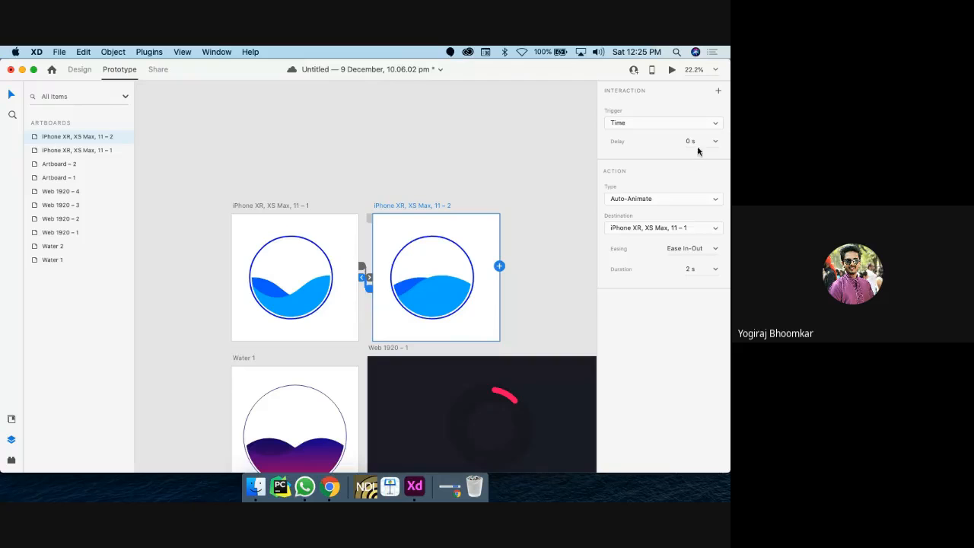
pyautogui.click(716, 249)
pyautogui.click(693, 262)
# Step: Set the first link's easing to None and review it in preview
pyautogui.click(364, 275)
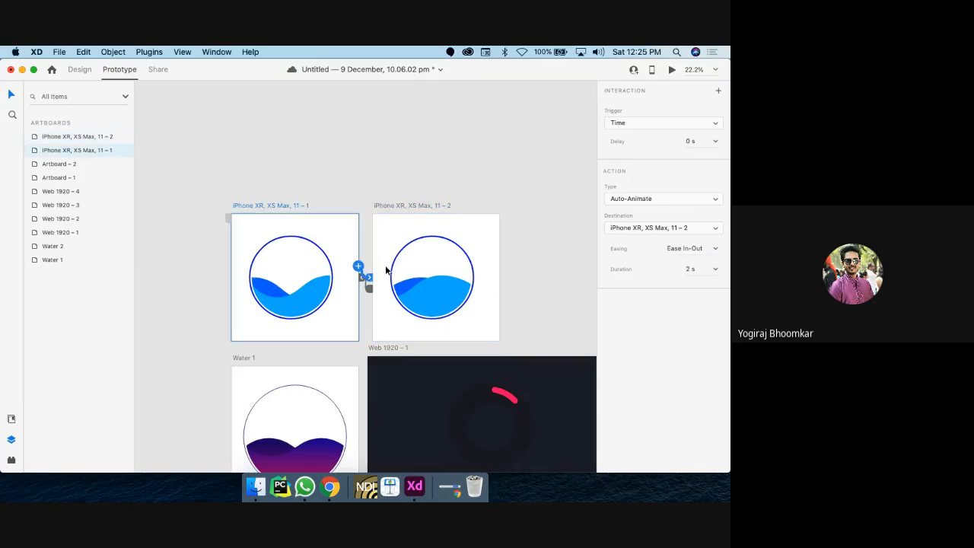
pyautogui.click(715, 249)
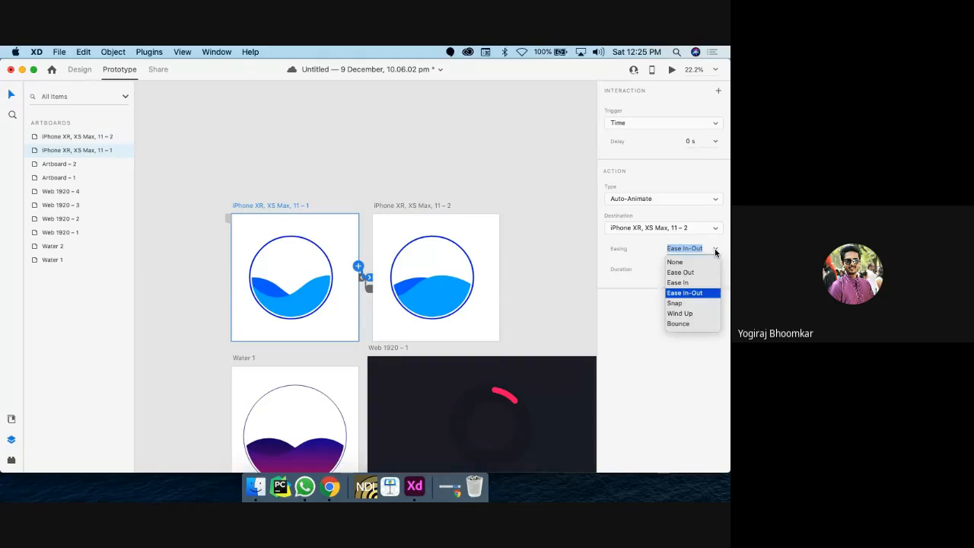
pyautogui.click(677, 261)
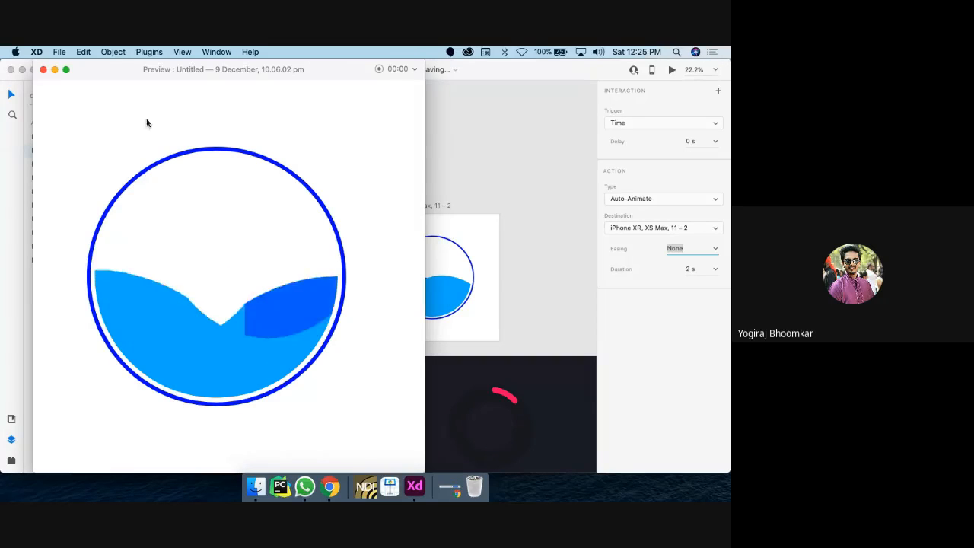
pyautogui.click(43, 70)
# Step: In Design mode, select the pink arc ellipse inside the loading spinner component
pyautogui.click(79, 70)
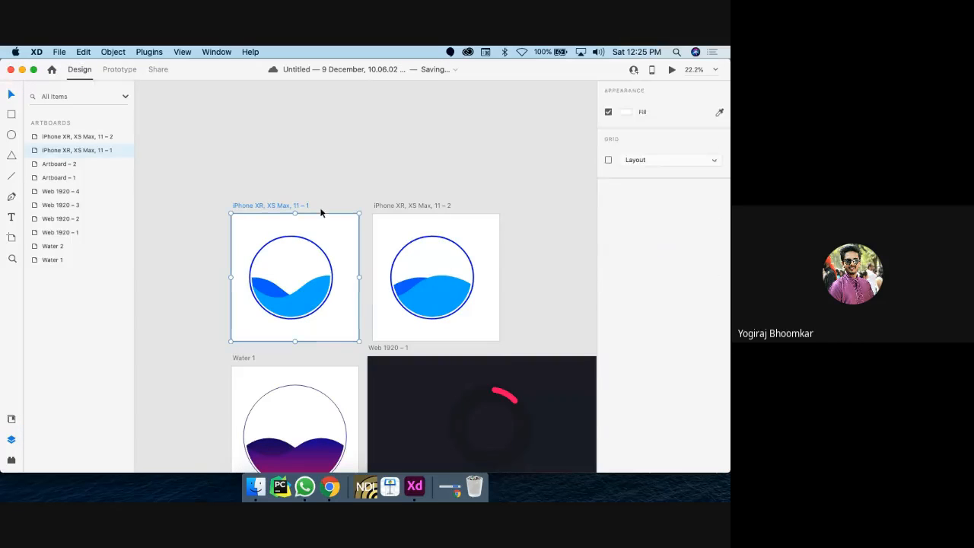
pyautogui.scroll(-3, 403, 341)
pyautogui.hscroll(2, 403, 341)
pyautogui.scroll(1, 404, 339)
pyautogui.hscroll(2, 404, 339)
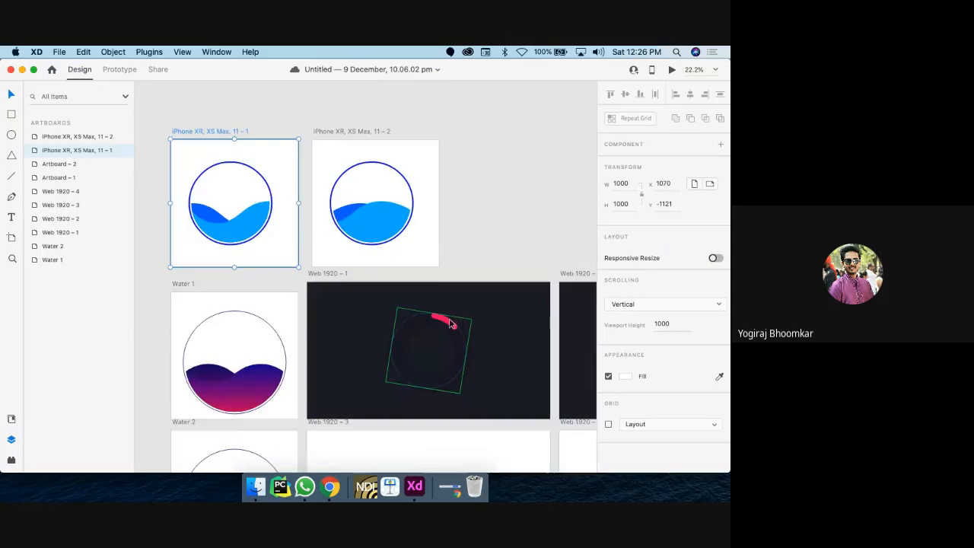
pyautogui.scroll(2, 449, 325)
pyautogui.scroll(-5, 449, 324)
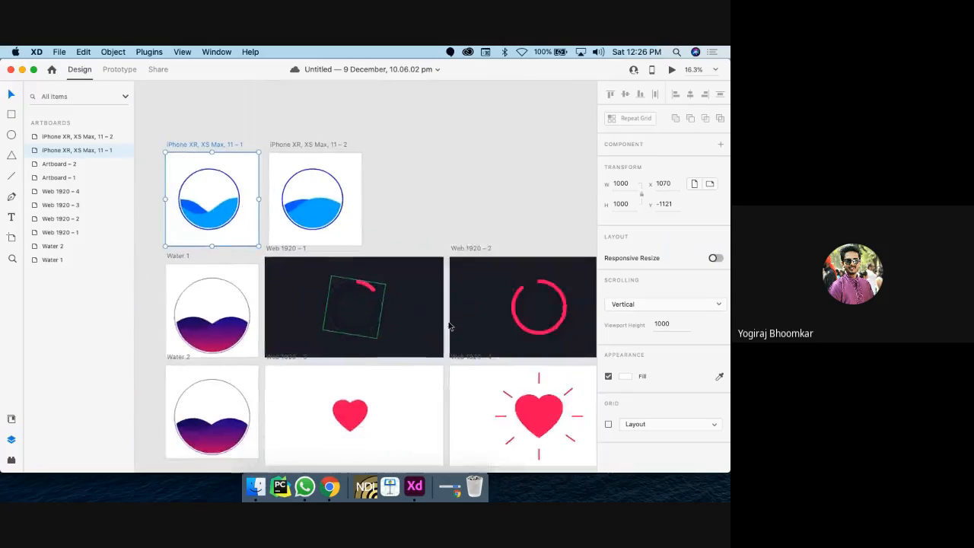
pyautogui.scroll(-5, 449, 325)
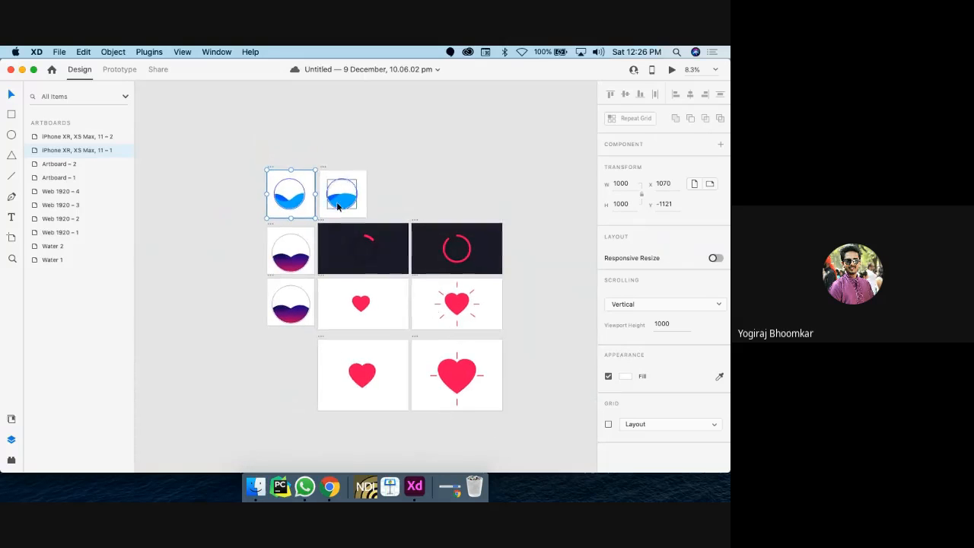
pyautogui.scroll(5, 372, 274)
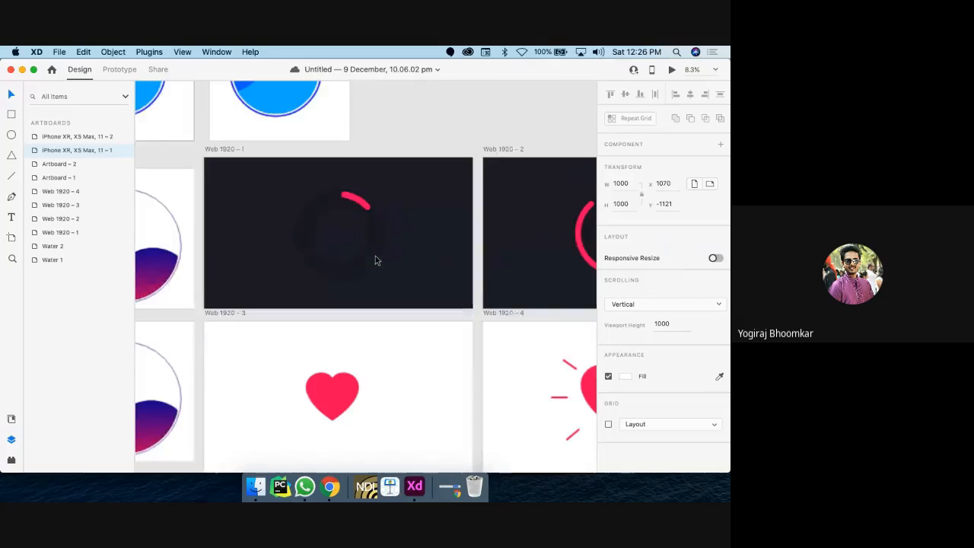
pyautogui.click(365, 203)
pyautogui.doubleClick(365, 203)
pyautogui.scroll(3, 365, 203)
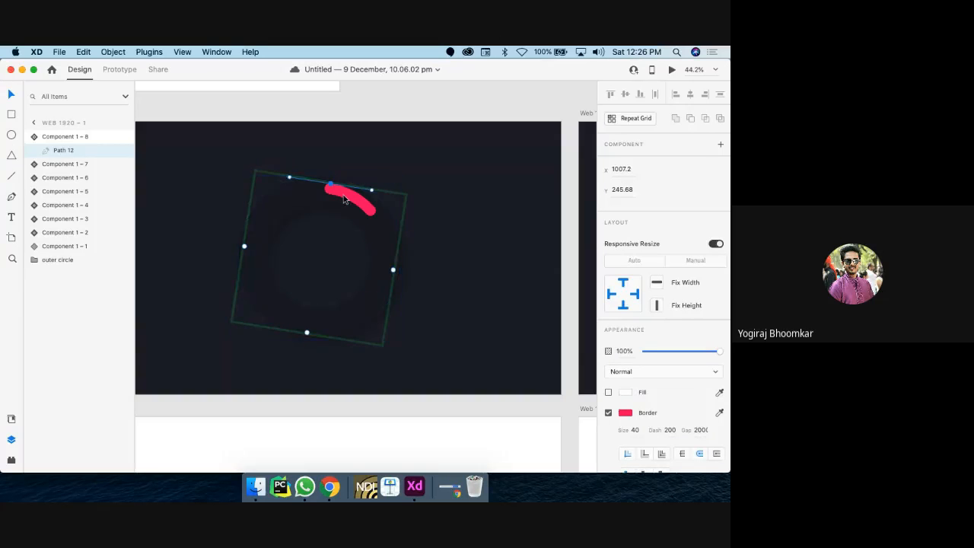
pyautogui.click(320, 176)
pyautogui.scroll(4, 324, 172)
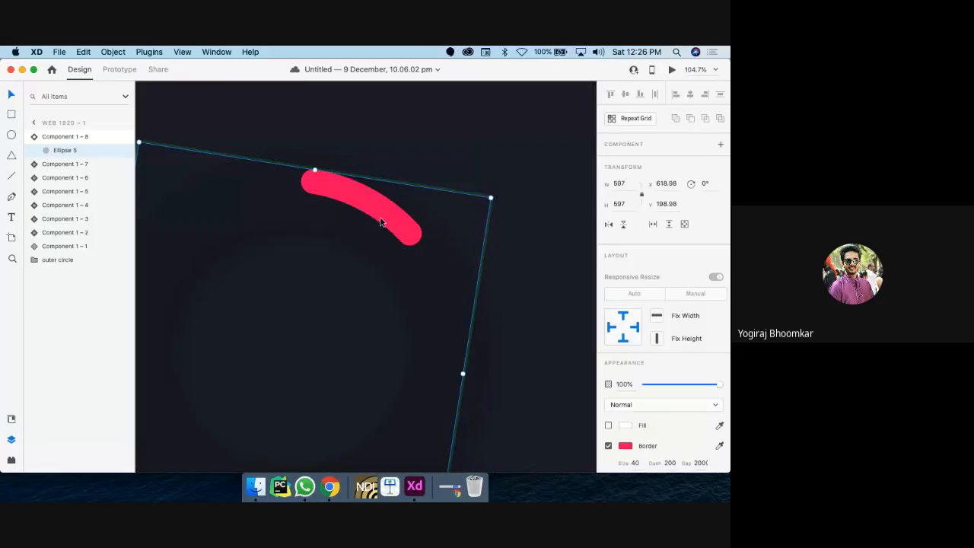
pyautogui.scroll(-4, 381, 221)
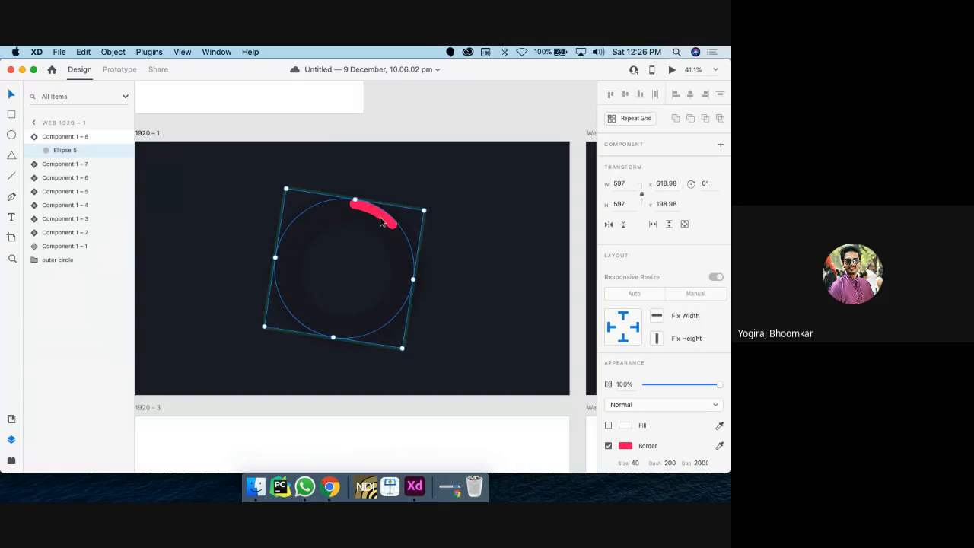
# Step: Add arc copies rotated to 37° and 87°, then undo them
pyautogui.press('super+d')
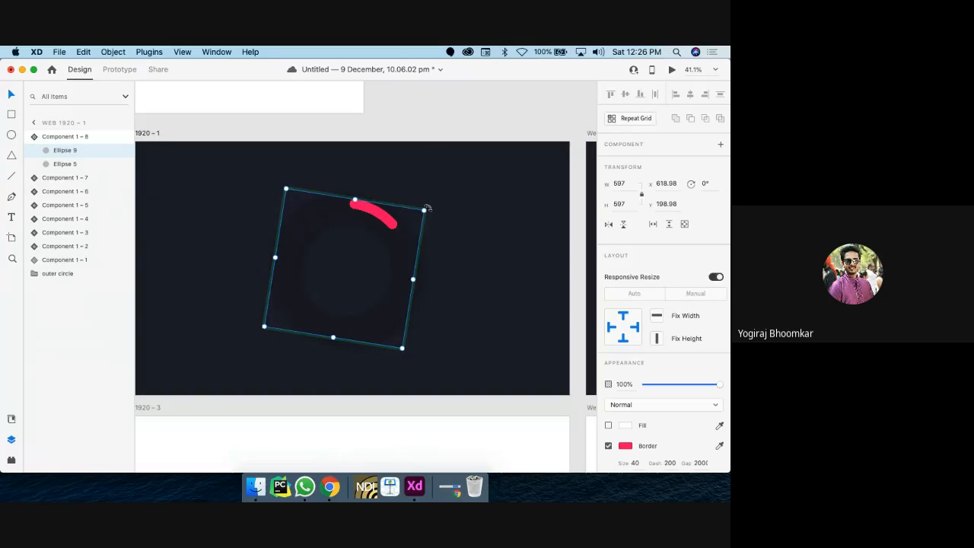
pyautogui.moveTo(427, 208); pyautogui.dragTo(472, 276)
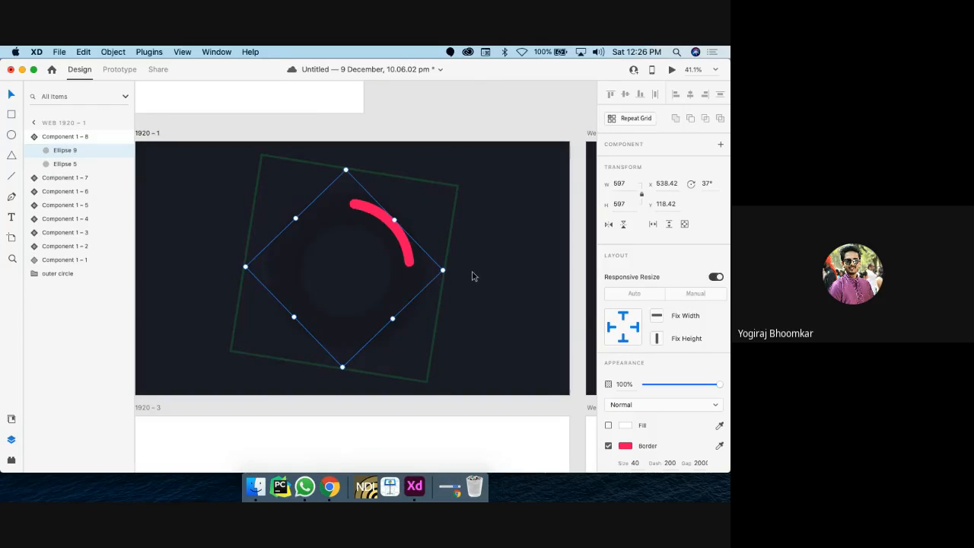
pyautogui.press('super+d')
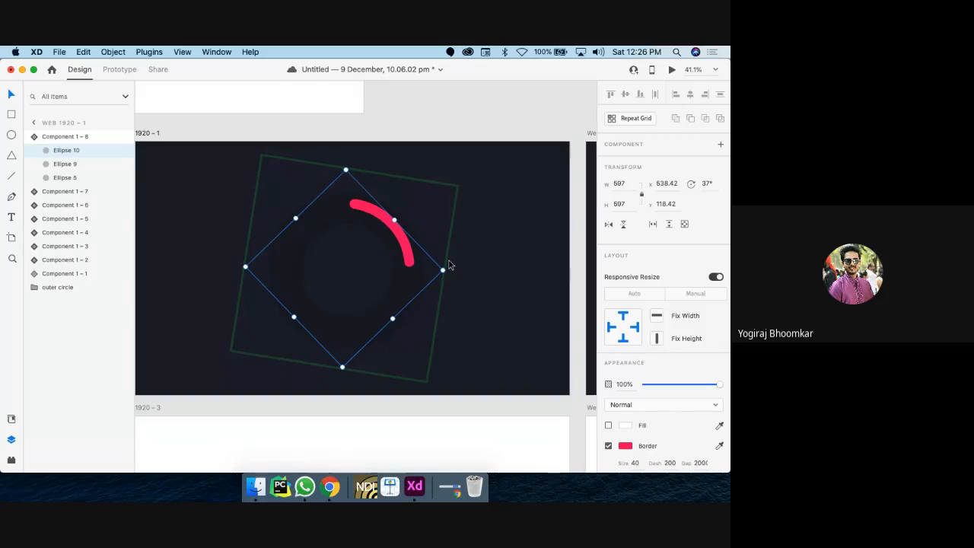
pyautogui.moveTo(449, 266); pyautogui.dragTo(439, 383)
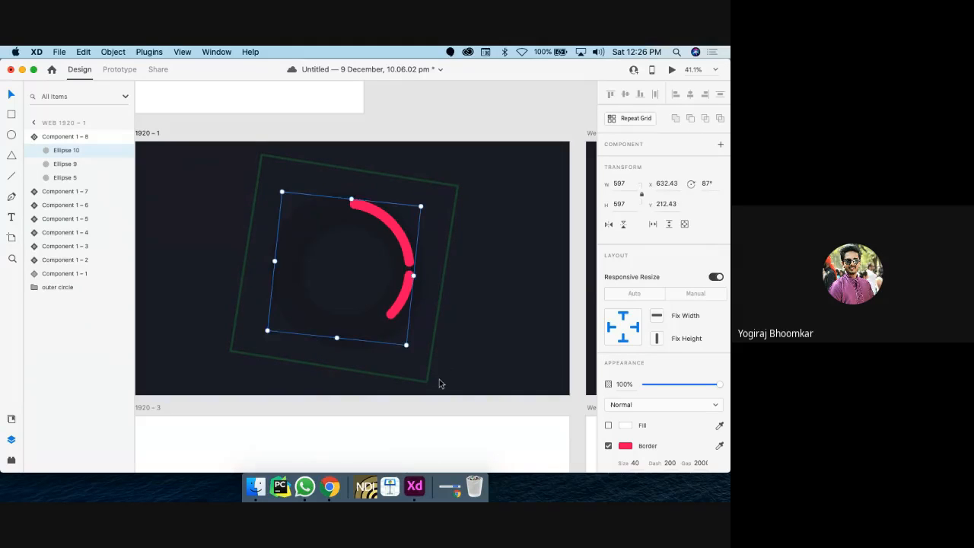
pyautogui.click(404, 354)
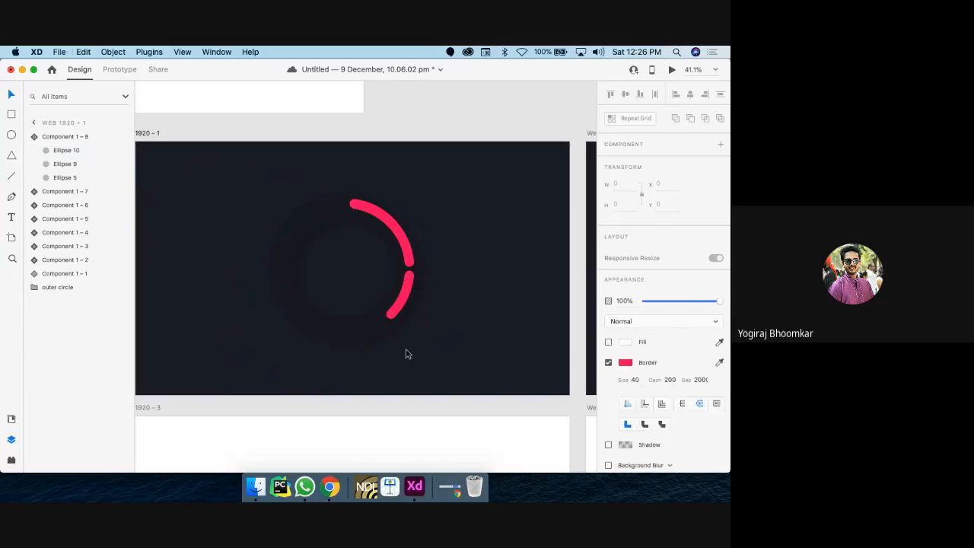
pyautogui.press('super+z')
pyautogui.press('super+z')
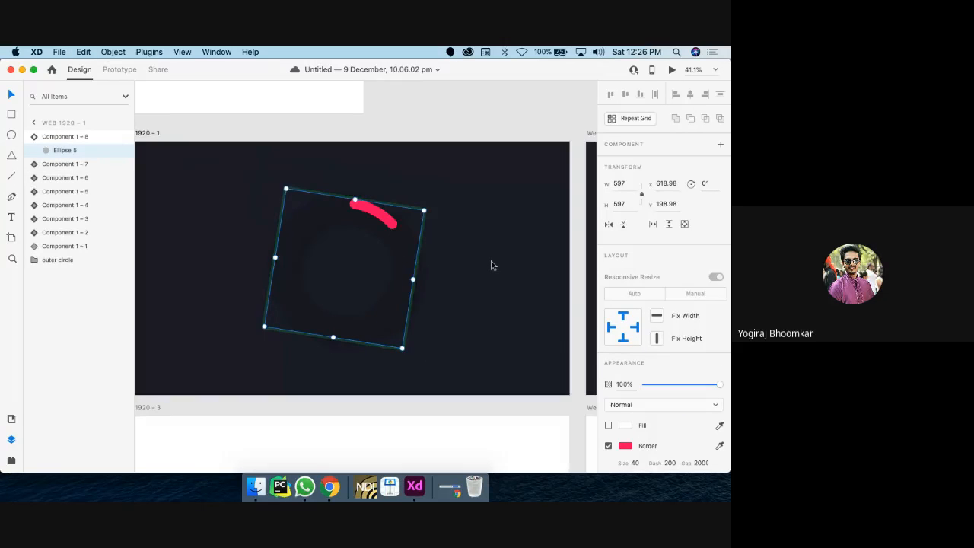
# Step: Preview Web 1920 – 1 and trigger the arc growing into a full ring
pyautogui.hscroll(10, 491, 265)
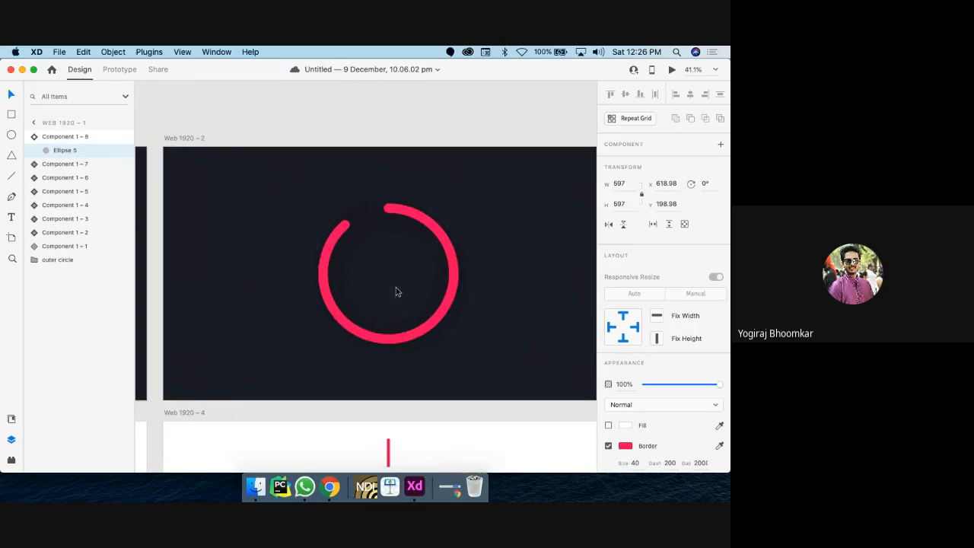
pyautogui.scroll(-5, 375, 337)
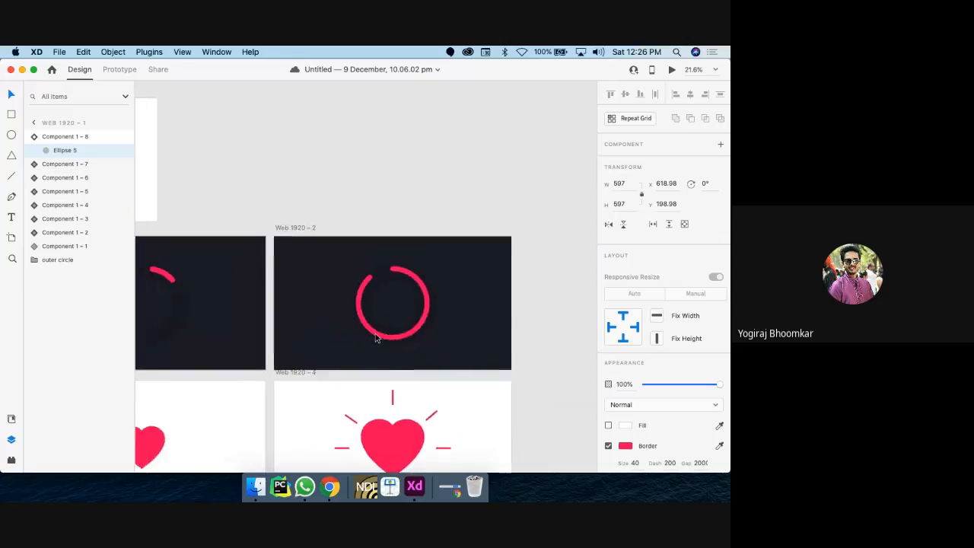
pyautogui.hscroll(-5, 375, 338)
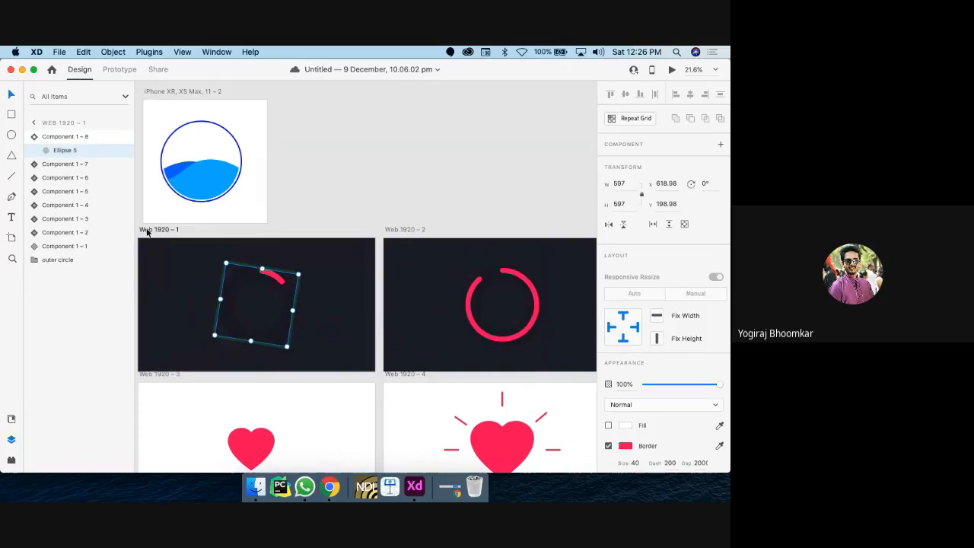
pyautogui.click(148, 230)
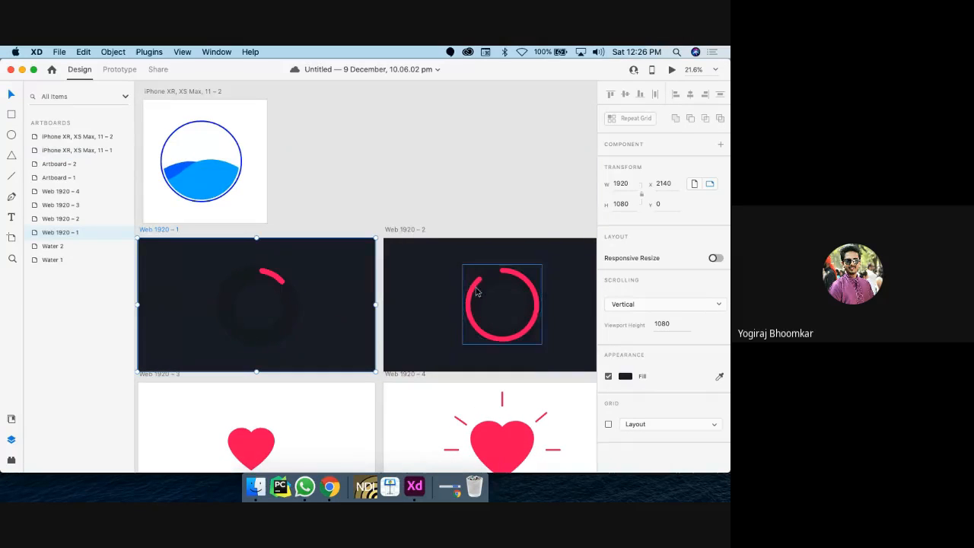
pyautogui.click(672, 70)
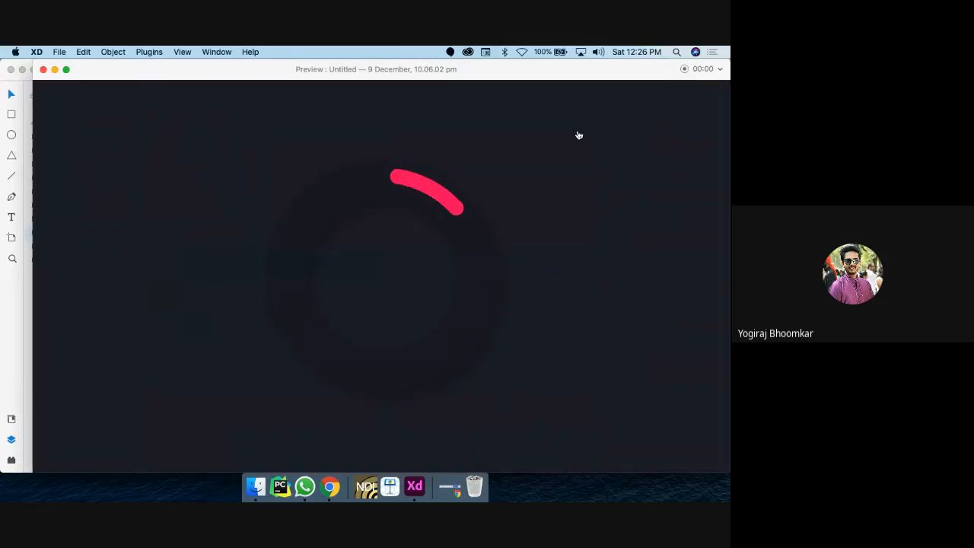
pyautogui.click(443, 196)
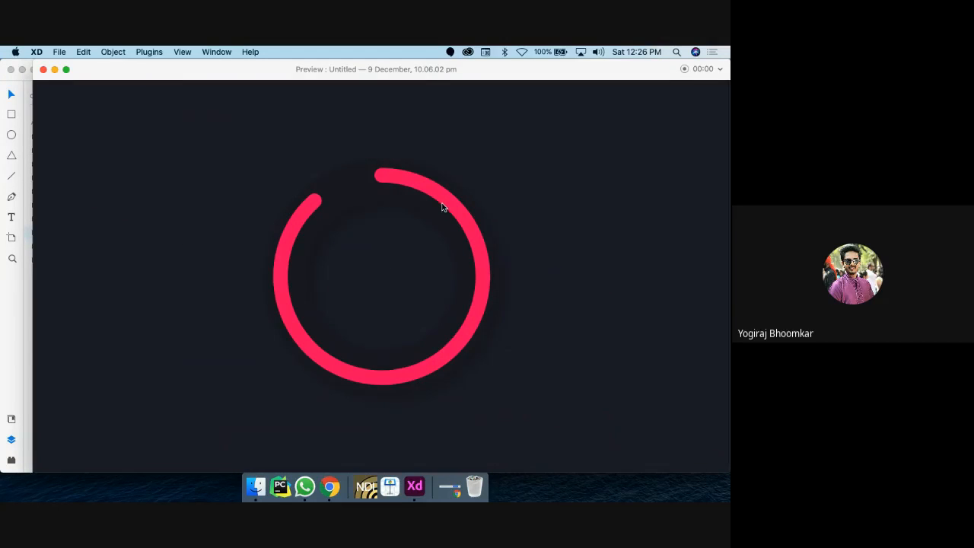
pyautogui.click(43, 71)
# Step: Close the spinner demo document
pyautogui.scroll(-5, 439, 386)
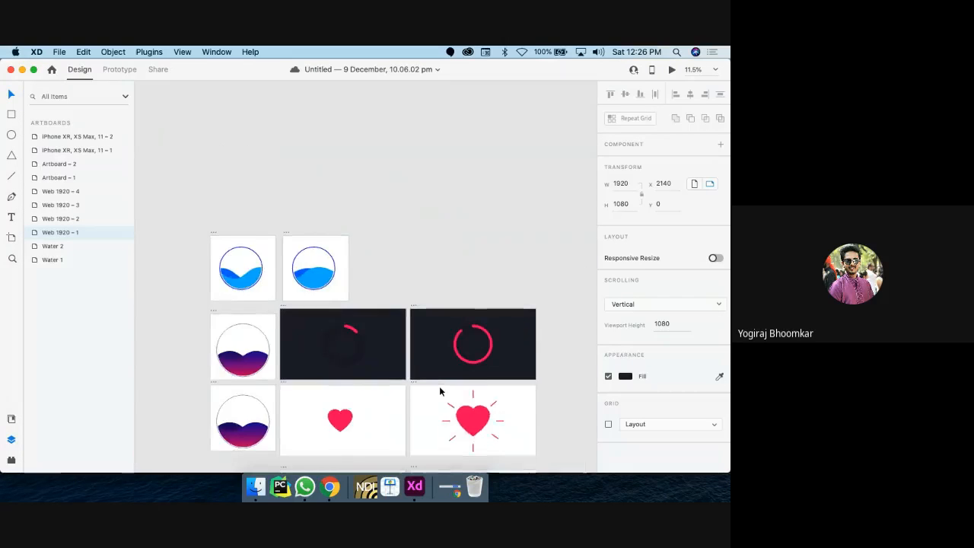
pyautogui.scroll(1, 439, 386)
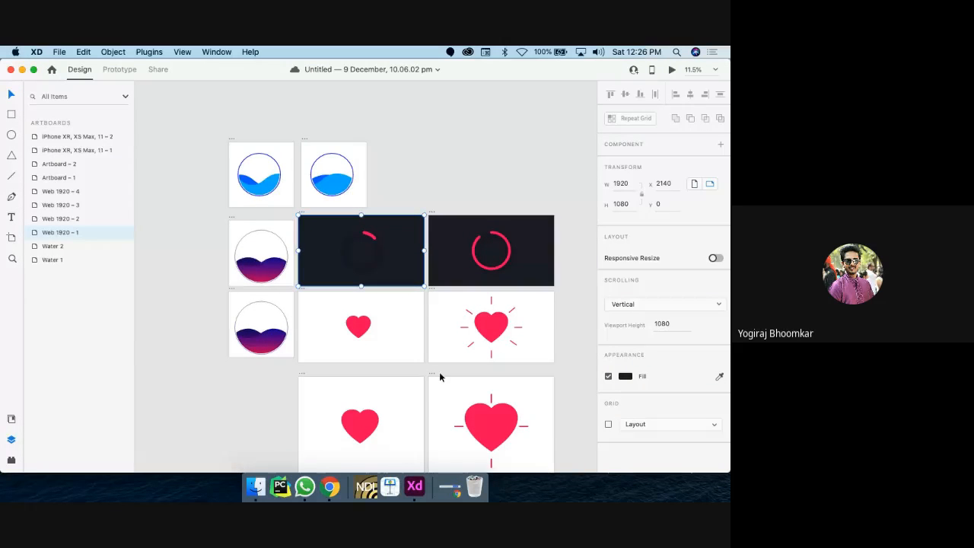
pyautogui.click(11, 70)
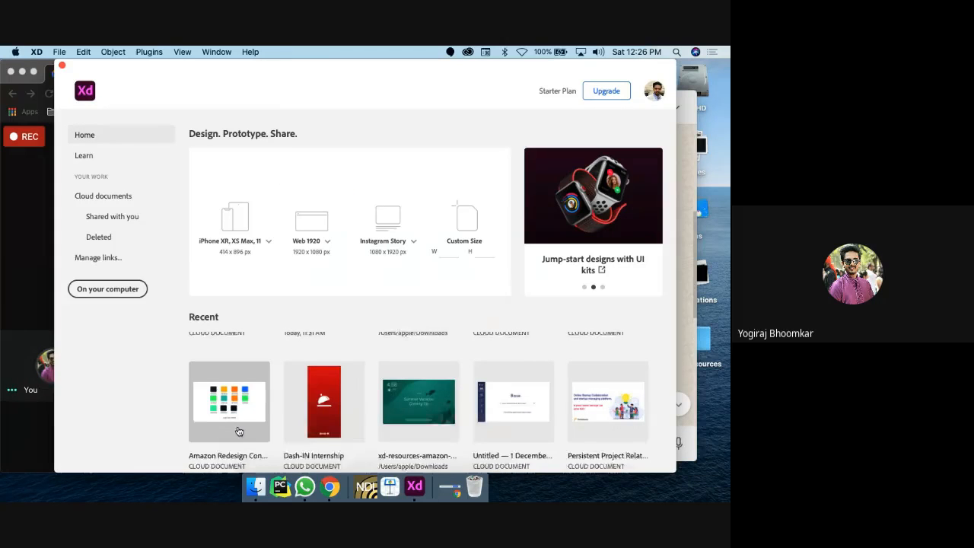
# Step: Open Amazon Redesign Concept 2020 from Recent, then show macOS Launchpad
pyautogui.scroll(-1, 239, 435)
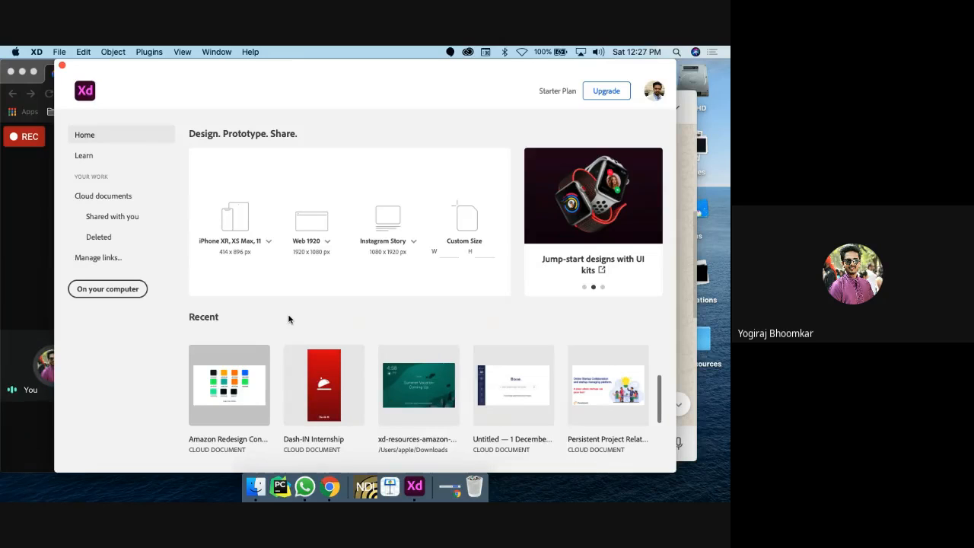
pyautogui.press('super+n')
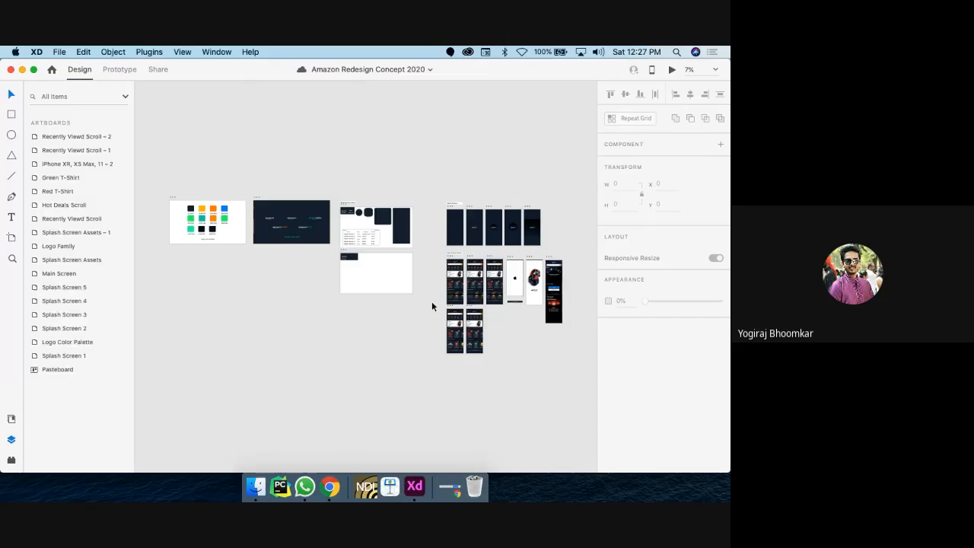
pyautogui.scroll(5, 468, 280)
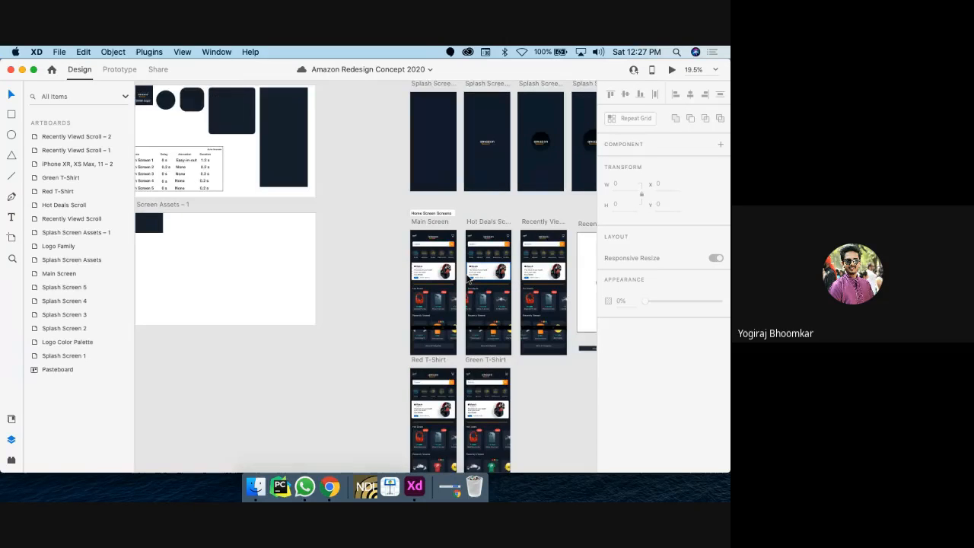
pyautogui.scroll(-3, 468, 280)
pyautogui.press('F4')
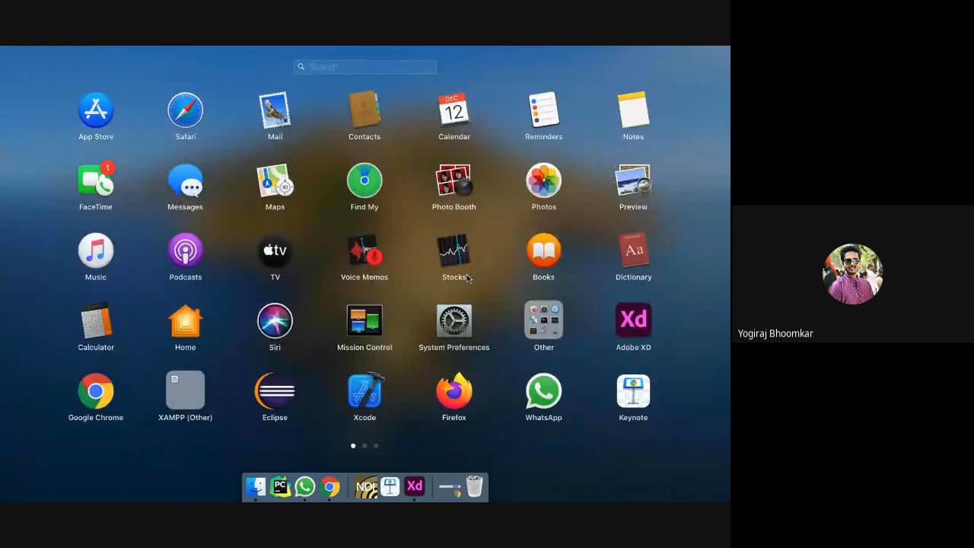
# Step: Launch Rotato from Launchpad search and dismiss its 'Just drag it.' tutorial
pyautogui.write('ecli')
pyautogui.click(351, 115)
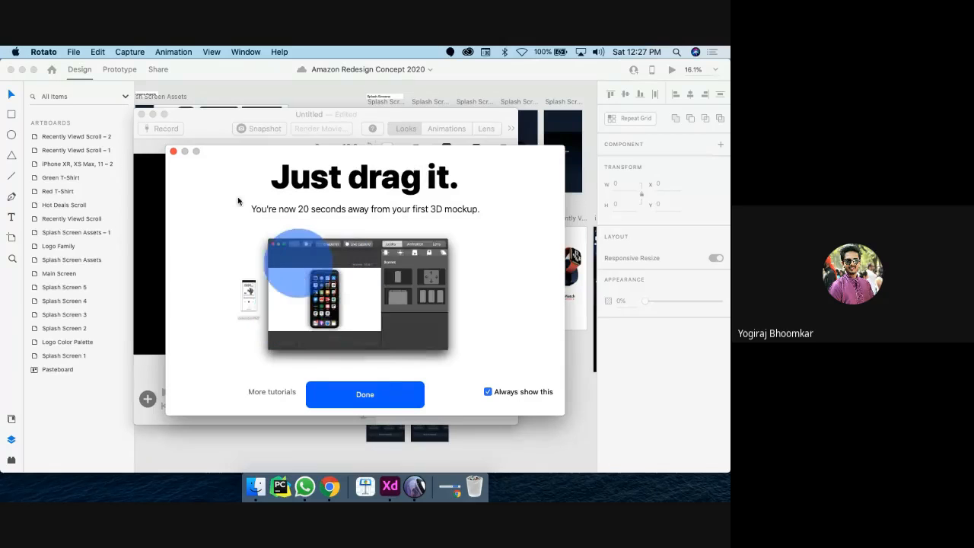
pyautogui.click(173, 152)
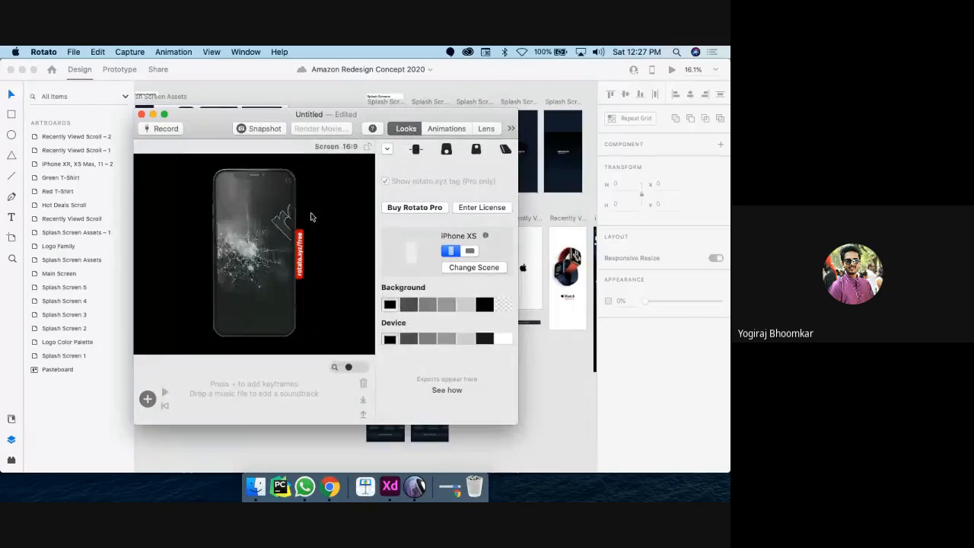
# Step: Move the Rotato window aside and select XD's Main Screen artboard
pyautogui.moveTo(200, 126); pyautogui.dragTo(135, 130)
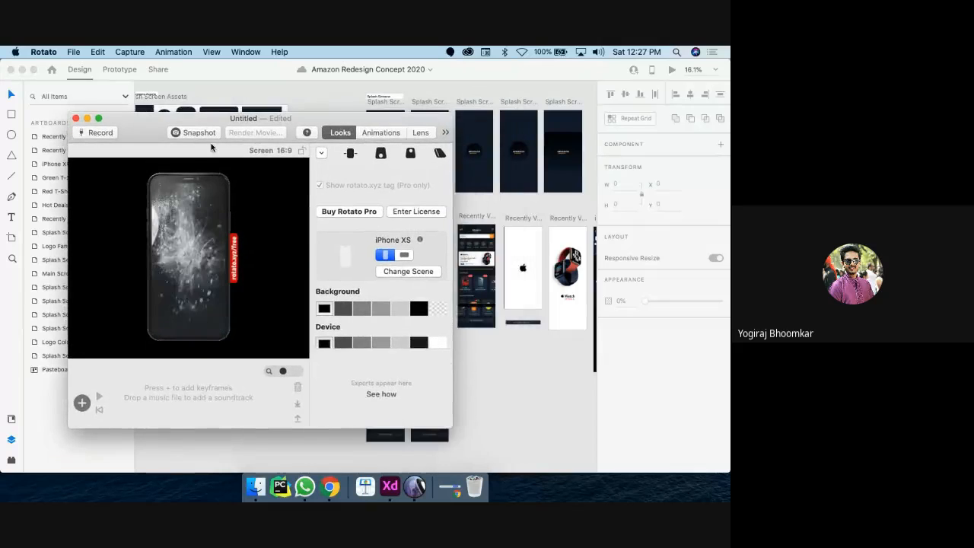
pyautogui.click(487, 207)
pyautogui.click(379, 218)
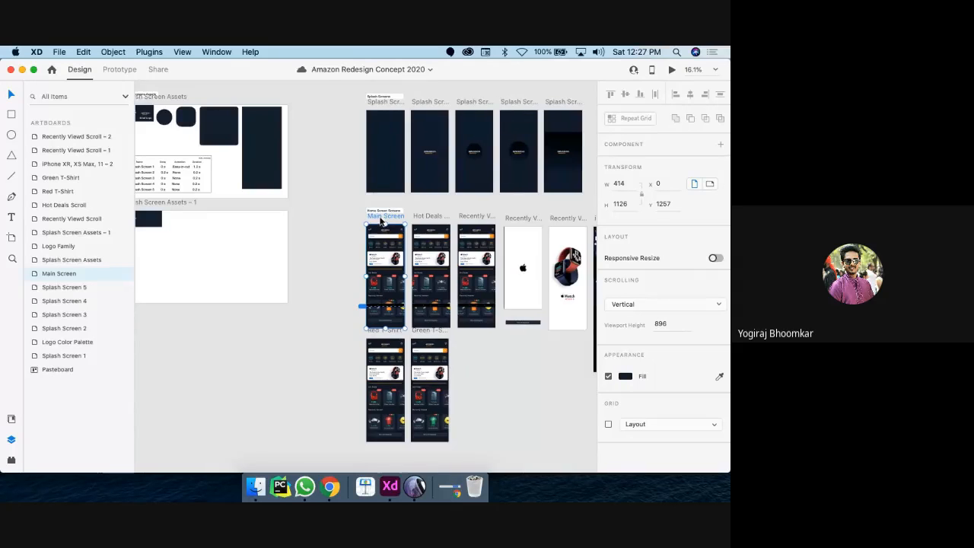
# Step: Export the selected Main Screen artboard, choosing Desktop > UI UX Resources as the destination
pyautogui.hscroll(4, 380, 219)
pyautogui.scroll(-1, 381, 219)
pyautogui.hscroll(2, 381, 219)
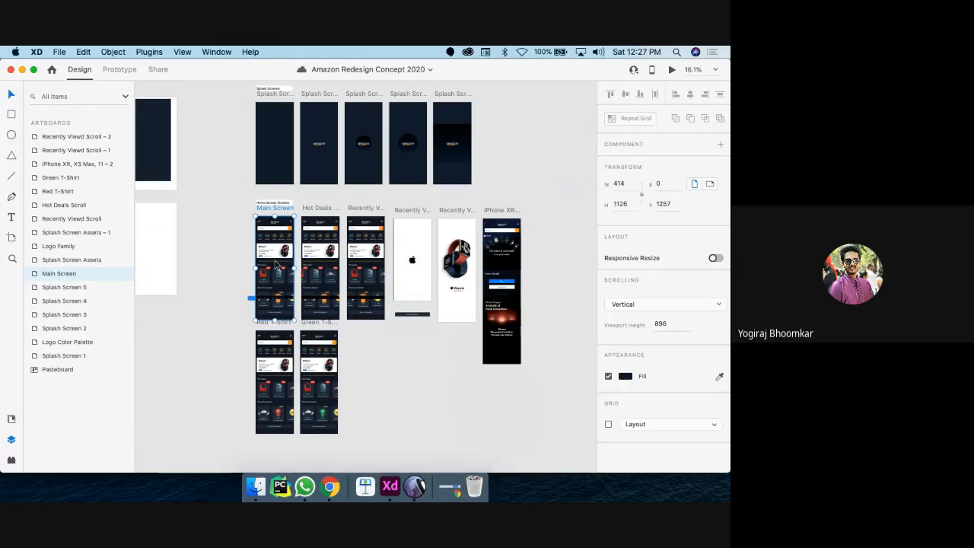
pyautogui.click(58, 51)
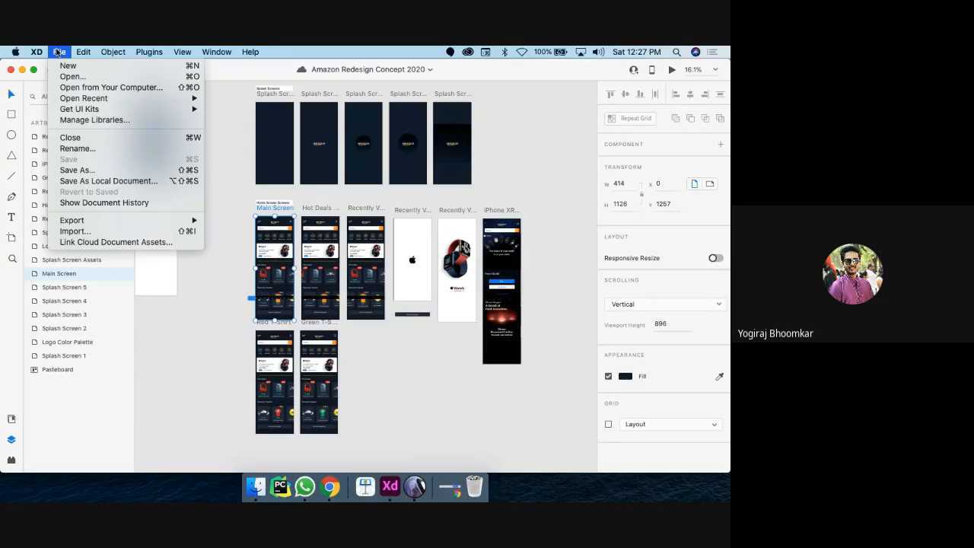
pyautogui.moveTo(119, 221)
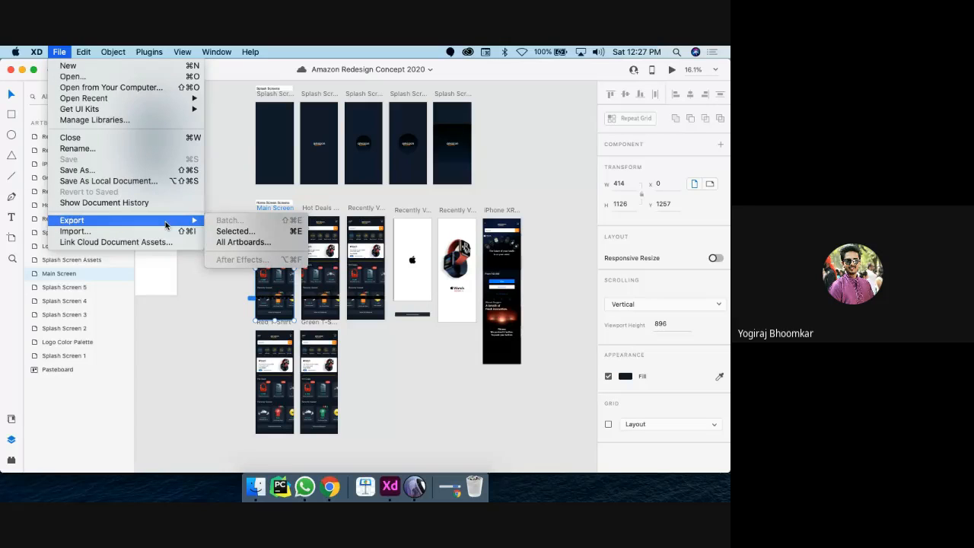
pyautogui.click(214, 231)
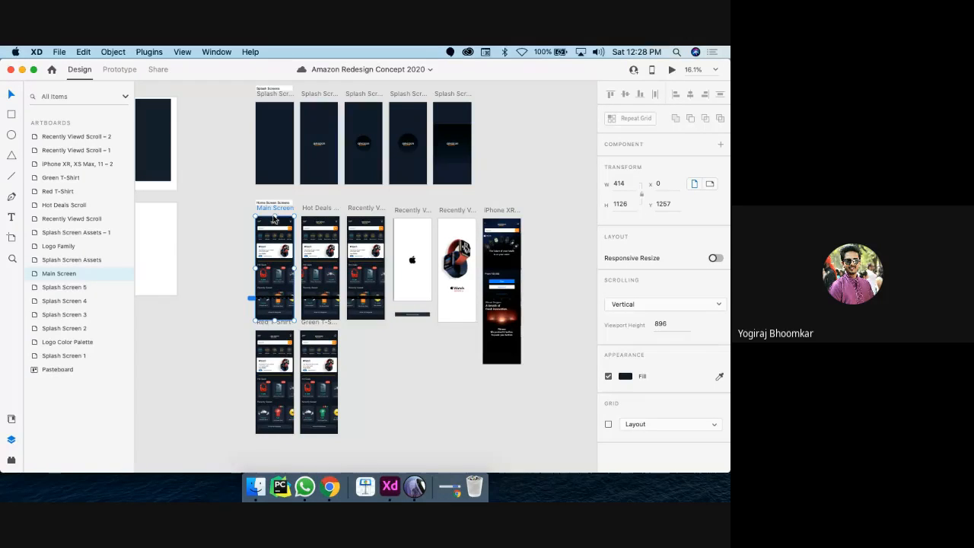
pyautogui.press('super+e')
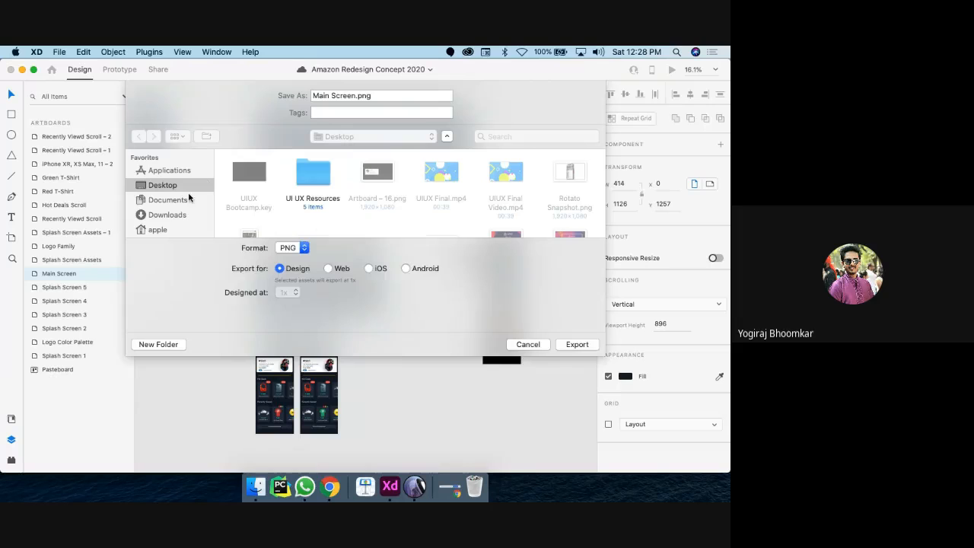
pyautogui.click(178, 199)
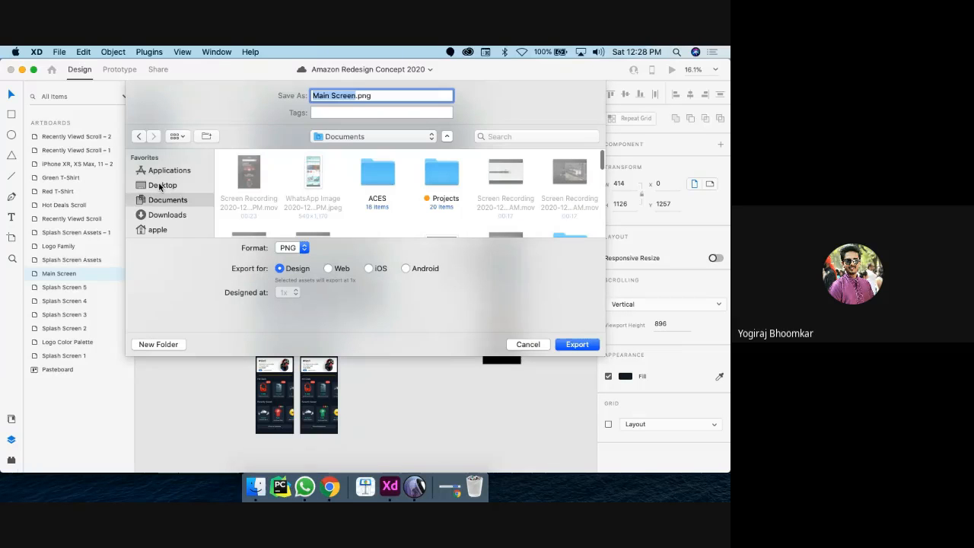
pyautogui.click(161, 186)
pyautogui.doubleClick(311, 172)
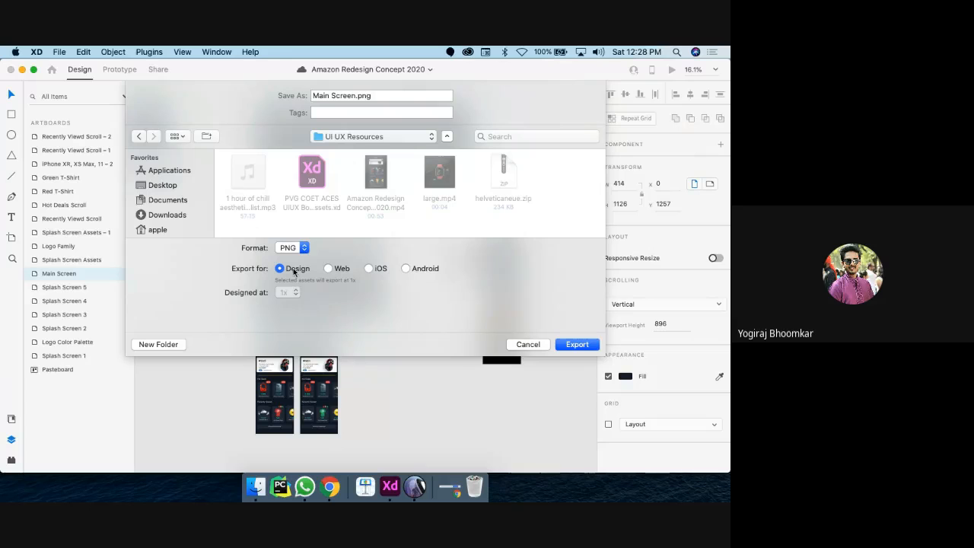
# Step: Keep the Design platform and PNG format, and export Main Screen.png
pyautogui.click(336, 268)
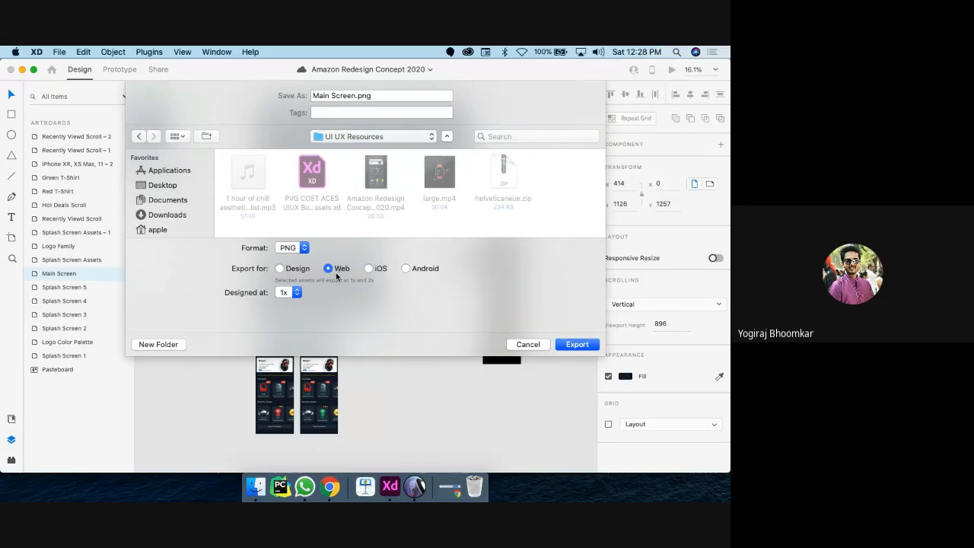
pyautogui.click(368, 269)
pyautogui.click(283, 269)
pyautogui.click(299, 250)
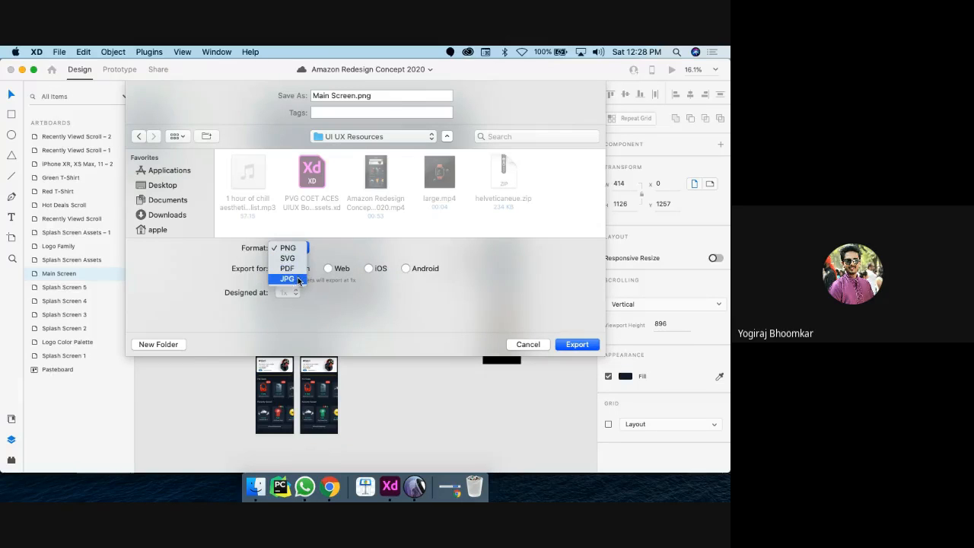
pyautogui.click(311, 254)
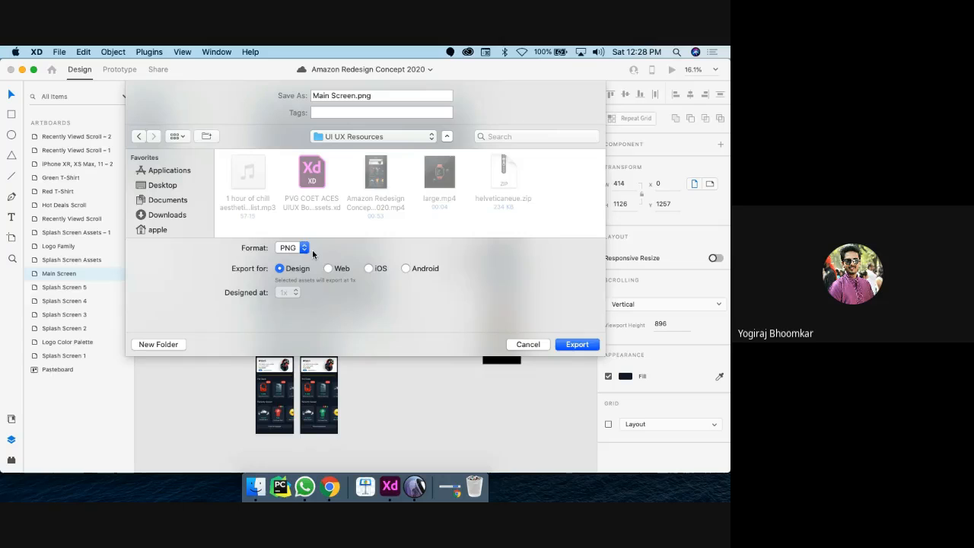
pyautogui.click(577, 344)
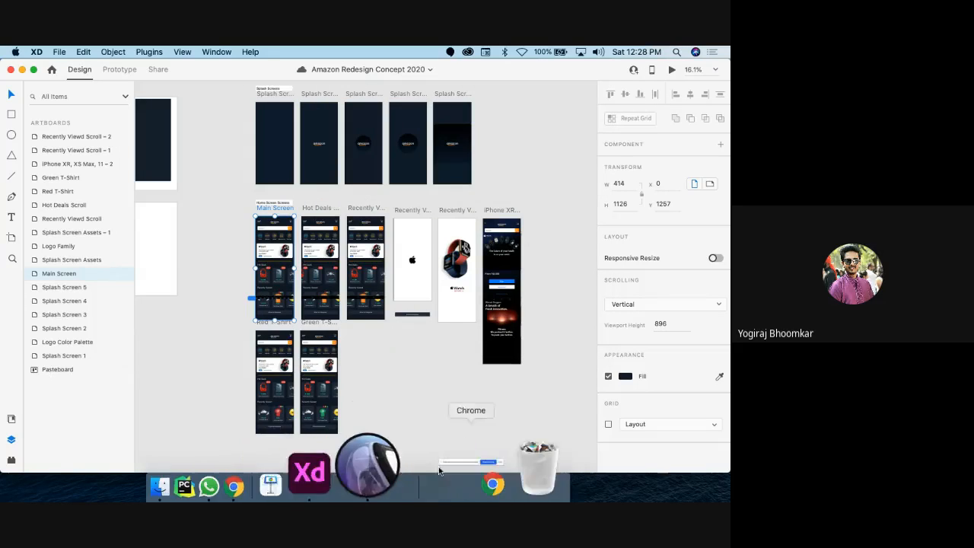
# Step: Open the Desktop > UI UX Resources folder in Finder beside the Rotato window
pyautogui.click(425, 470)
pyautogui.click(266, 466)
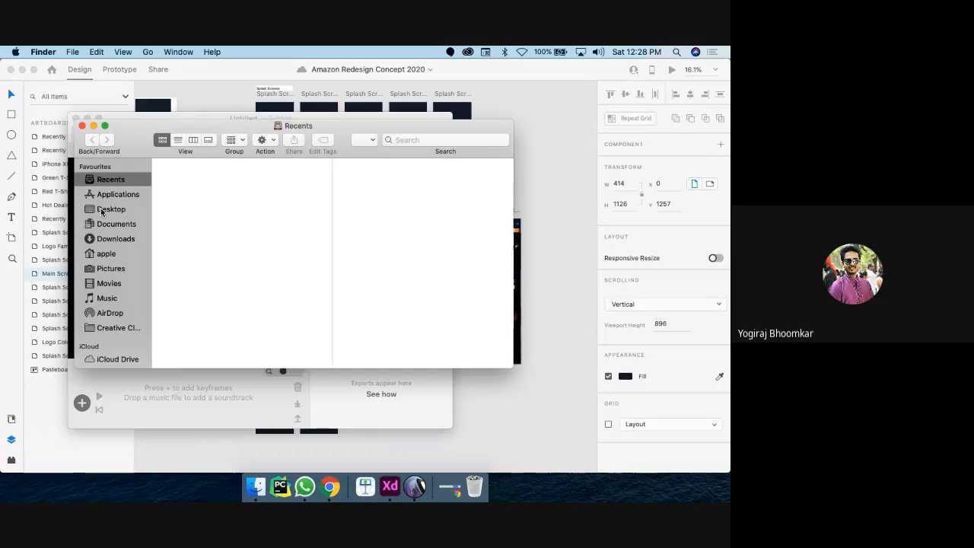
pyautogui.click(104, 210)
pyautogui.click(268, 188)
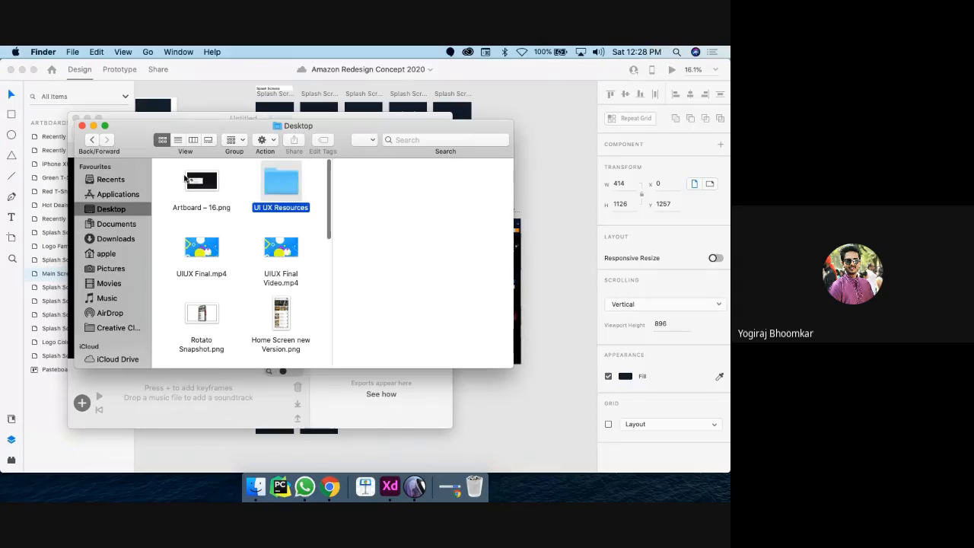
pyautogui.press('super+Down')
pyautogui.scroll(-3, 232, 223)
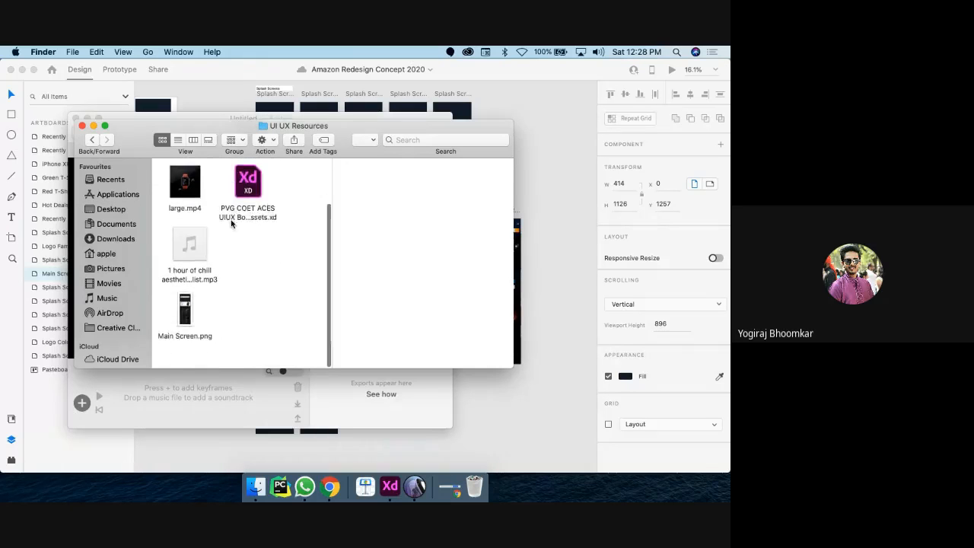
pyautogui.scroll(1, 232, 223)
# Step: Drag Main Screen.png onto the iPhone XS mockup screen in Rotato
pyautogui.click(184, 320)
pyautogui.moveTo(145, 143); pyautogui.dragTo(634, 120)
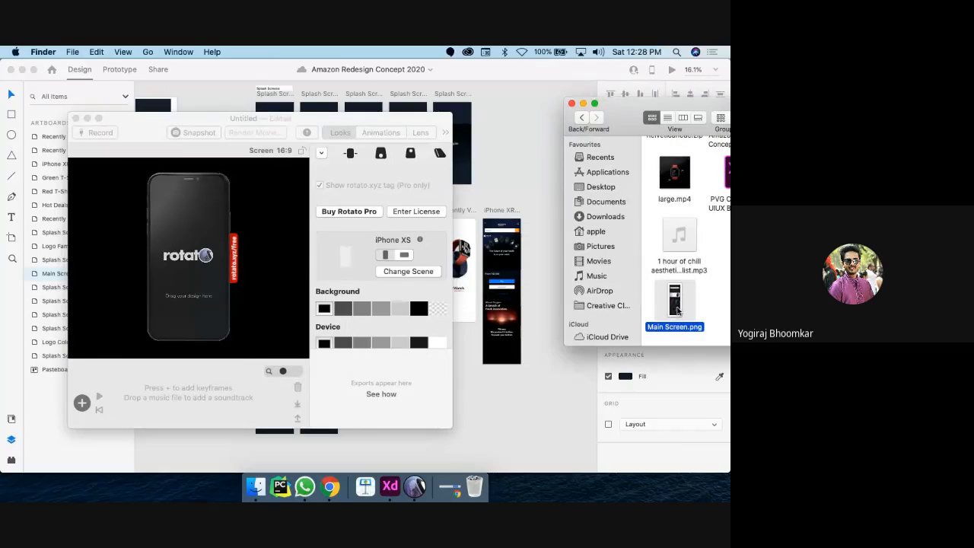
pyautogui.moveTo(677, 310); pyautogui.dragTo(179, 252)
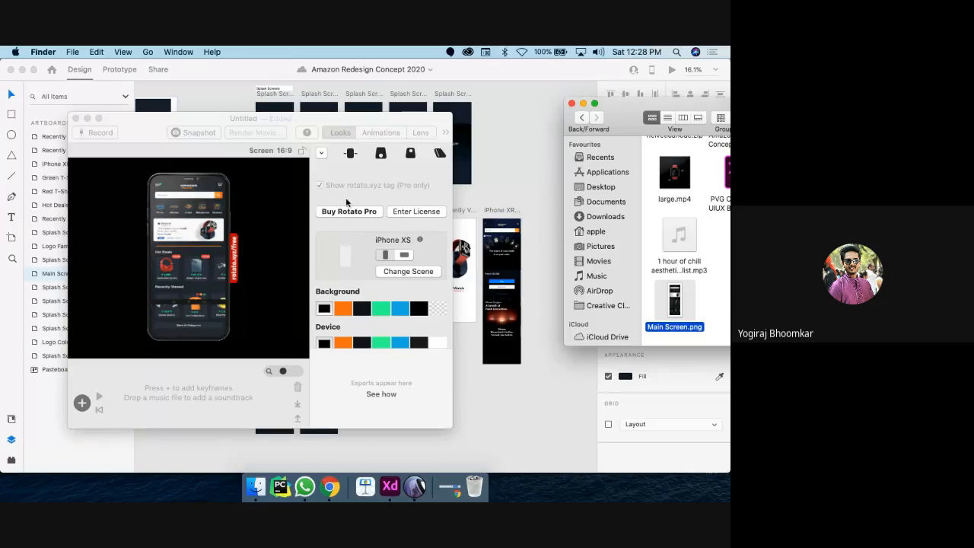
# Step: Preview the tilted, close-up and full phone views, then add two animation presets and play them
pyautogui.click(380, 155)
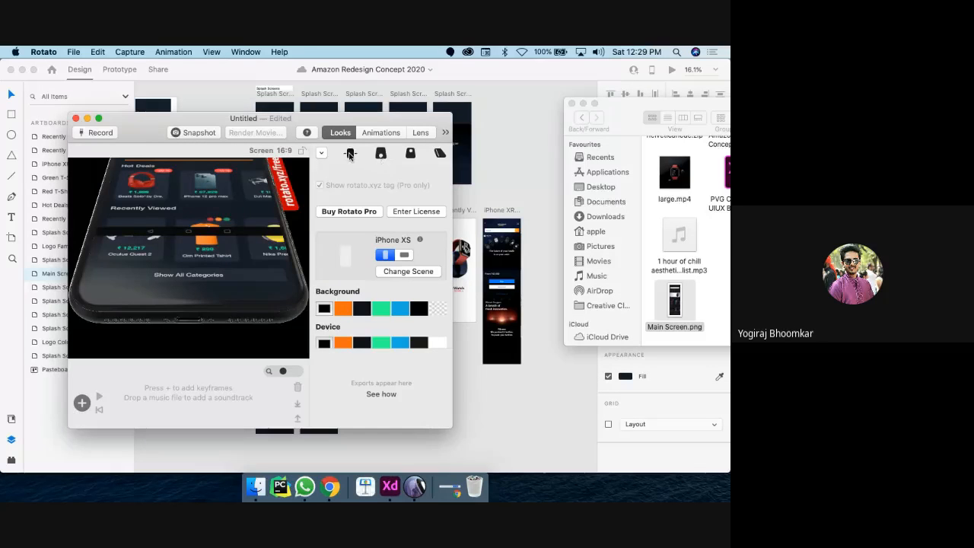
pyautogui.click(409, 155)
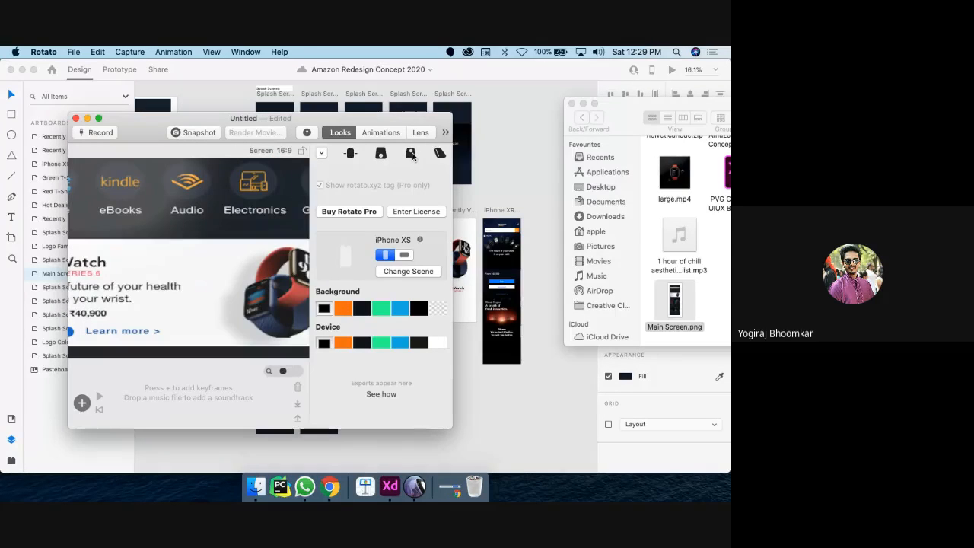
pyautogui.click(348, 155)
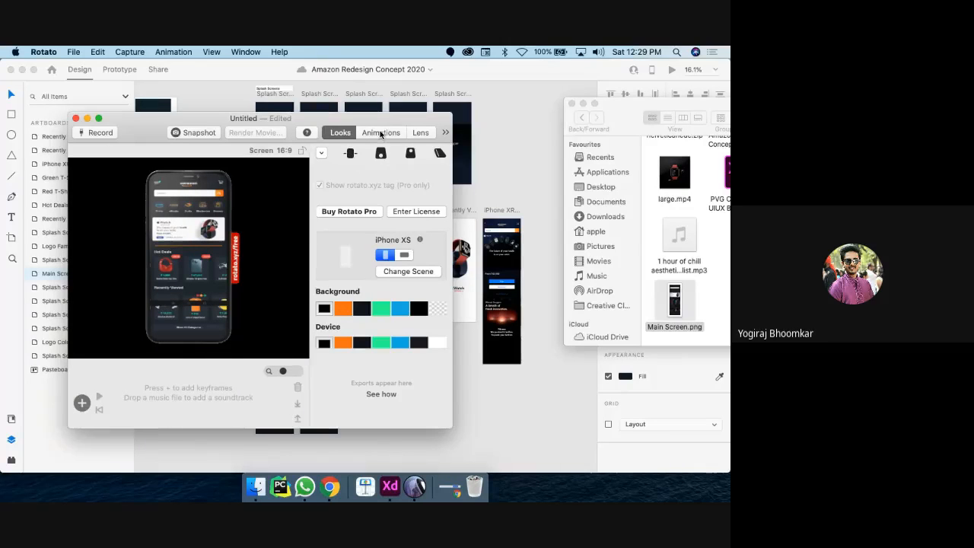
pyautogui.click(380, 132)
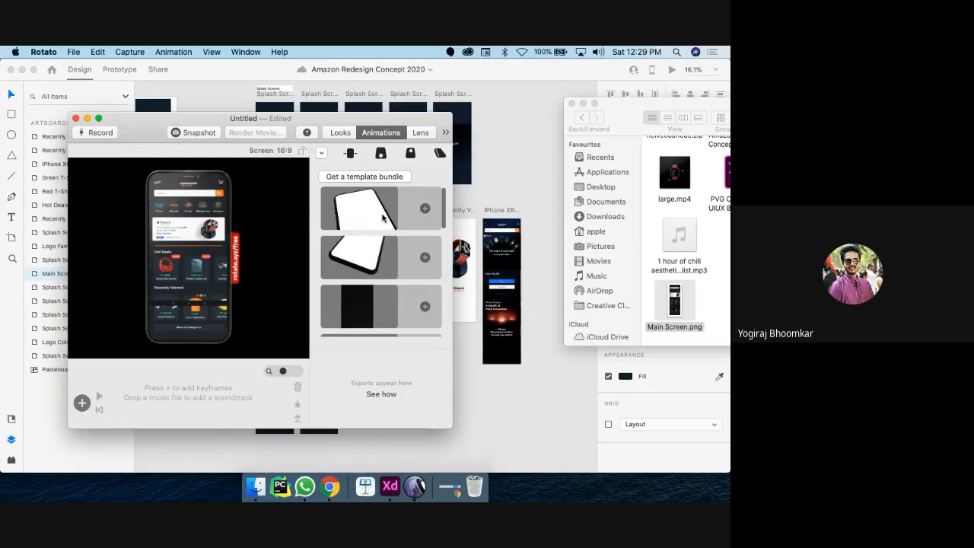
pyautogui.click(425, 209)
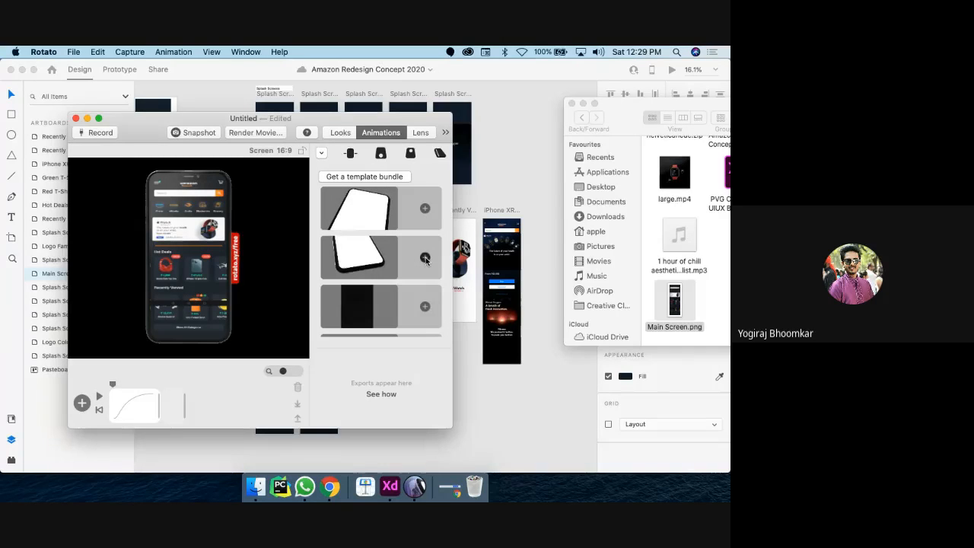
pyautogui.click(423, 260)
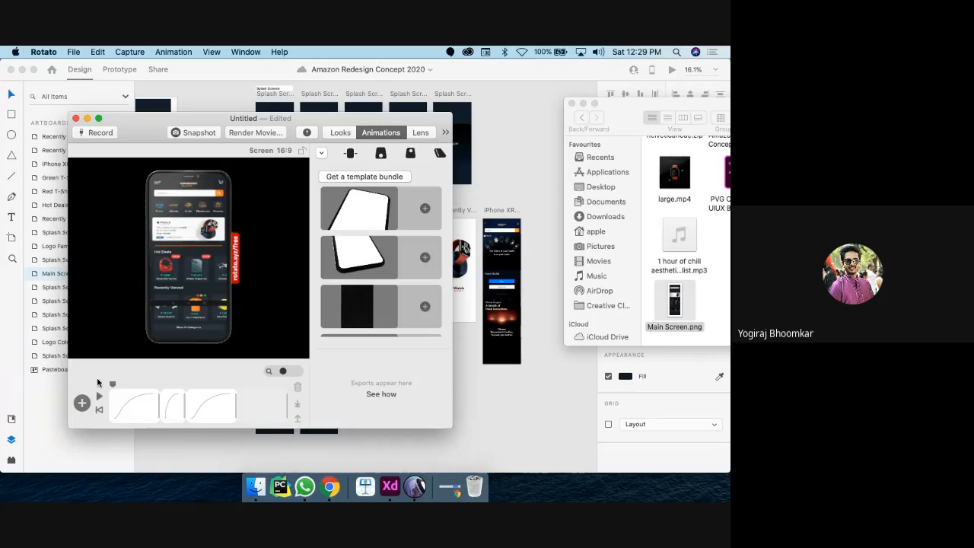
pyautogui.click(99, 395)
pyautogui.click(100, 397)
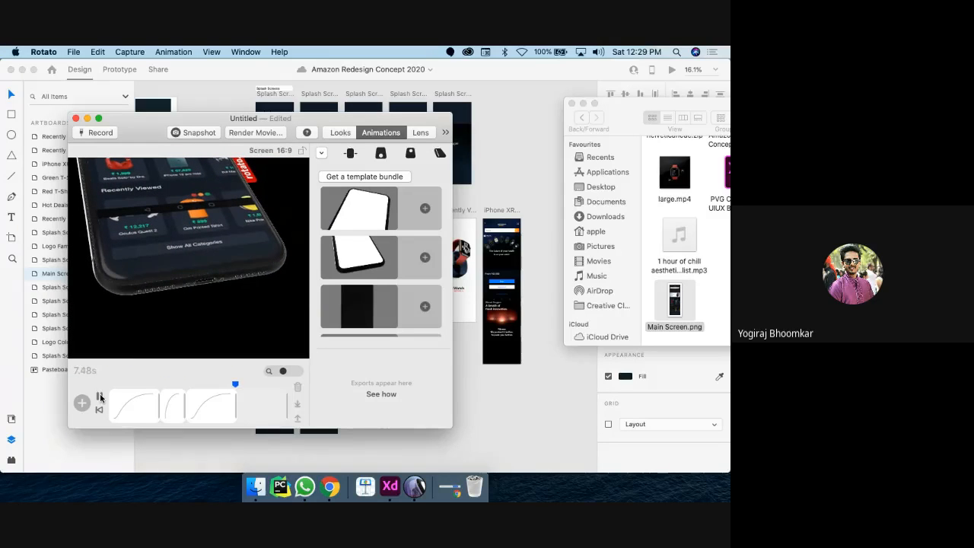
# Step: Add another animation to the timeline, stop playback, and take a still snapshot of the phone
pyautogui.scroll(-2, 335, 327)
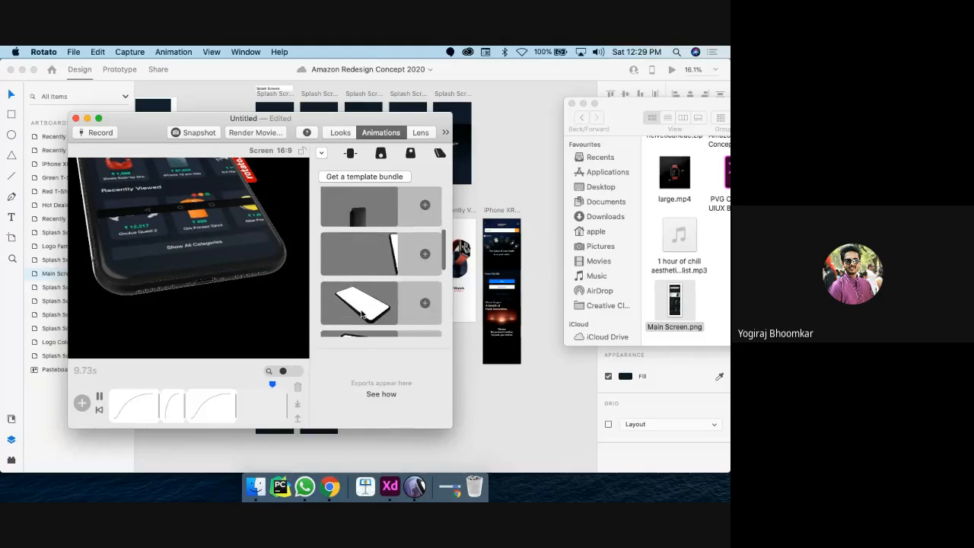
pyautogui.scroll(-1, 362, 315)
pyautogui.click(425, 270)
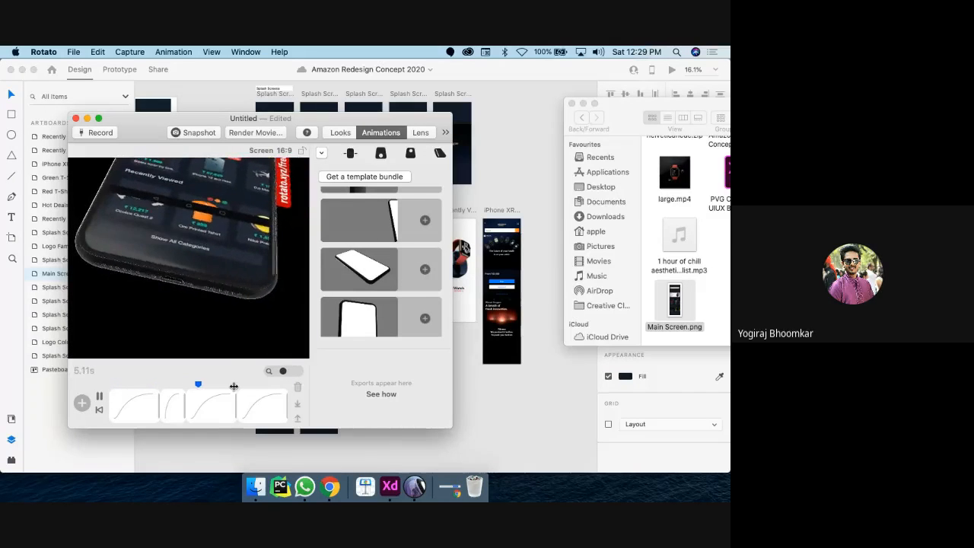
pyautogui.scroll(-4, 363, 304)
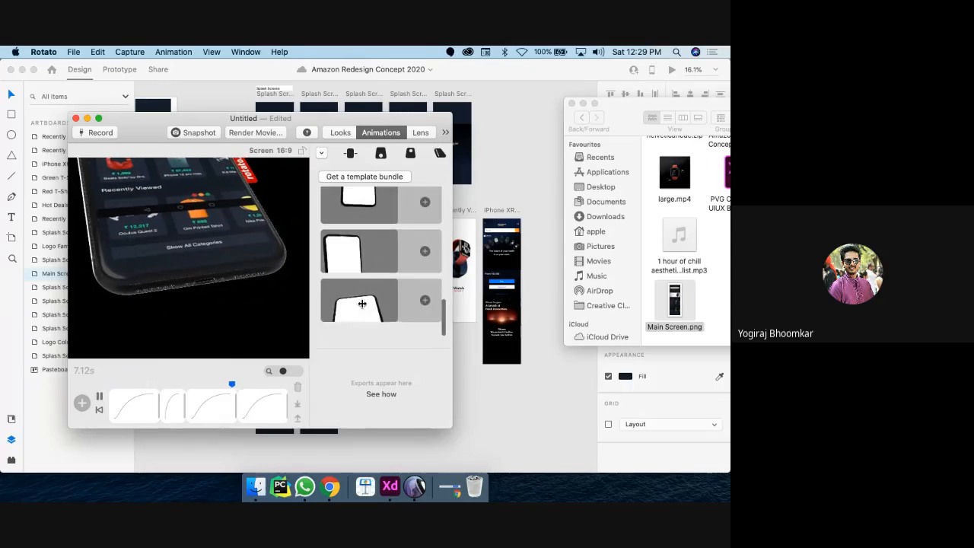
pyautogui.scroll(4, 362, 303)
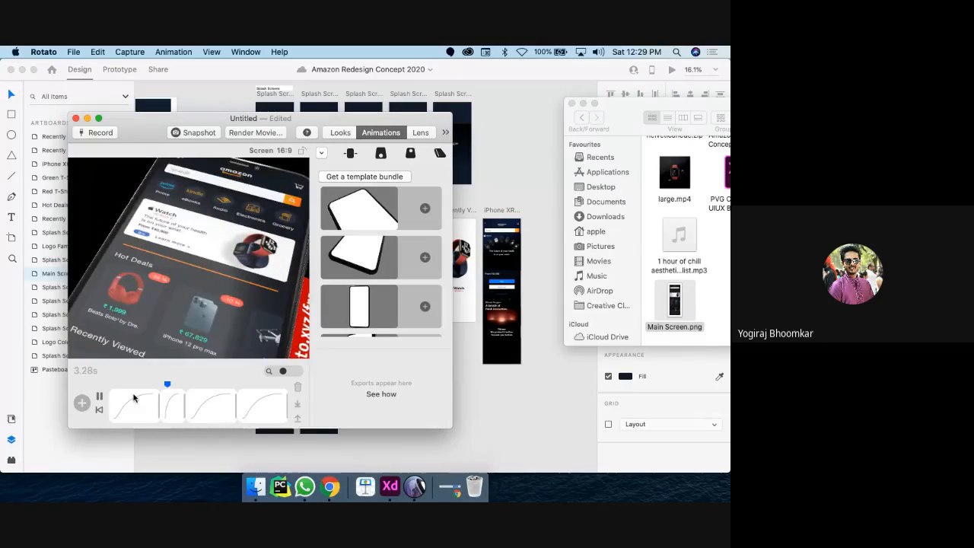
pyautogui.press('space')
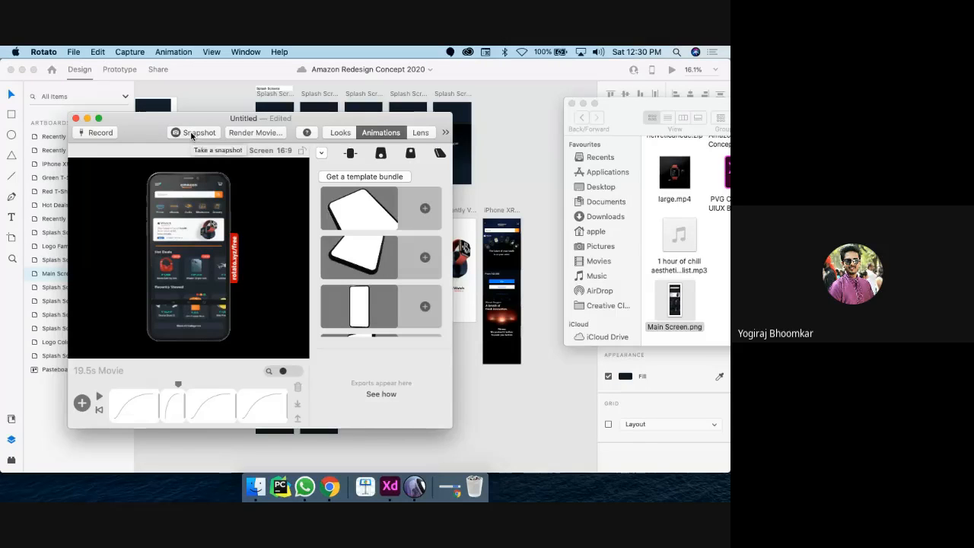
pyautogui.click(192, 135)
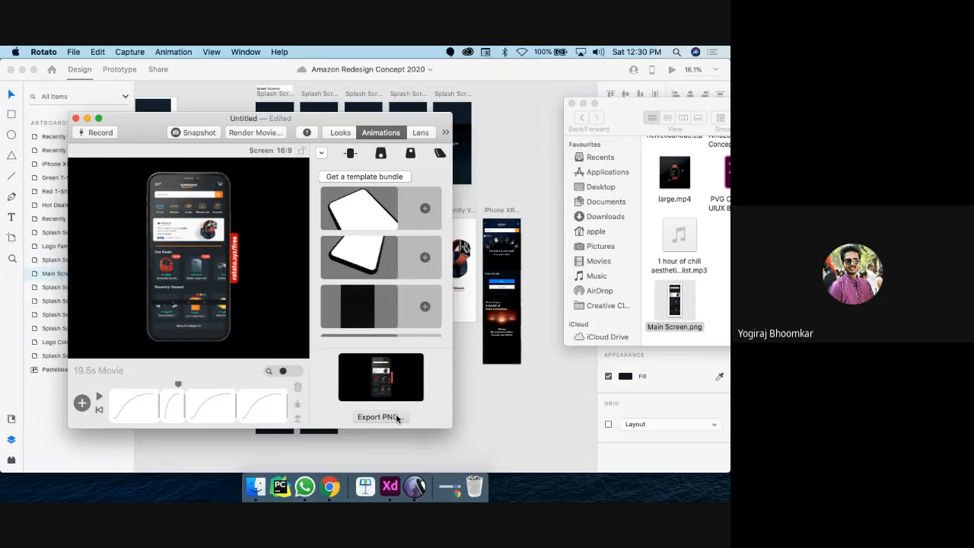
# Step: Save the snapshot as Rotato Snapshot.png in UI UX Resources and select it in Finder
pyautogui.click(396, 417)
pyautogui.doubleClick(133, 243)
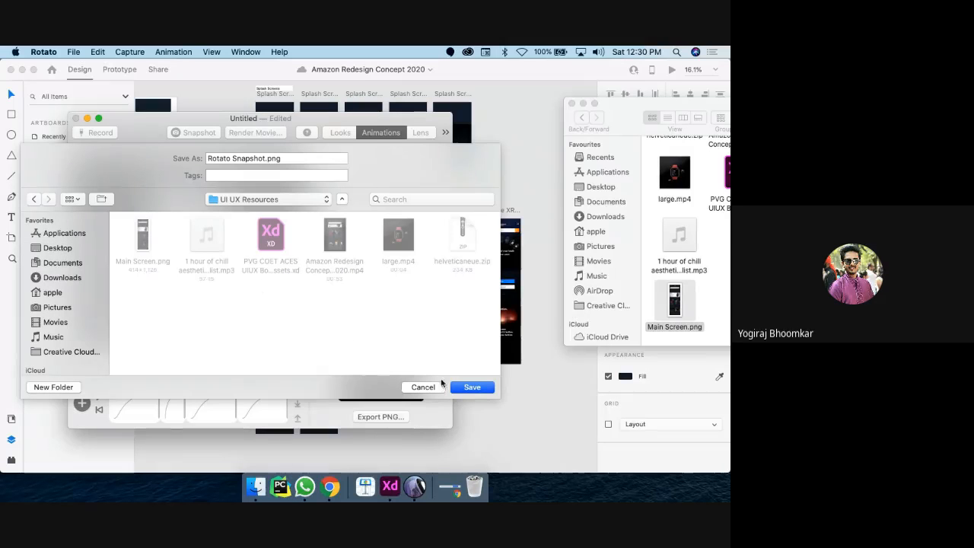
pyautogui.click(472, 388)
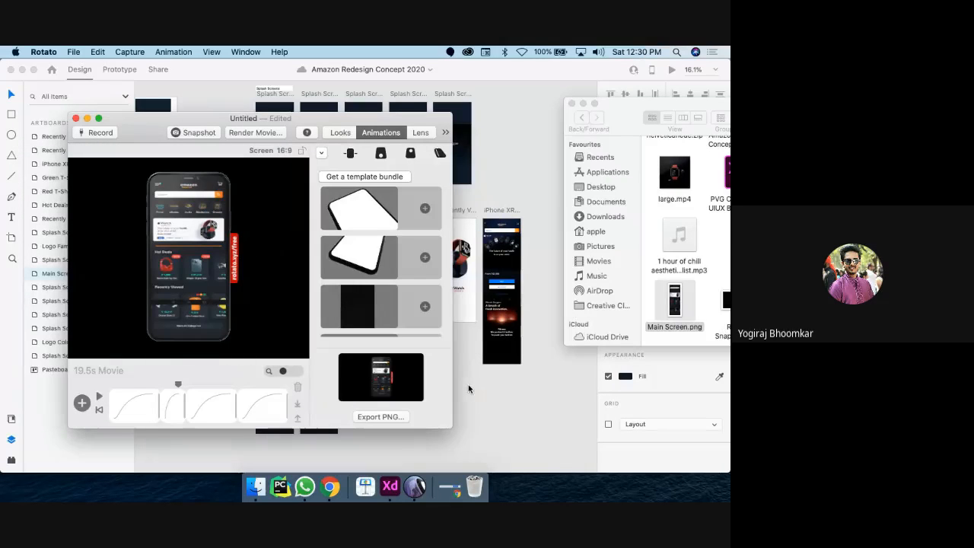
pyautogui.click(725, 299)
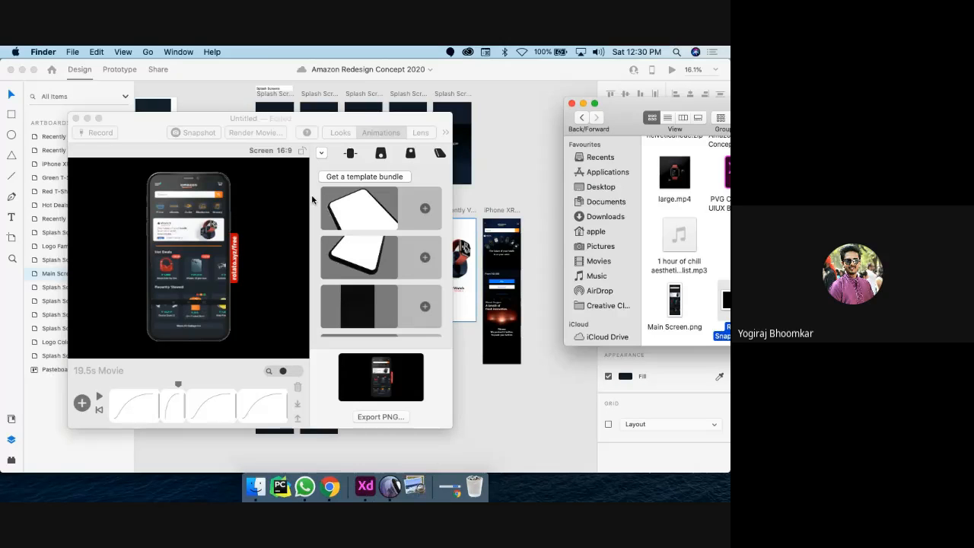
# Step: View Rotato Snapshot.png full screen in Preview, close it, copy the file, and return to XD
pyautogui.moveTo(591, 113); pyautogui.dragTo(268, 137)
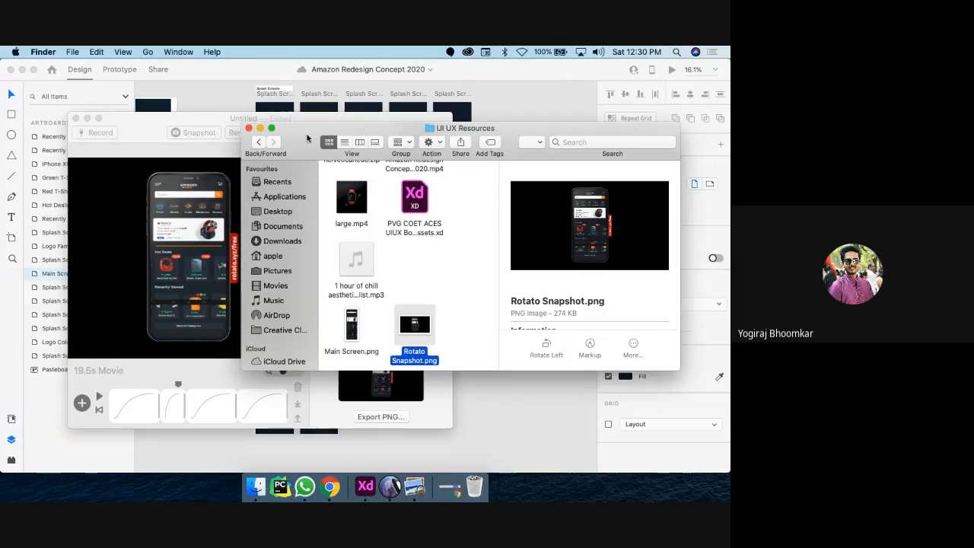
pyautogui.doubleClick(415, 327)
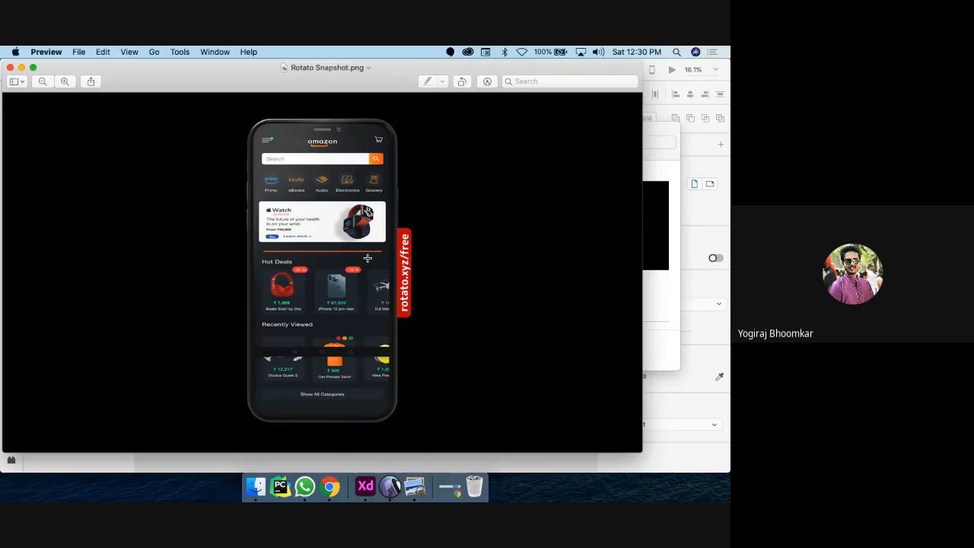
pyautogui.click(37, 70)
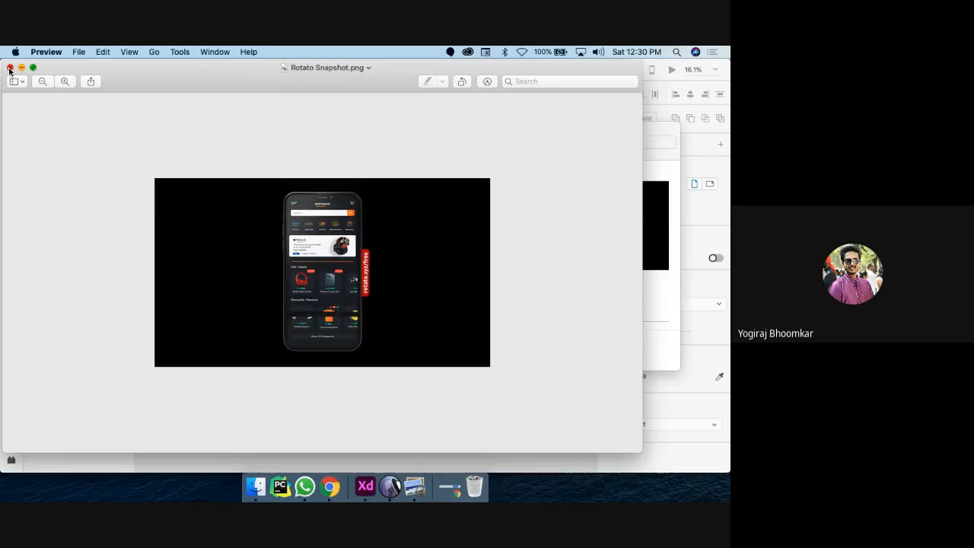
pyautogui.click(11, 67)
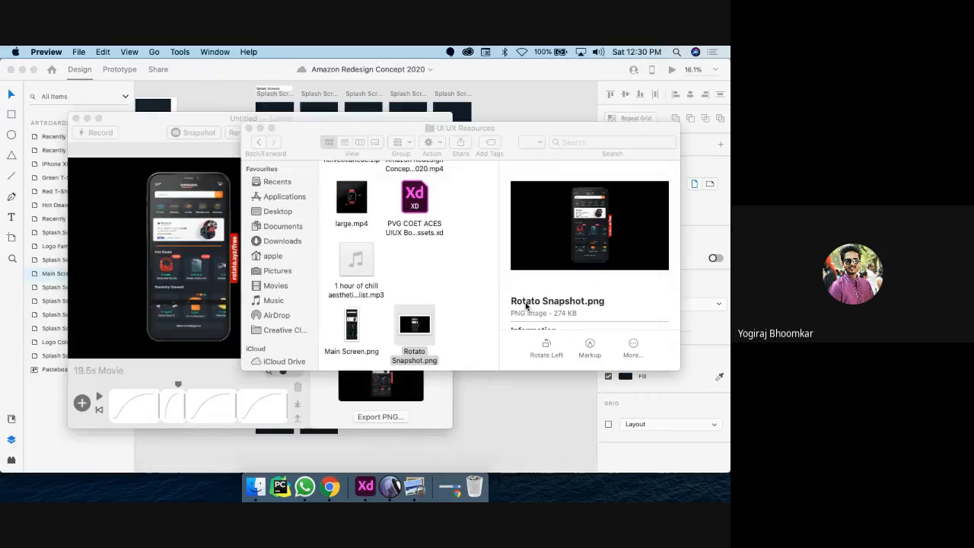
pyautogui.press('super+c')
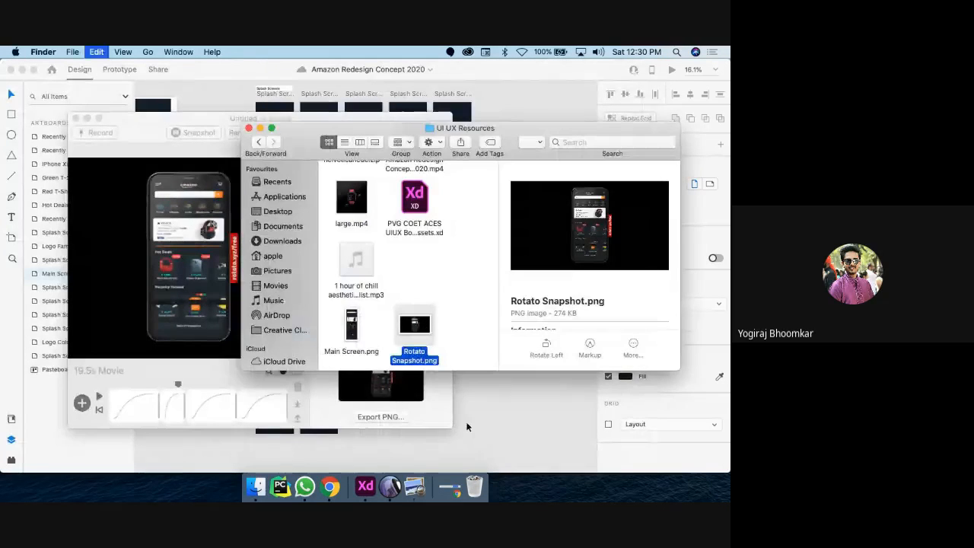
pyautogui.click(467, 427)
pyautogui.hscroll(-10, 439, 302)
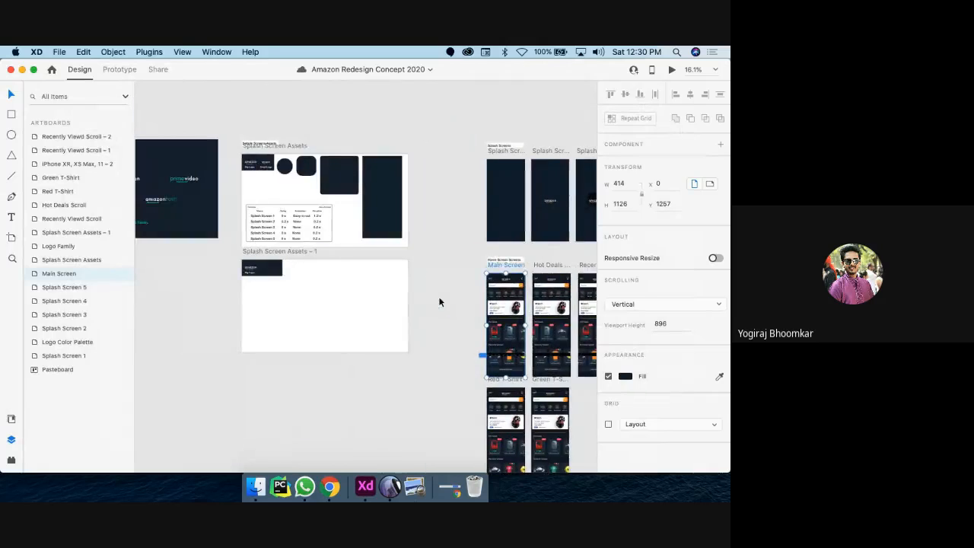
# Step: Delete the logo rectangle, Big Logo text and remaining contents of Splash Screen Assets – 1
pyautogui.click(318, 317)
pyautogui.scroll(3, 317, 317)
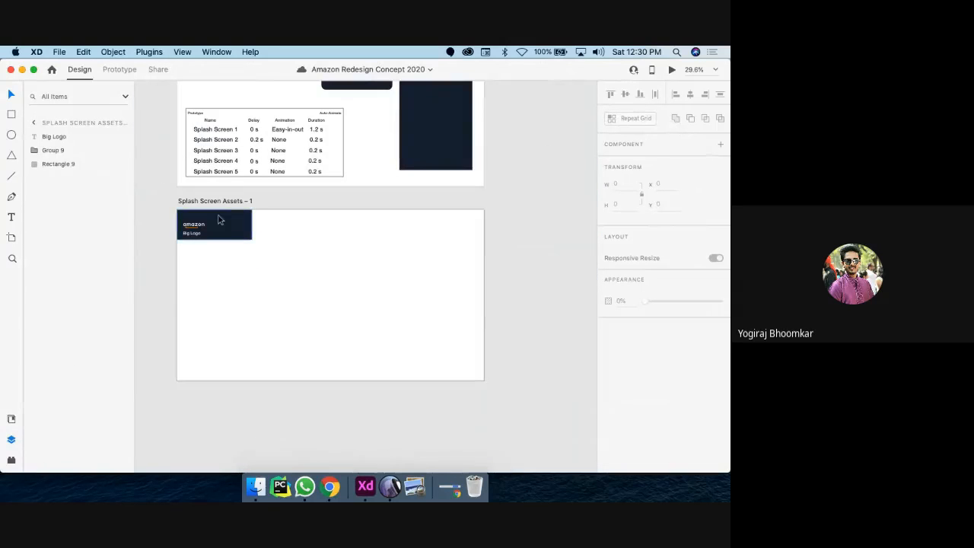
pyautogui.click(226, 234)
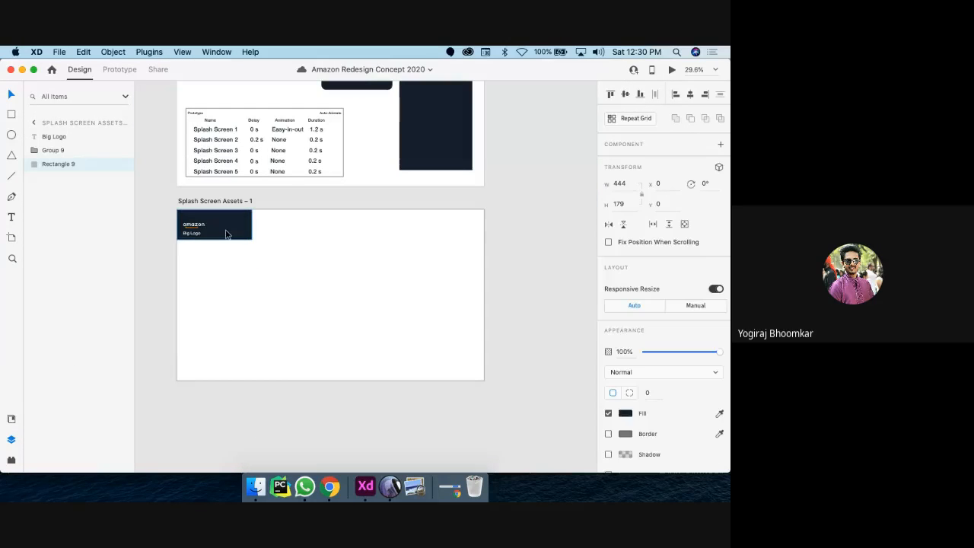
pyautogui.press('Delete')
pyautogui.click(193, 226)
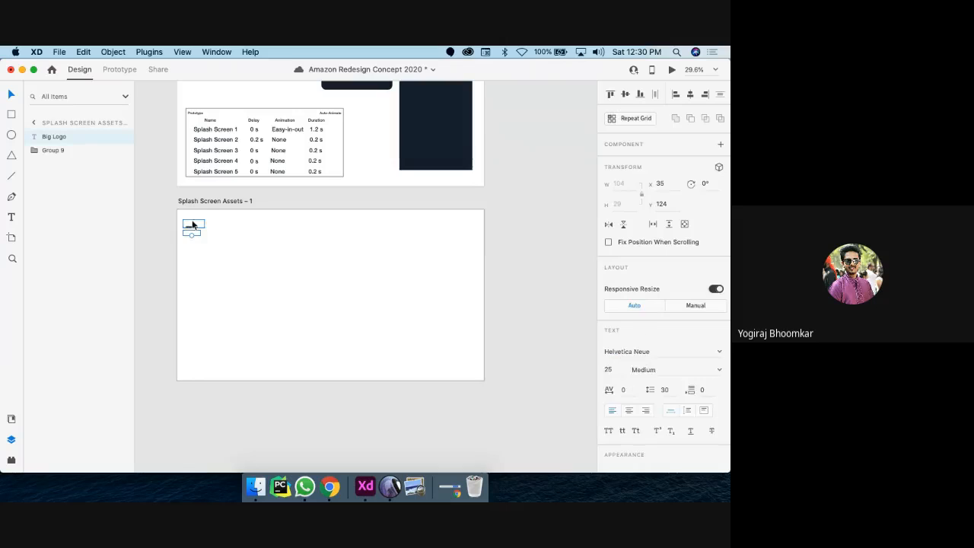
pyautogui.press('super+a')
pyautogui.press('Delete')
# Step: Fill the Splash Screen Assets – 1 artboard black (#000000)
pyautogui.click(209, 201)
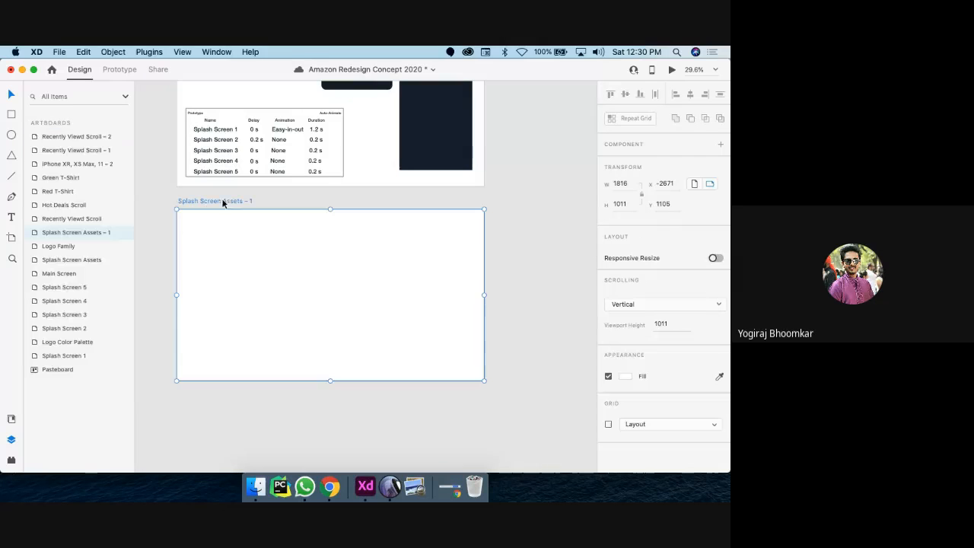
pyautogui.click(625, 375)
pyautogui.moveTo(522, 374); pyautogui.dragTo(446, 453)
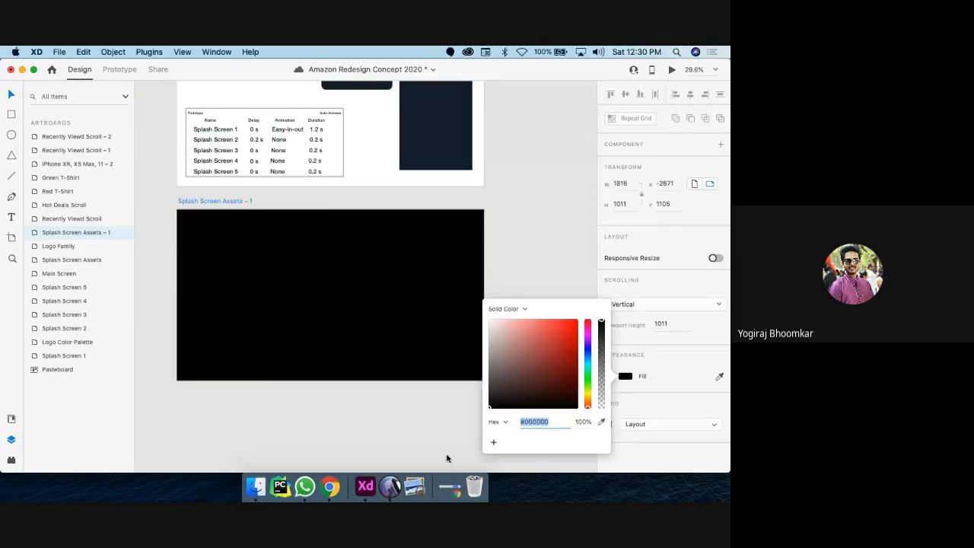
pyautogui.click(328, 335)
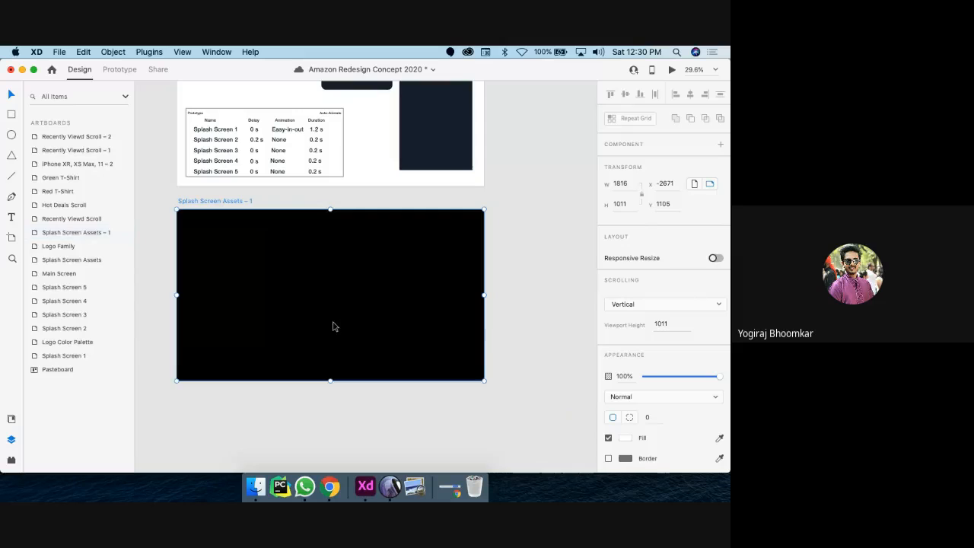
# Step: Paste the Rotato snapshot, scale it to 1011 × 568, and position it on the artboard
pyautogui.press('super+v')
pyautogui.moveTo(382, 310); pyautogui.dragTo(374, 328)
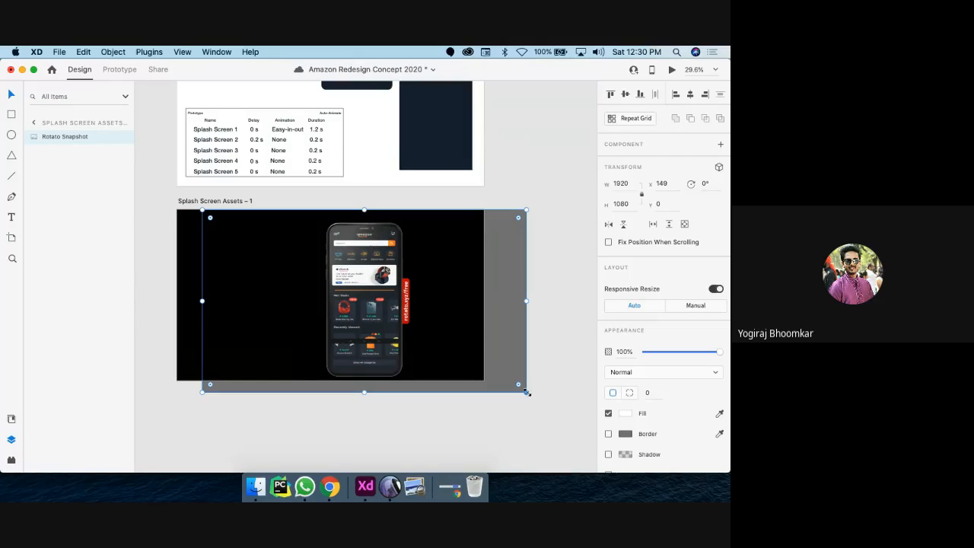
pyautogui.moveTo(524, 390); pyautogui.dragTo(333, 335)
pyautogui.moveTo(277, 230); pyautogui.dragTo(385, 227)
pyautogui.moveTo(392, 287); pyautogui.dragTo(394, 303)
pyautogui.click(12, 197)
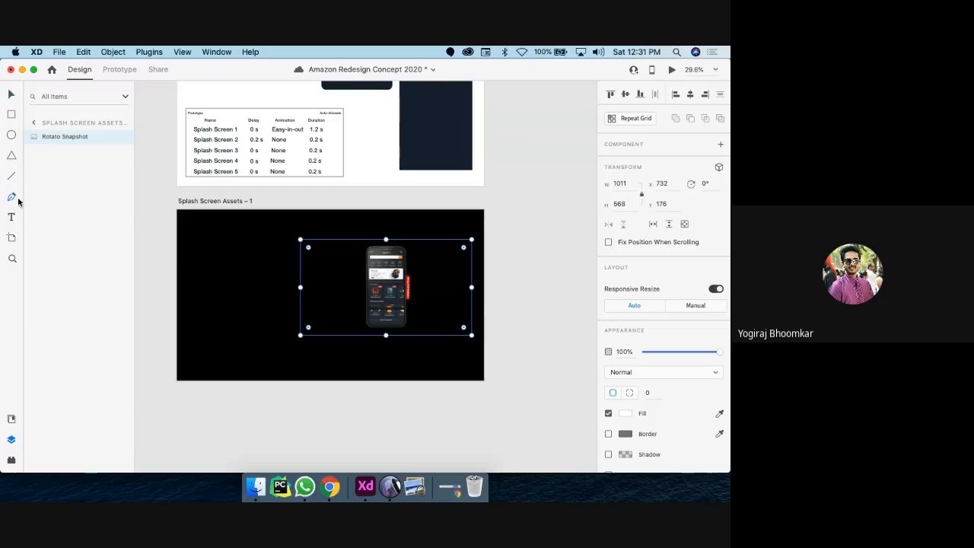
pyautogui.click(203, 261)
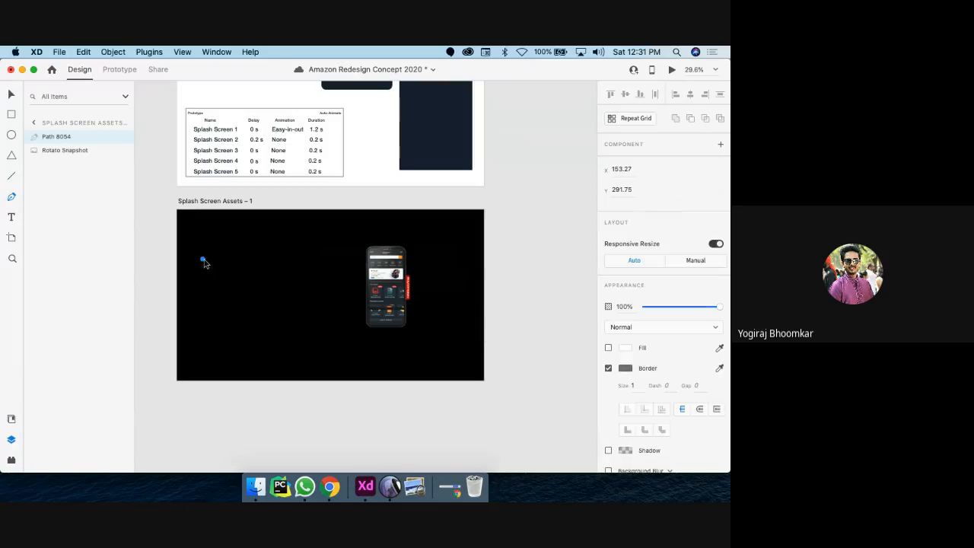
pyautogui.press('Escape')
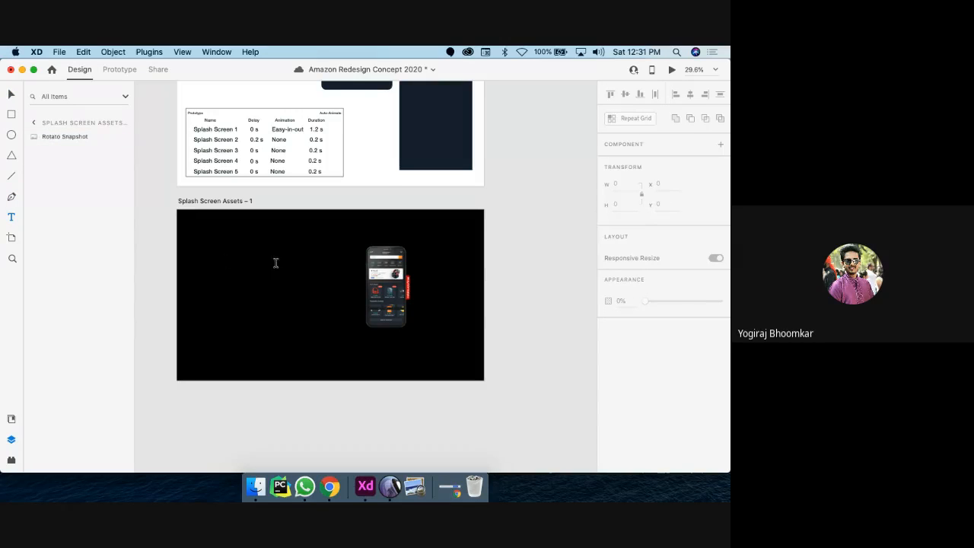
# Step: Type the 'Dark Mode For Amazon' headline at font size 80 and place it left of the phone
pyautogui.click(223, 266)
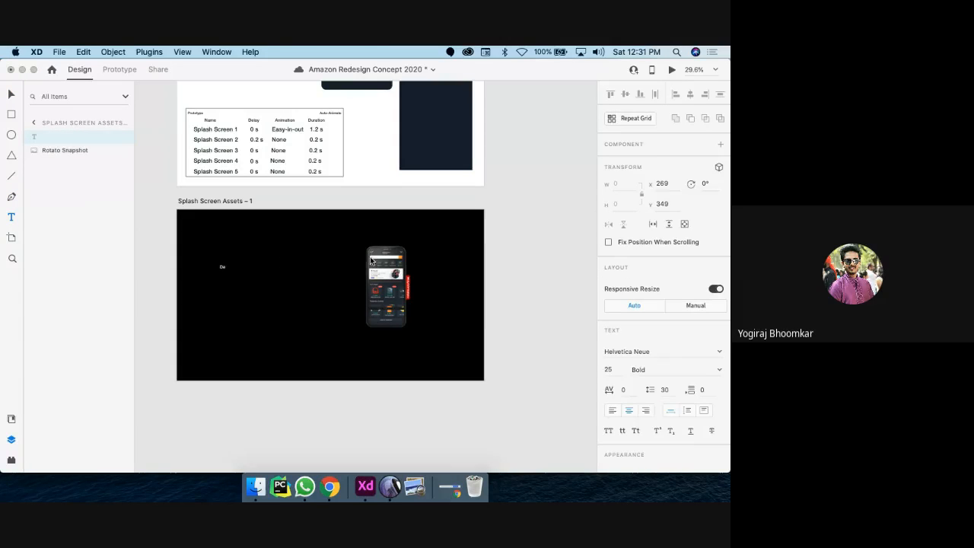
pyautogui.write('Dark Mode For Amazon !')
pyautogui.press('super+a')
pyautogui.click(609, 369)
pyautogui.write('1')
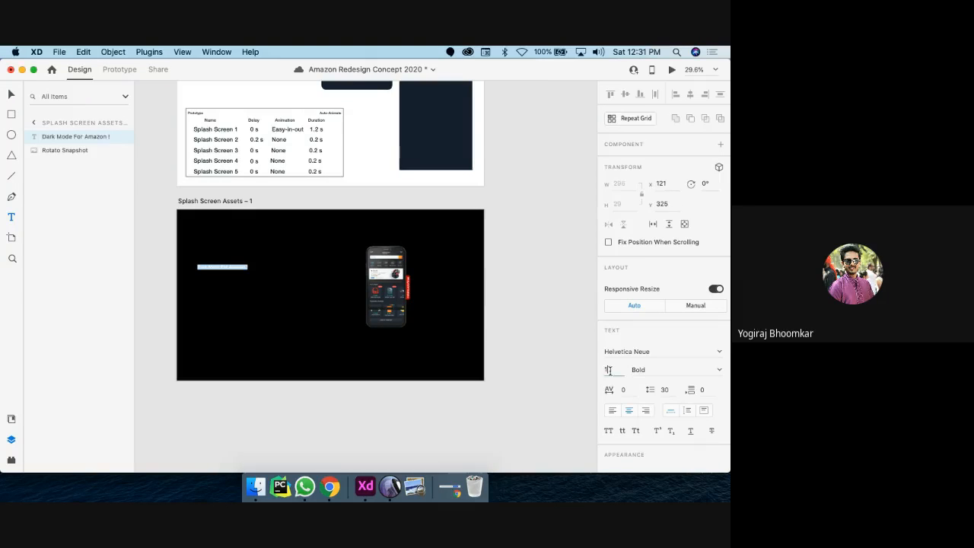
pyautogui.write('20')
pyautogui.press('Return')
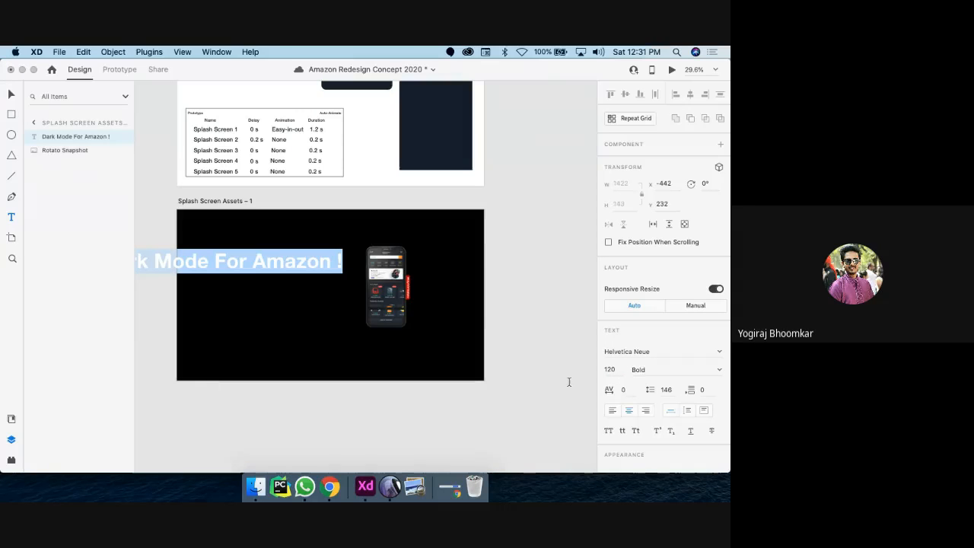
pyautogui.click(612, 370)
pyautogui.write('80')
pyautogui.press('Return')
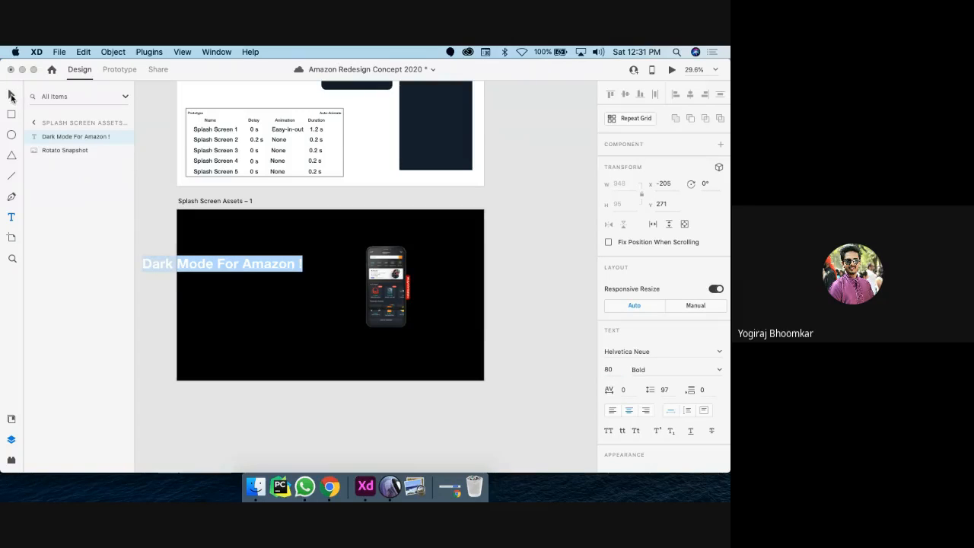
pyautogui.click(11, 97)
pyautogui.moveTo(219, 266); pyautogui.dragTo(269, 290)
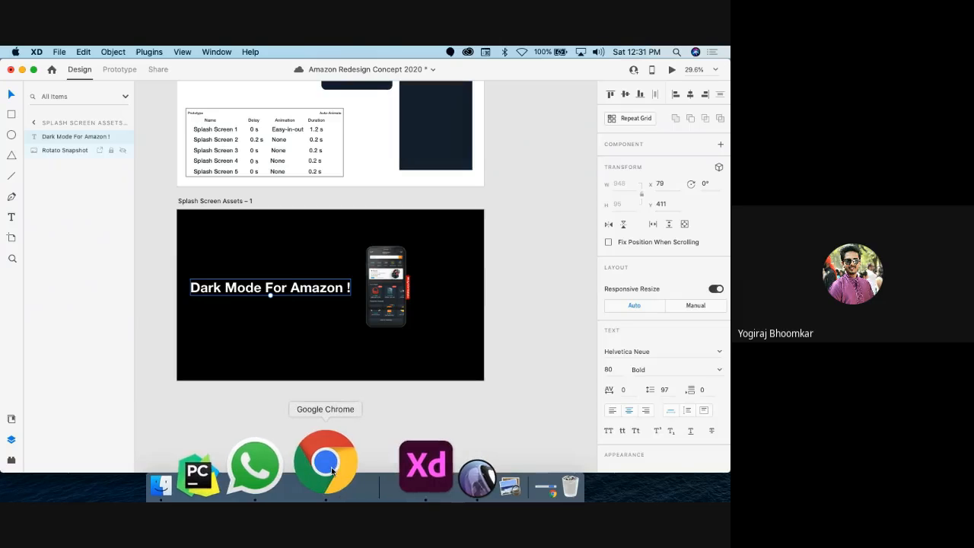
# Step: In a new Chrome tab, search Google for behance and open the Behance site
pyautogui.click(321, 462)
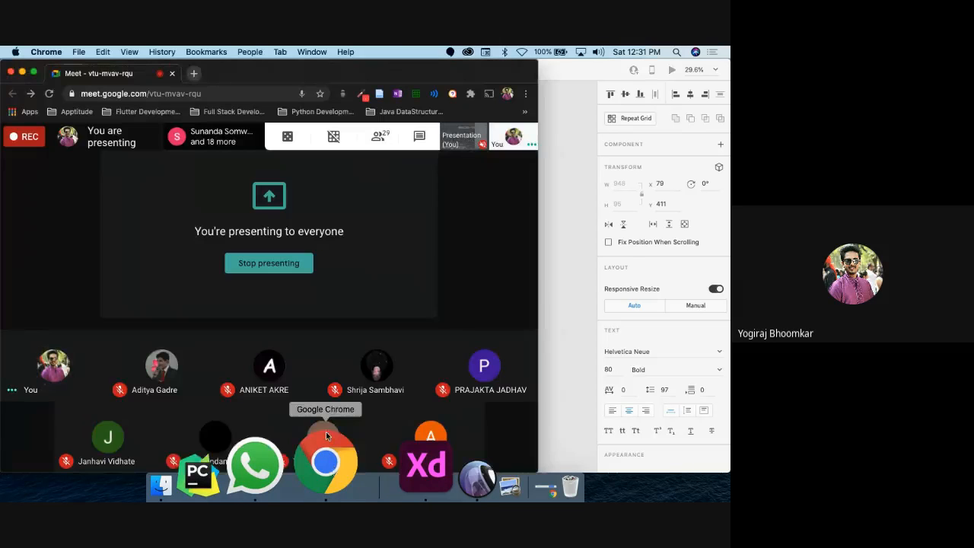
pyautogui.click(194, 73)
pyautogui.write('beh')
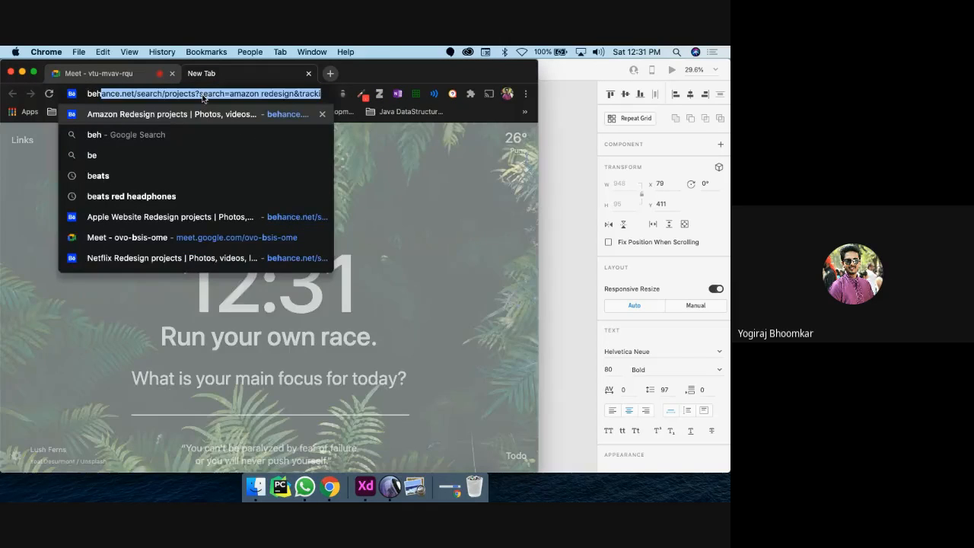
pyautogui.press('Return')
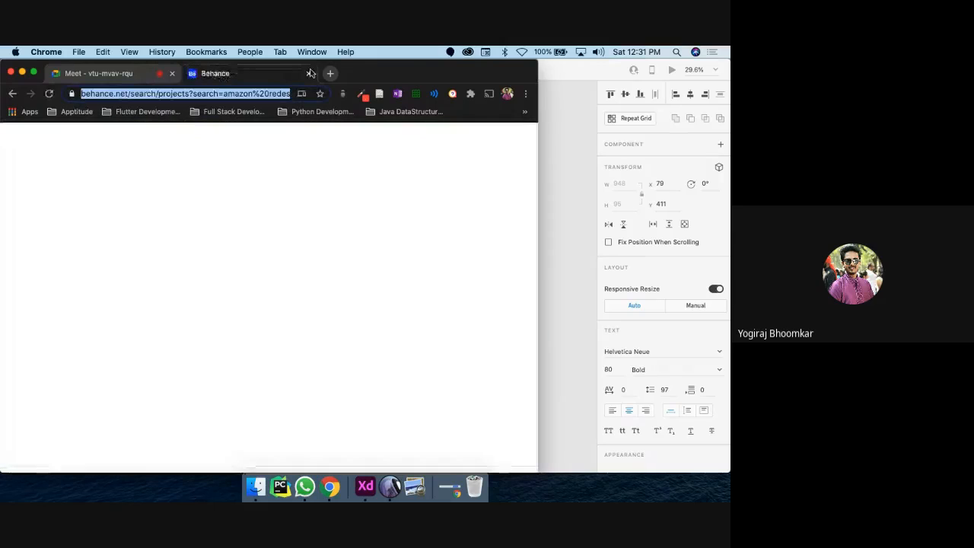
pyautogui.click(308, 73)
pyautogui.click(195, 74)
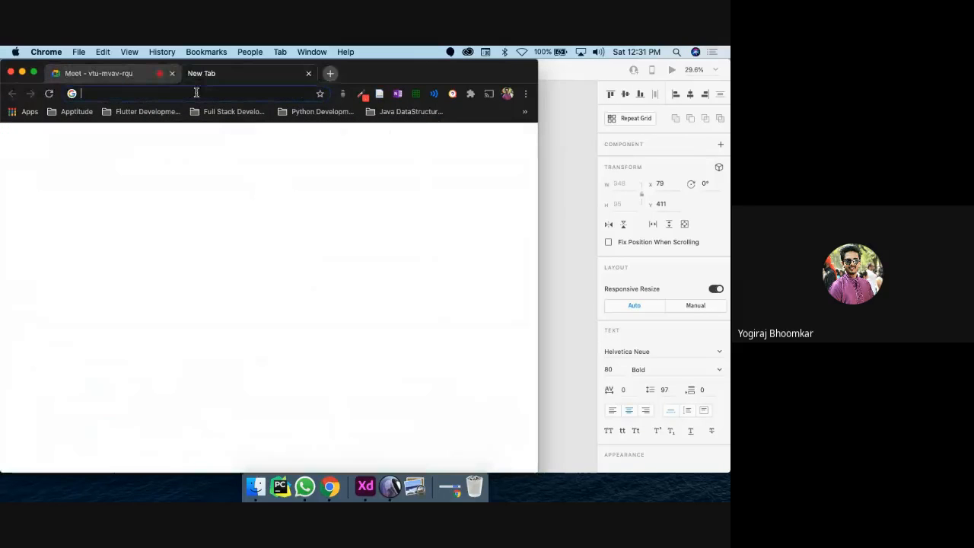
pyautogui.click(195, 94)
pyautogui.write('googl')
pyautogui.press('Return')
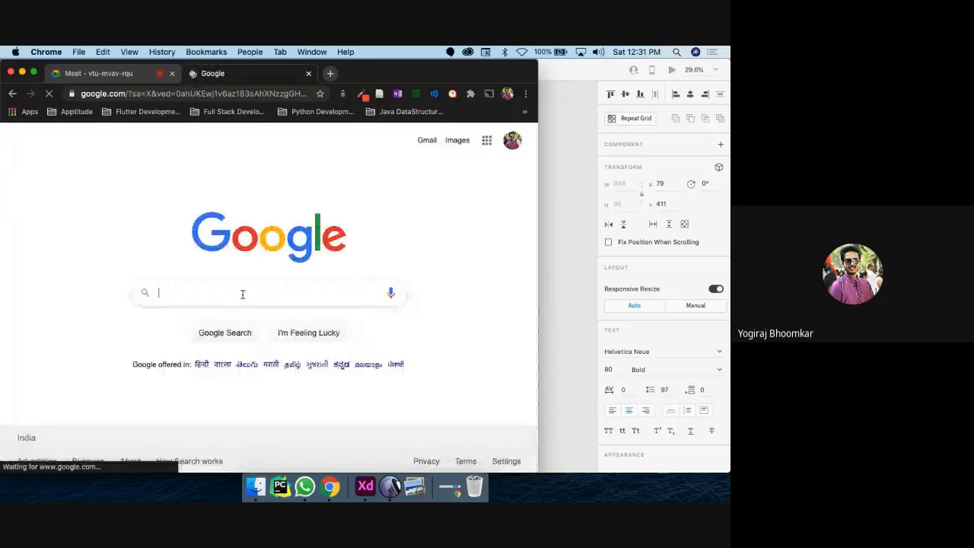
pyautogui.write('behance')
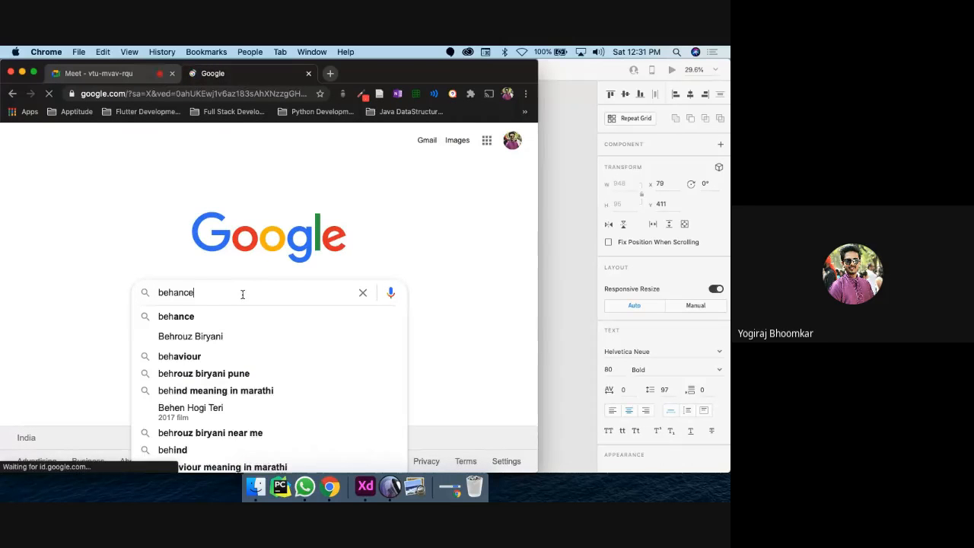
pyautogui.press('Return')
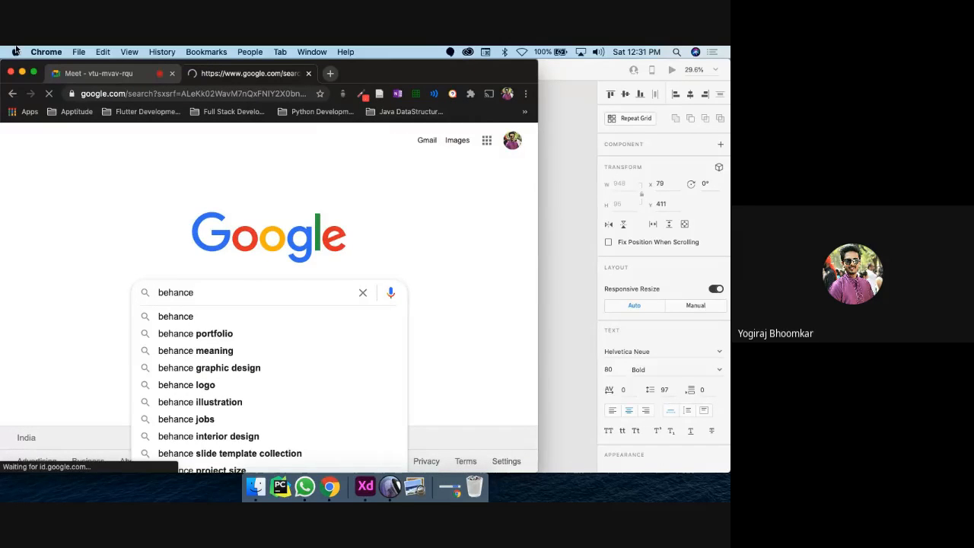
pyautogui.click(34, 72)
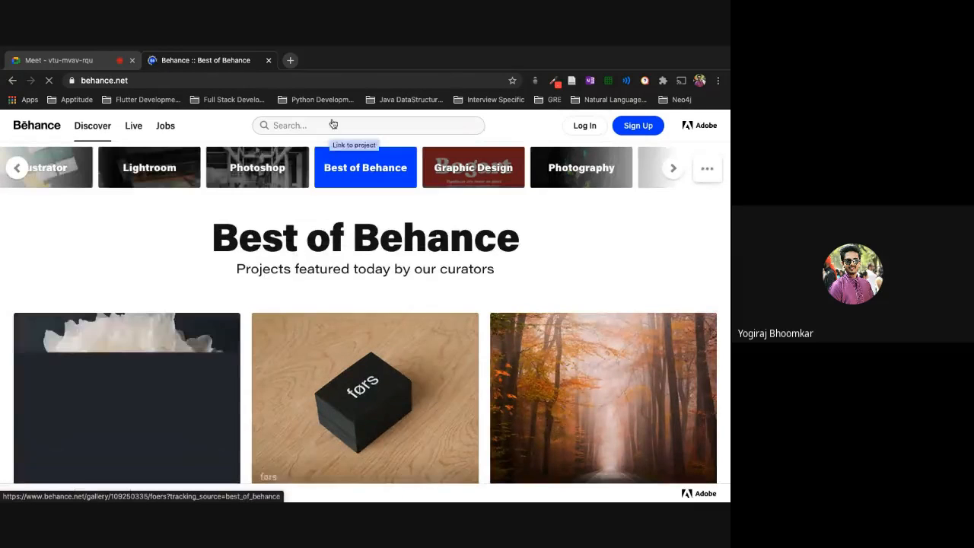
# Step: Search Behance for 'food app ui' and scroll through the Food delivery app project's screens
pyautogui.click(308, 125)
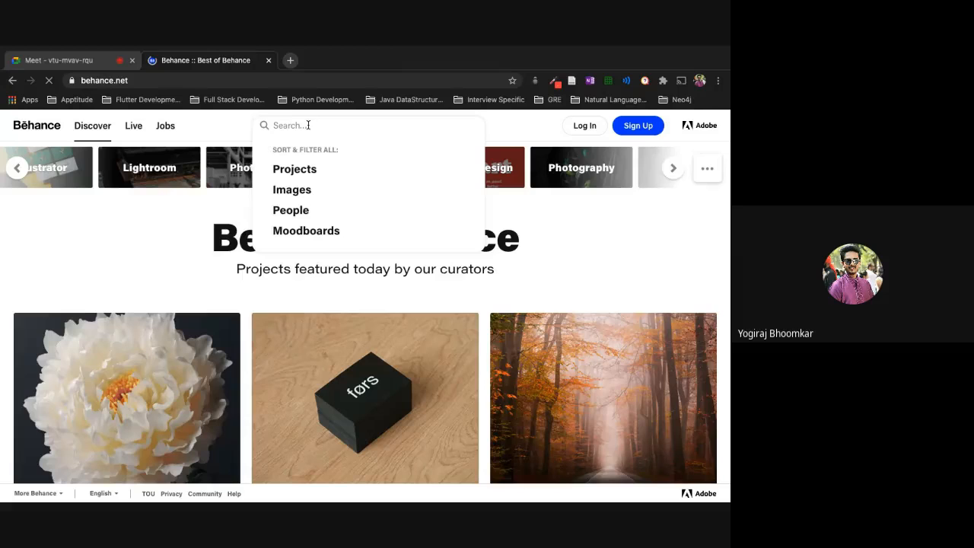
pyautogui.write('food ')
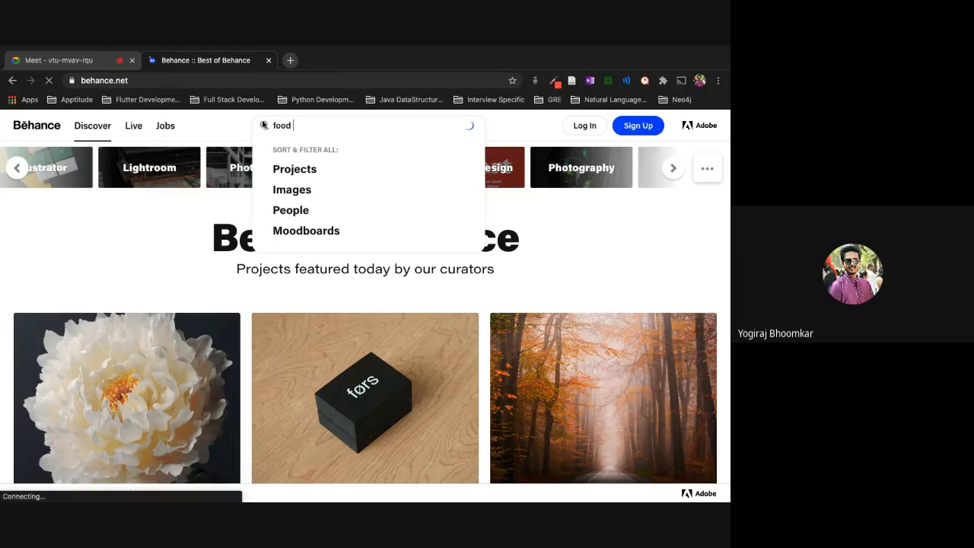
pyautogui.write('app ui')
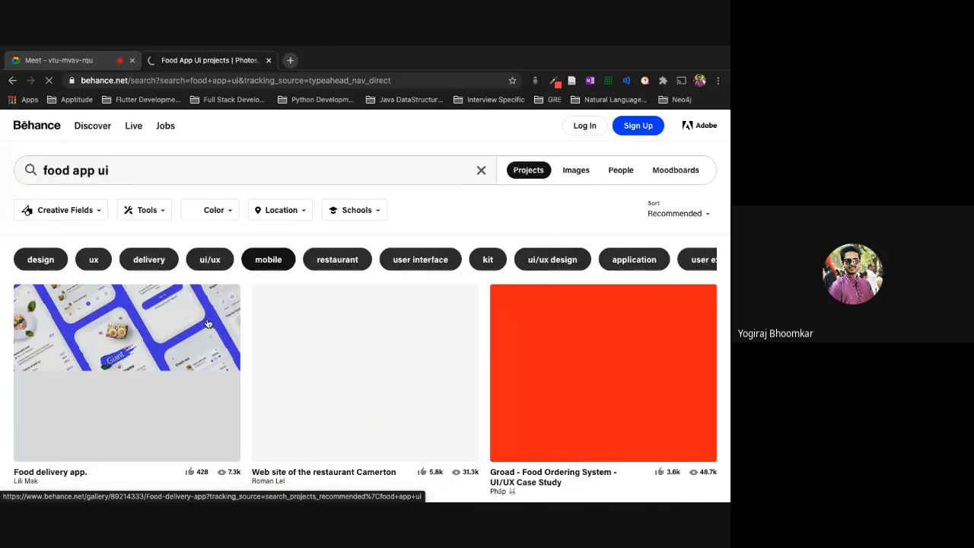
pyautogui.scroll(-1, 207, 324)
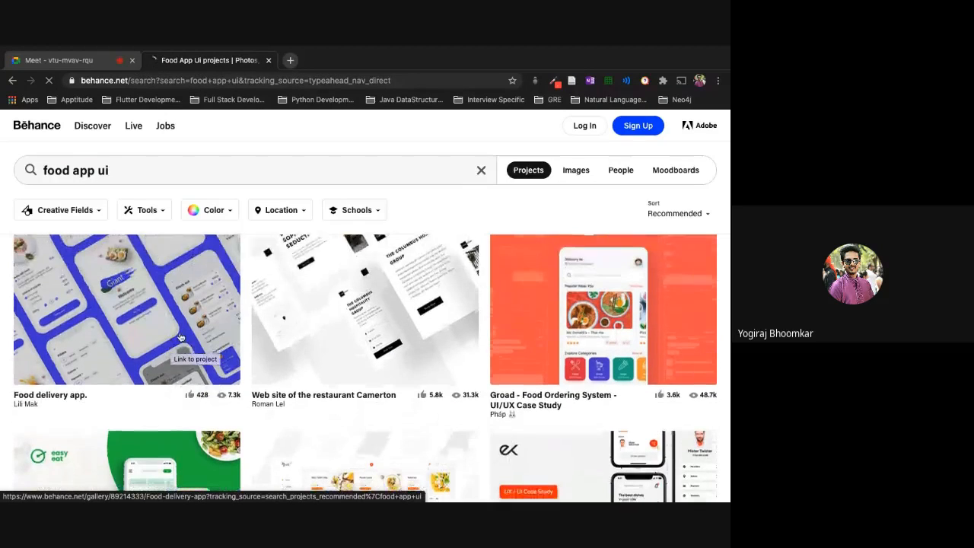
pyautogui.scroll(-2, 155, 345)
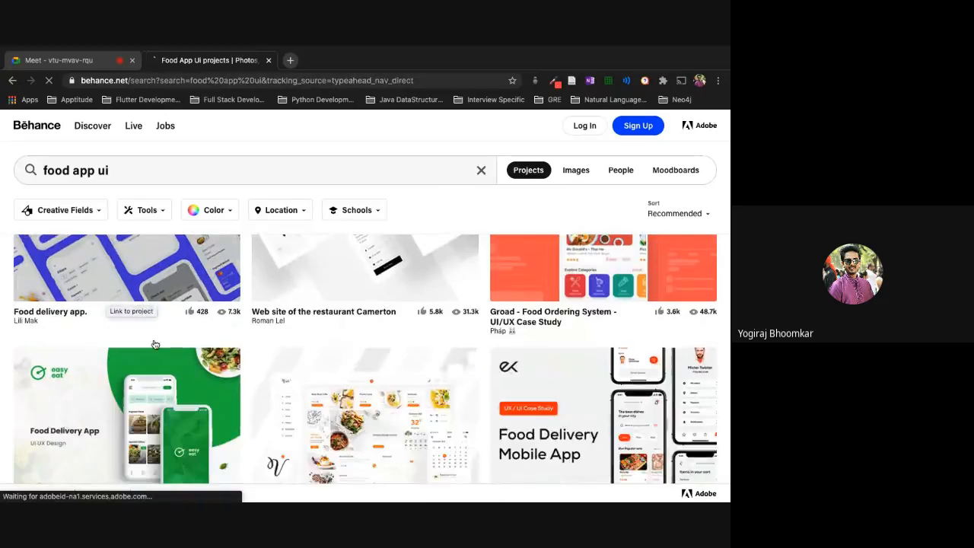
pyautogui.scroll(2, 154, 345)
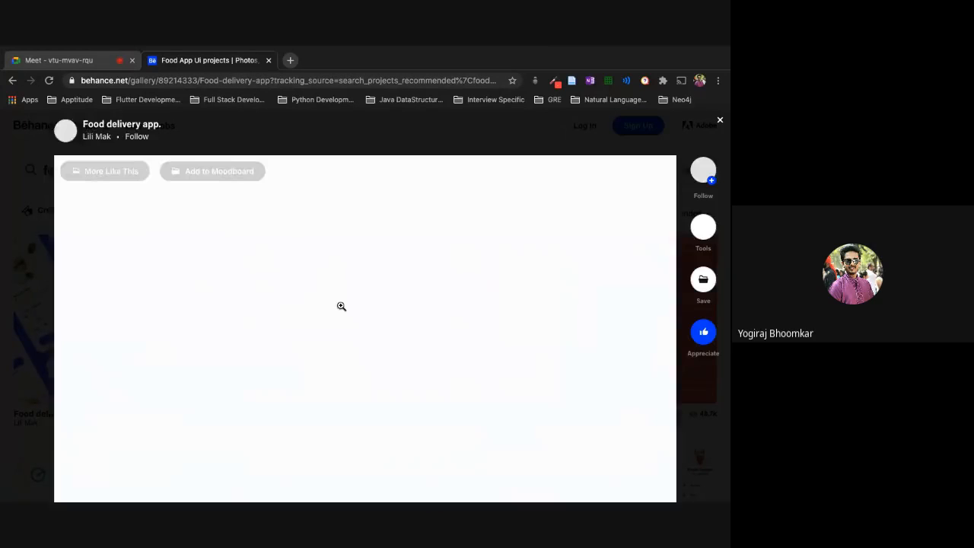
pyautogui.scroll(-1, 386, 396)
pyautogui.scroll(-10, 386, 396)
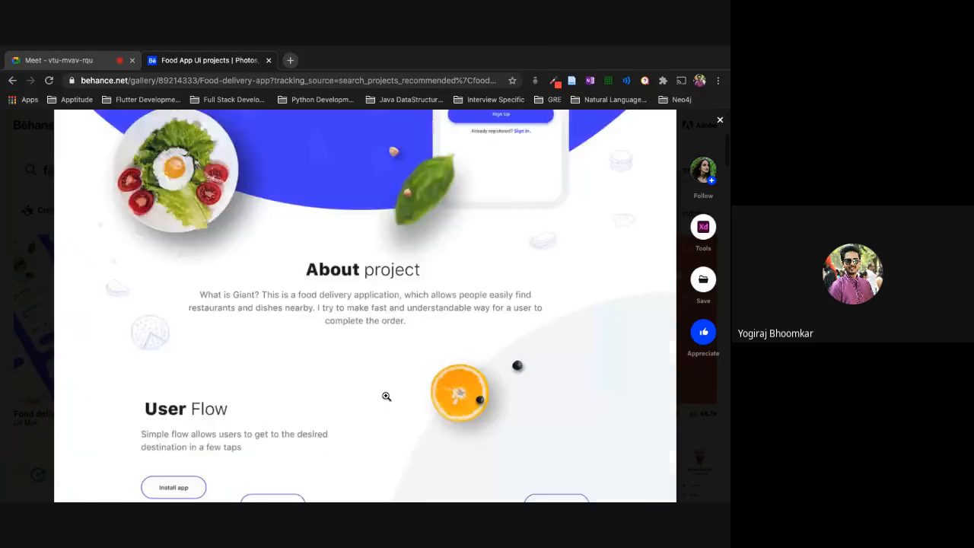
pyautogui.scroll(5, 386, 396)
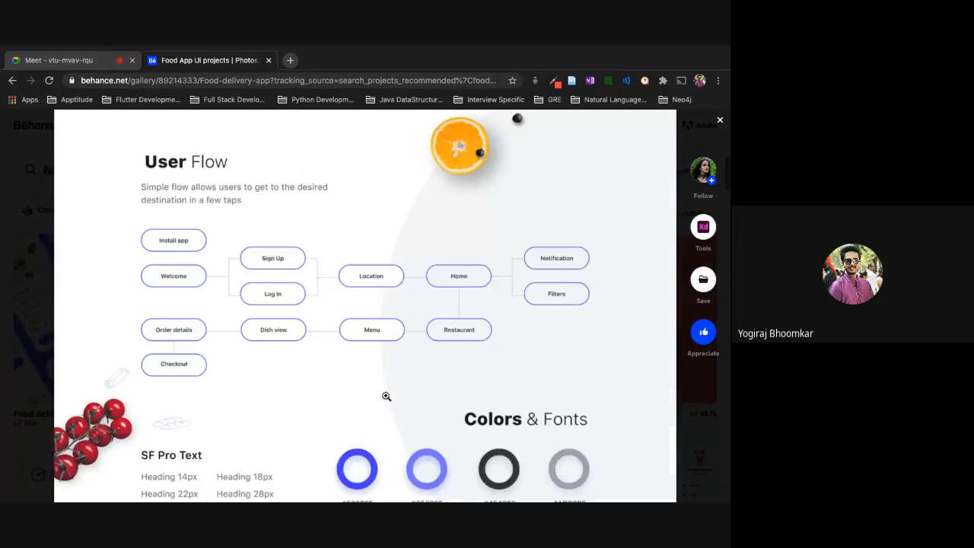
pyautogui.scroll(6, 374, 226)
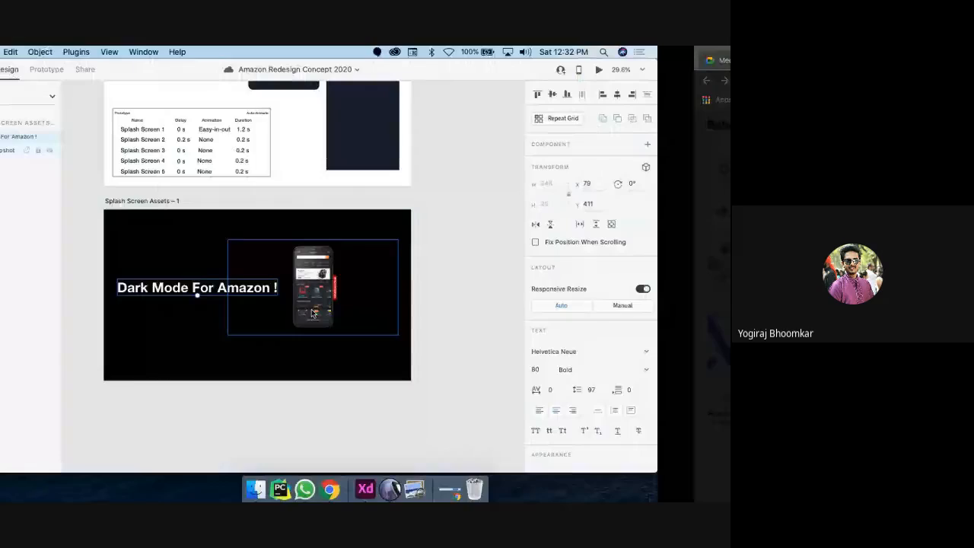
pyautogui.scroll(-1, 311, 310)
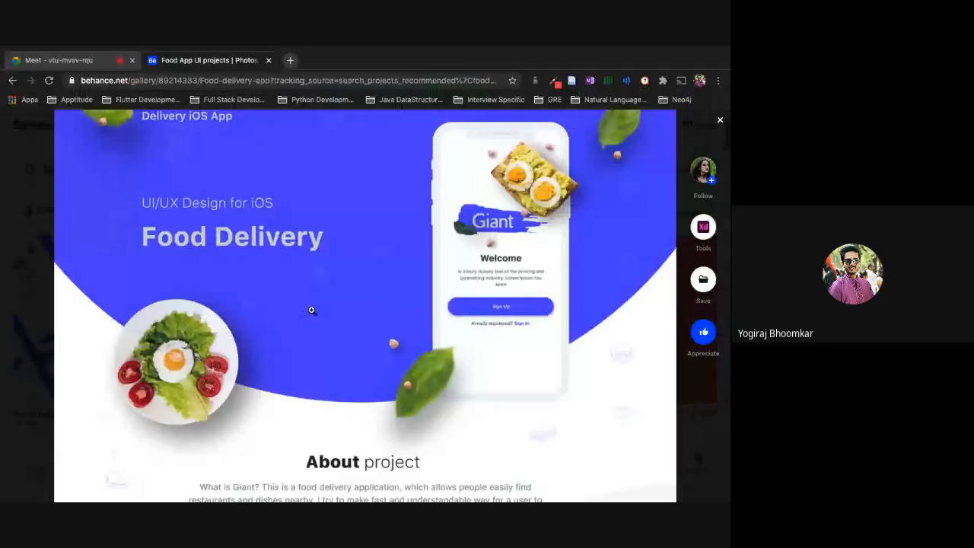
pyautogui.scroll(-10, 311, 309)
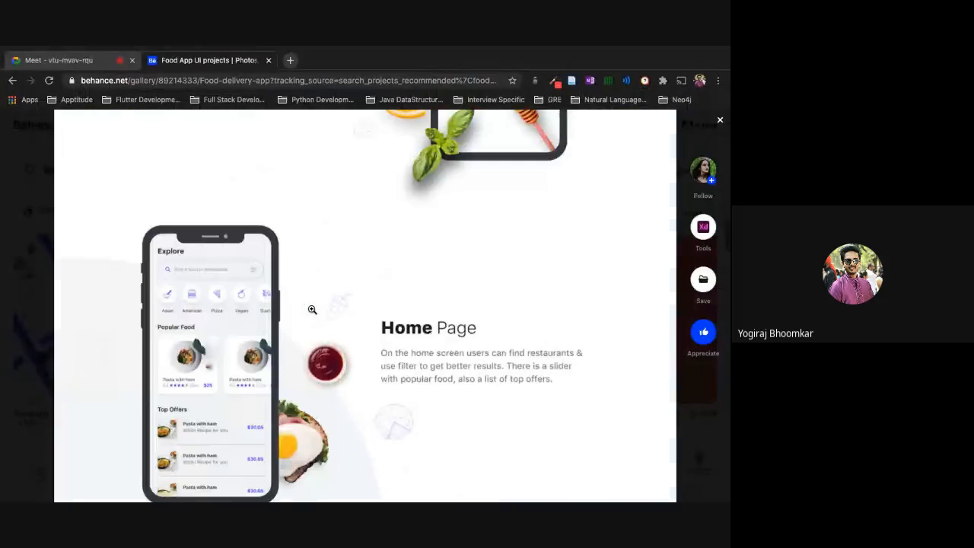
pyautogui.scroll(-15, 311, 310)
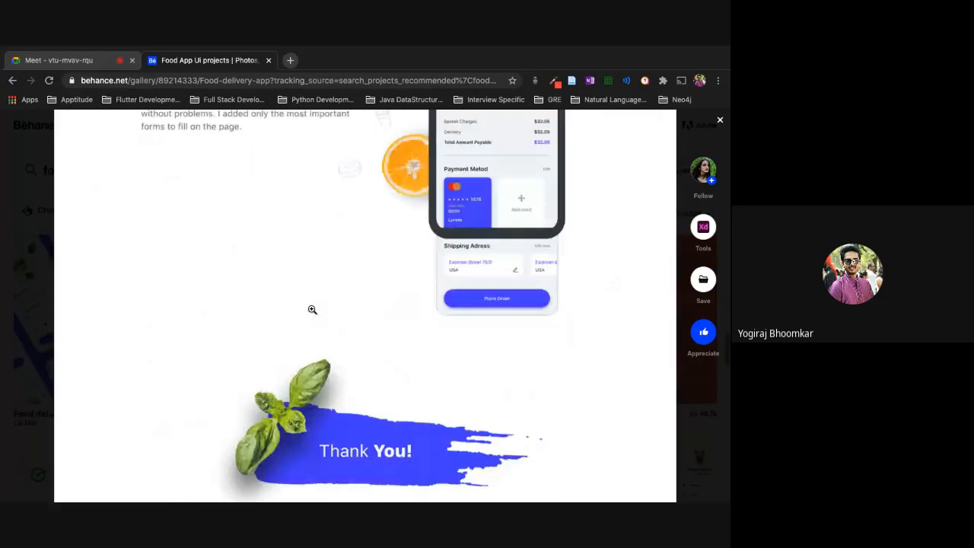
pyautogui.scroll(-4, 311, 310)
pyautogui.scroll(10, 312, 310)
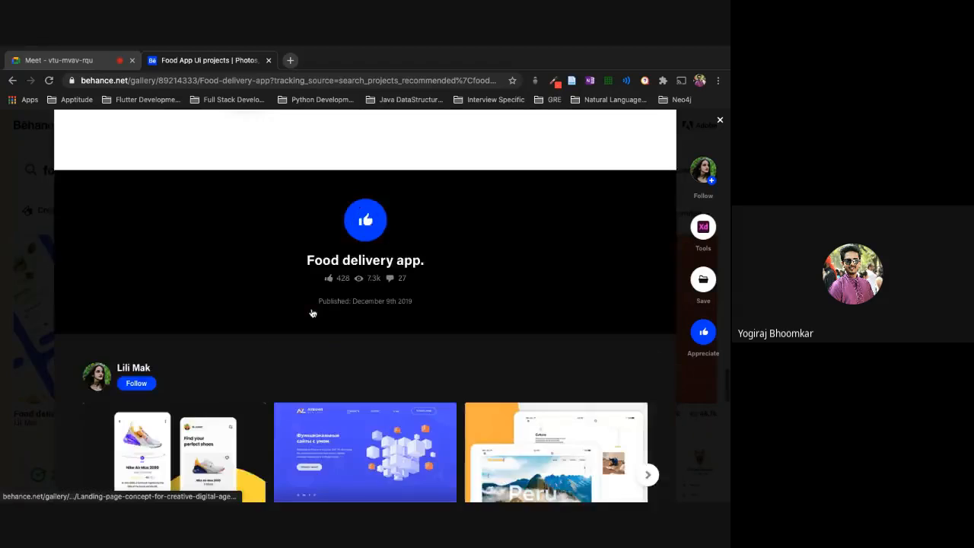
pyautogui.scroll(15, 311, 310)
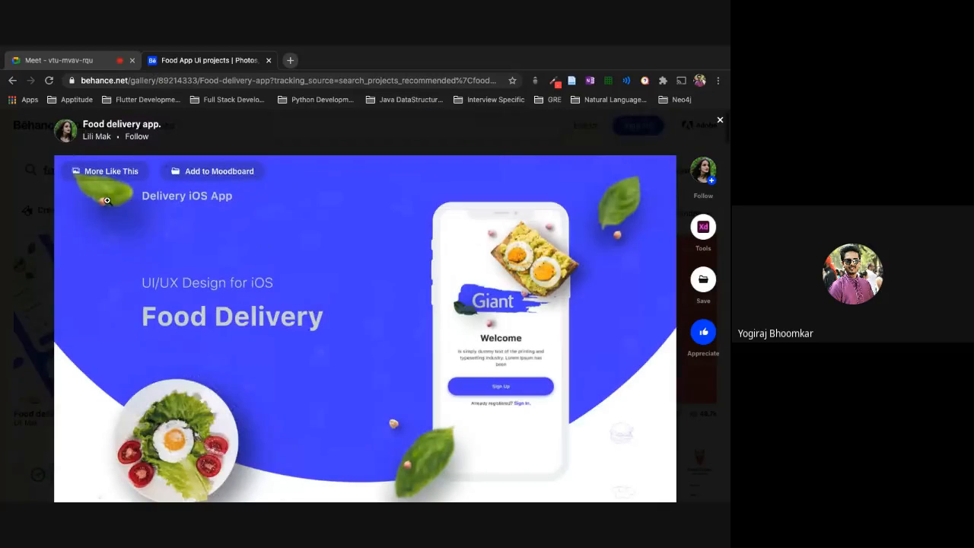
# Step: Switch to XD, then force quit Keychain Access after launching it by mistake from the launcher
pyautogui.press('super+Tab')
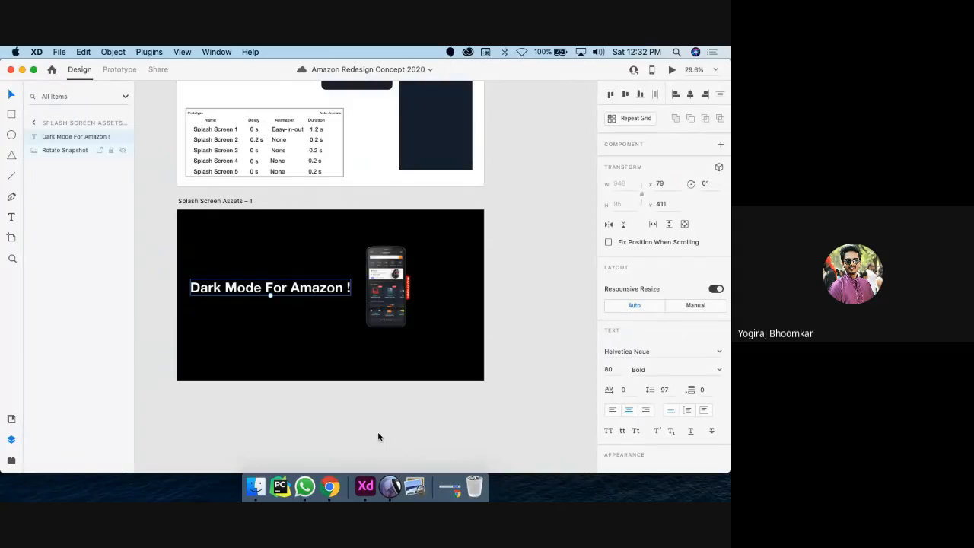
pyautogui.press('F4')
pyautogui.write('key')
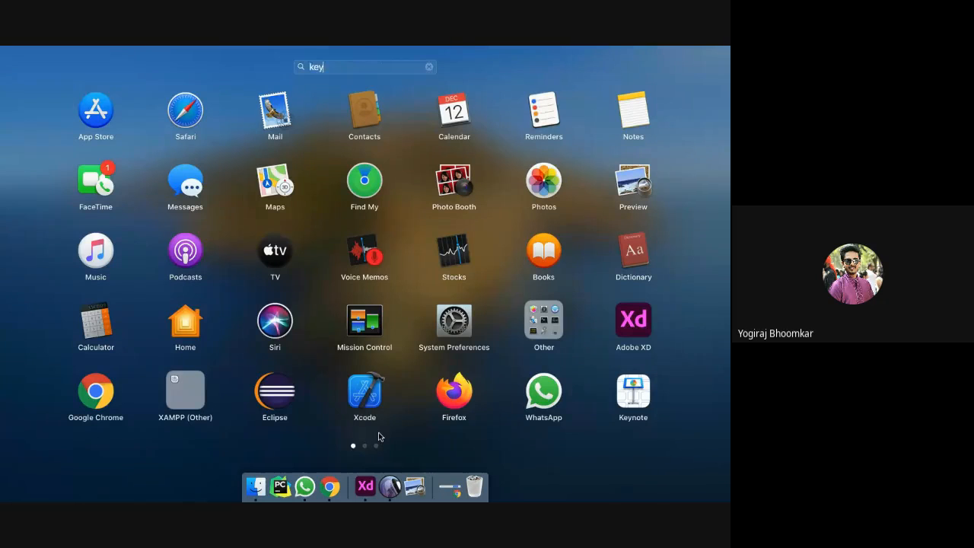
pyautogui.press('Return')
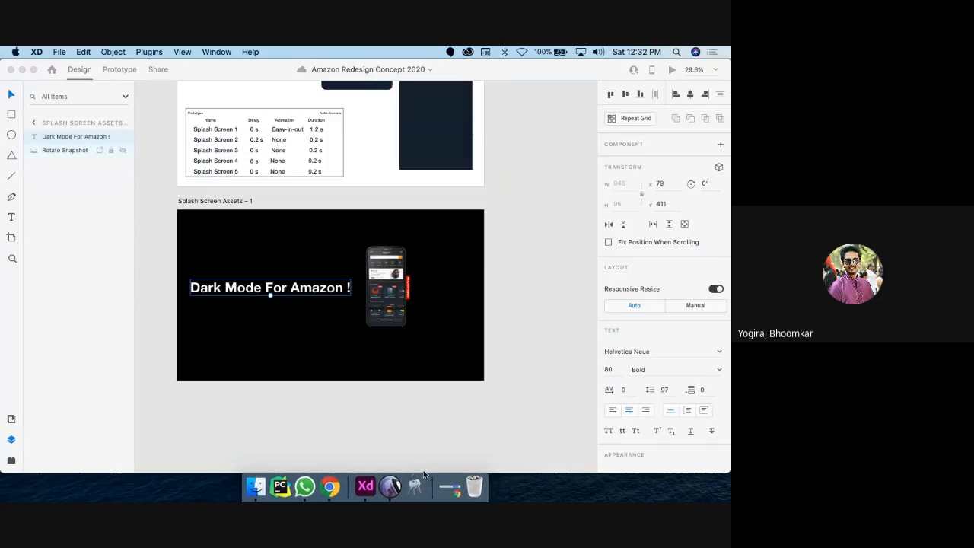
pyautogui.rightClick(412, 471)
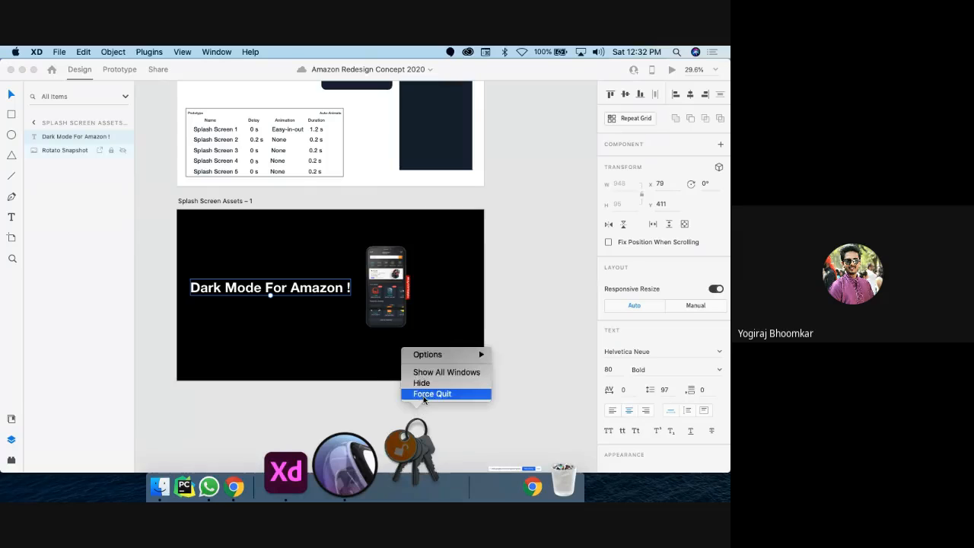
pyautogui.click(423, 396)
# Step: Launch Keynote from the launcher and return to the black splash artboard in XD
pyautogui.press('F4')
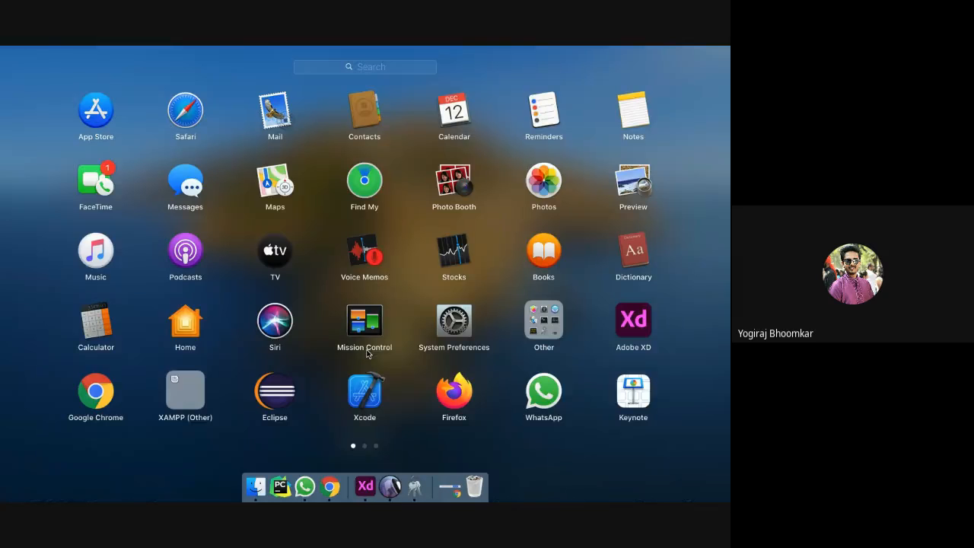
pyautogui.click(370, 69)
pyautogui.write('key')
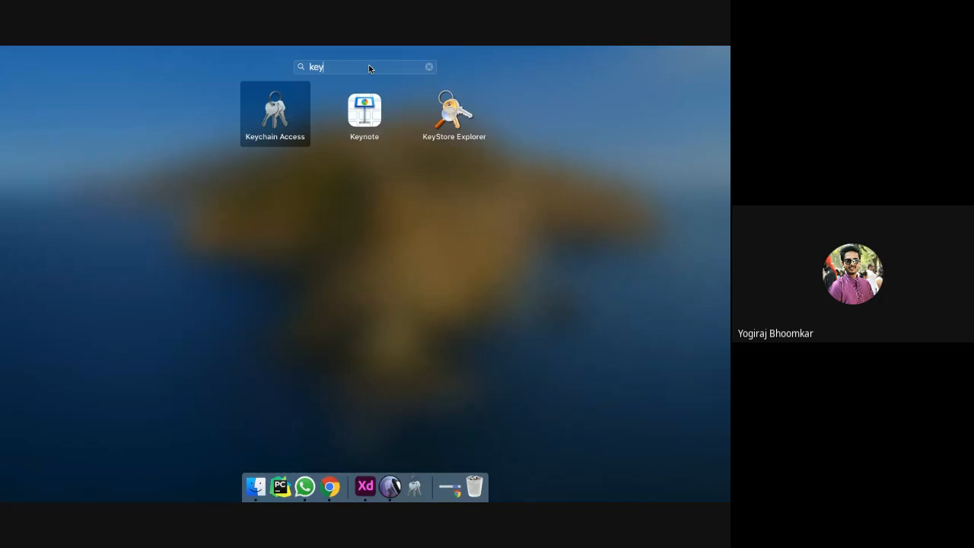
pyautogui.click(368, 127)
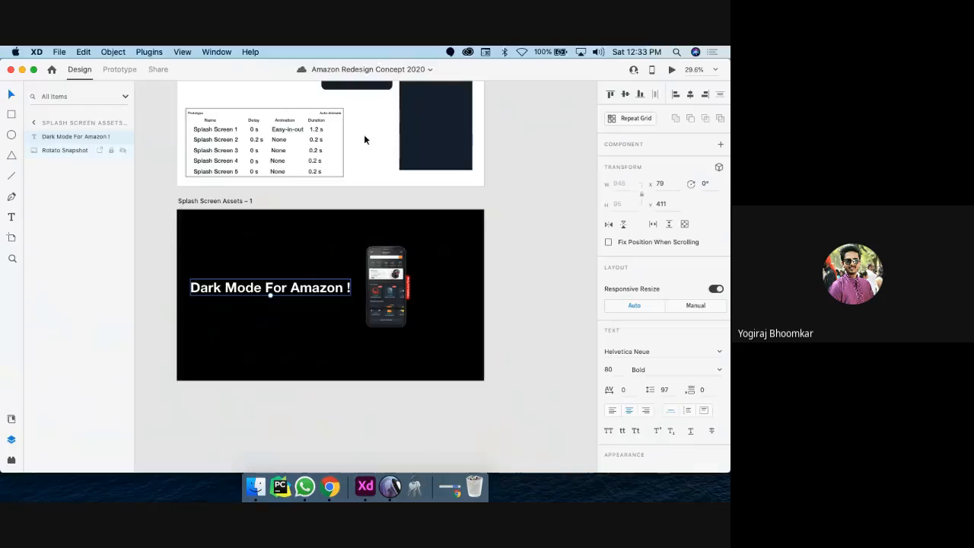
pyautogui.scroll(-5, 340, 269)
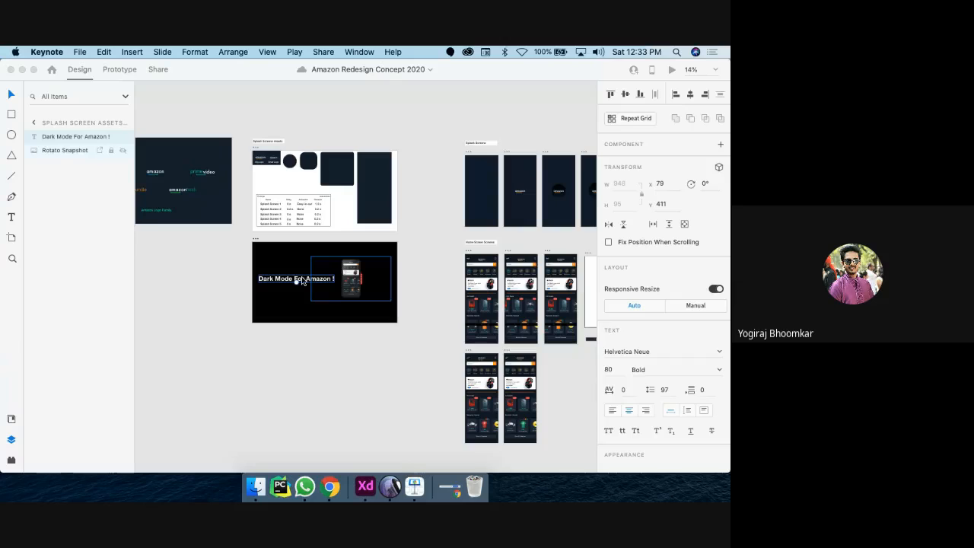
pyautogui.click(353, 291)
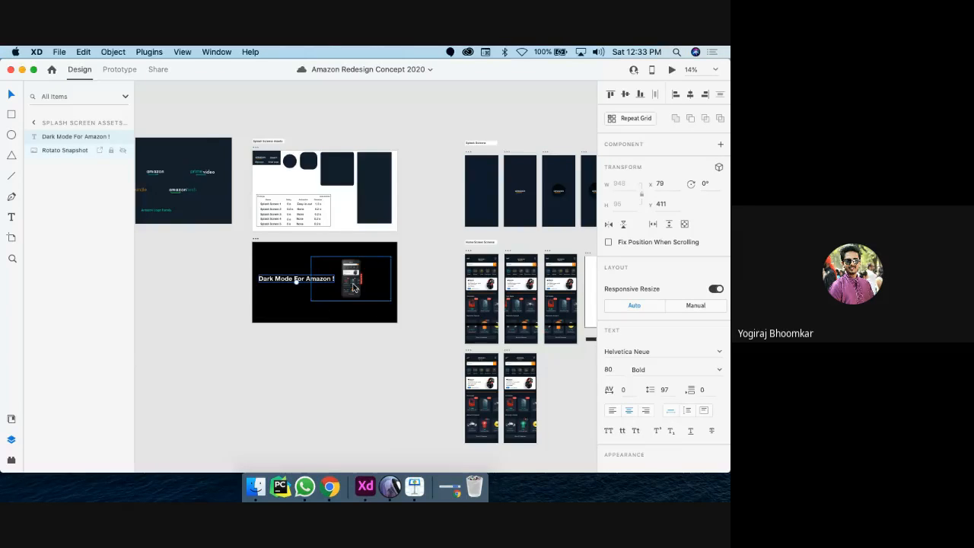
pyautogui.scroll(5, 354, 289)
pyautogui.hscroll(-3, 353, 287)
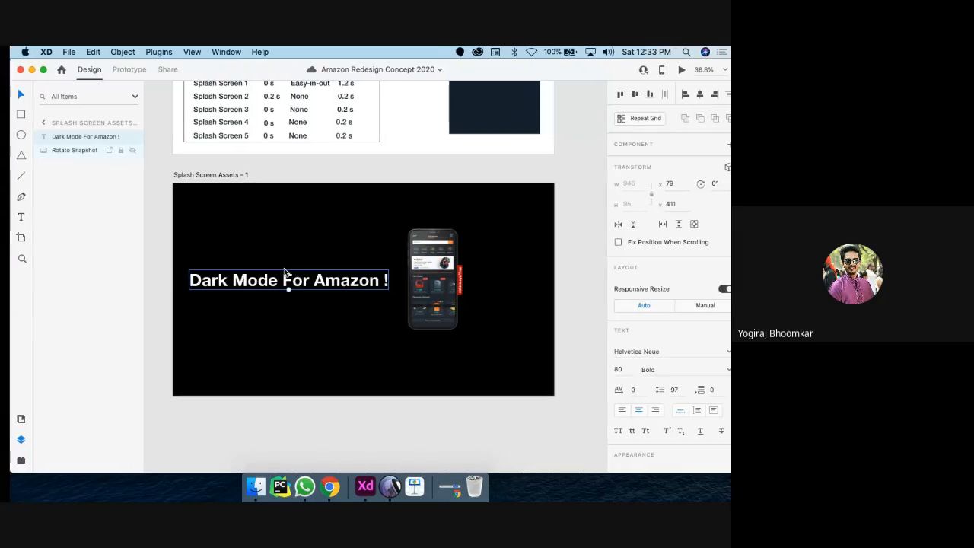
# Step: In Keynote, show the slide navigator and select the 'Why are we still here?' slide
pyautogui.hotkey('ctrl', 'Right')
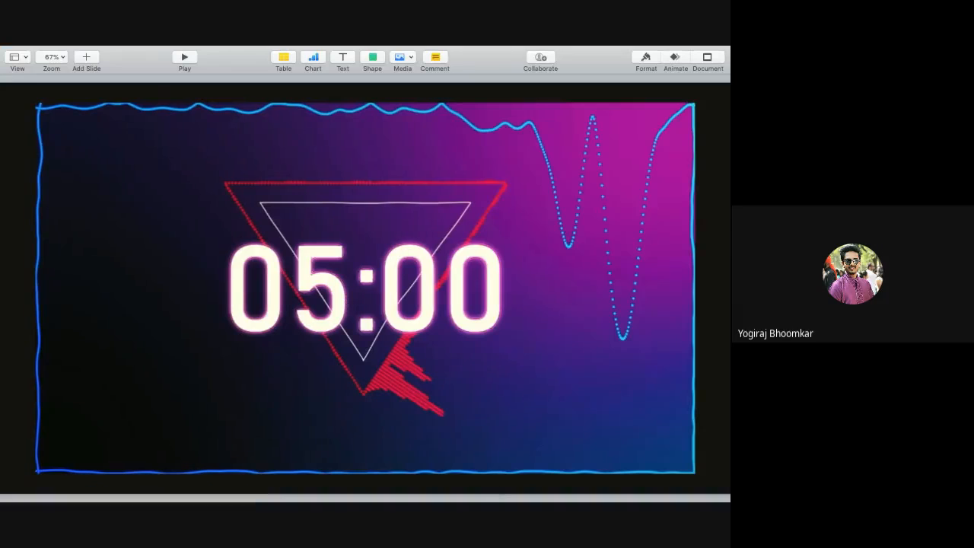
pyautogui.click(23, 57)
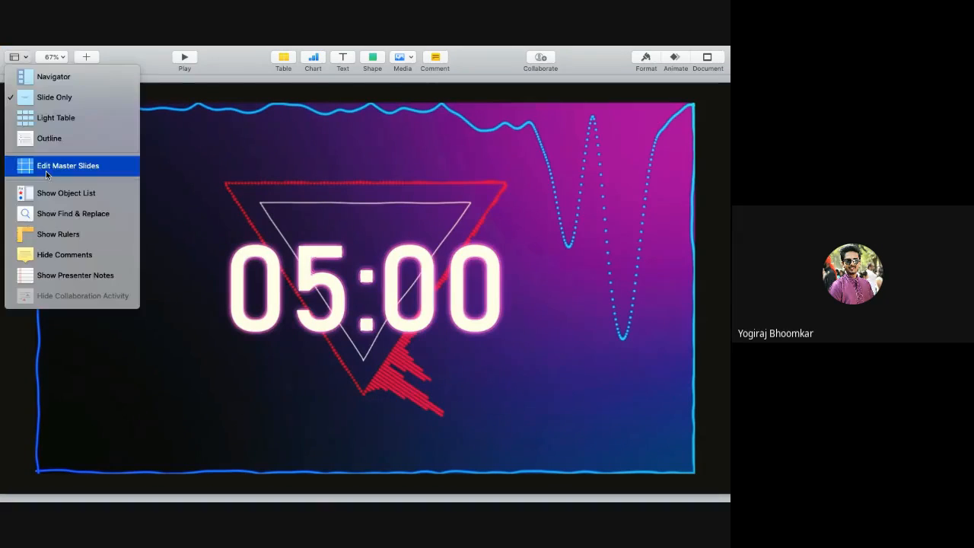
pyautogui.click(91, 76)
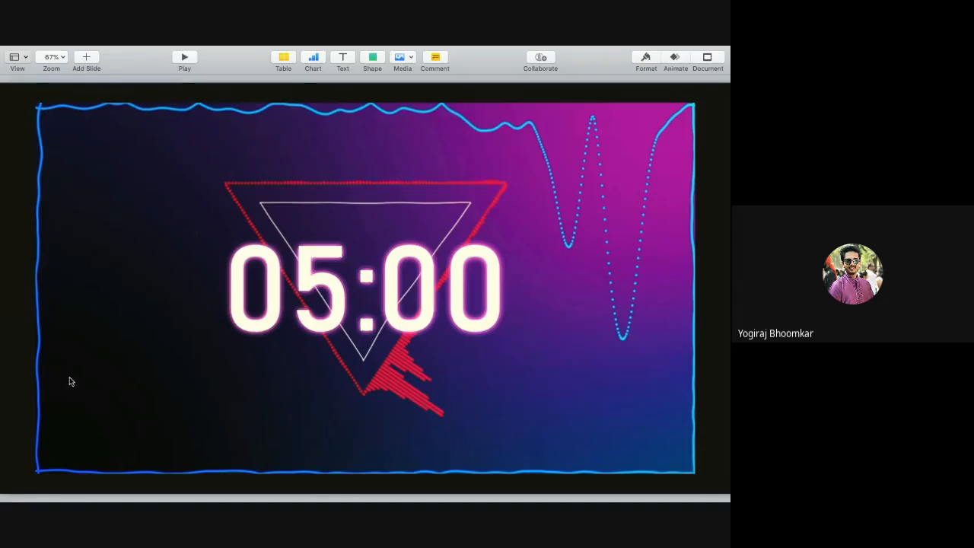
pyautogui.scroll(-20, 54, 379)
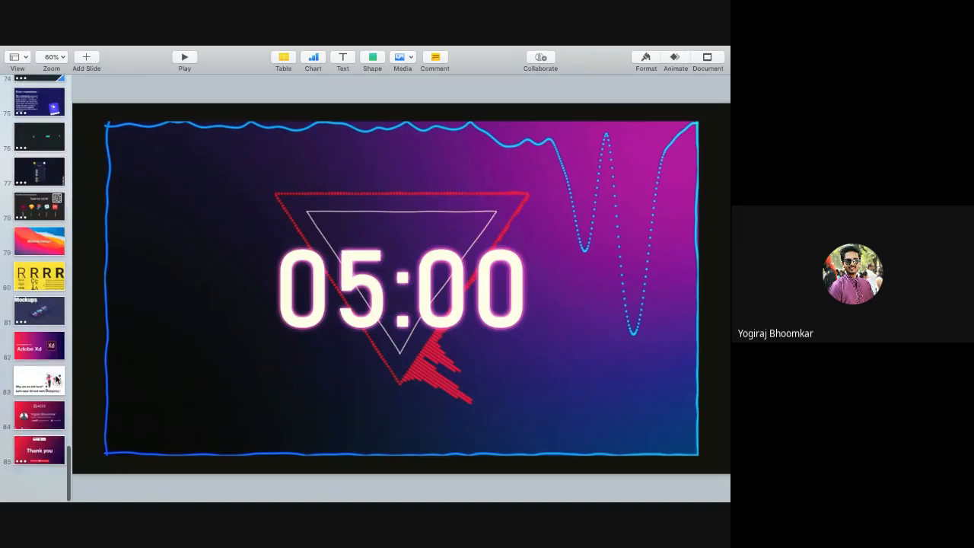
pyautogui.click(35, 440)
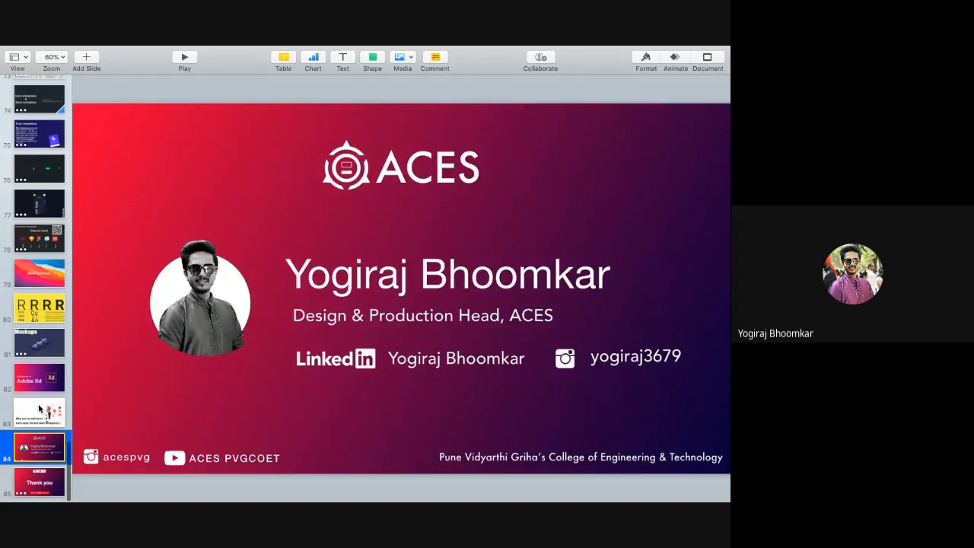
pyautogui.click(38, 410)
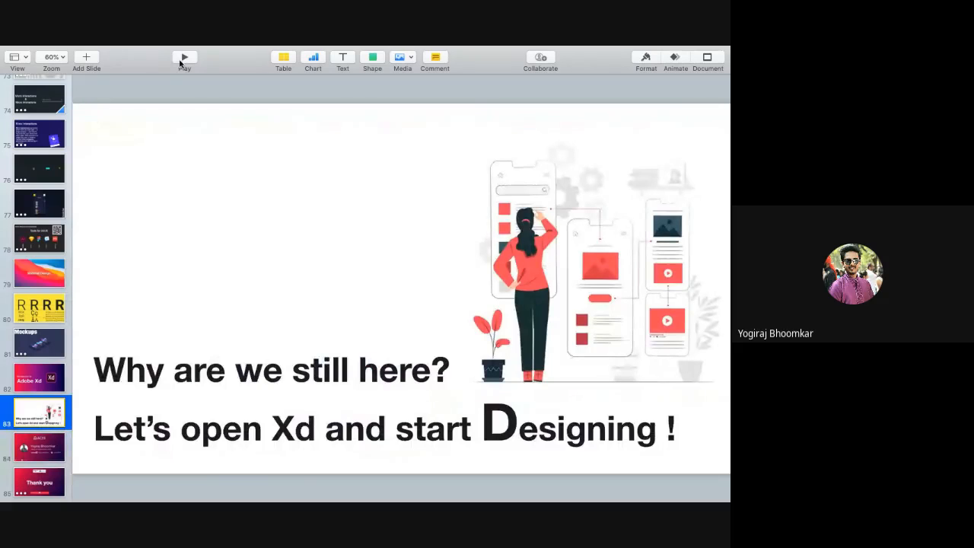
# Step: Play the slideshow through the speaker introduction to 'Thank you', then exit to editing
pyautogui.press('alt+super+p')
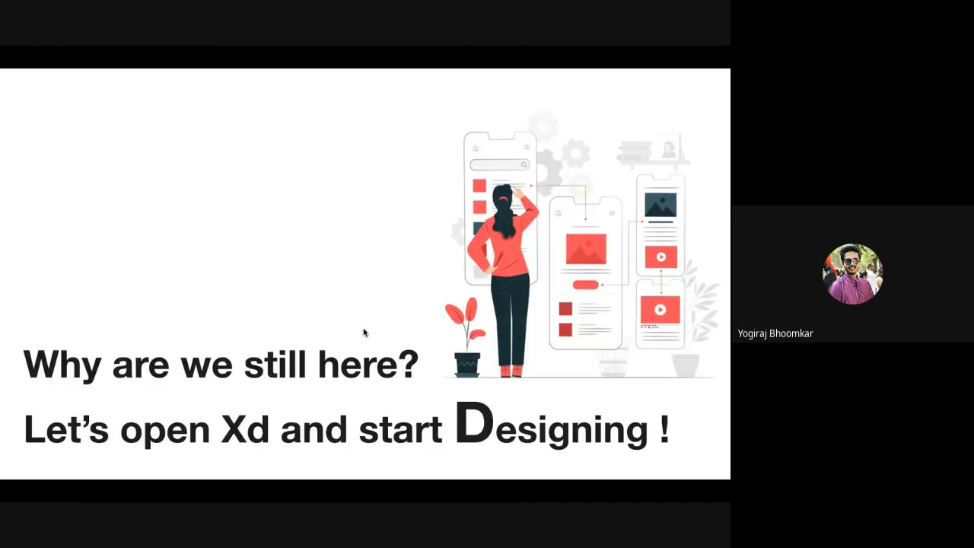
pyautogui.press('Right')
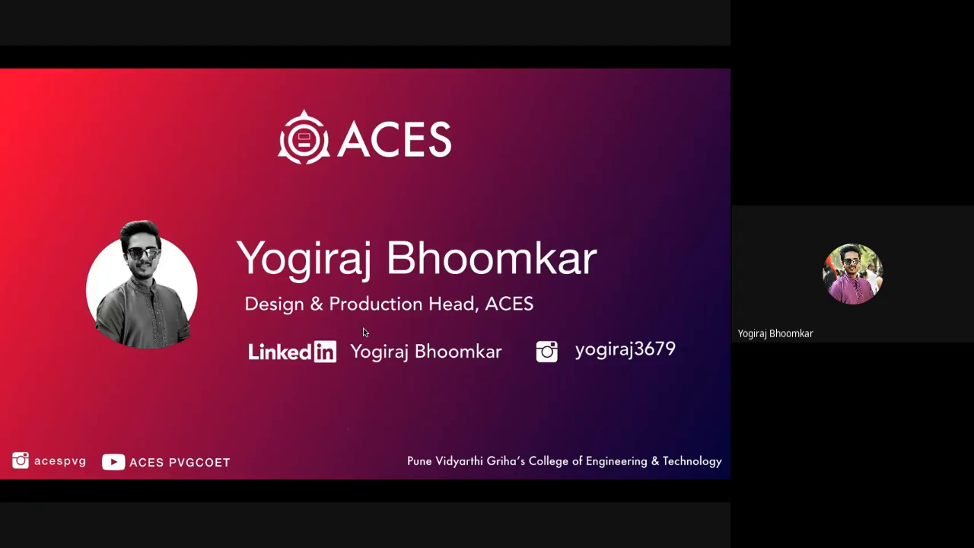
pyautogui.press('Right')
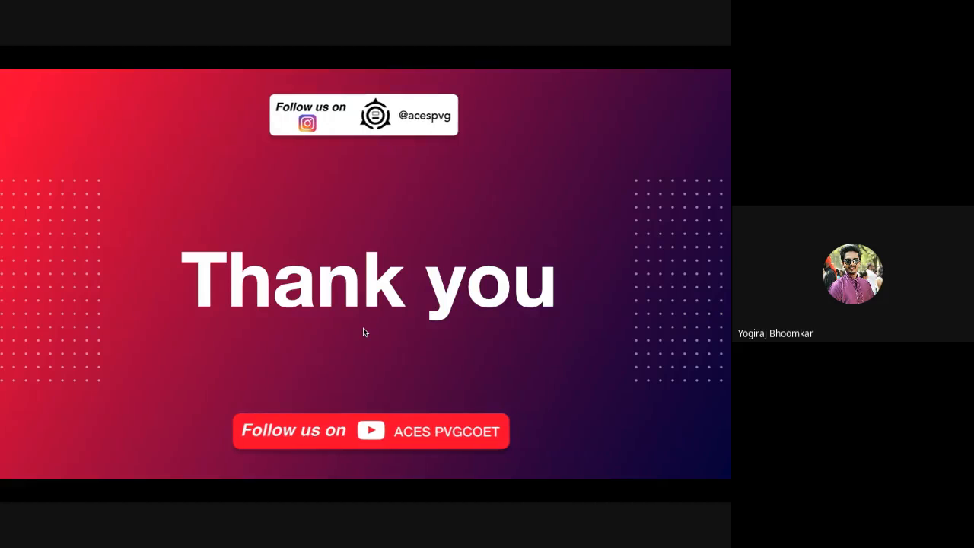
pyautogui.press('Escape')
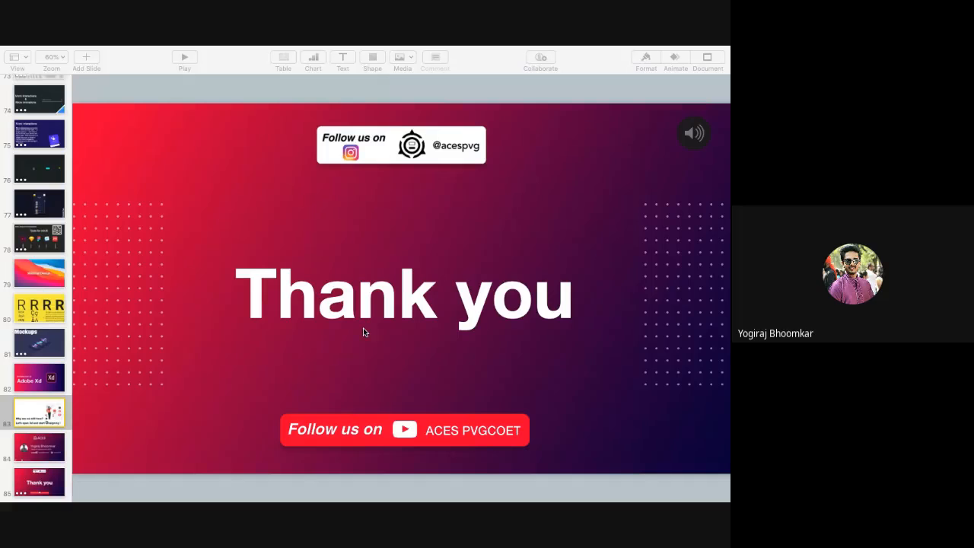
# Step: Switch desktops from Keynote back to the Adobe XD workspace
pyautogui.scroll(-5, 280, 349)
pyautogui.scroll(2, 280, 349)
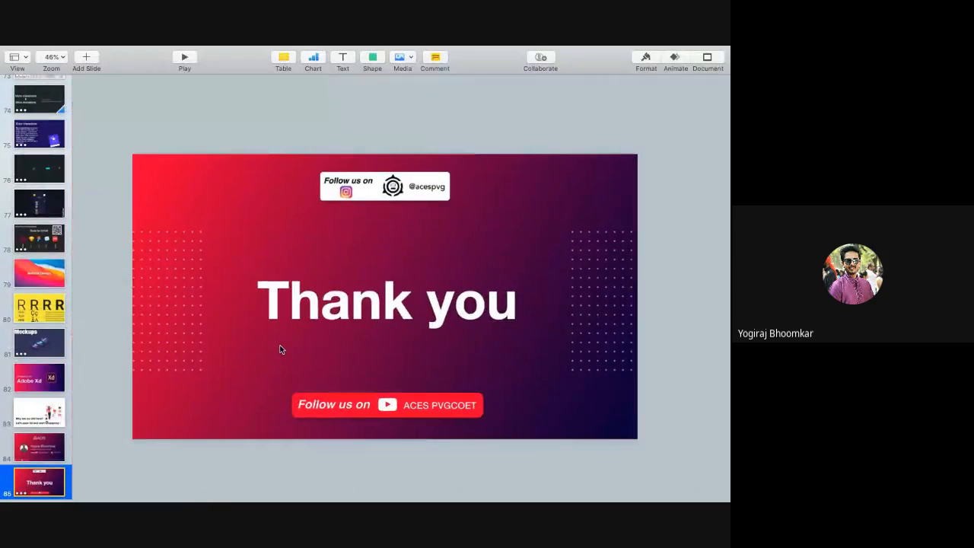
pyautogui.hotkey('ctrl', 'Right')
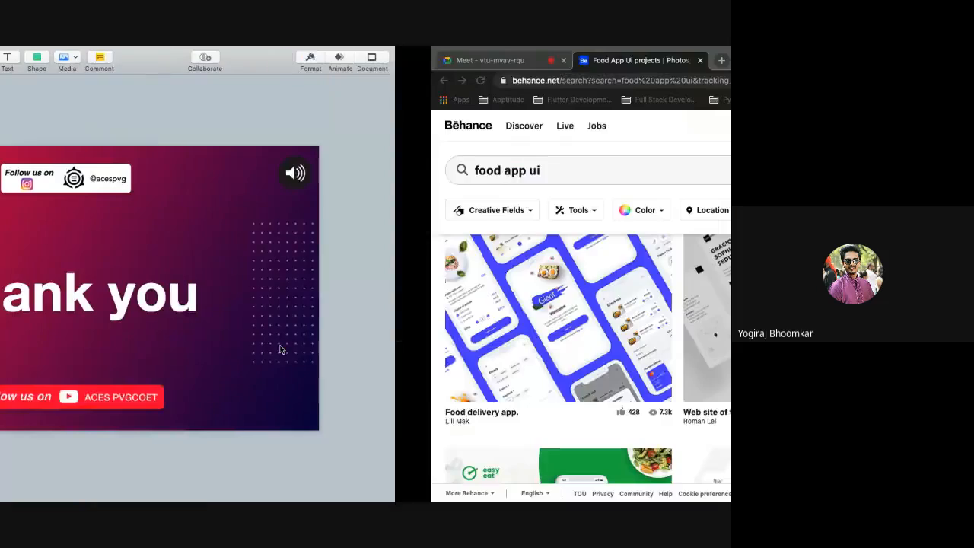
pyautogui.hotkey('ctrl', 'Left')
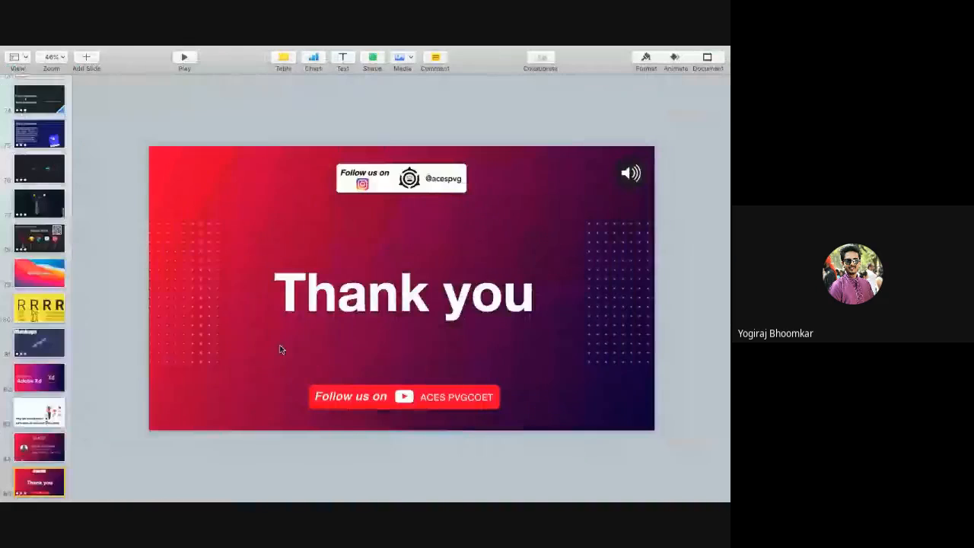
pyautogui.hotkey('ctrl', 'Left')
# Step: Zoom out to survey all the Amazon redesign artboards, then move to the Chrome desktop
pyautogui.scroll(-3, 277, 353)
pyautogui.scroll(-3, 277, 355)
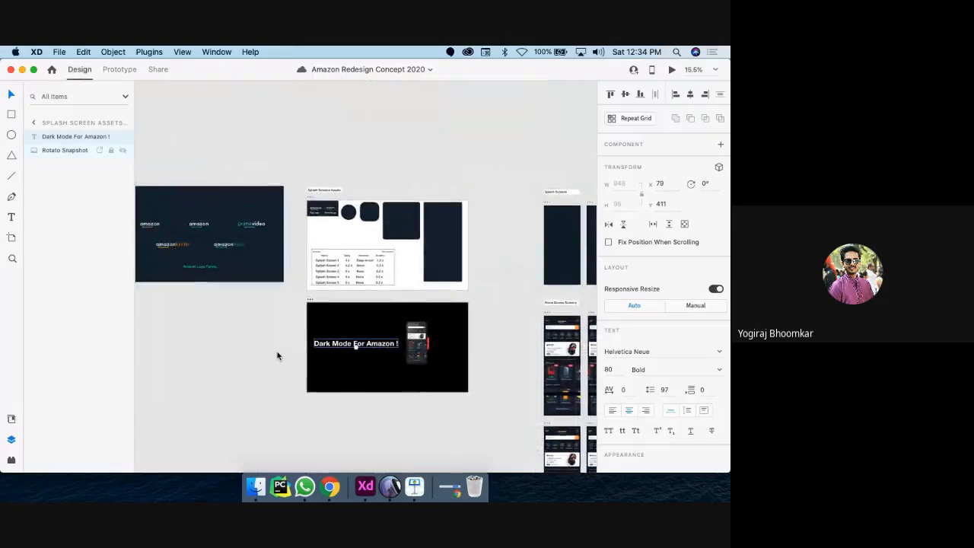
pyautogui.hscroll(-5, 277, 356)
pyautogui.scroll(-2, 277, 356)
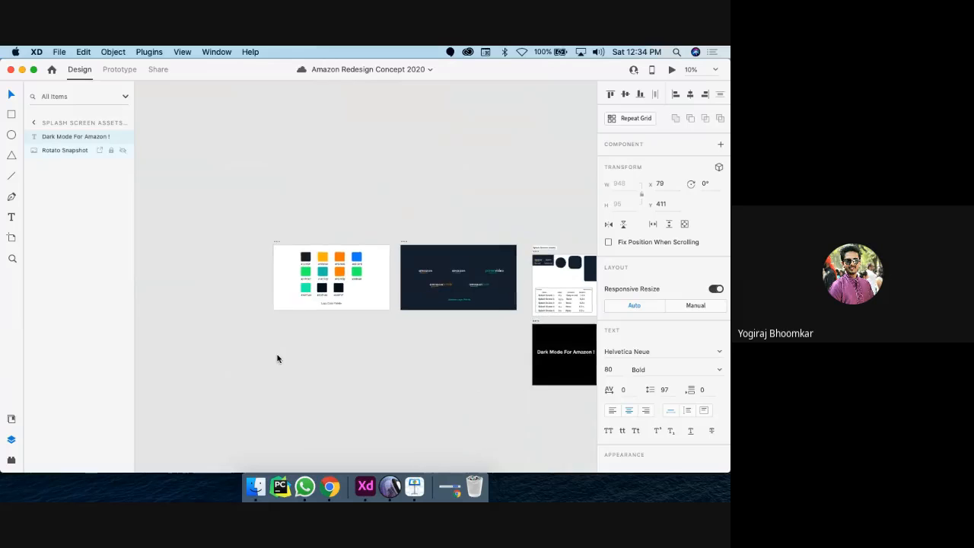
pyautogui.hscroll(6, 277, 356)
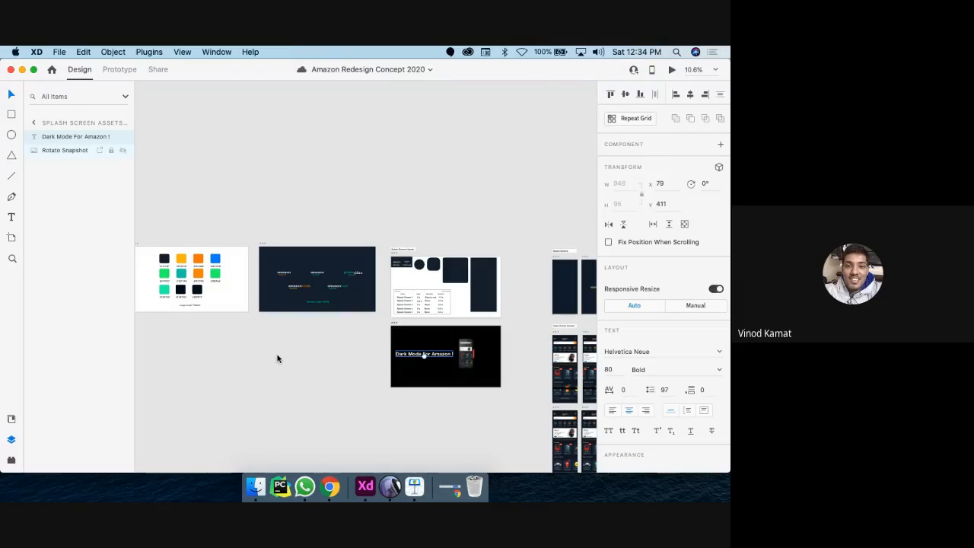
pyautogui.hotkey('ctrl', 'Right')
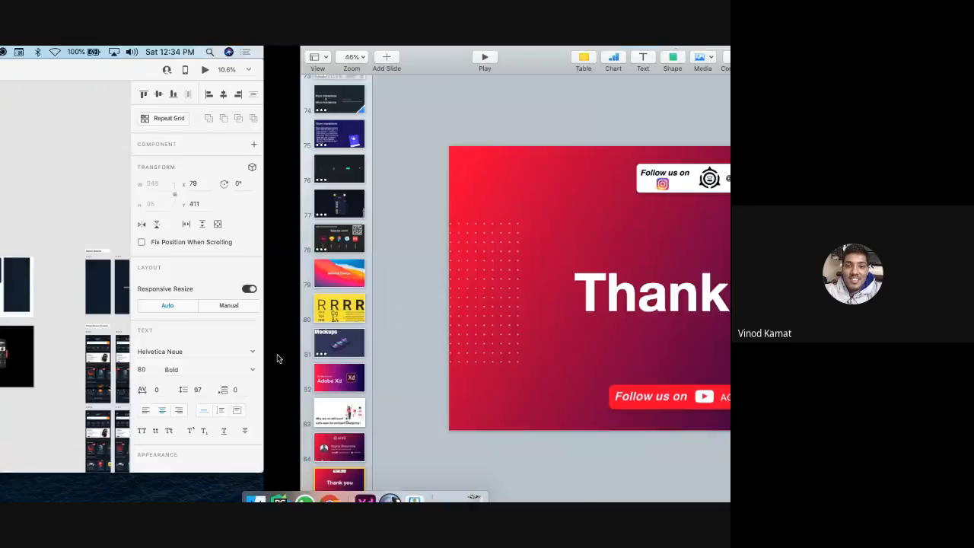
pyautogui.hotkey('ctrl', 'Right')
# Step: In the Google Meet tab, mute the microphone and stop presenting the screen
pyautogui.click(45, 60)
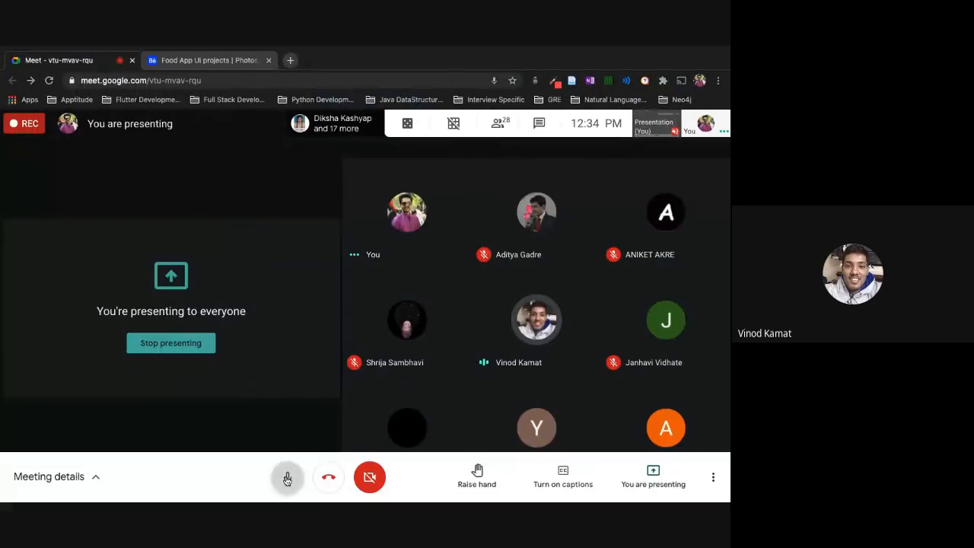
pyautogui.click(287, 477)
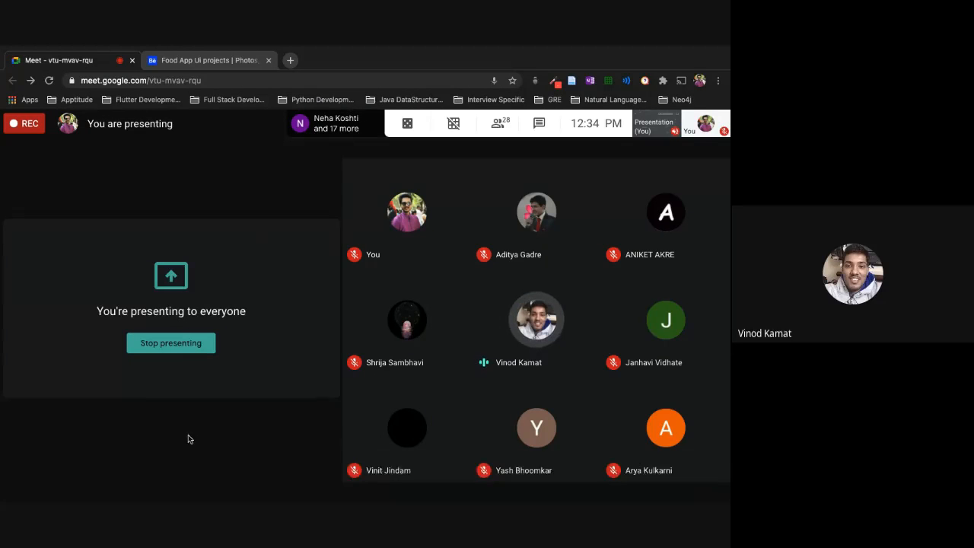
pyautogui.click(158, 350)
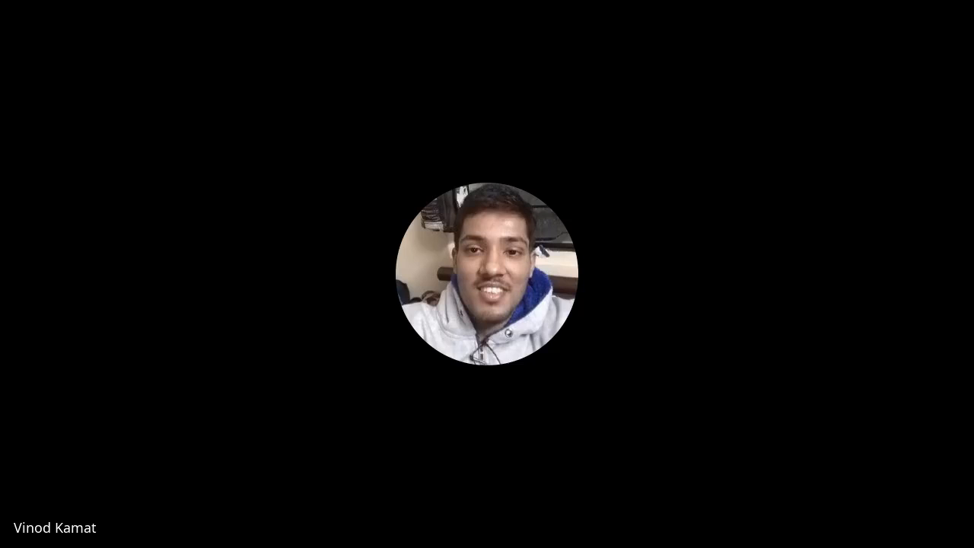